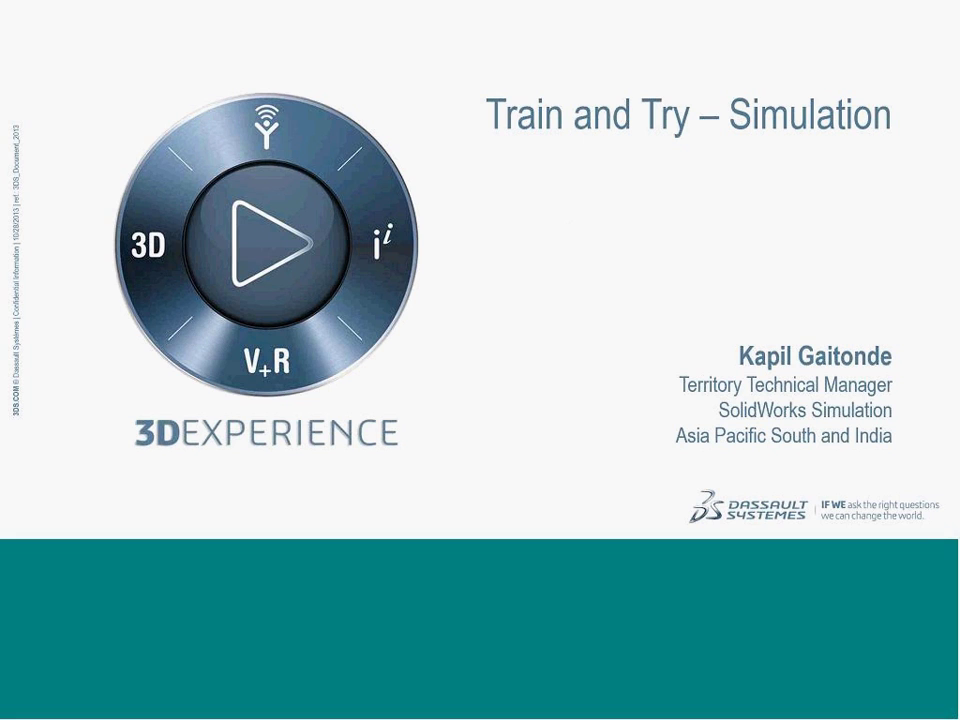
Advance the slideshow from the 'Train and Try – Simulation' title slide to the Agenda slide
click(620, 166)
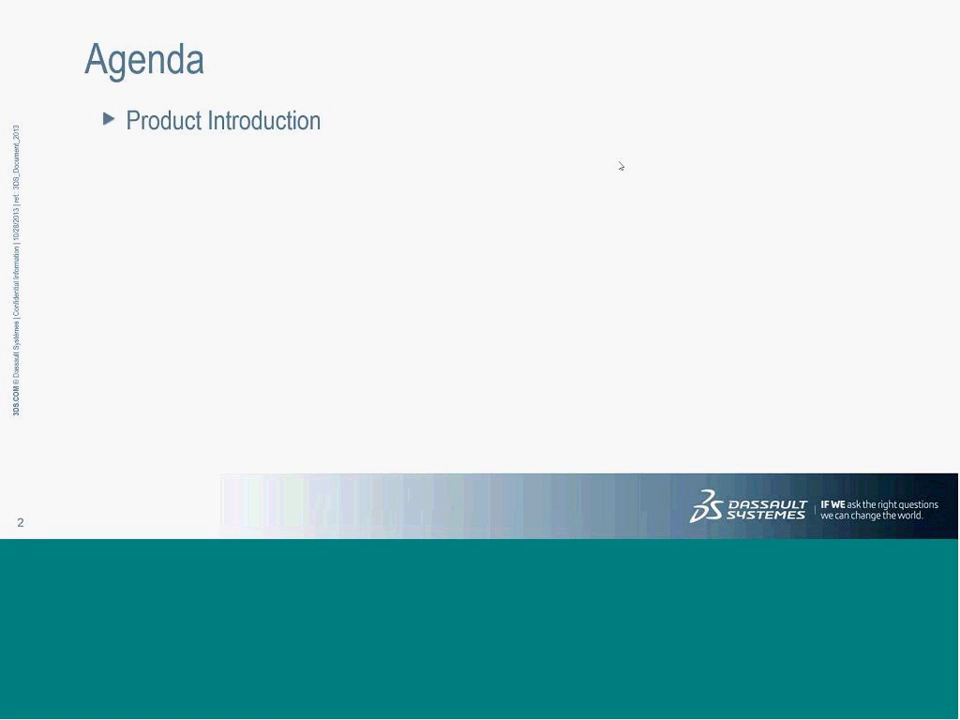
Reveal the next agenda bullet after Product Introduction
key(Right)
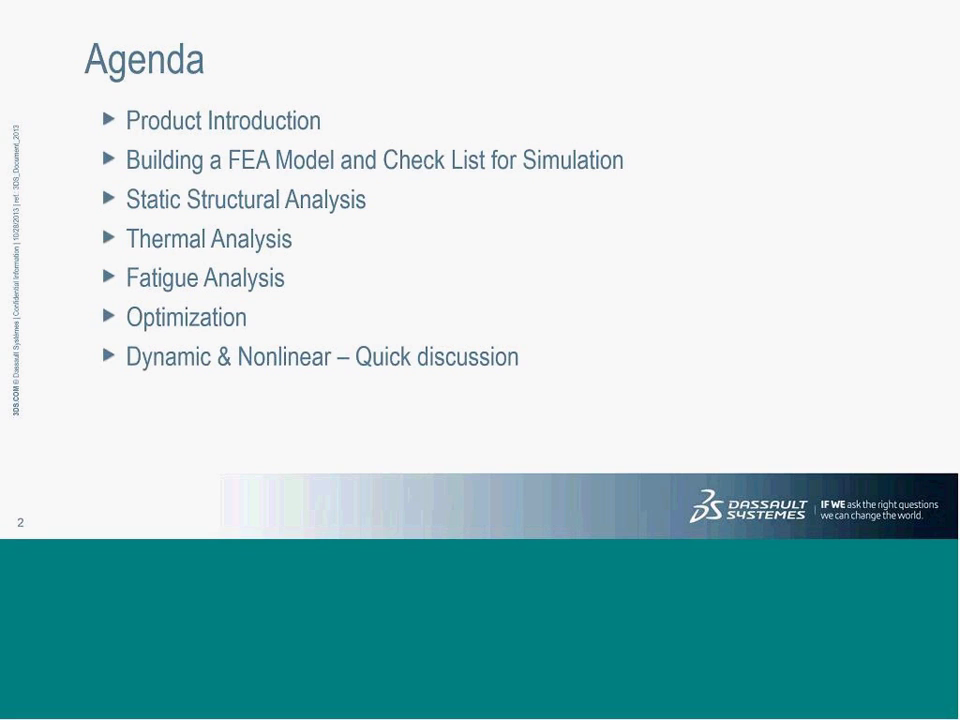
Reveal the final agenda item, Future Course of Action, then advance to the Product Overview slide
key(Right)
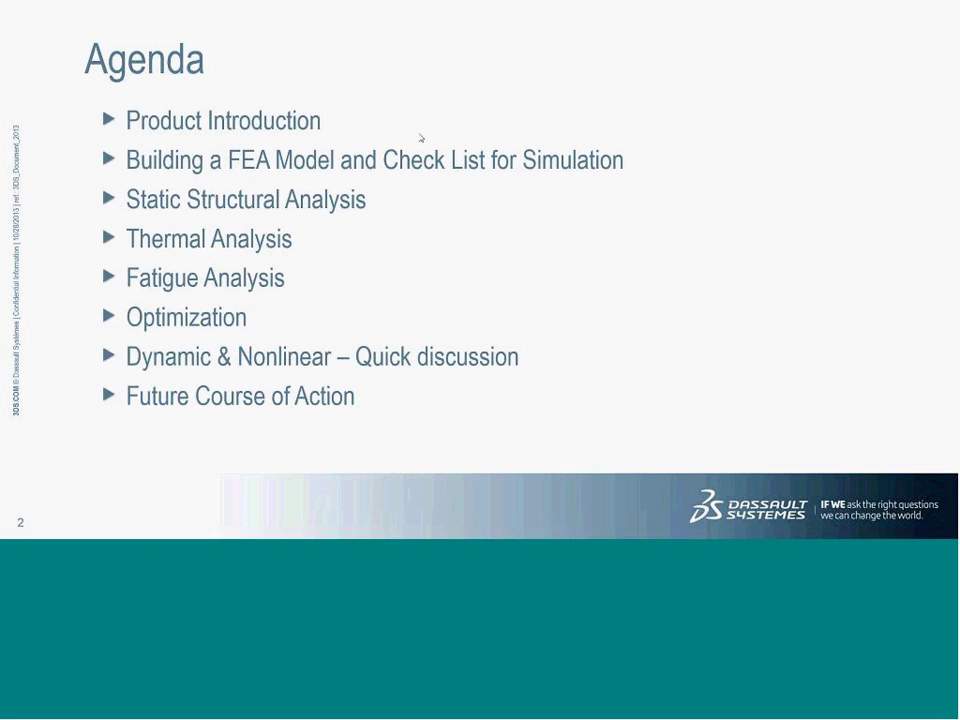
key(Right)
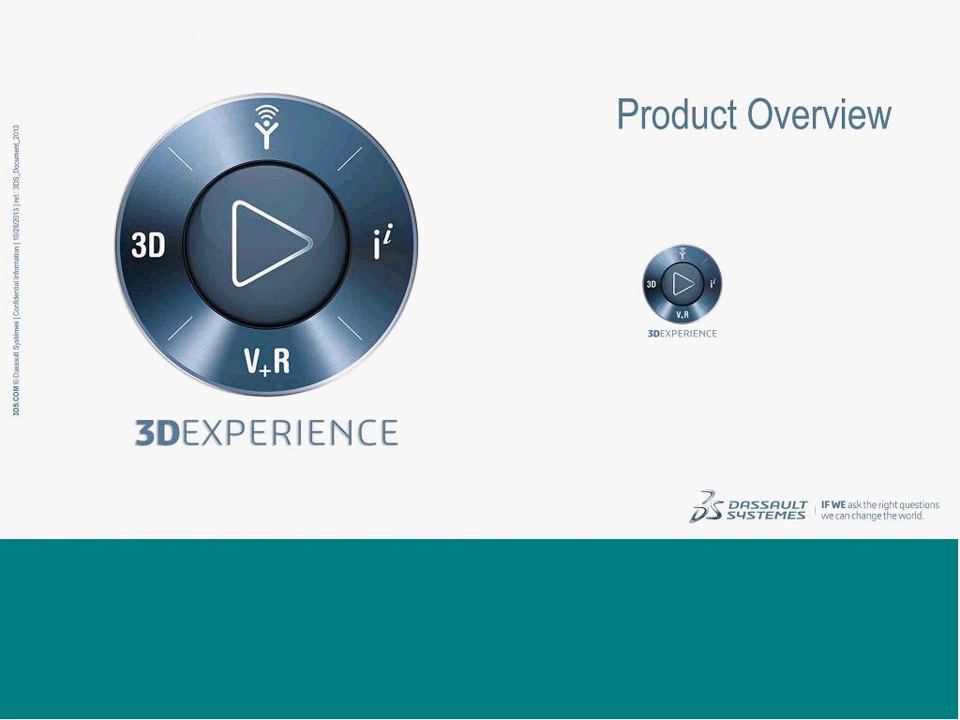
Follow the 3DEXPERIENCE link and Simulation tile through to slide 5, Simulation Premium
click(677, 288)
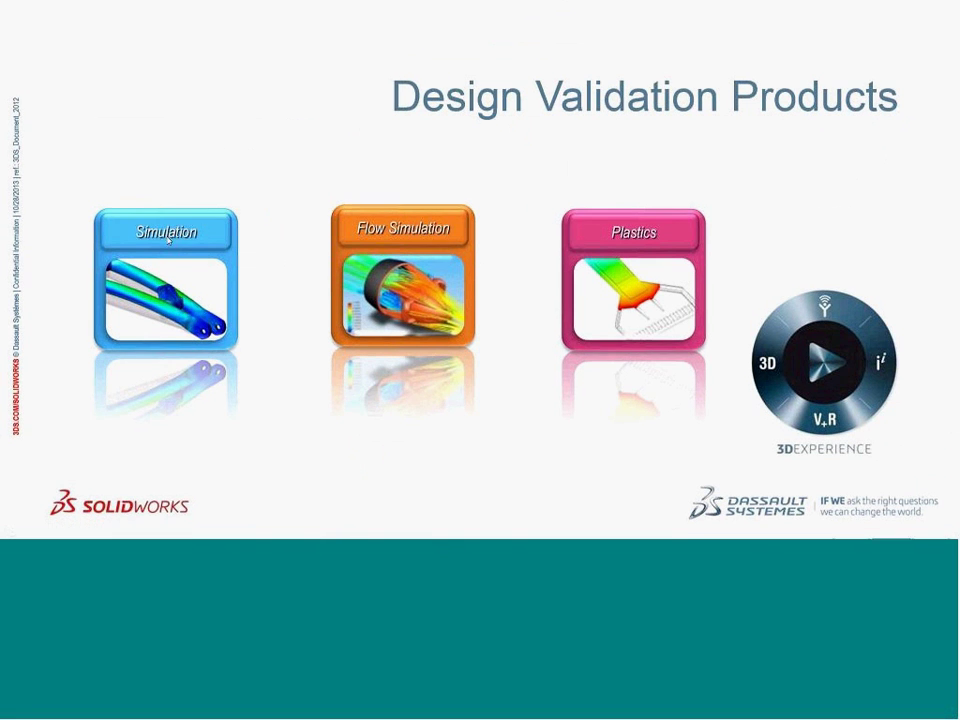
click(152, 262)
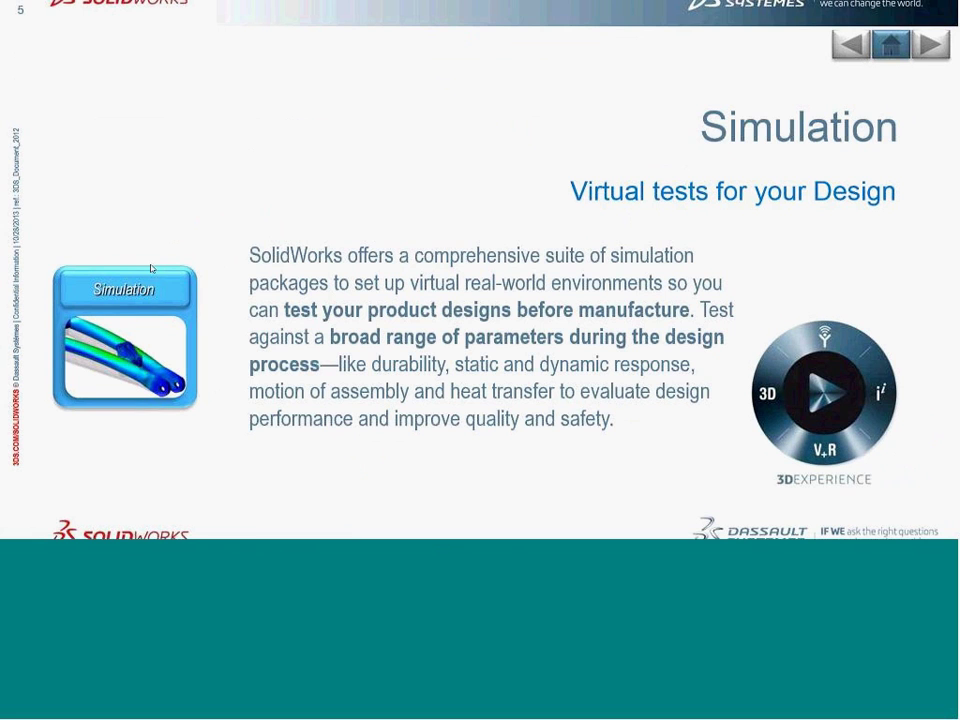
click(152, 268)
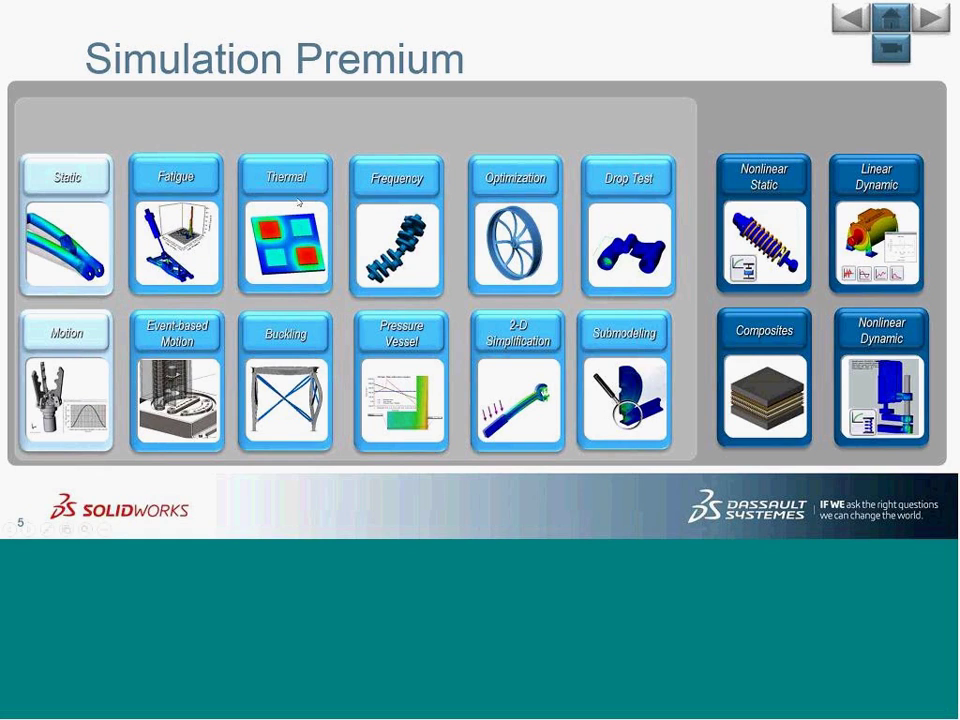
Show the Static analysis example slide, then jump to slide 39, Fatigue
click(73, 180)
click(175, 176)
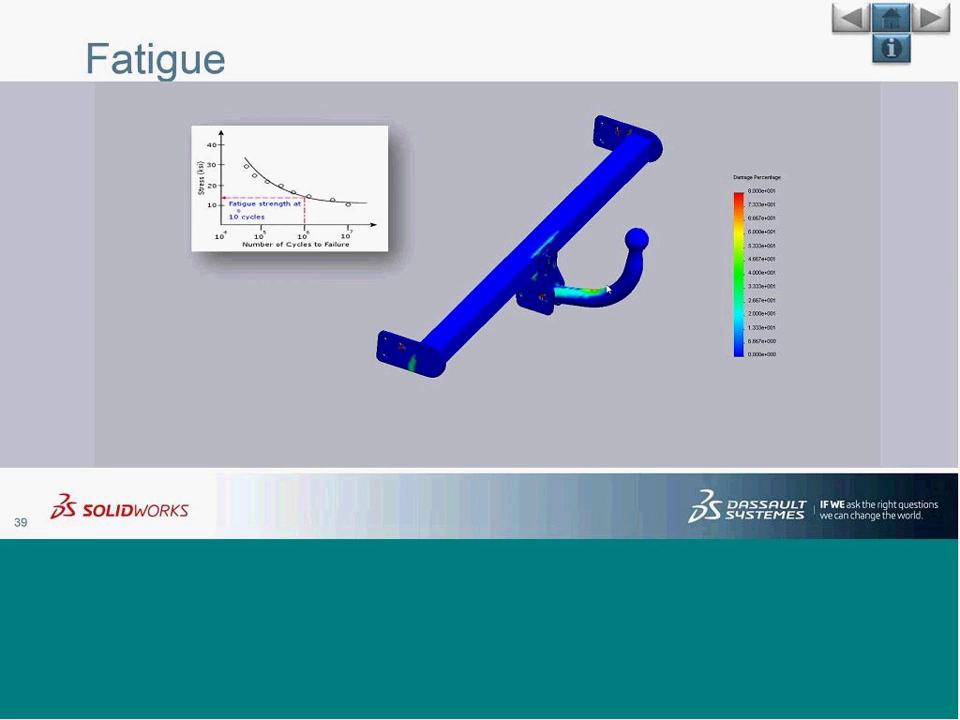
Show the Thermal steady-state, transient and stresses slides, then go back to Simulation Premium
click(893, 22)
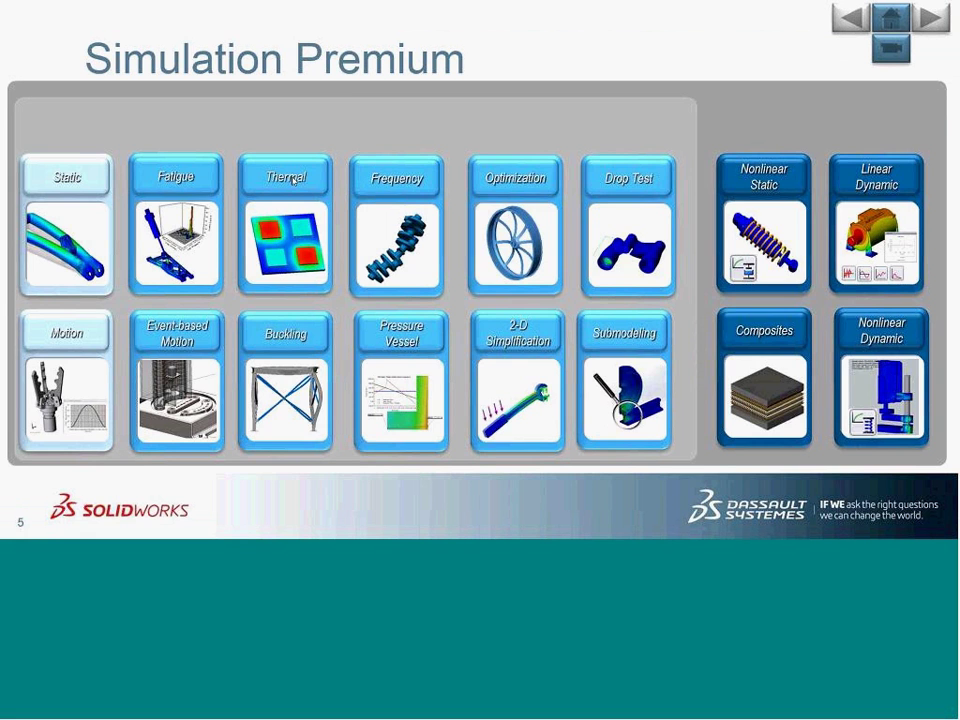
click(293, 181)
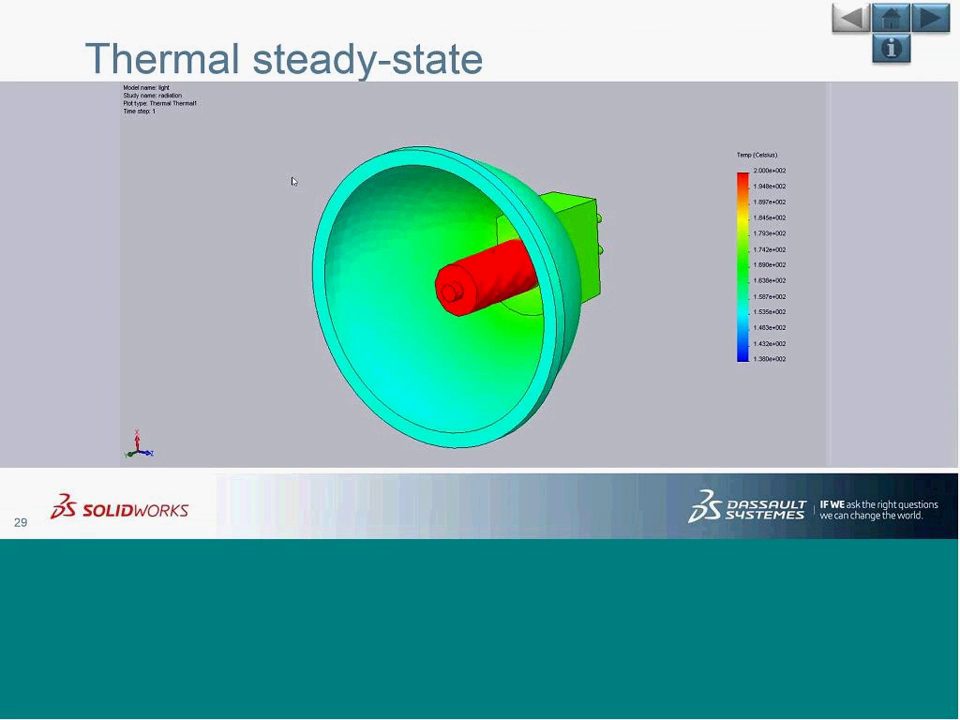
click(946, 24)
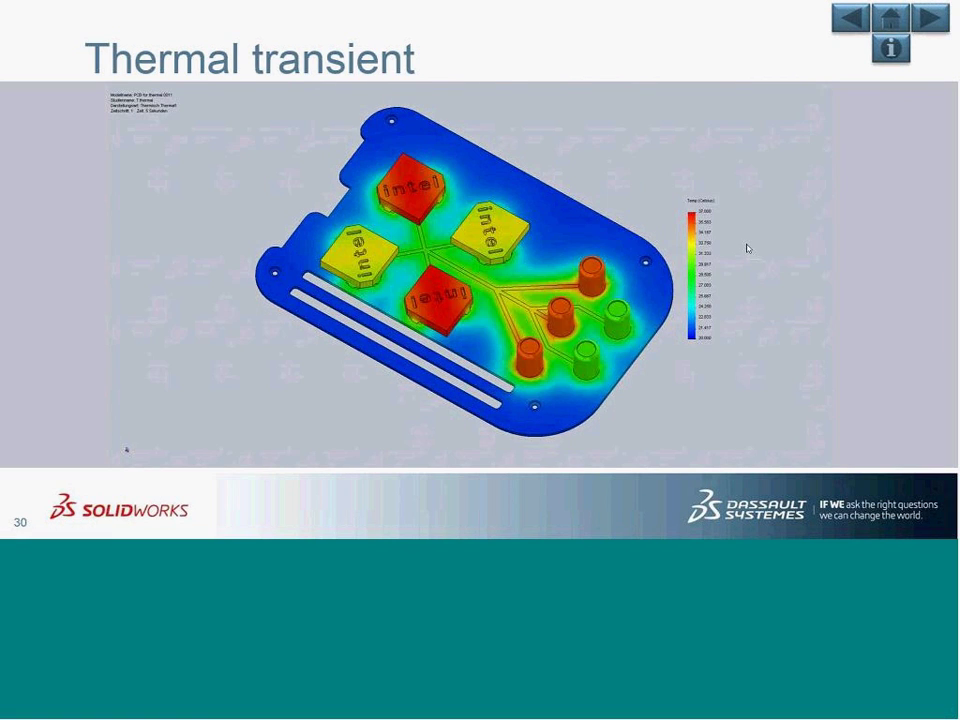
key(Right)
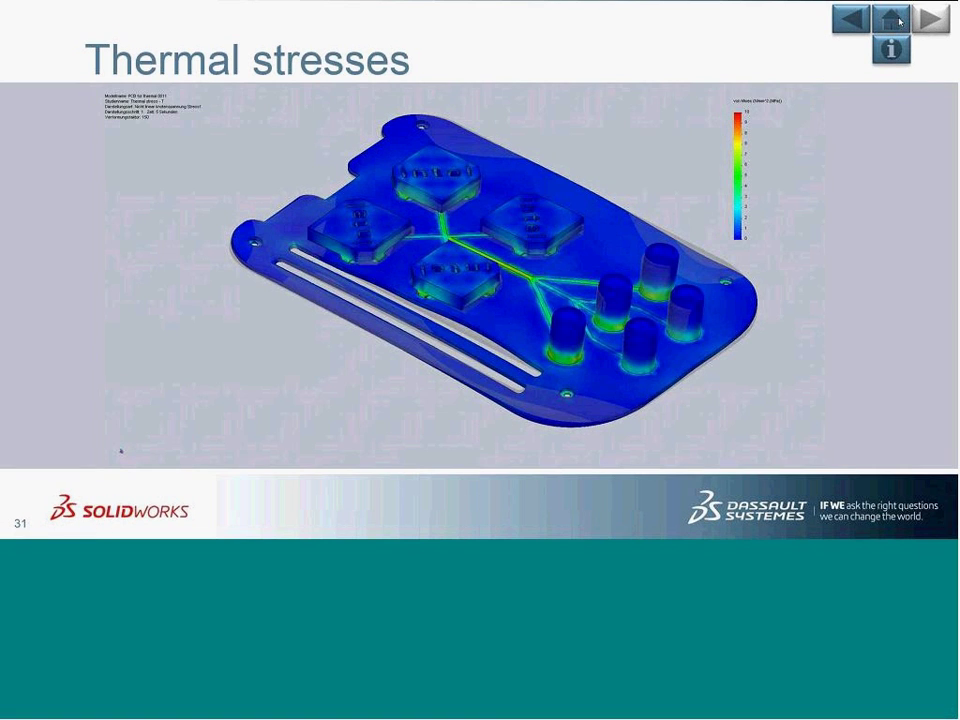
click(899, 22)
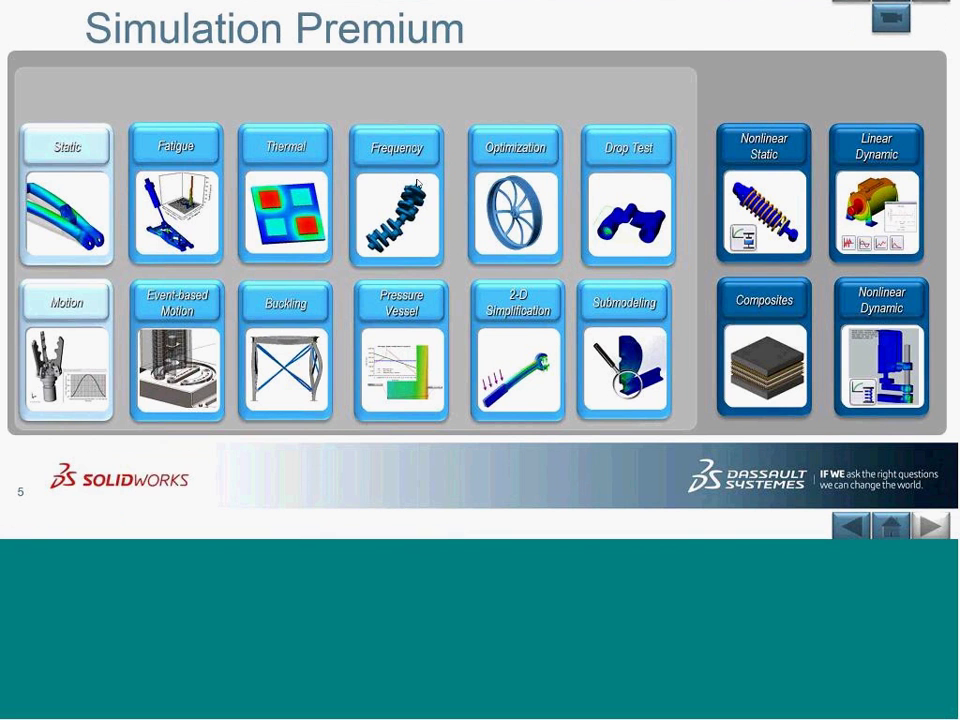
Show the Frequency gearbox mode-shape slide, return to Simulation Premium, then open Optimization
click(418, 184)
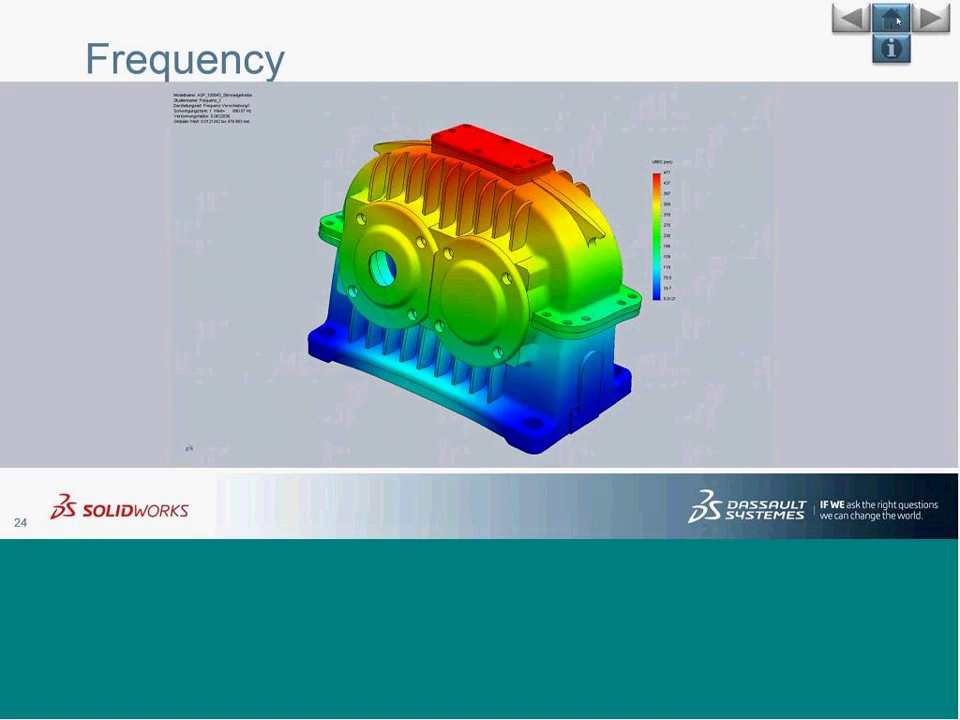
click(893, 19)
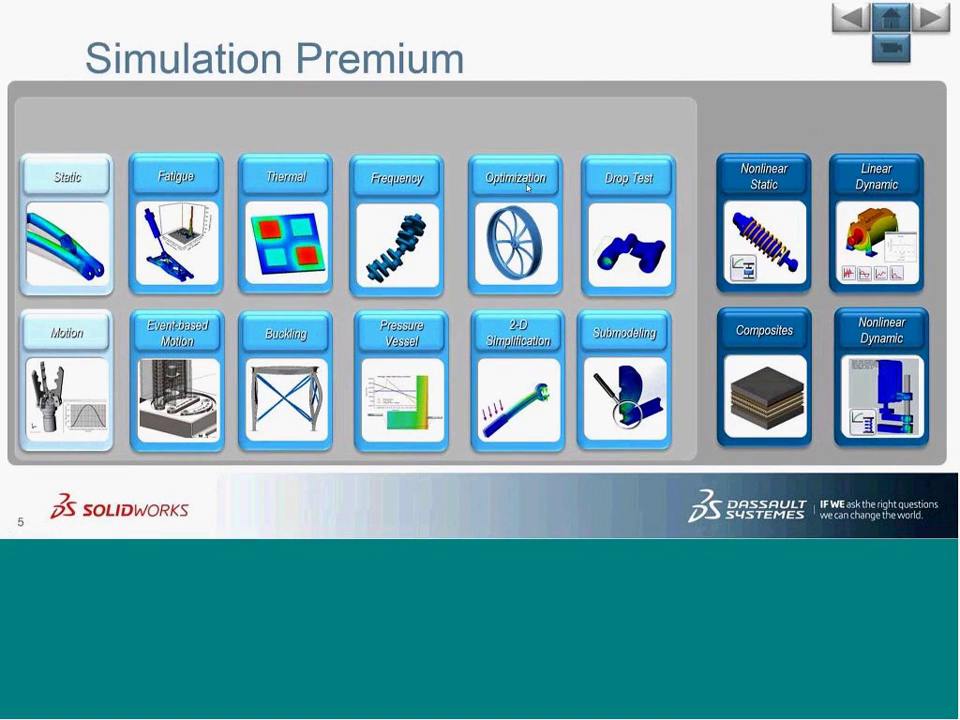
click(527, 187)
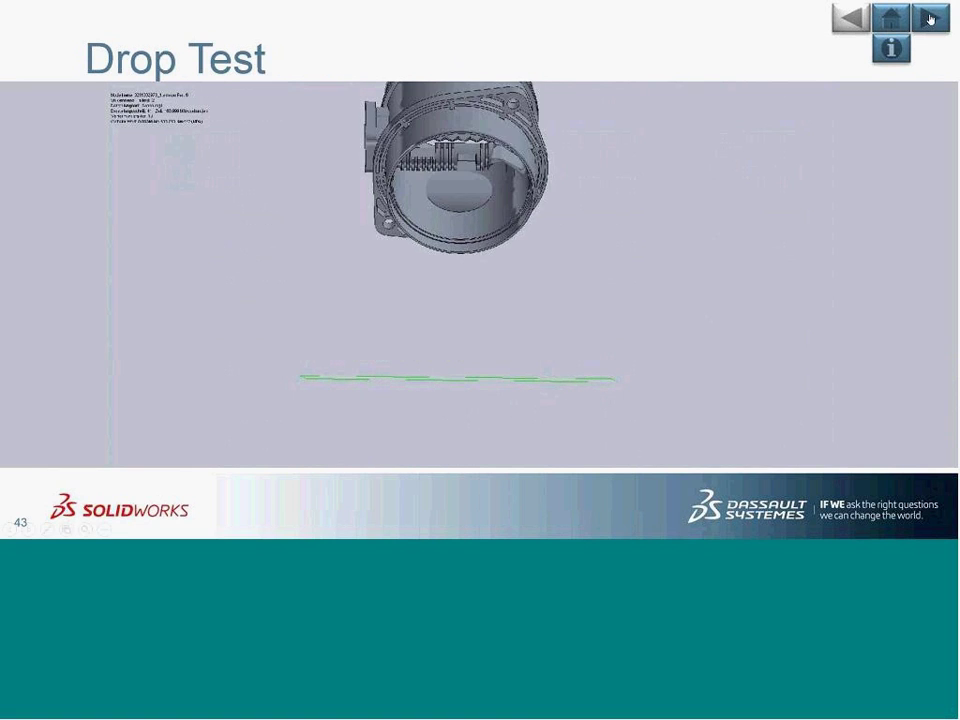
Advance to the next Drop Test example and scroll on through Motion to Event-based Motion, slide 36
click(946, 52)
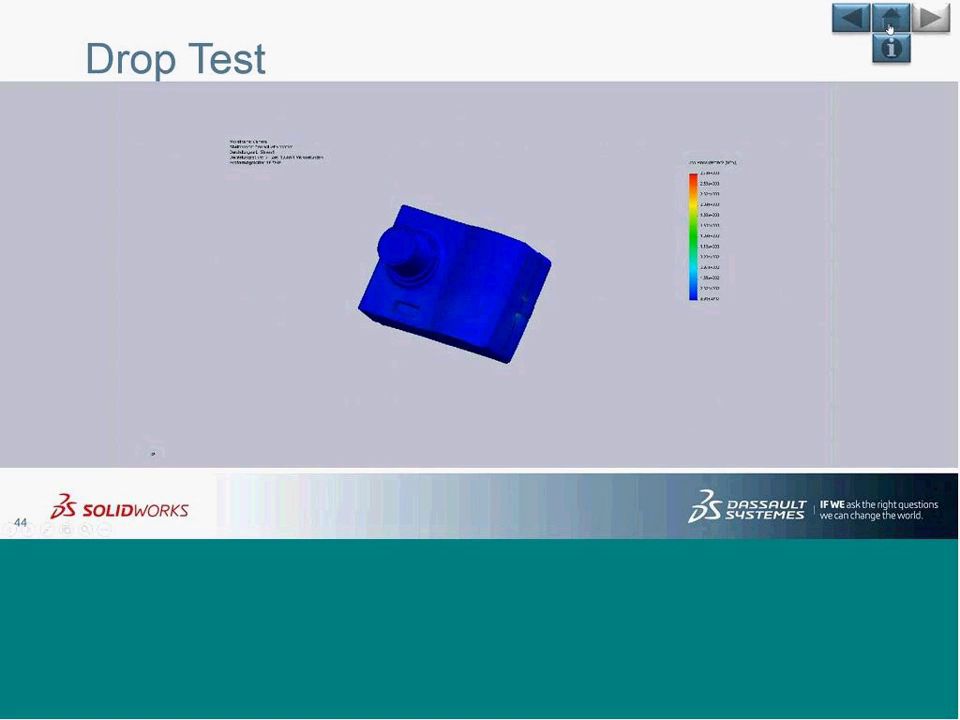
scroll(2, 338, up, 2)
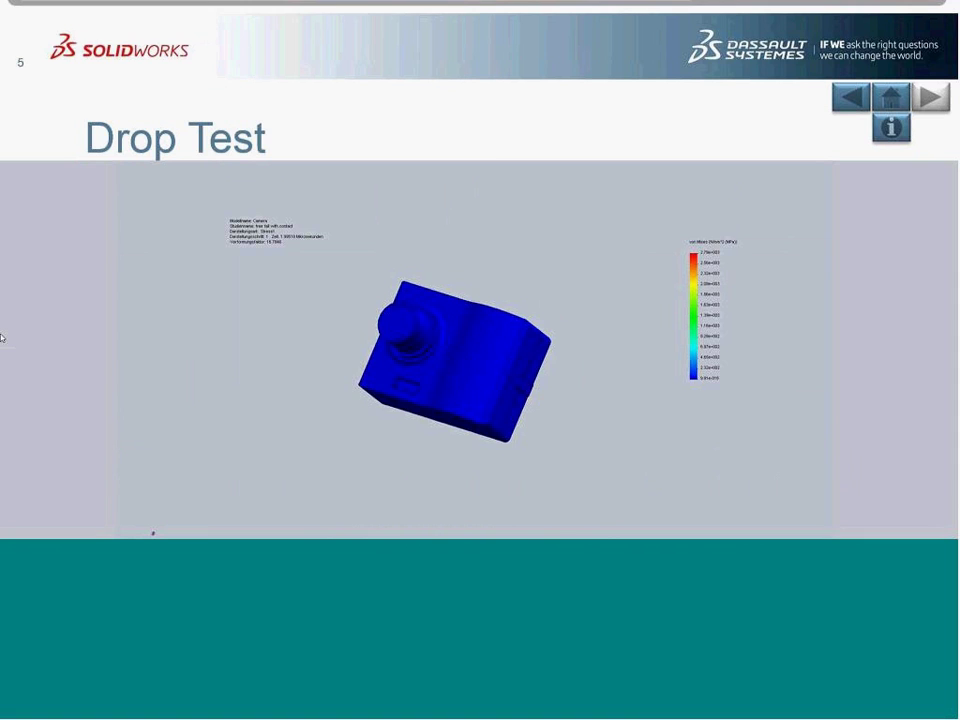
scroll(2, 338, up, 5)
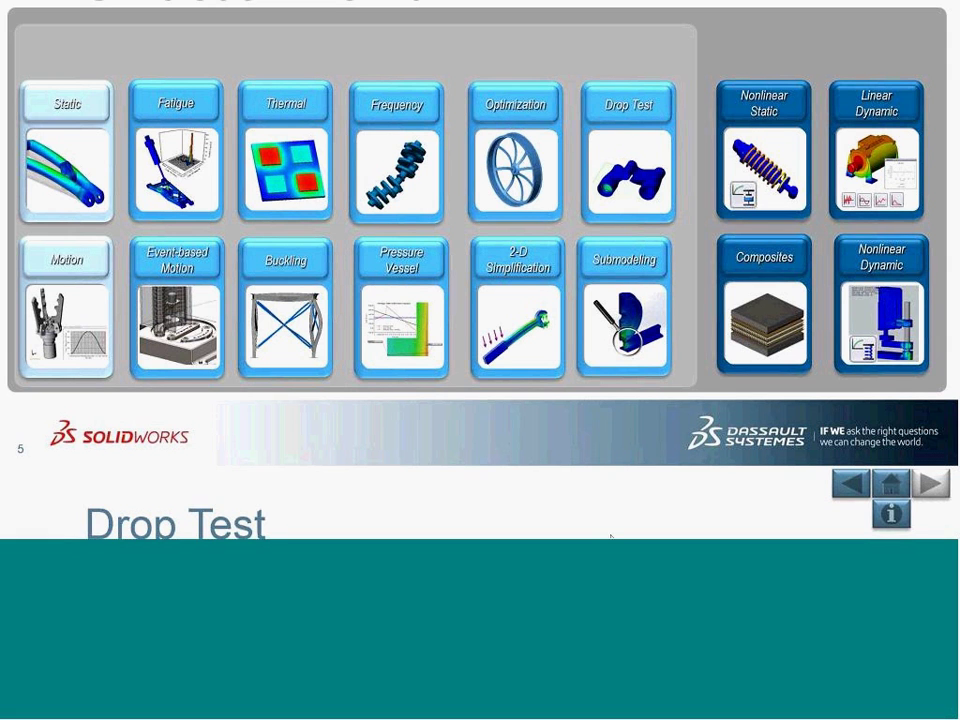
scroll(759, 427, down, 1)
scroll(759, 427, down, 5)
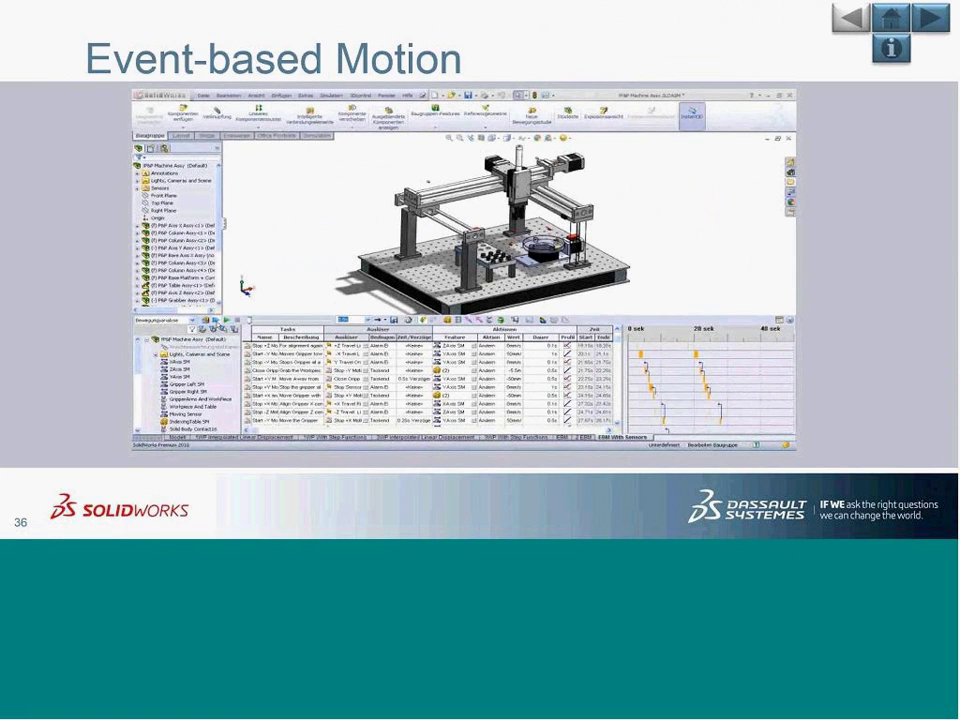
Advance to slide 37, the Event-based Motion excavator task sequence
click(953, 340)
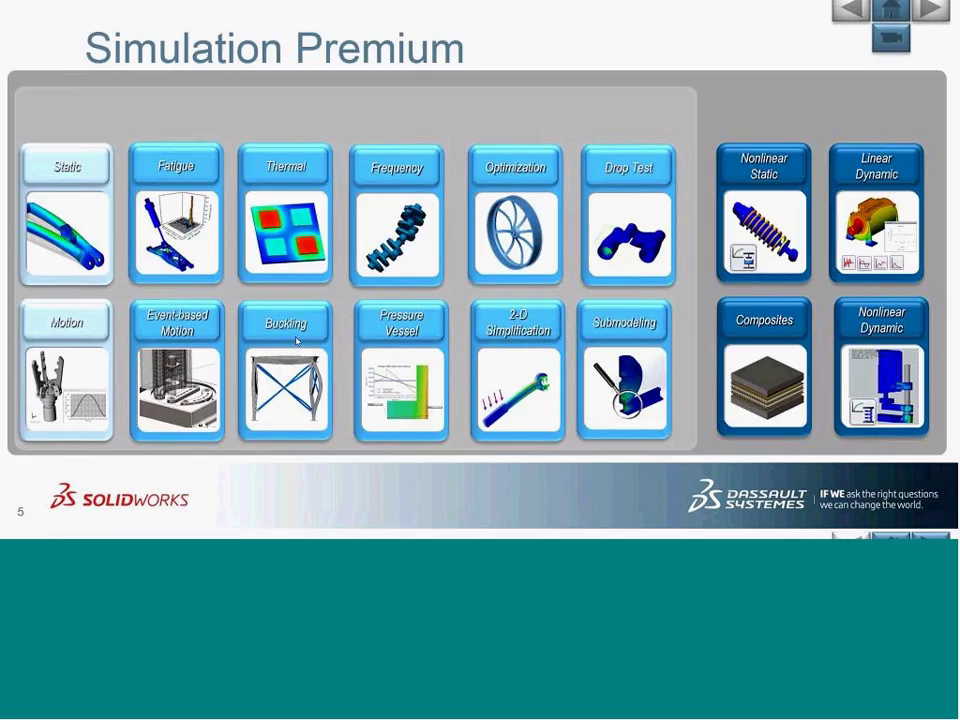
Show the Buckling slide and its stool example, then scroll back to the Simulation Premium tiles
click(296, 341)
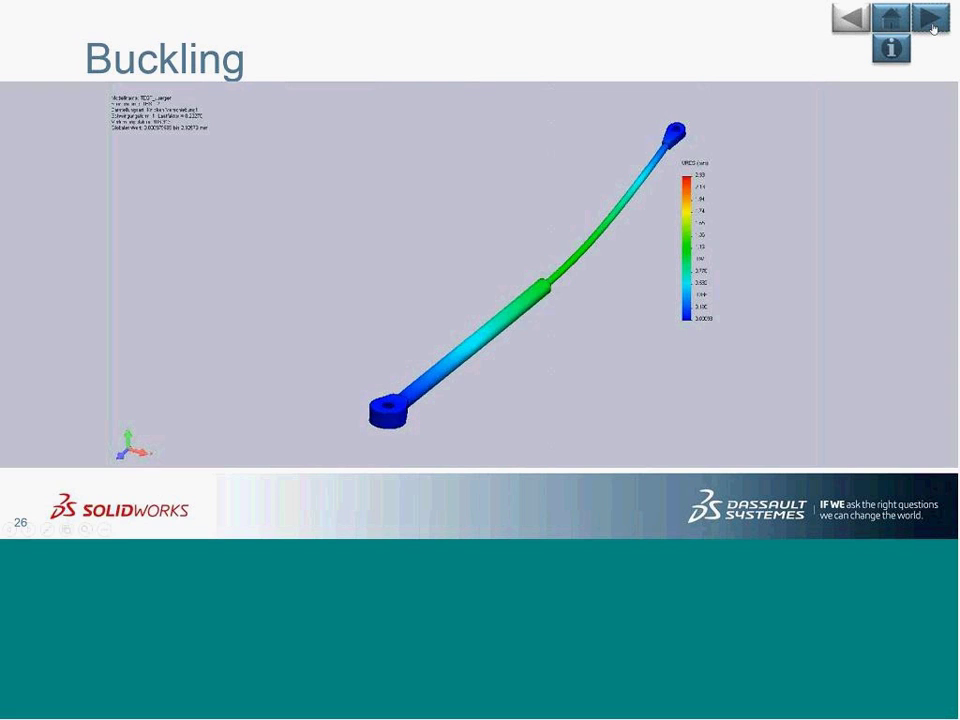
click(933, 20)
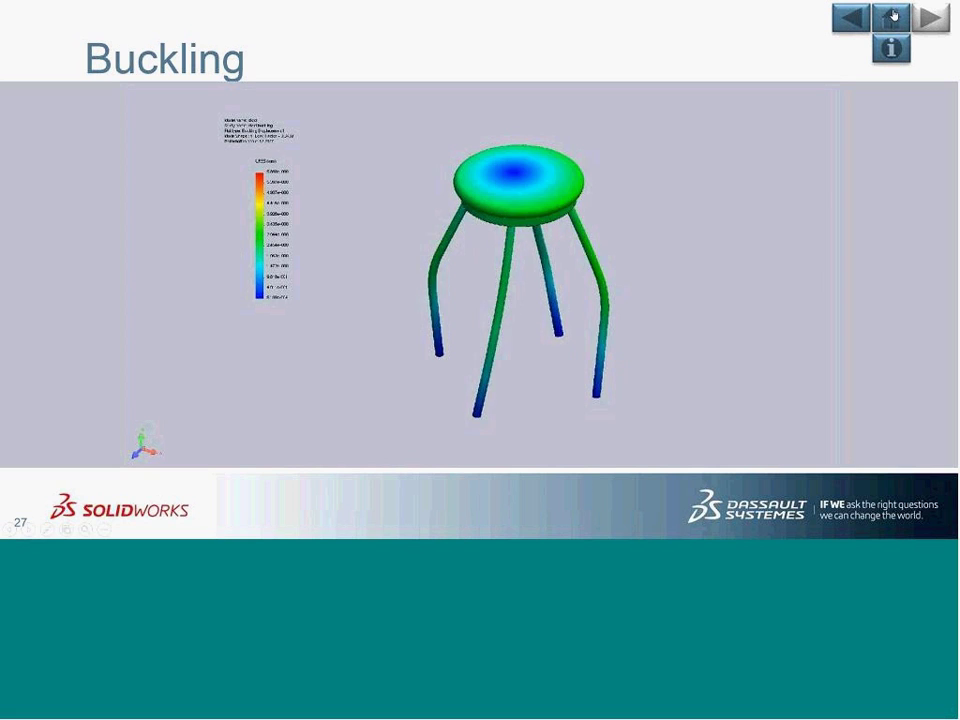
scroll(728, 35, up, 1)
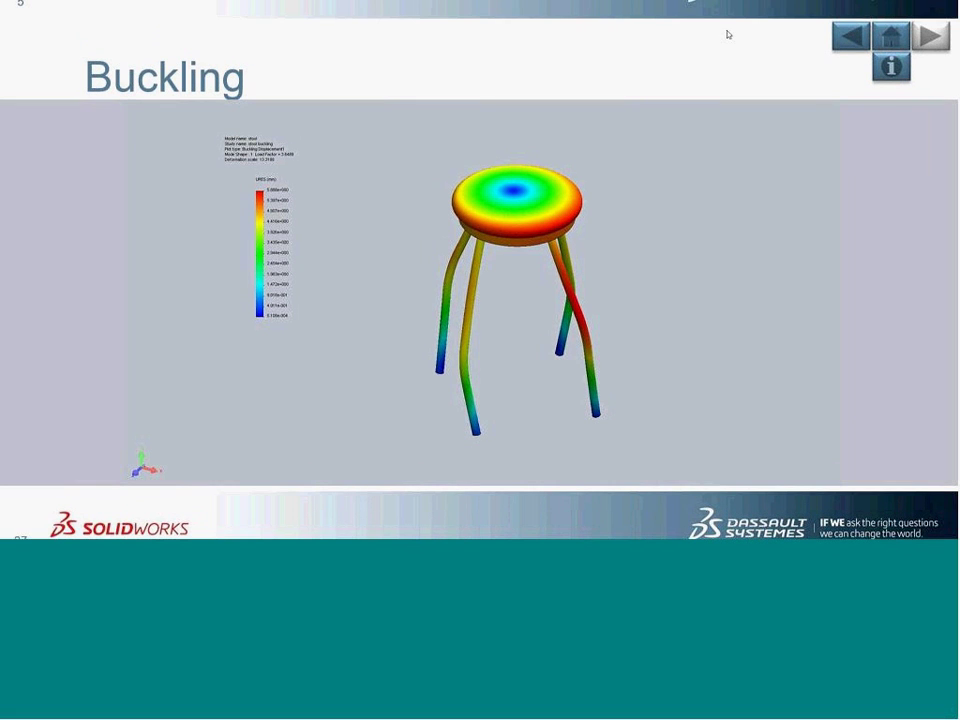
scroll(407, 350, up, 5)
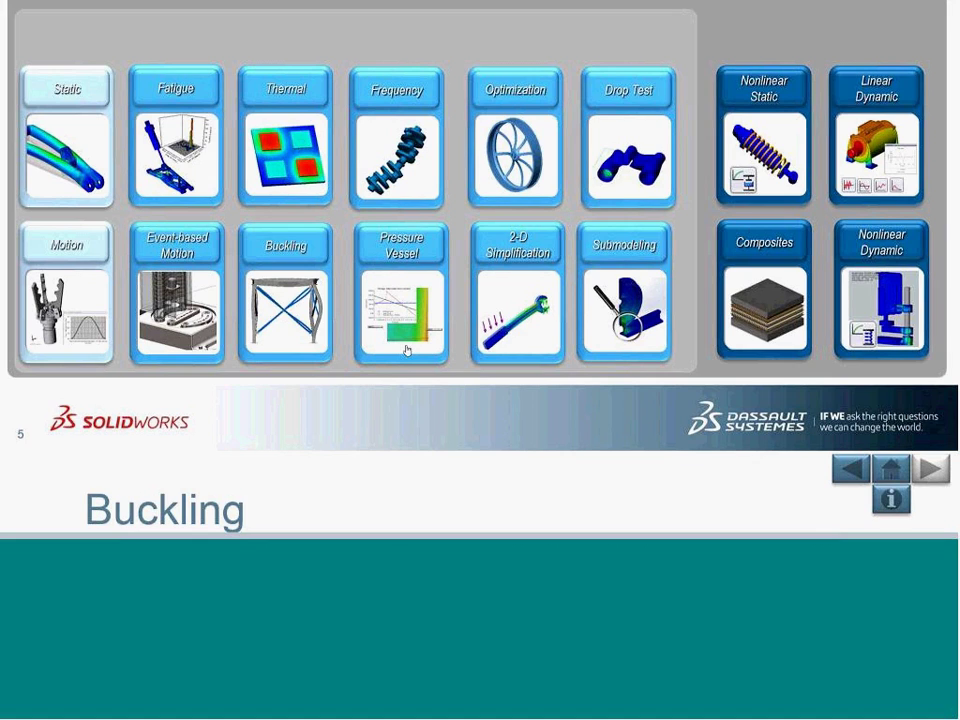
scroll(407, 350, up, 1)
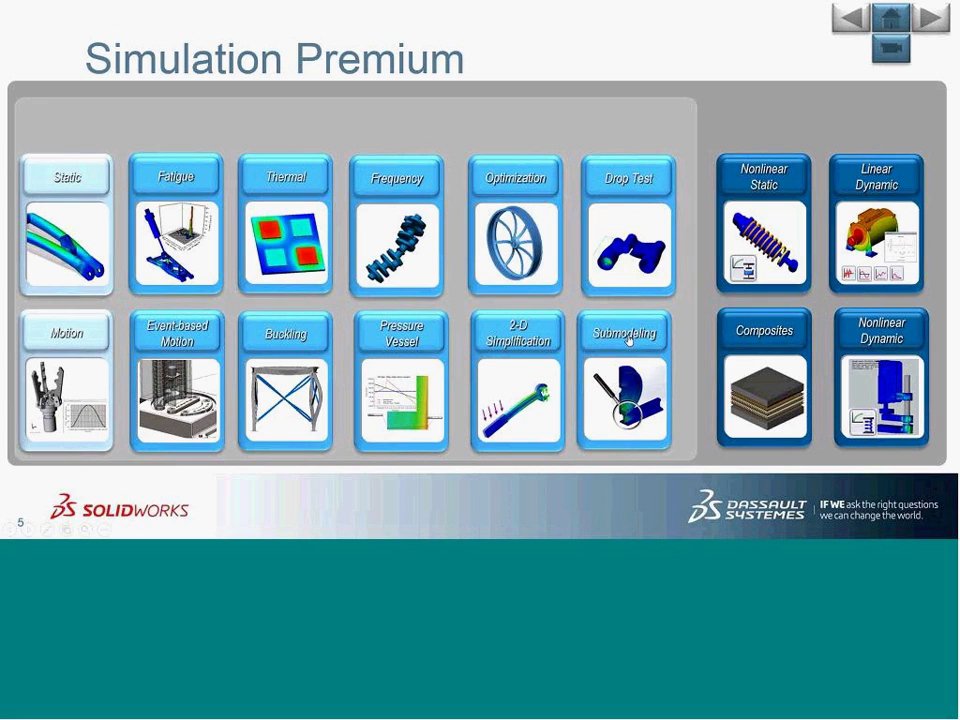
Jump from the Simulation Premium menu to the Nonlinear - Static slide, slide 46
click(776, 178)
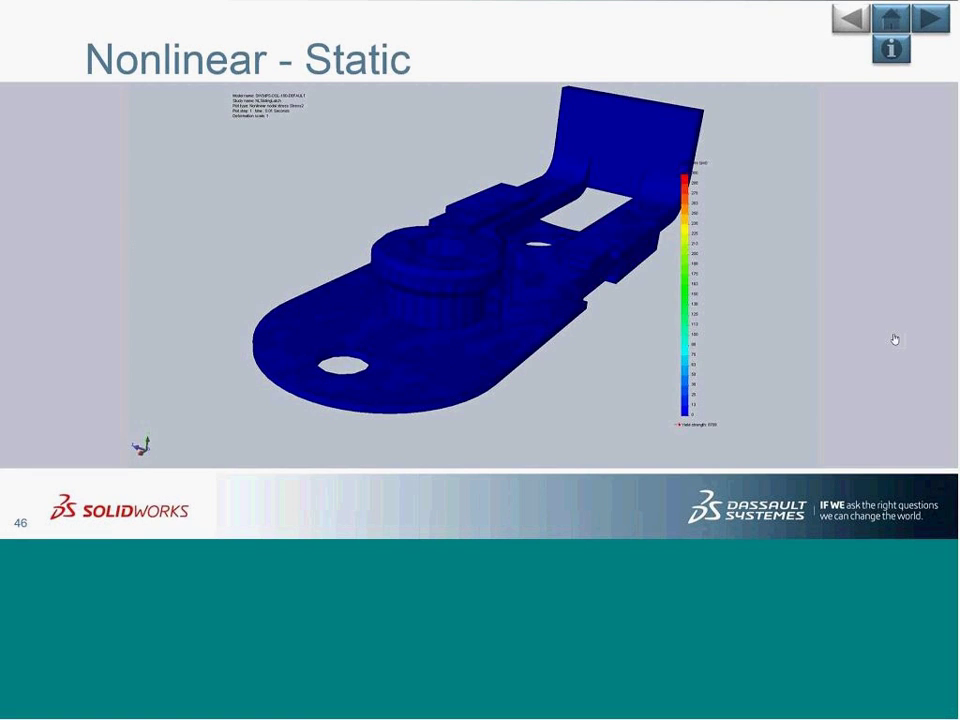
Go back to the Simulation Premium menu and open the Nonlinear - Dynamic slide 47
click(895, 339)
click(894, 338)
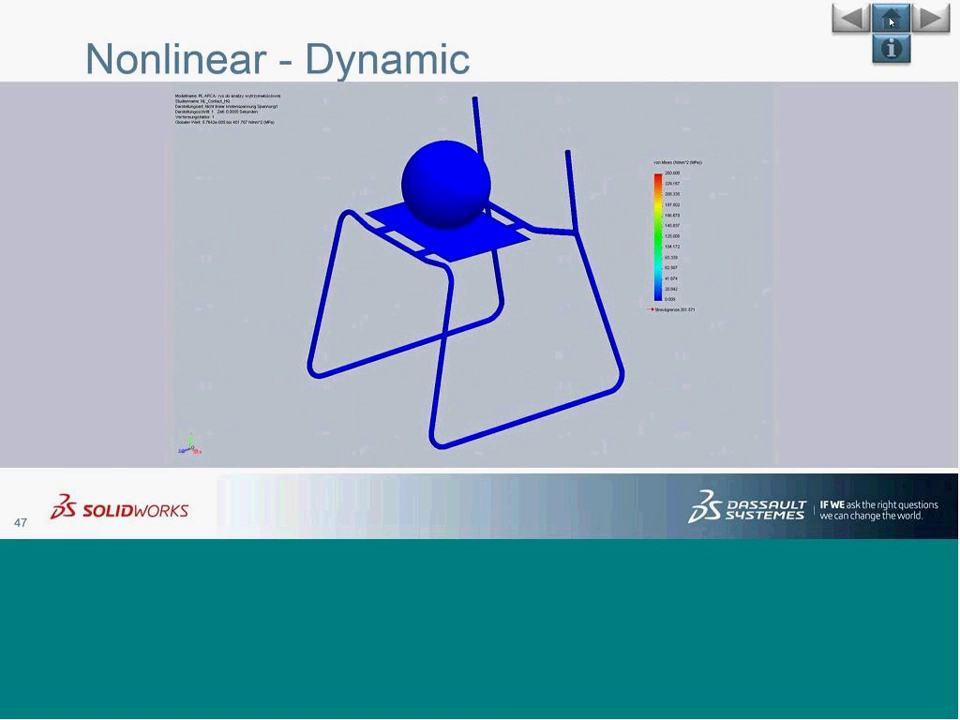
Return from the Nonlinear - Dynamic slide to the Simulation Premium menu
click(890, 20)
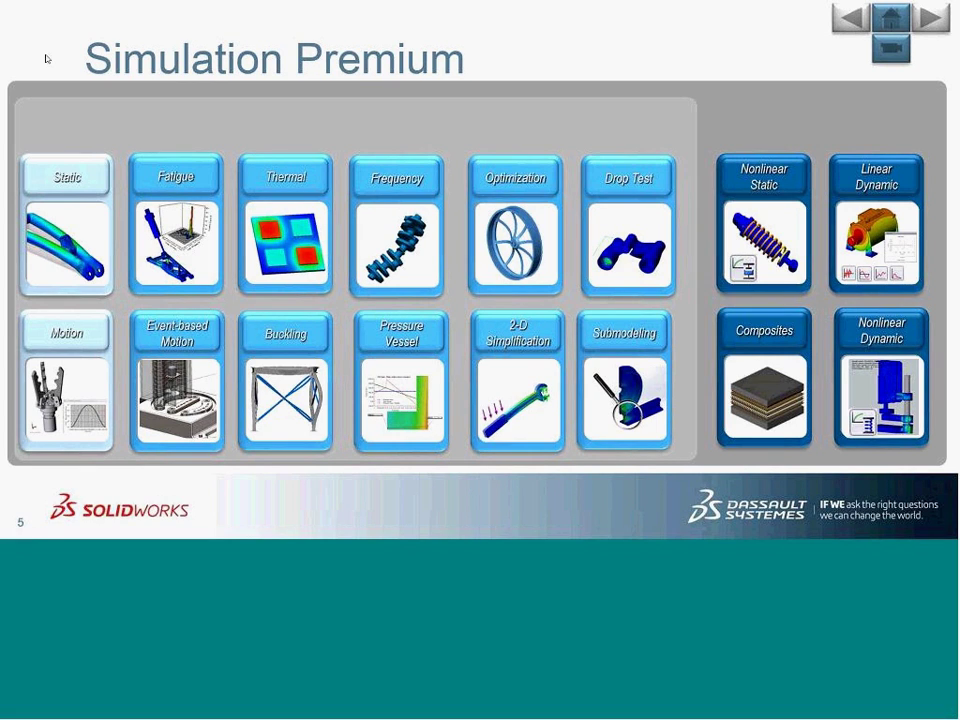
key(Right)
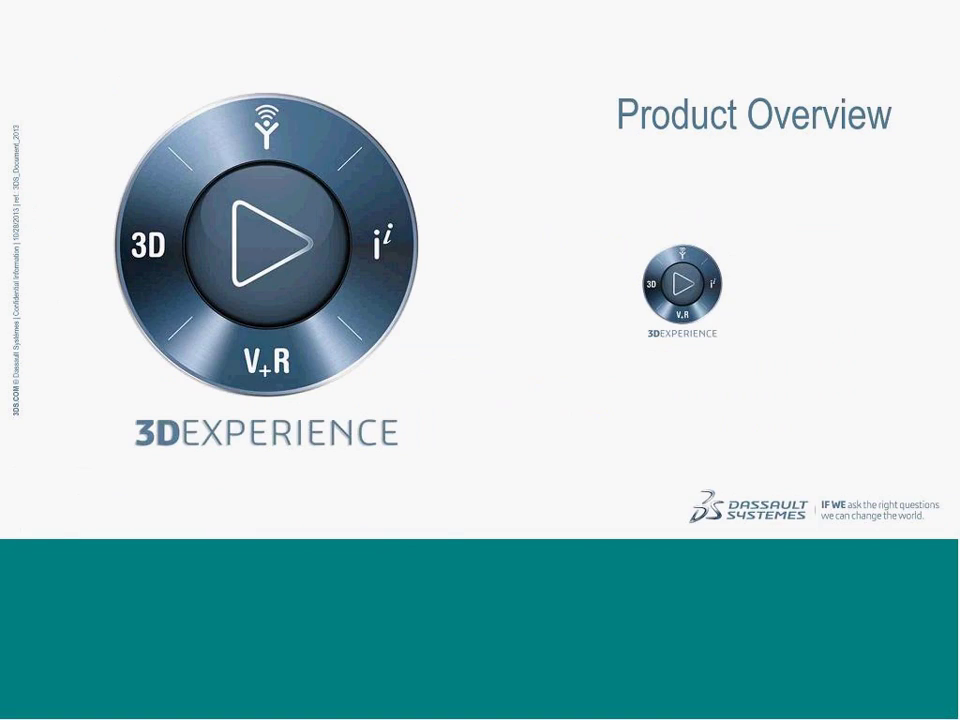
key(Escape)
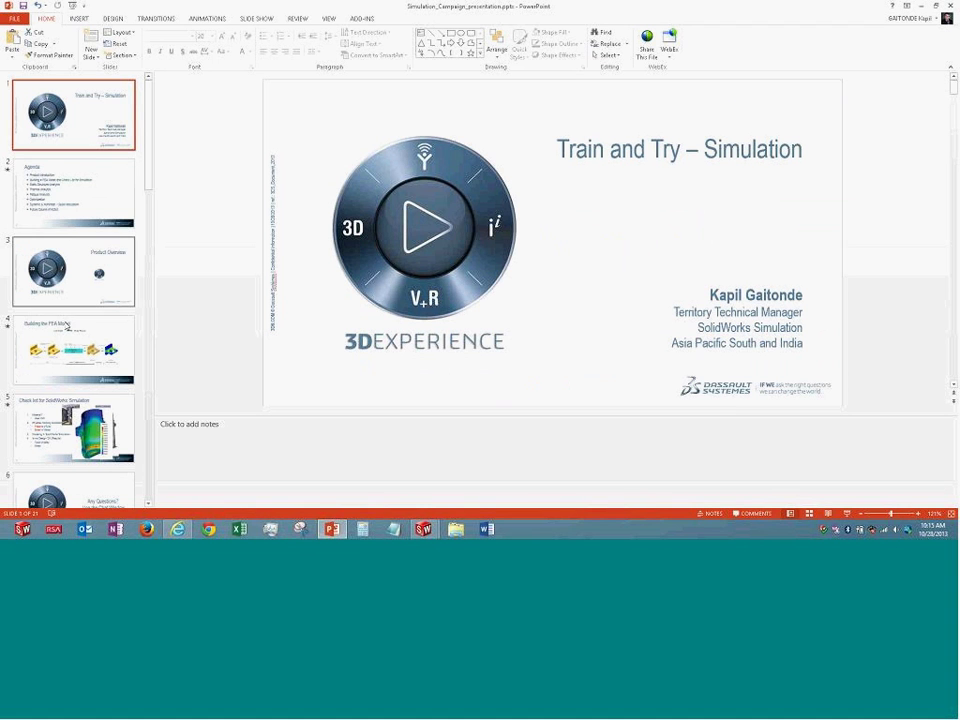
click(92, 300)
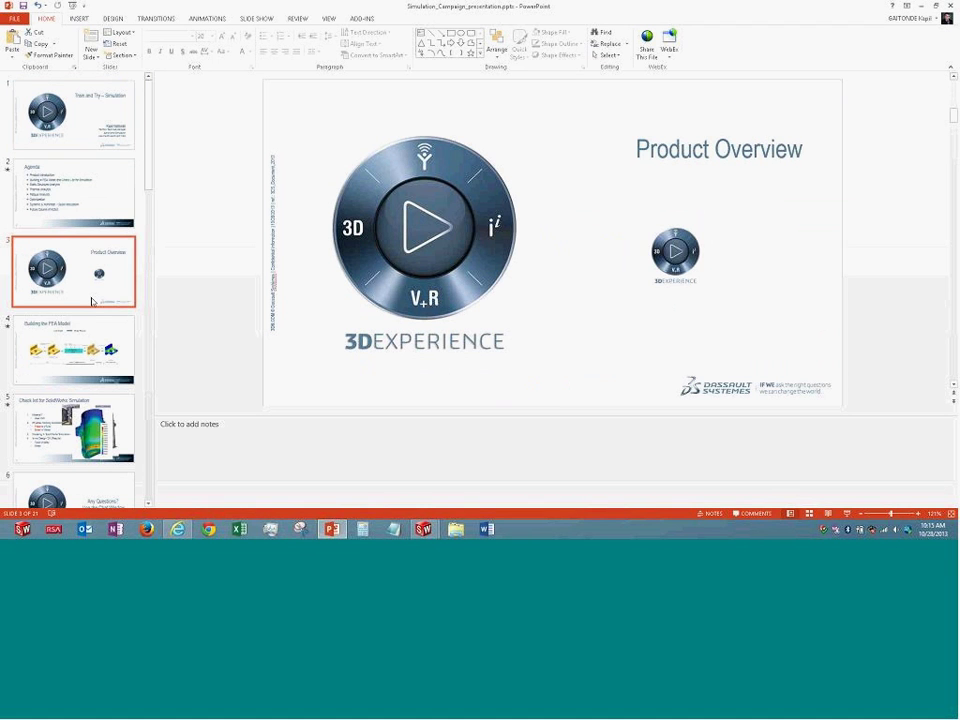
key(shift+F5)
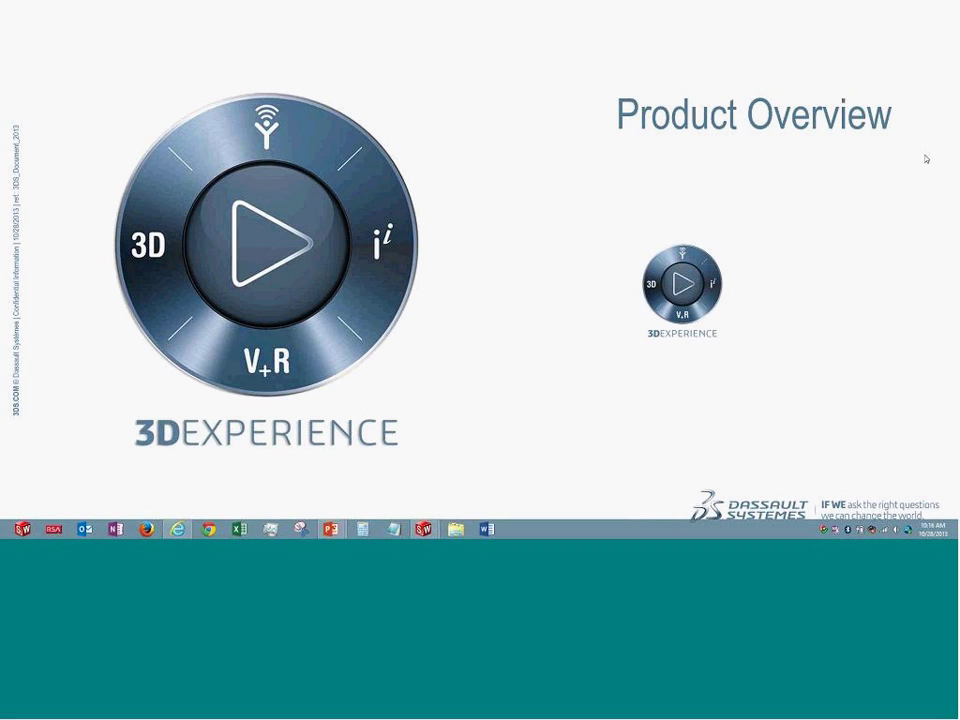
Advance the slide show to slide 4, Building the FEA Model
click(517, 269)
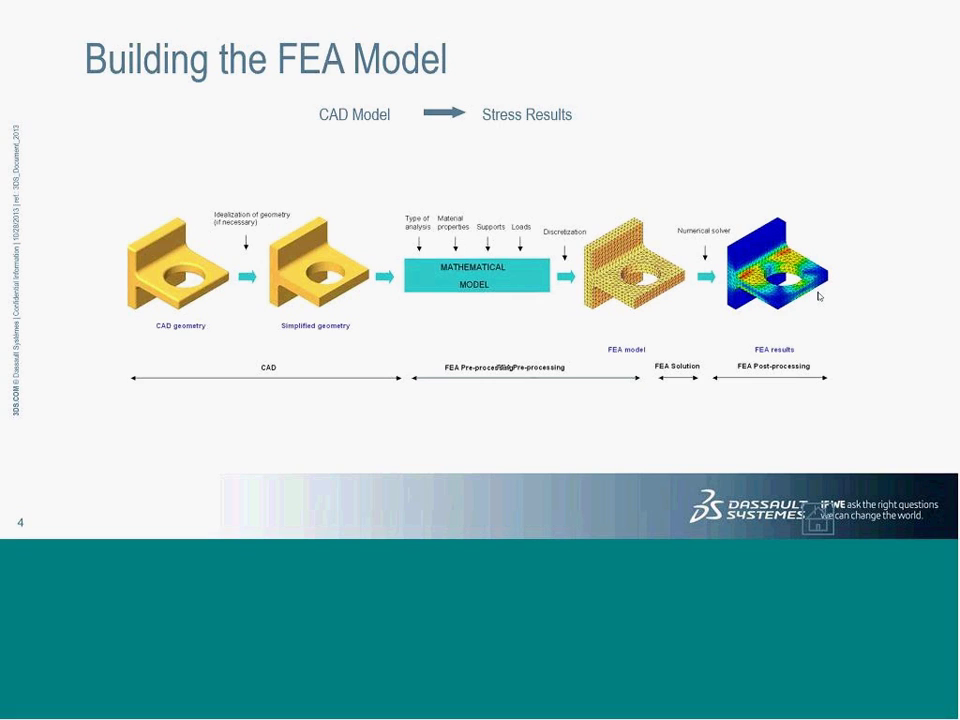
Advance to the checklist slide showing Material Steel 1040 and Pressure or force
key(Right)
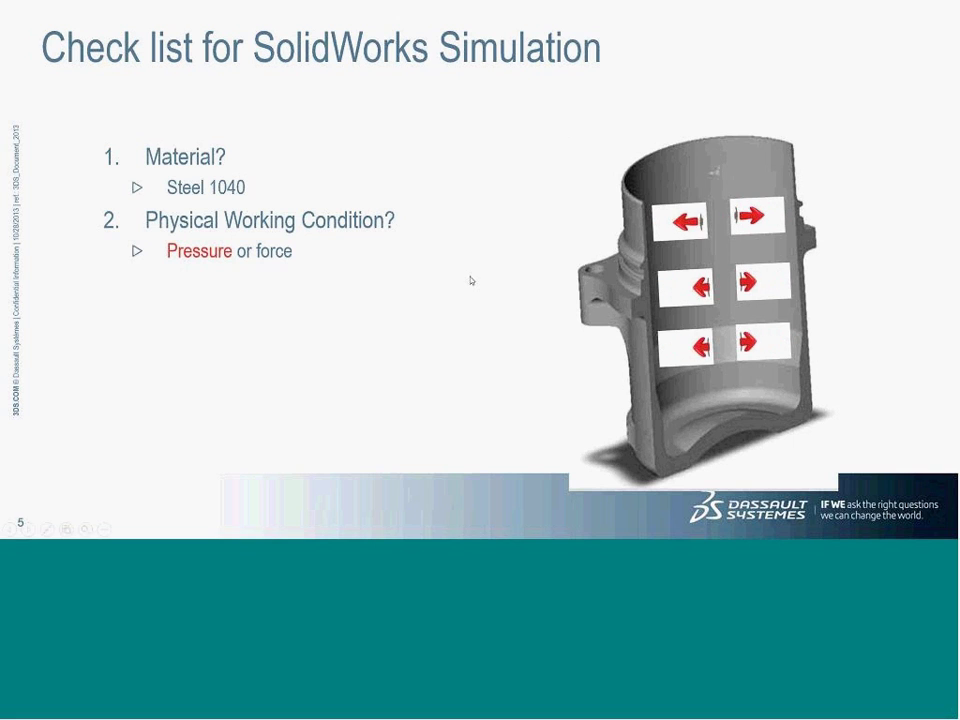
Reveal the remaining checklist points, from Bolted or Welded down to Factor of Safety and Stress
key(Right)
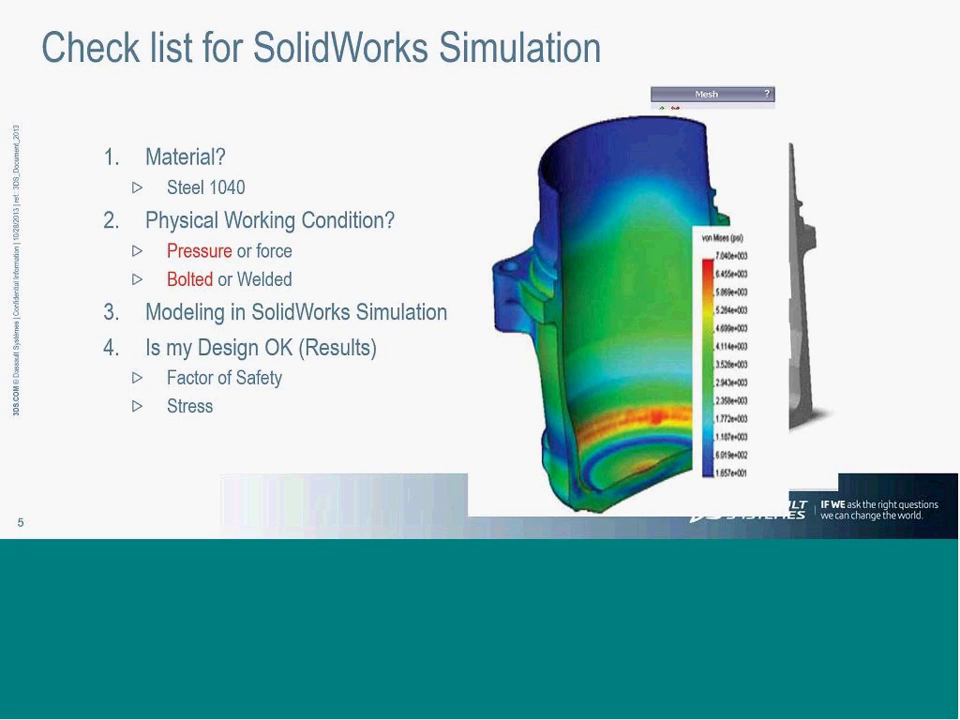
Advance to the closing 'Any Questions? Use the Chat Window' slide
key(Right)
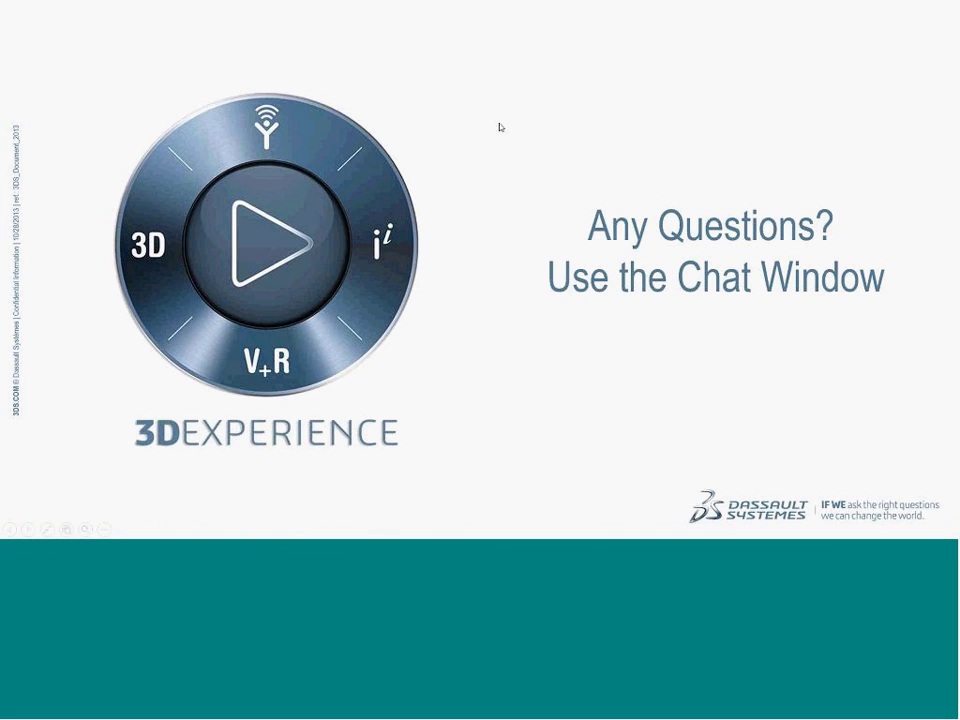
Advance to slide 7, Static Analysis – Crank Assembly, then switch to SOLIDWORKS
key(Right)
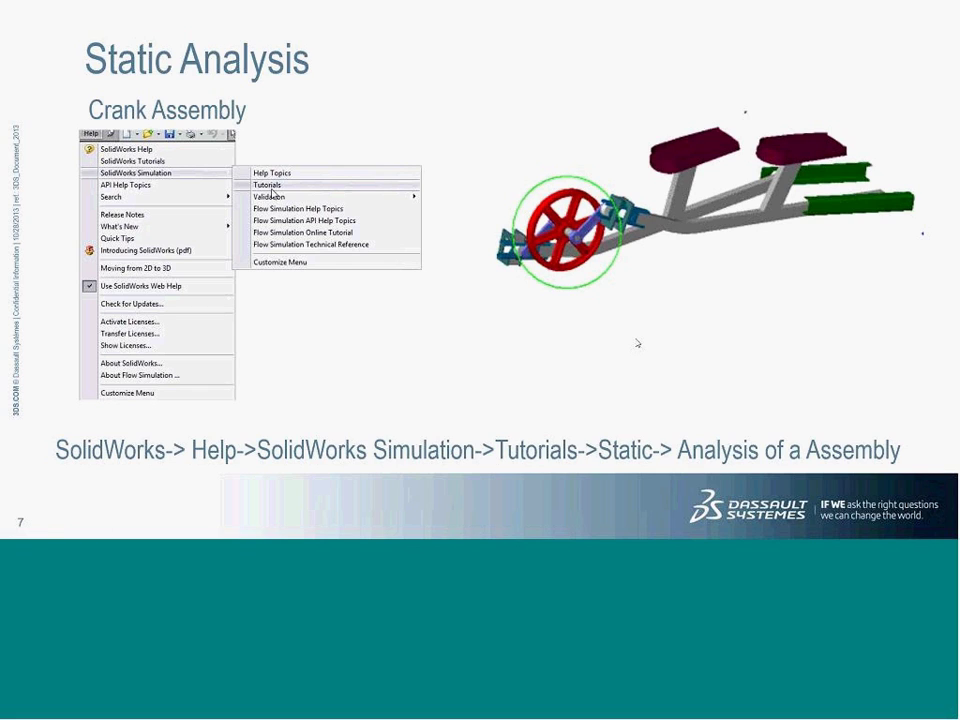
key(alt+Tab)
key(alt+Tab)
key(alt+Tab)
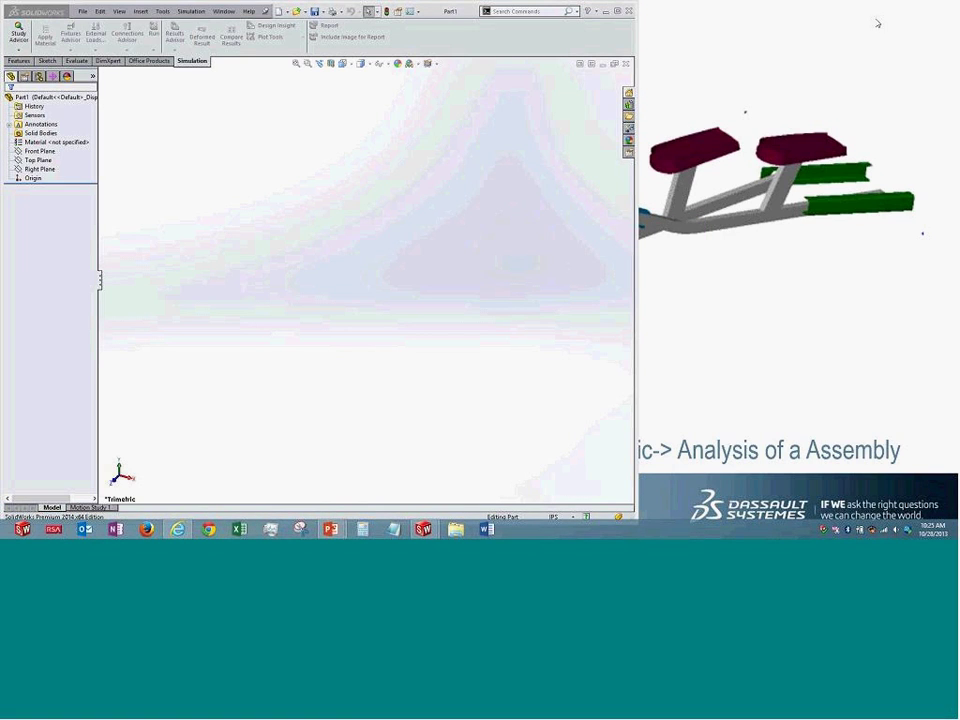
Open the Simulation Tutorials to the Creating a Static Study lesson of Static Analysis of an Assembly
click(248, 11)
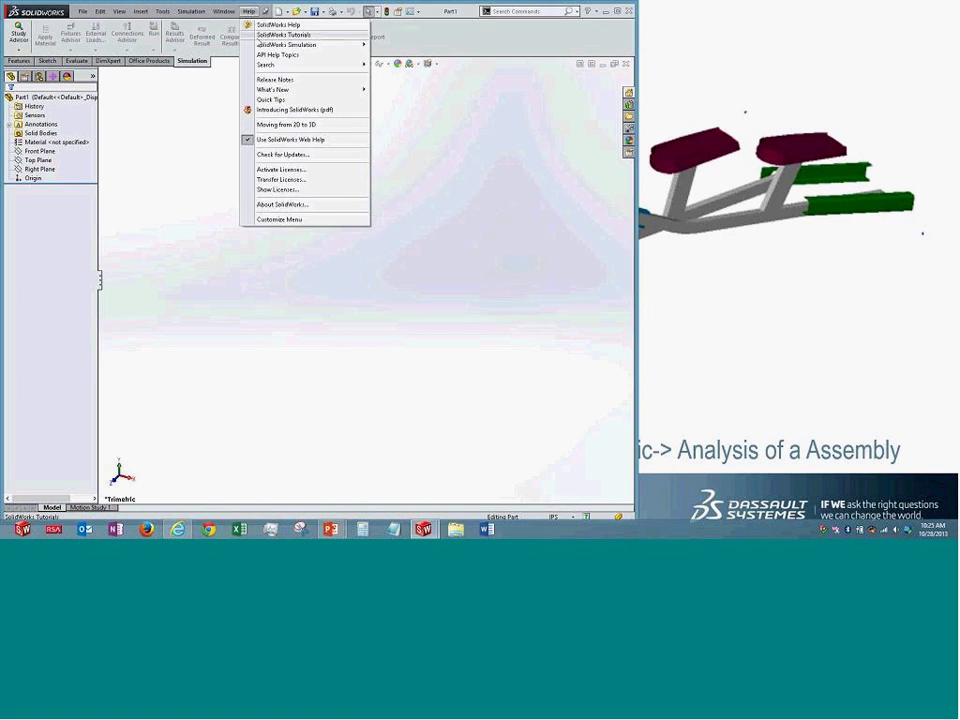
mouse_move(258, 46)
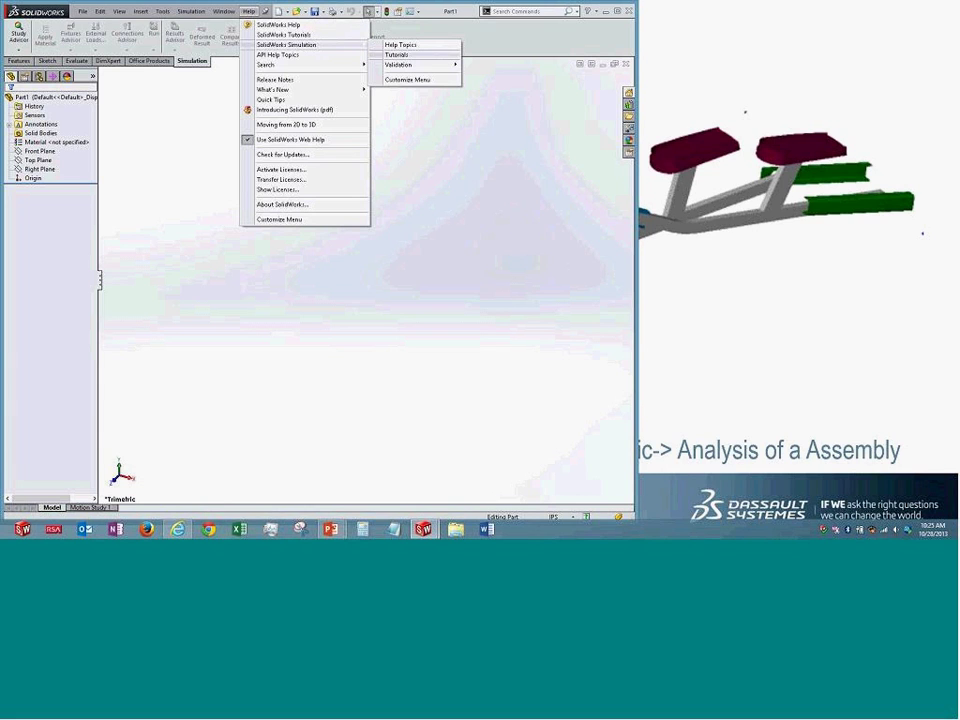
click(390, 54)
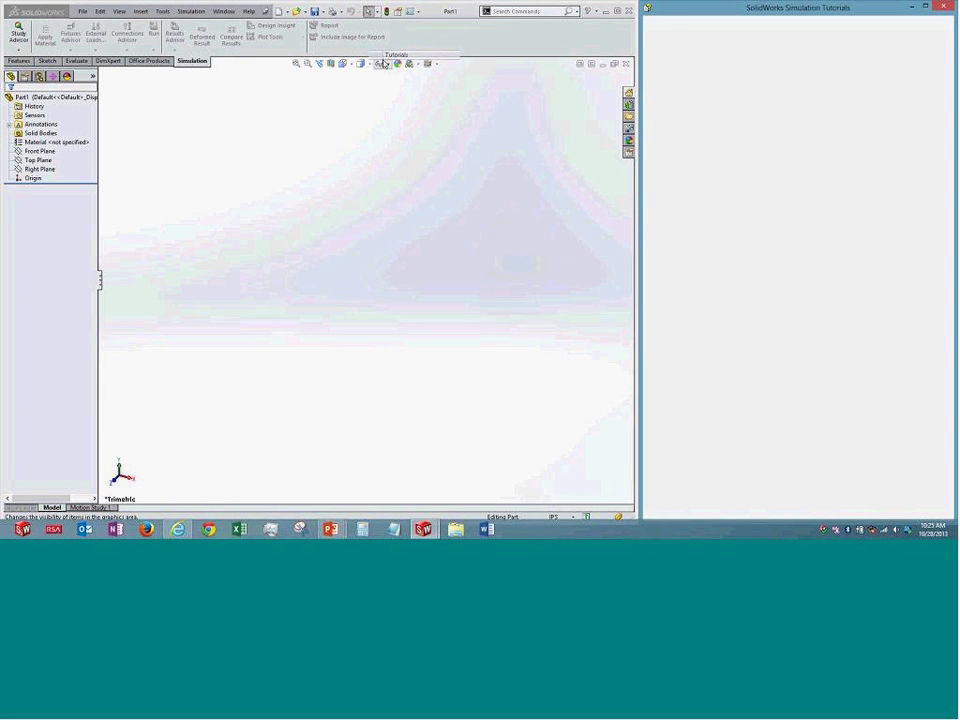
scroll(767, 124, down, 6)
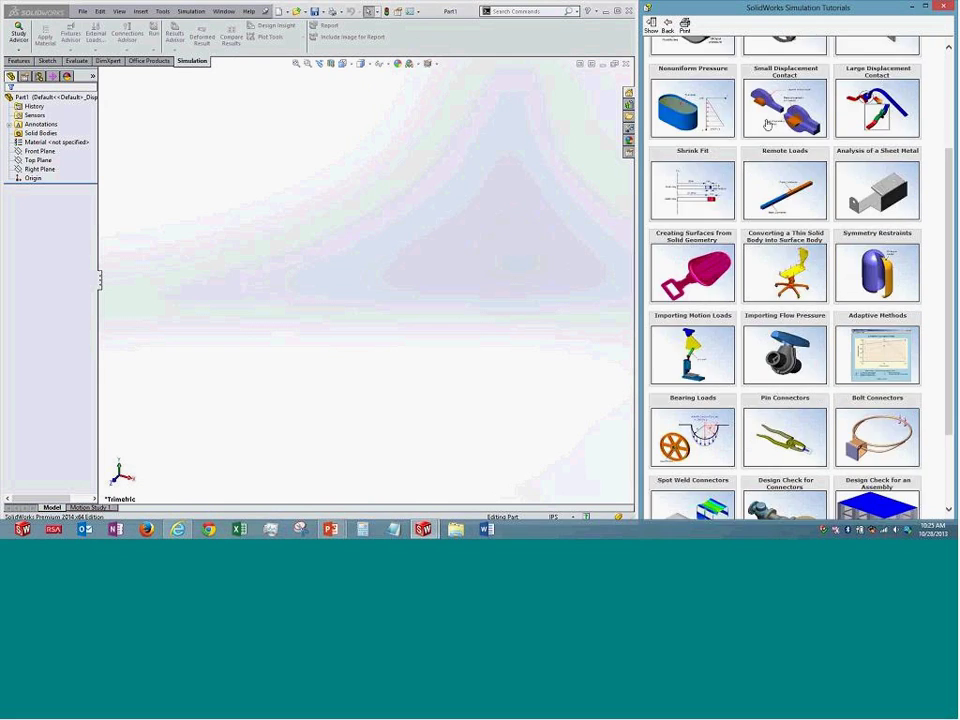
scroll(724, 96, up, 6)
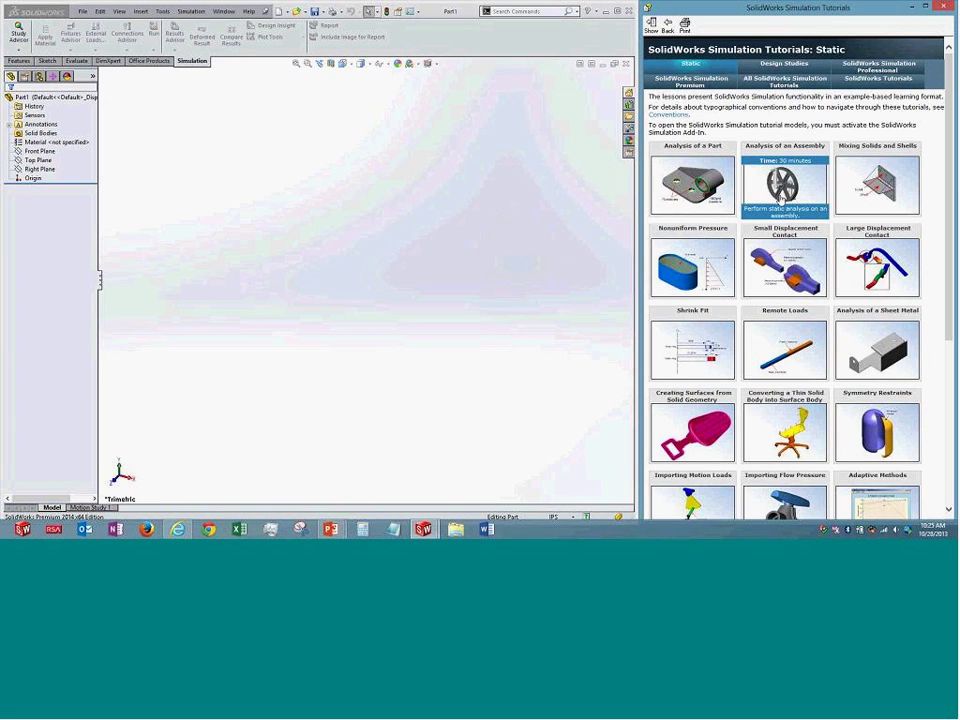
click(785, 186)
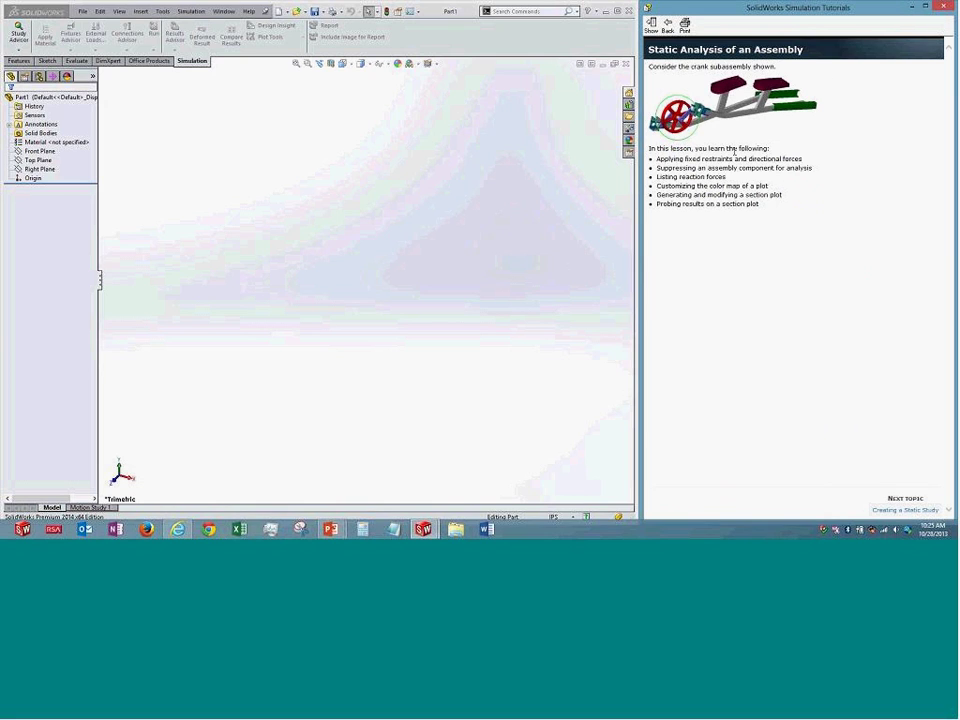
click(908, 510)
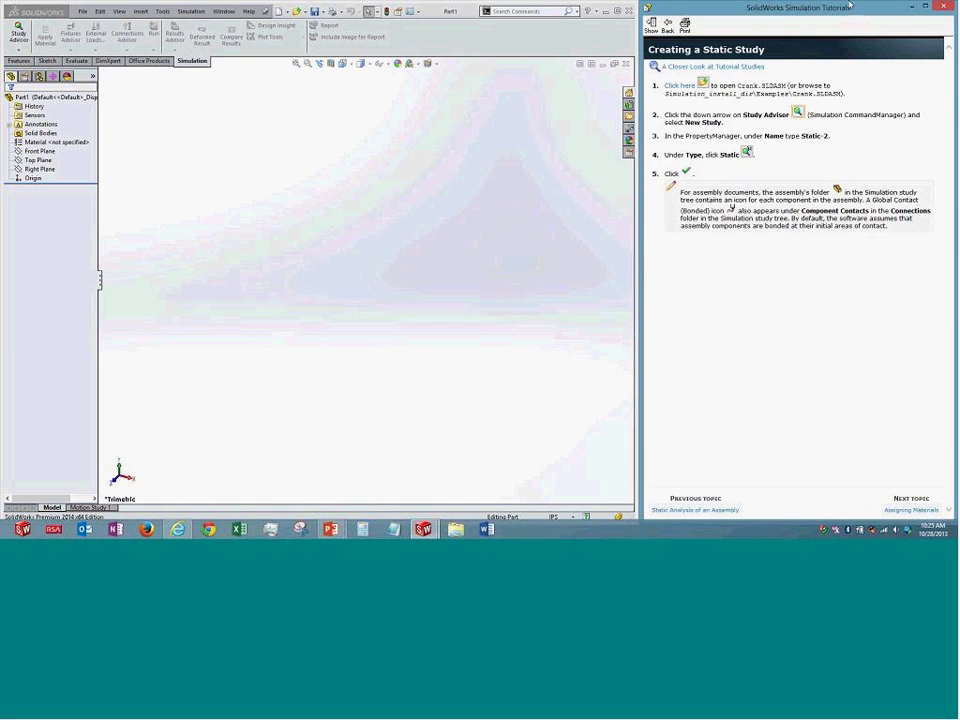
click(686, 87)
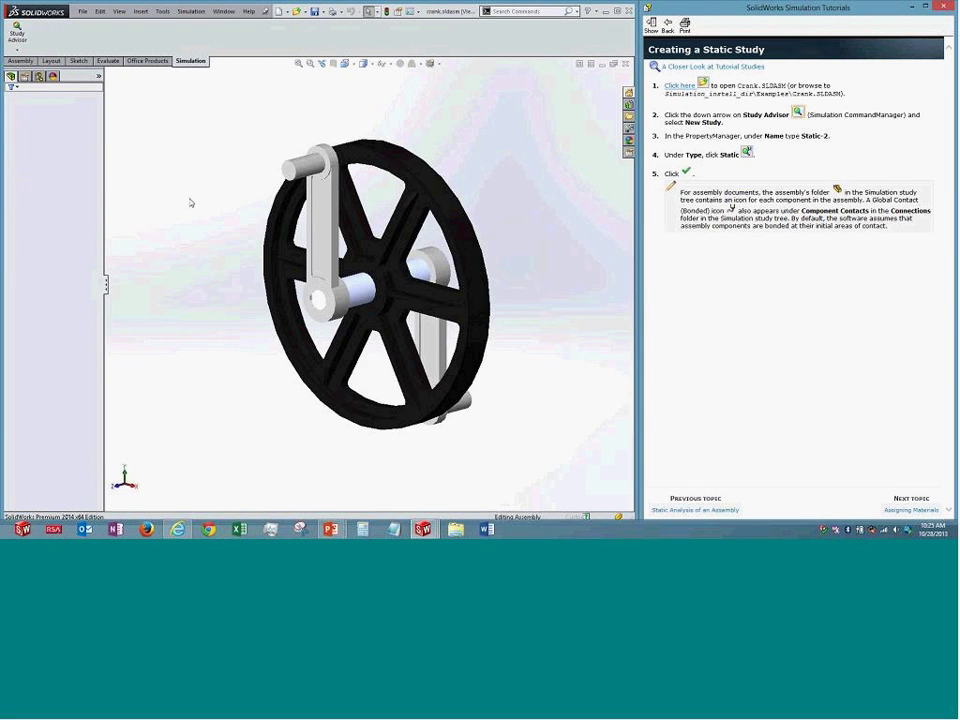
mouse_move(195, 193)
middle_down()
mouse_move(163, 199)
mouse_move(218, 212)
mouse_move(290, 200)
mouse_move(369, 214)
mouse_move(439, 193)
mouse_move(413, 230)
mouse_move(200, 215)
middle_up()
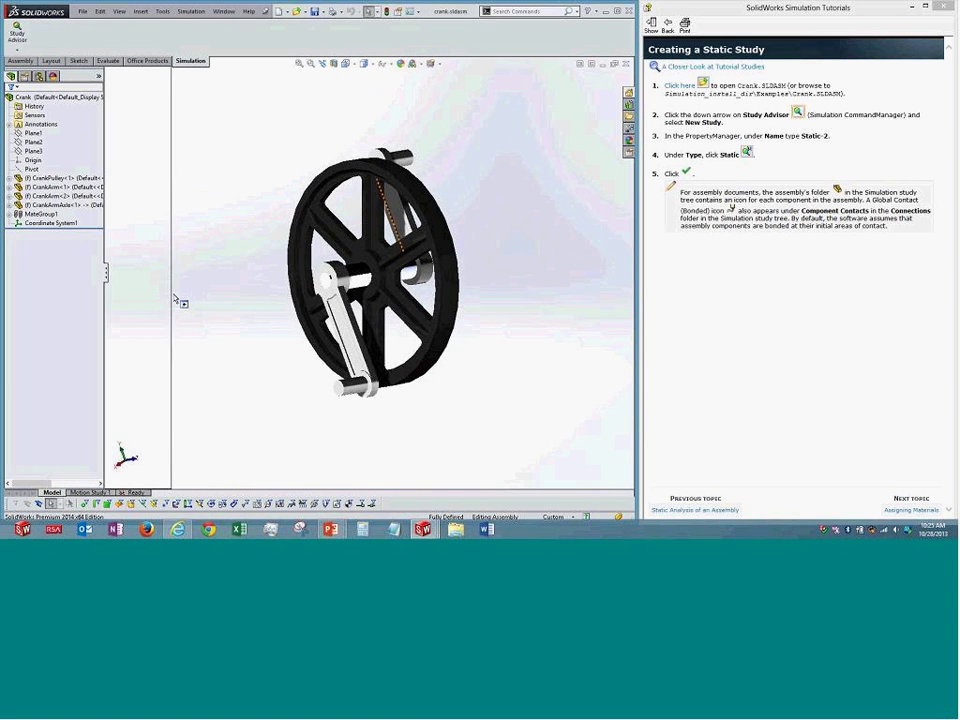
drag(175, 299, 180, 299)
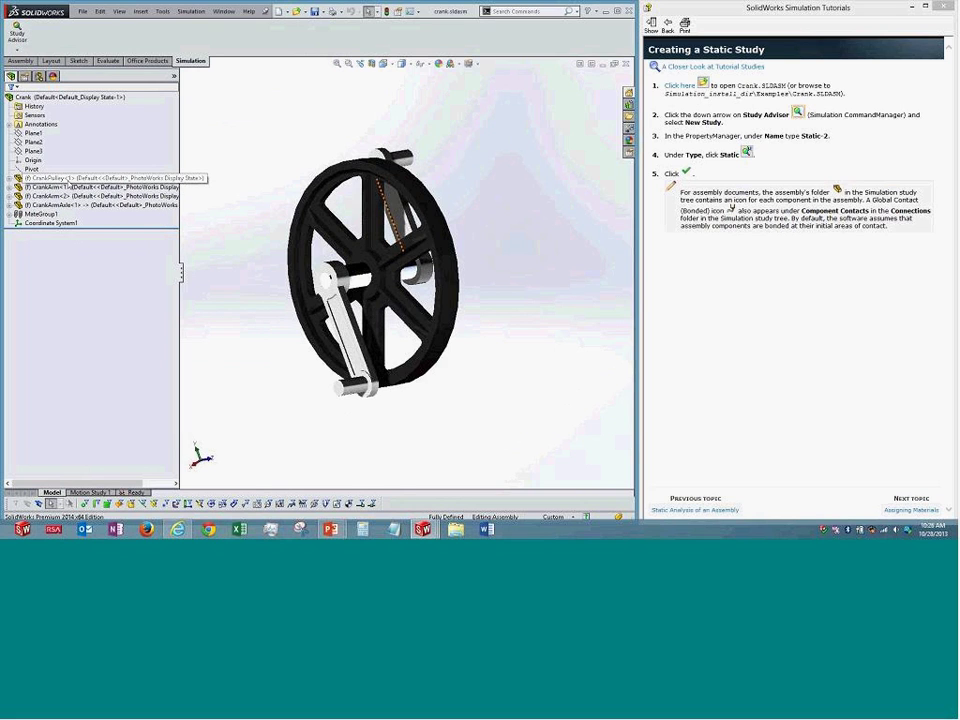
click(66, 177)
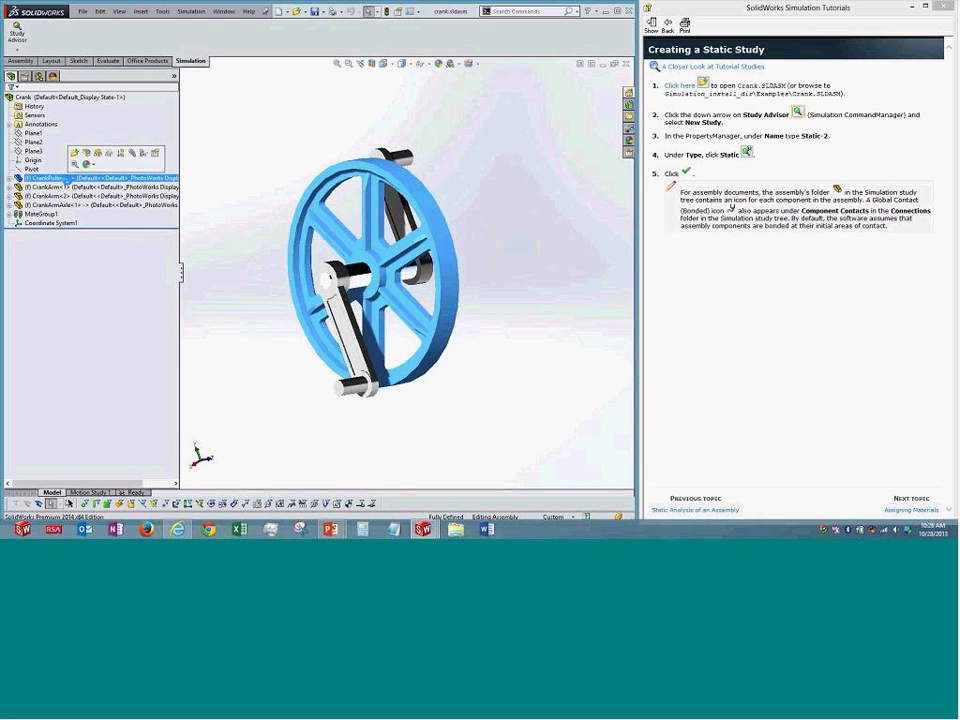
click(60, 195)
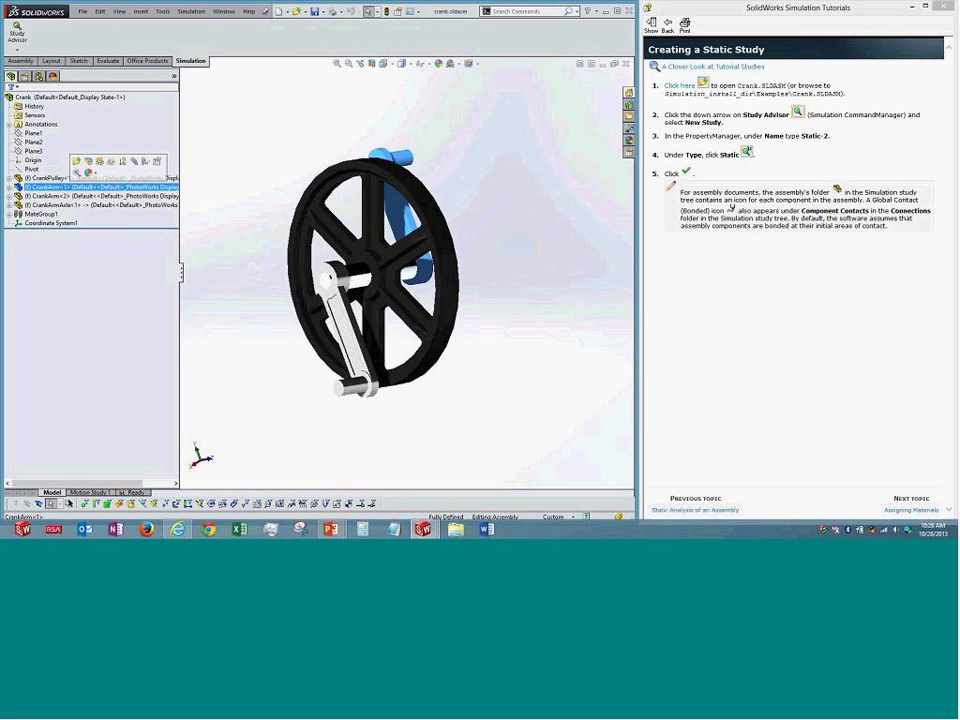
click(72, 205)
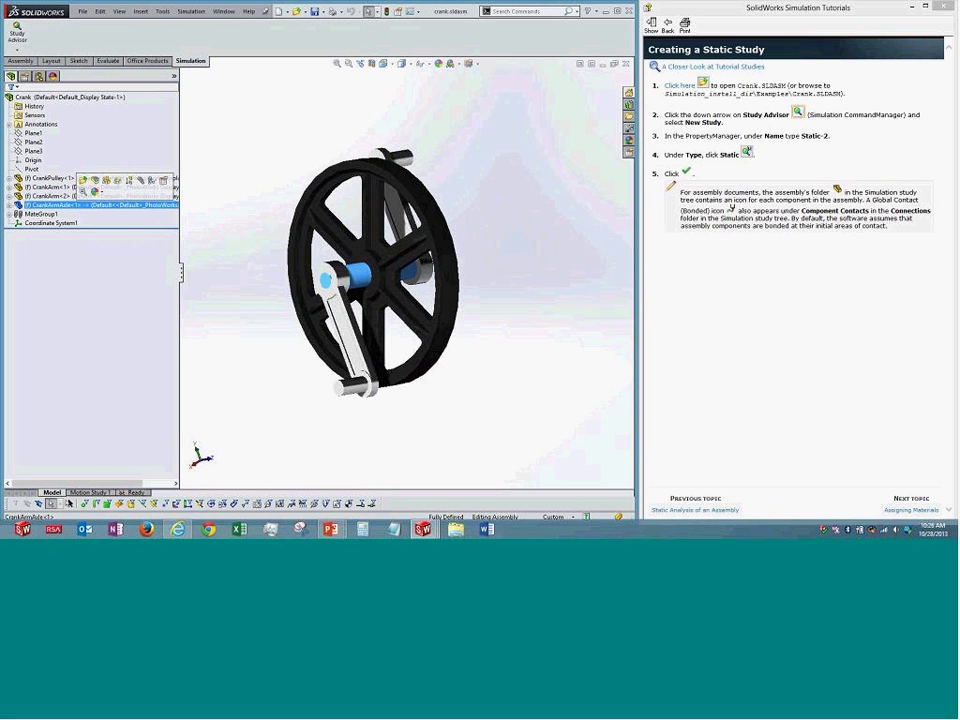
middle_drag(529, 239, 354, 146)
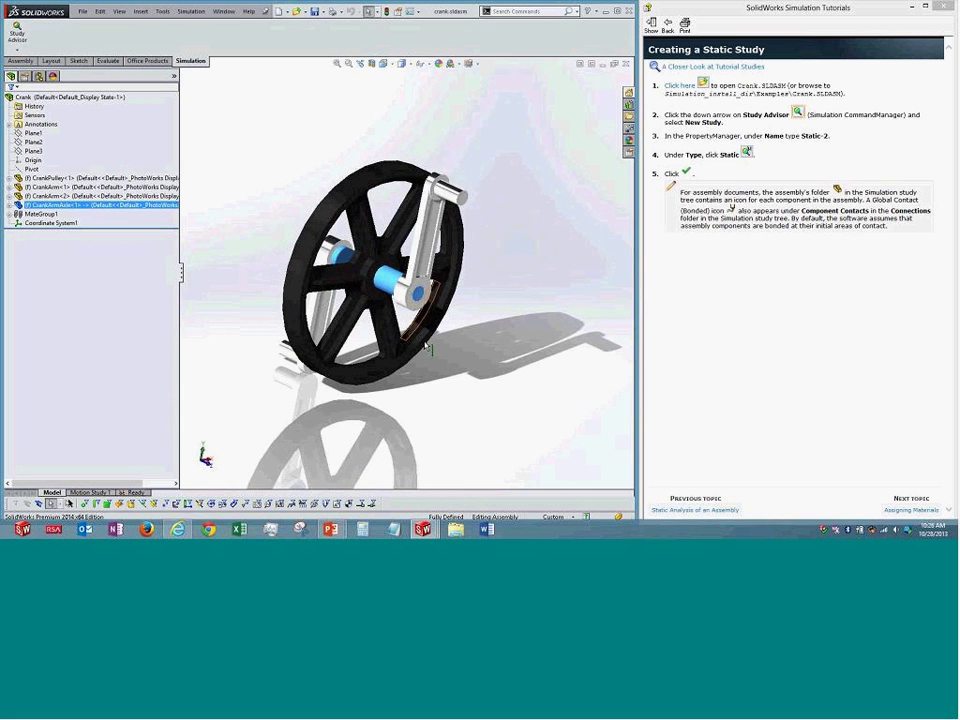
click(354, 146)
drag(182, 283, 222, 283)
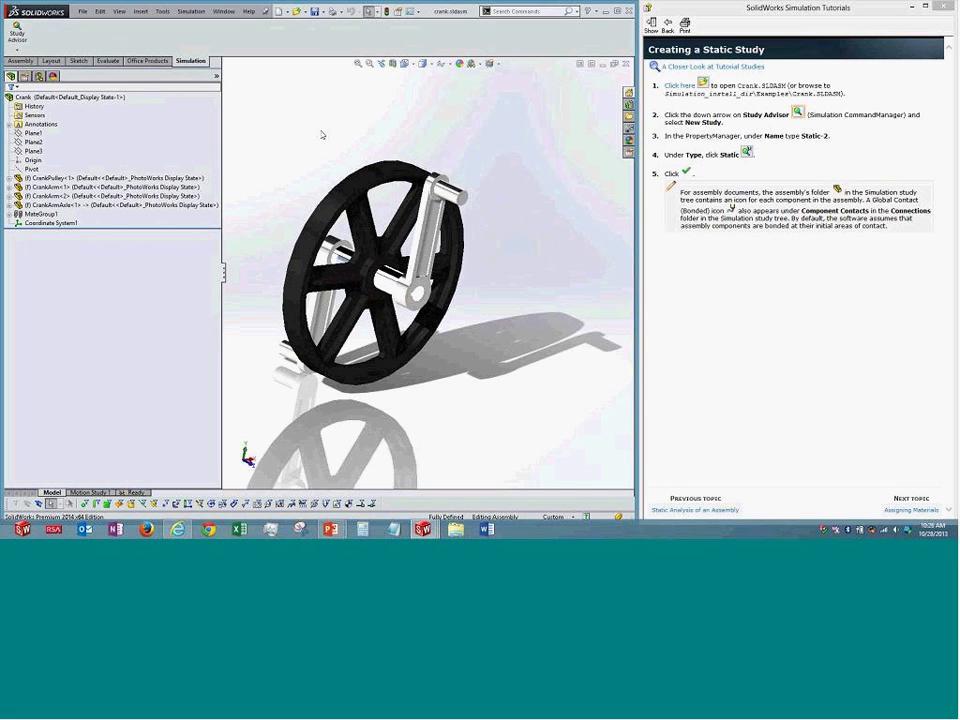
middle_drag(352, 100, 330, 172)
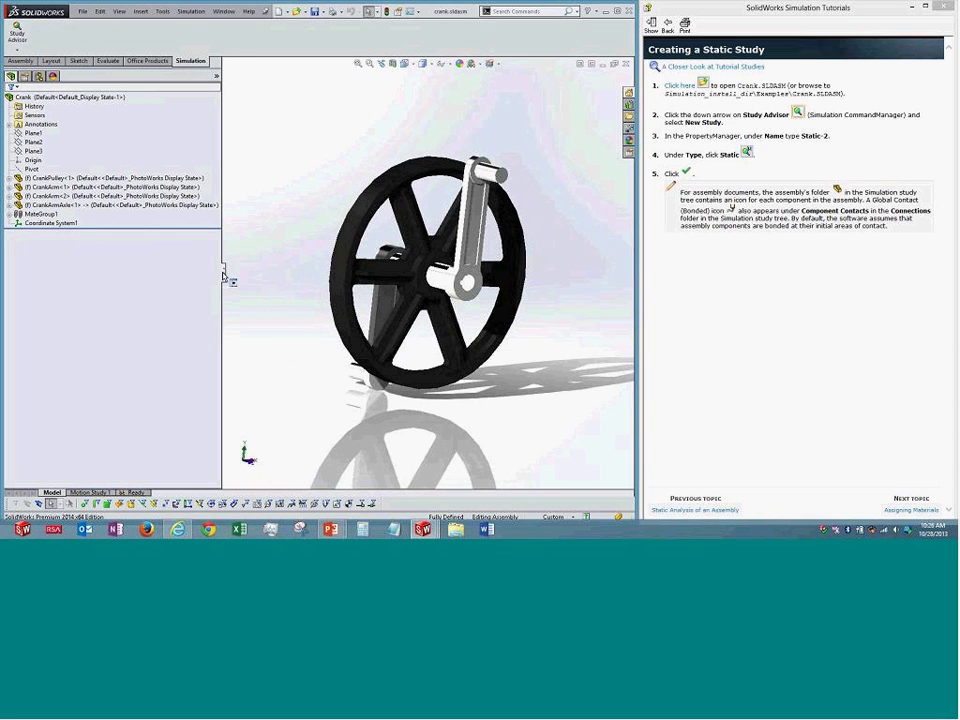
drag(222, 272, 126, 272)
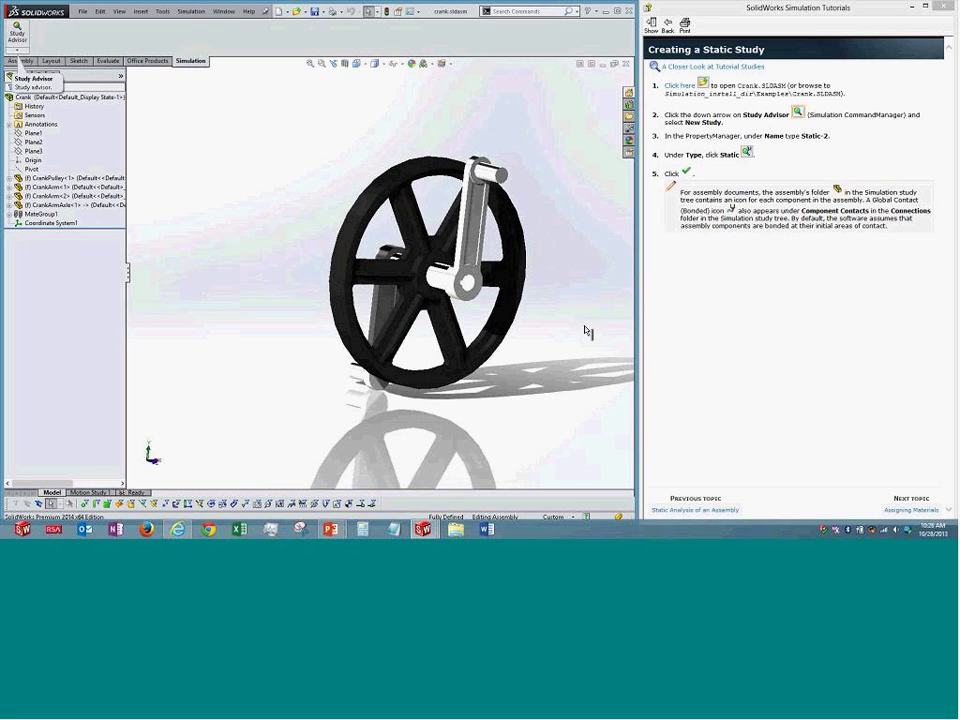
click(18, 38)
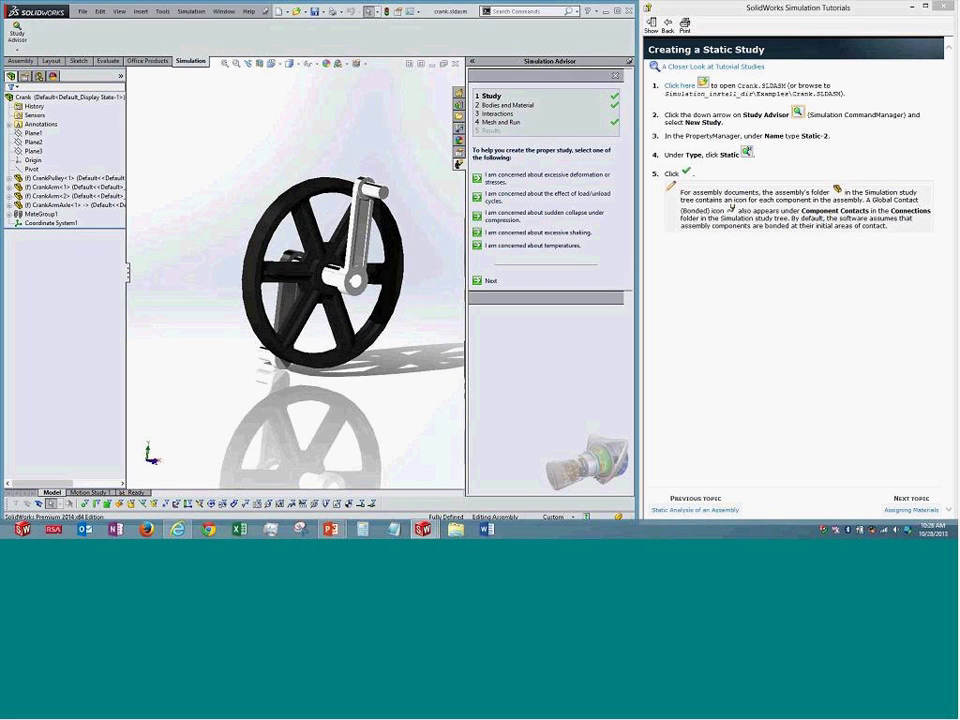
middle_drag(188, 153, 237, 170)
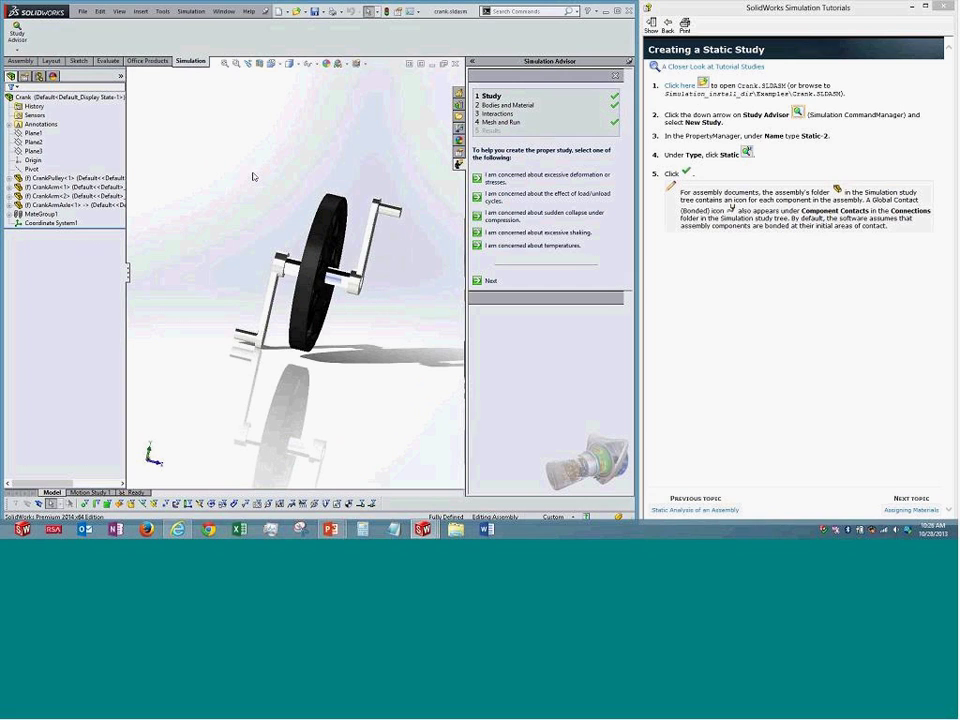
click(498, 97)
click(505, 121)
click(491, 282)
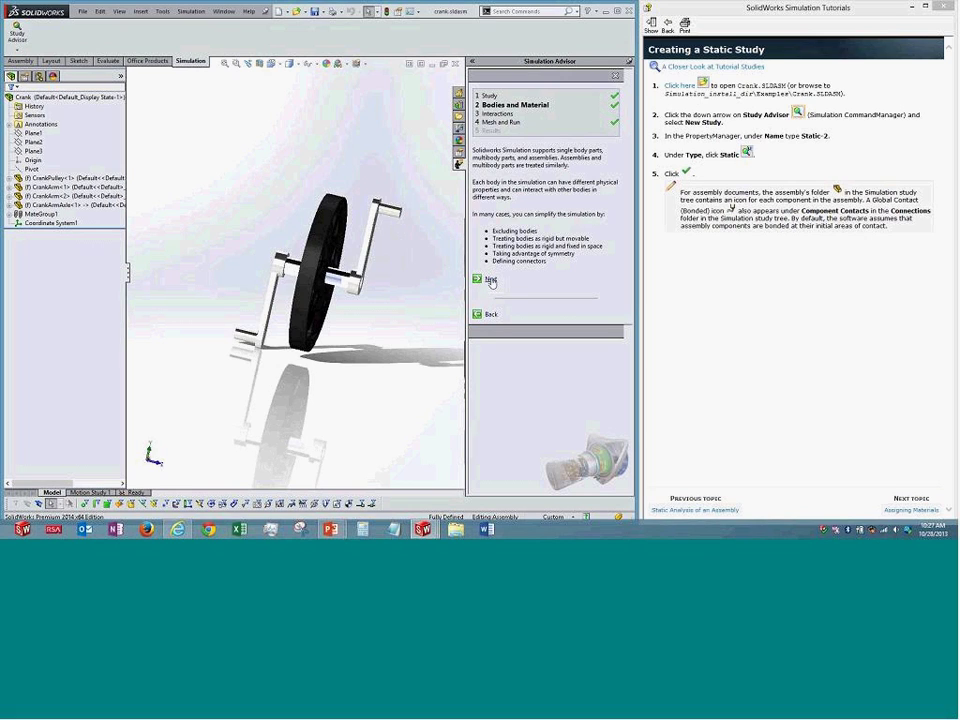
Close the Simulation Advisor, orbit the crank, and show the Study Advisor options with New Study
click(616, 80)
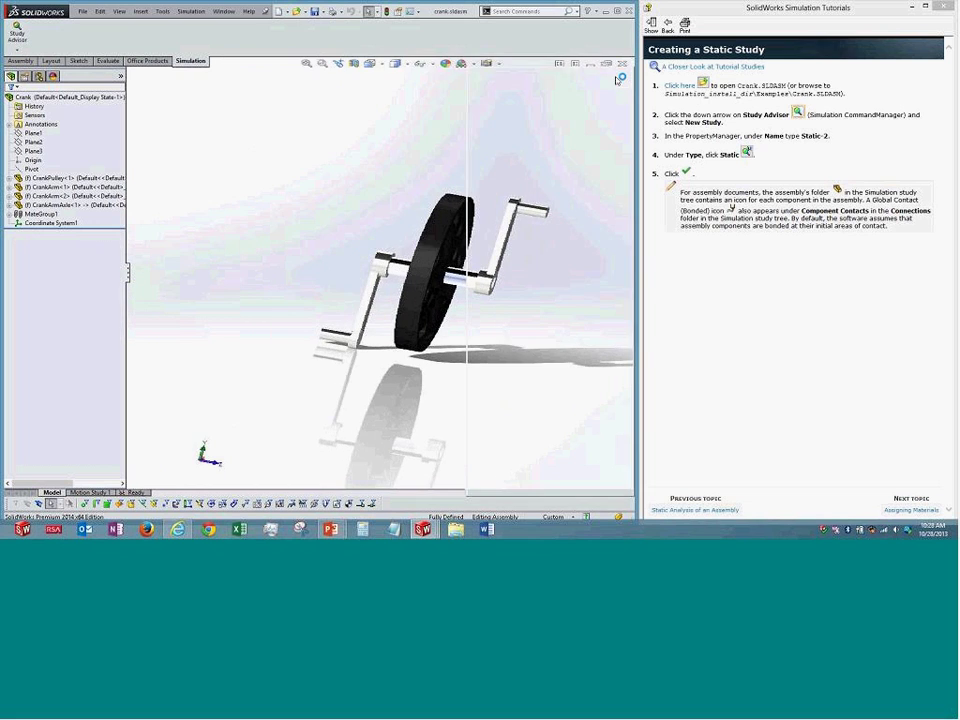
middle_drag(514, 272, 478, 262)
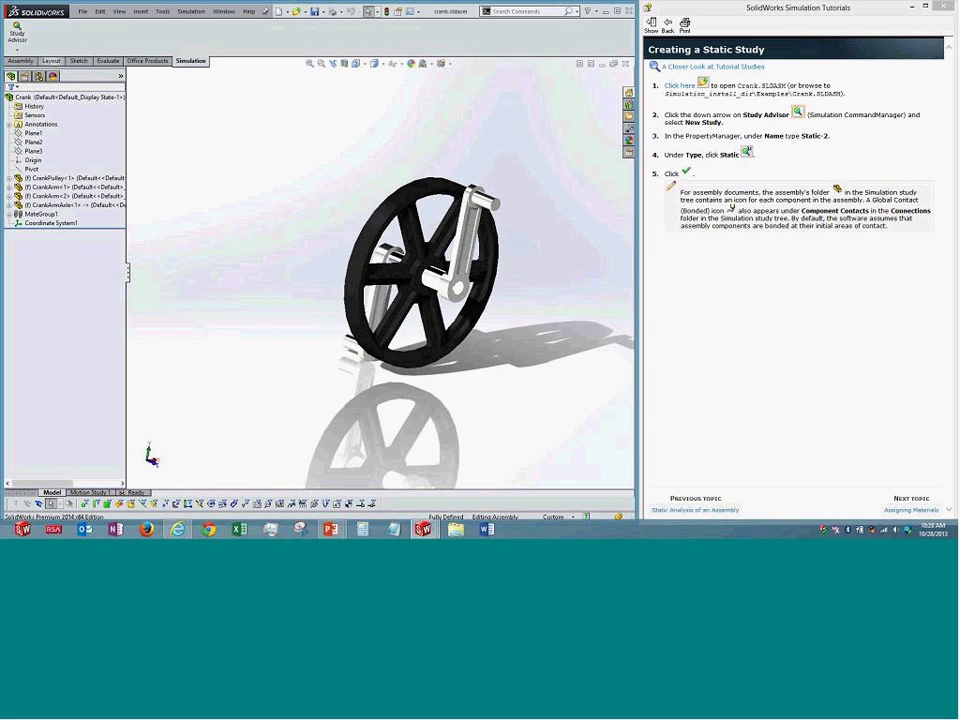
click(18, 50)
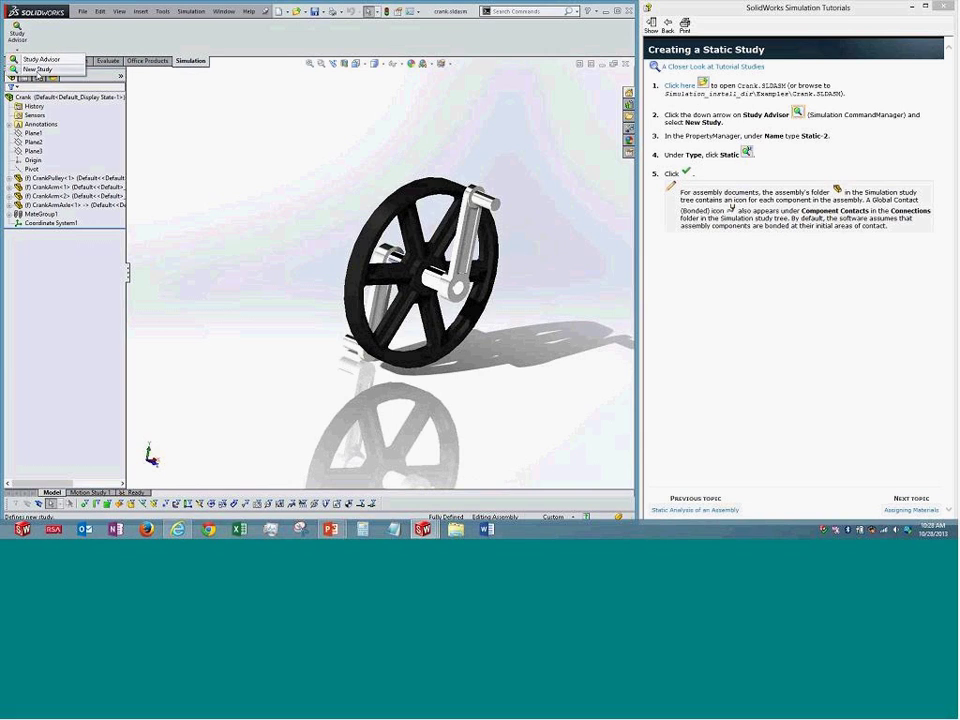
Create a new Static-type study for the crank assembly named 'Static 2'
click(38, 69)
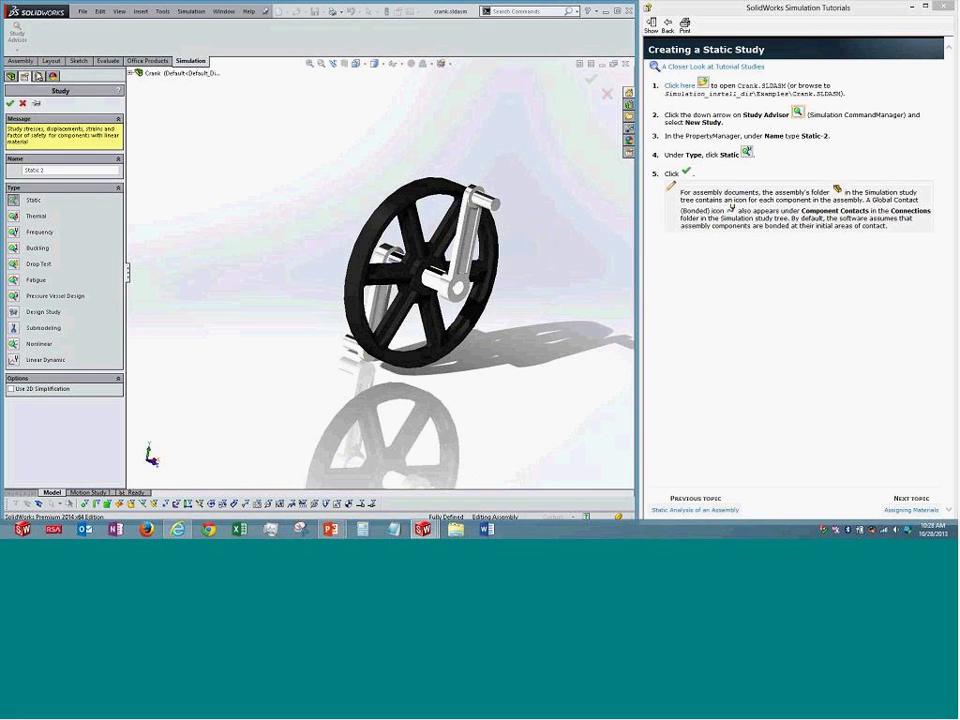
double_click(40, 170)
text(Training)
mouse_move(306, 298)
middle_down()
mouse_move(308, 261)
mouse_move(326, 249)
mouse_move(306, 276)
middle_up()
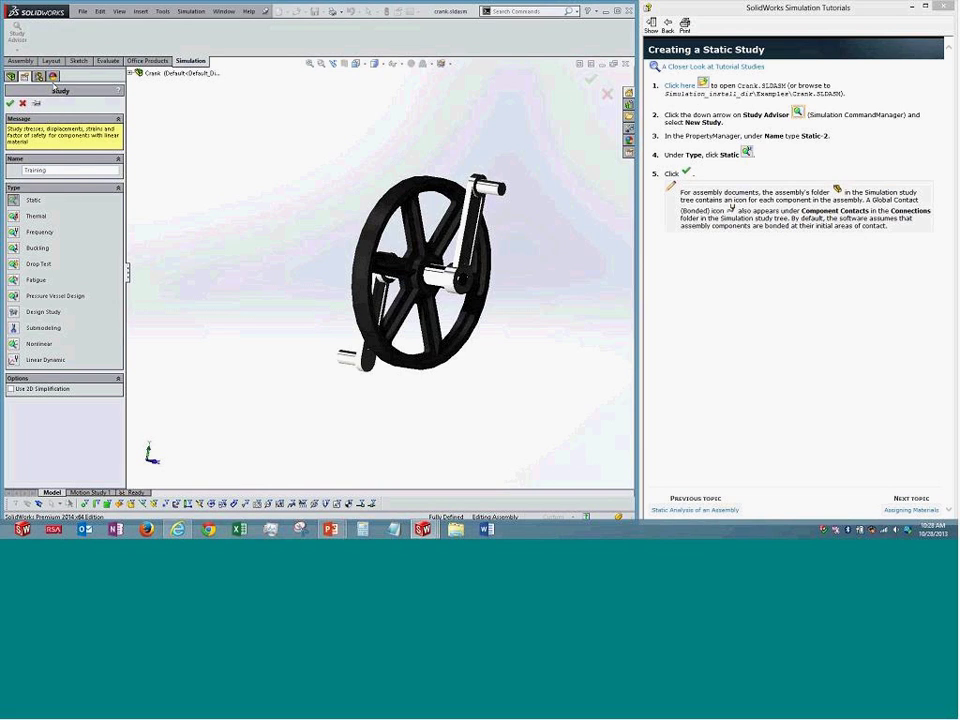
drag(48, 170, 10, 167)
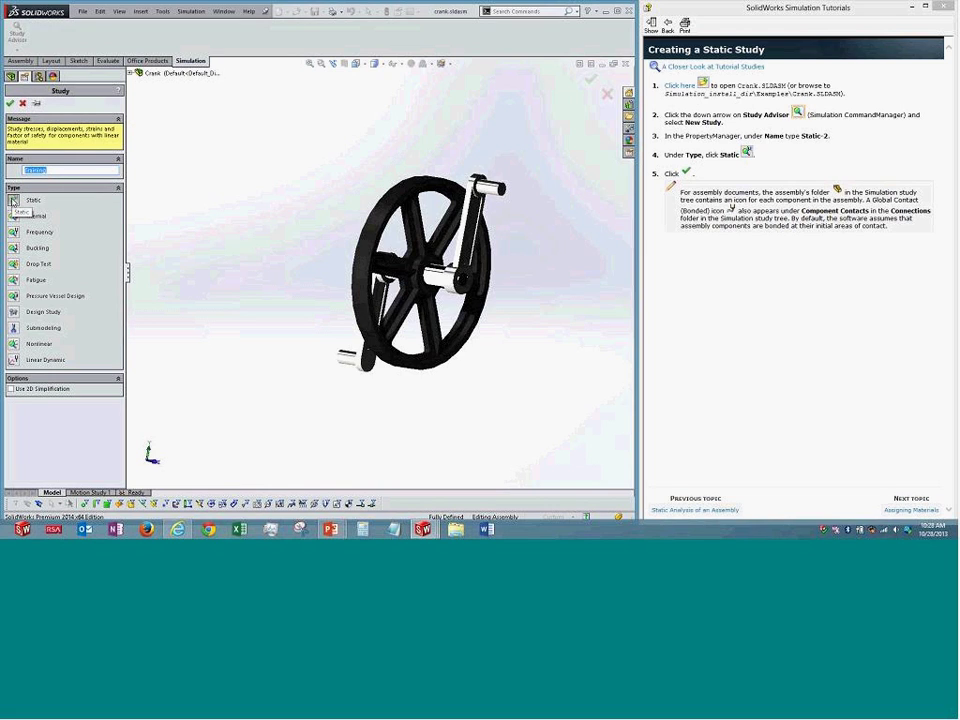
text(Static 2)
click(13, 200)
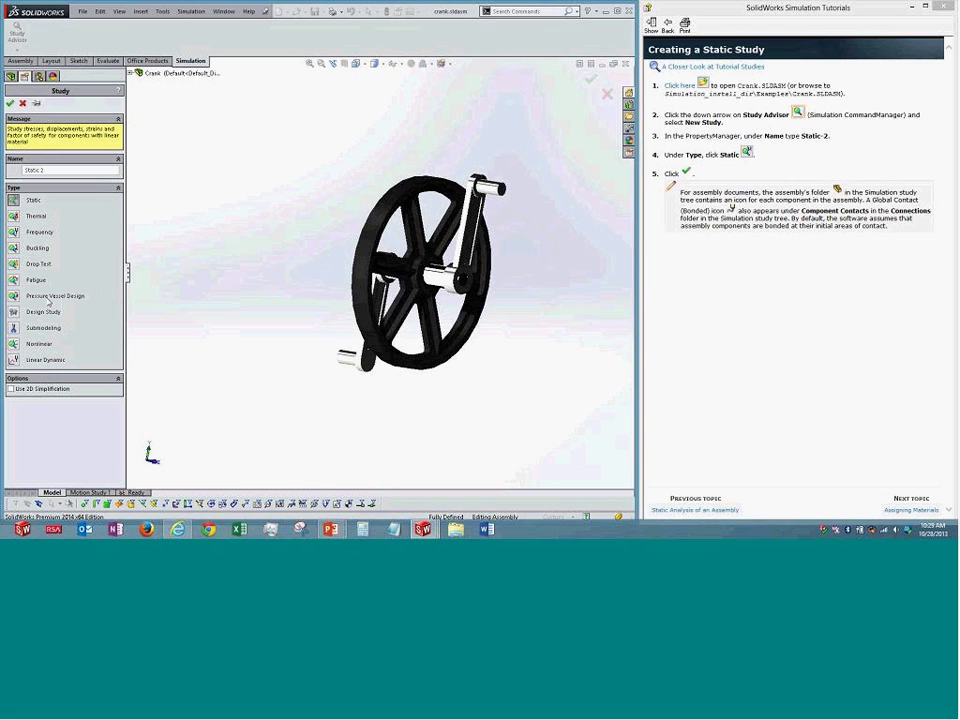
click(9, 104)
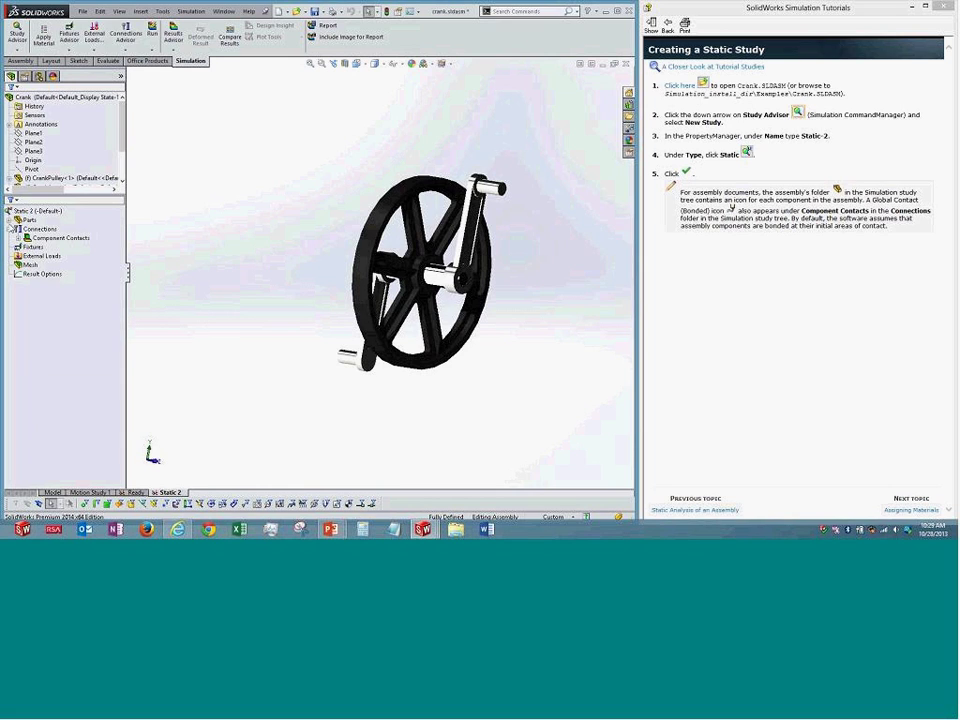
click(9, 220)
scroll(87, 144, down, 3)
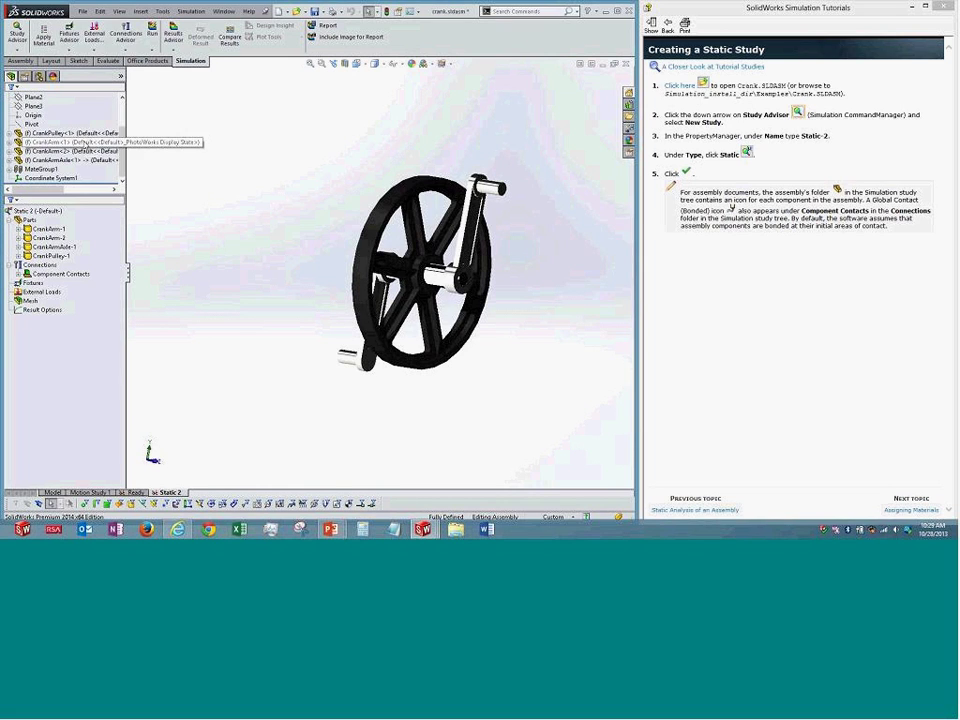
click(55, 123)
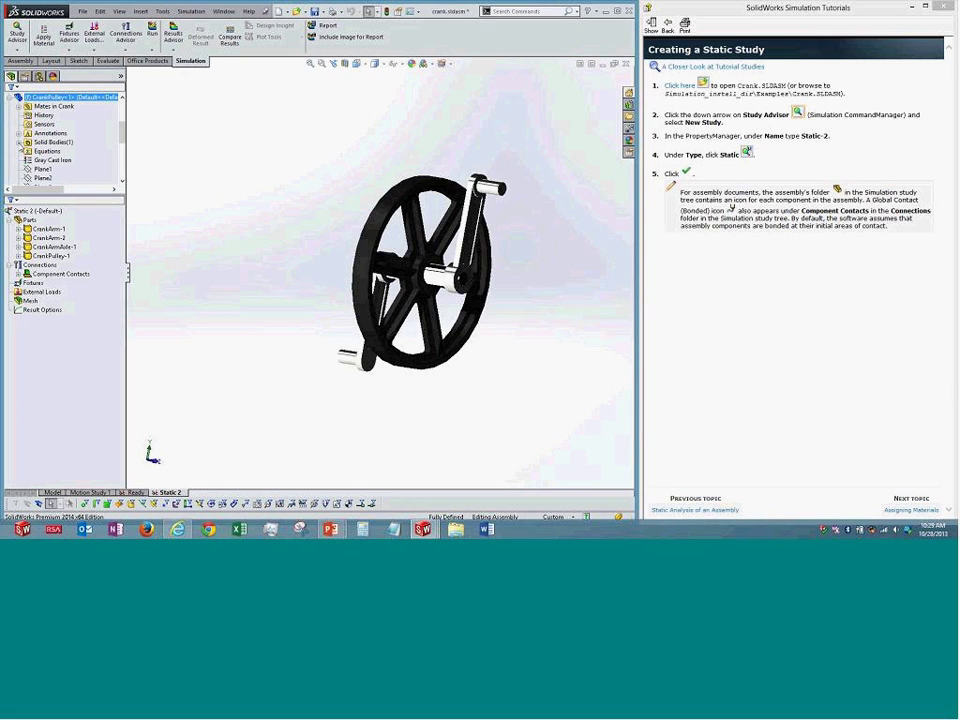
scroll(55, 128, up, 3)
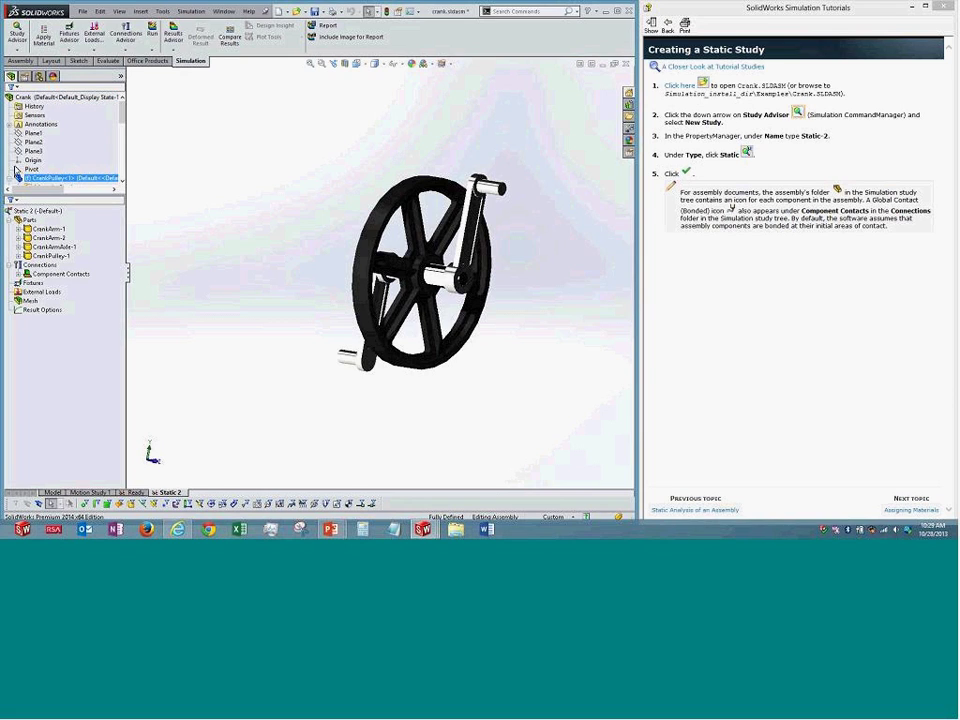
right_click(35, 211)
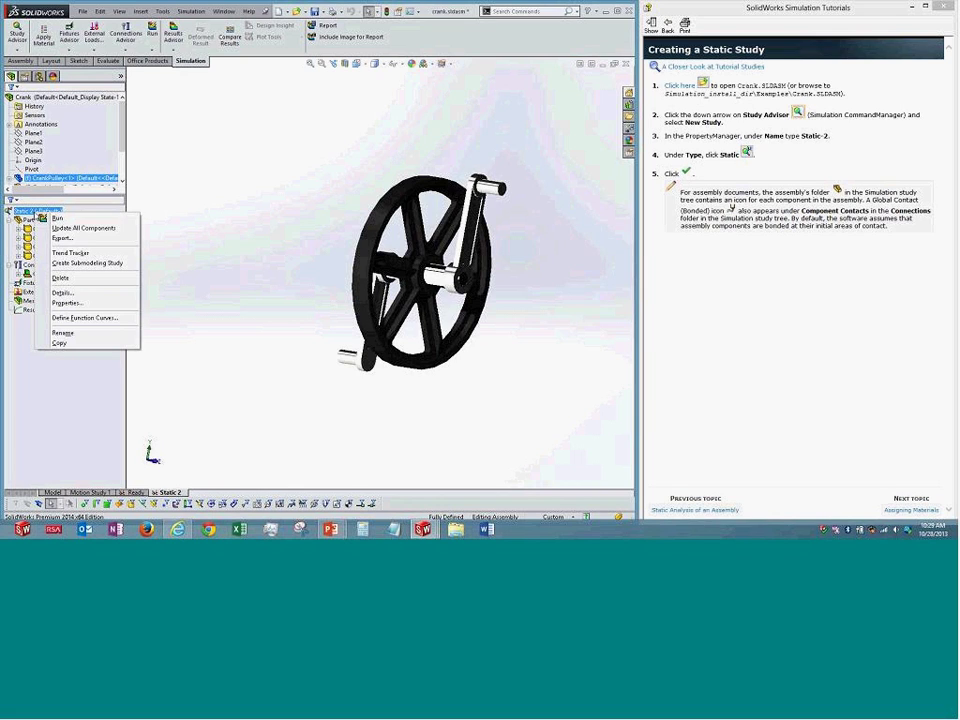
click(150, 204)
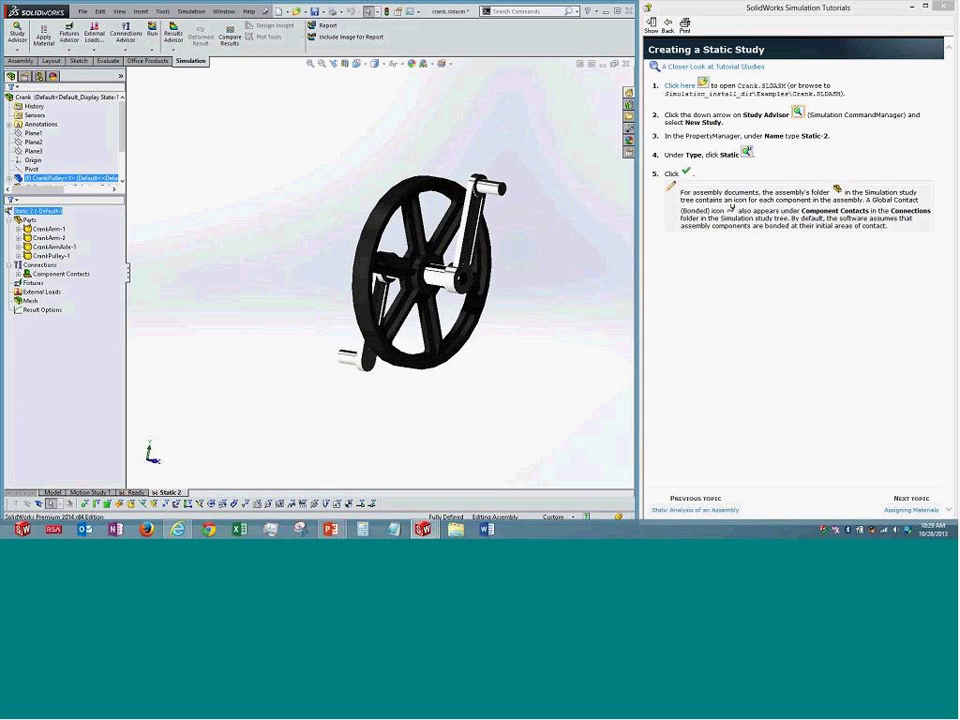
right_click(29, 220)
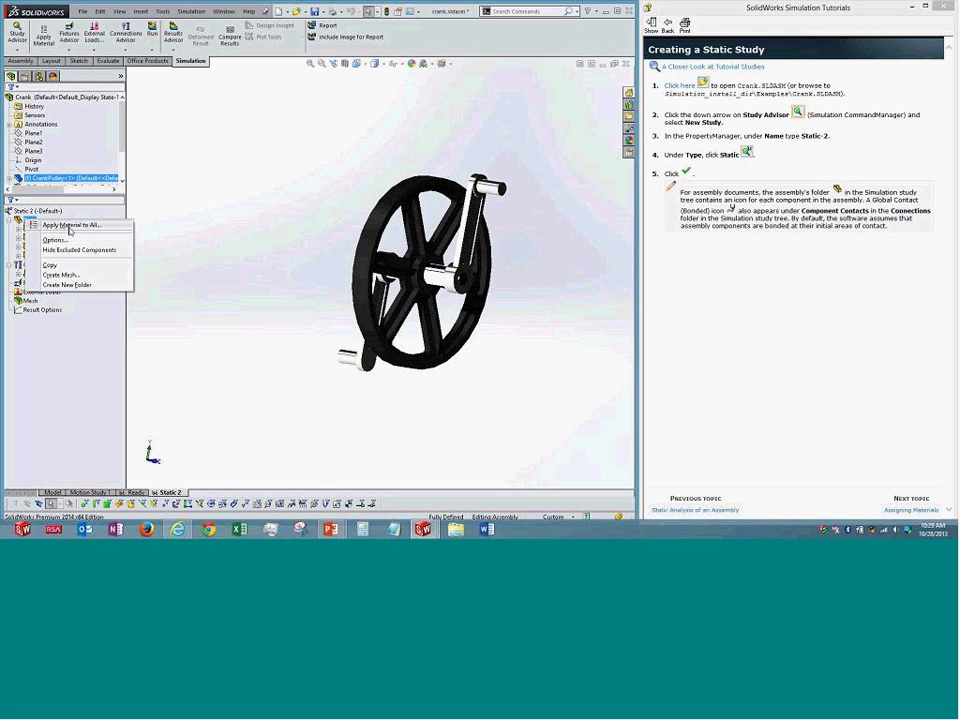
click(276, 259)
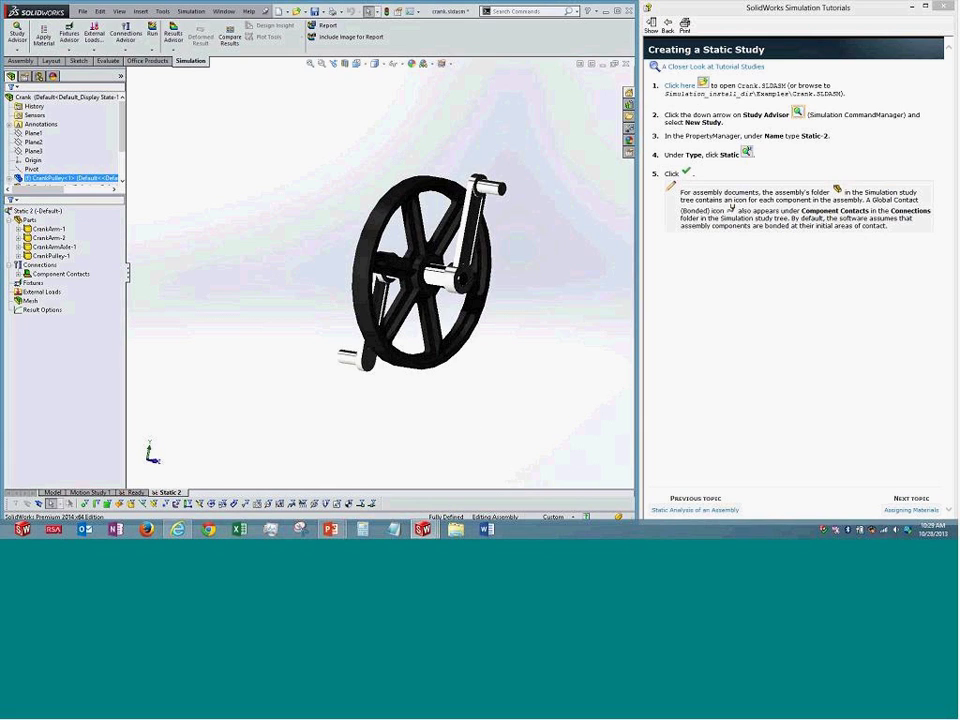
Assign Alloy Steel to CrankArm-1 and Cast Alloy Steel to CrankArm-2
click(47, 229)
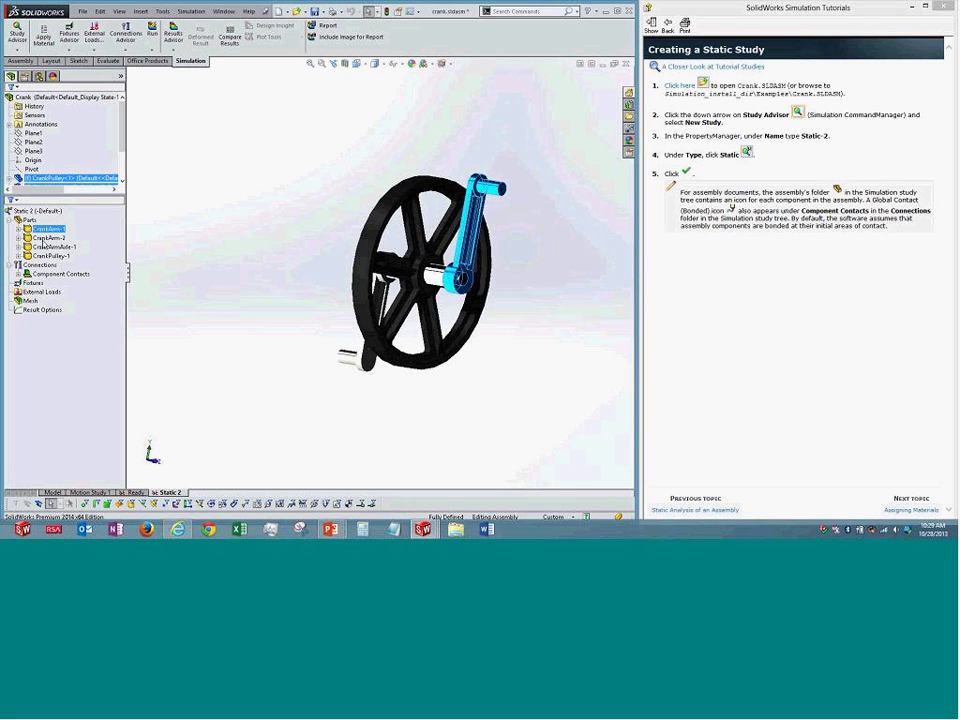
key(Down)
key(Down)
key(Down)
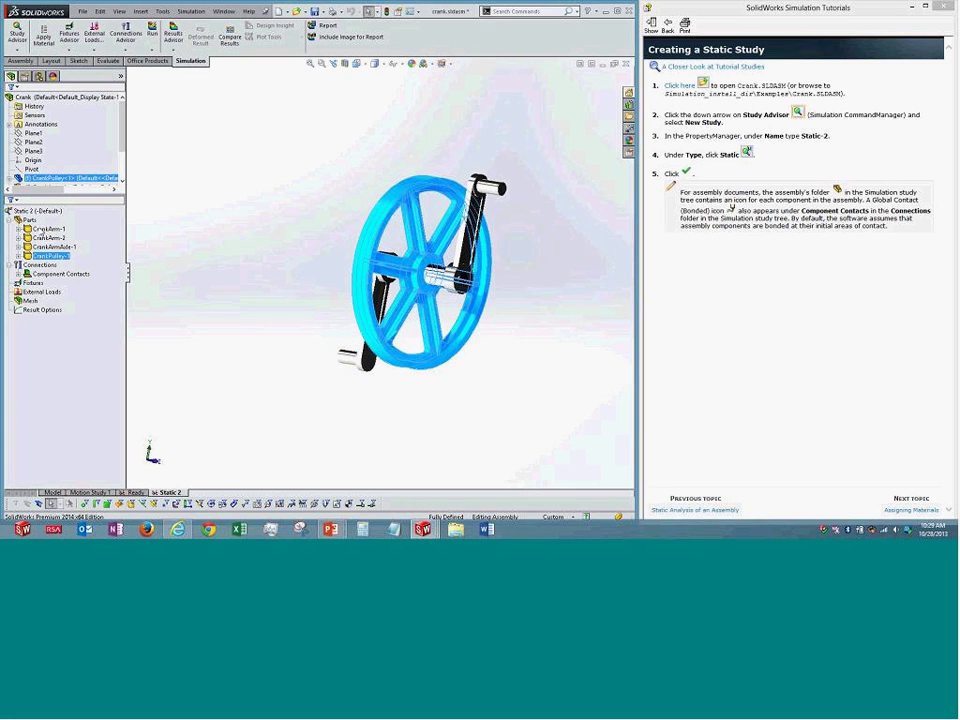
right_click(44, 243)
click(214, 231)
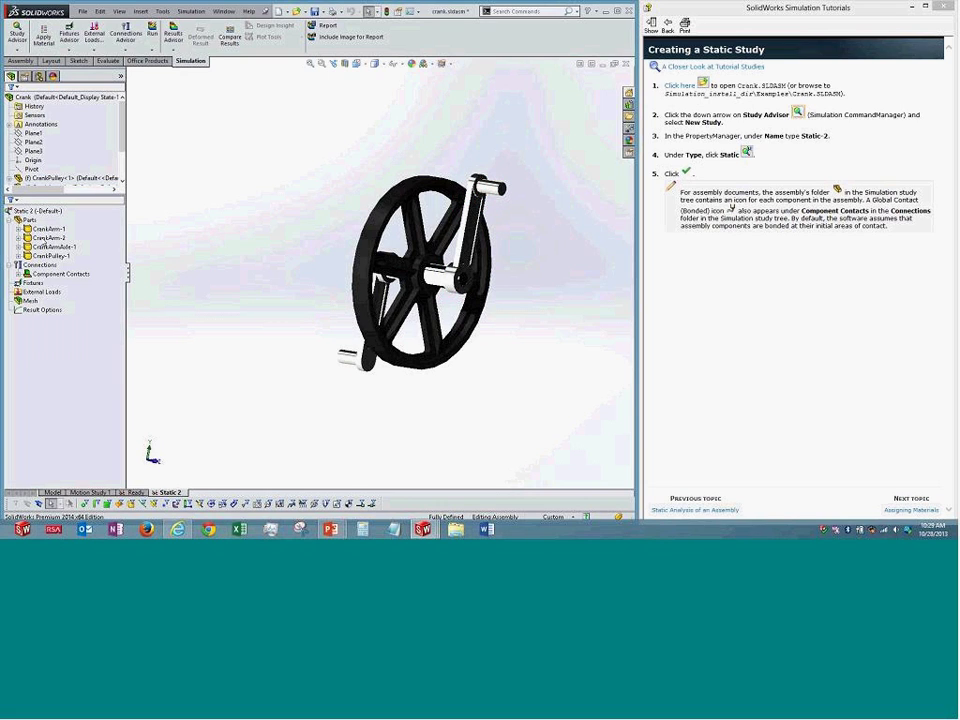
right_click(51, 232)
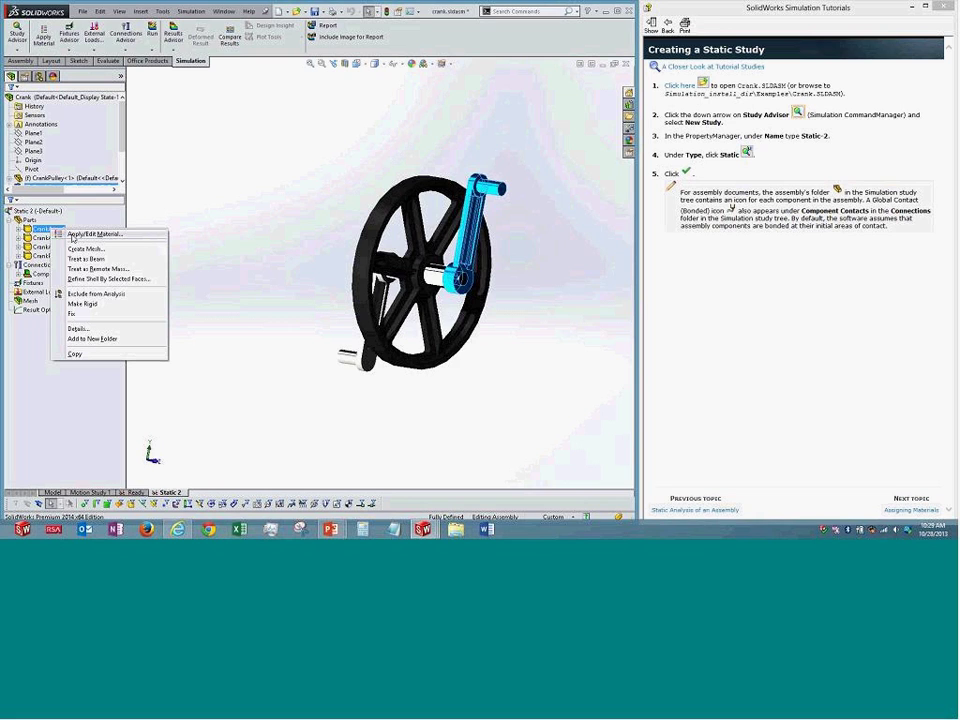
click(80, 234)
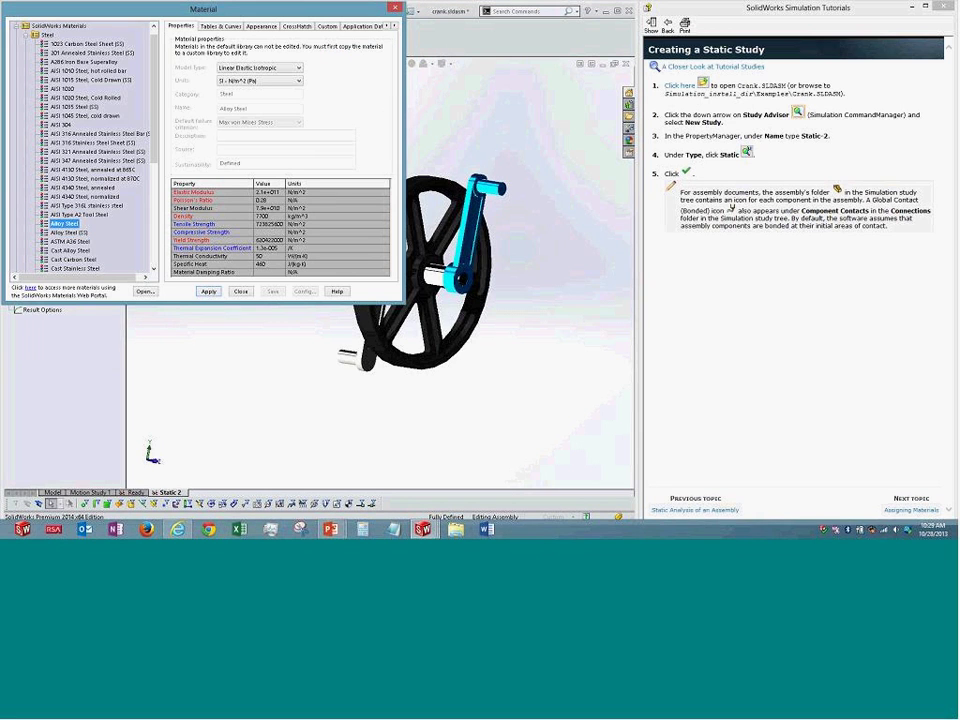
click(240, 291)
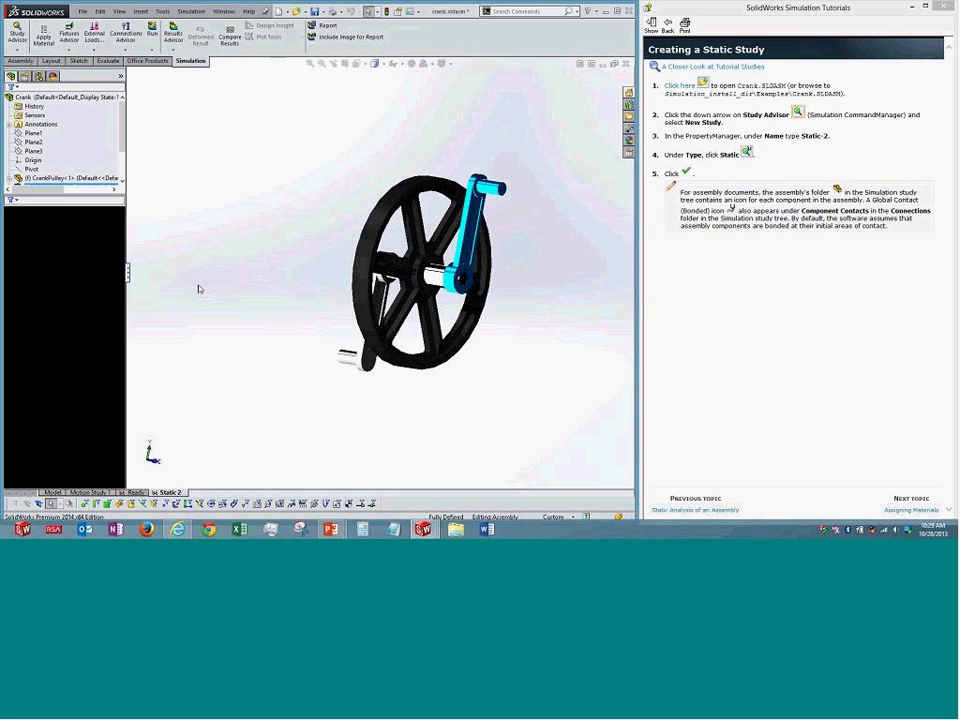
right_click(50, 238)
click(80, 244)
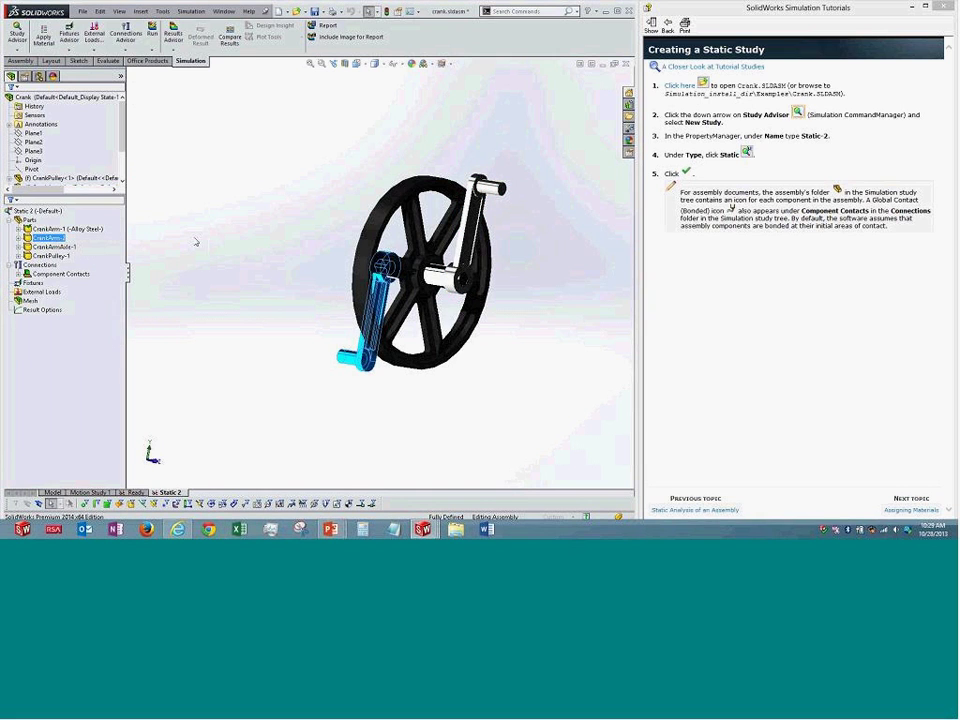
click(70, 250)
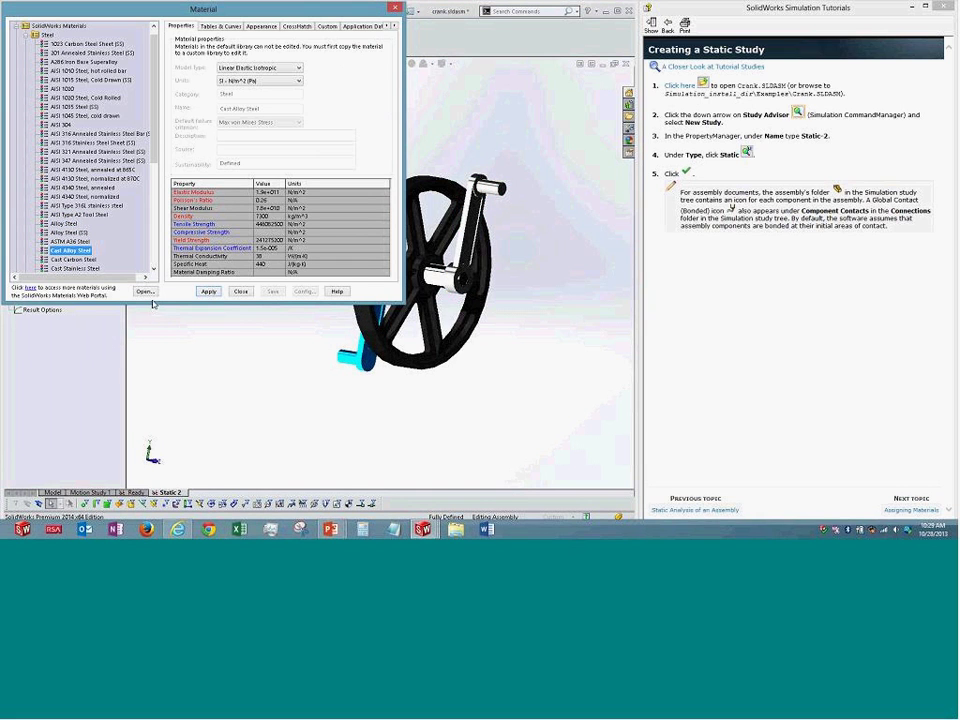
click(246, 293)
Assign AISI 316 stainless steel to the crank axle and AISI 1008 cold-rolled steel to the pulley
right_click(54, 247)
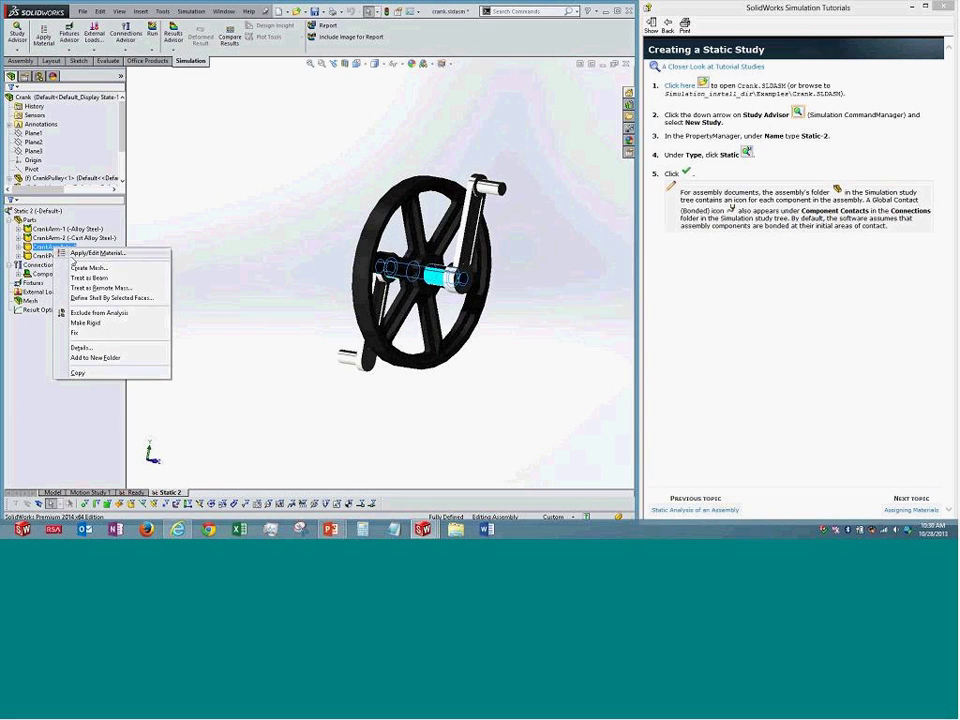
click(88, 253)
click(209, 292)
click(241, 291)
right_click(60, 256)
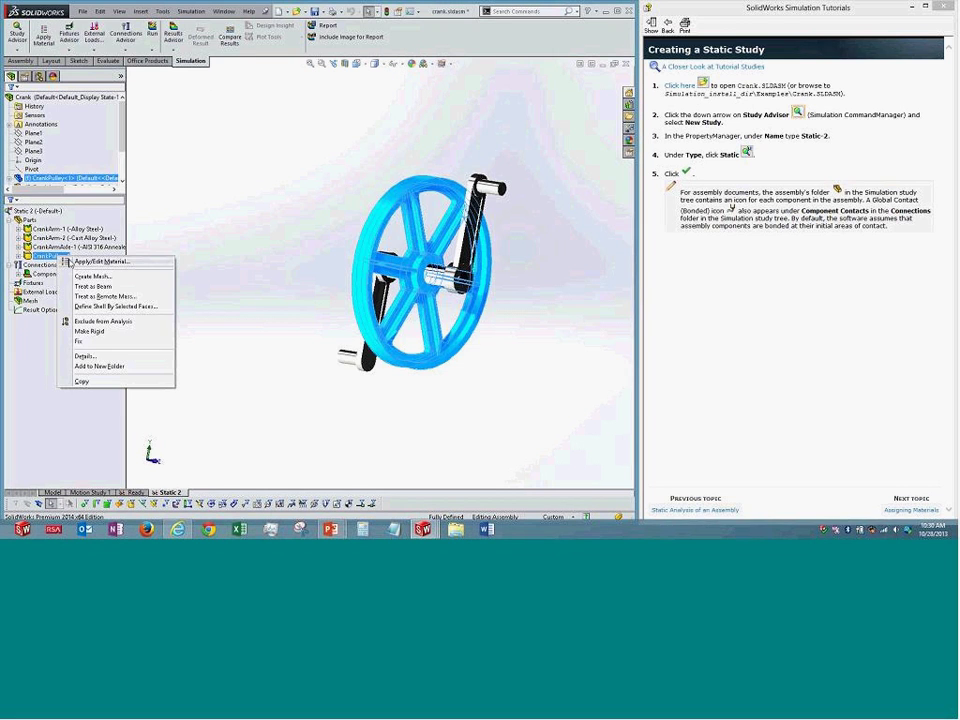
click(70, 262)
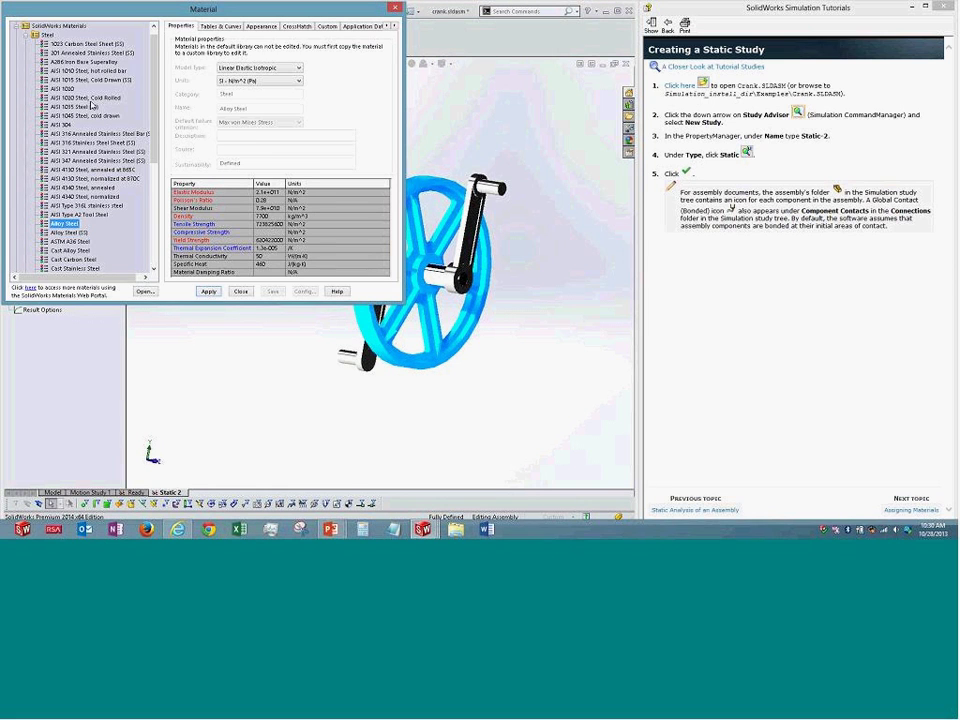
click(91, 98)
click(209, 291)
click(241, 291)
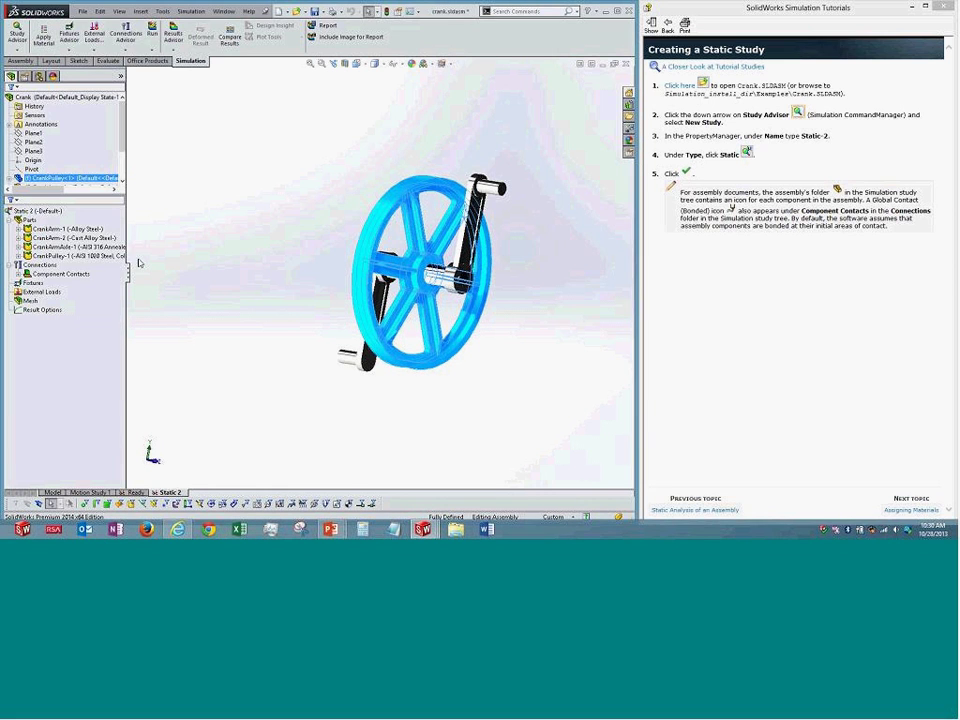
Widen the study tree to show full material names and orbit the model to a near-front view
drag(128, 280, 170, 290)
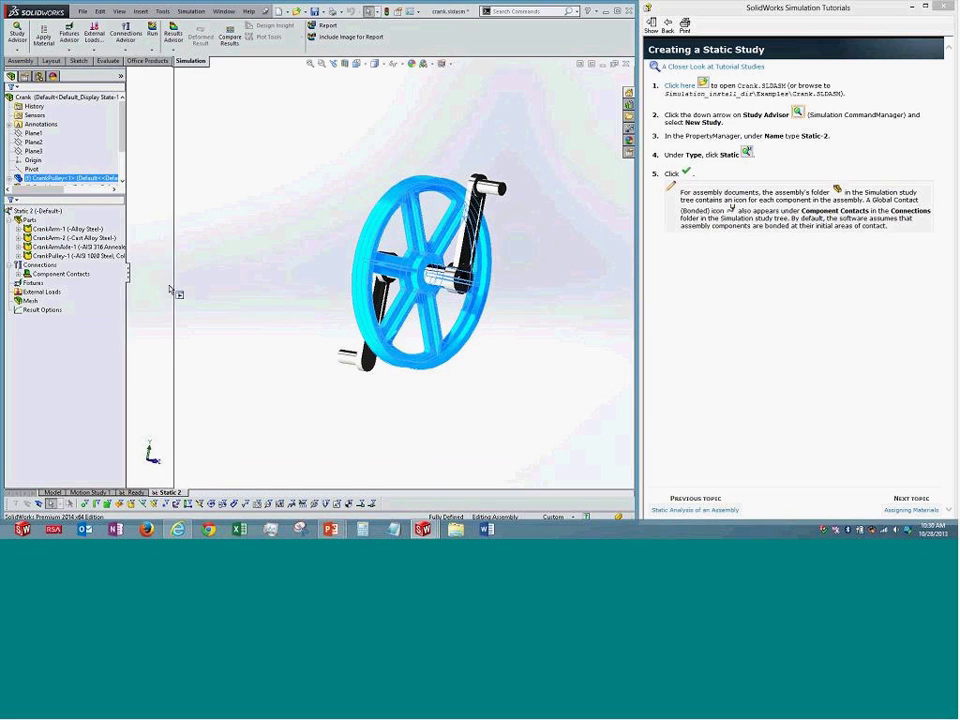
click(272, 255)
middle_drag(332, 215, 353, 243)
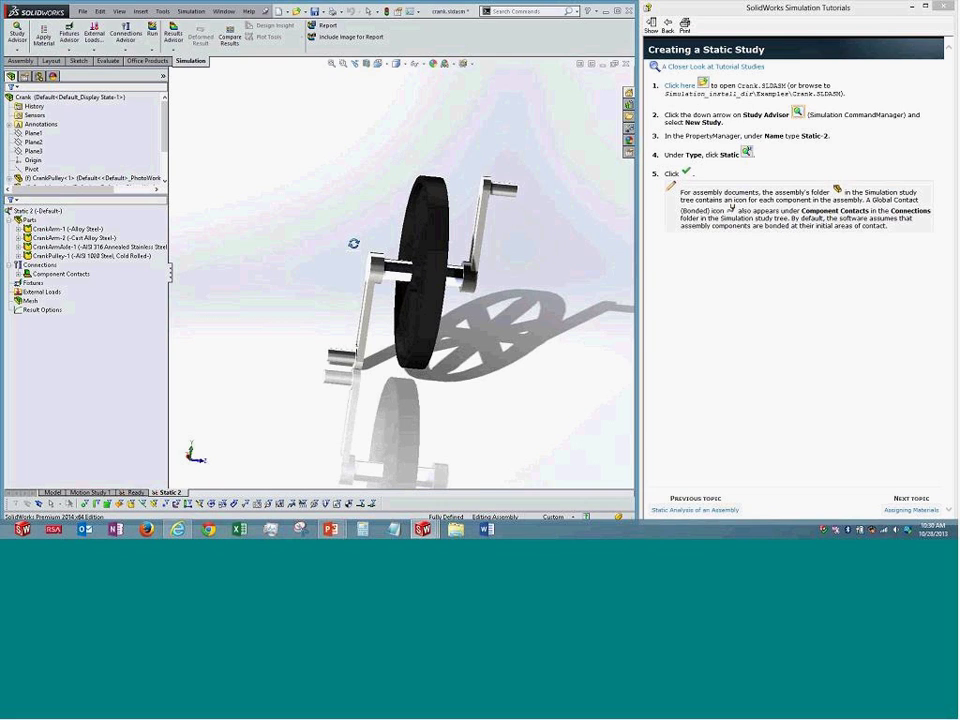
middle_drag(353, 243, 328, 354)
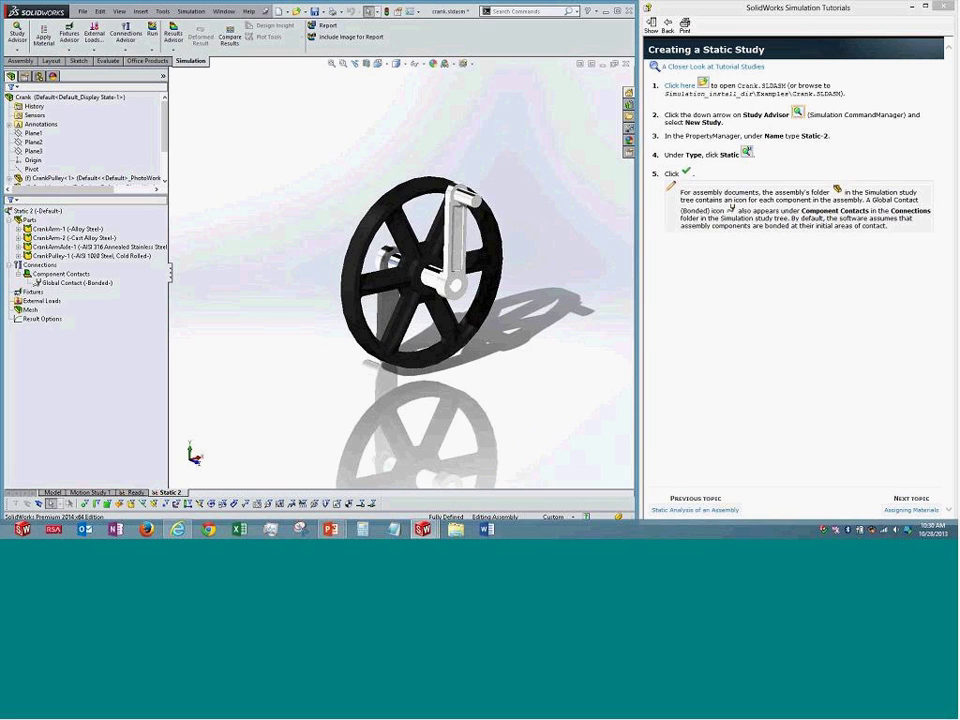
key(alt+Tab)
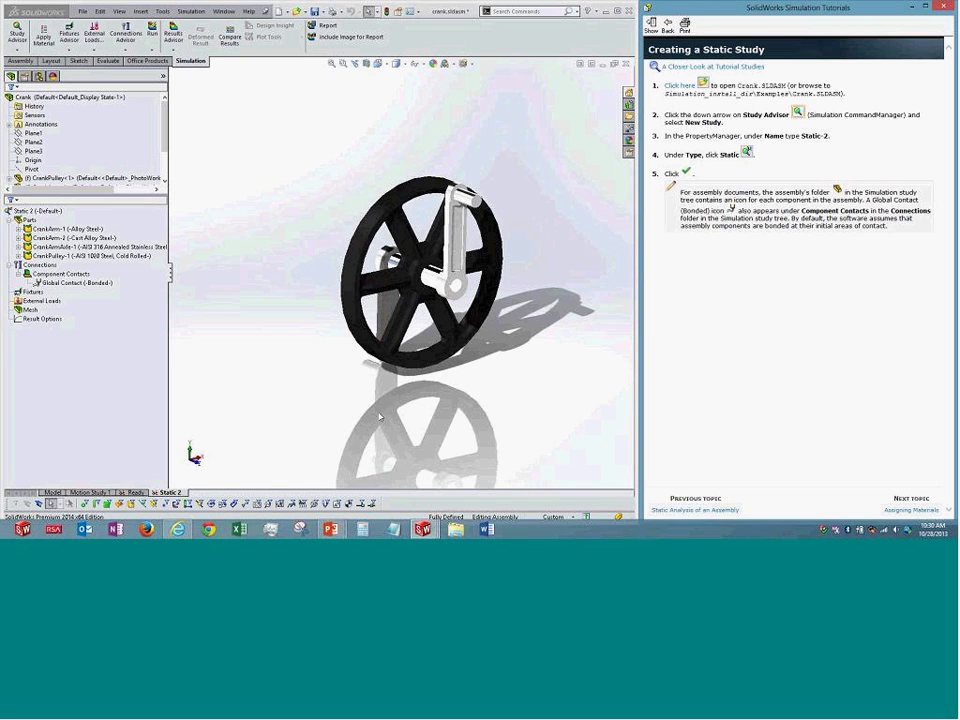
key(alt+Tab)
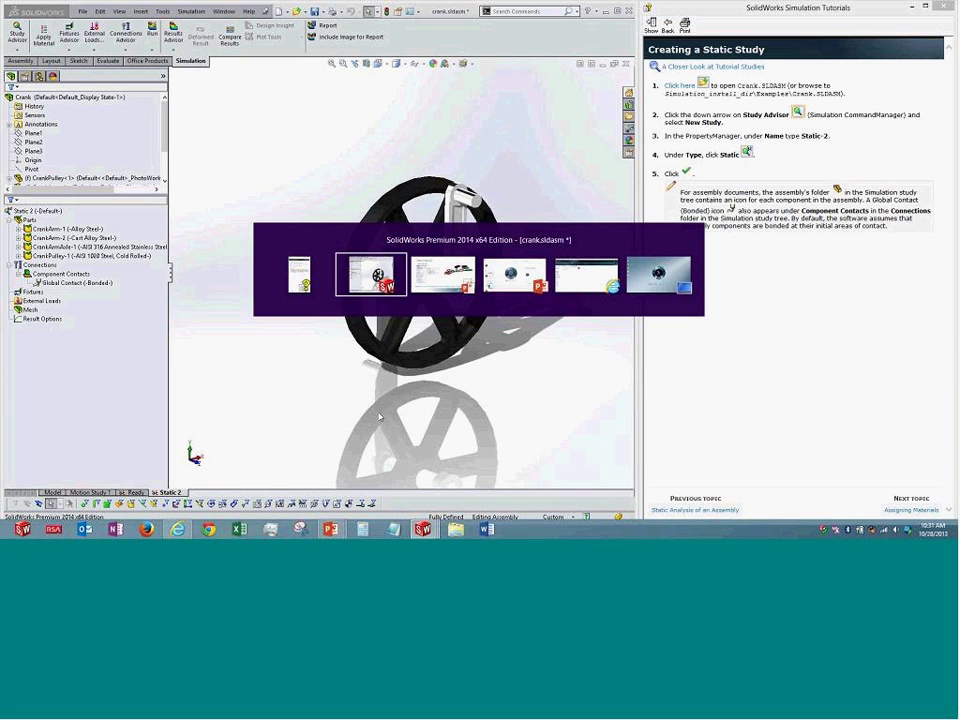
key(alt+Tab)
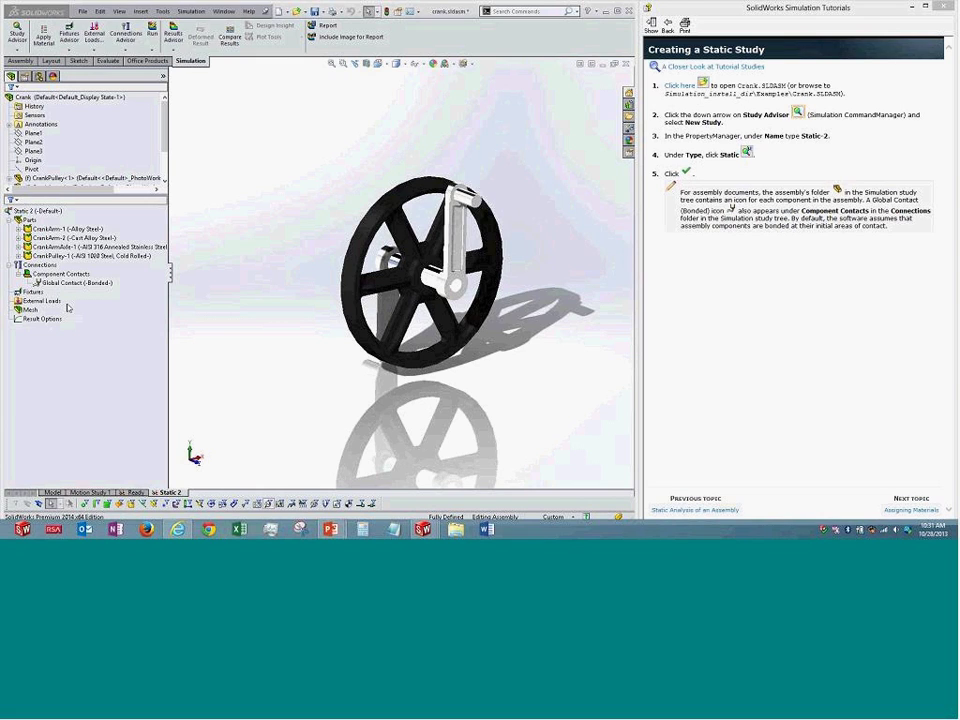
middle_drag(298, 255, 381, 242)
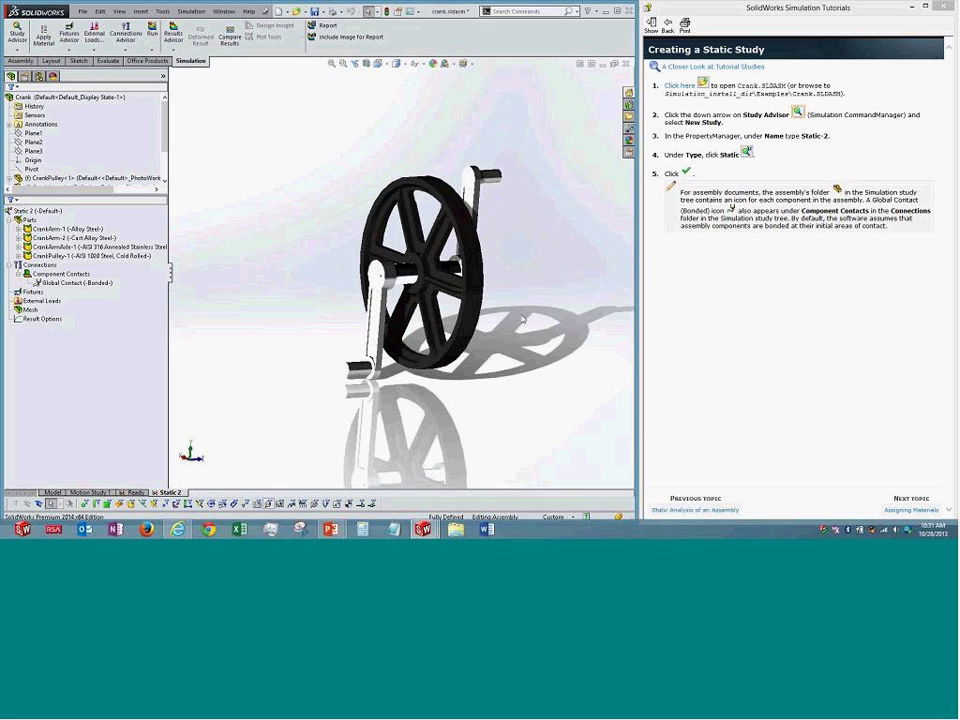
middle_drag(521, 255, 464, 314)
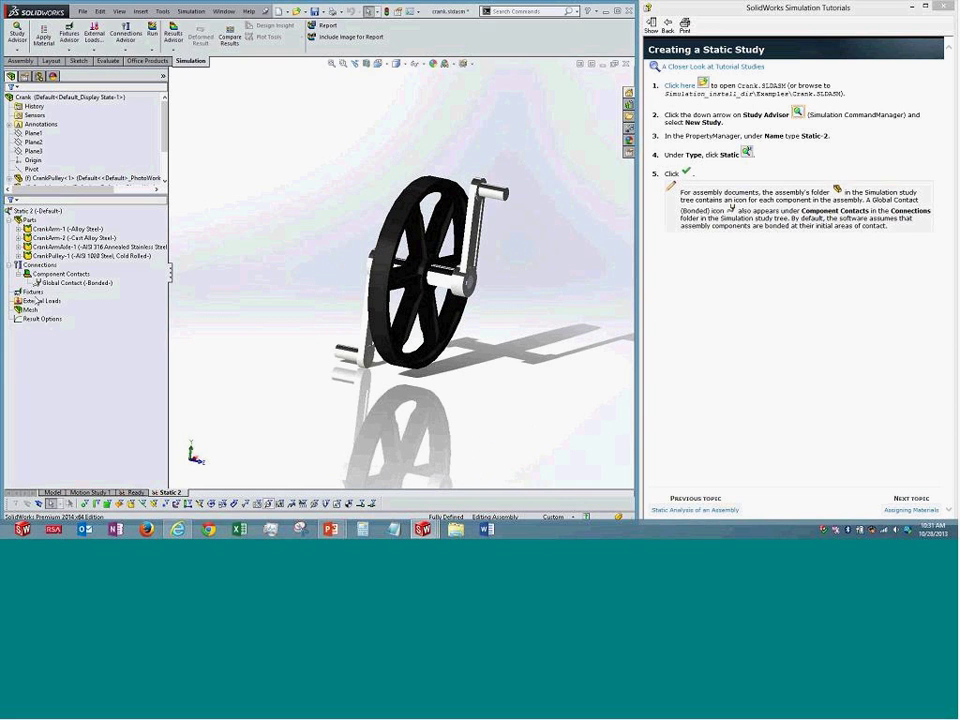
right_click(33, 292)
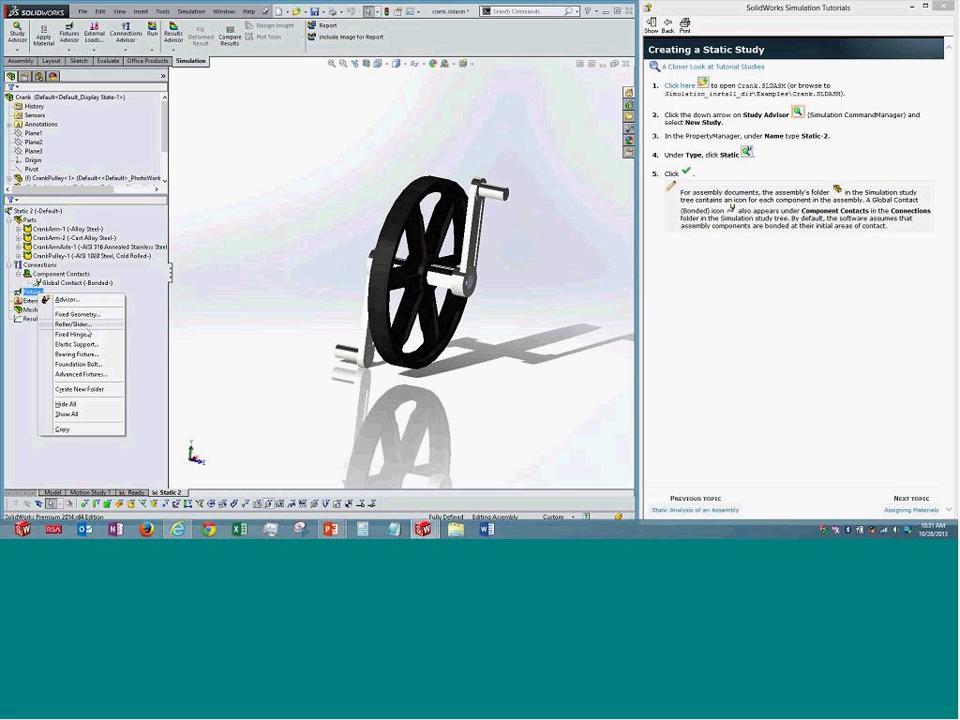
click(239, 306)
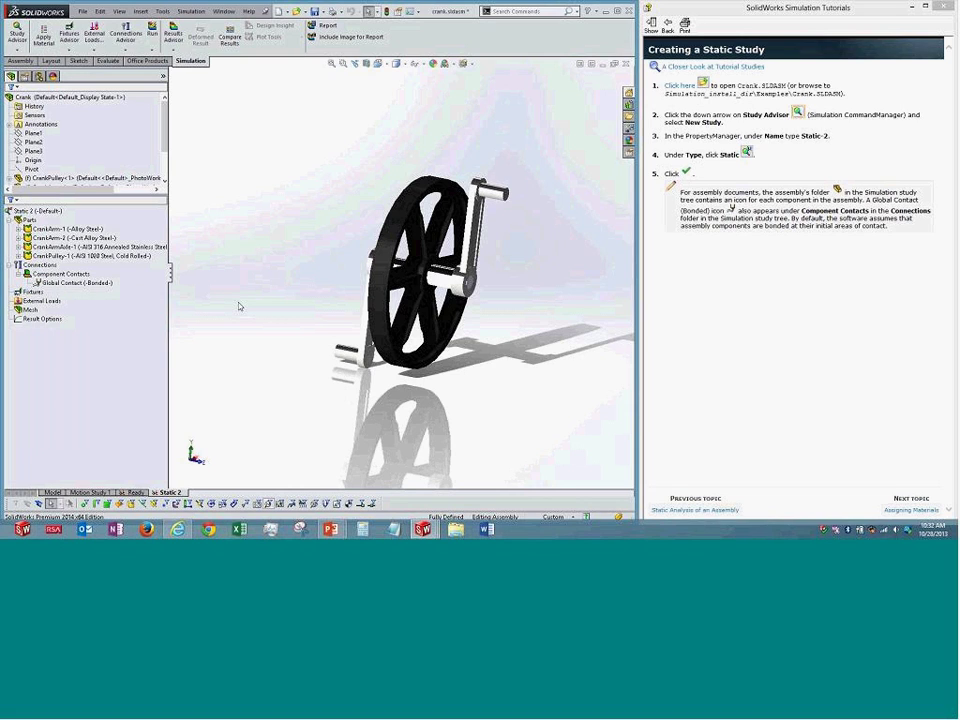
key(alt+Tab)
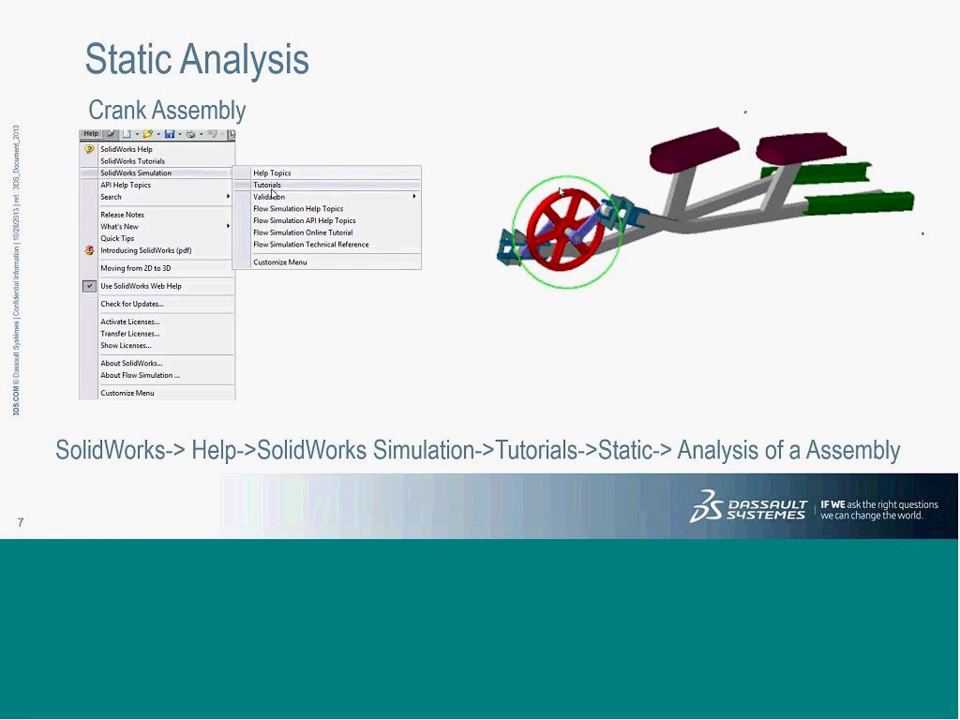
Switch from the PowerPoint slide back to the SOLIDWORKS Static 2 study window
key(alt+Tab)
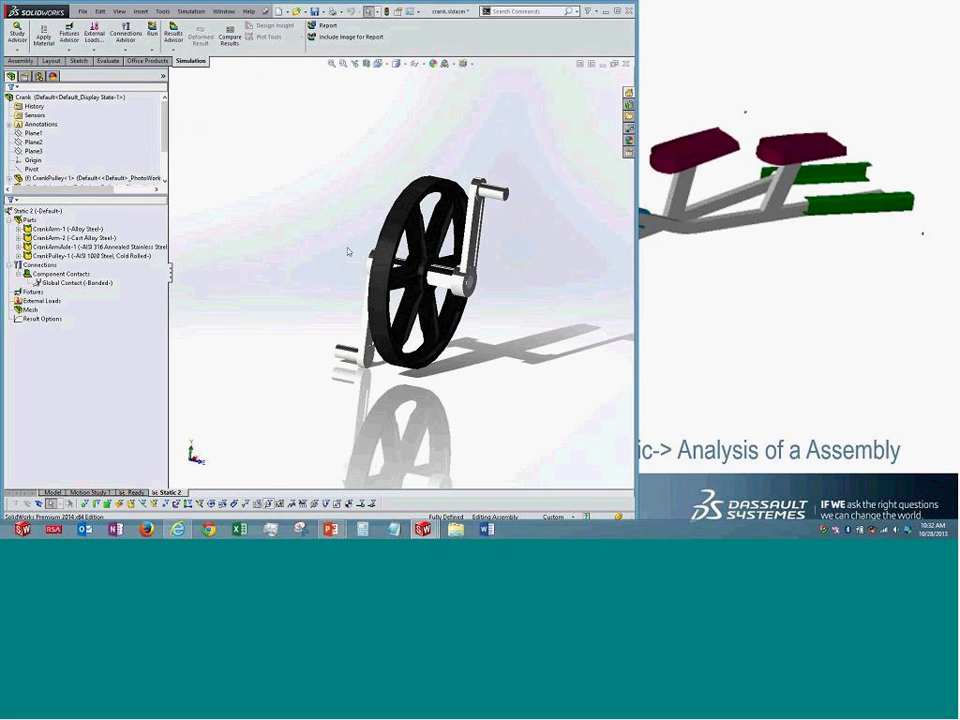
Add a Fixed Geometry fixture (Fixed-1) on the CrankPulley rim face
right_click(30, 291)
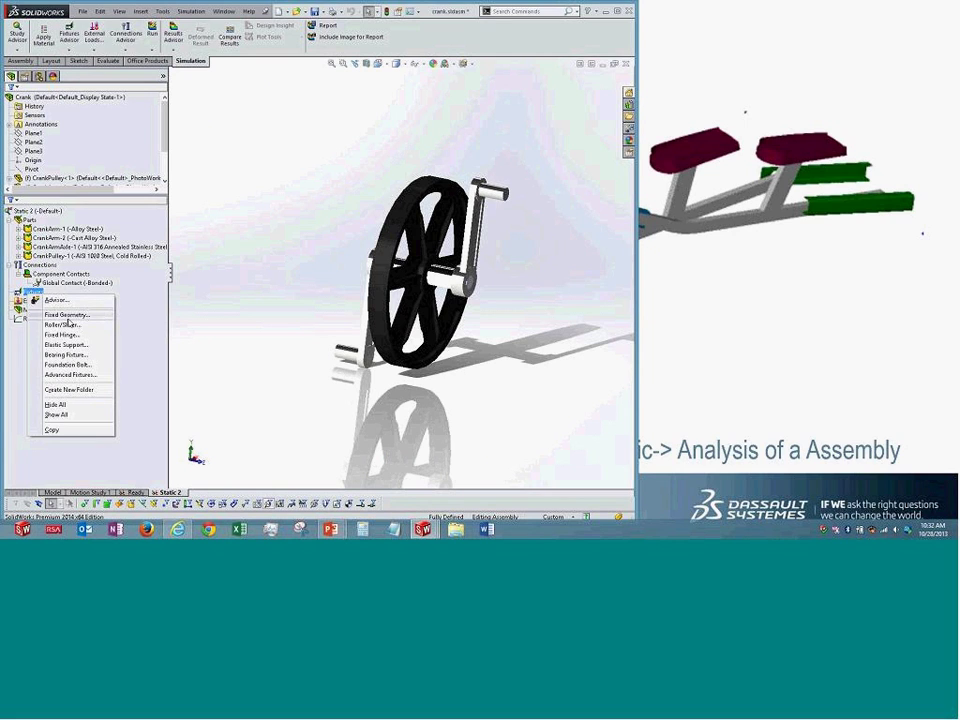
click(66, 315)
click(408, 210)
middle_drag(408, 210, 283, 321)
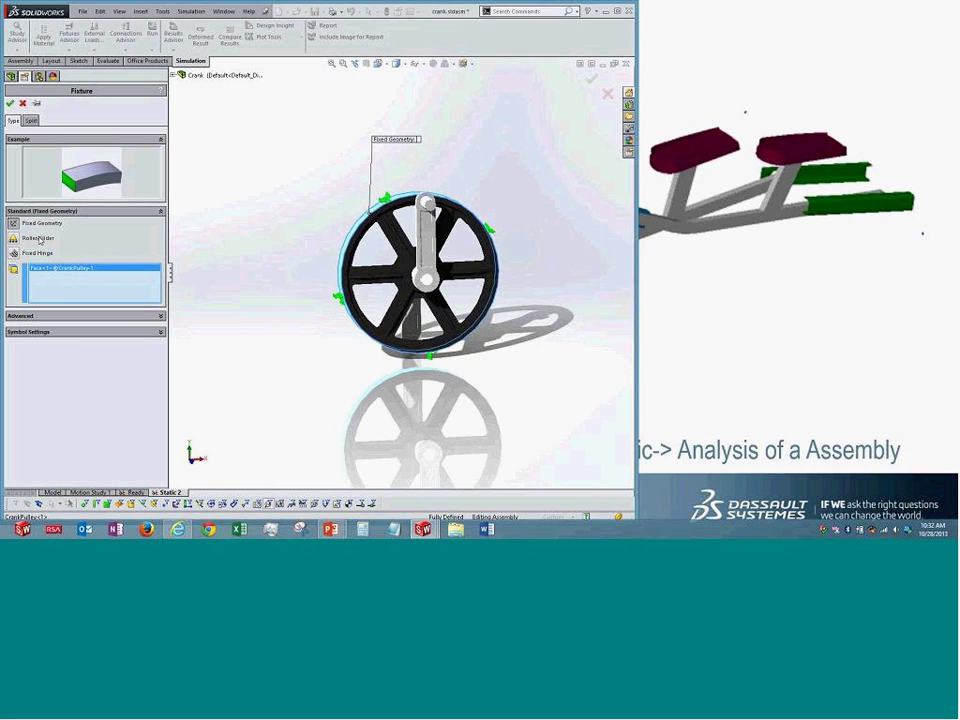
click(10, 104)
middle_drag(304, 253, 335, 215)
Apply a force to the CrankArm-1 face, directed along Plane1
right_click(38, 301)
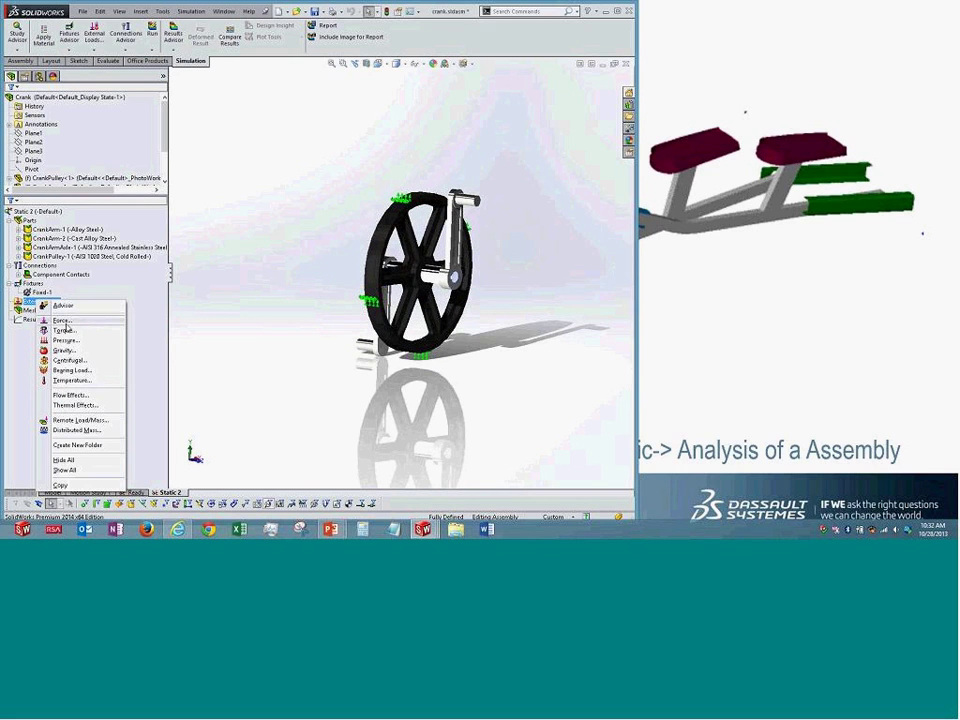
click(64, 321)
middle_drag(317, 264, 378, 222)
click(366, 214)
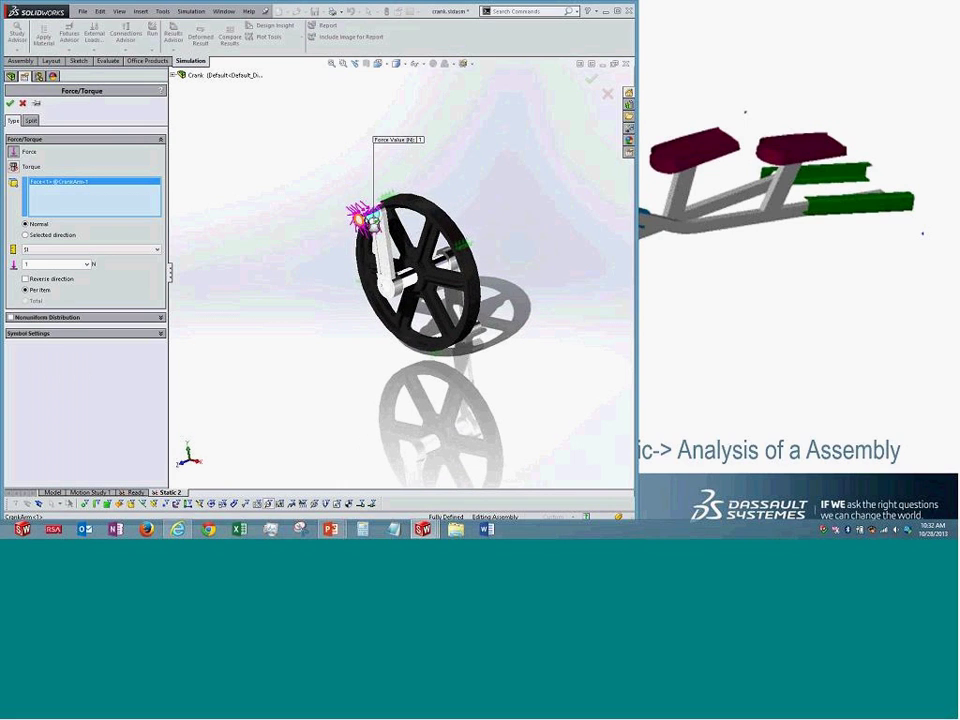
click(53, 236)
click(180, 75)
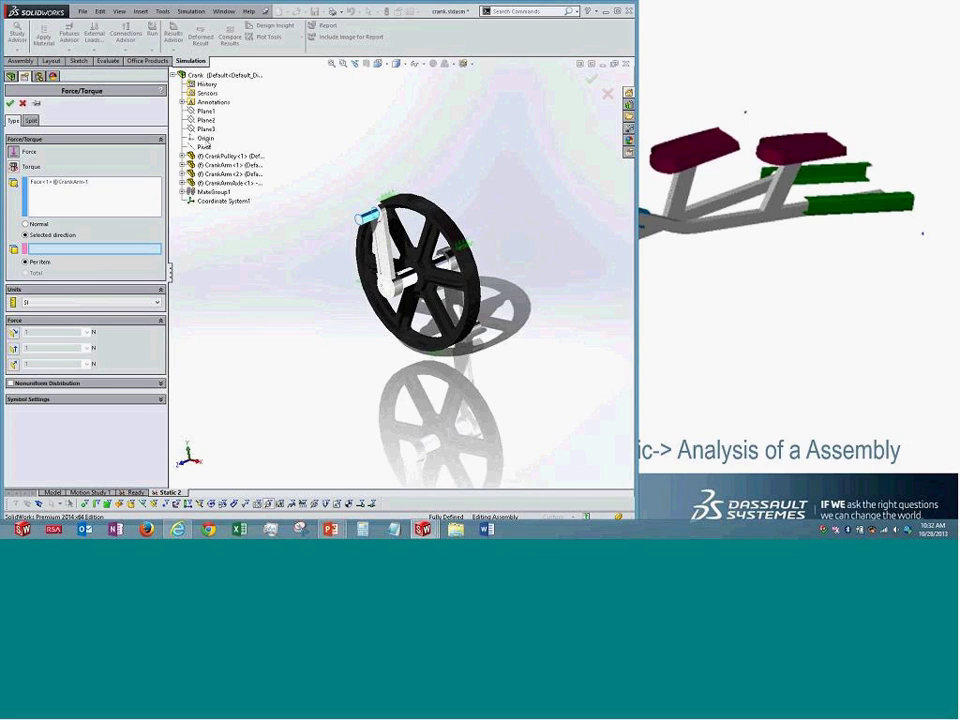
click(207, 112)
middle_drag(285, 328, 330, 320)
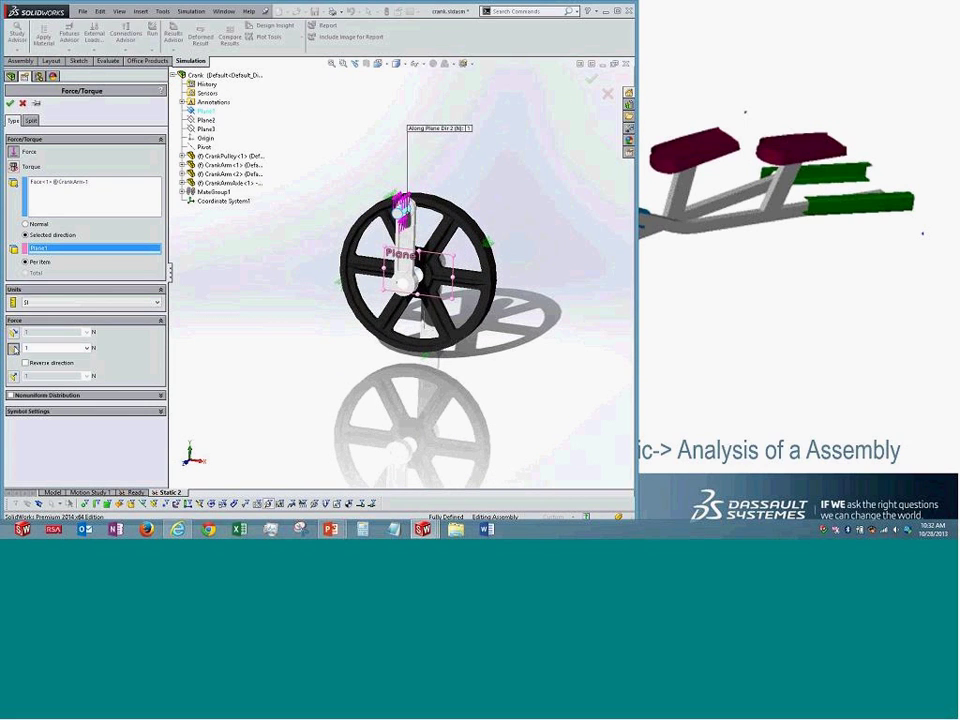
click(14, 333)
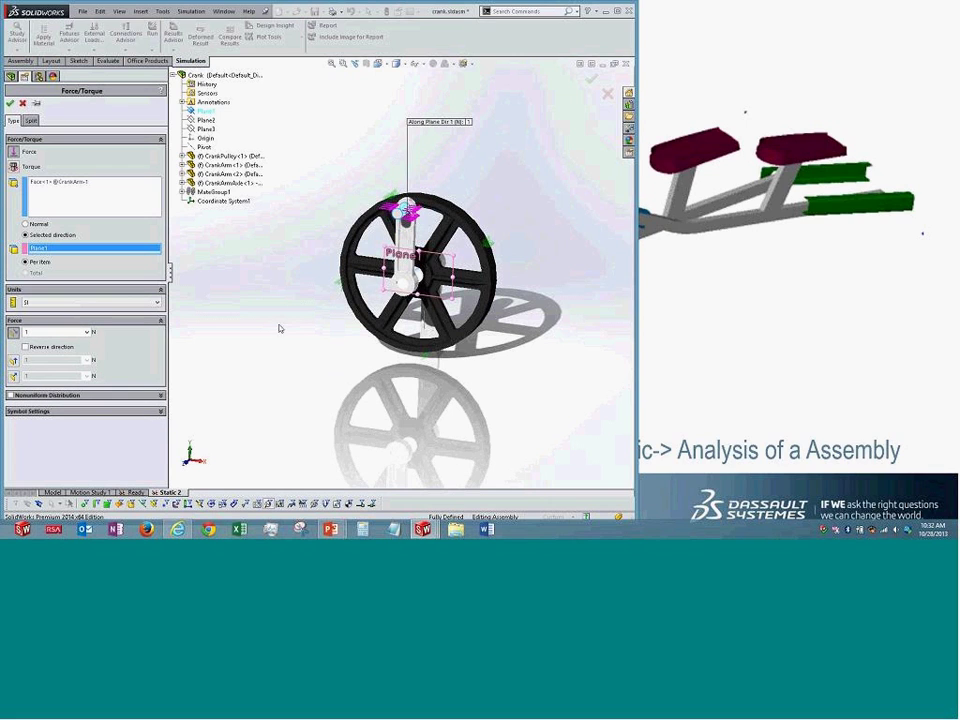
Set the force to 200 lbf in English (IPS) units and confirm Force-1
middle_drag(304, 309, 490, 288)
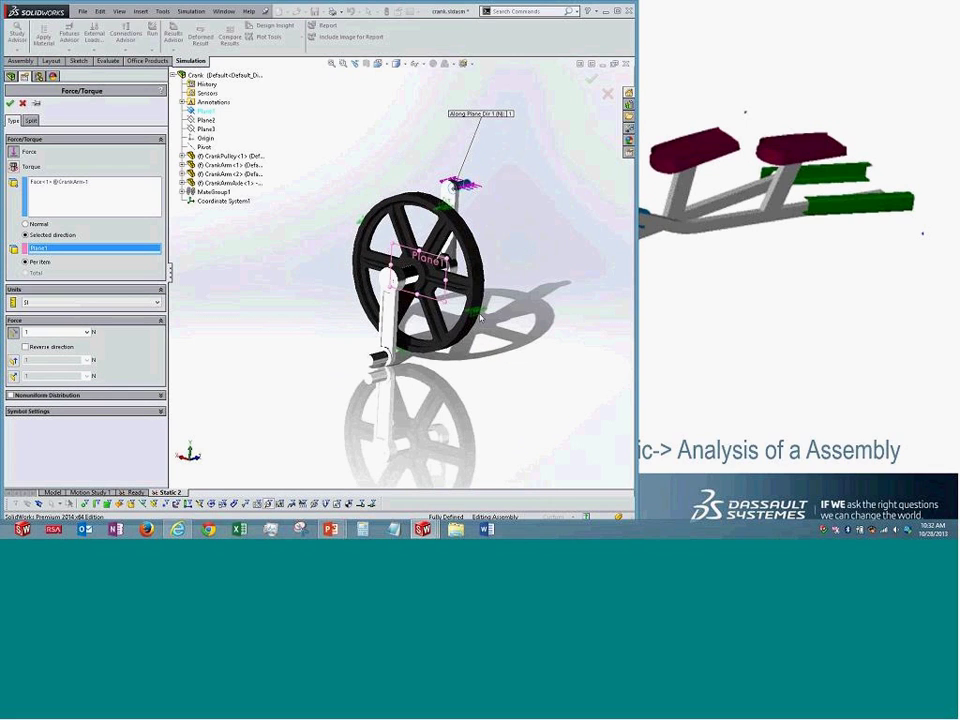
click(72, 302)
click(45, 317)
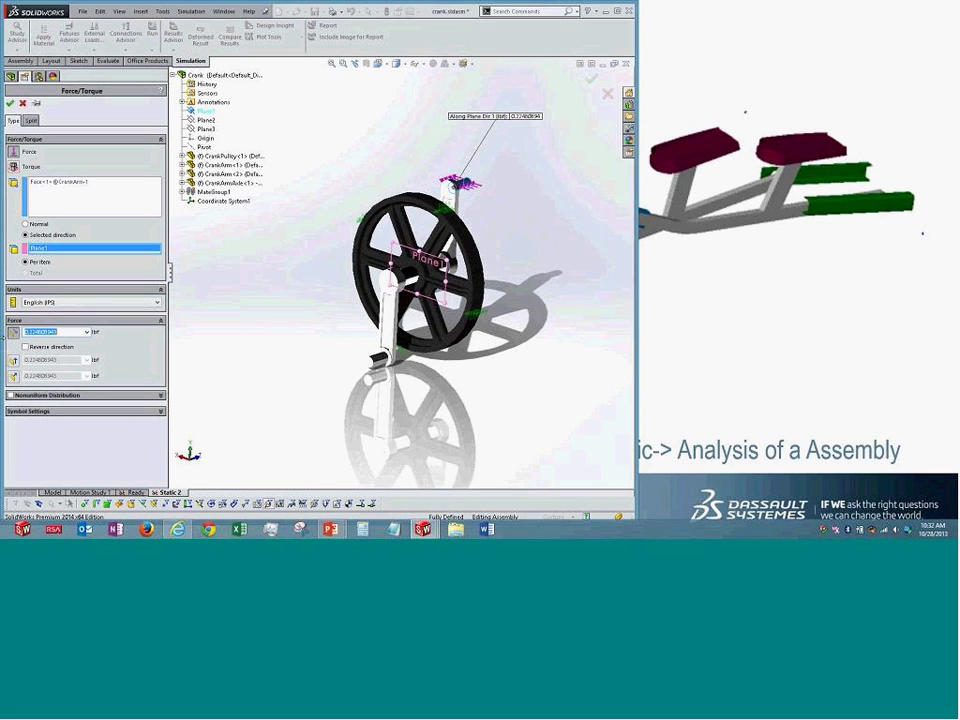
text(200)
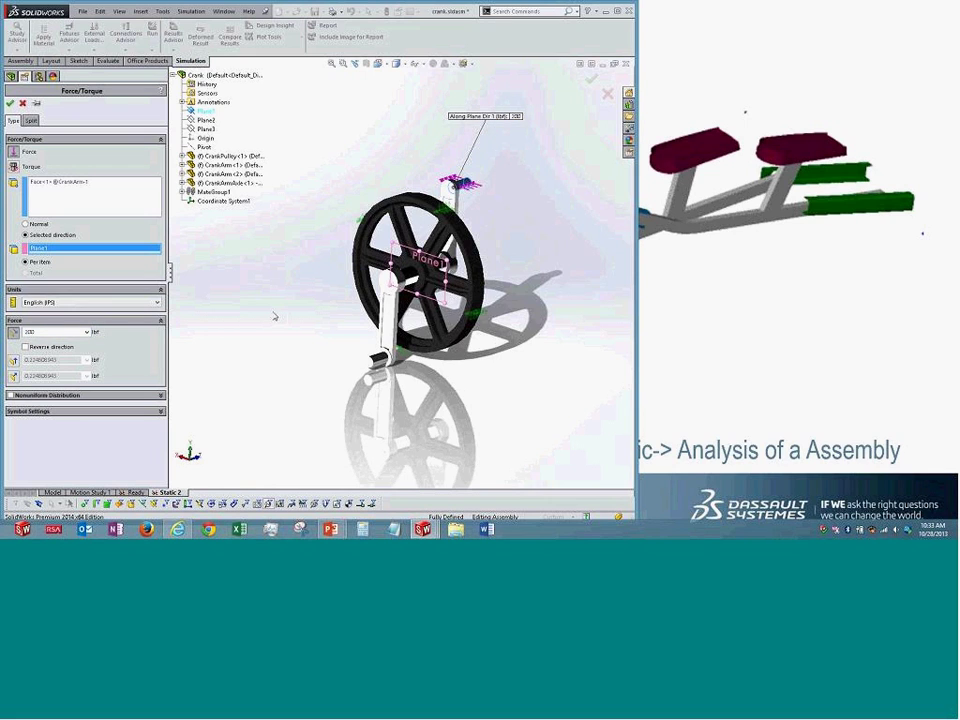
middle_drag(313, 330, 195, 330)
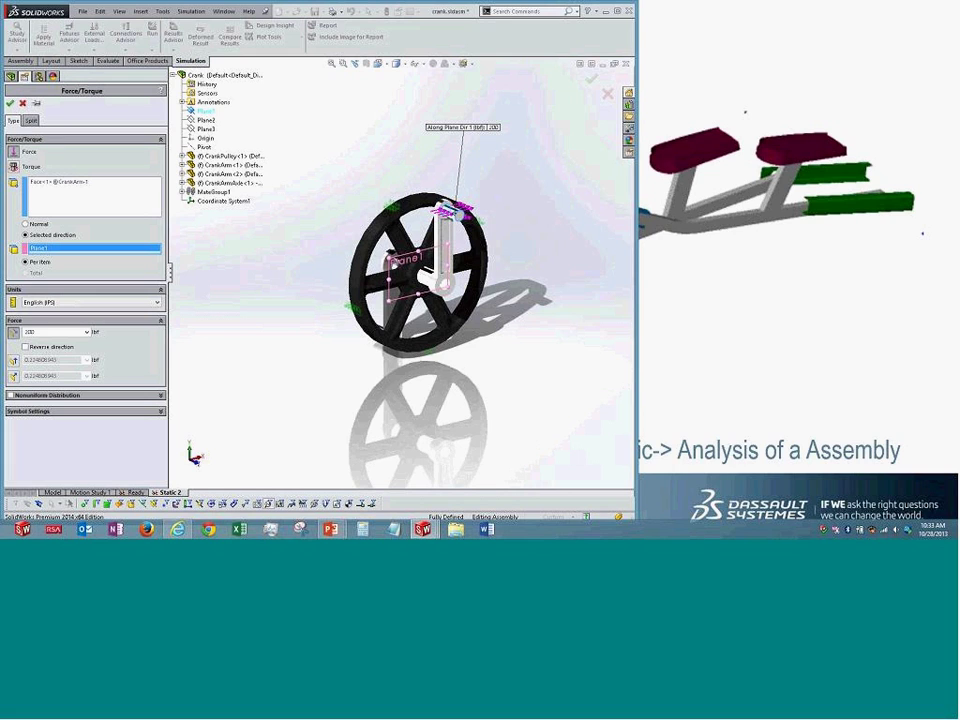
click(9, 103)
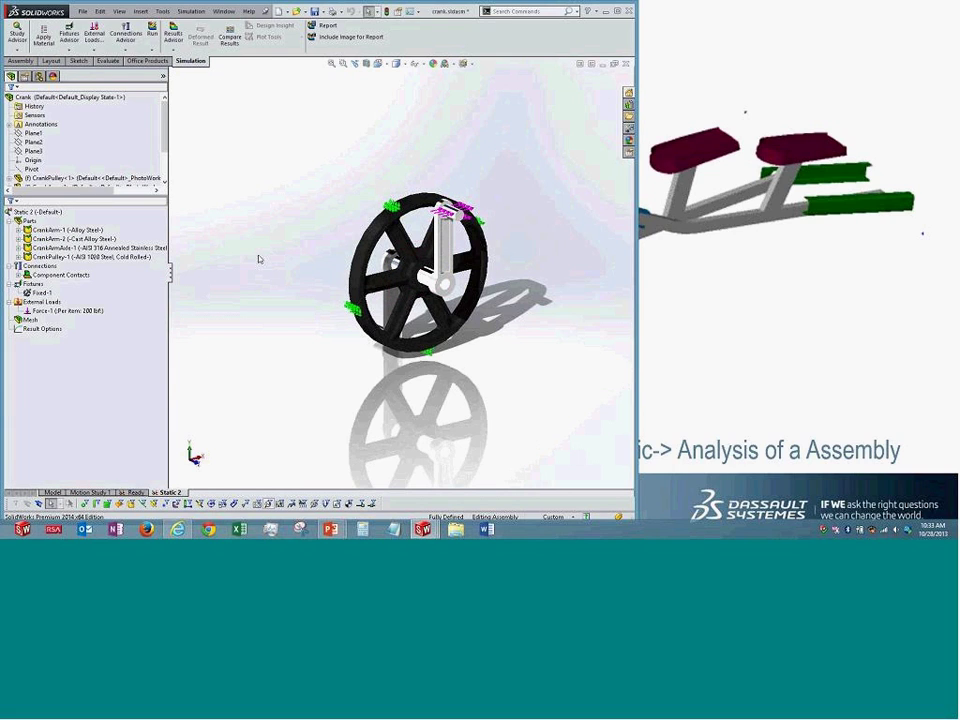
drag(170, 272, 195, 274)
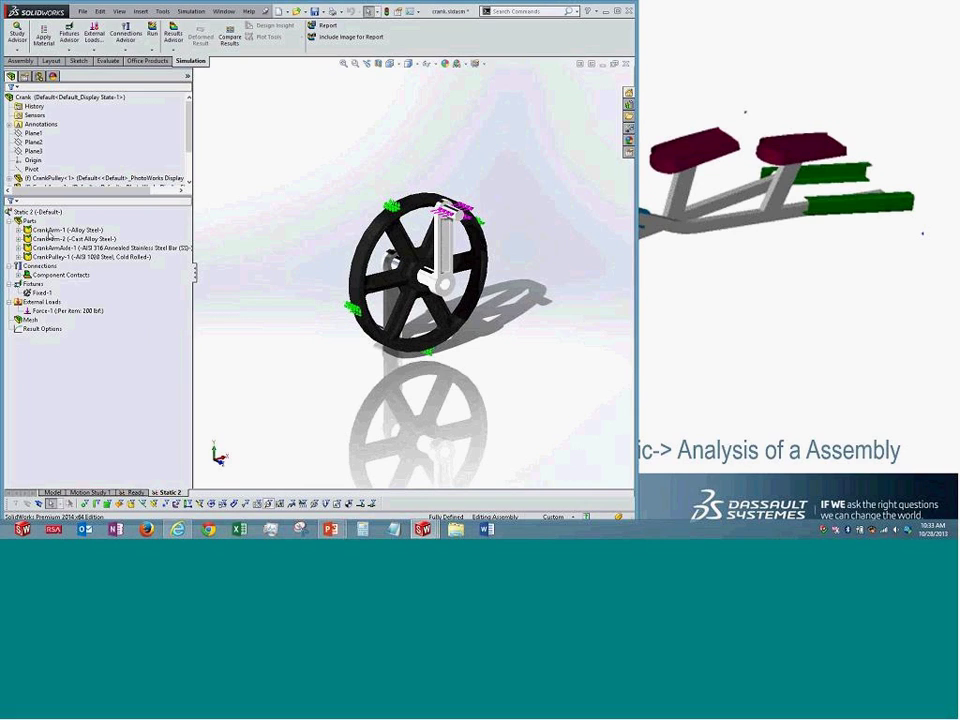
click(41, 292)
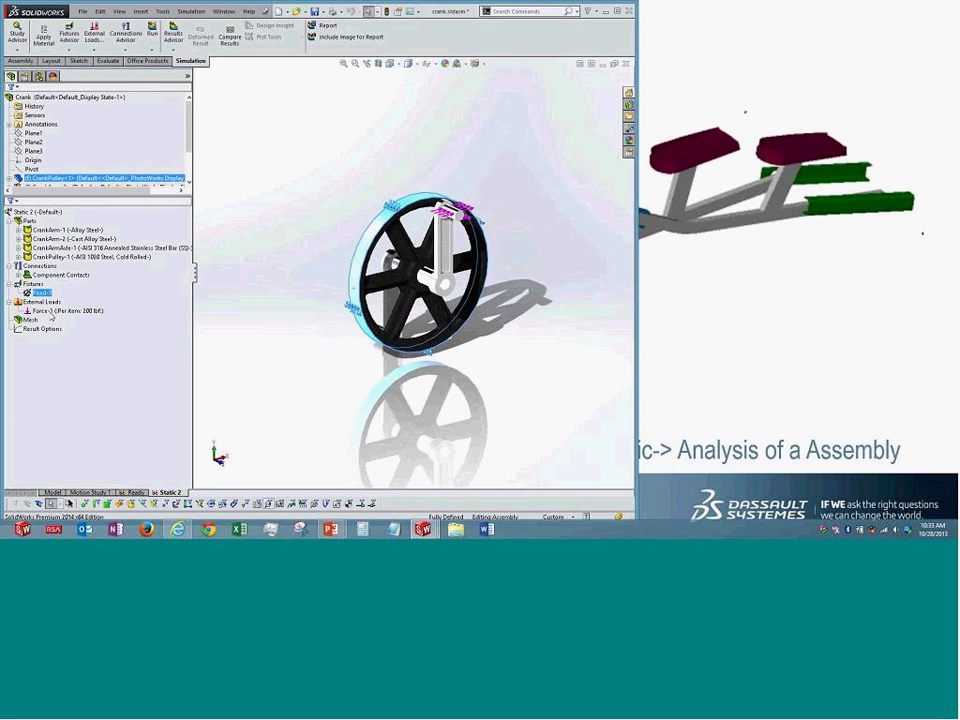
click(55, 311)
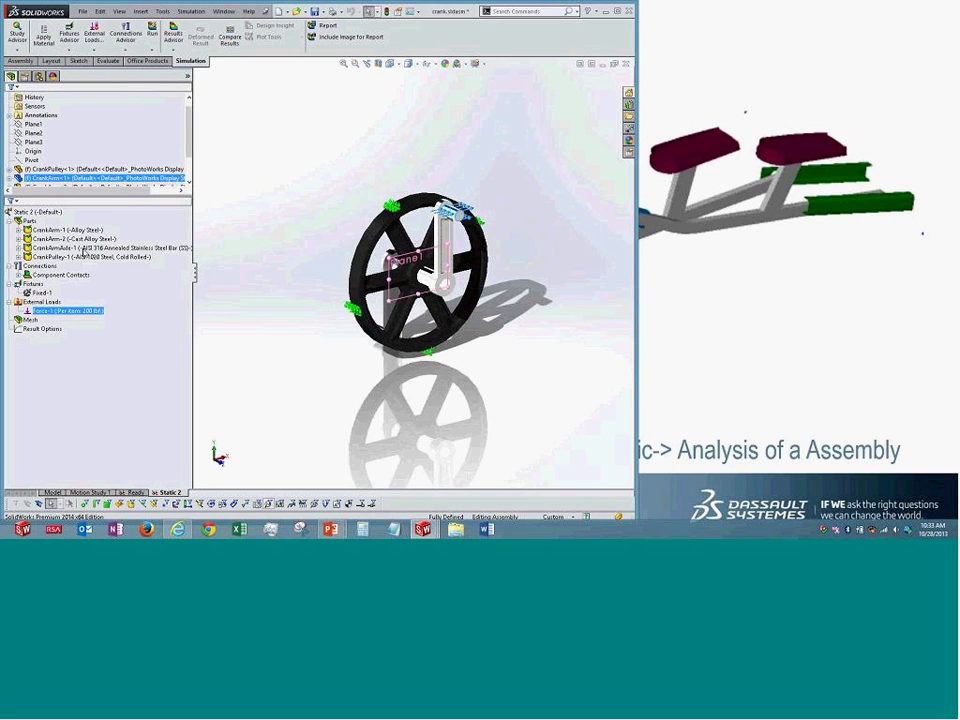
right_click(44, 214)
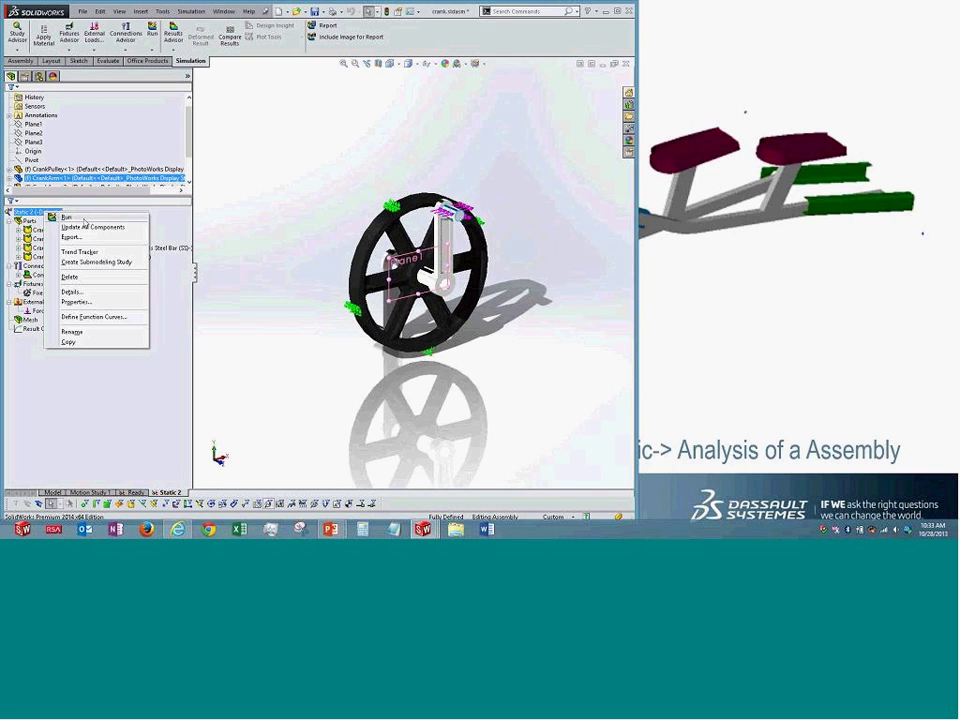
click(236, 197)
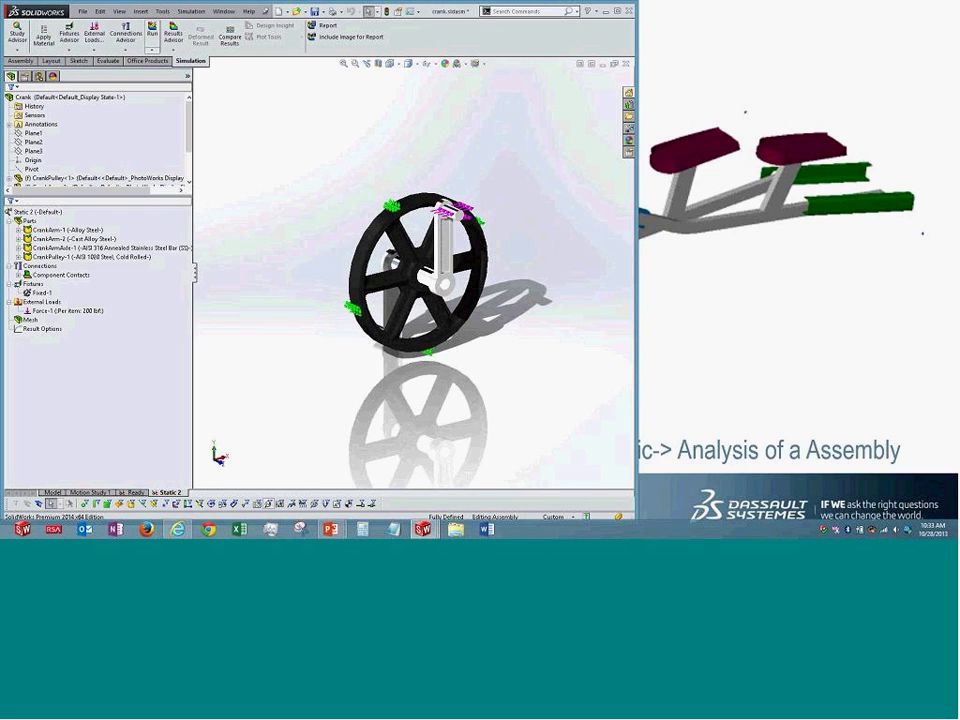
click(153, 49)
click(174, 49)
click(250, 112)
Run Static 2 and view the Displacement1 URES plot, peaking at 0.5488 mm, from the front
click(153, 31)
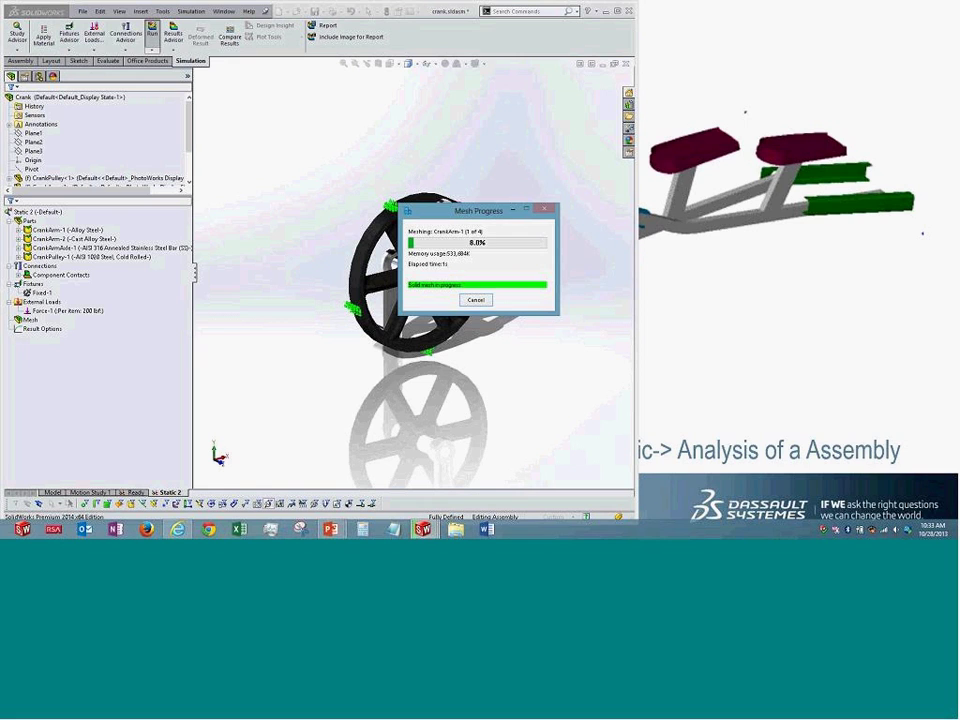
drag(439, 218, 228, 176)
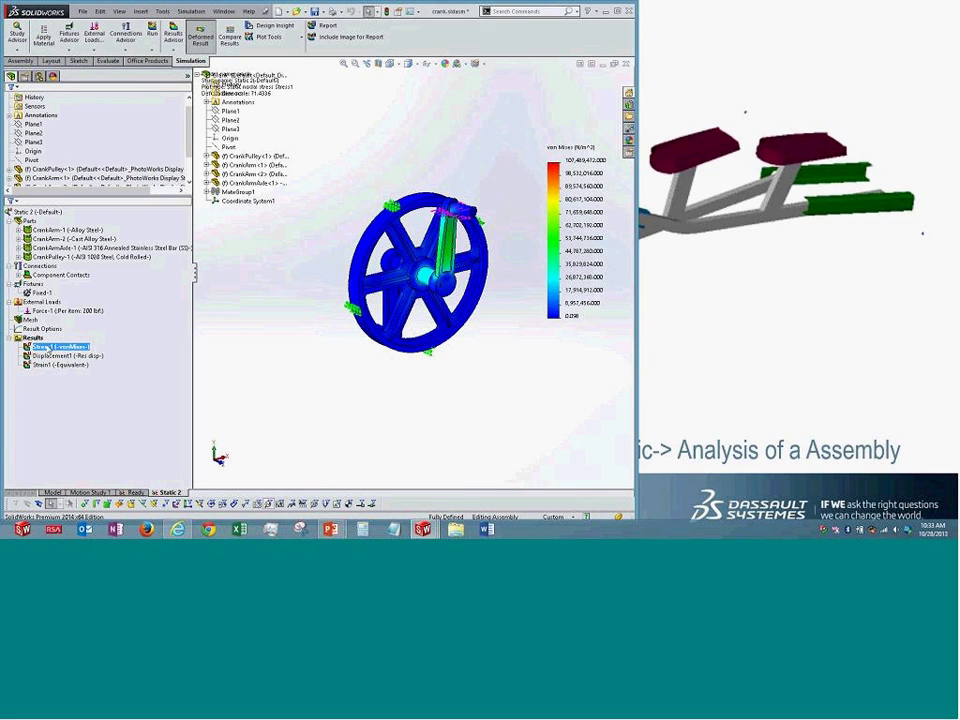
double_click(55, 356)
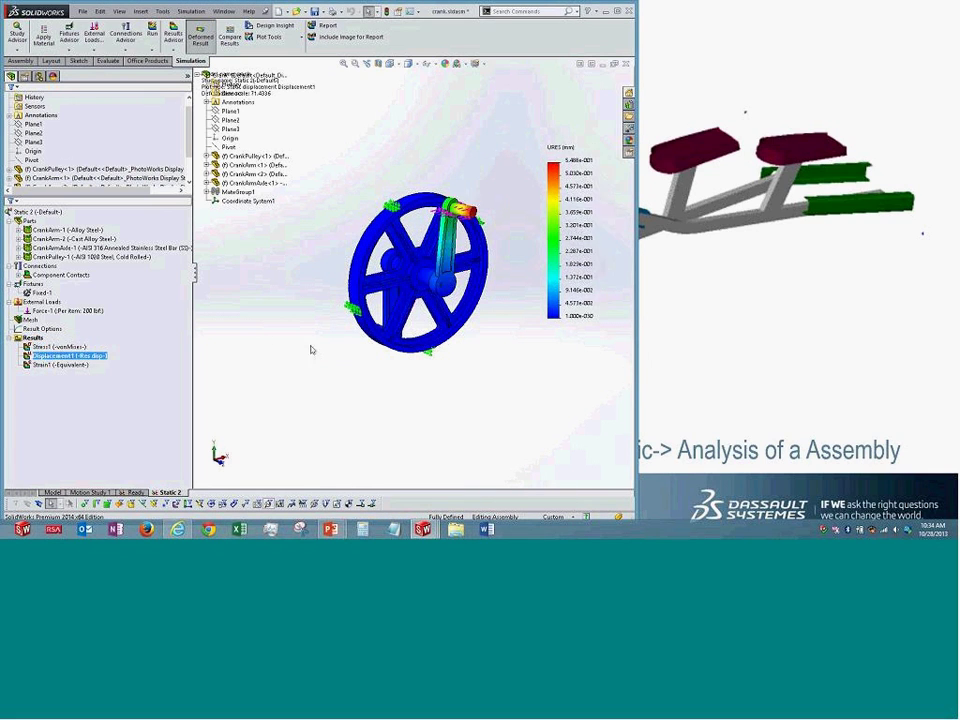
middle_drag(283, 281, 348, 265)
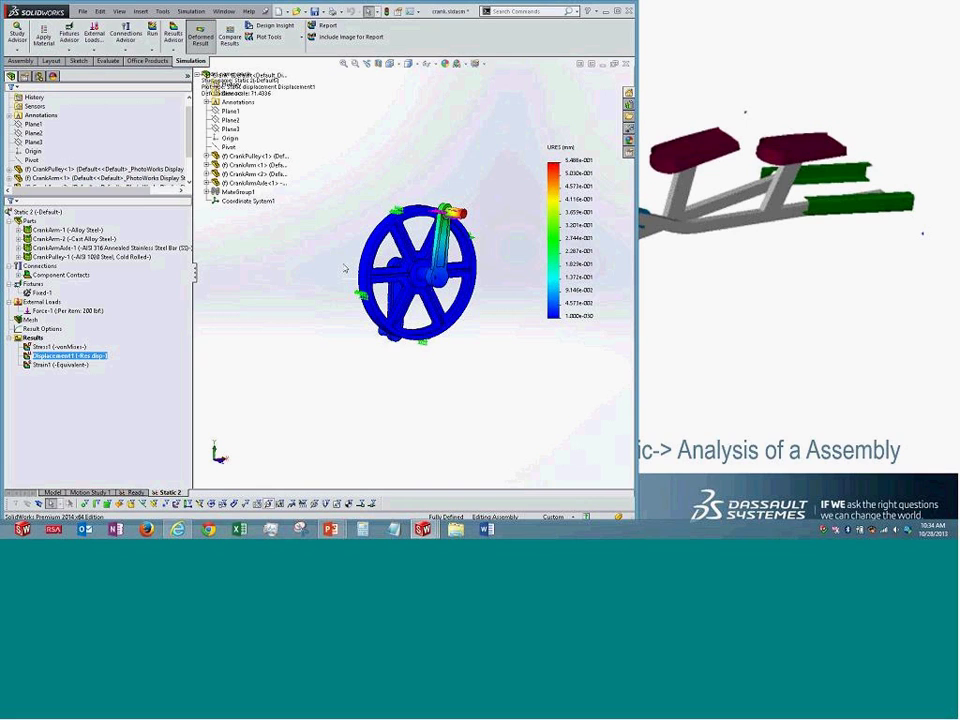
shift+middle_drag(345, 268, 165, 340)
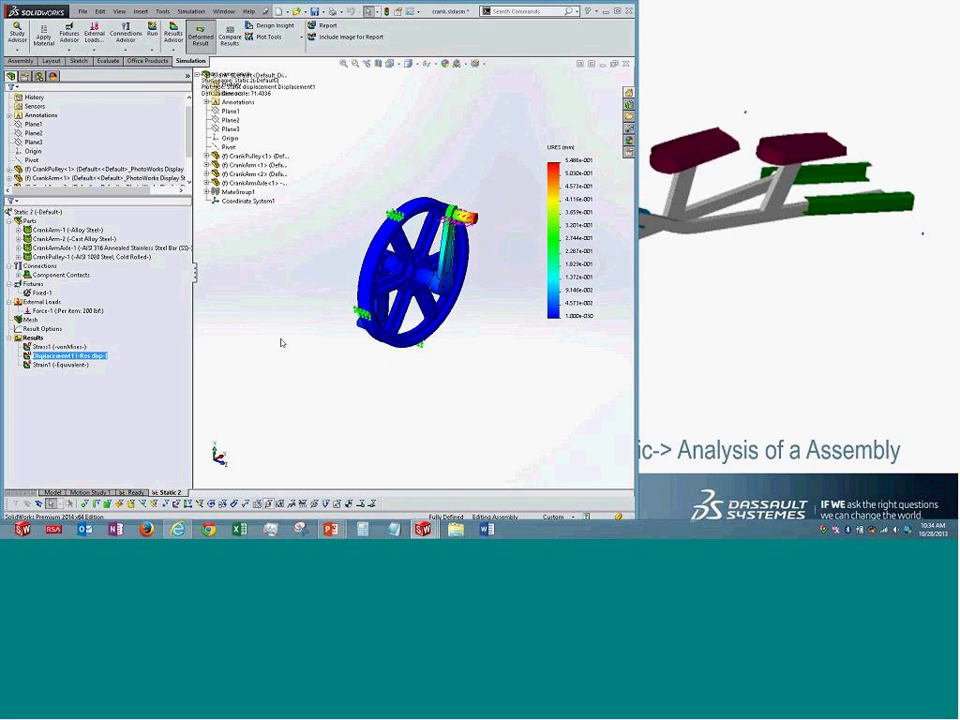
key(ctrl+1)
Animate the Displacement1 deformation in front view, then close the animation
right_click(100, 355)
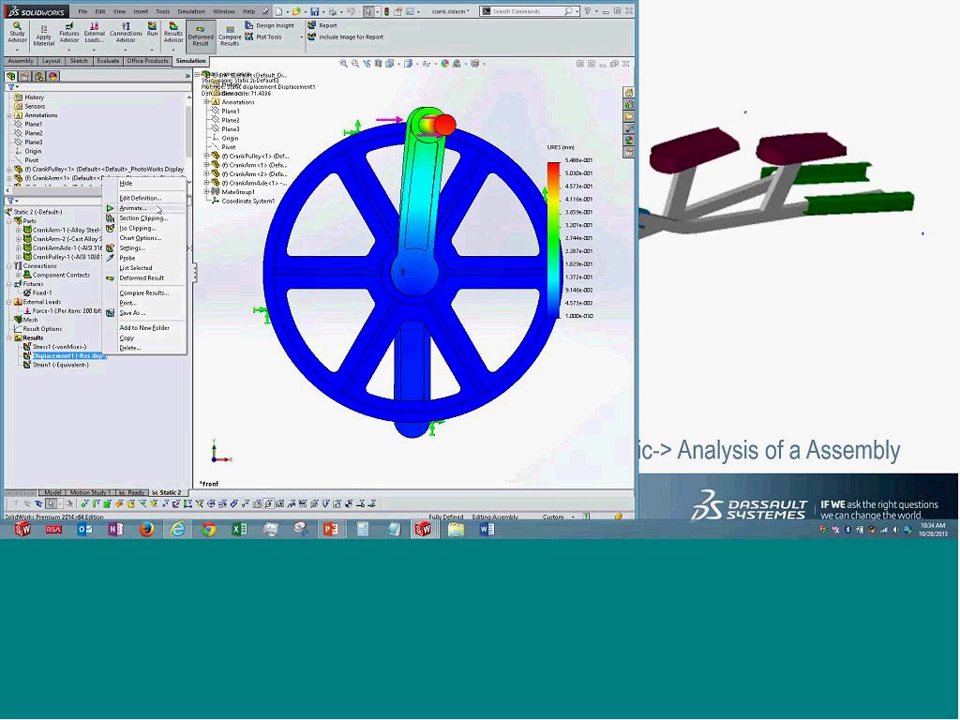
click(156, 208)
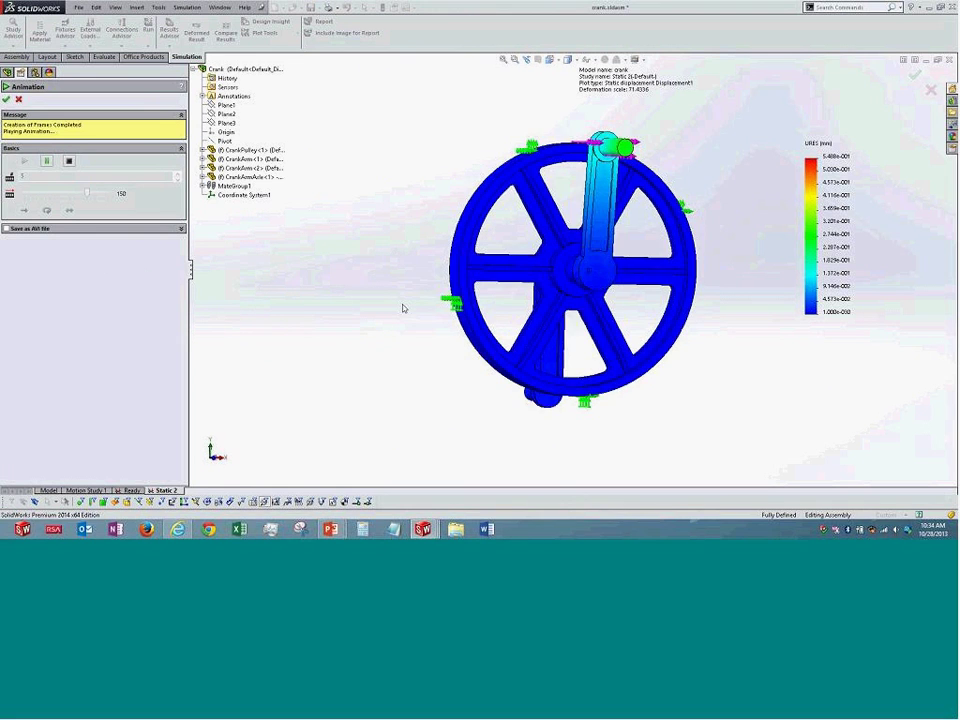
key(ctrl+1)
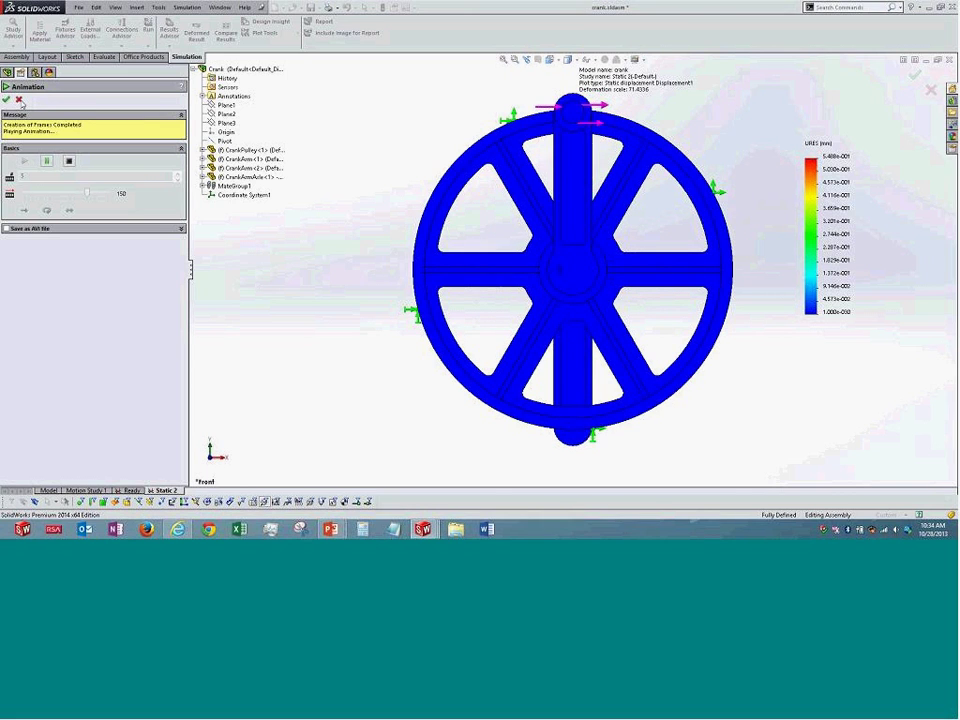
click(19, 100)
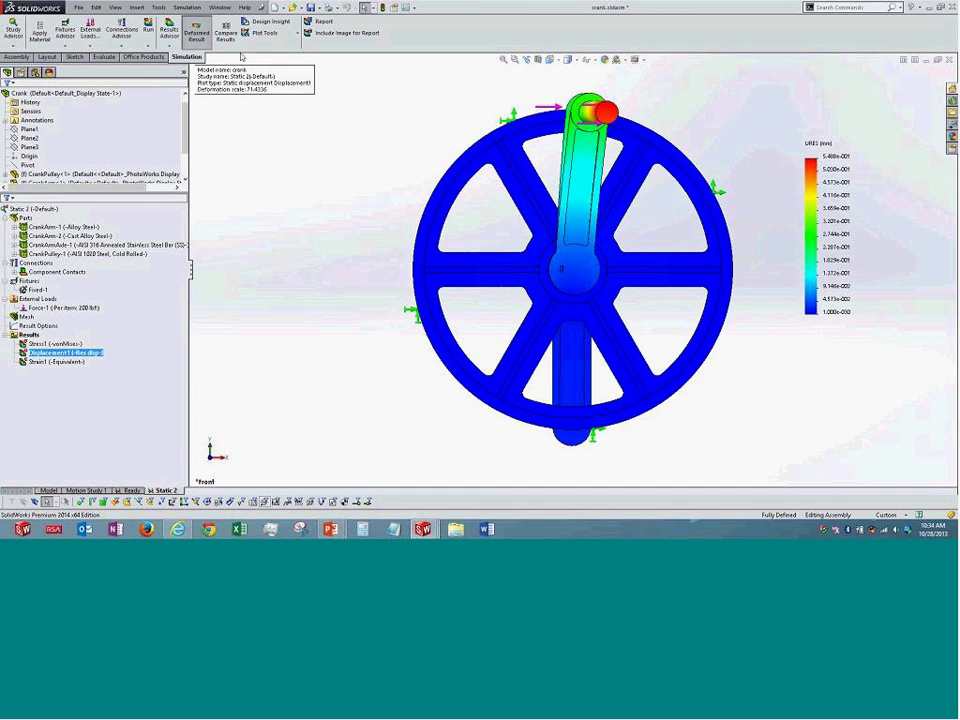
In Results Advisor, flag an incorrect deformation shape and edit the Displacement1(1) plot definition
click(12, 44)
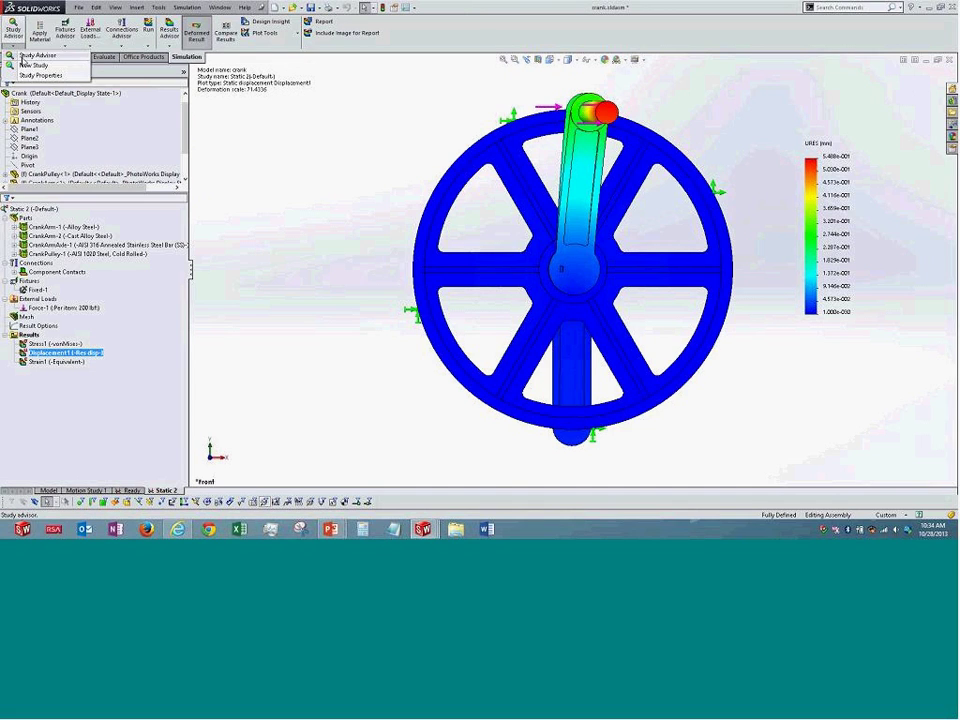
click(262, 182)
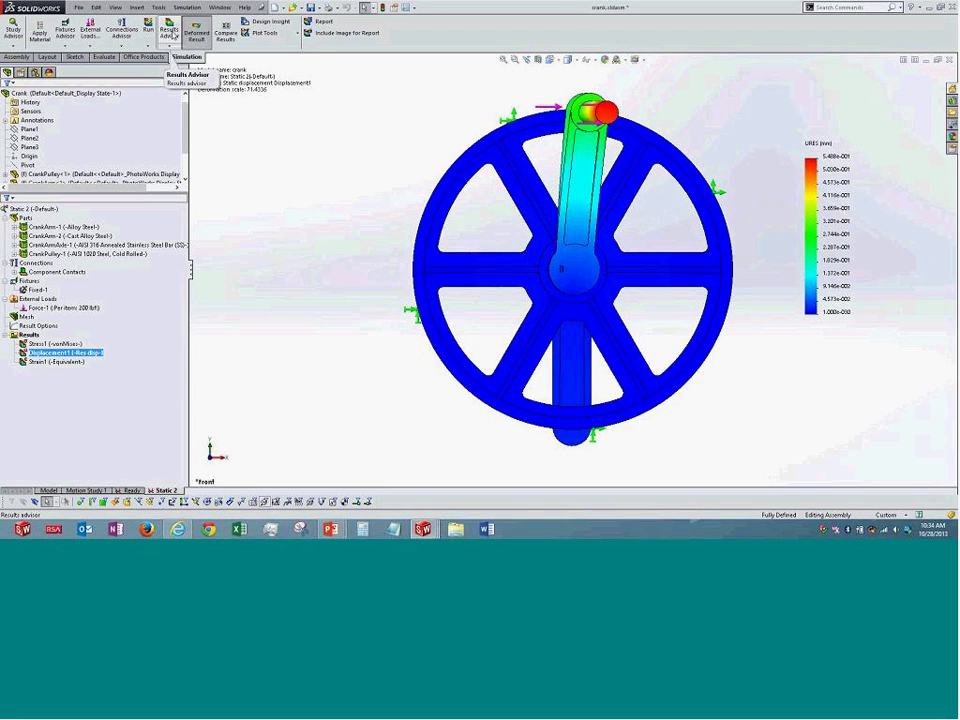
click(169, 46)
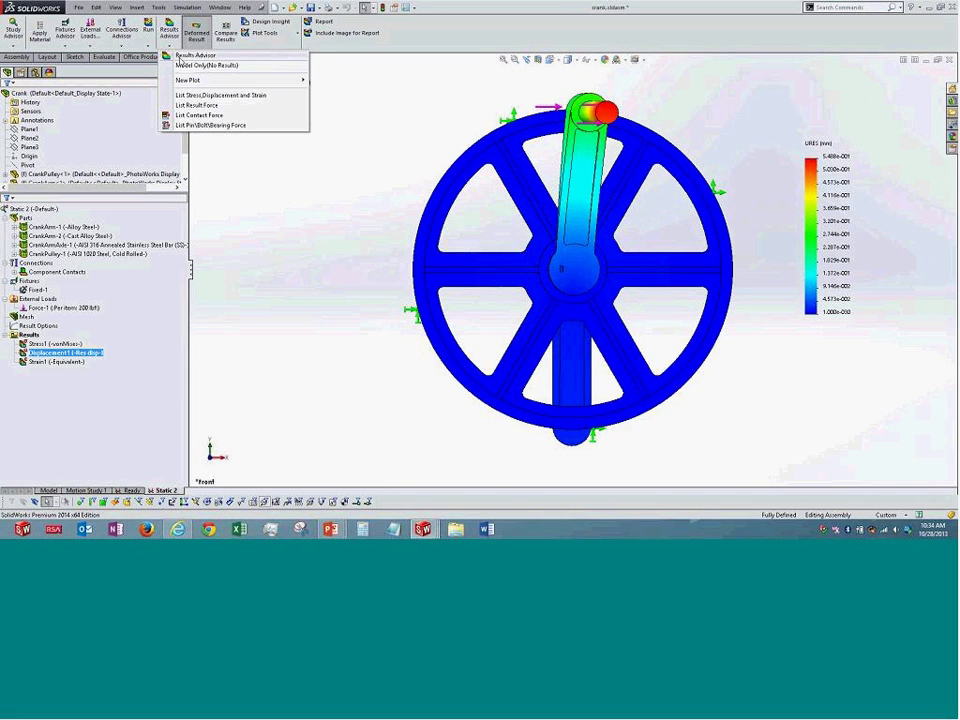
click(180, 56)
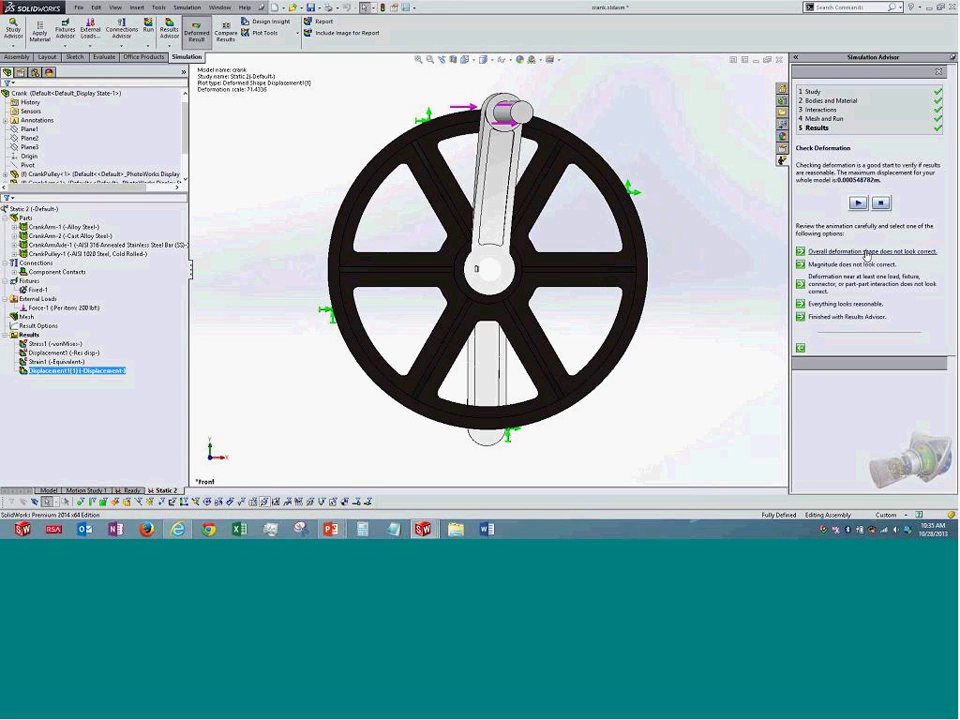
scroll(618, 256, up, 2)
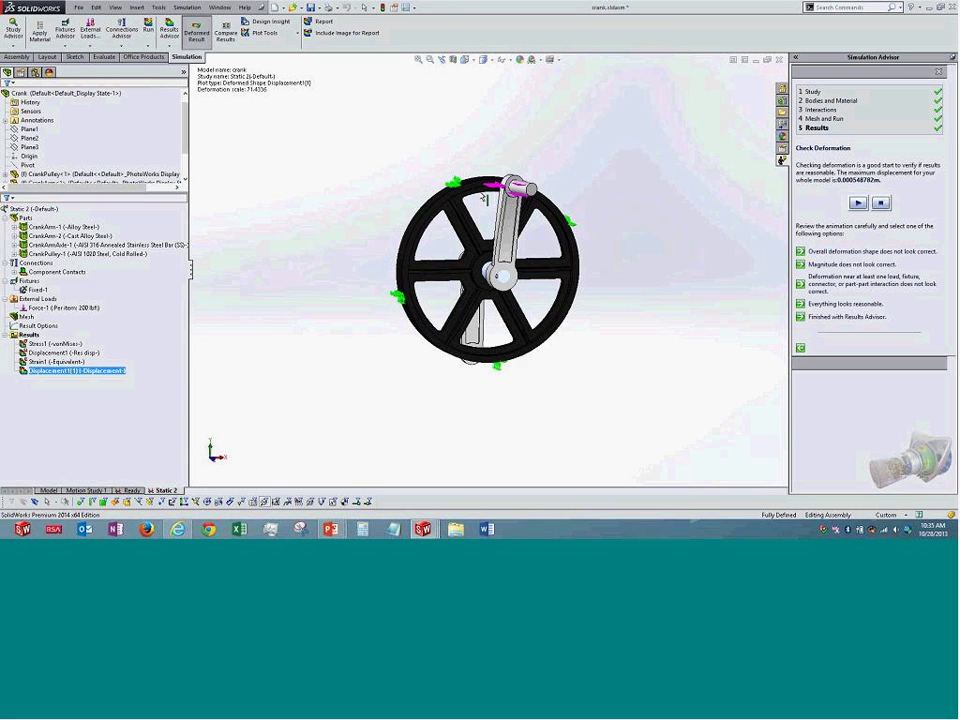
key(ctrl+1)
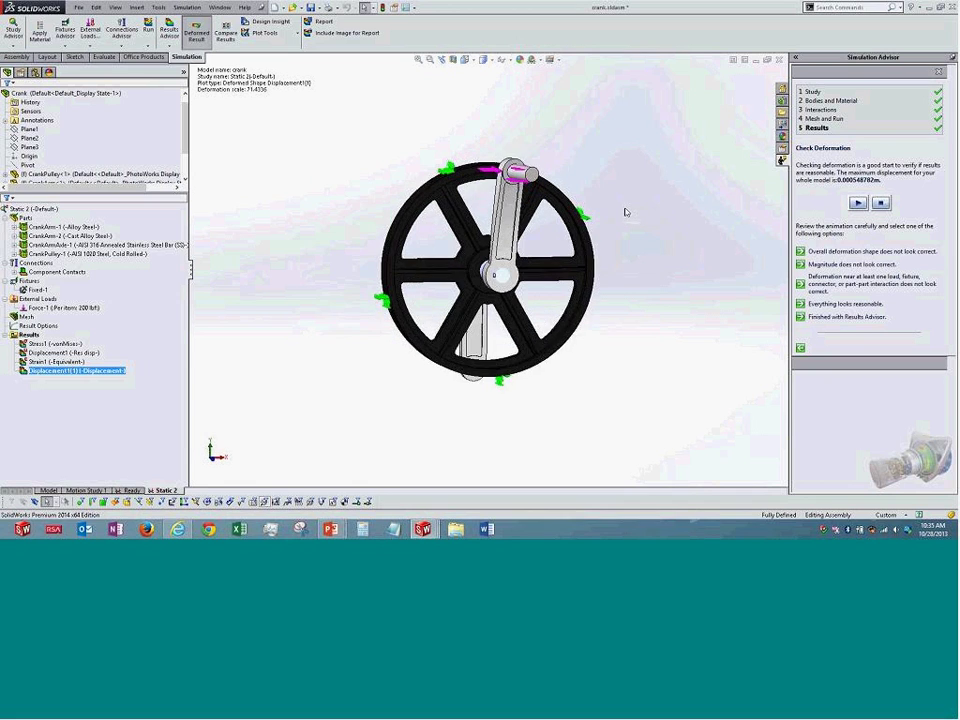
click(858, 251)
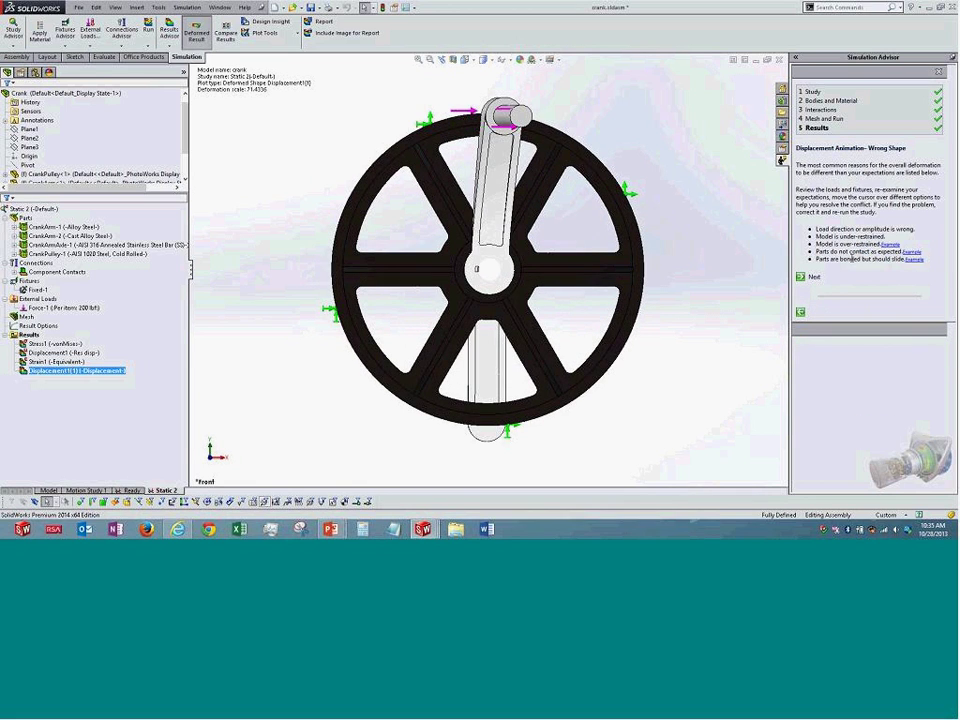
right_click(88, 373)
click(126, 395)
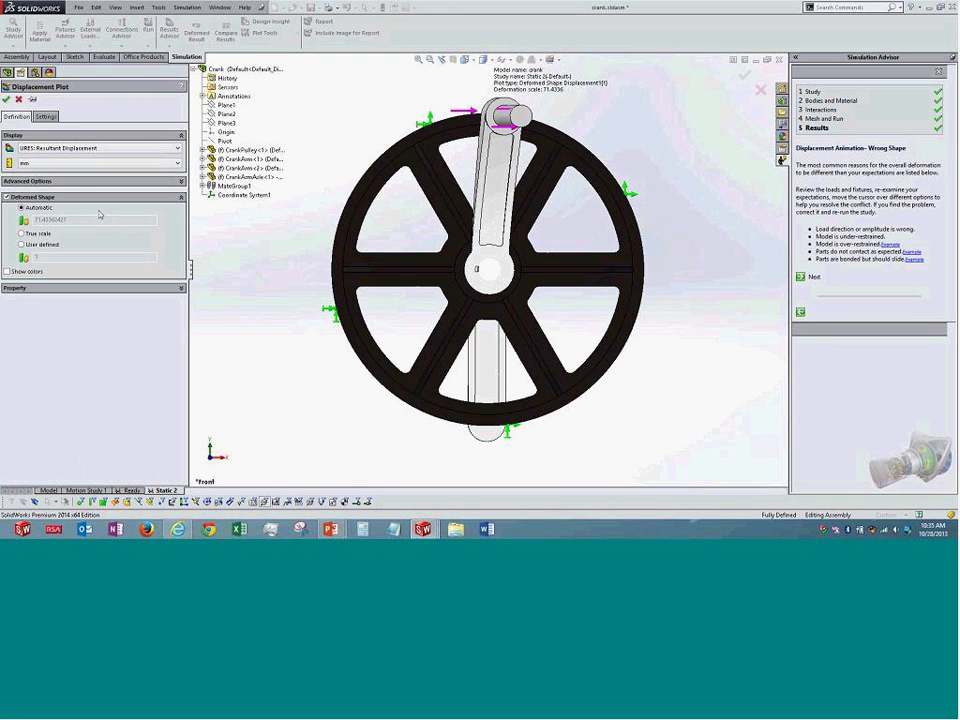
Set the Displacement1(1) deformed-shape plot to true scale, then return to the Displacement1 plot
click(38, 233)
click(6, 99)
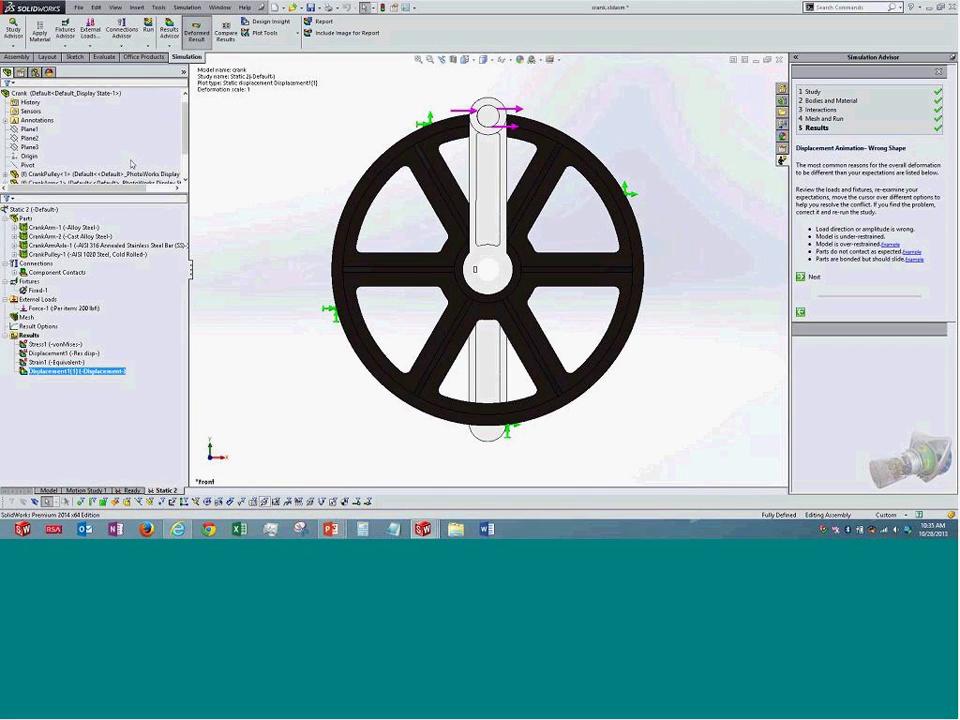
double_click(85, 354)
double_click(85, 371)
right_click(104, 376)
click(128, 394)
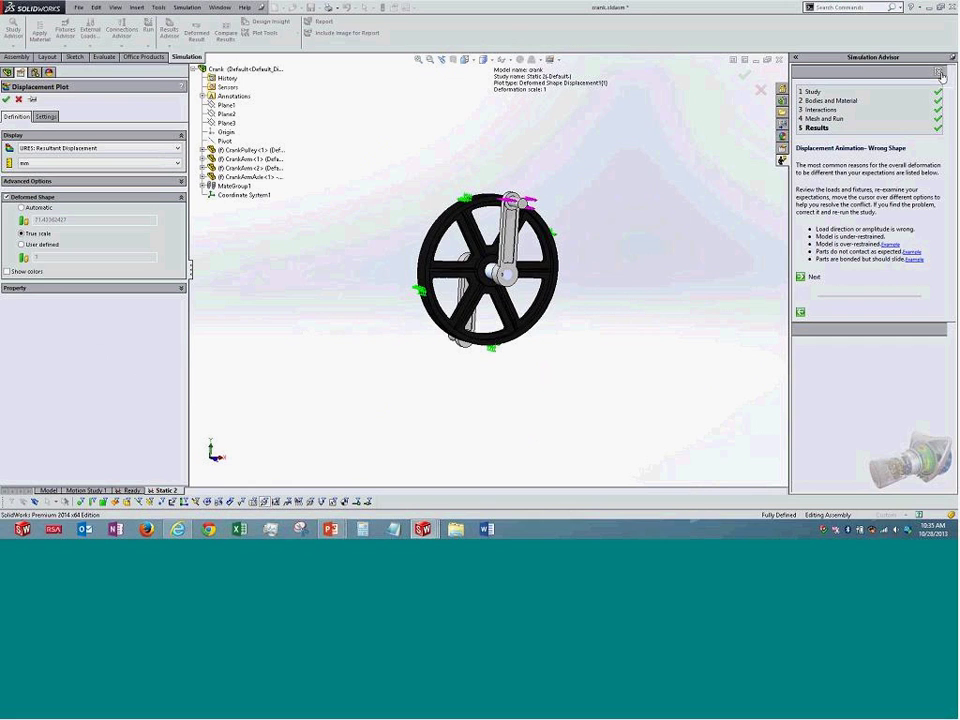
key(Return)
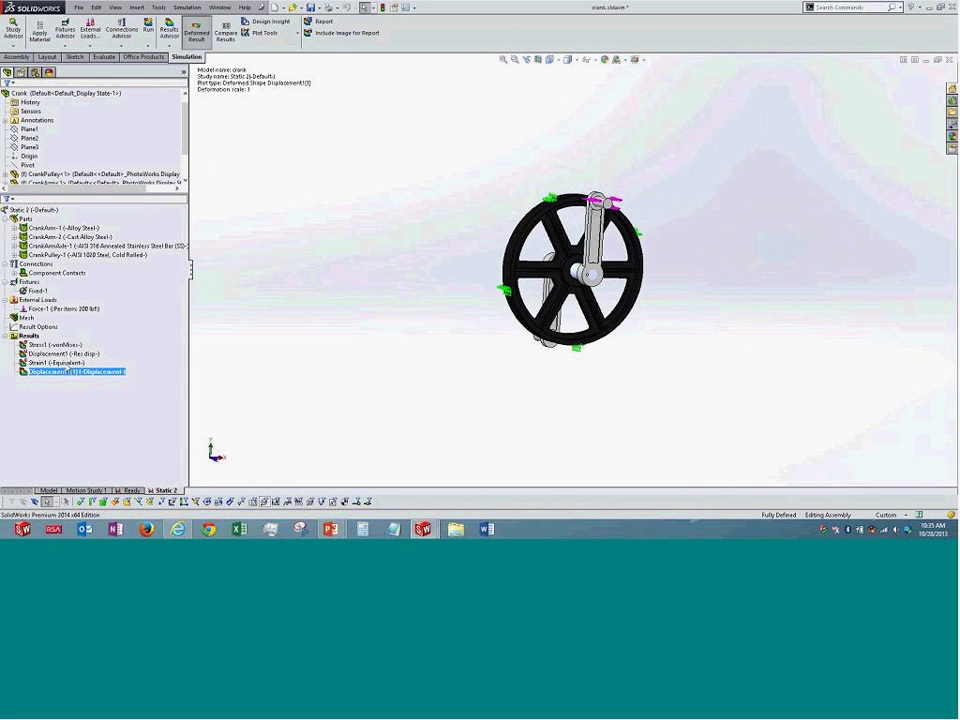
click(84, 353)
Change the Displacement1 plot definition to show deformation at true scale
right_click(84, 353)
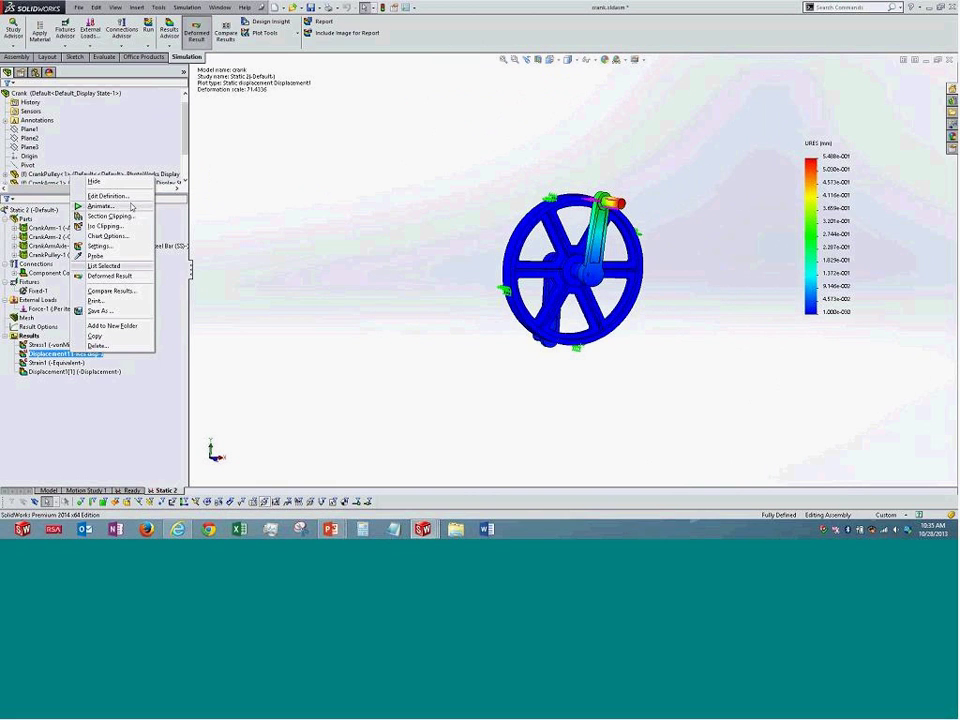
click(131, 195)
click(38, 234)
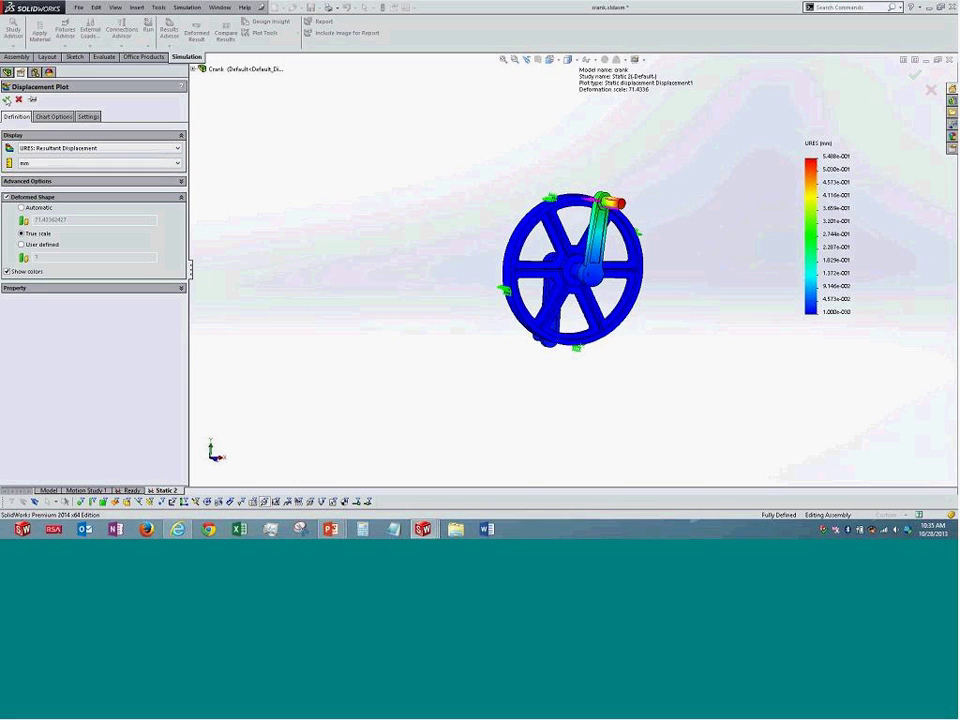
click(7, 100)
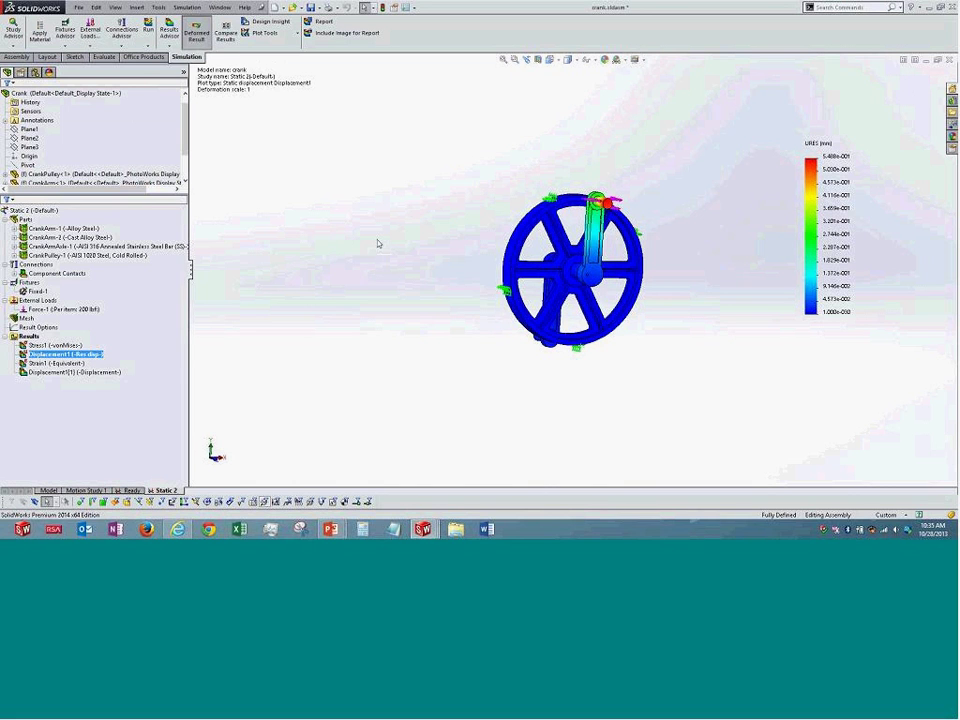
From the front view, animate the true-scale Displacement1 deformation and orbit the model in 3D
key(ctrl+1)
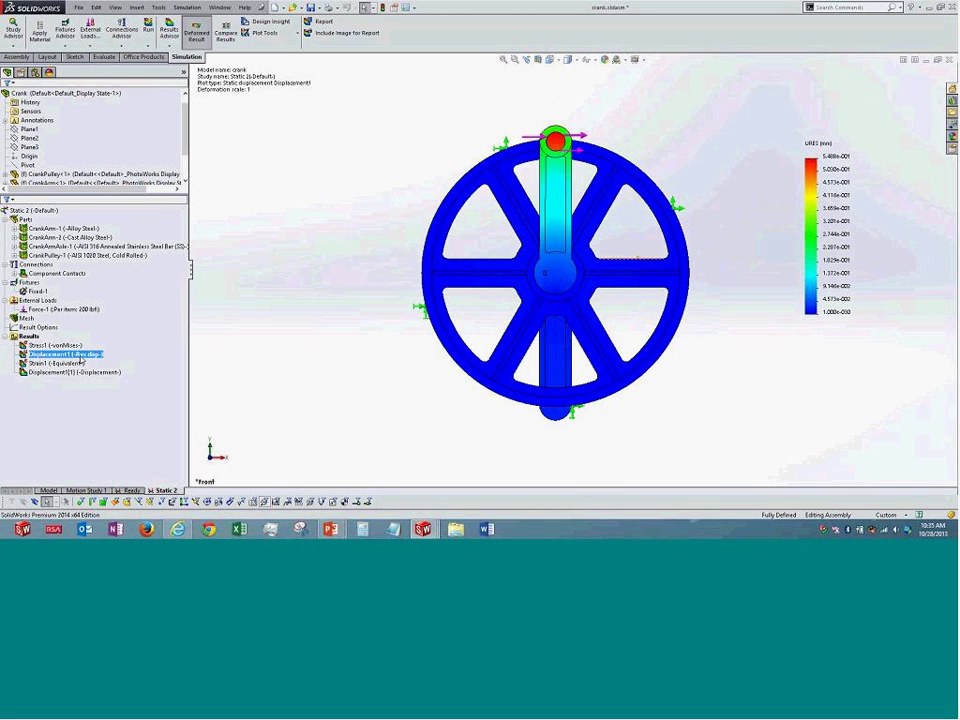
right_click(80, 356)
click(111, 208)
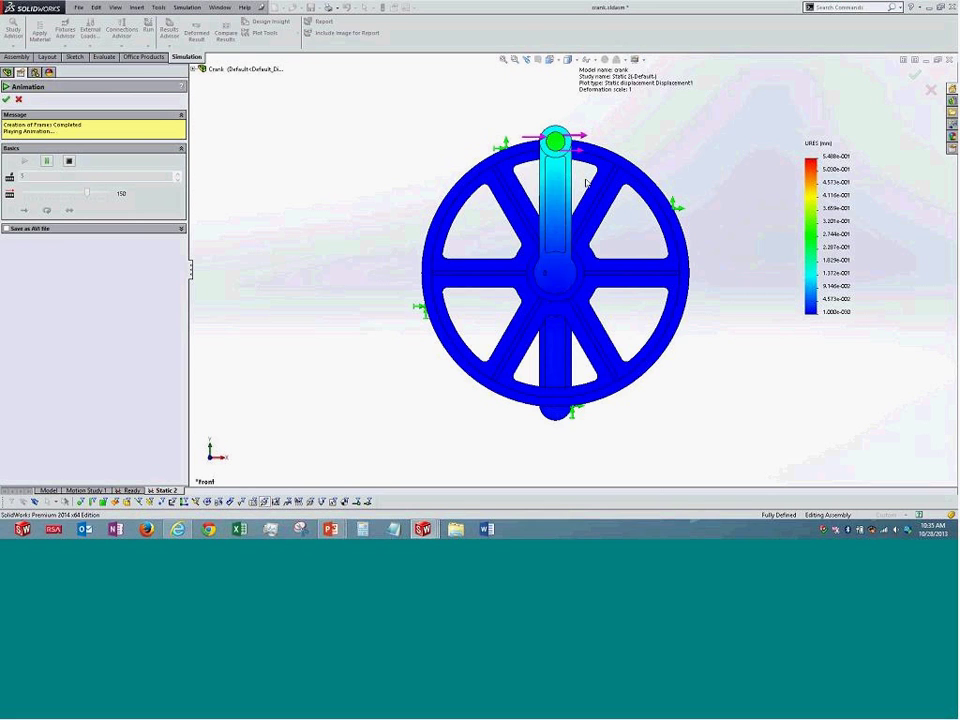
middle_drag(591, 212, 660, 278)
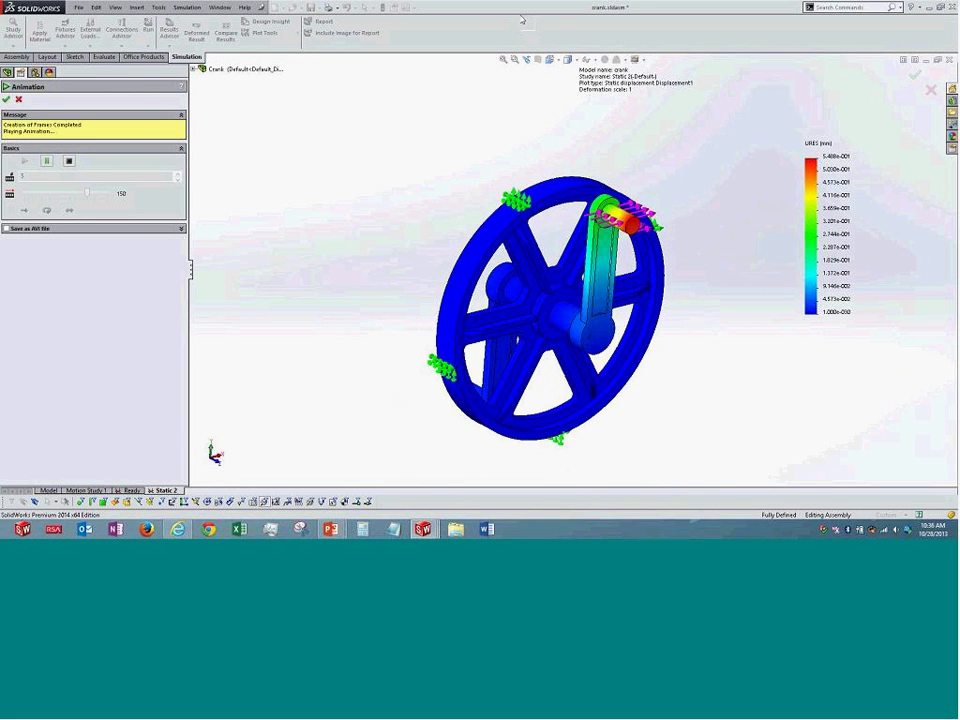
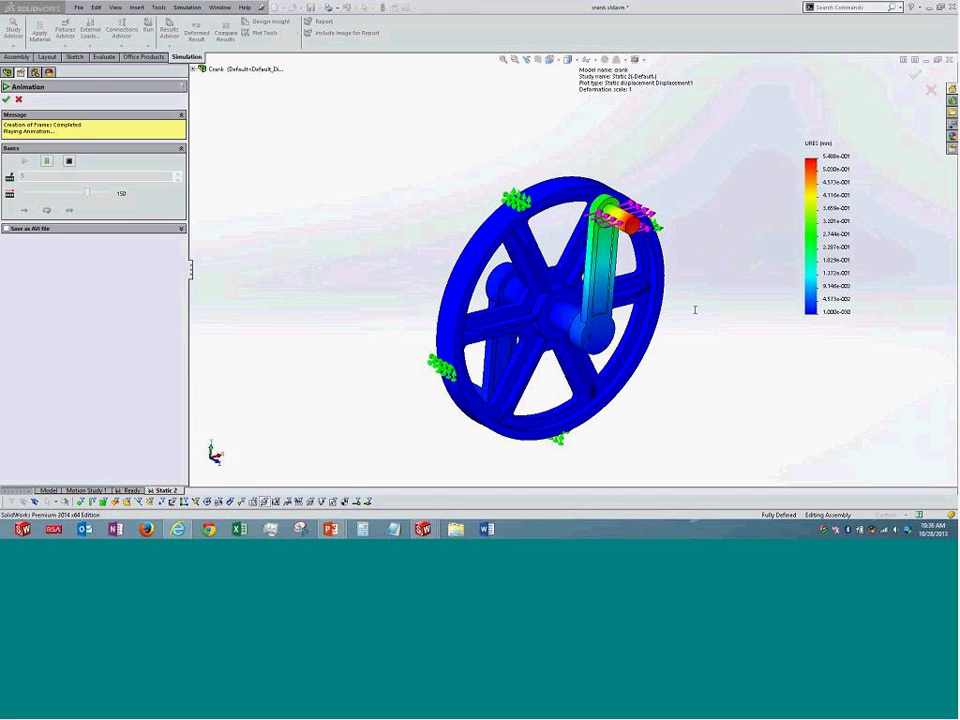
Stop the deformation animation and expand Component Contacts to reveal the bonded Global Contact
click(19, 100)
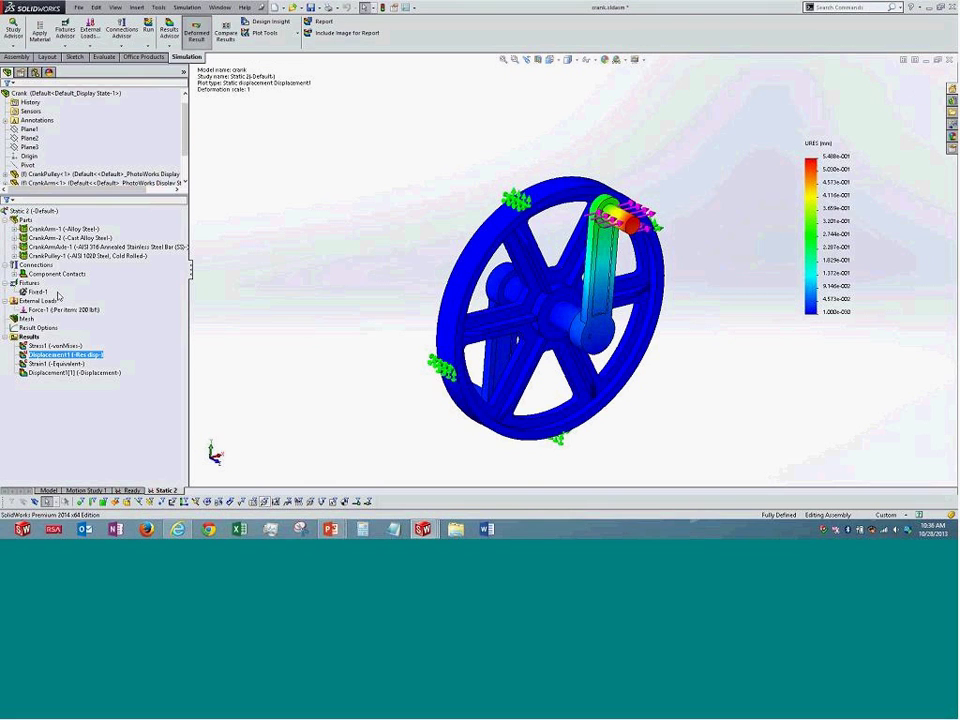
double_click(57, 274)
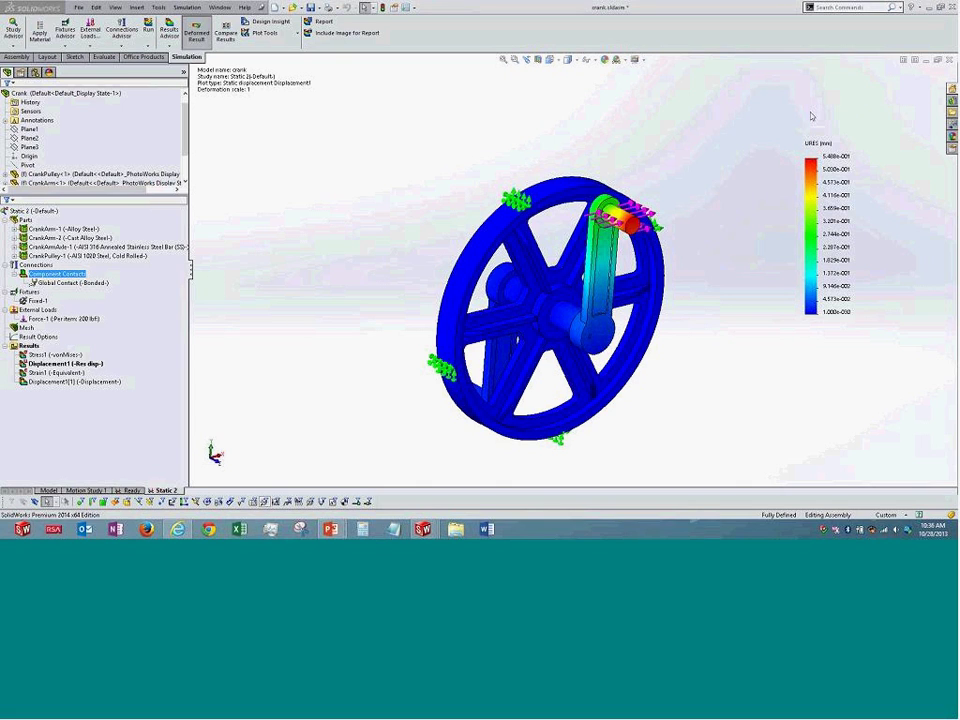
Confirm the Global Contact definition stays Bonded, then hide the Displacement1 result plot
right_click(57, 274)
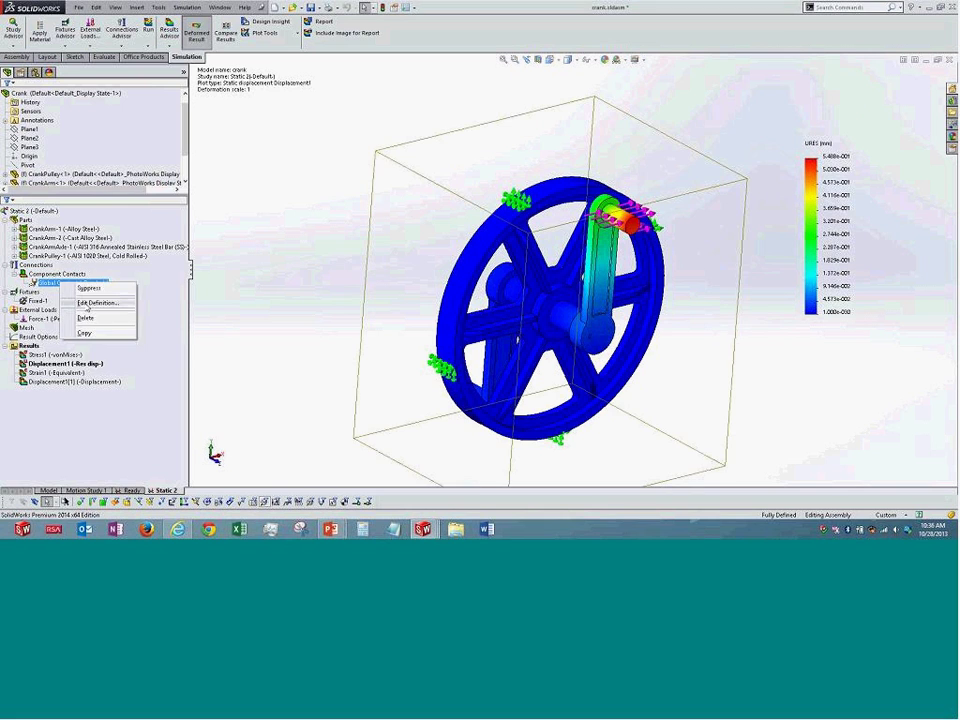
click(105, 301)
middle_drag(326, 276, 290, 252)
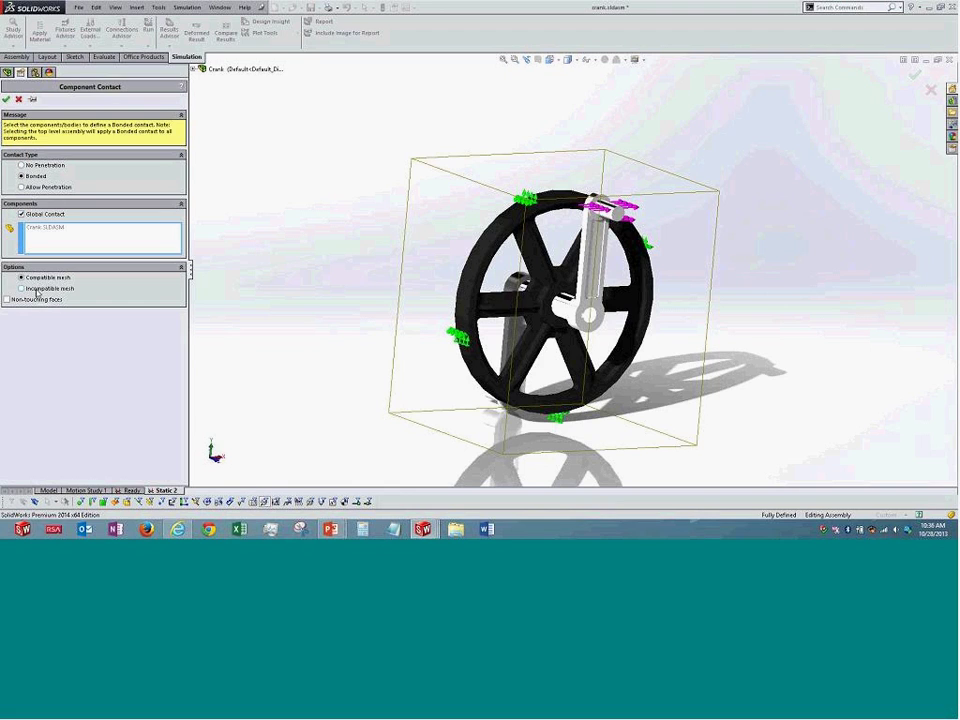
click(6, 99)
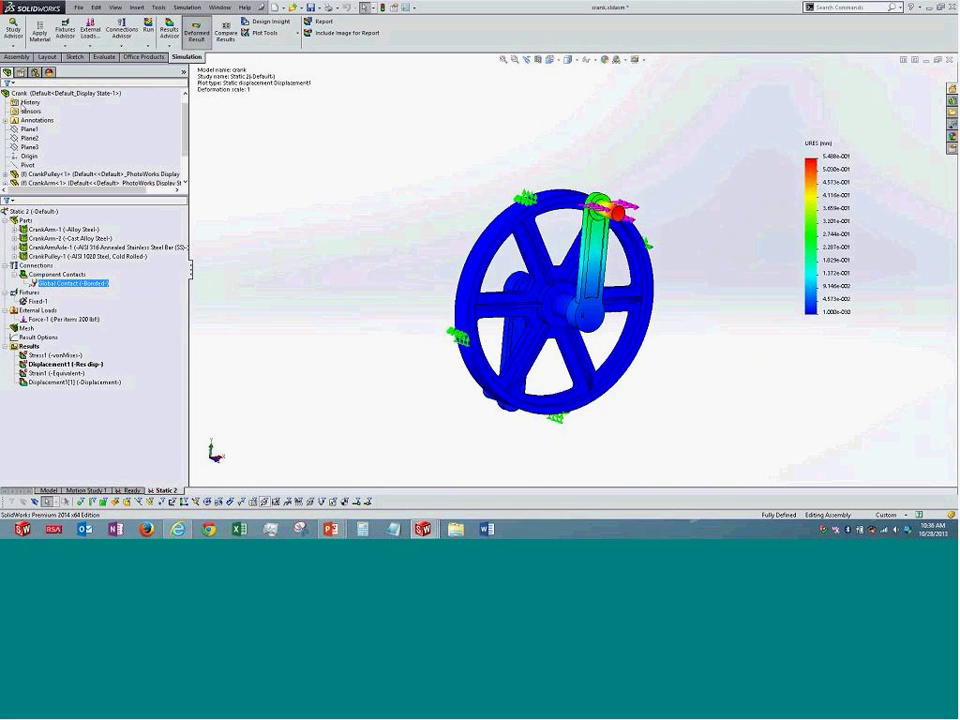
right_click(66, 364)
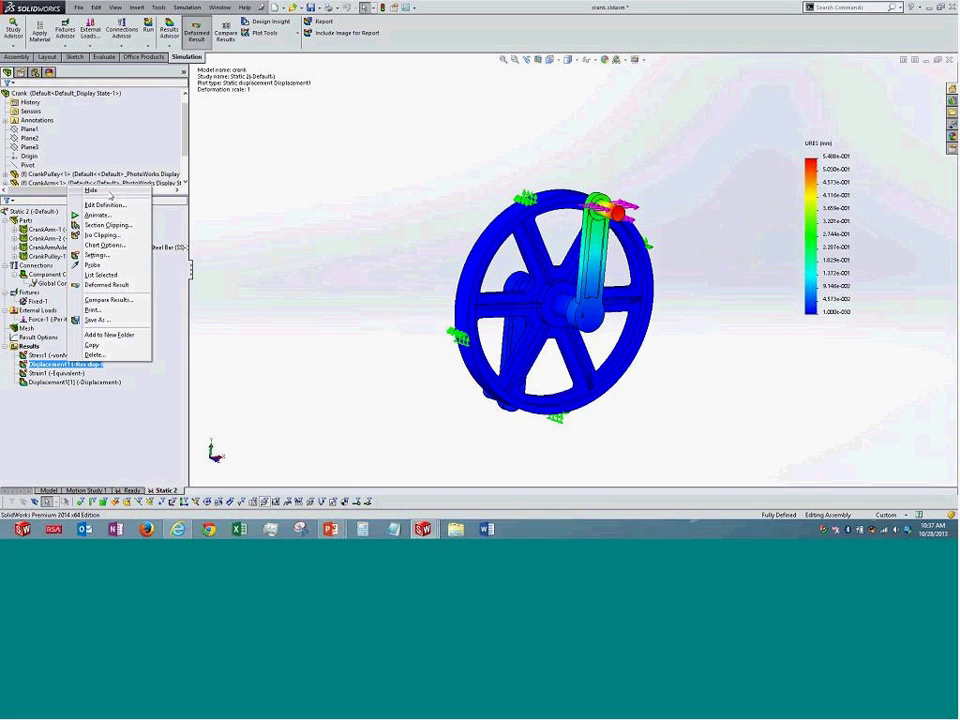
click(91, 189)
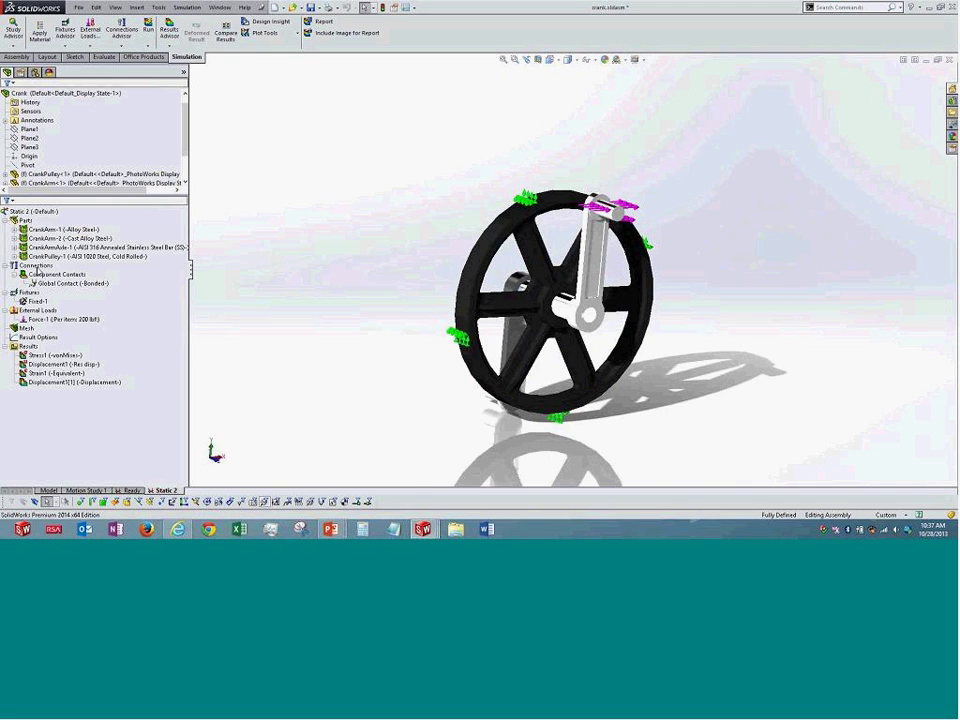
Add a new Contact Set under Connections and set its type to Bonded
right_click(35, 266)
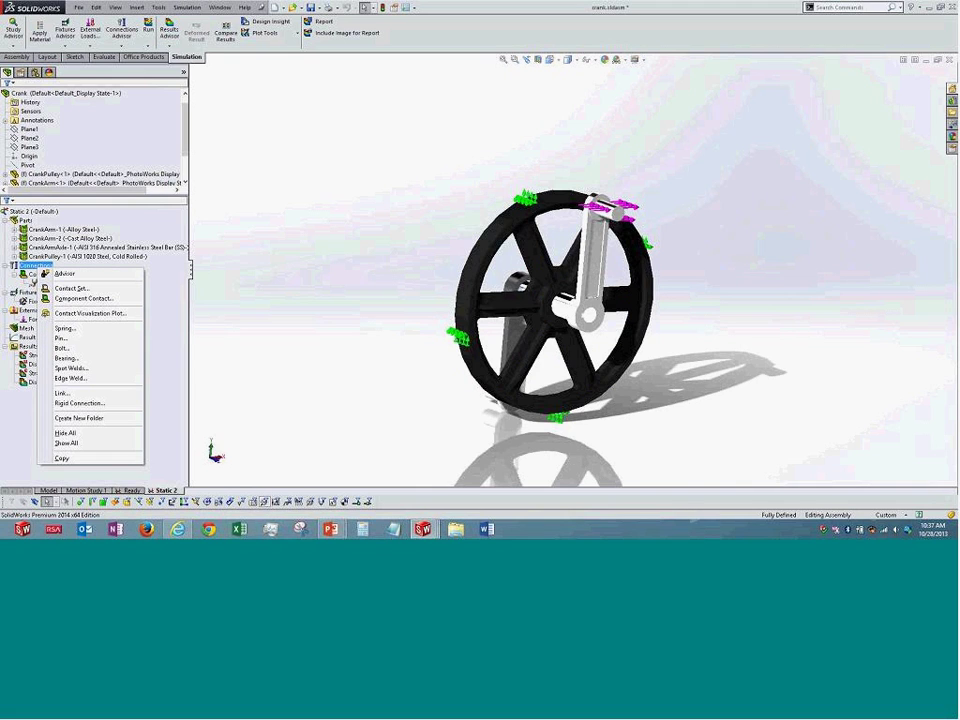
click(68, 288)
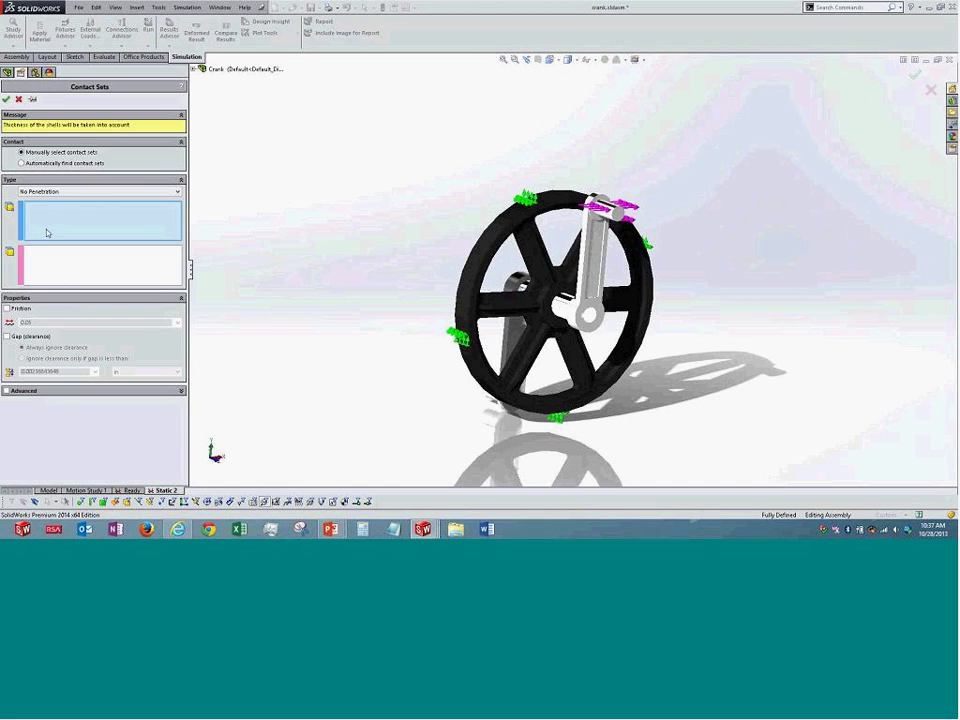
click(66, 192)
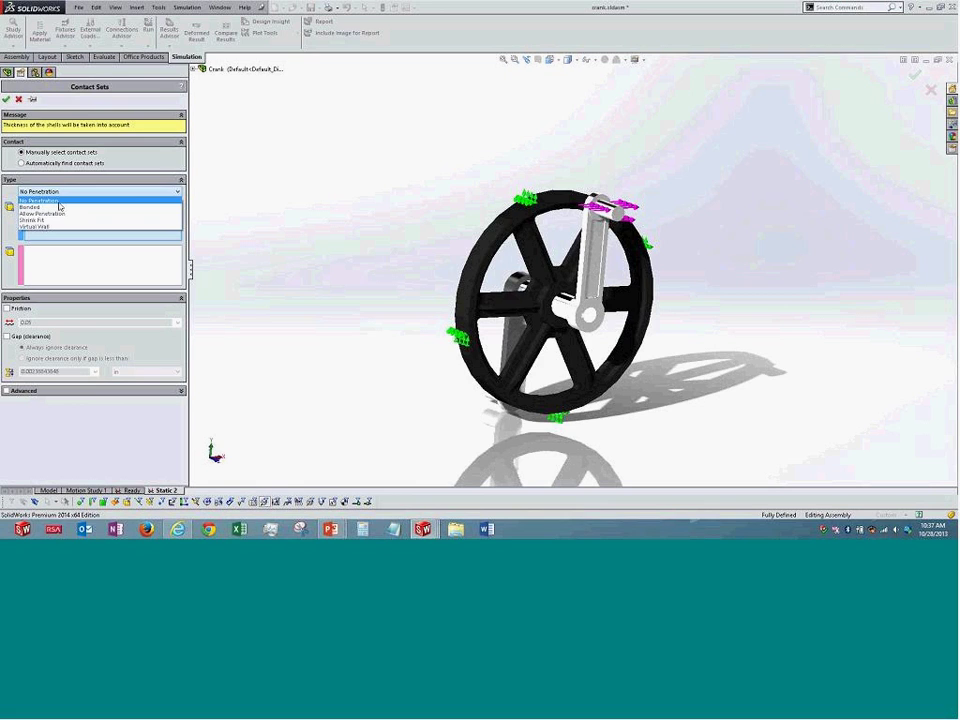
click(59, 202)
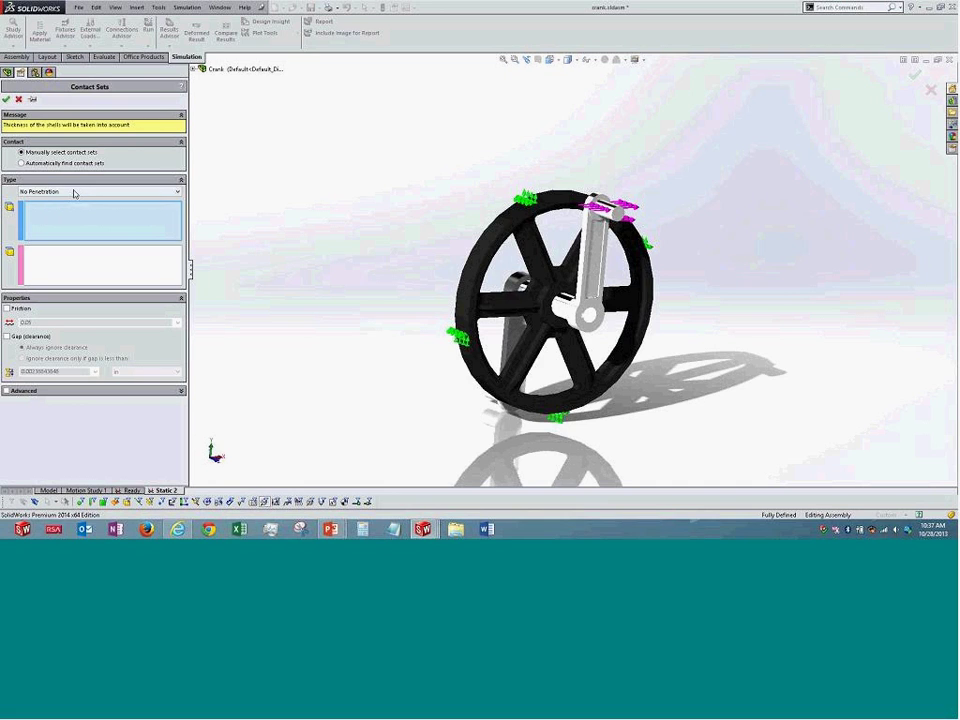
click(73, 192)
click(79, 208)
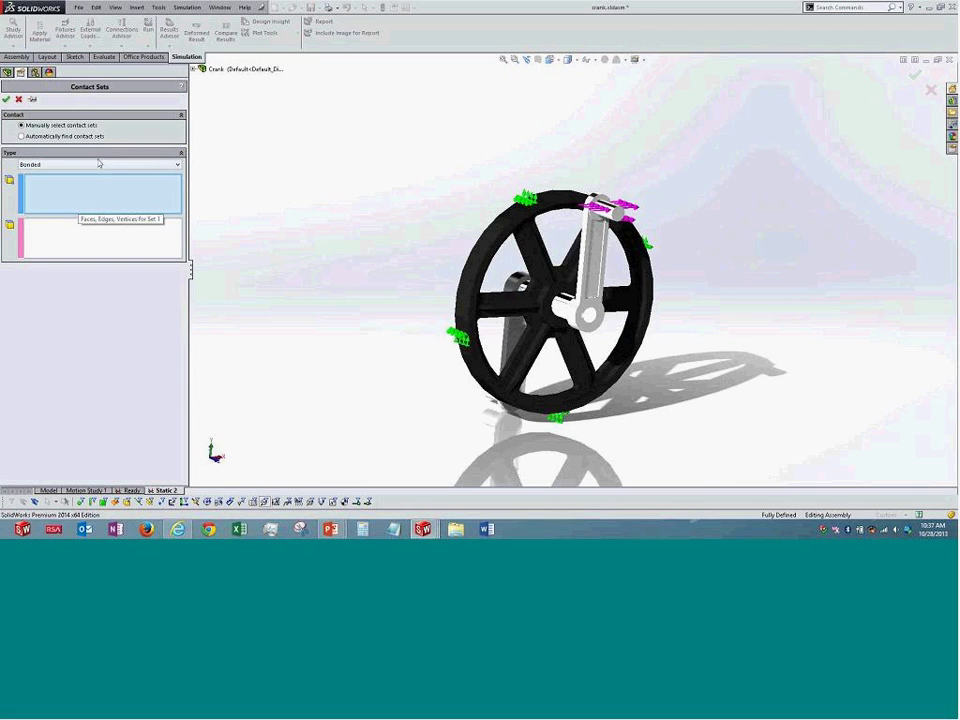
middle_drag(409, 272, 360, 219)
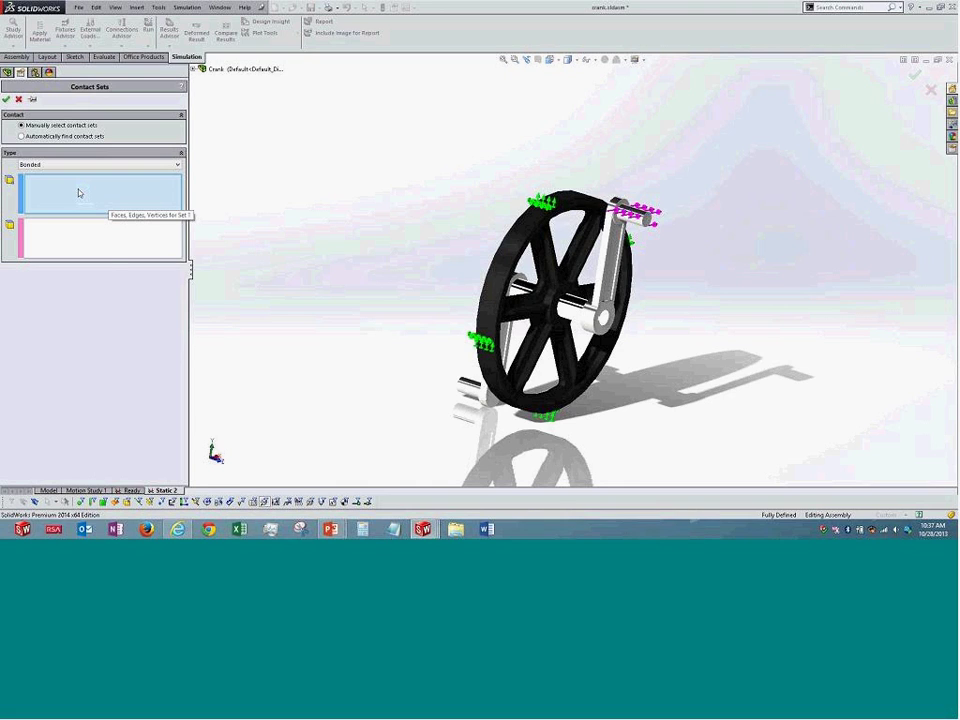
Hide the pulley hub and pick the CrankArmAxle split-line face for Set 1
click(67, 244)
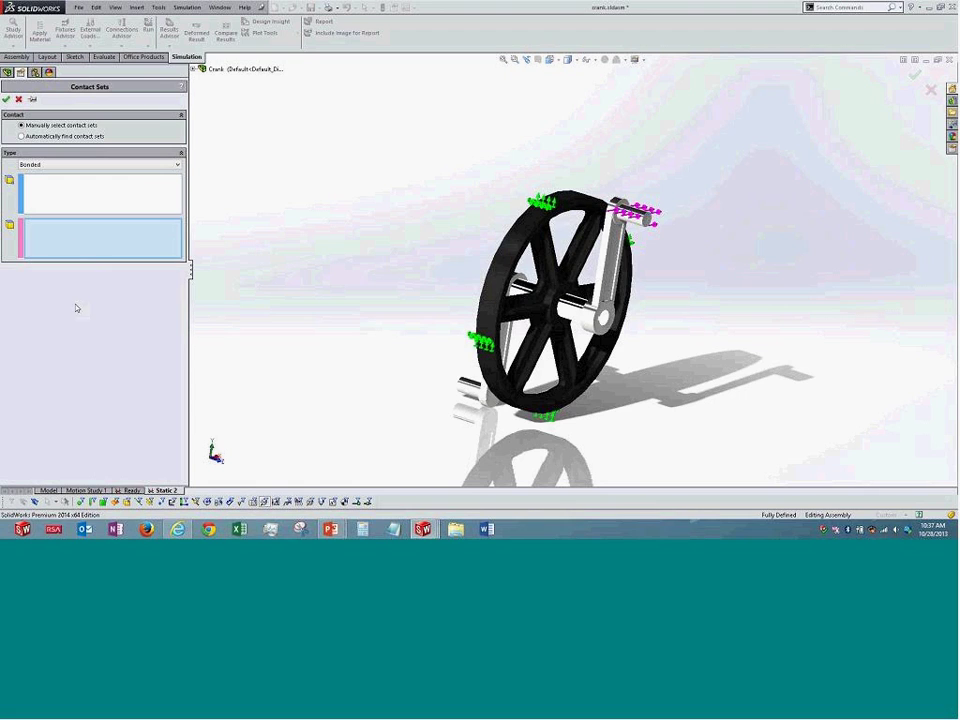
click(79, 200)
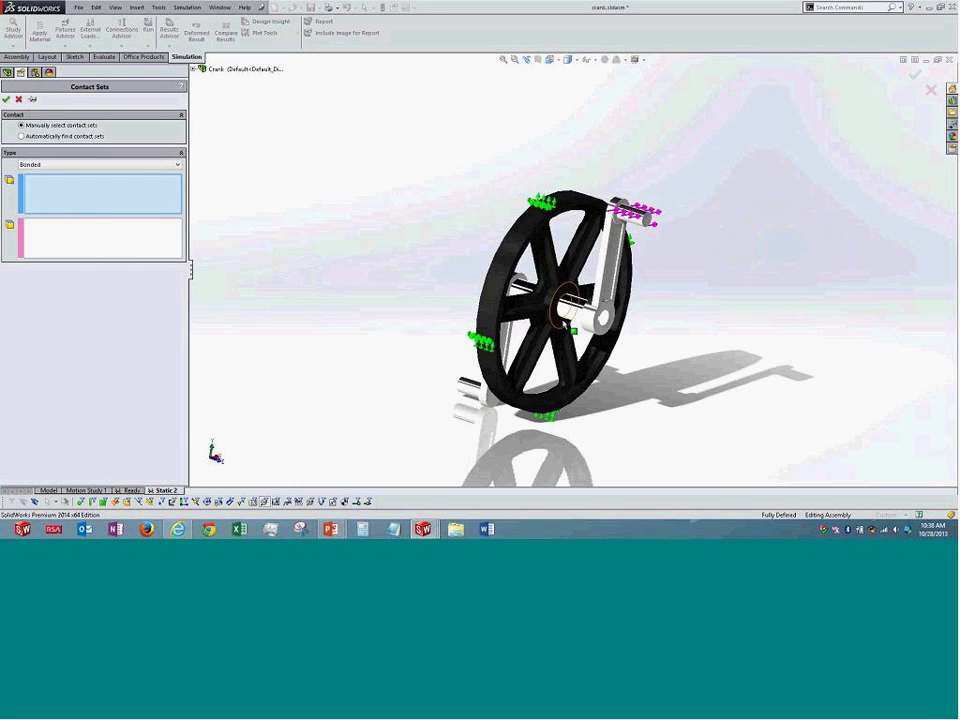
scroll(565, 262, down, 5)
scroll(566, 262, down, 3)
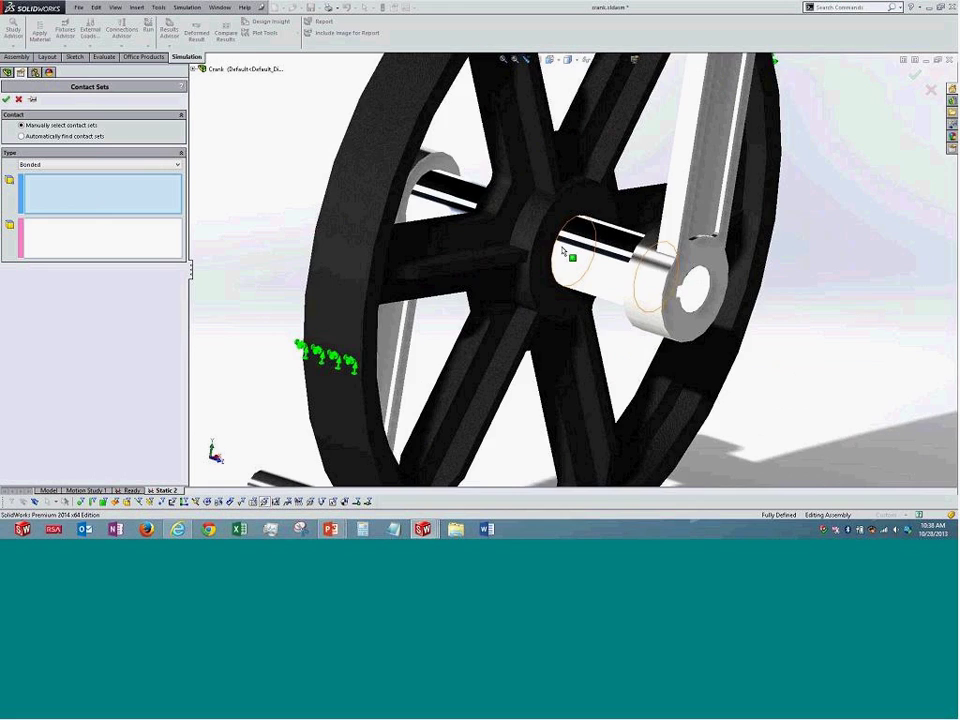
scroll(533, 230, down, 3)
scroll(533, 230, down, 2)
scroll(548, 237, up, 2)
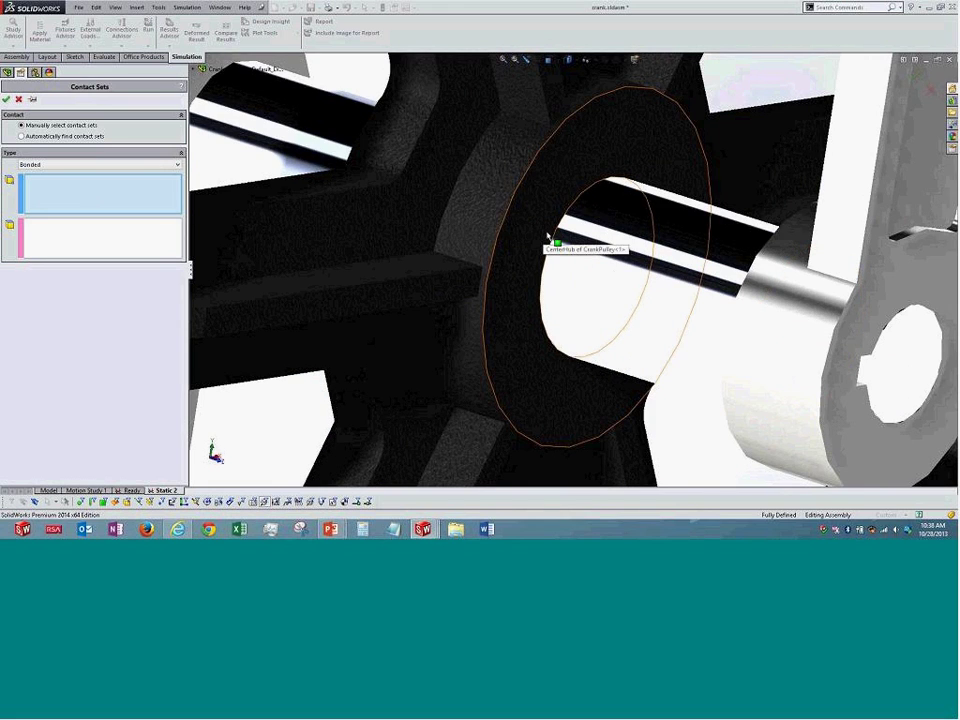
right_click(540, 229)
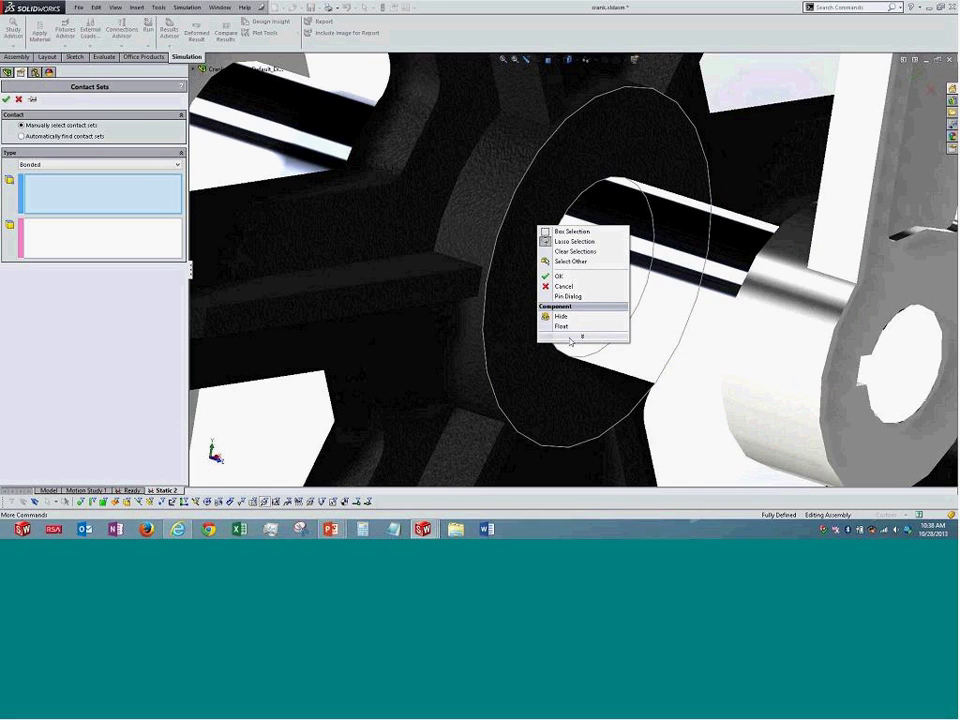
mouse_move(572, 337)
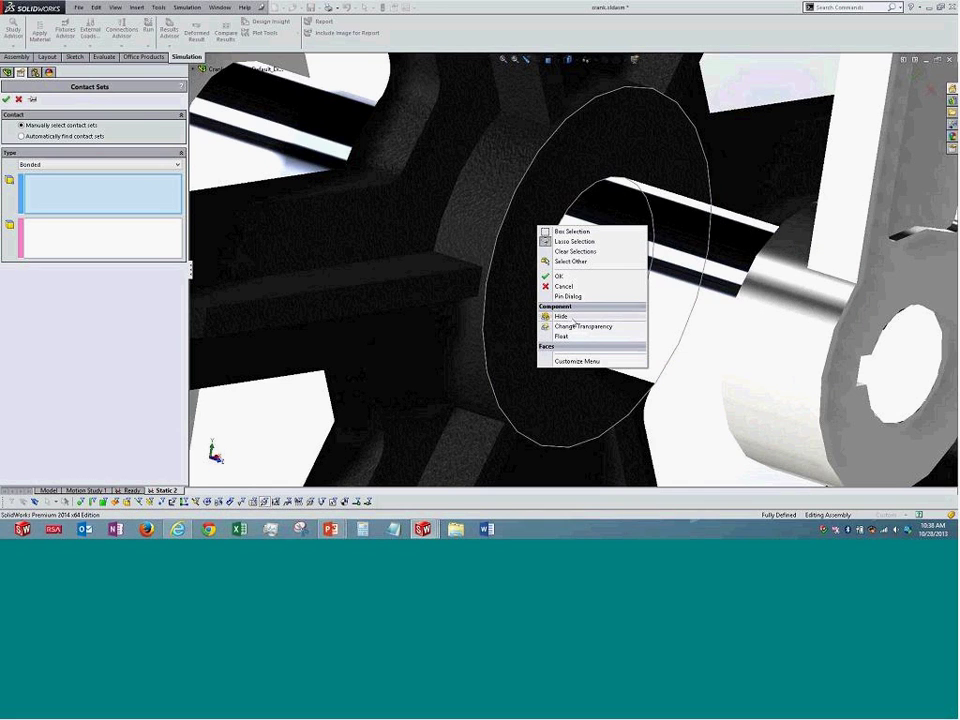
click(572, 317)
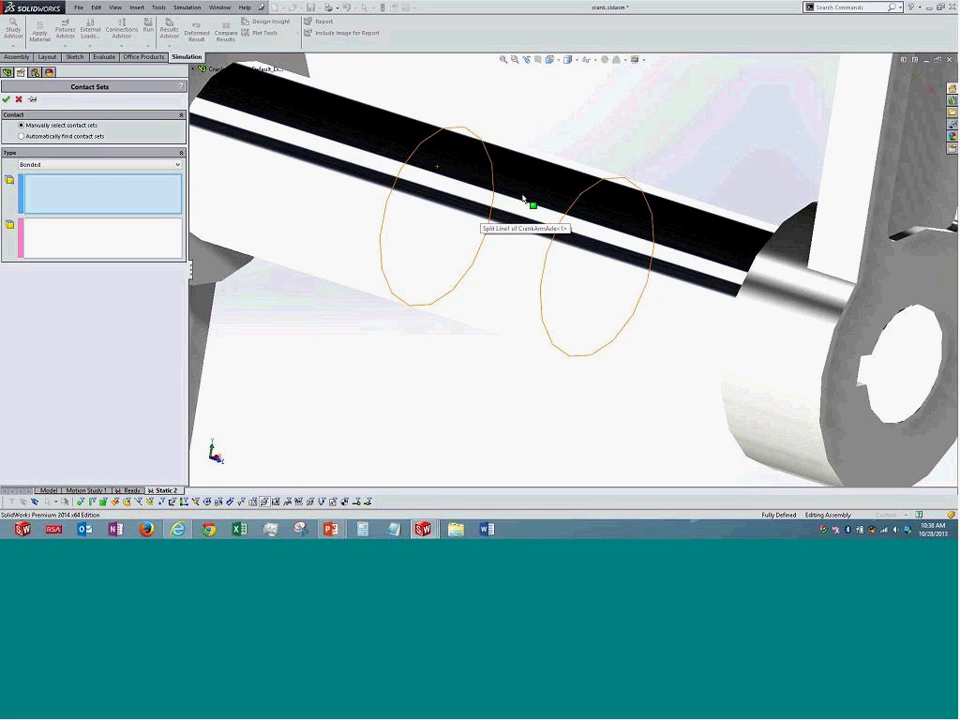
click(528, 203)
scroll(520, 382, up, 2)
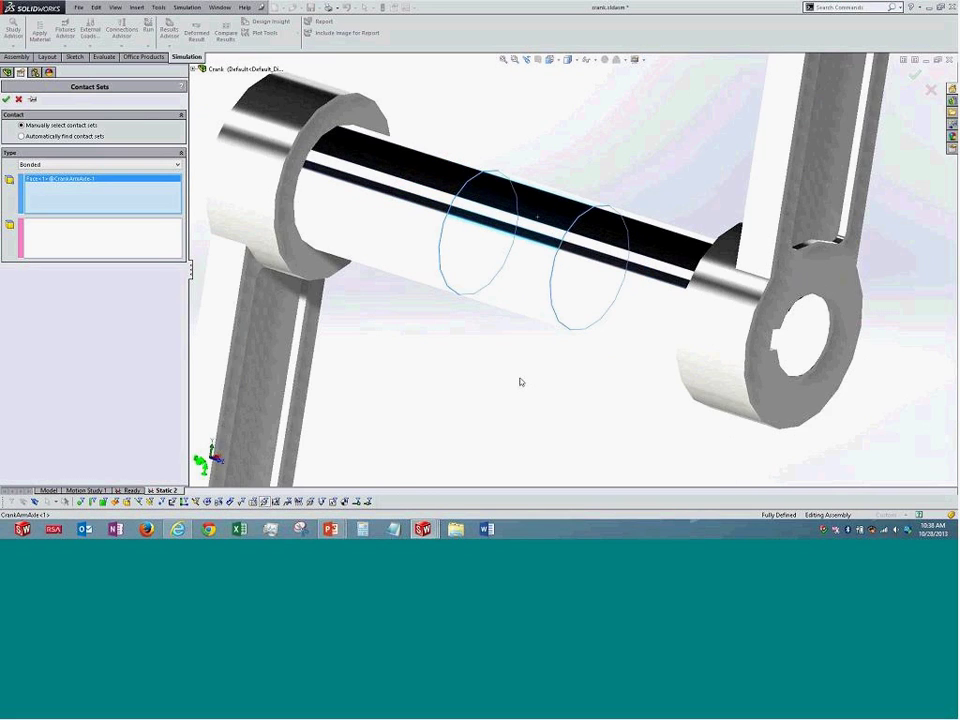
scroll(520, 382, up, 5)
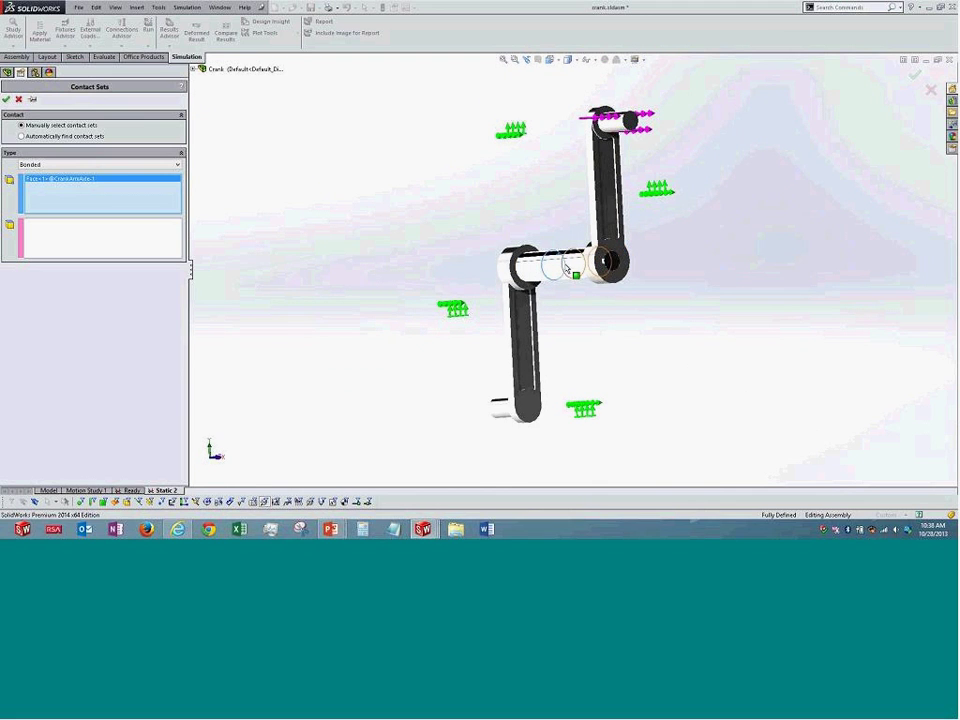
Hide the CrankArmAxle part and show the CrankPulley part again
right_click(566, 268)
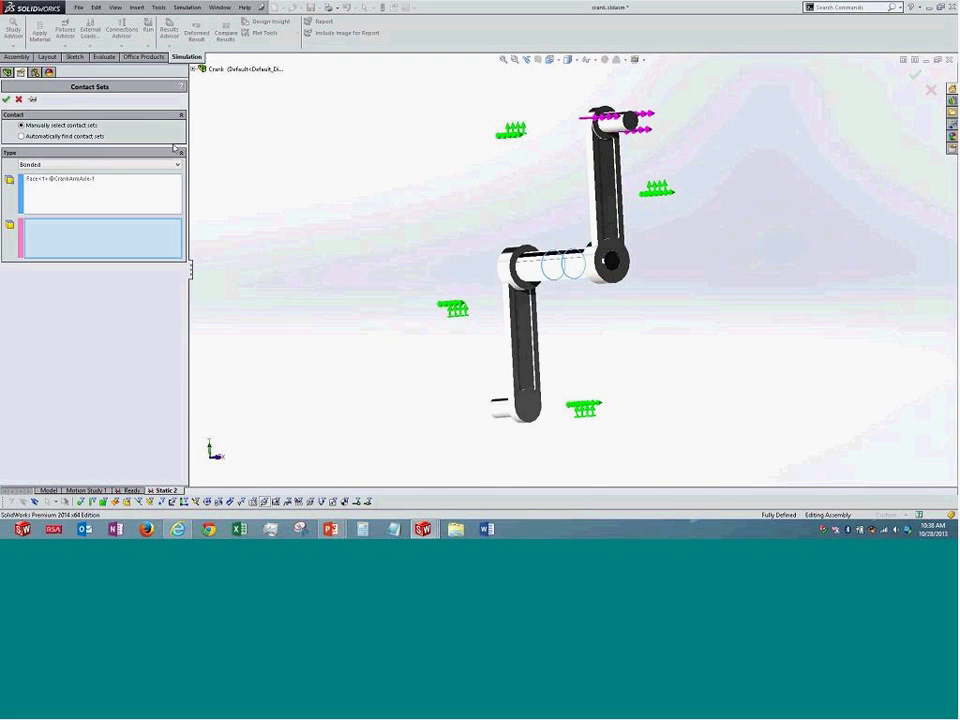
click(199, 71)
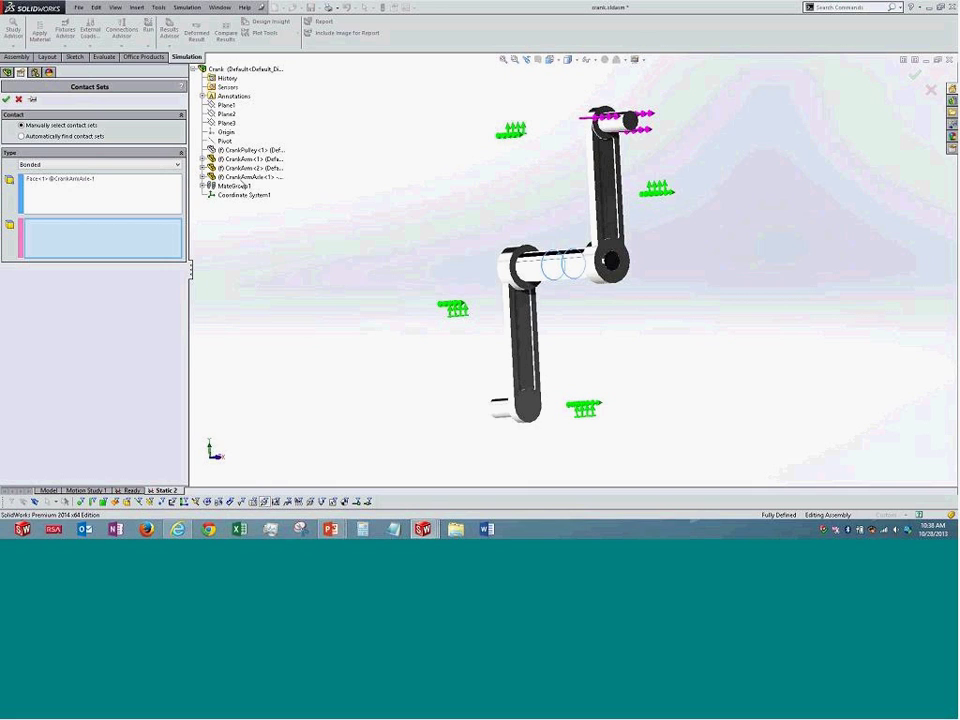
right_click(250, 178)
click(266, 200)
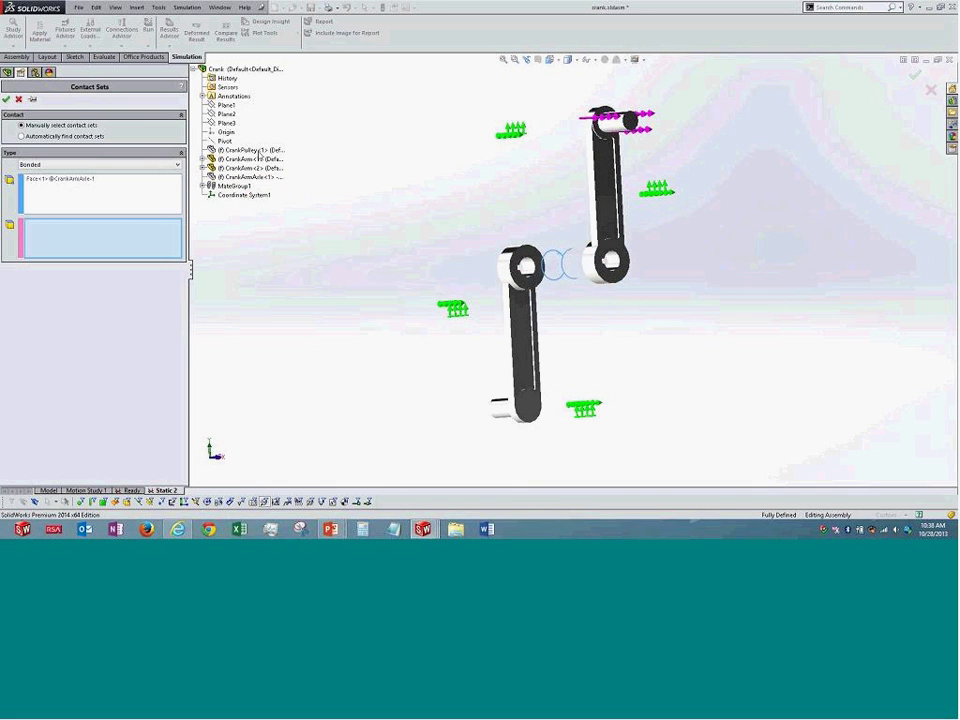
right_click(259, 155)
click(268, 167)
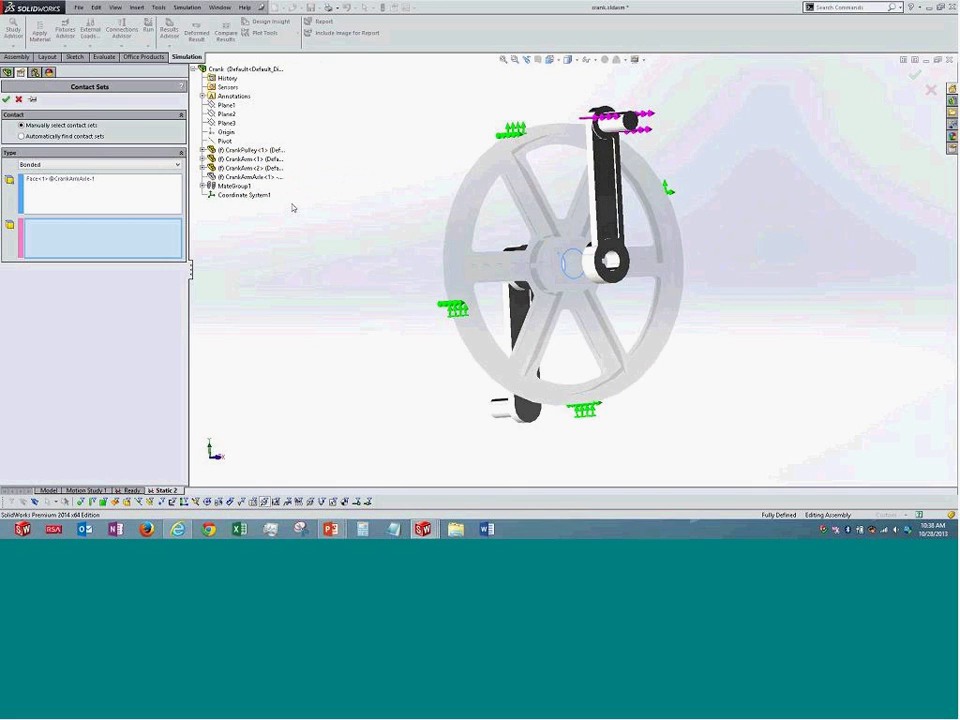
Pick the CrankPulley hub's bore face for Set 2 and create the bonded contact set
middle_drag(437, 285, 516, 295)
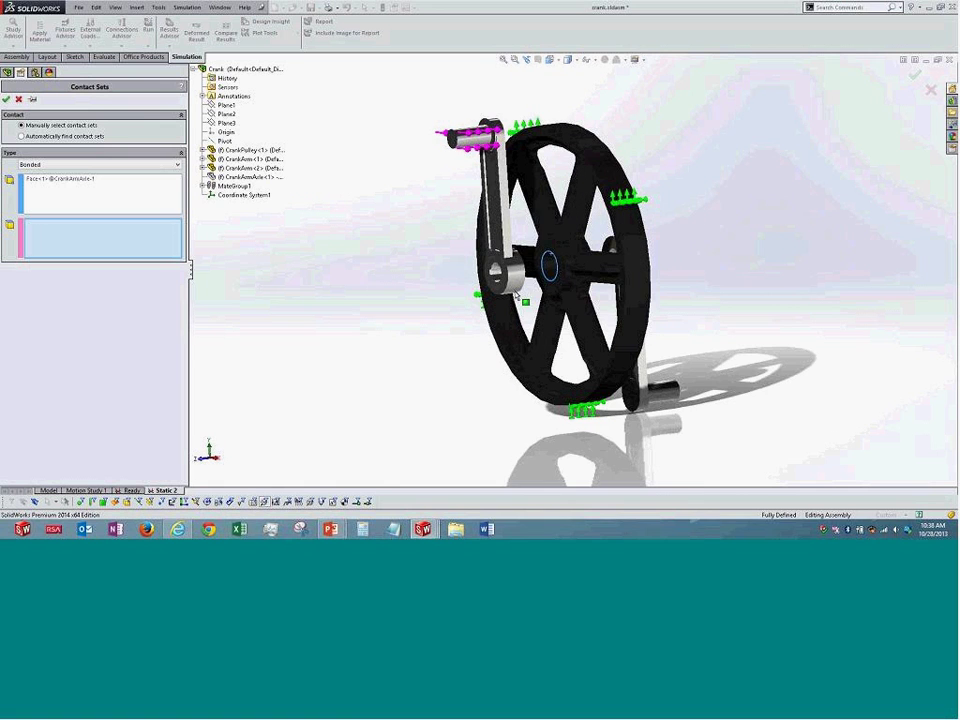
scroll(516, 295, up, 3)
click(560, 250)
middle_drag(351, 284, 446, 264)
key(f)
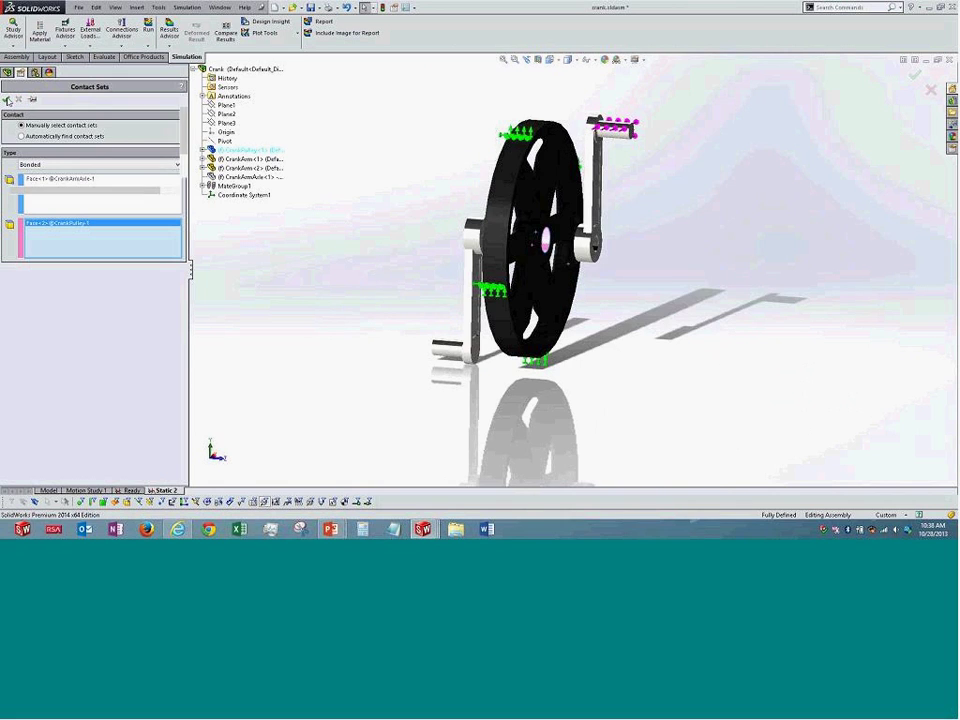
click(8, 100)
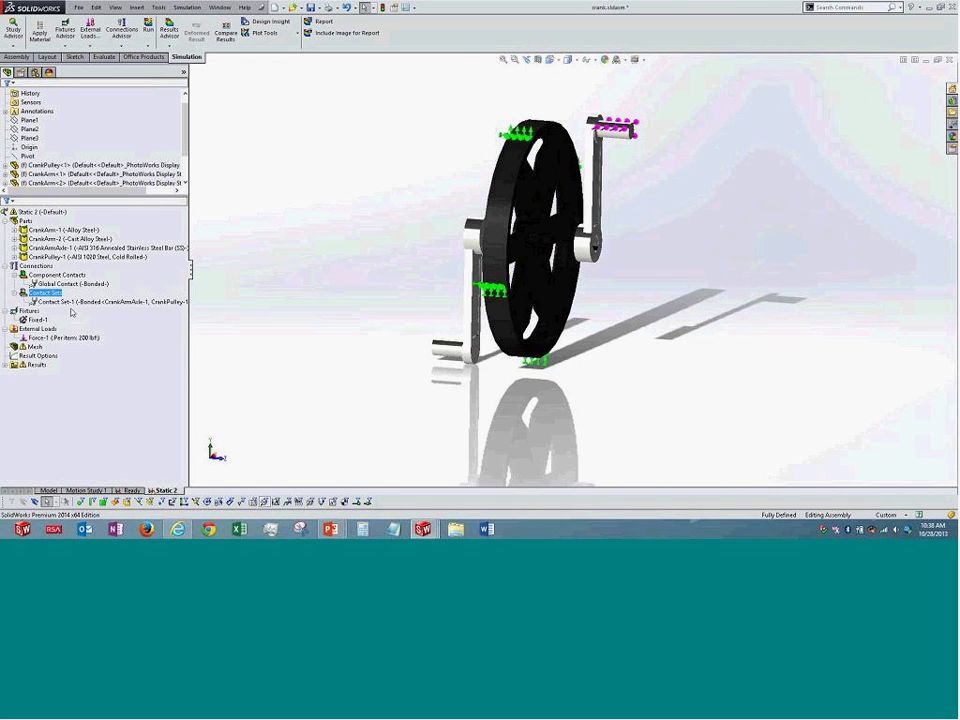
Reopen Contact Set-1 and try the No Penetration and Shrink Fit types before closing it
right_click(80, 302)
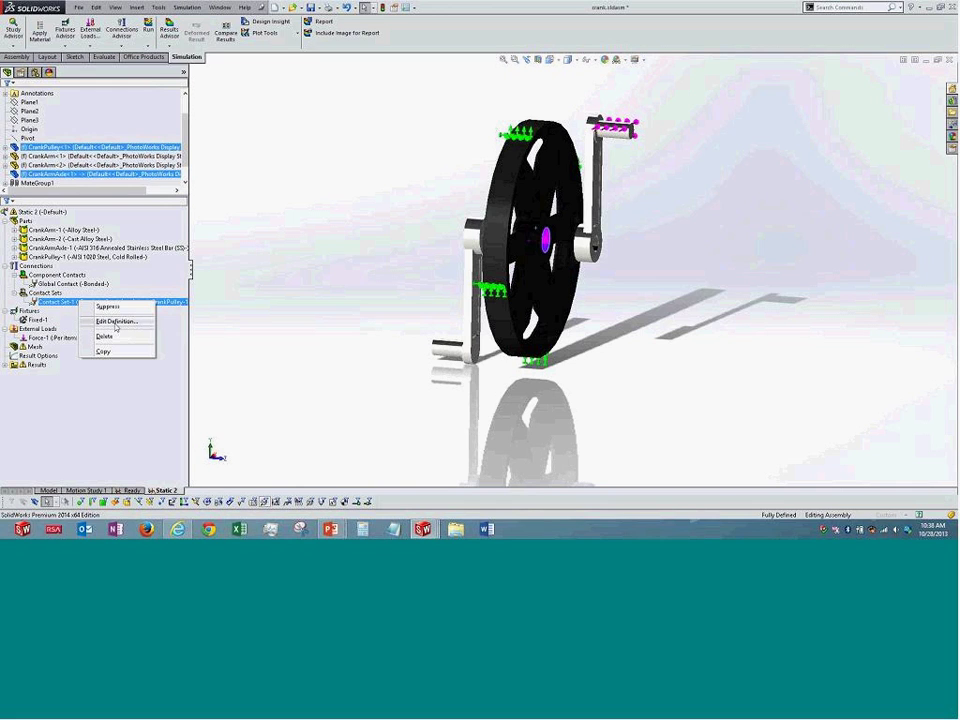
click(116, 323)
click(60, 128)
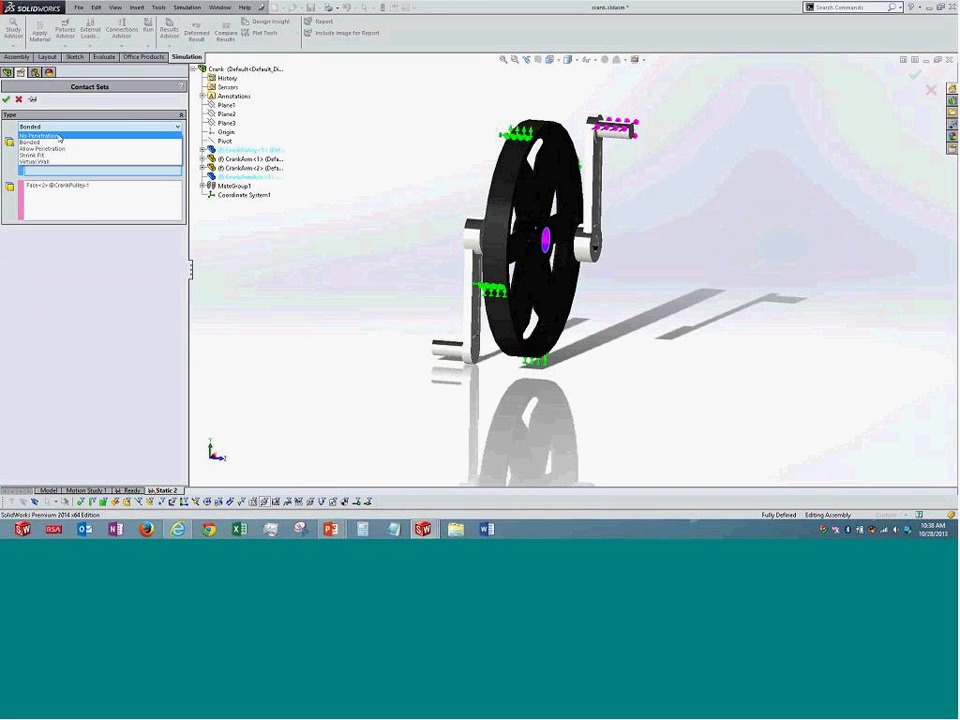
click(60, 137)
click(60, 153)
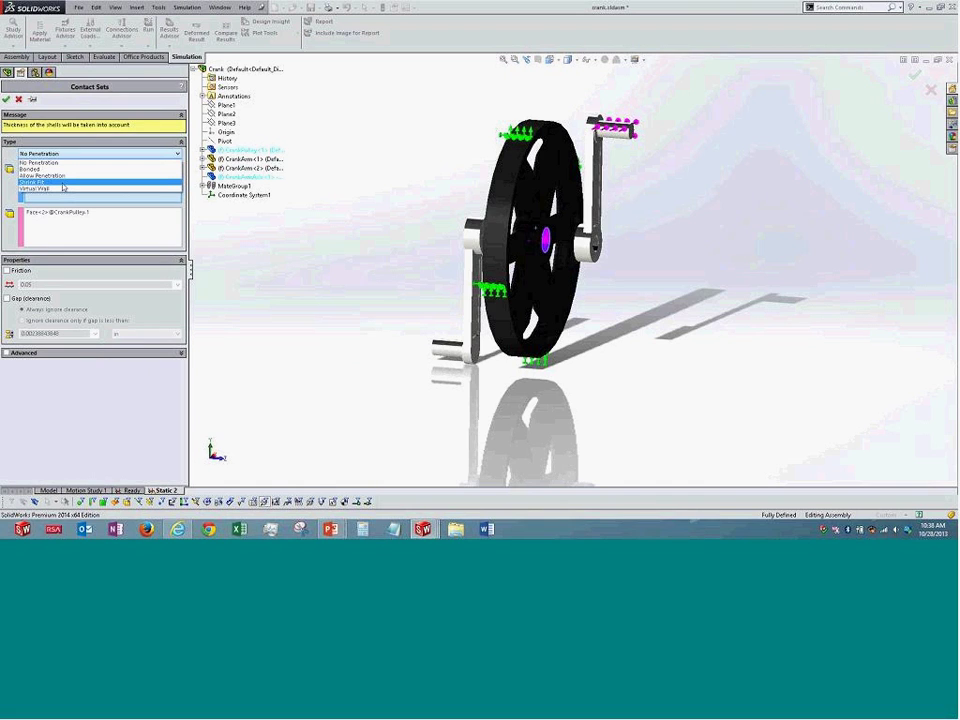
click(62, 183)
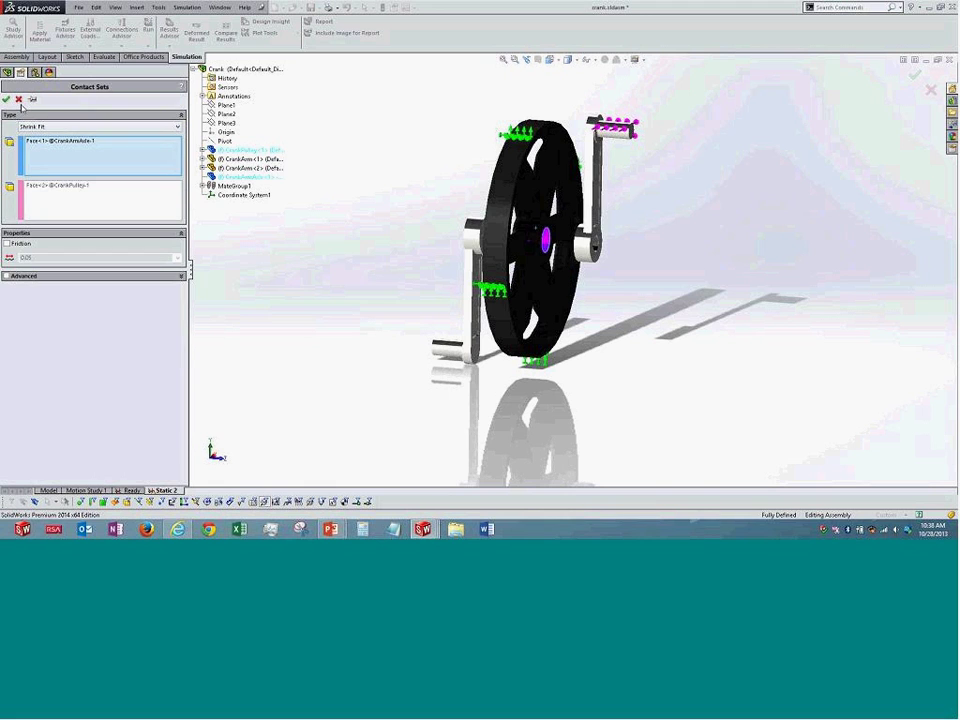
click(7, 99)
Delete Contact Set-1 and confirm the deletion
right_click(160, 302)
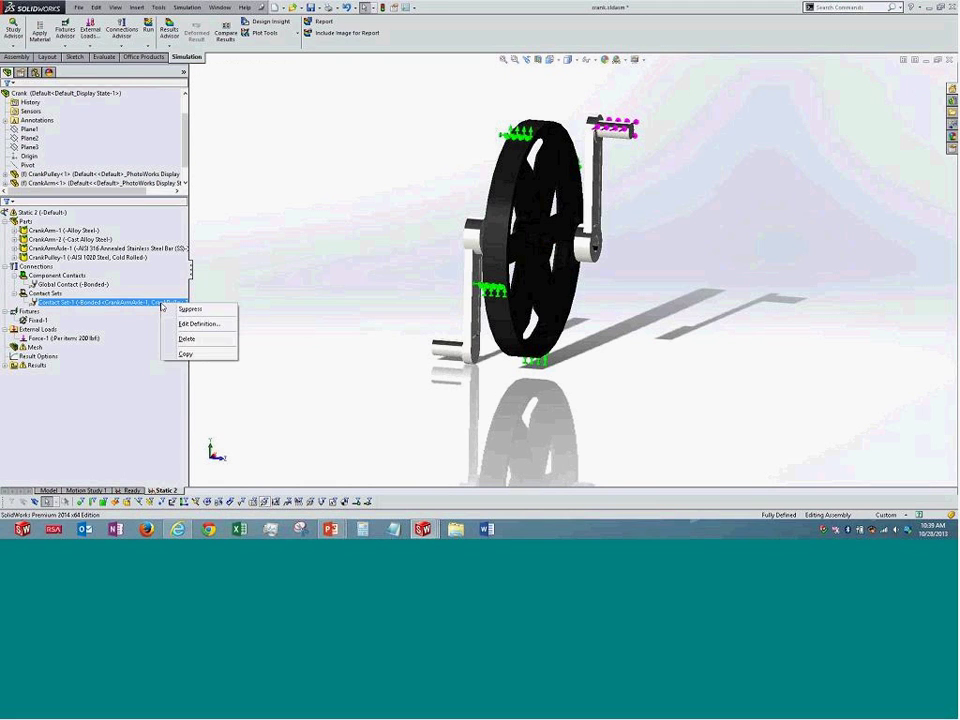
click(186, 339)
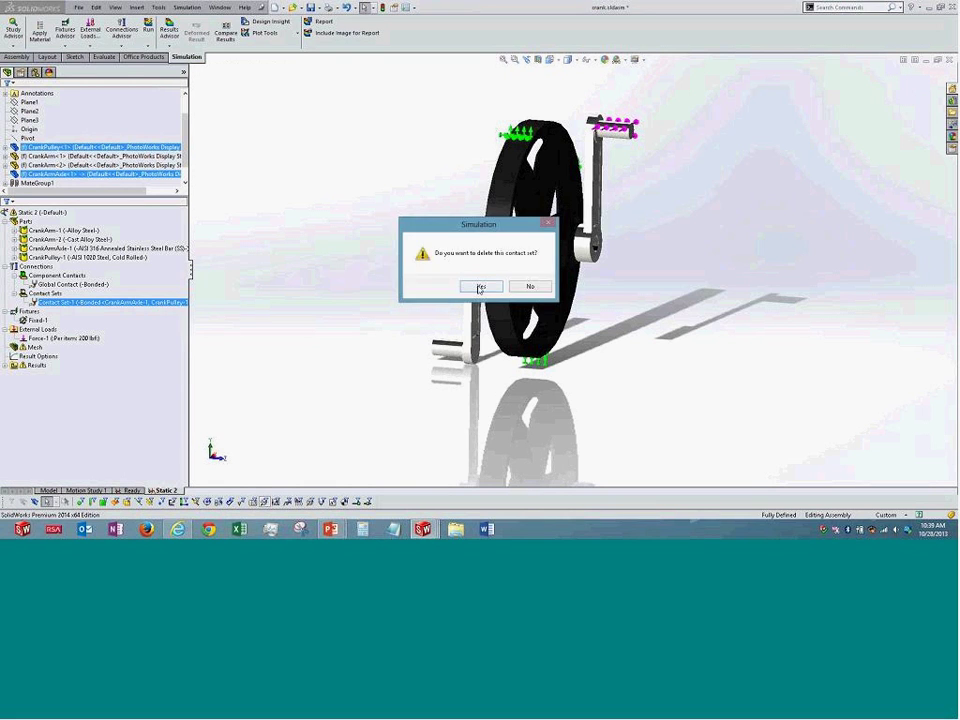
click(482, 285)
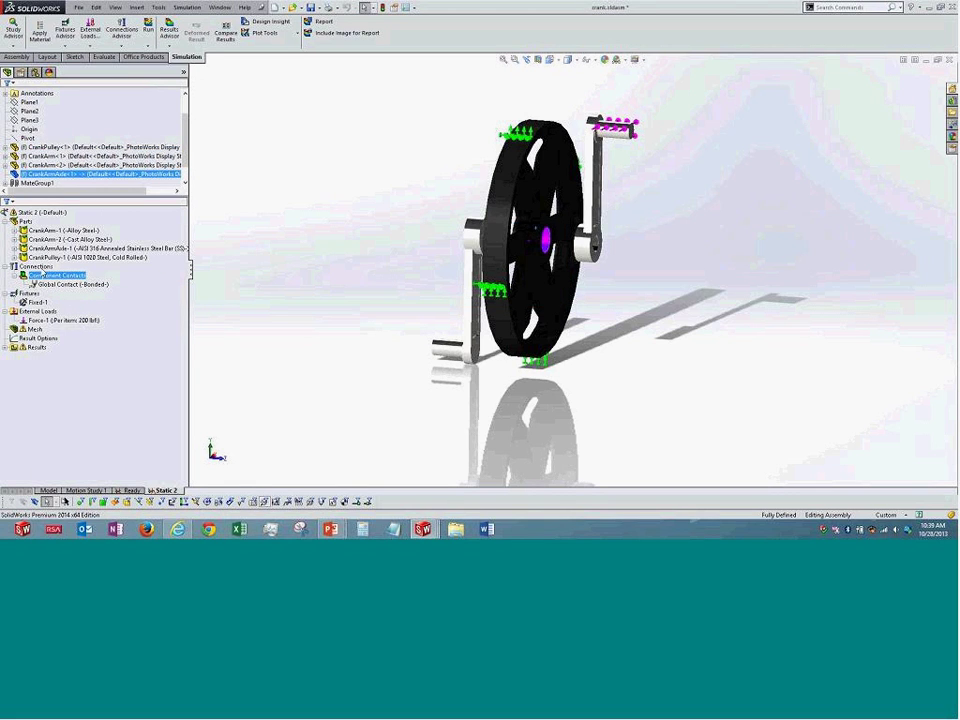
right_click(38, 267)
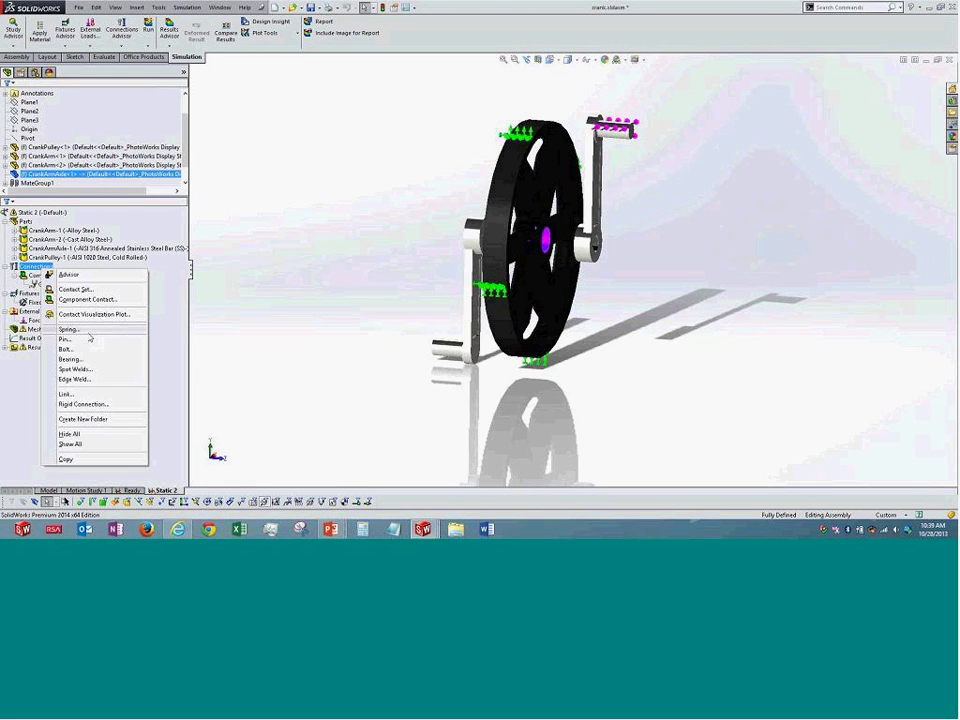
click(88, 340)
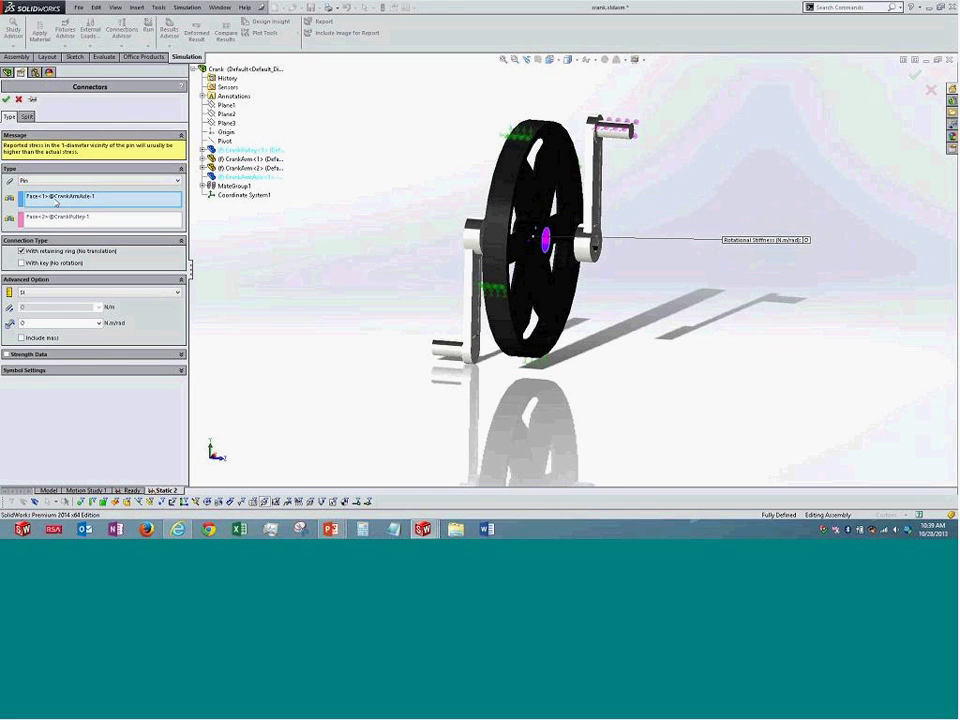
click(58, 197)
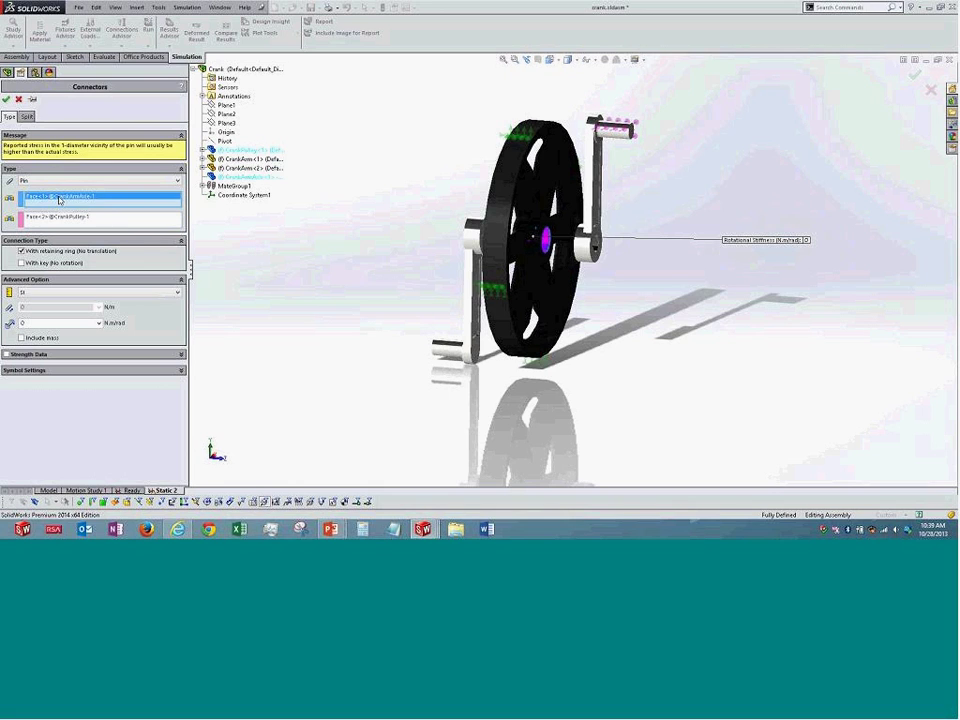
click(60, 218)
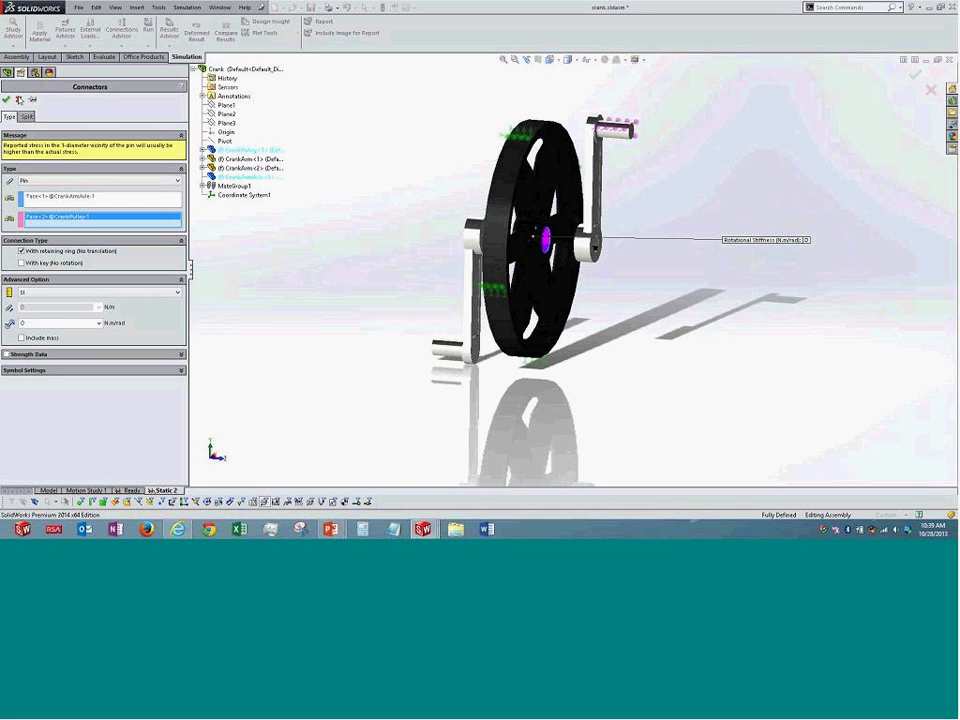
click(19, 101)
right_click(42, 267)
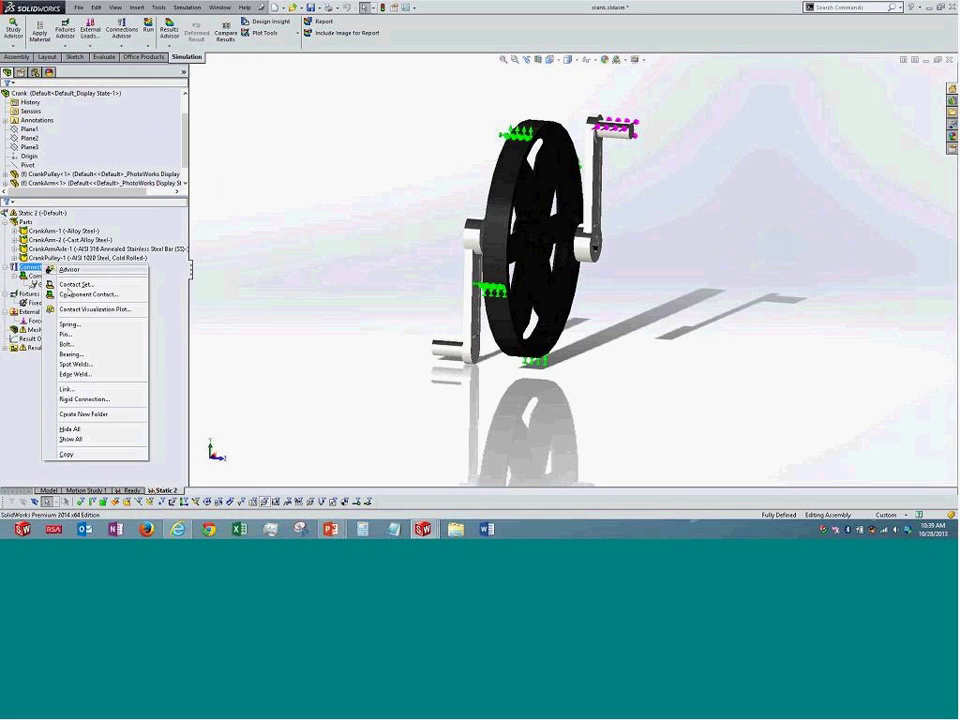
click(83, 346)
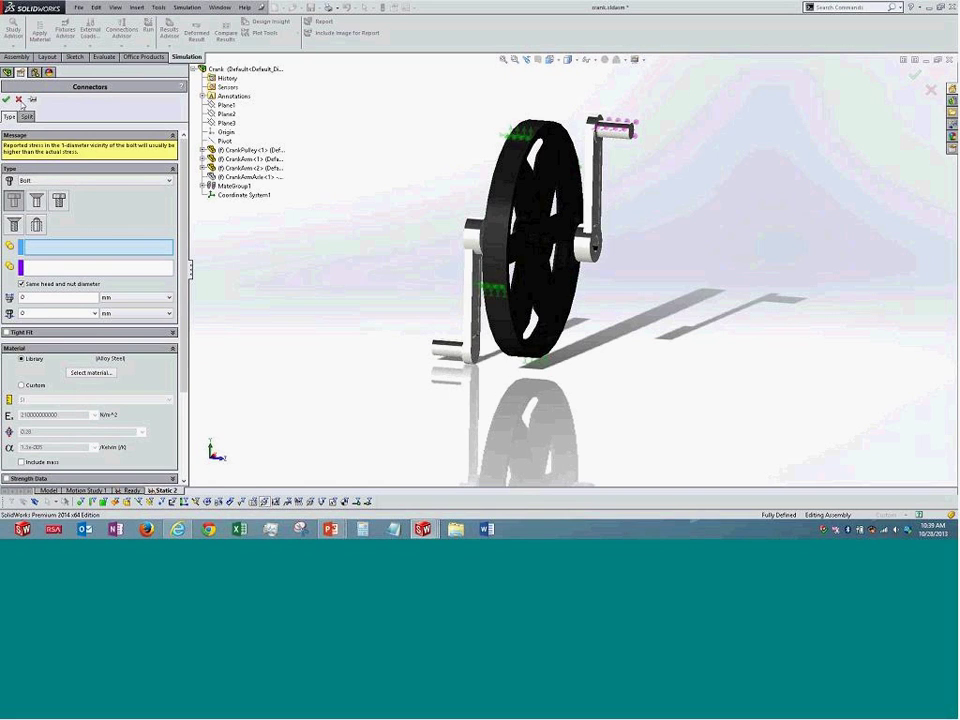
click(19, 100)
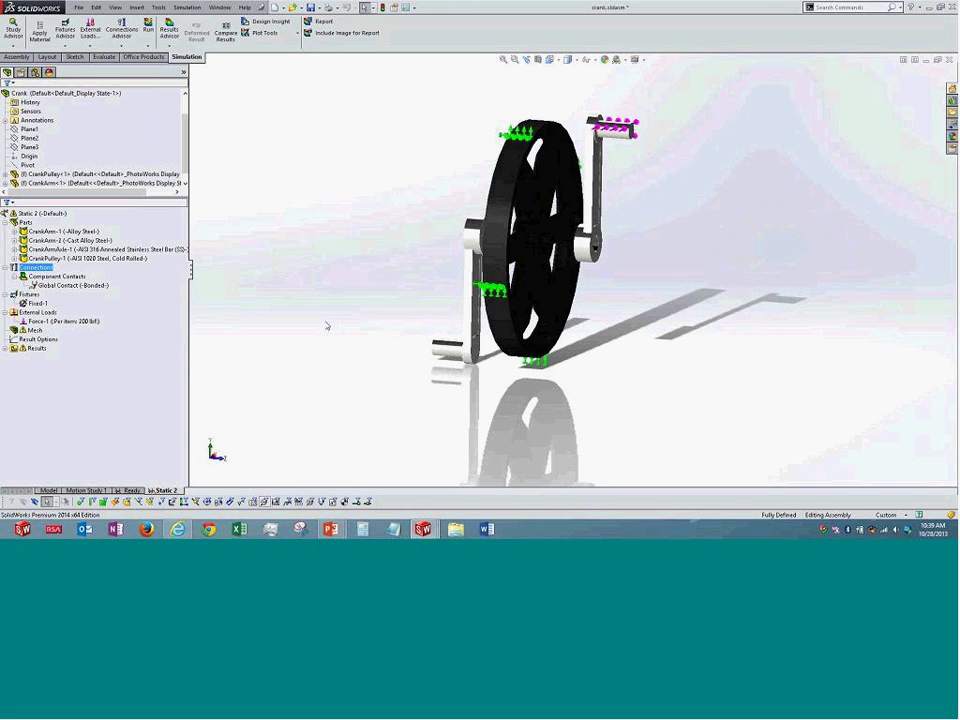
Open the SolidWorks Simulation Tutorials from the Help menu
click(245, 7)
mouse_move(290, 40)
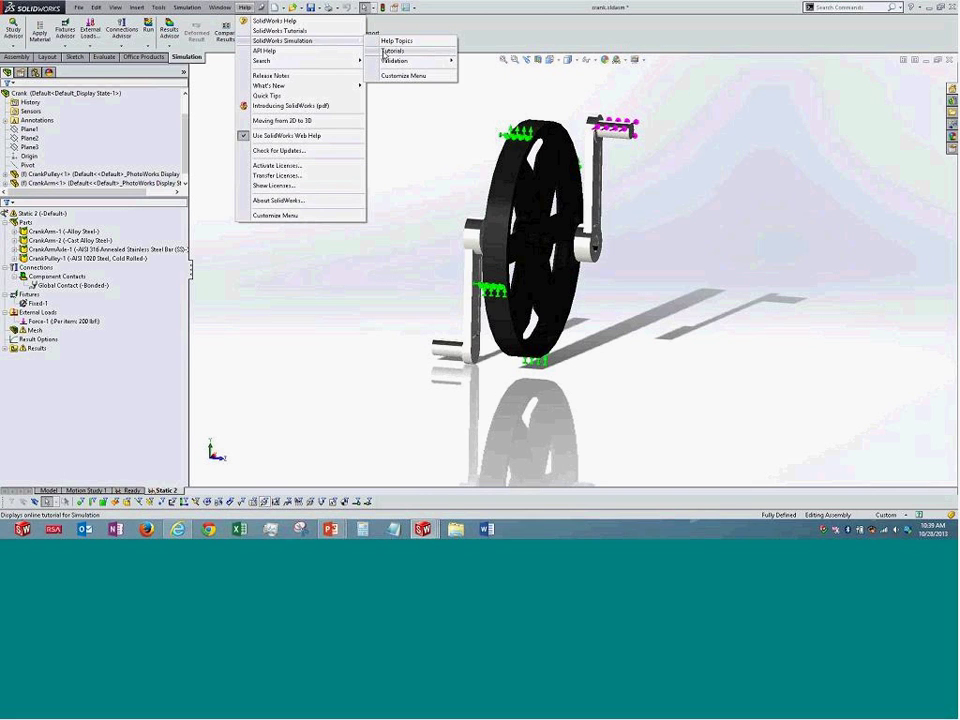
click(384, 52)
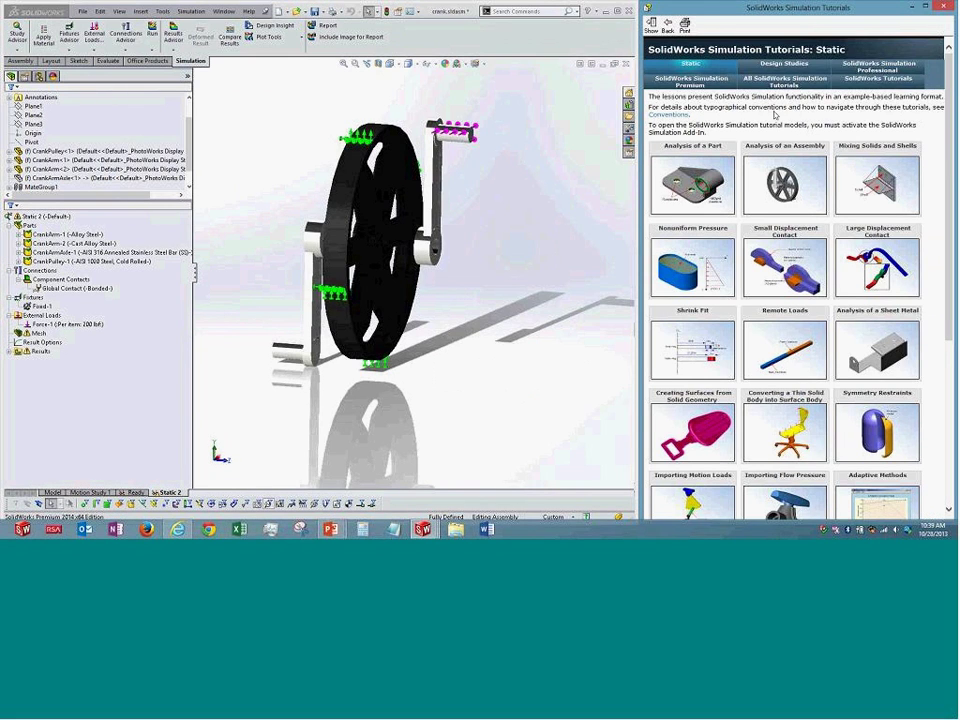
Browse the Static tutorial tiles, including Analysis of an Assembly
scroll(775, 116, down, 1)
scroll(775, 116, down, 1)
mouse_move(870, 232)
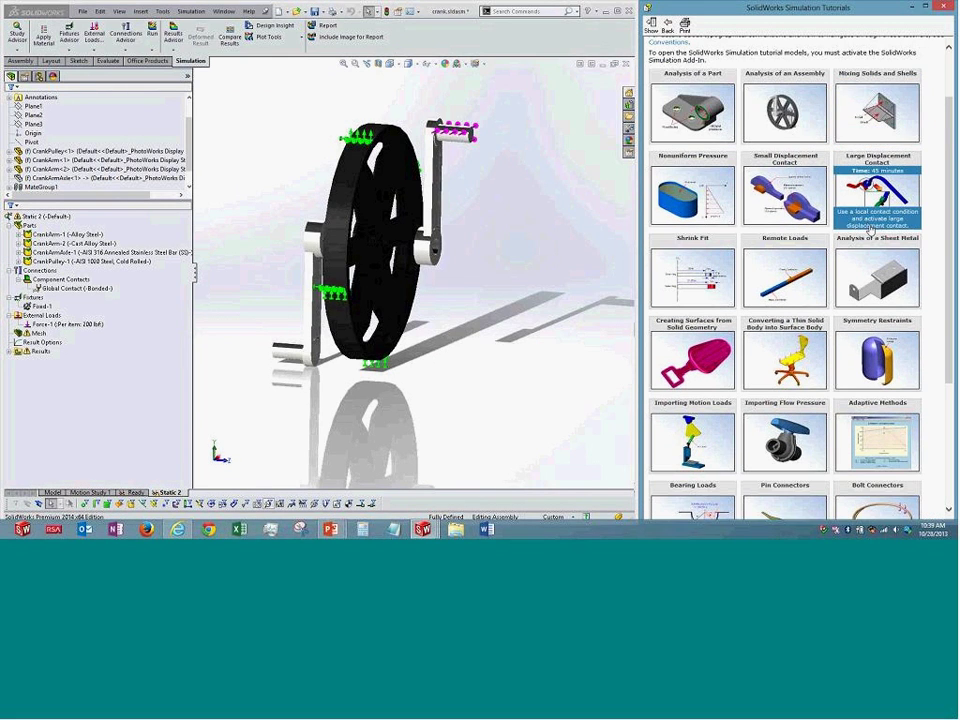
scroll(870, 230, down, 2)
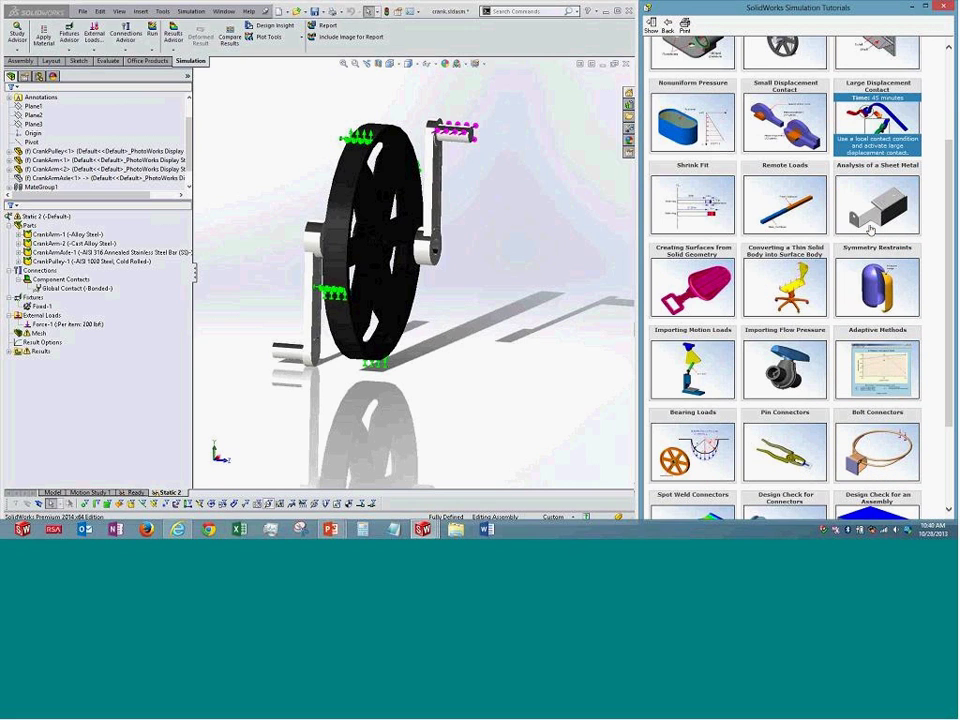
scroll(870, 230, down, 2)
mouse_move(801, 350)
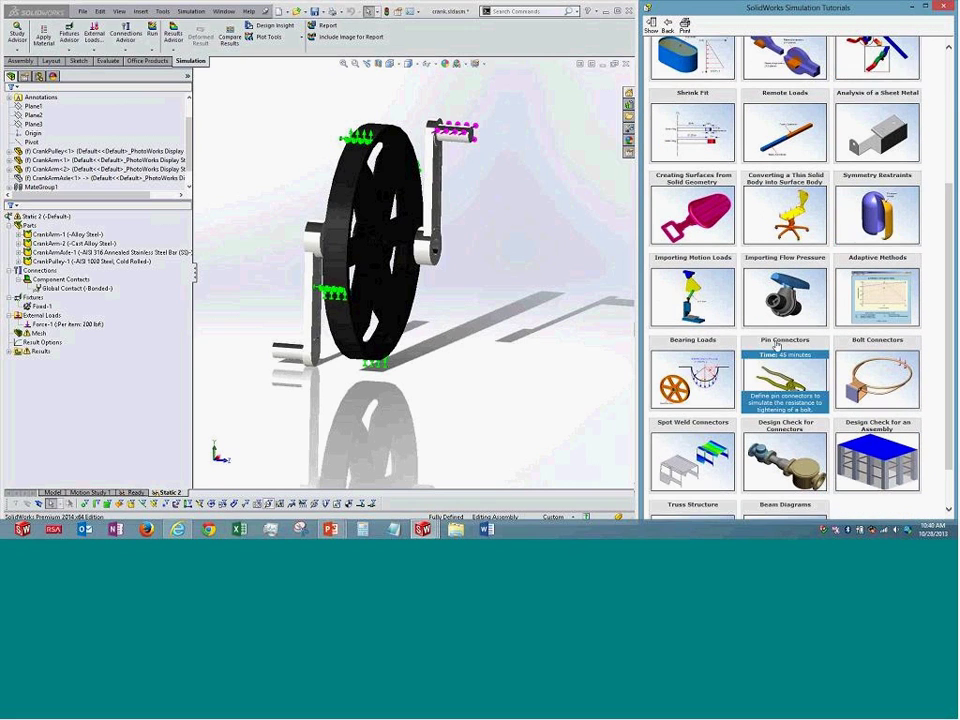
scroll(801, 350, down, 1)
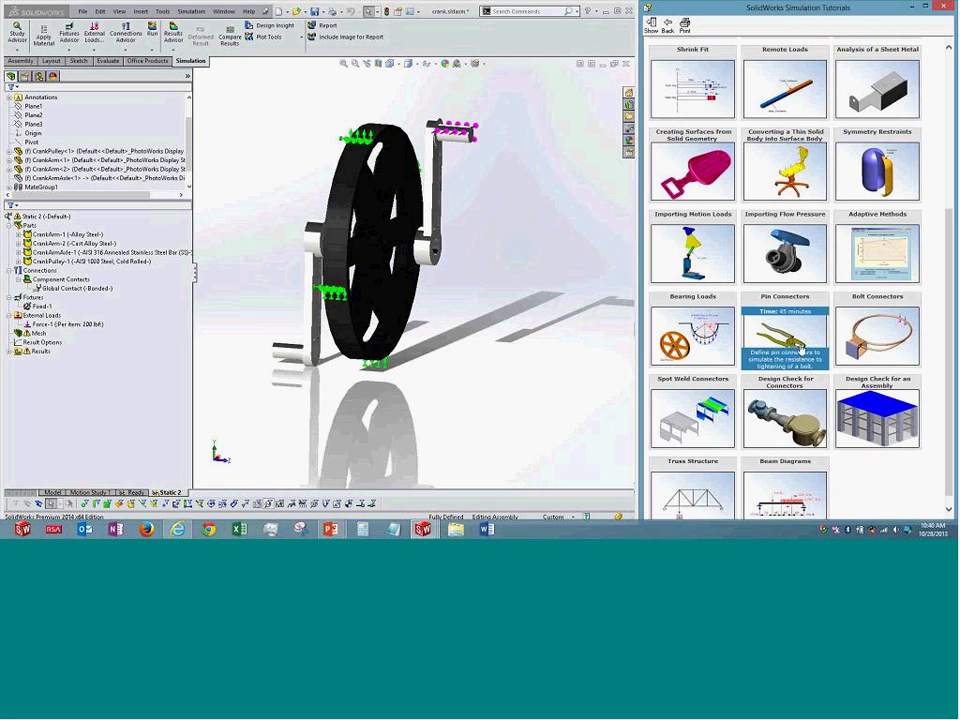
scroll(801, 350, down, 1)
mouse_move(871, 296)
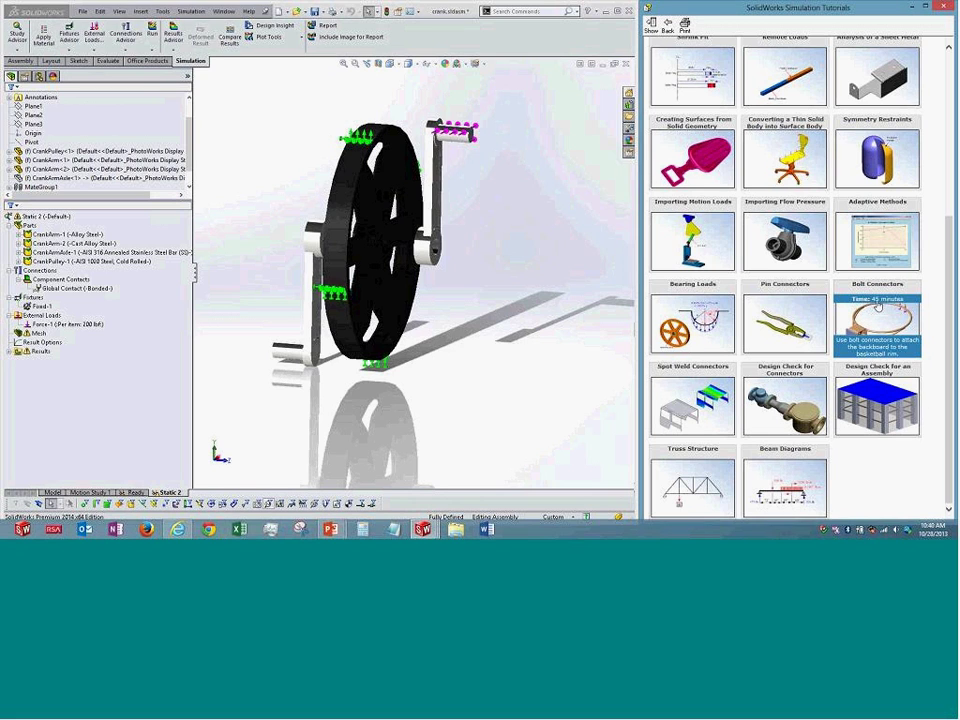
scroll(878, 307, up, 2)
scroll(878, 307, up, 2)
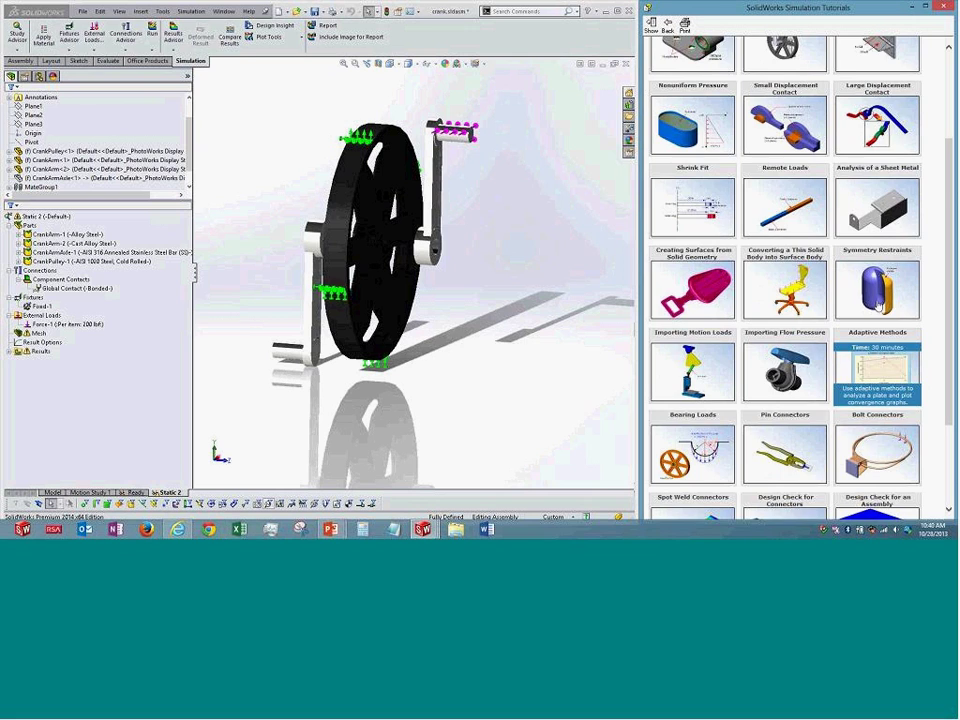
scroll(878, 307, up, 3)
scroll(878, 310, down, 6)
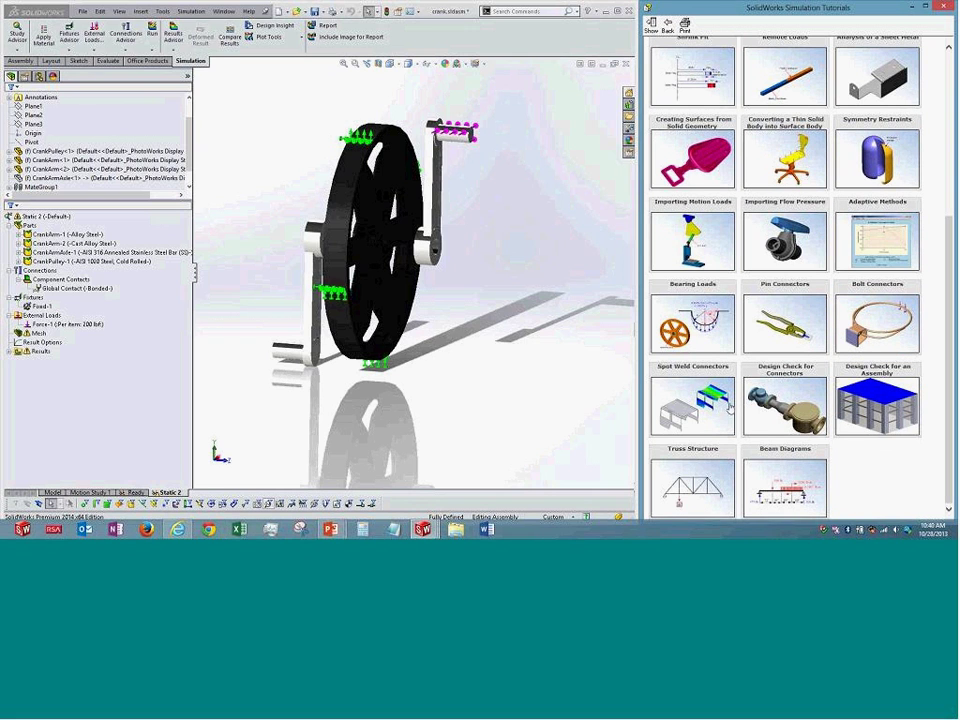
mouse_move(730, 408)
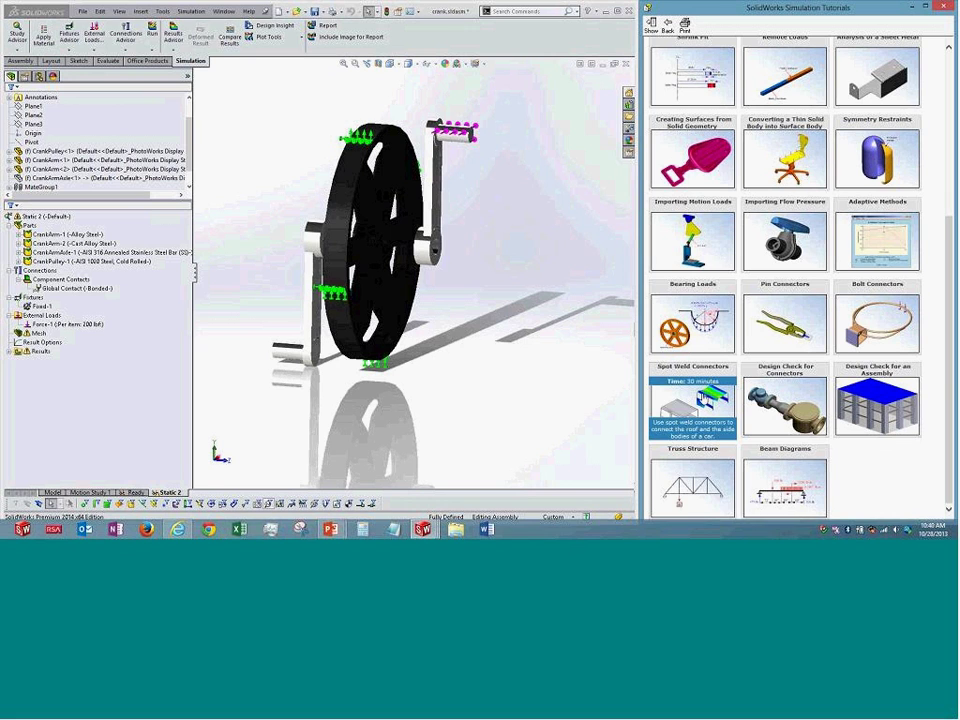
scroll(703, 398, up, 1)
scroll(703, 398, up, 1)
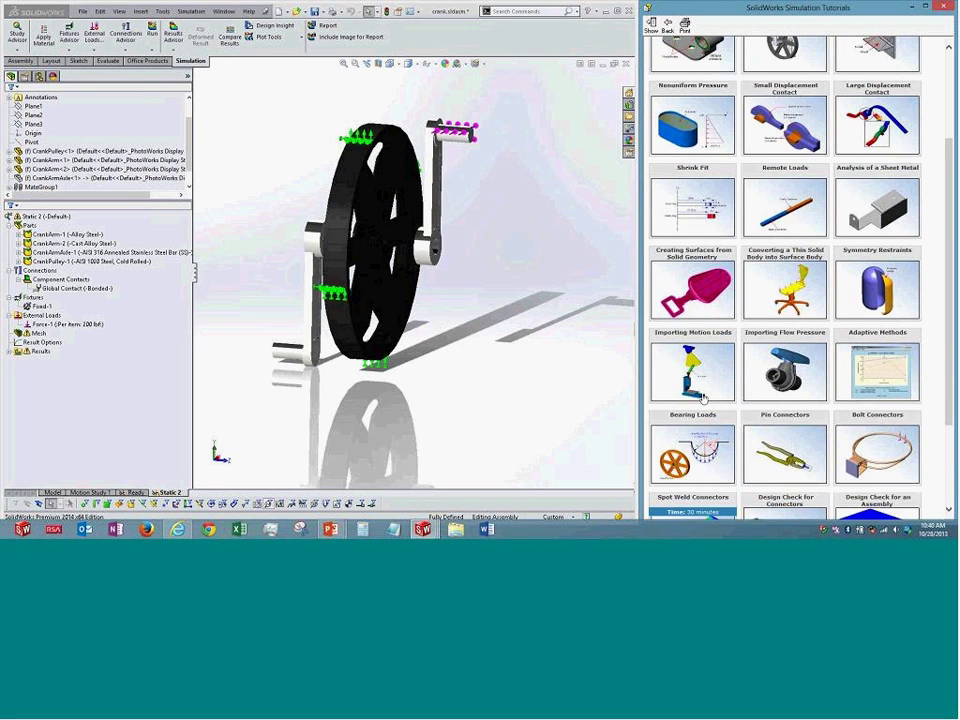
scroll(703, 398, up, 2)
mouse_move(883, 184)
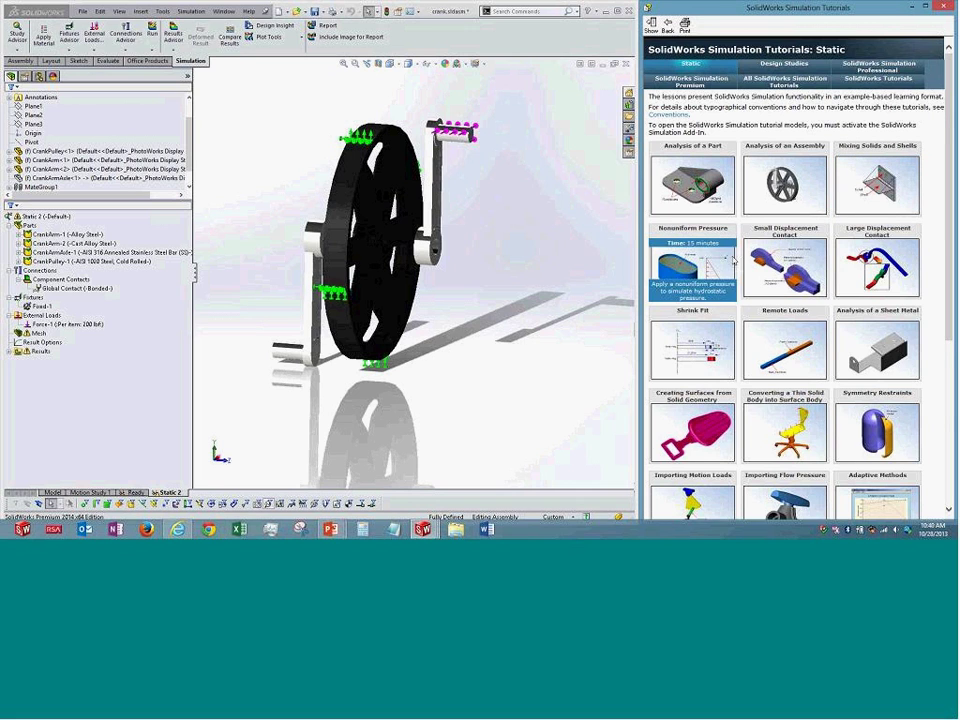
scroll(785, 255, down, 3)
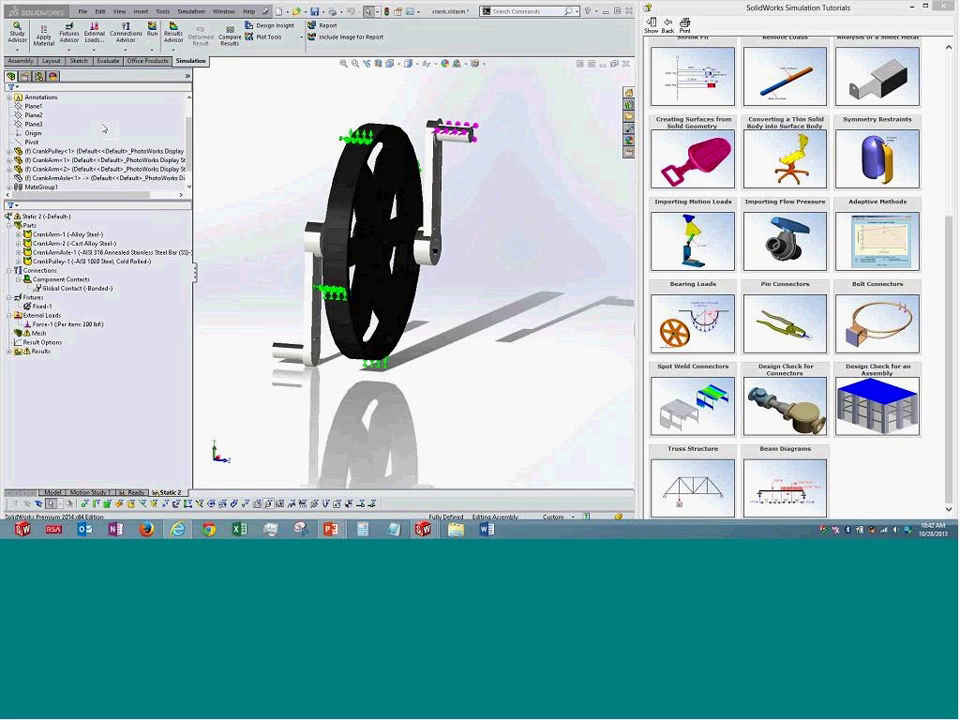
Turn the crank assembly to face the pulley spokes, zoom to fit, and narrow the tree panel
right_click(104, 178)
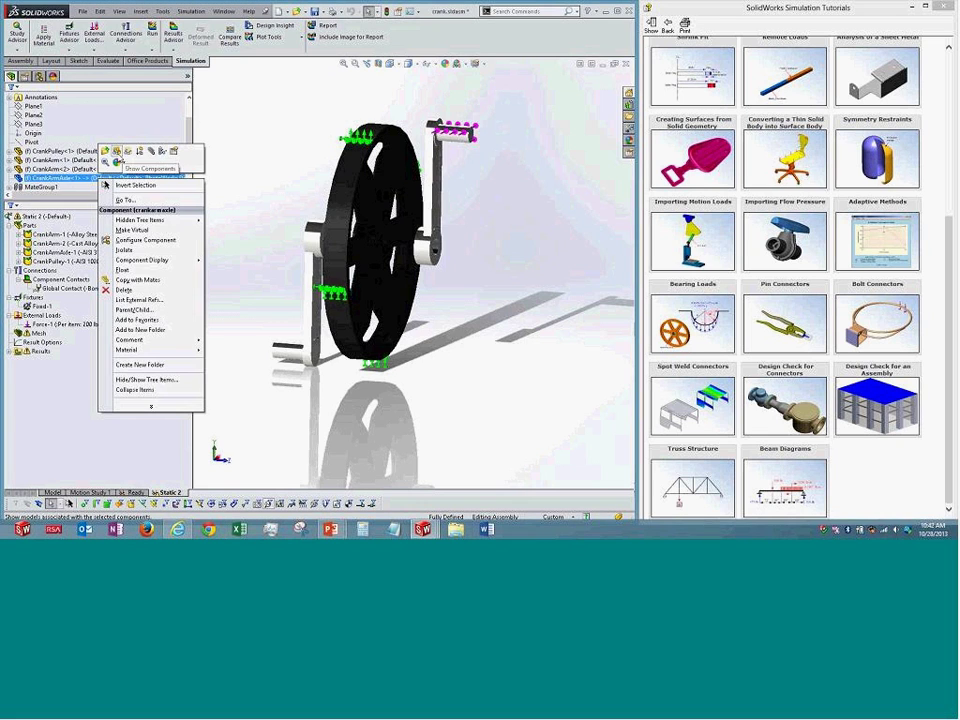
click(246, 204)
middle_drag(540, 289, 285, 200)
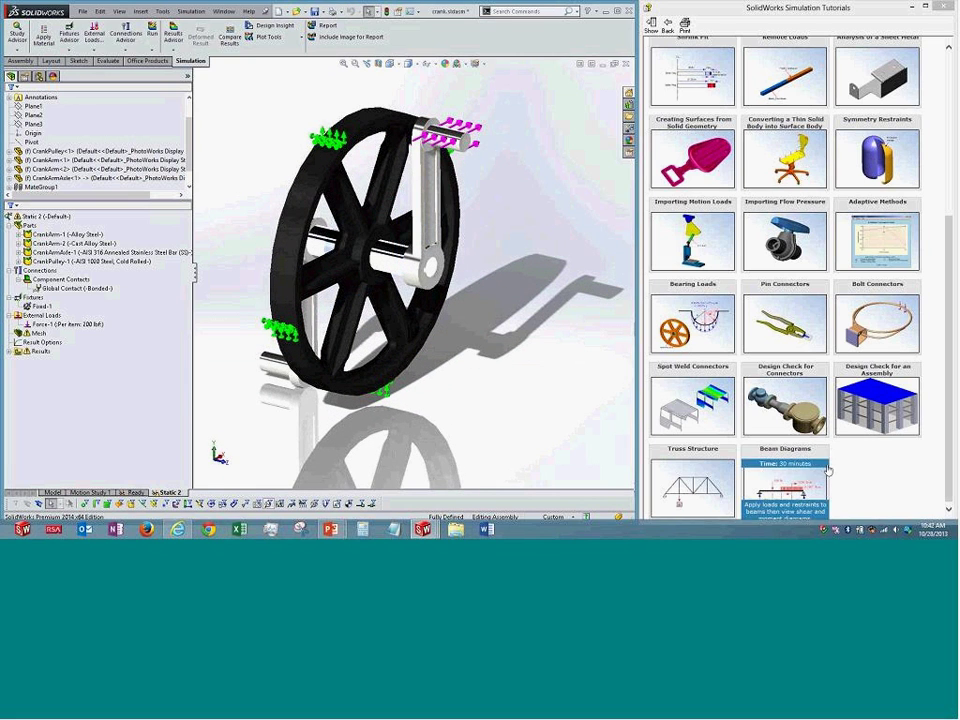
scroll(871, 466, up, 5)
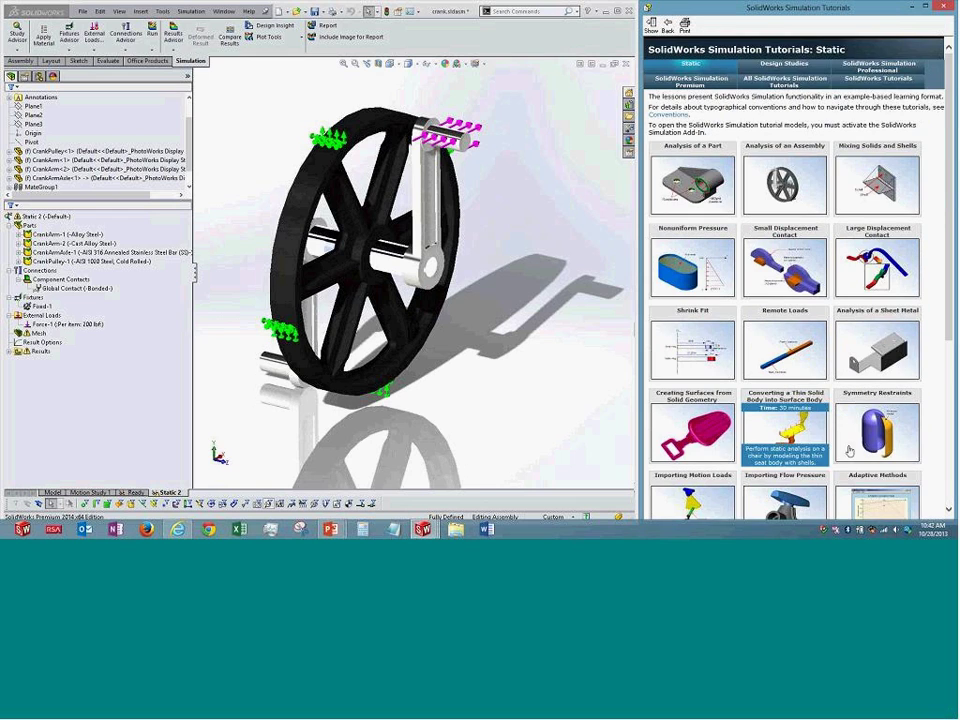
click(344, 65)
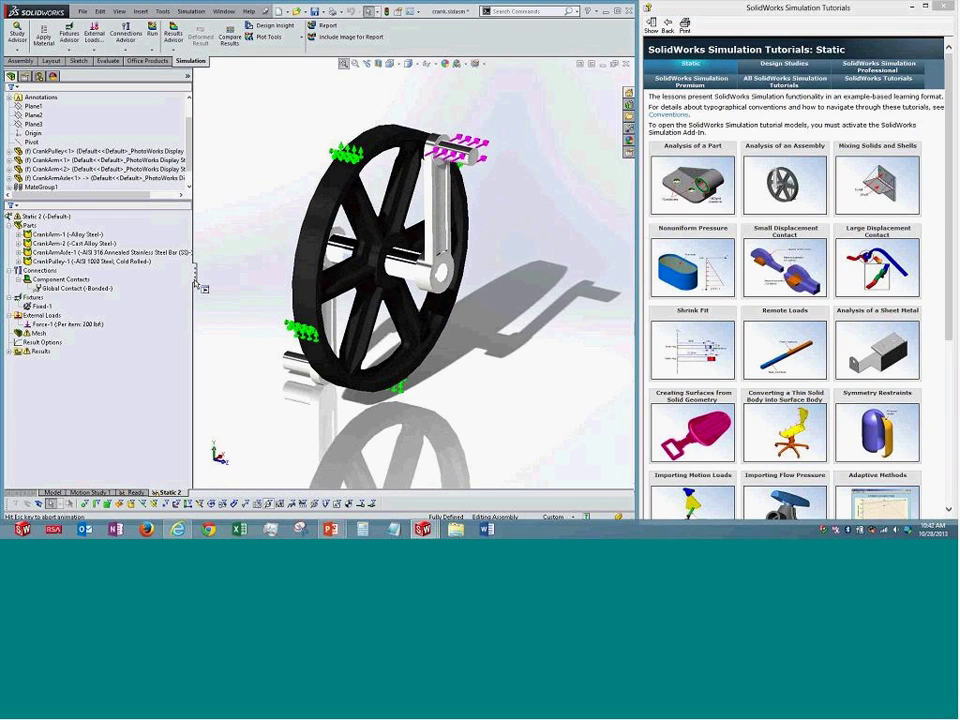
drag(188, 282, 168, 282)
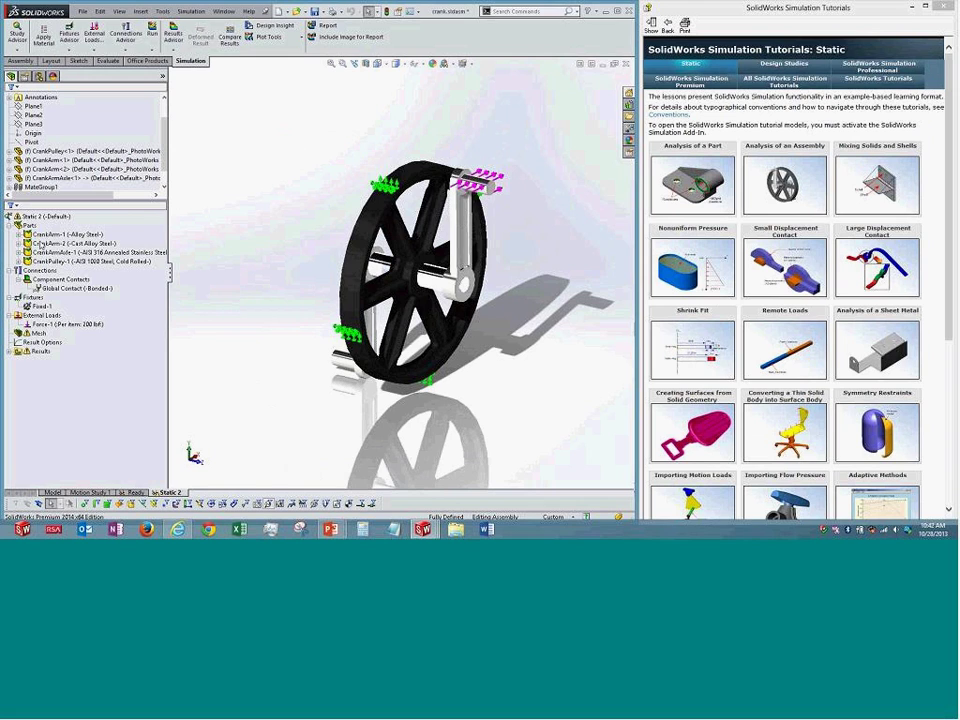
Change the Static 2 study's solver from FFEPlus to Automatic in its properties
right_click(55, 218)
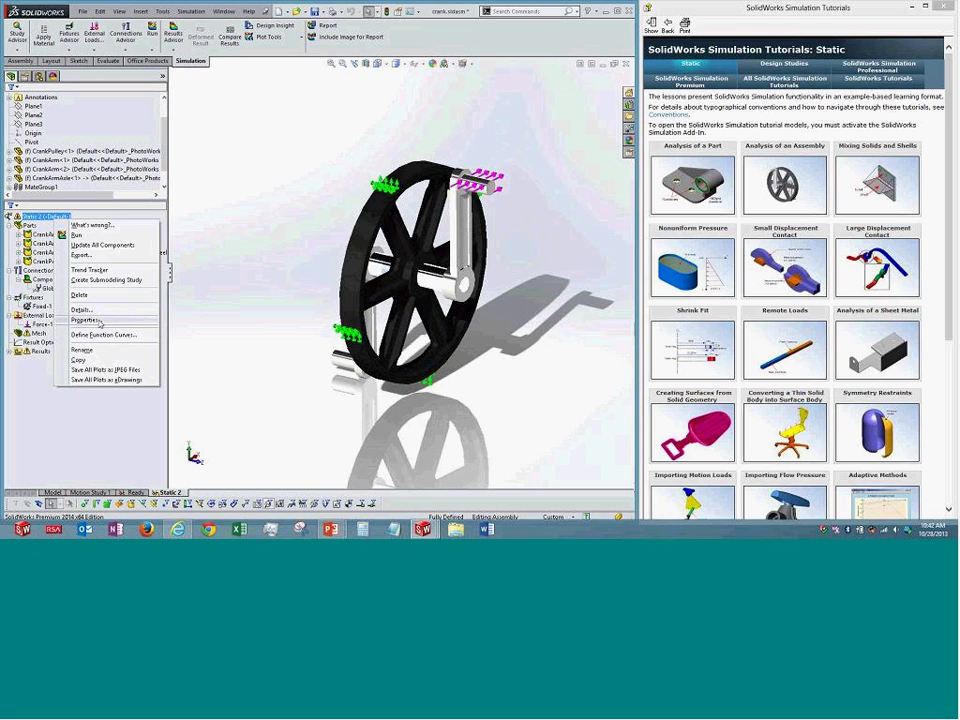
click(85, 319)
drag(313, 120, 316, 90)
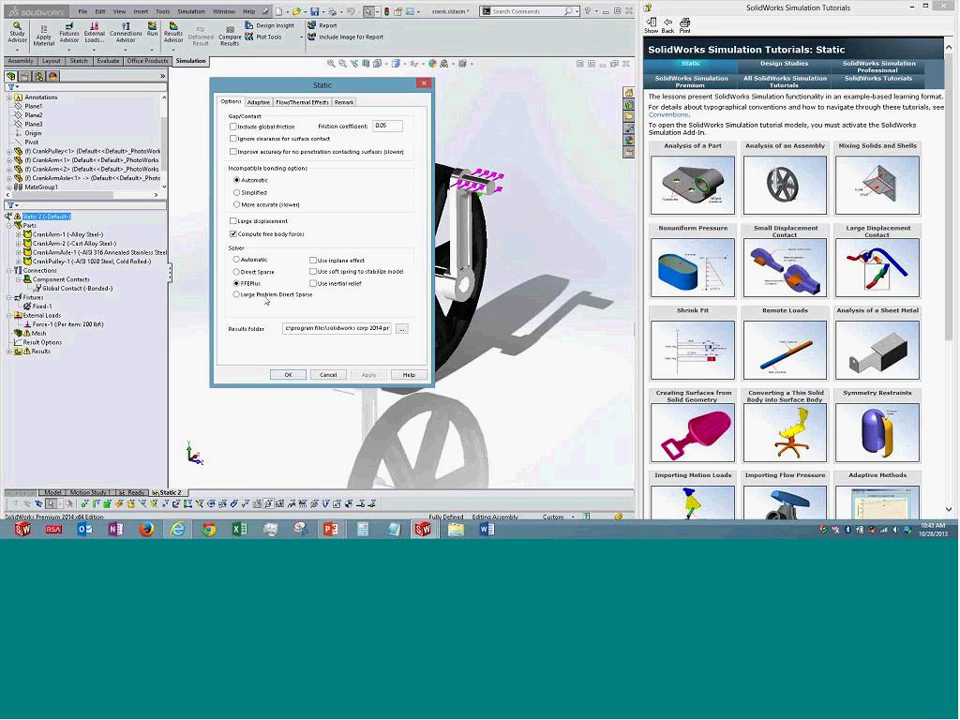
click(255, 260)
click(290, 376)
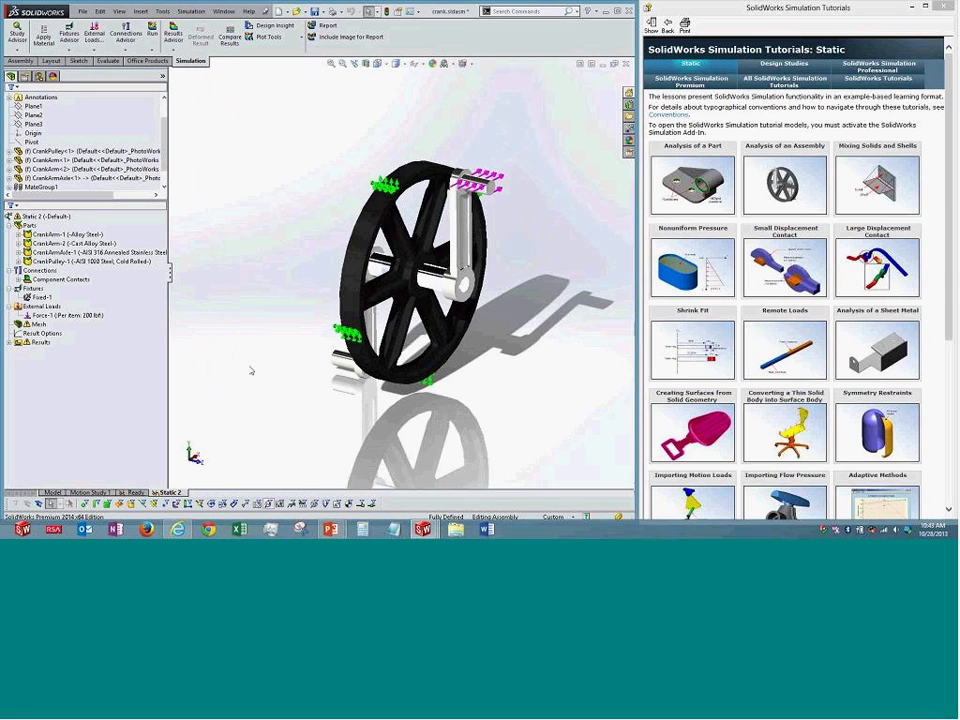
Start Create Mesh for Static 2, accepting the warning that existing results will be discarded
right_click(37, 325)
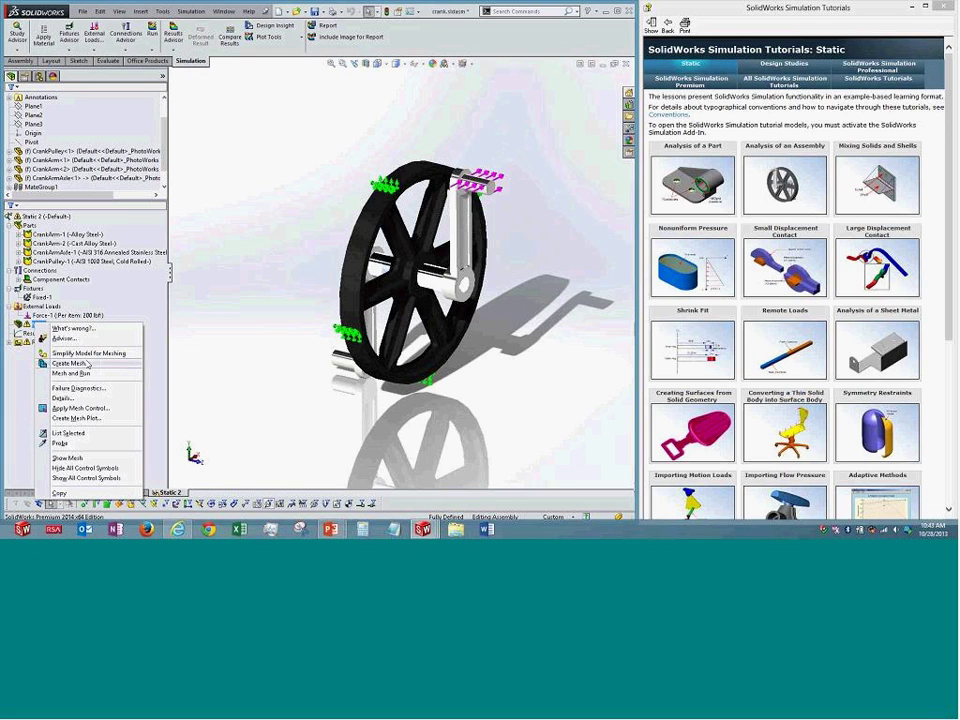
click(88, 364)
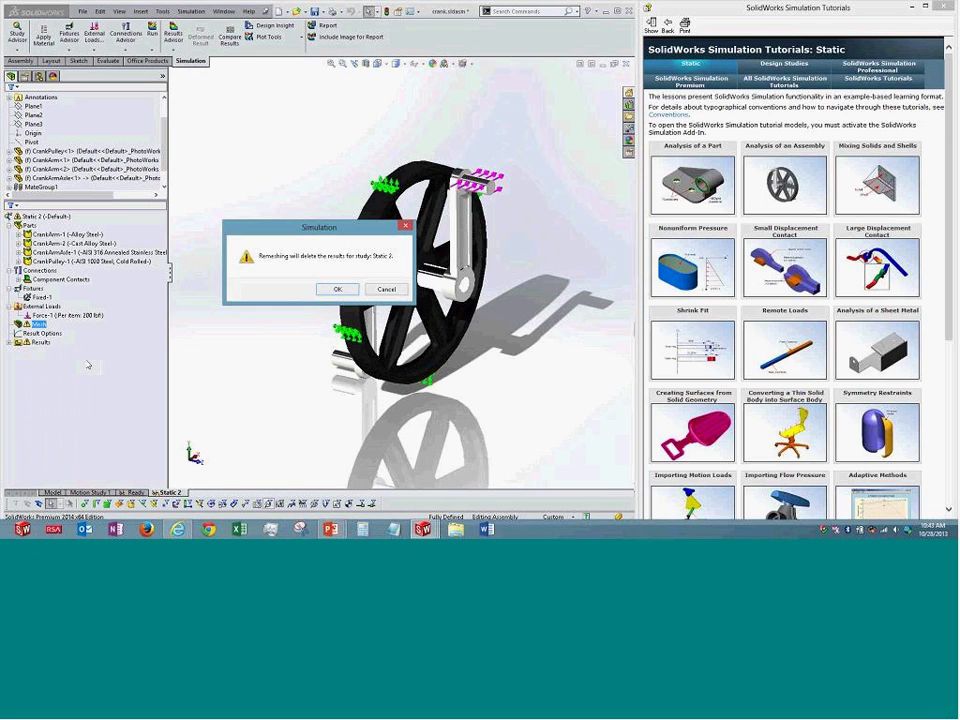
click(336, 287)
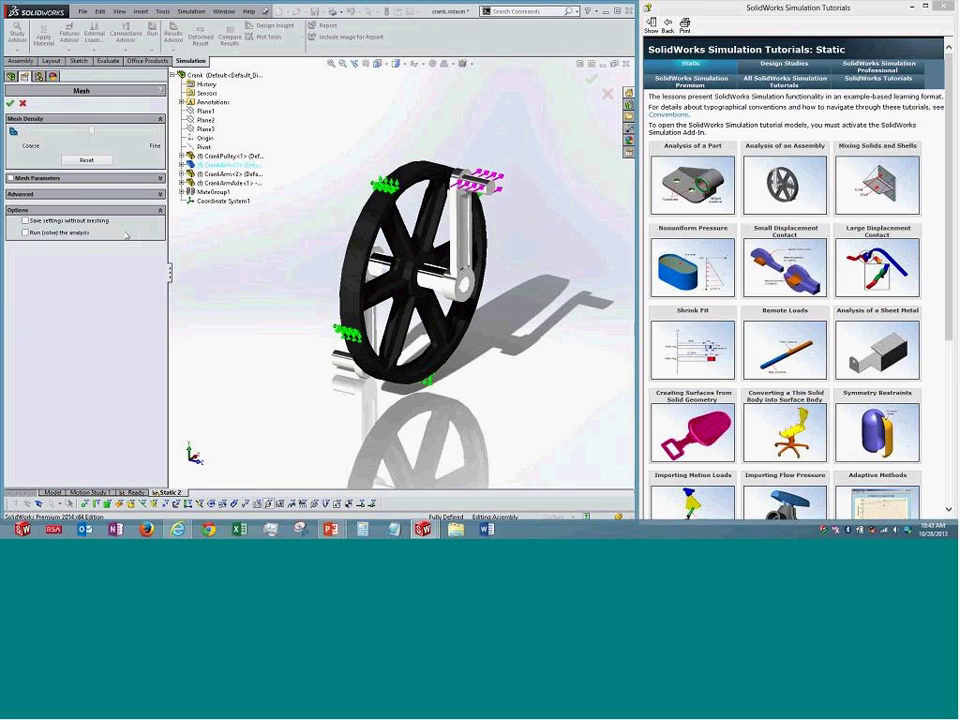
Show the Mesh Parameters, try a Coarse density, then reset density to default
drag(170, 272, 182, 272)
click(10, 178)
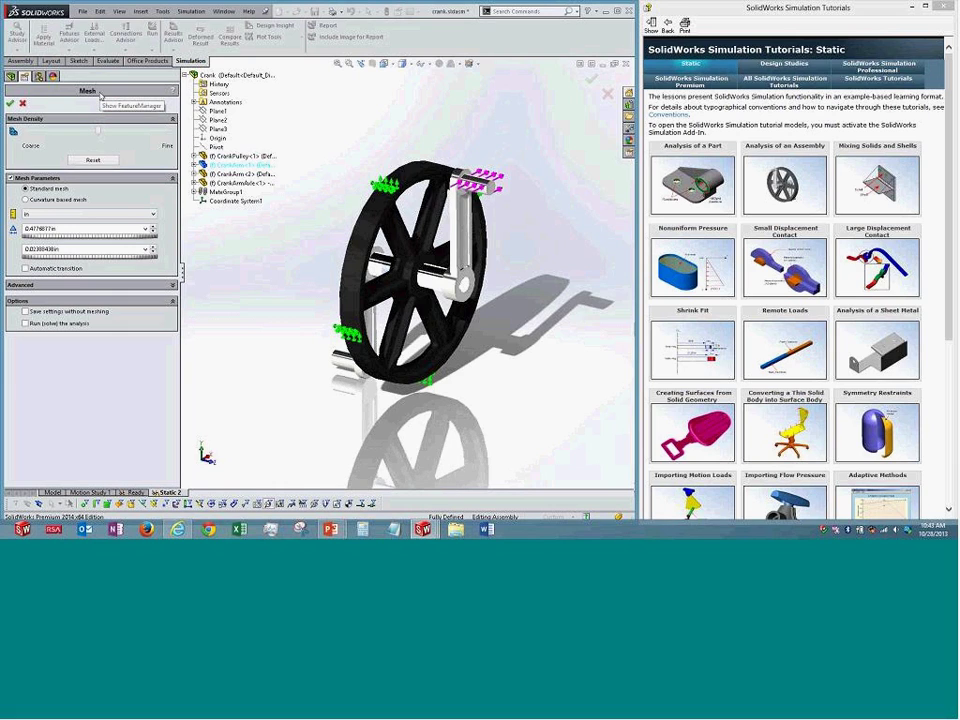
drag(97, 127, 28, 131)
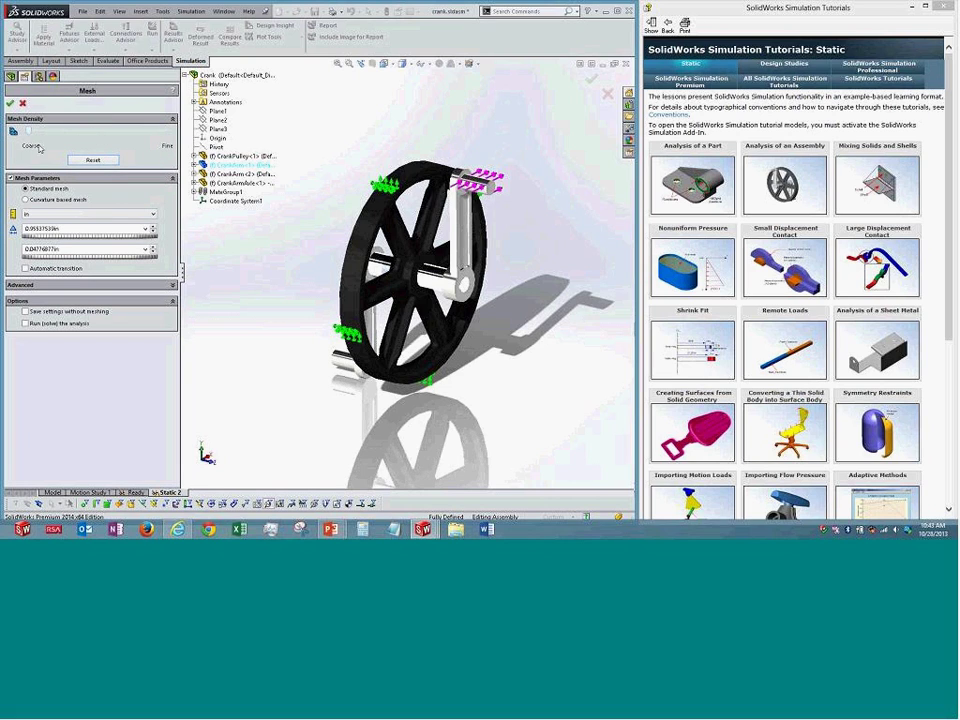
click(96, 161)
Toggle between Standard and Curvature based mesh, ending on Curvature based mesh
click(26, 200)
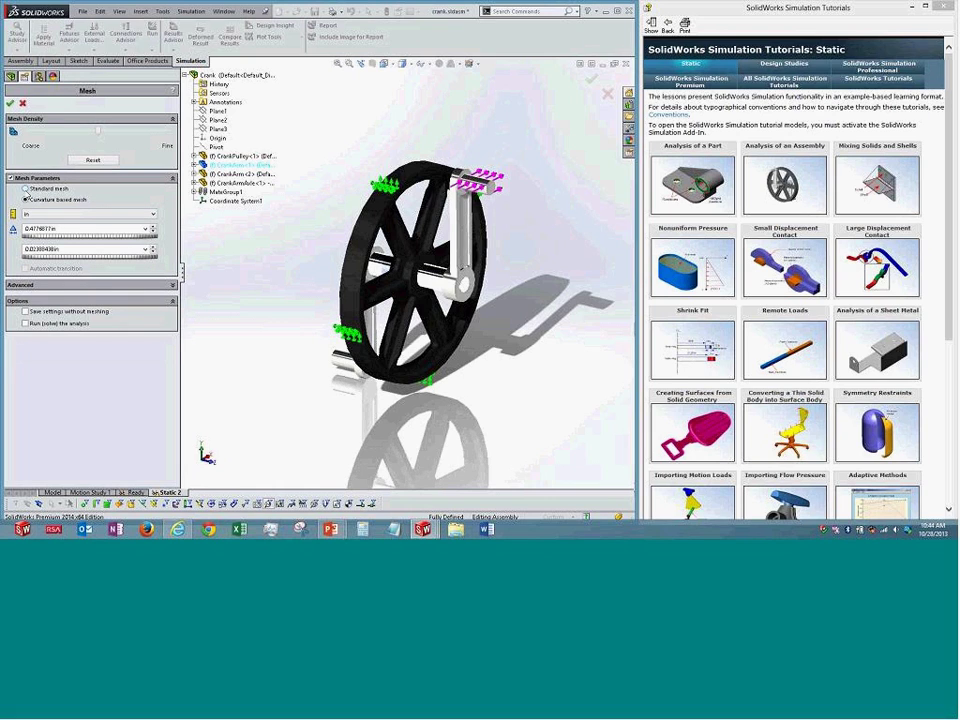
click(27, 189)
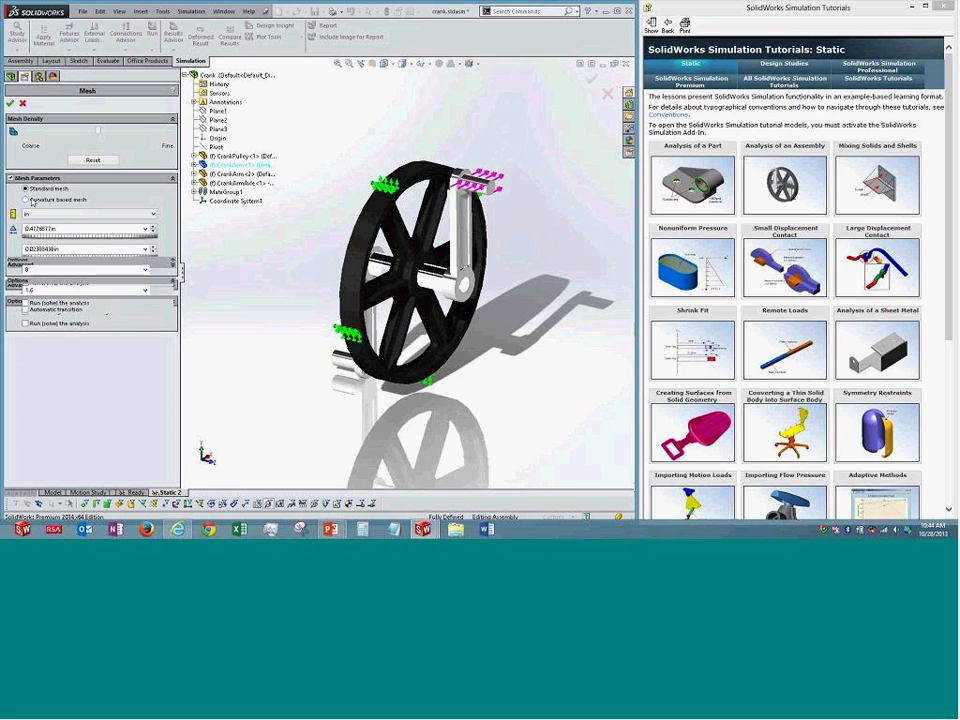
click(32, 201)
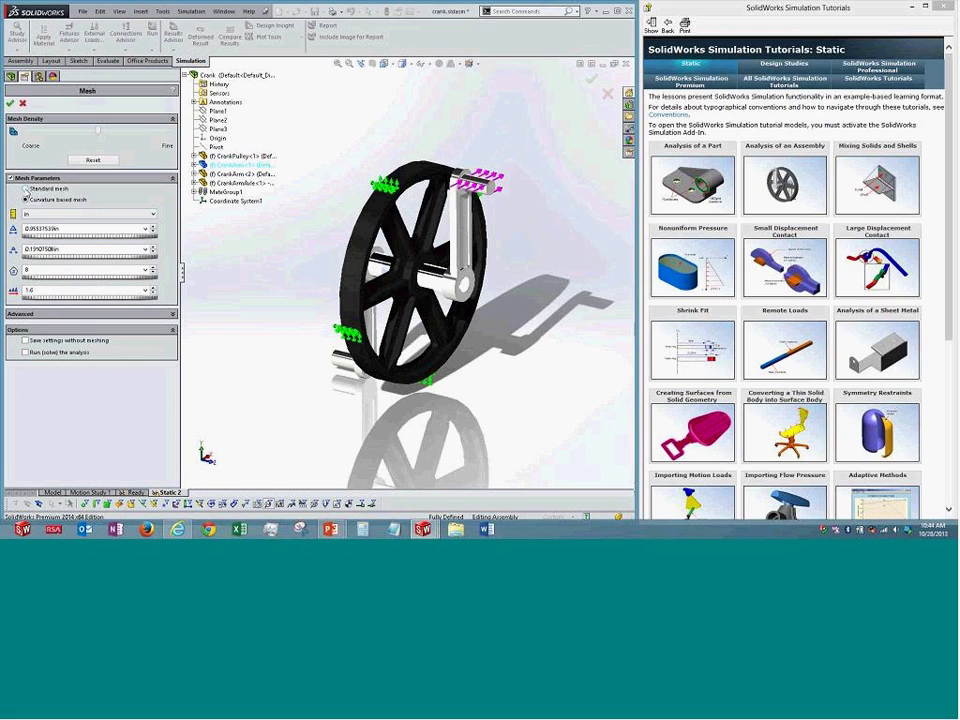
click(27, 189)
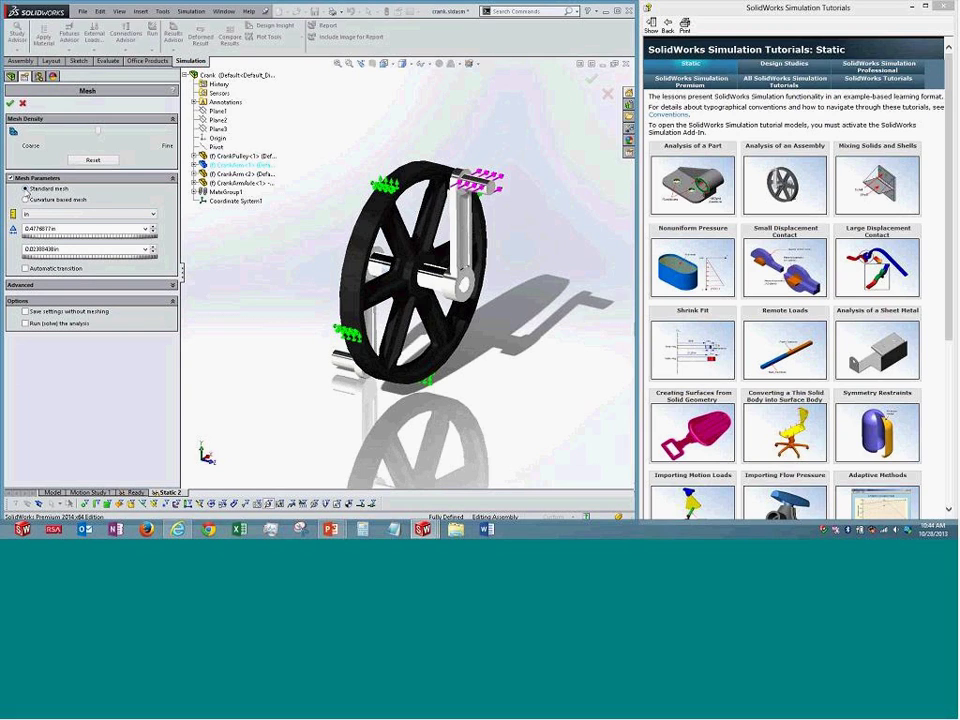
click(26, 200)
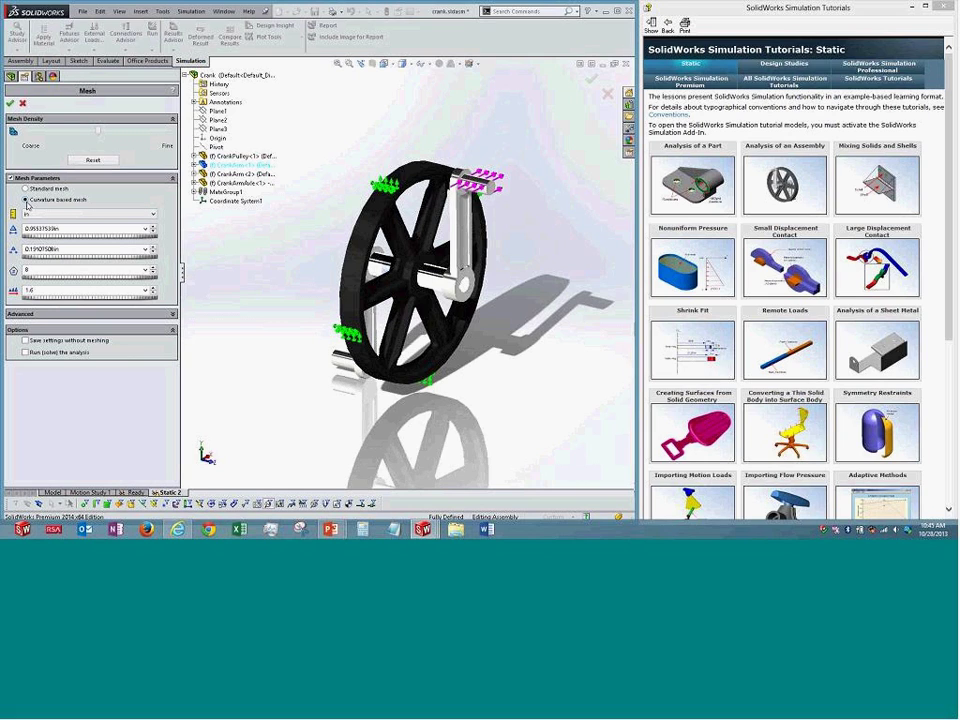
Turn on Draft Quality Mesh in the advanced mesh options and close the mesh settings
click(38, 315)
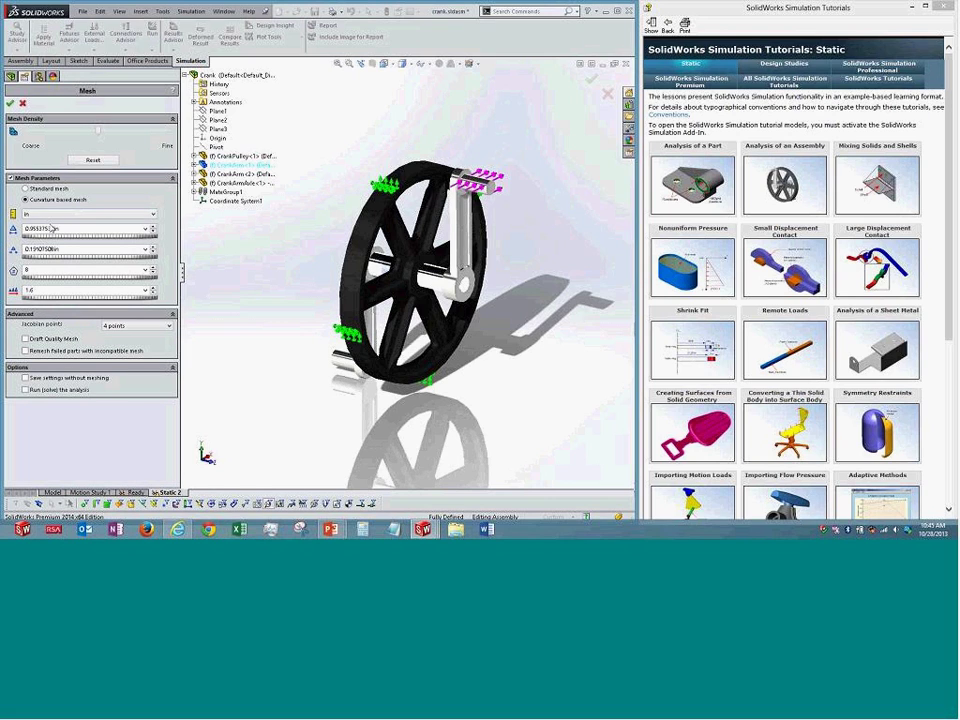
click(40, 339)
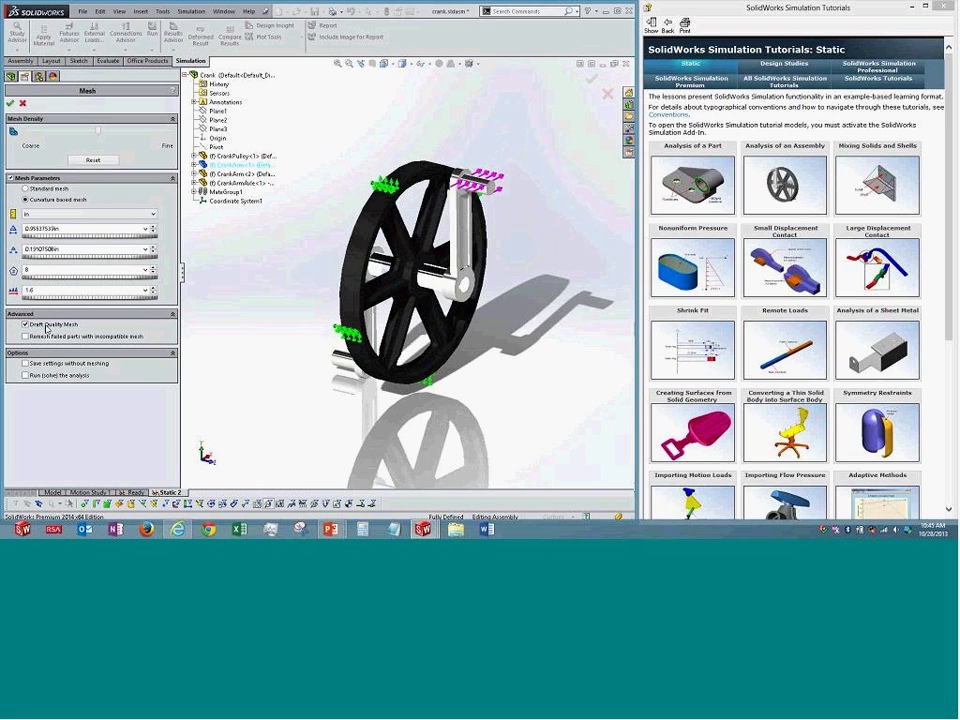
click(46, 325)
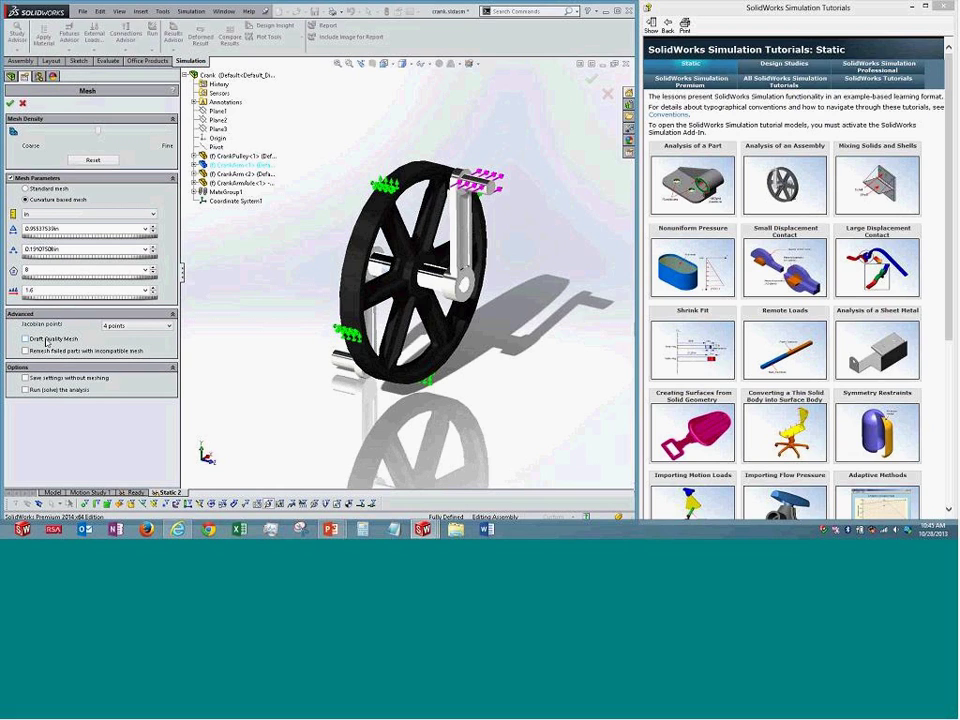
click(46, 340)
click(52, 325)
click(63, 340)
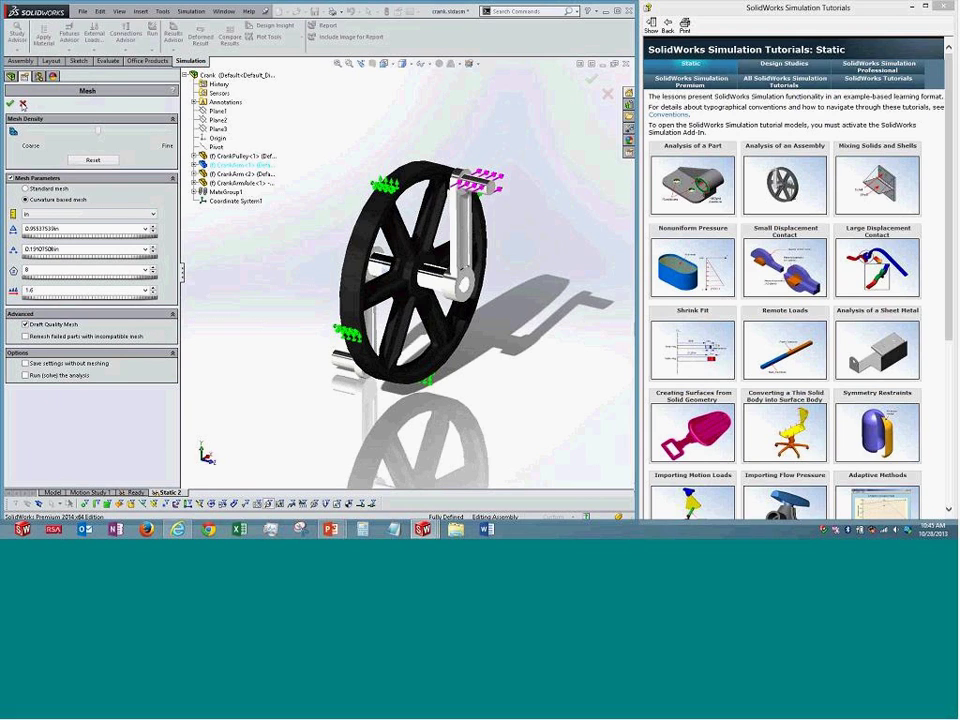
click(10, 103)
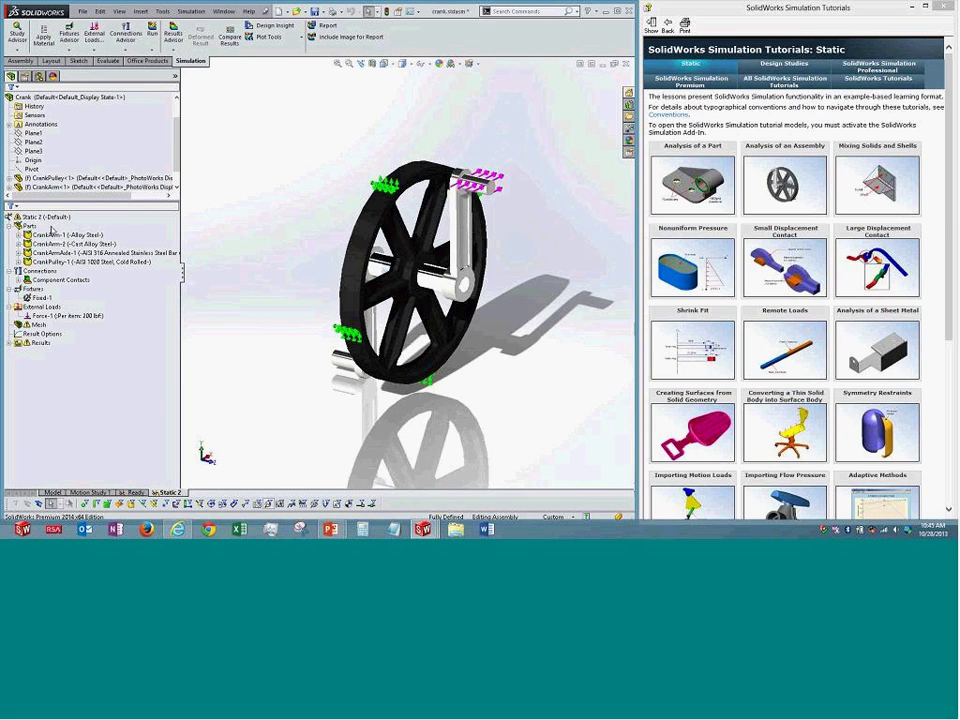
scroll(313, 240, down, 2)
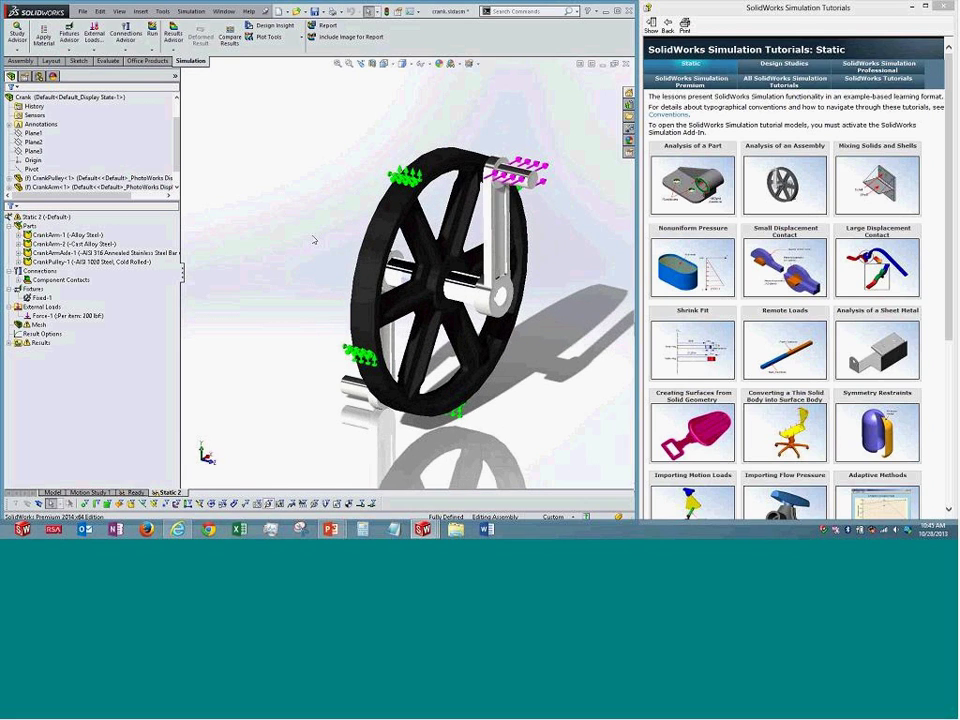
middle_drag(313, 240, 315, 218)
key(ctrl+7)
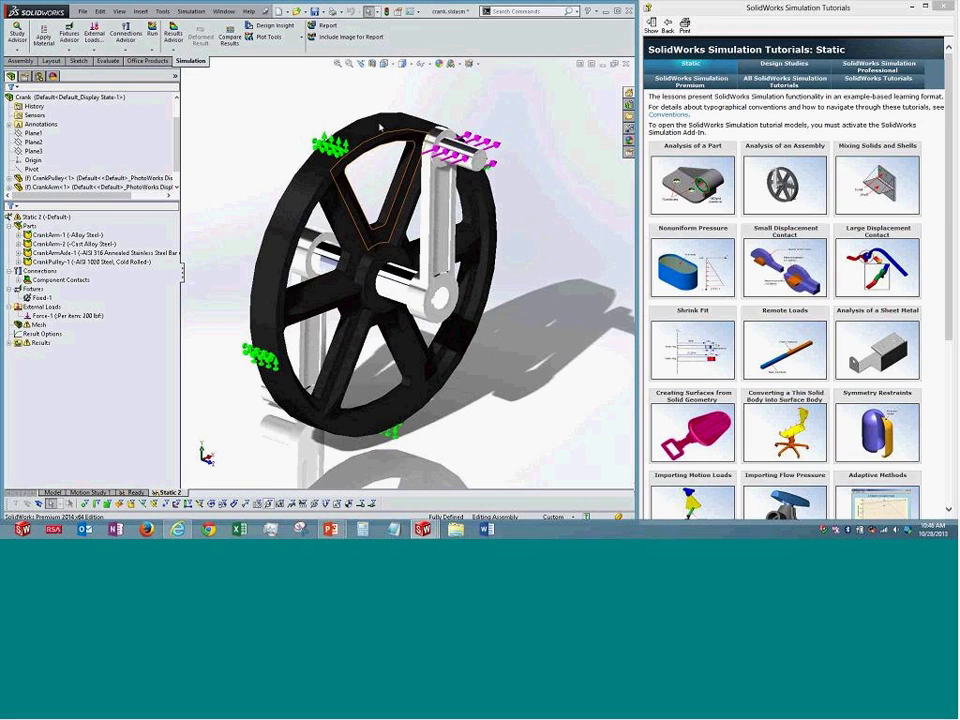
scroll(285, 263, up, 3)
middle_drag(285, 263, 410, 288)
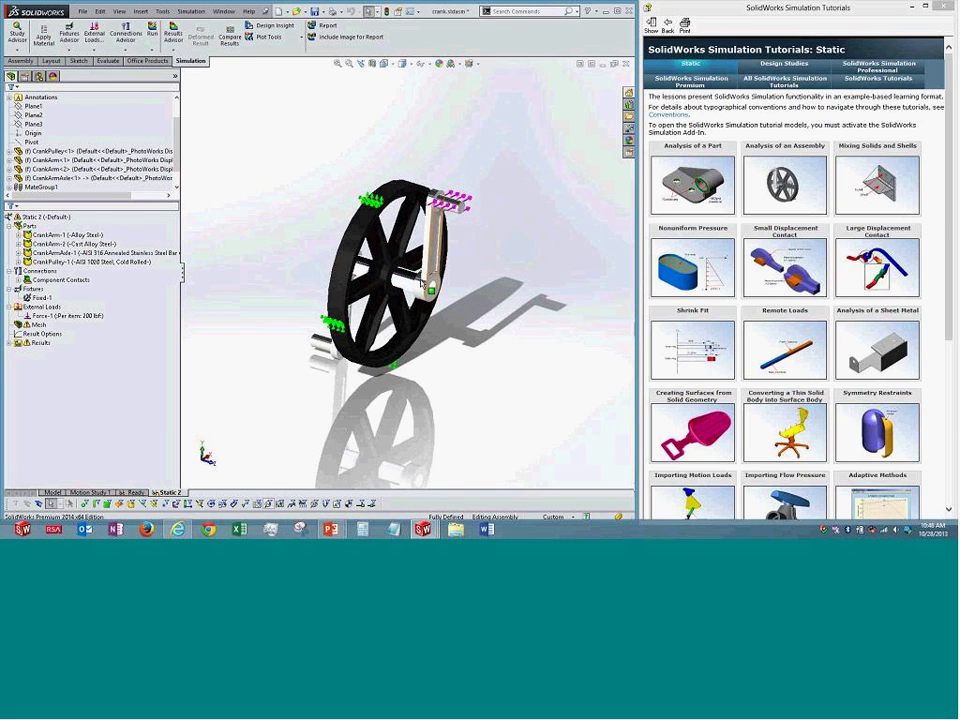
scroll(410, 288, down, 2)
scroll(410, 288, down, 1)
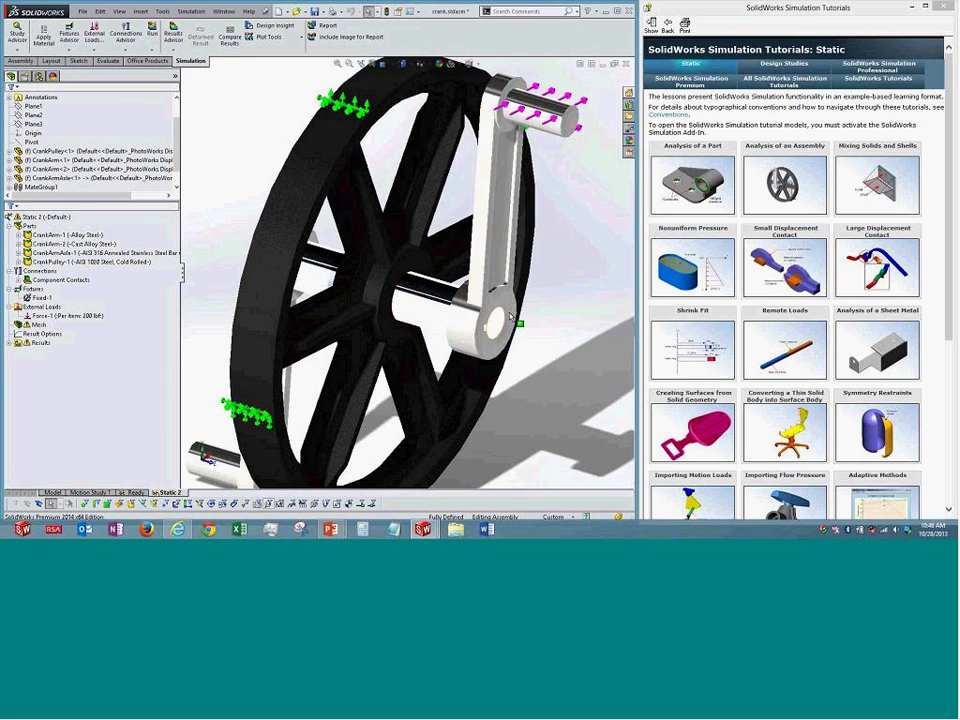
scroll(412, 291, up, 3)
middle_drag(412, 291, 357, 258)
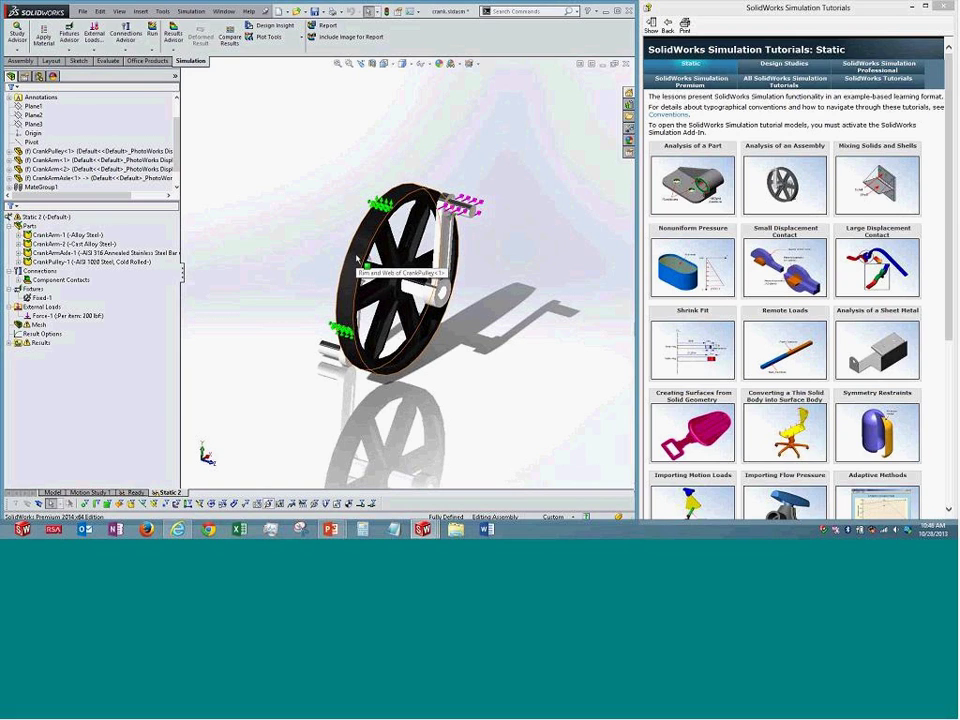
Exclude the CrankPulley from the analysis and hide the pulley wheel from view
right_click(357, 258)
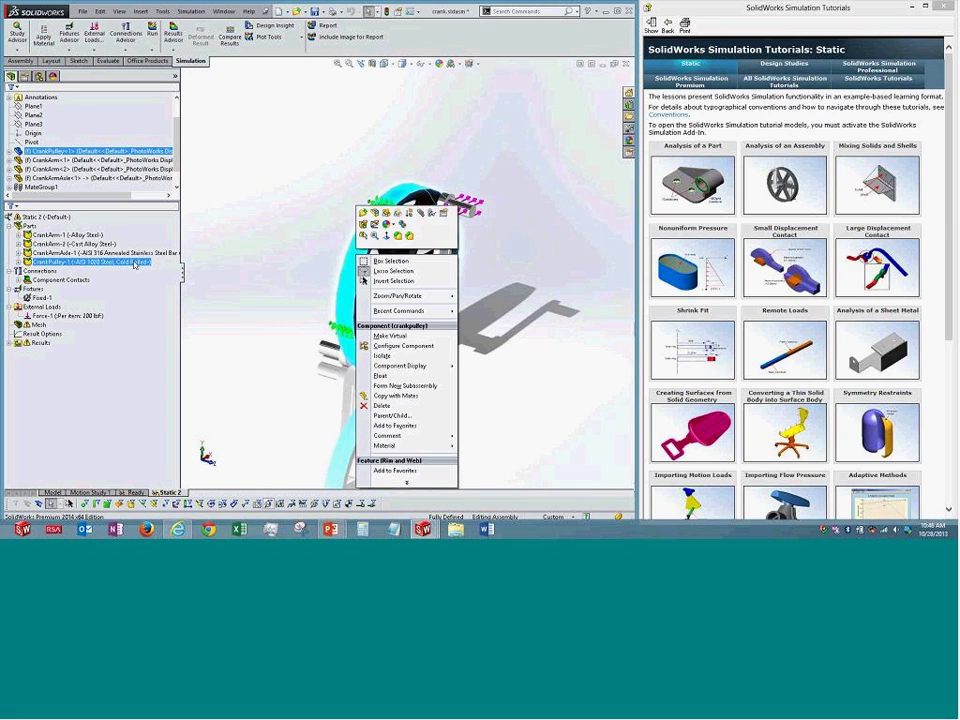
right_click(135, 264)
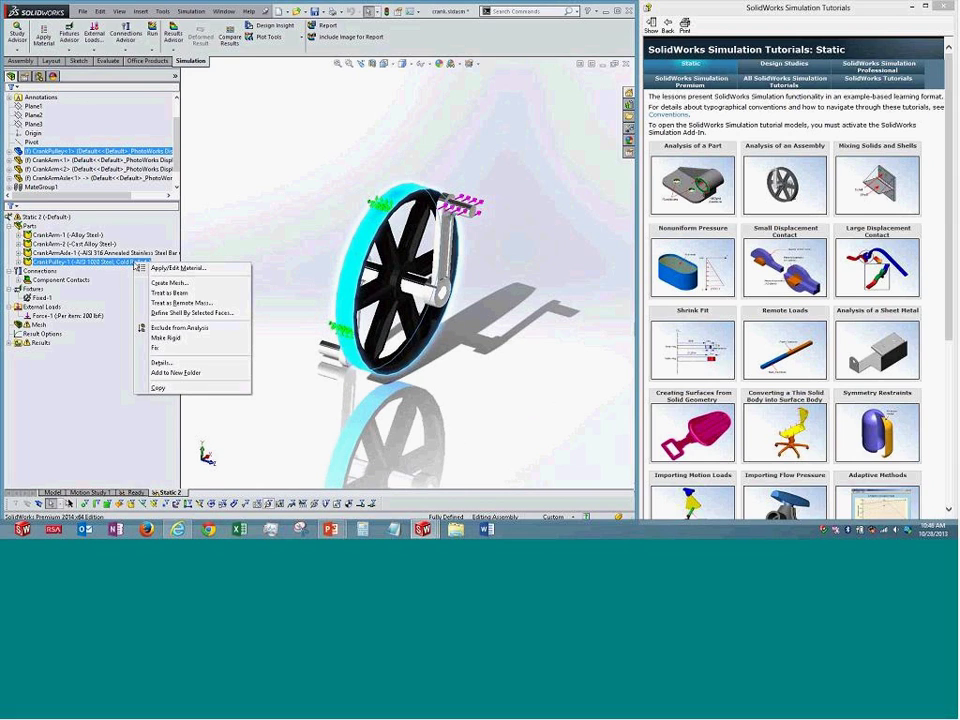
click(209, 330)
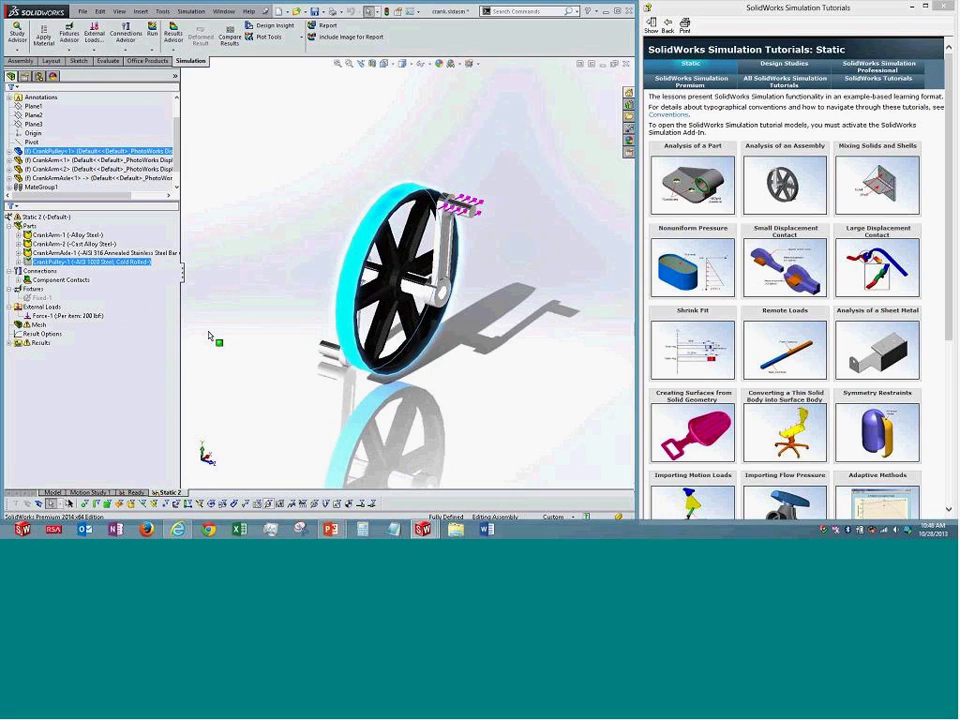
click(237, 316)
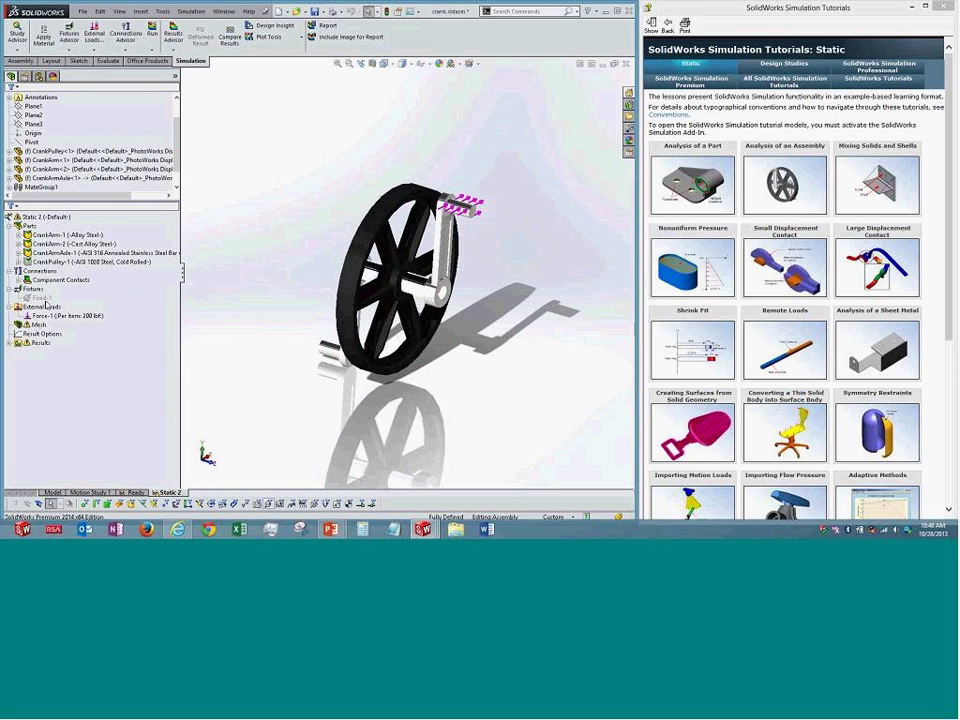
click(40, 298)
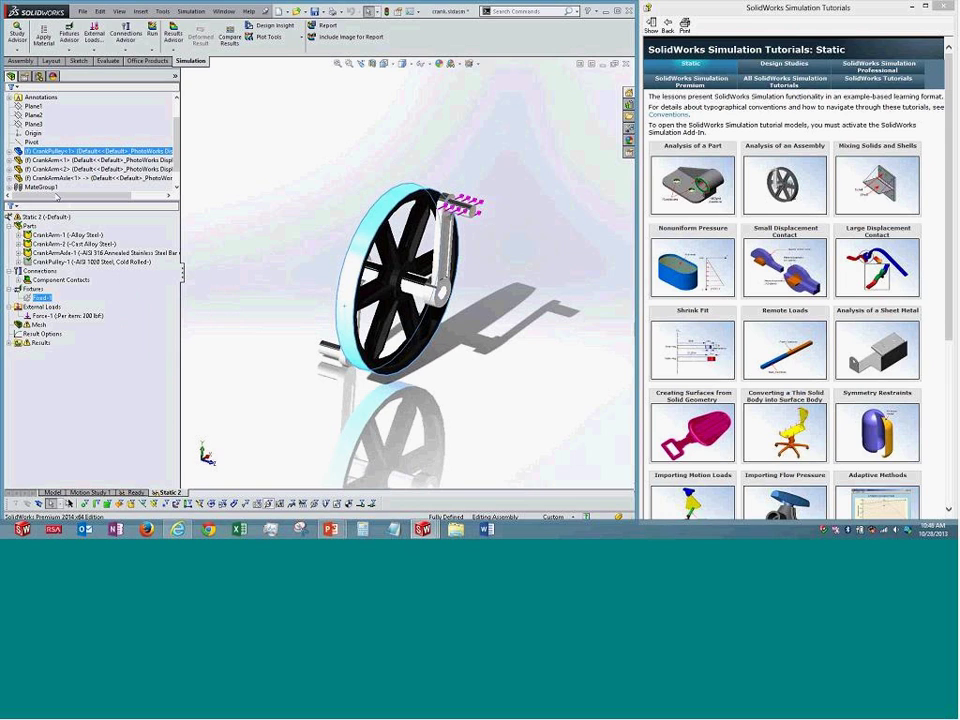
right_click(75, 151)
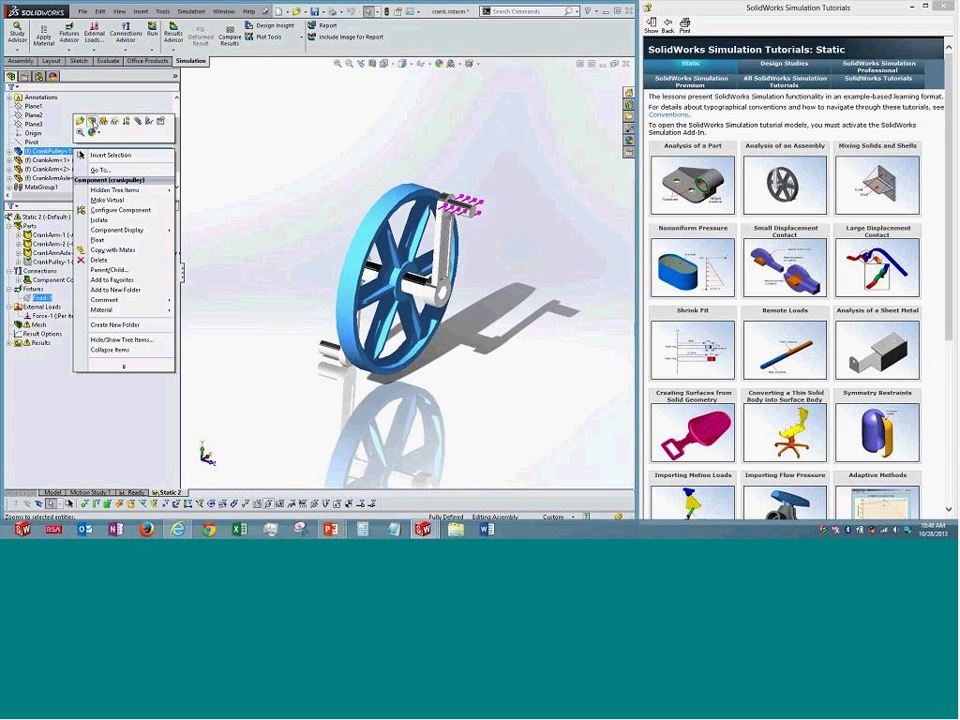
click(103, 122)
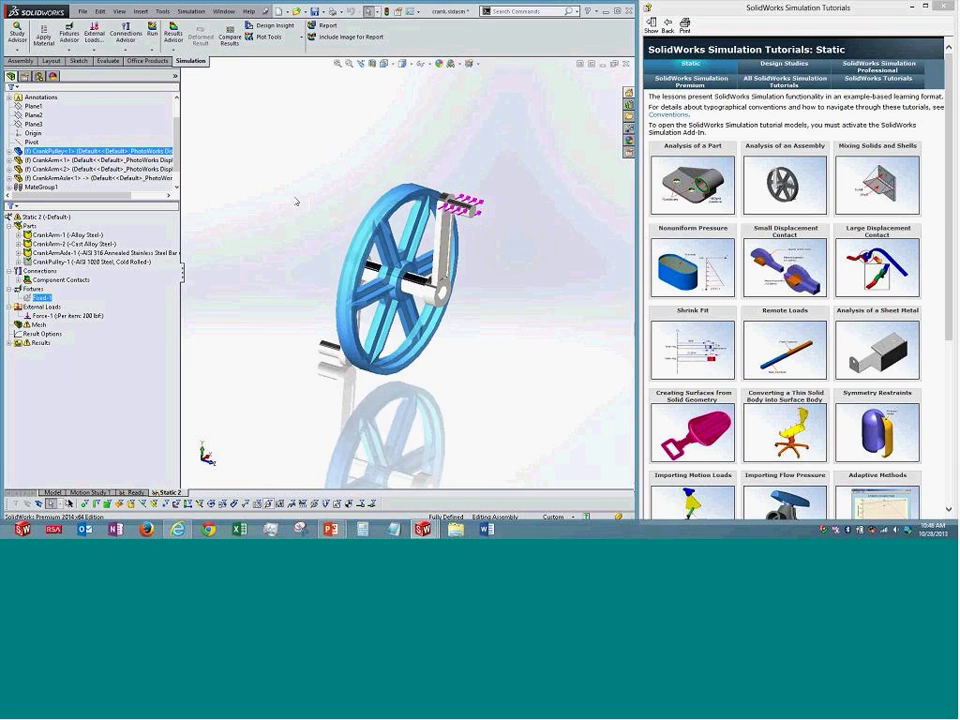
scroll(95, 121, down, 1)
scroll(95, 121, up, 2)
scroll(95, 121, down, 1)
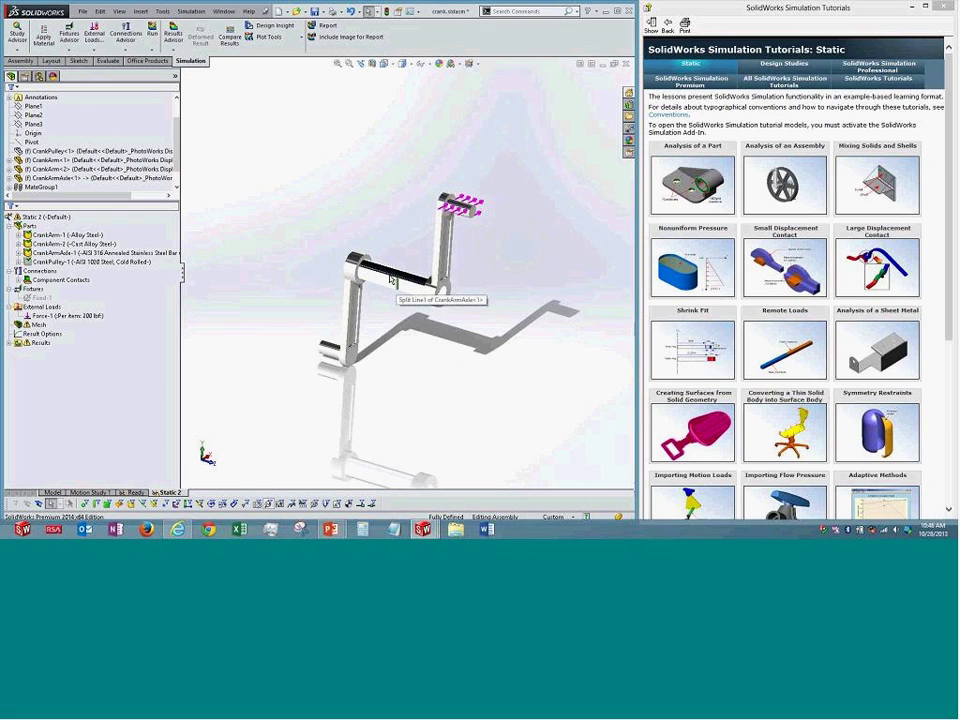
Add a Fixed Geometry fixture on the CrankArmAxle face
right_click(33, 289)
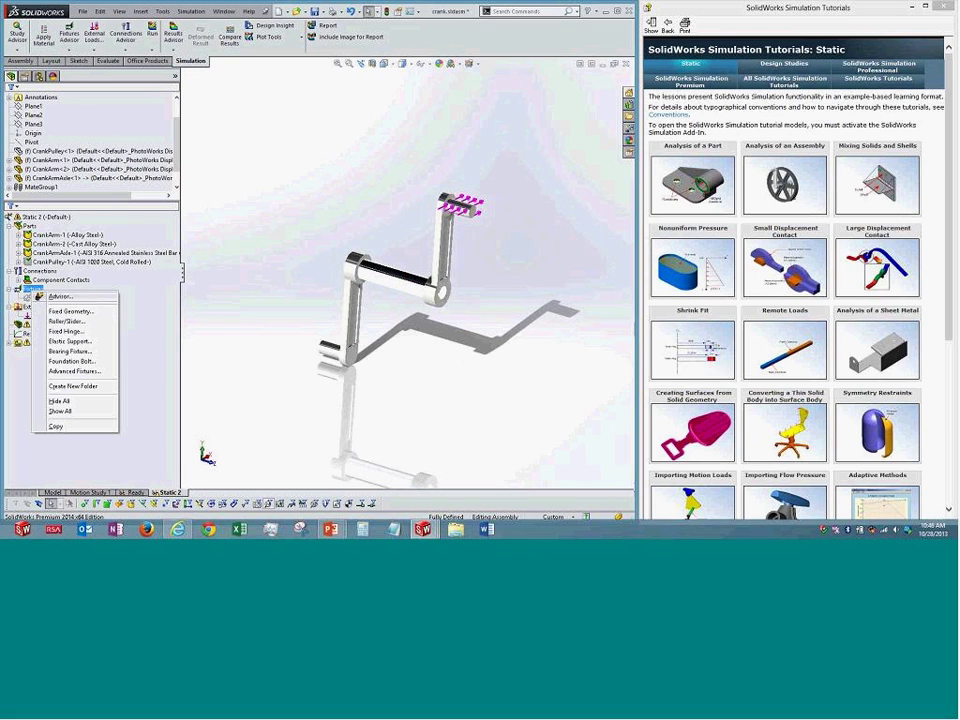
click(70, 311)
click(395, 284)
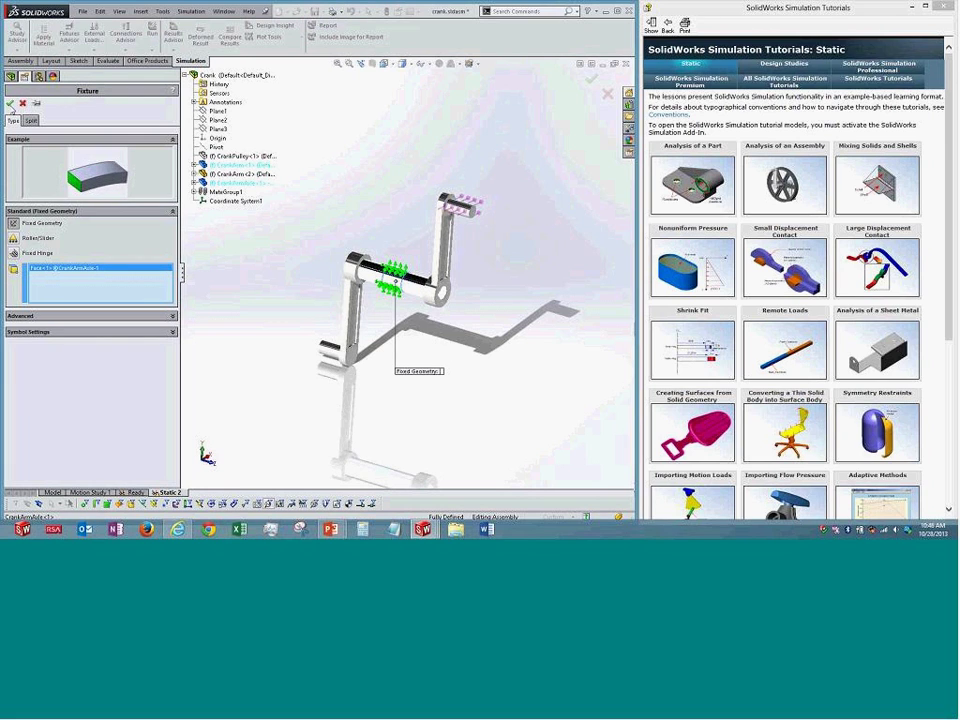
key(Return)
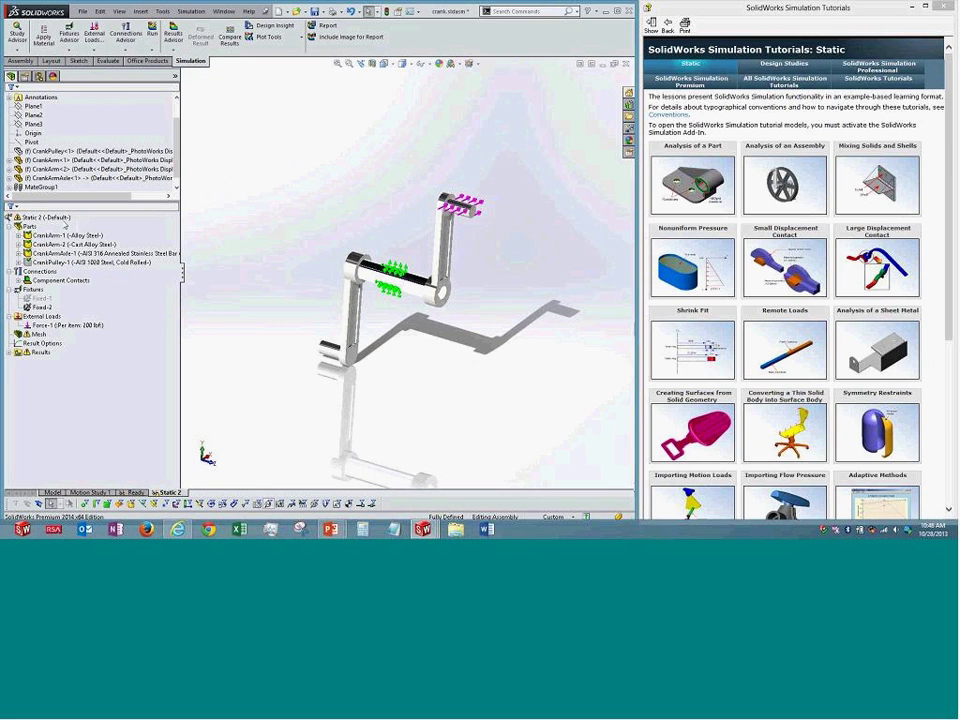
Run the Static 2 study and inspect the resulting stress plot
right_click(60, 218)
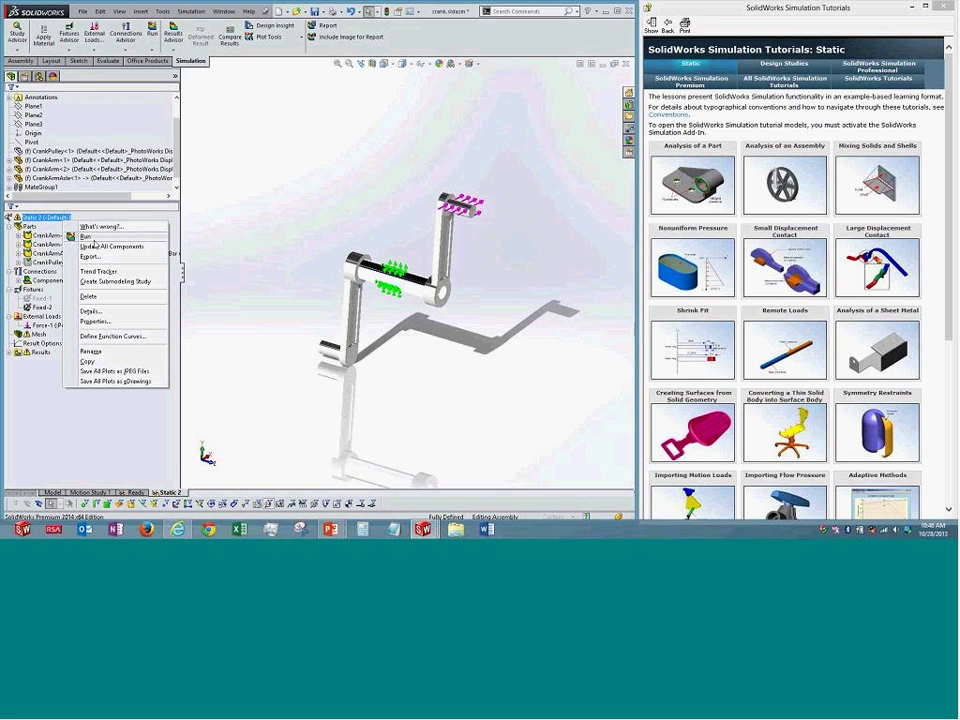
click(90, 237)
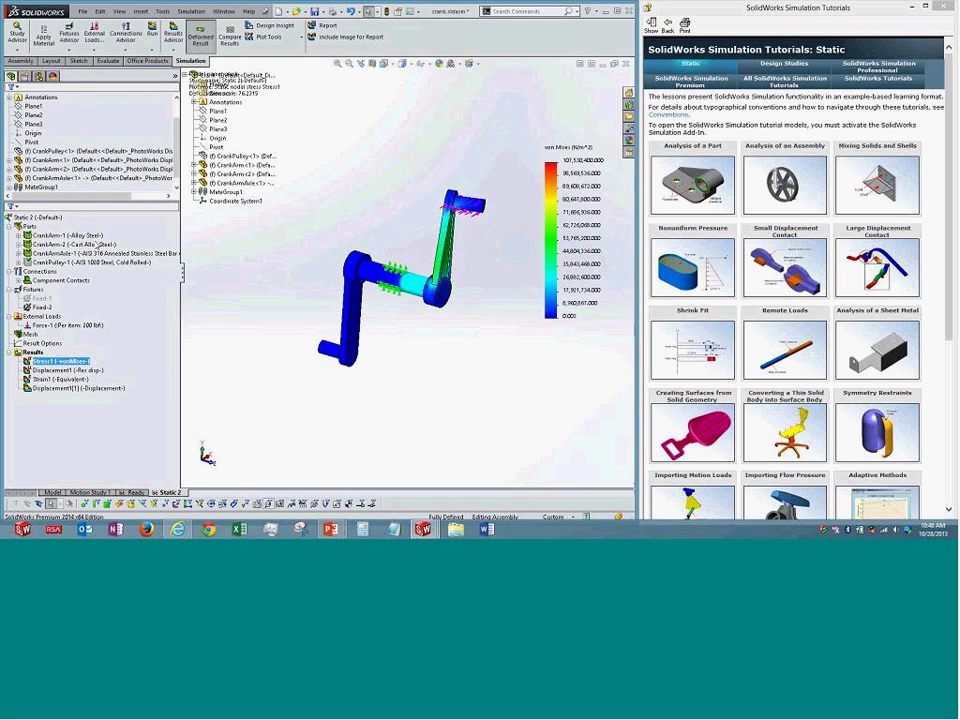
middle_drag(457, 358, 437, 345)
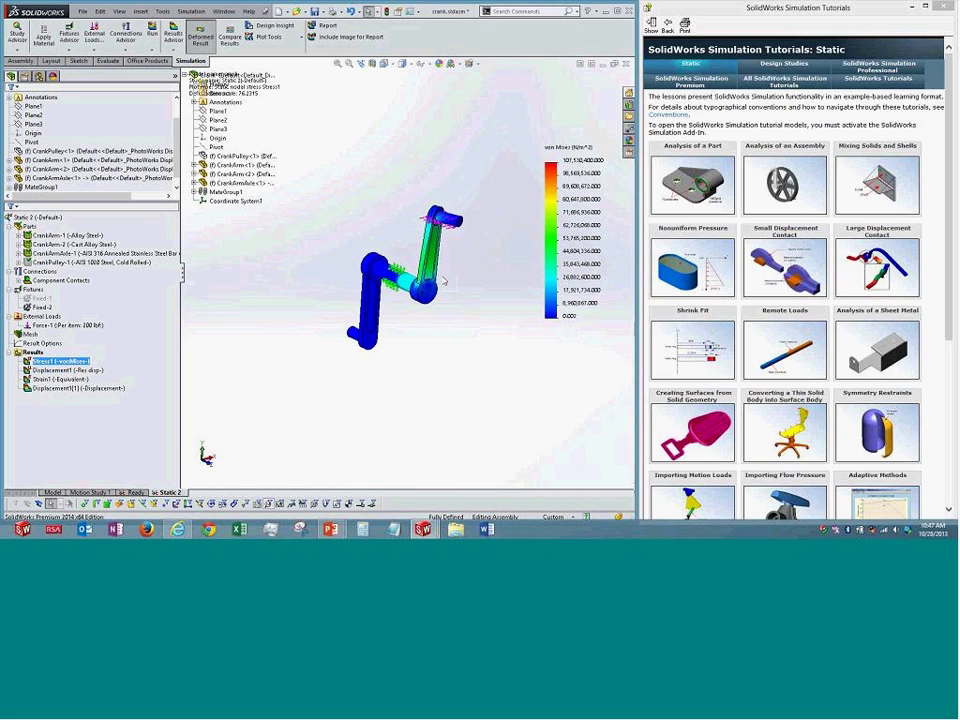
Show the Displacement1 plot and open its definition for editing
double_click(62, 370)
right_click(78, 372)
click(95, 210)
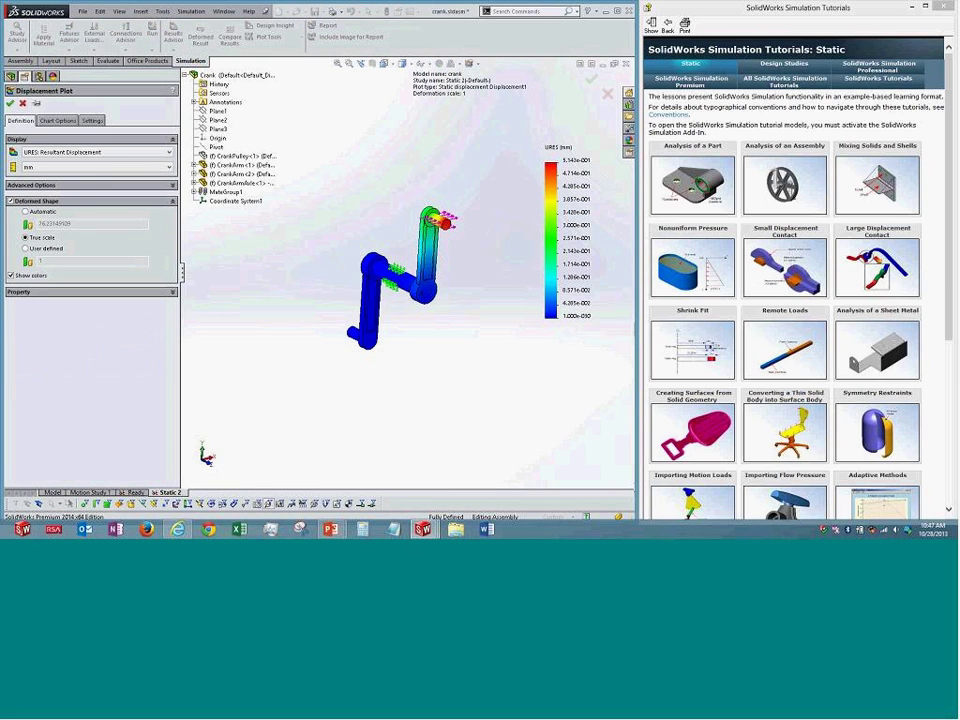
Check Show excluded bodies in the displacement plot settings, inspect the axle, and close the definition
click(32, 185)
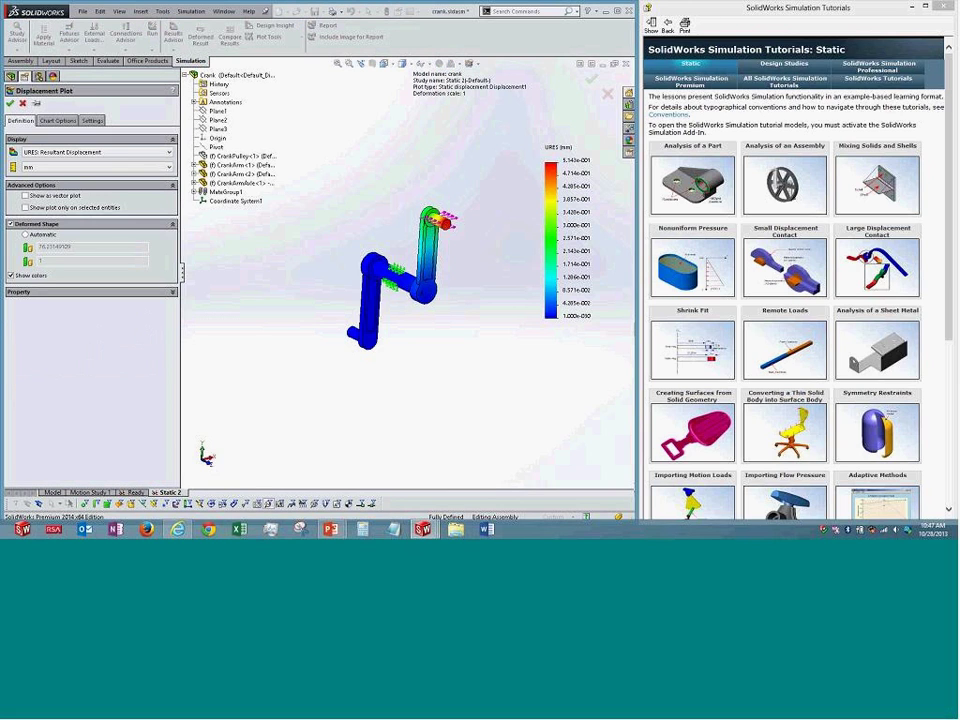
click(91, 121)
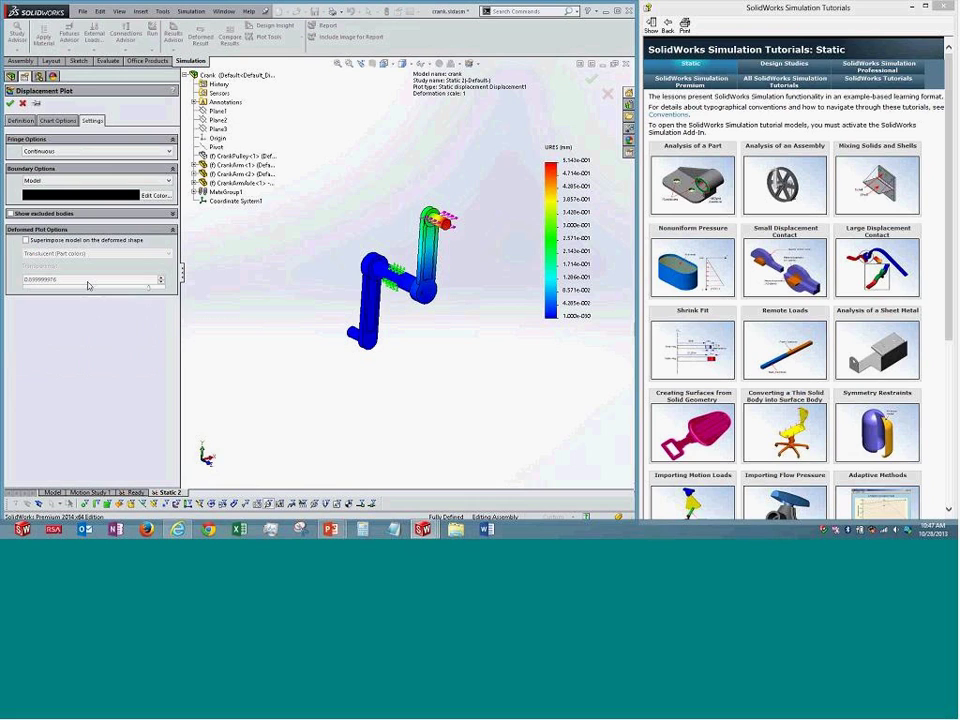
click(56, 215)
middle_drag(264, 347, 214, 268)
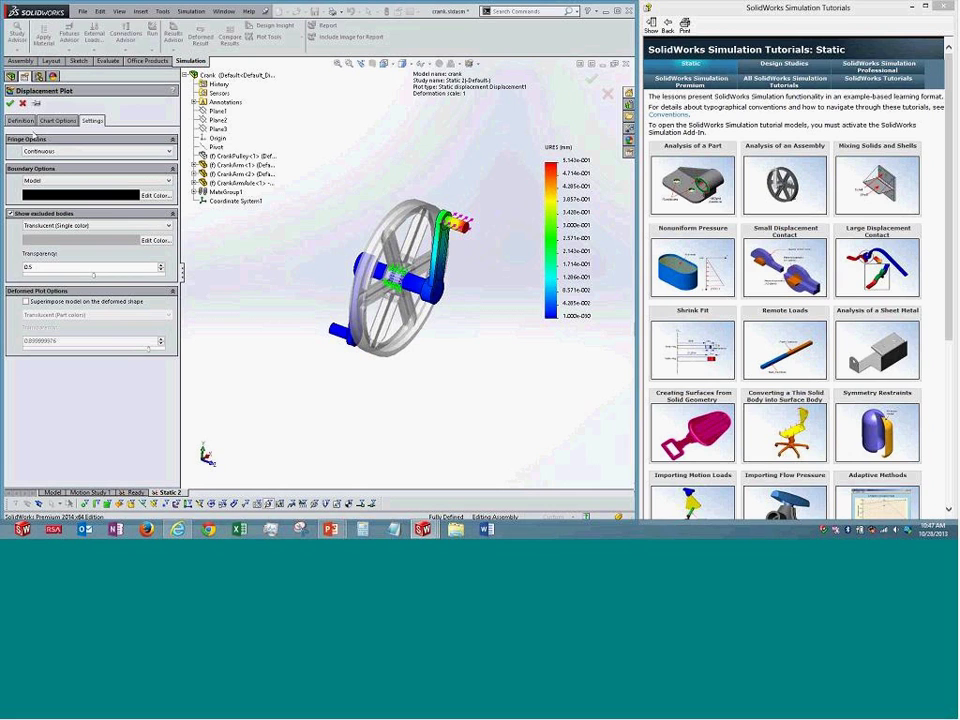
middle_drag(337, 373, 381, 292)
scroll(381, 292, down, 5)
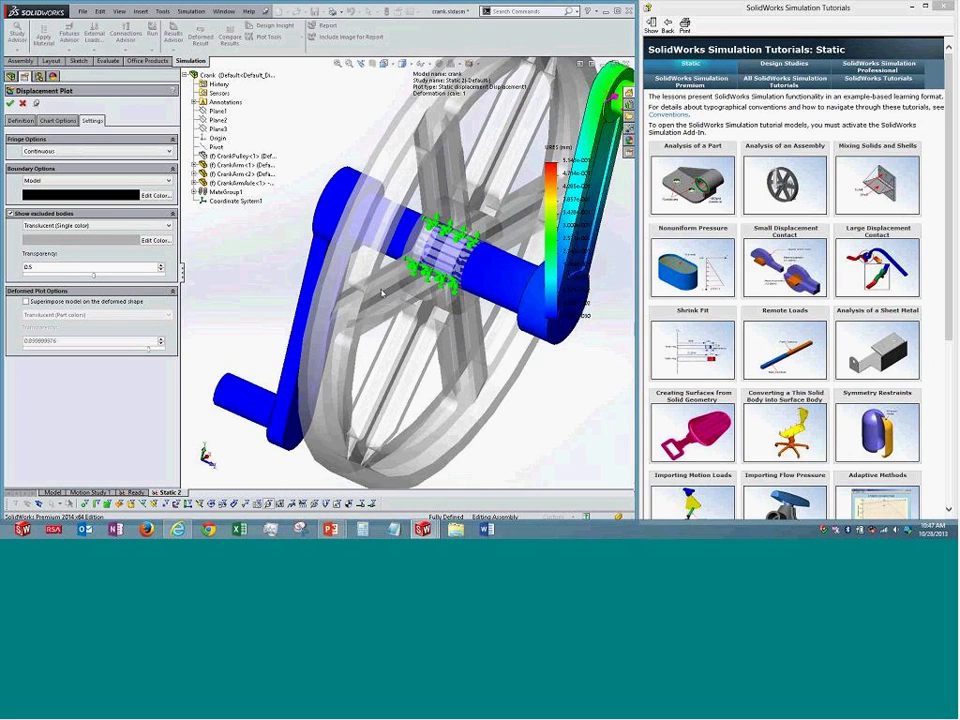
scroll(381, 292, down, 2)
scroll(381, 292, up, 8)
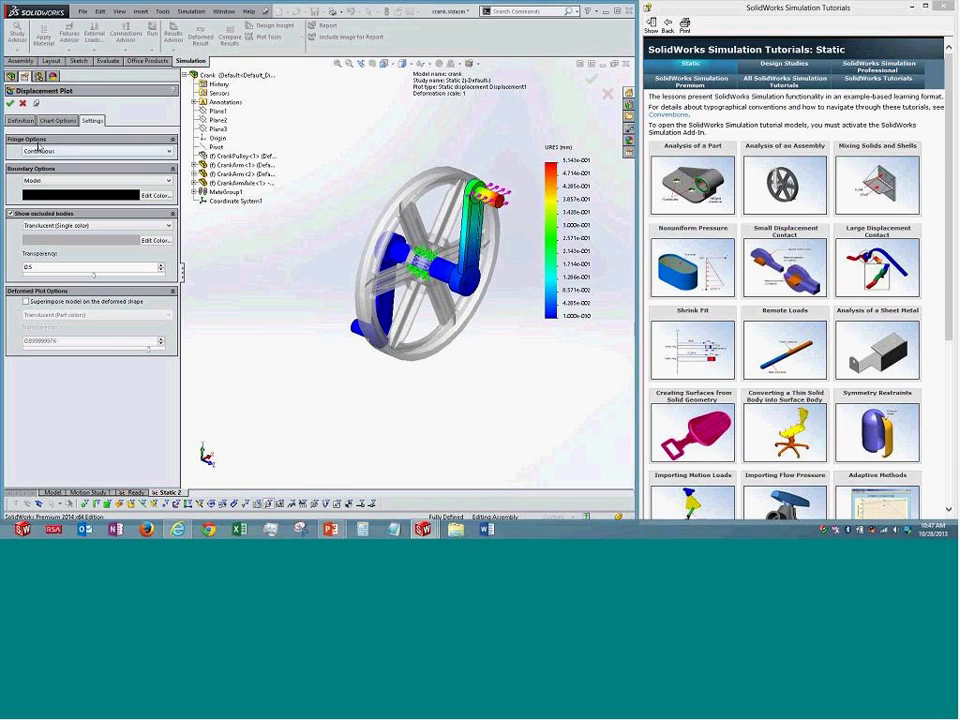
click(18, 80)
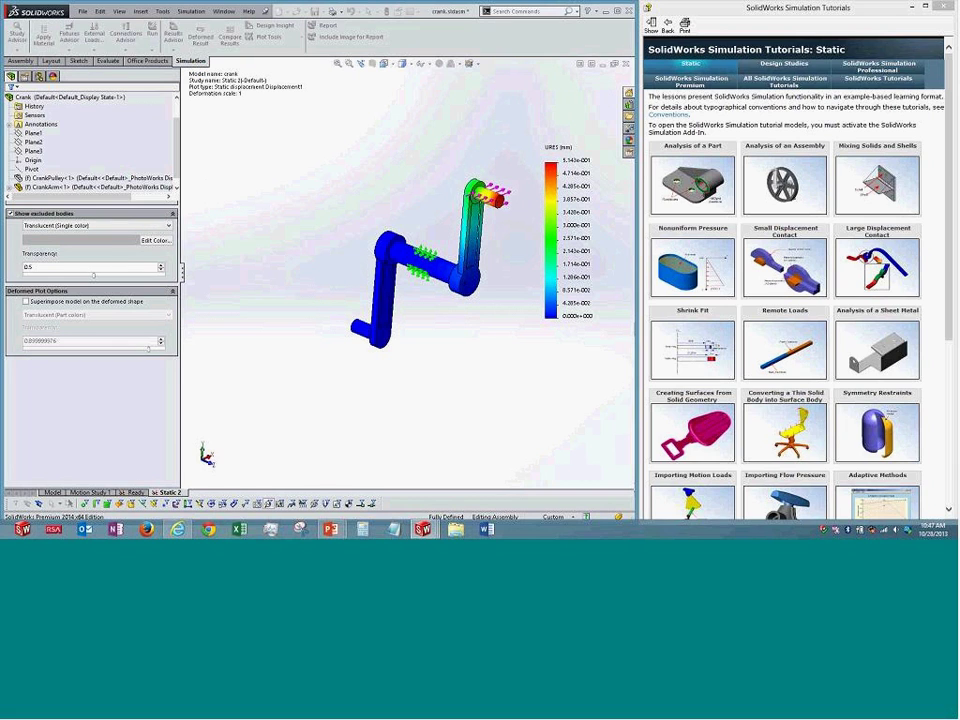
Edit Displacement1 to show min and max annotations in Chart Options
right_click(92, 371)
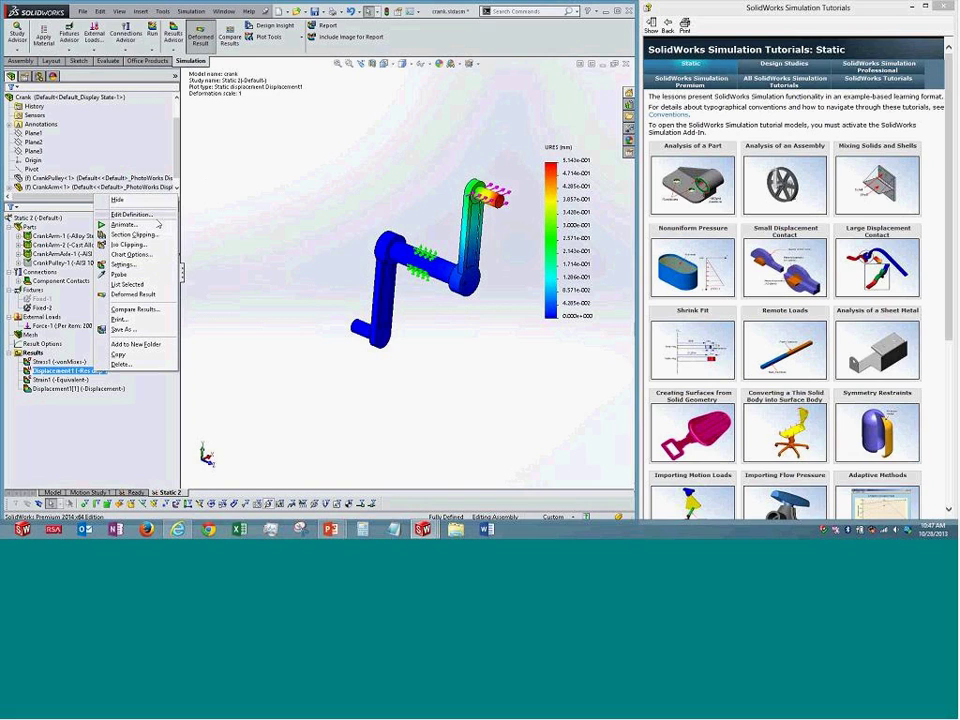
click(155, 216)
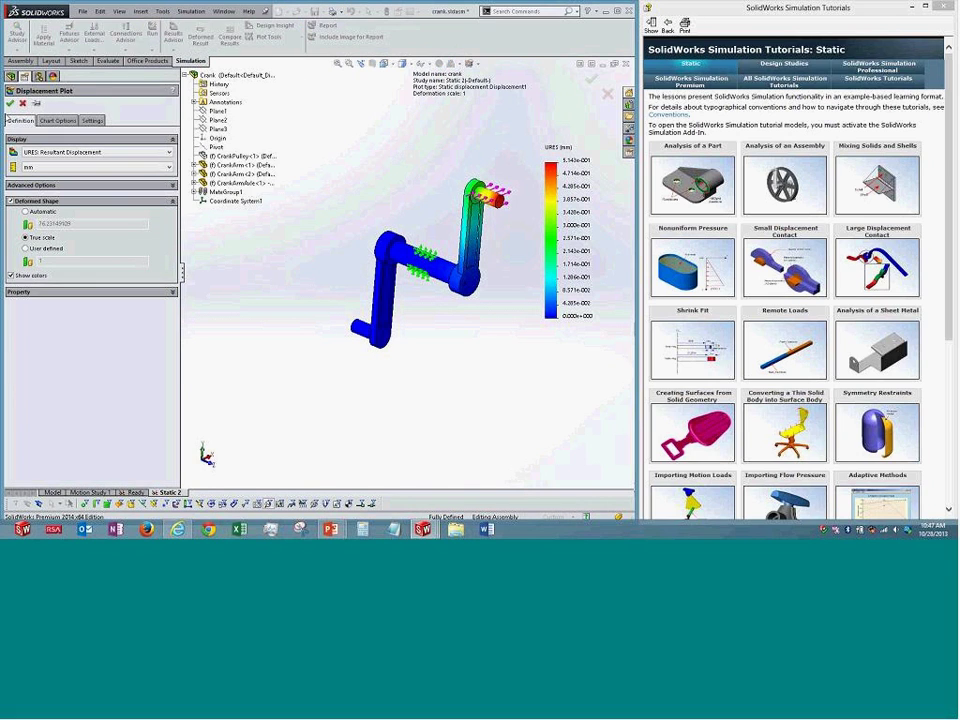
click(57, 120)
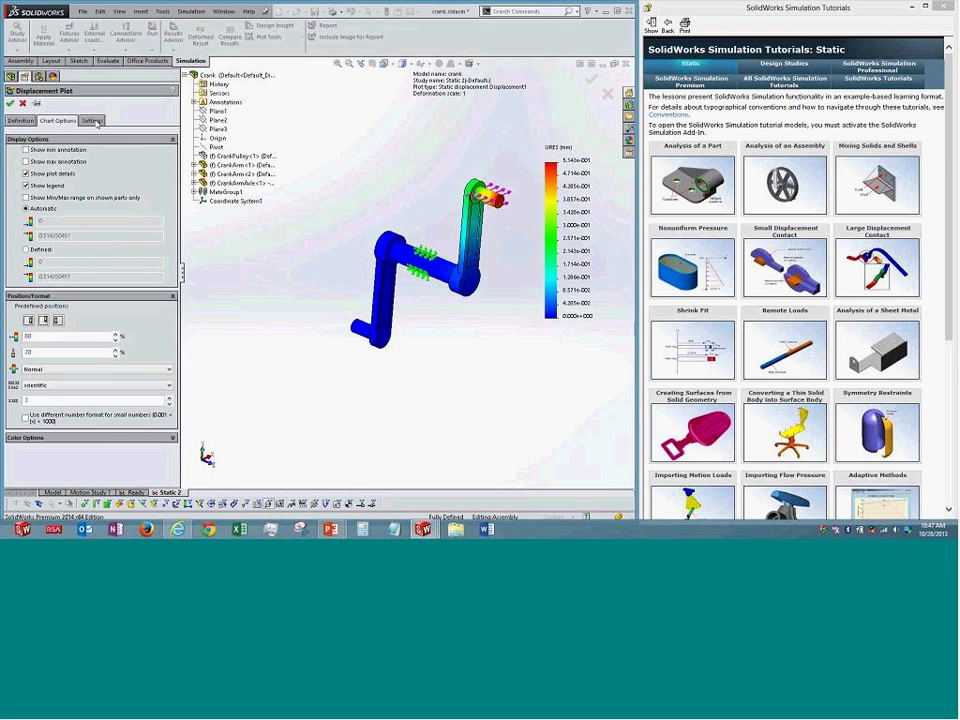
click(92, 120)
click(57, 120)
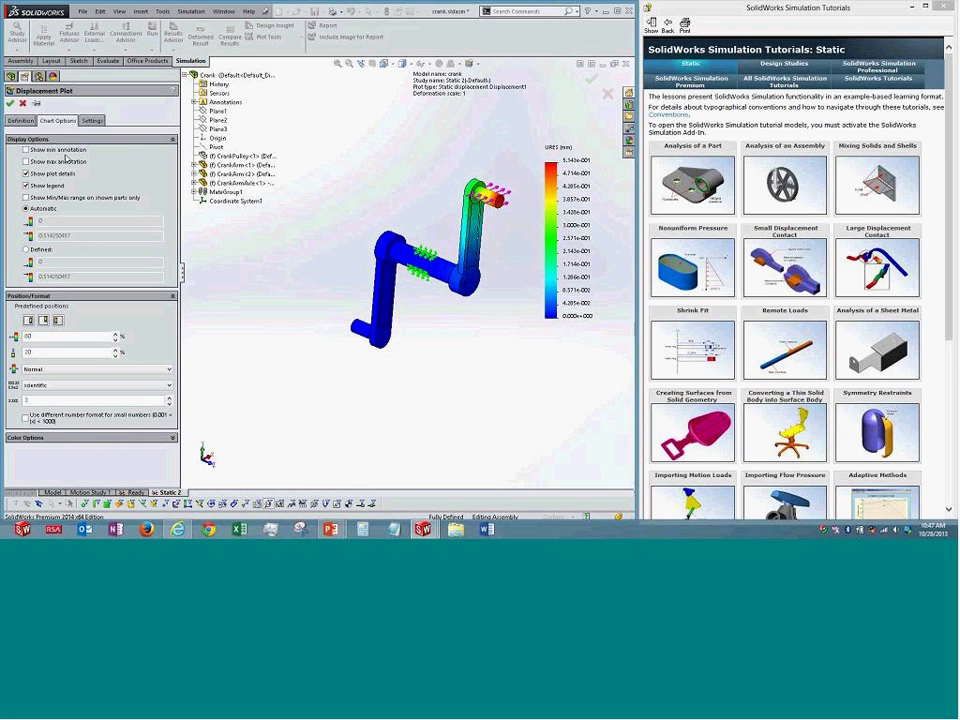
click(60, 150)
click(60, 161)
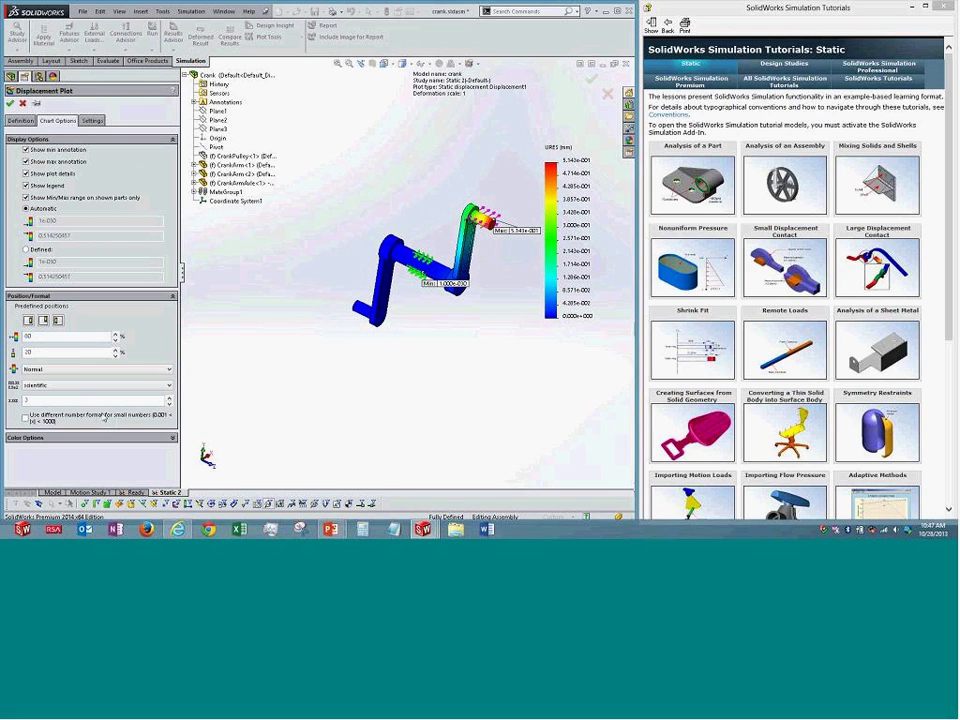
Try the mesh, none and model boundary options, settling on the model outline
click(92, 120)
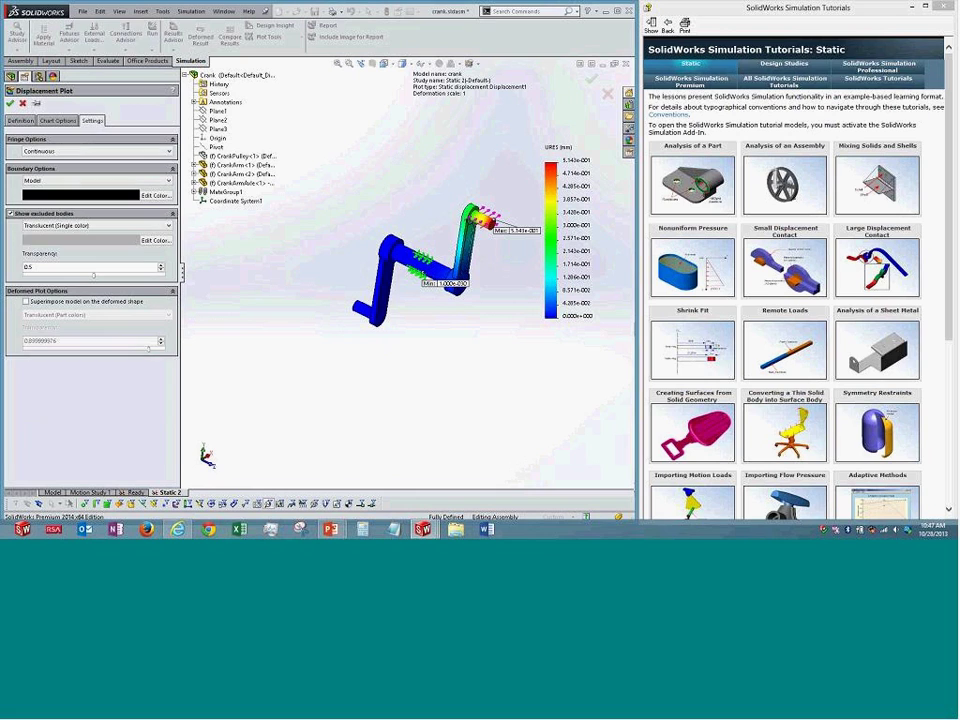
click(80, 181)
click(80, 204)
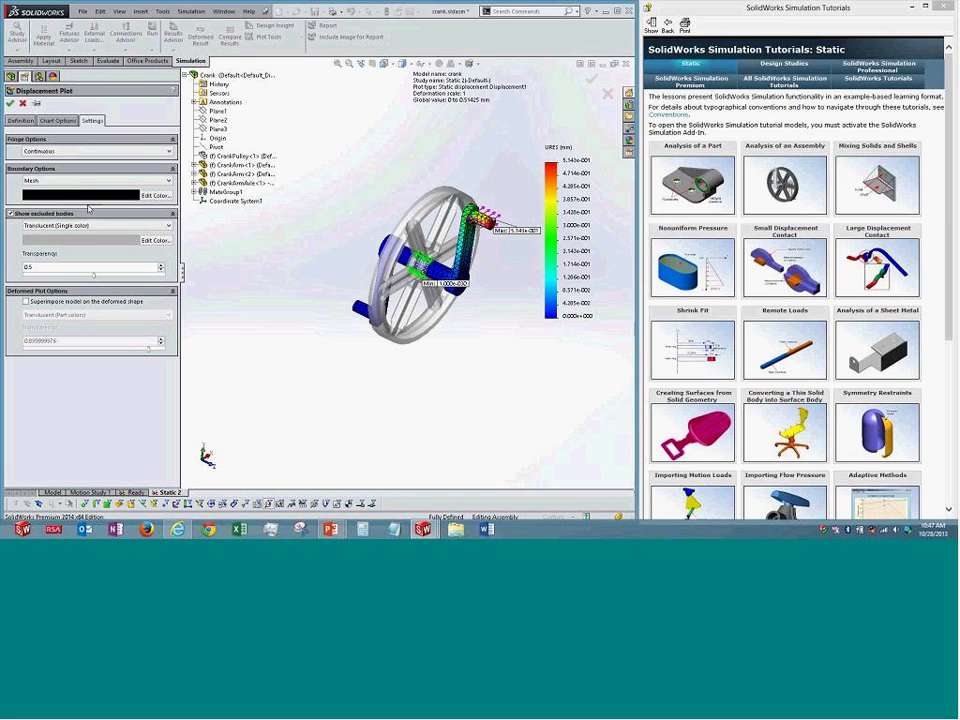
scroll(500, 291, down, 5)
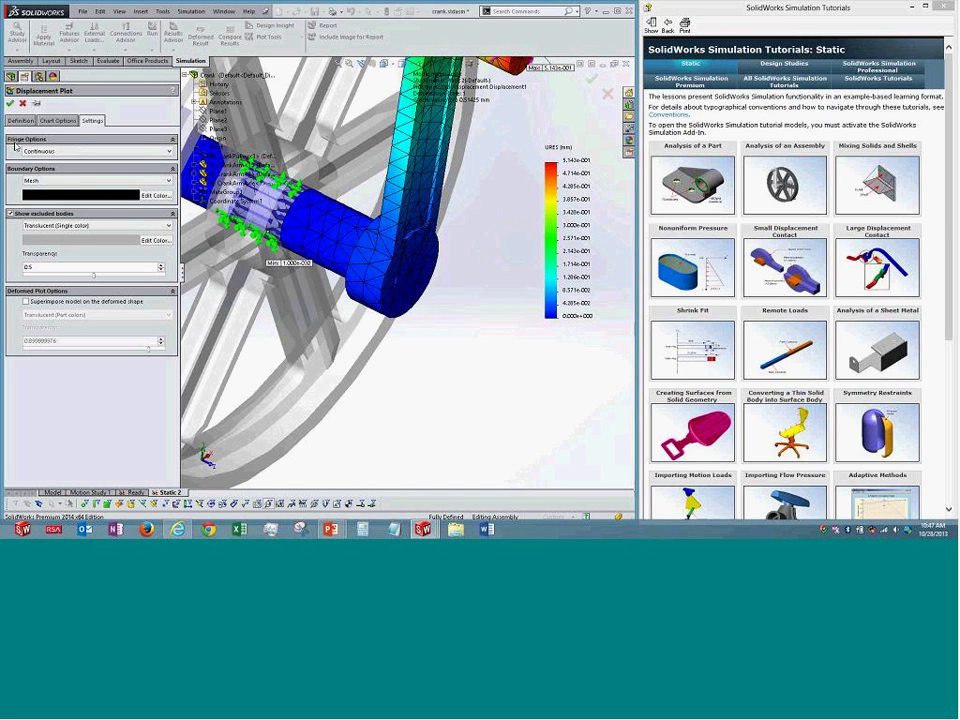
click(60, 181)
click(57, 189)
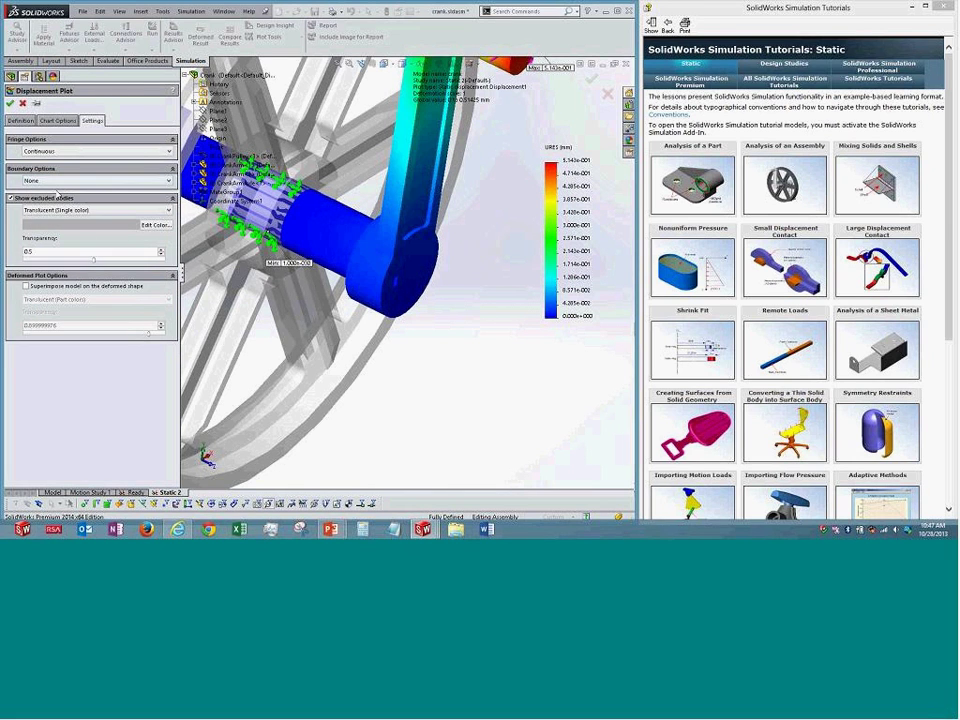
click(60, 181)
click(62, 199)
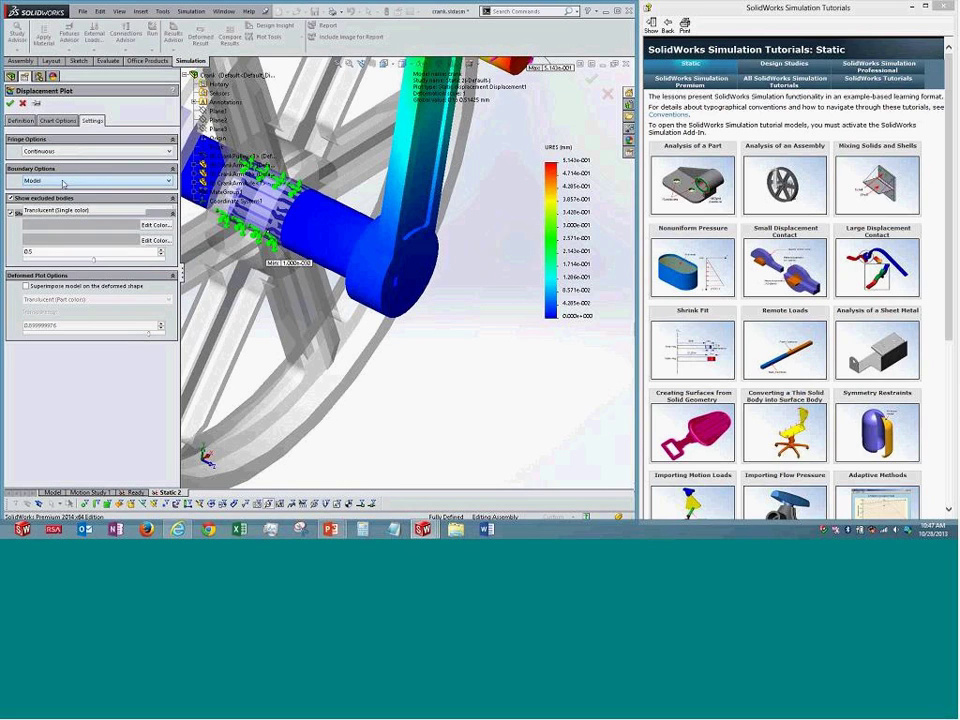
Set fringes to Line, superimpose the model on the deformed shape, and apply
click(68, 151)
click(70, 173)
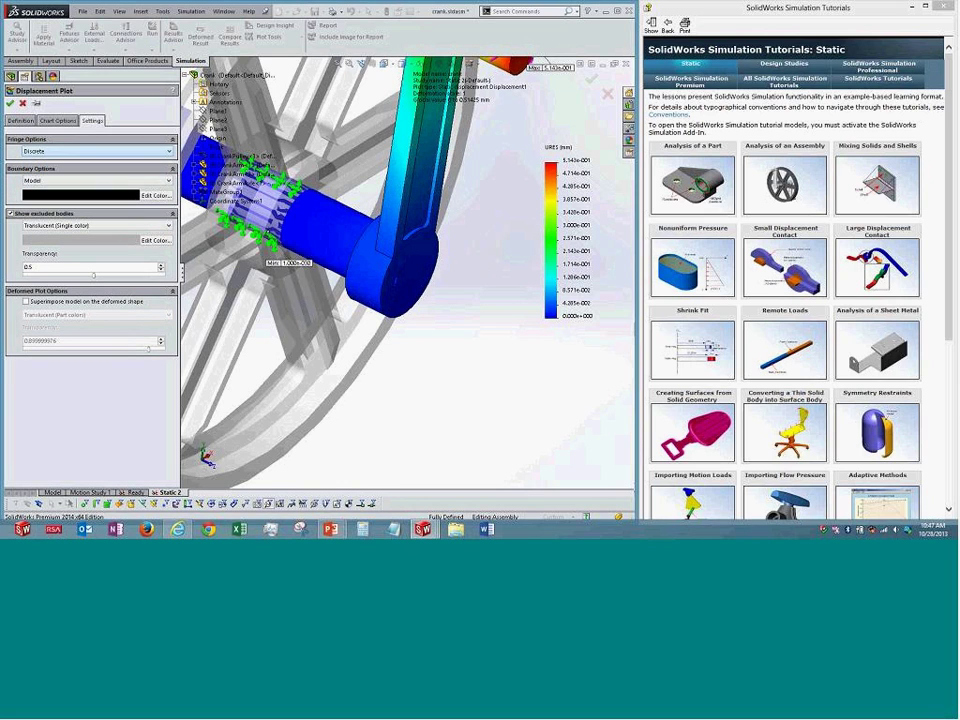
click(70, 151)
click(74, 168)
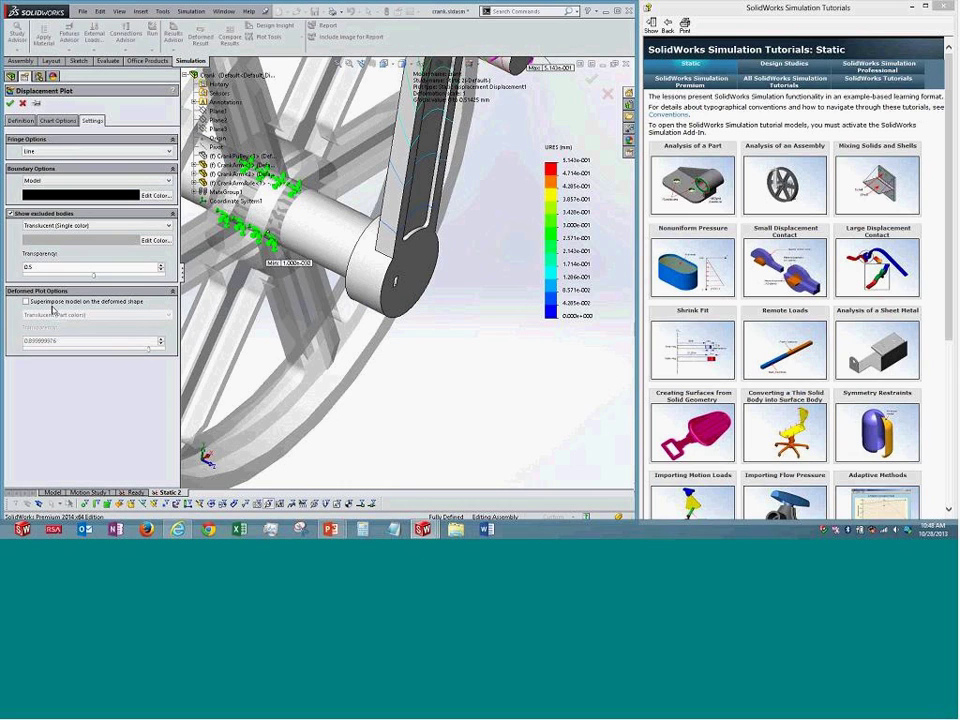
click(40, 301)
key(f)
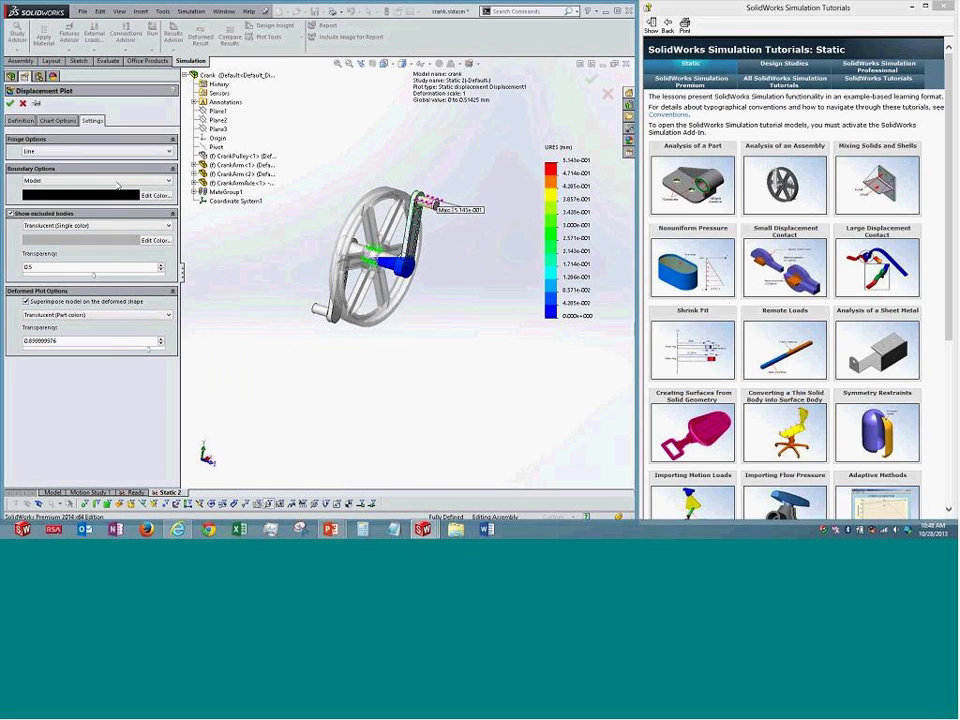
key(Return)
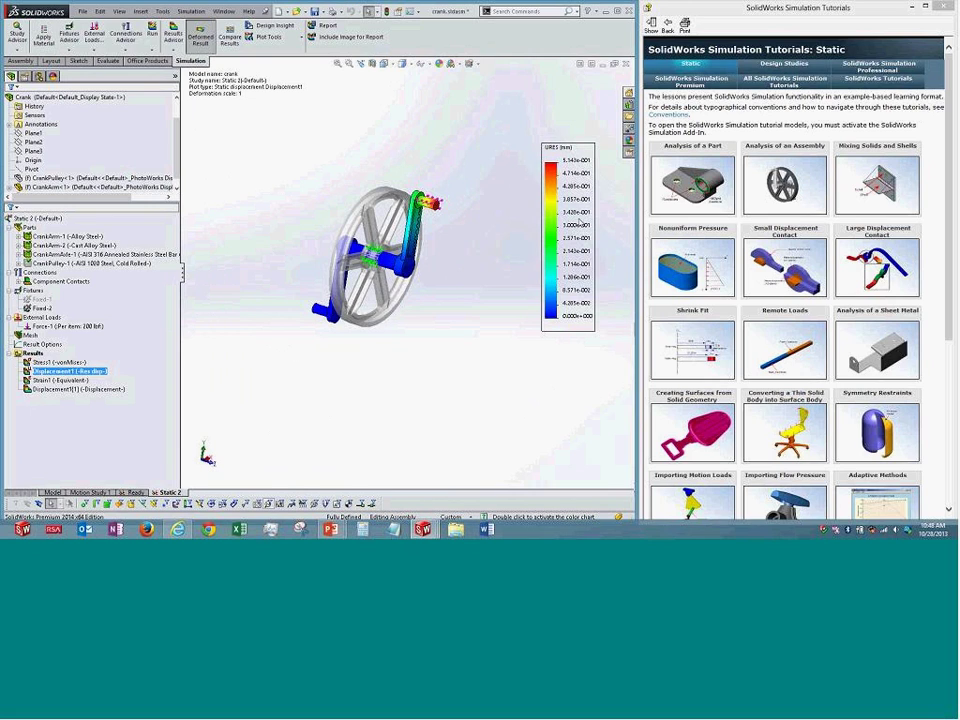
Switch the displacement plot to UY: Y Displacement, ranging 3.127e-002 to -3.117e-002 mm
double_click(563, 172)
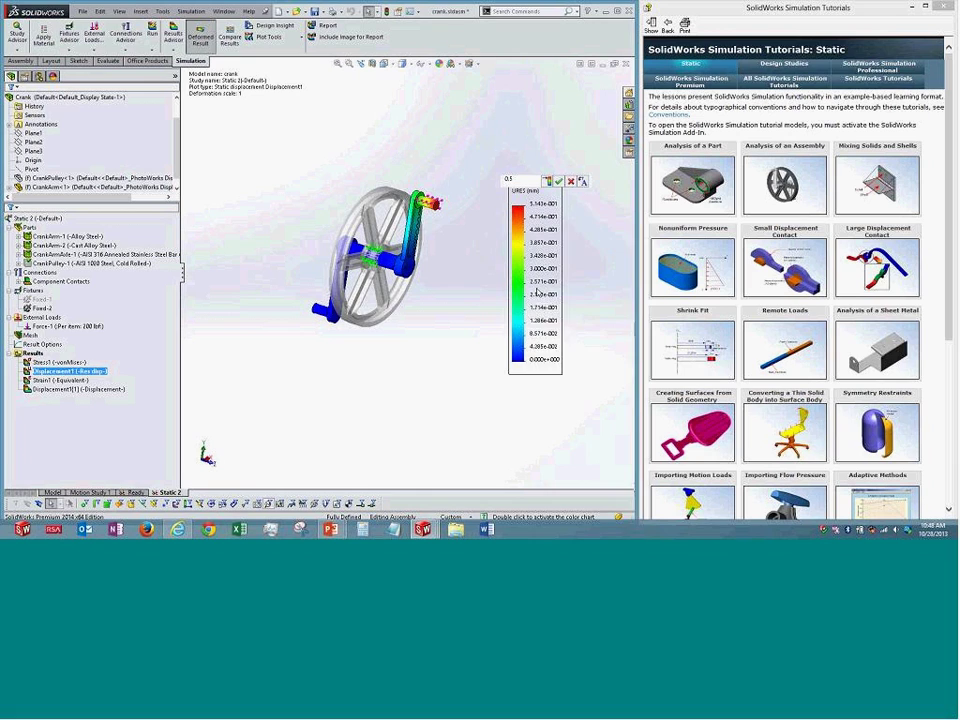
right_click(538, 223)
key(Escape)
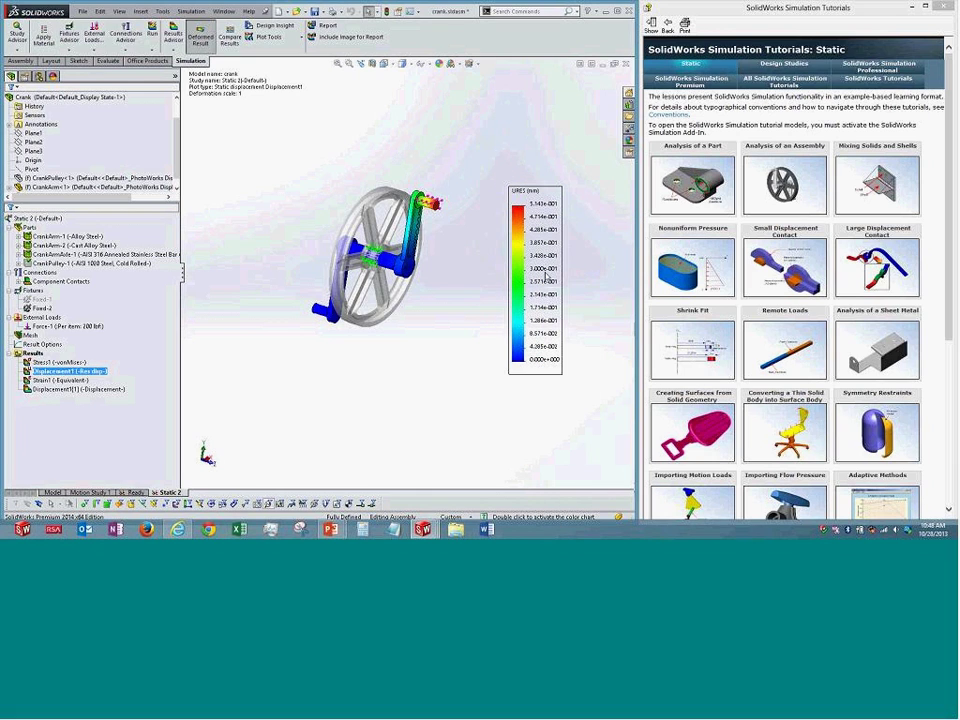
right_click(546, 277)
mouse_move(600, 279)
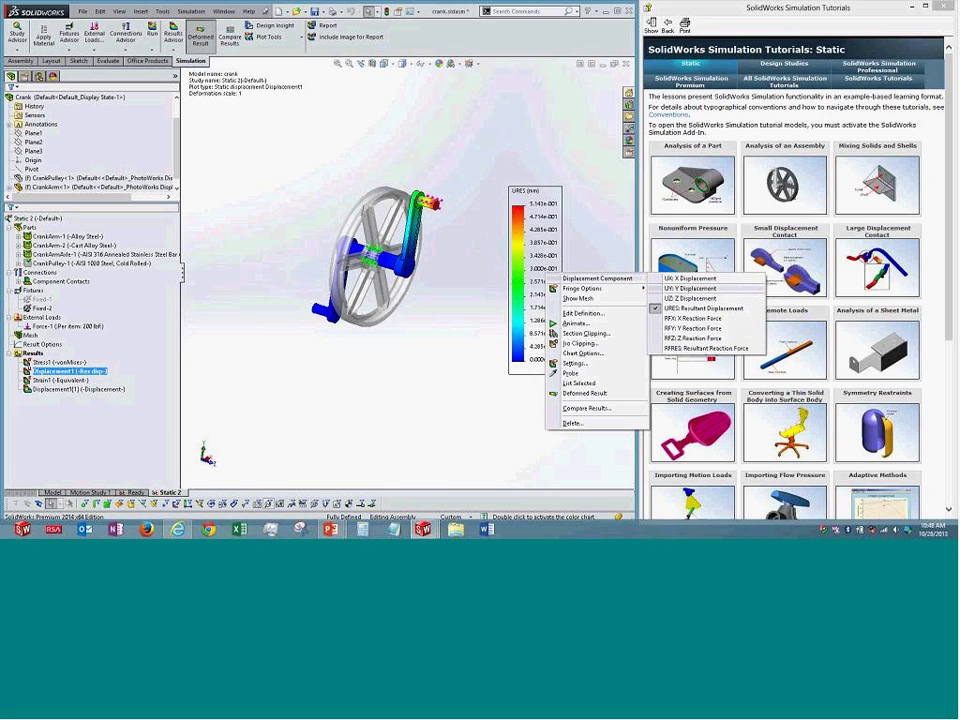
click(686, 288)
right_click(548, 292)
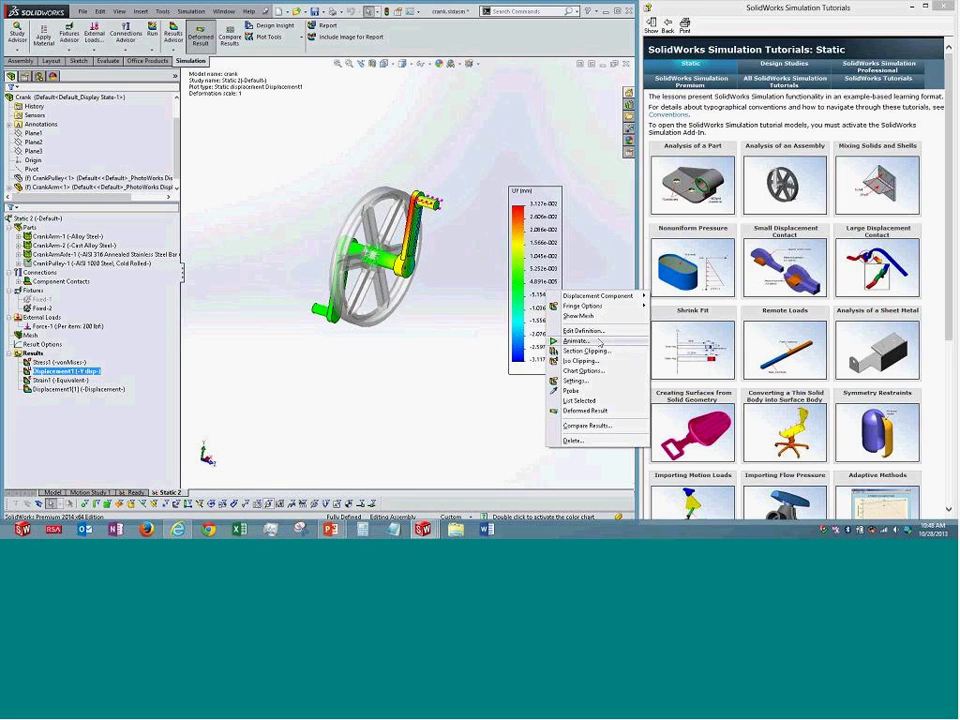
click(446, 366)
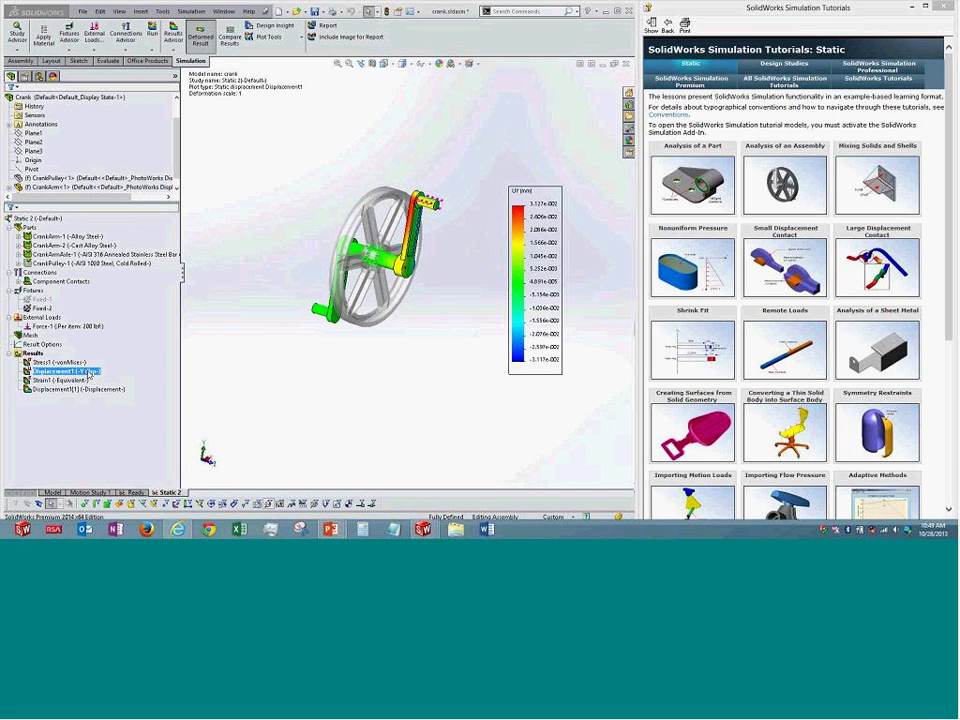
right_click(88, 374)
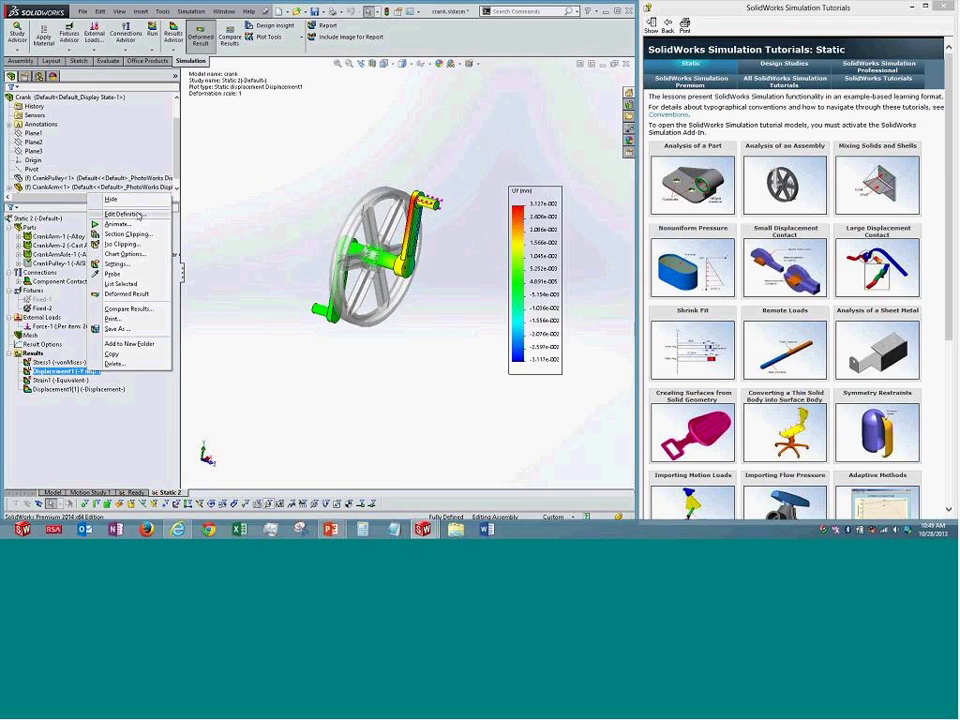
click(120, 264)
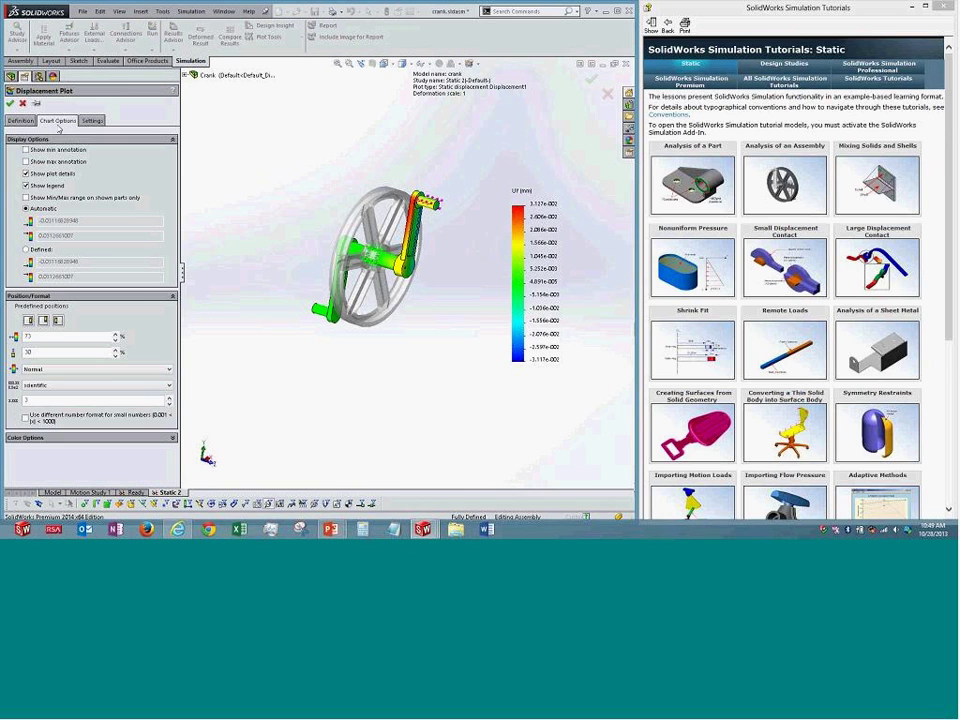
click(92, 120)
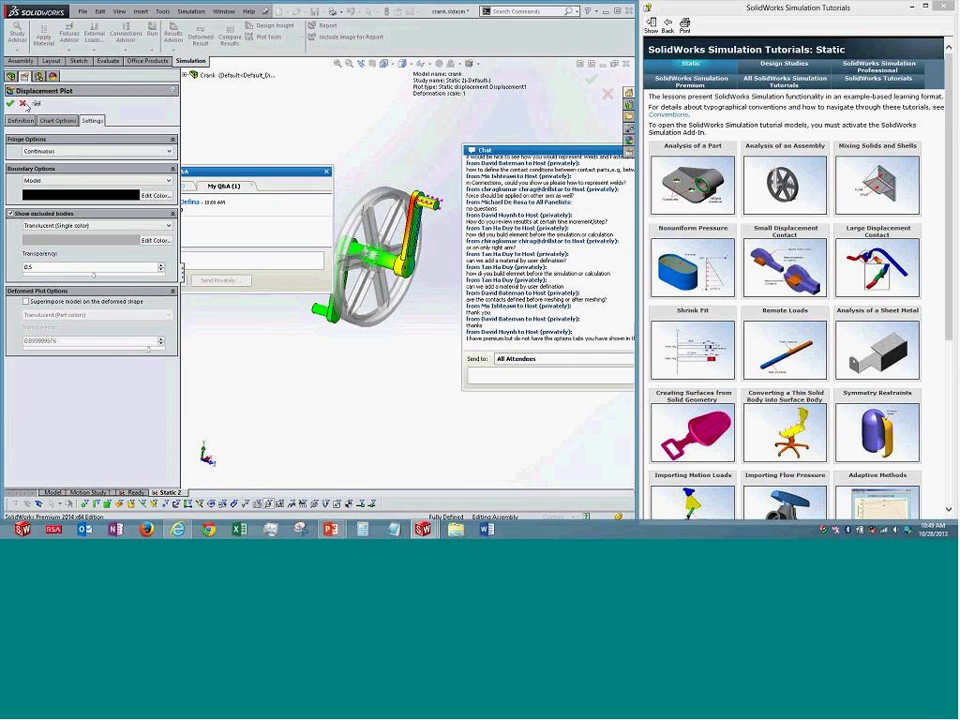
click(10, 103)
drag(563, 158, 408, 298)
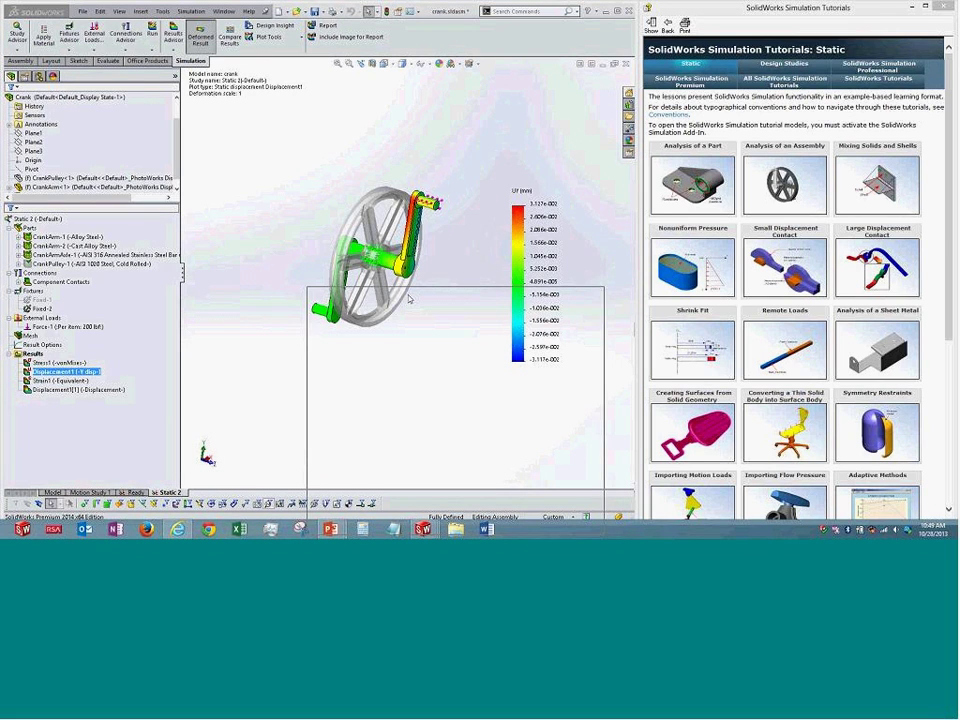
double_click(535, 203)
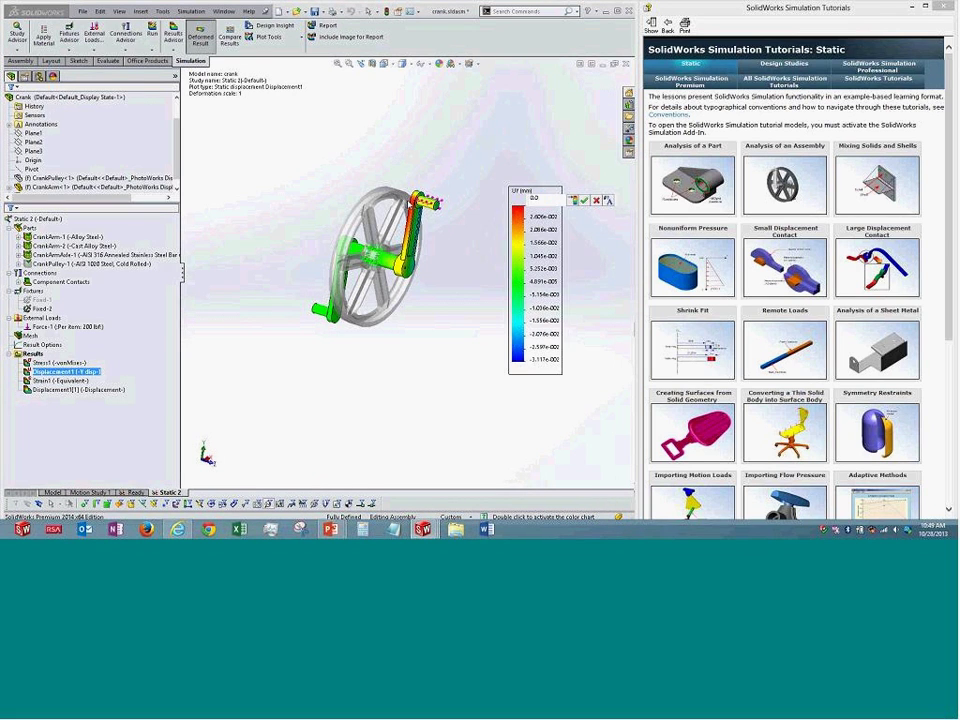
right_click(534, 268)
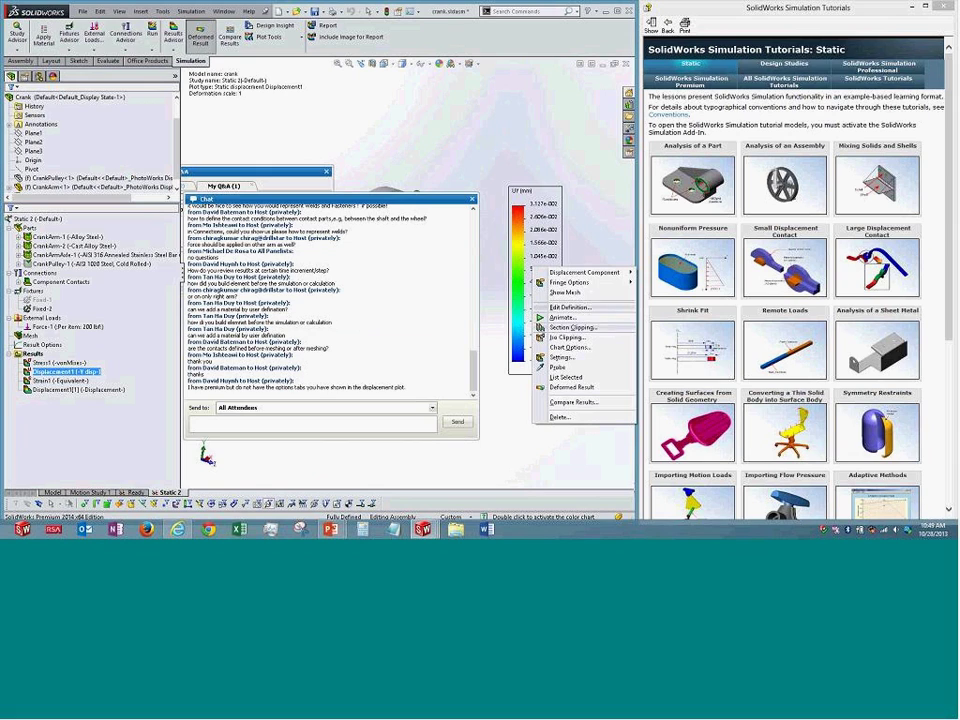
click(386, 189)
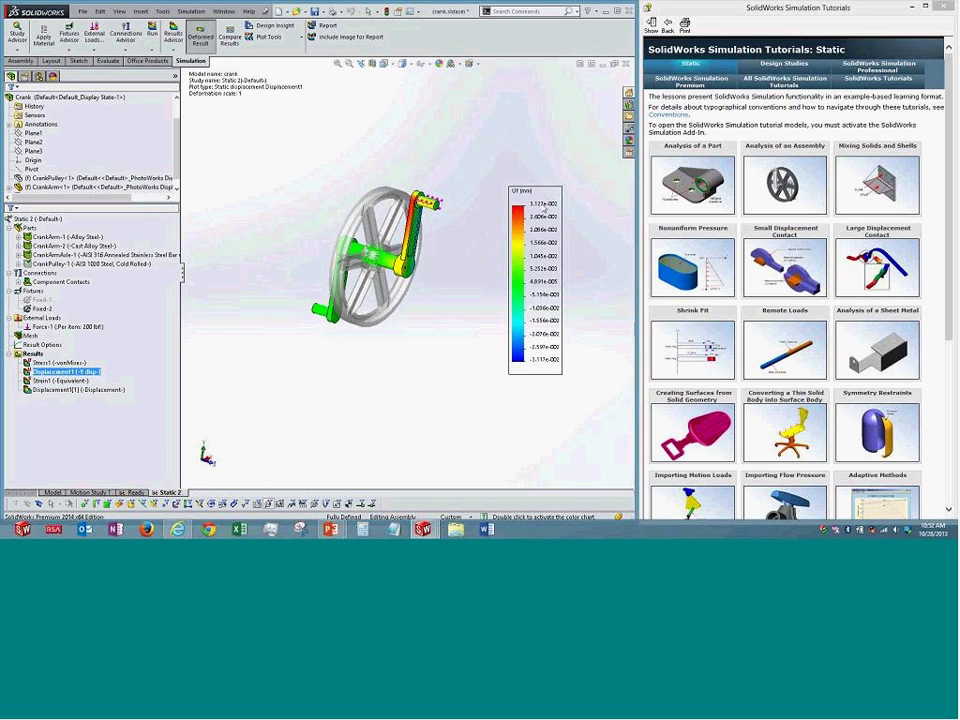
Cancel the legend value edit and display the Stress1 (-vonMises-) plot
double_click(545, 206)
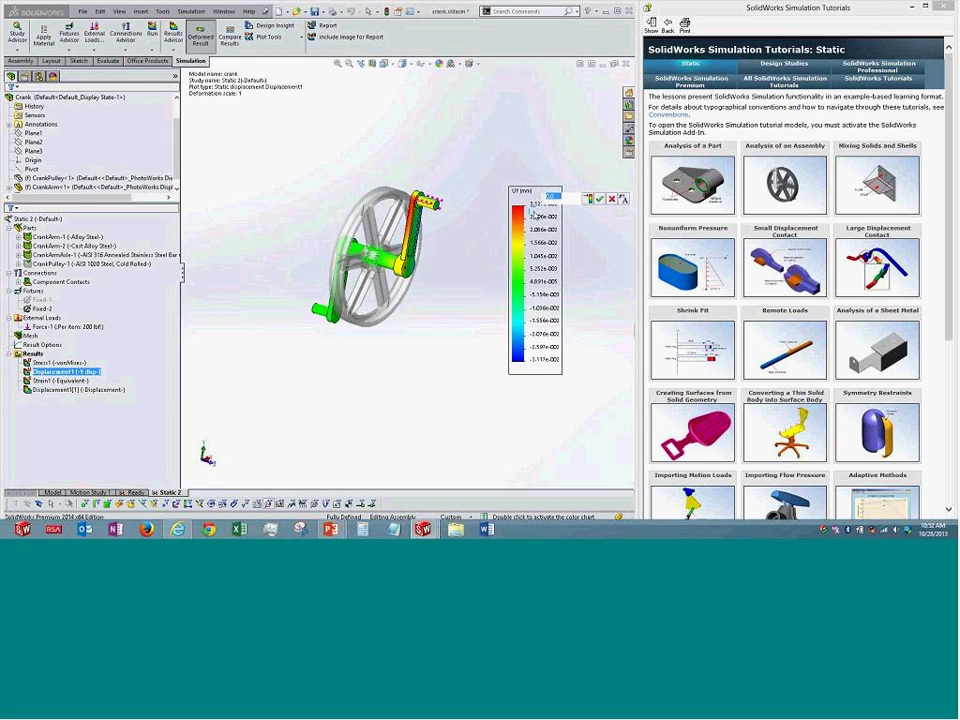
click(473, 270)
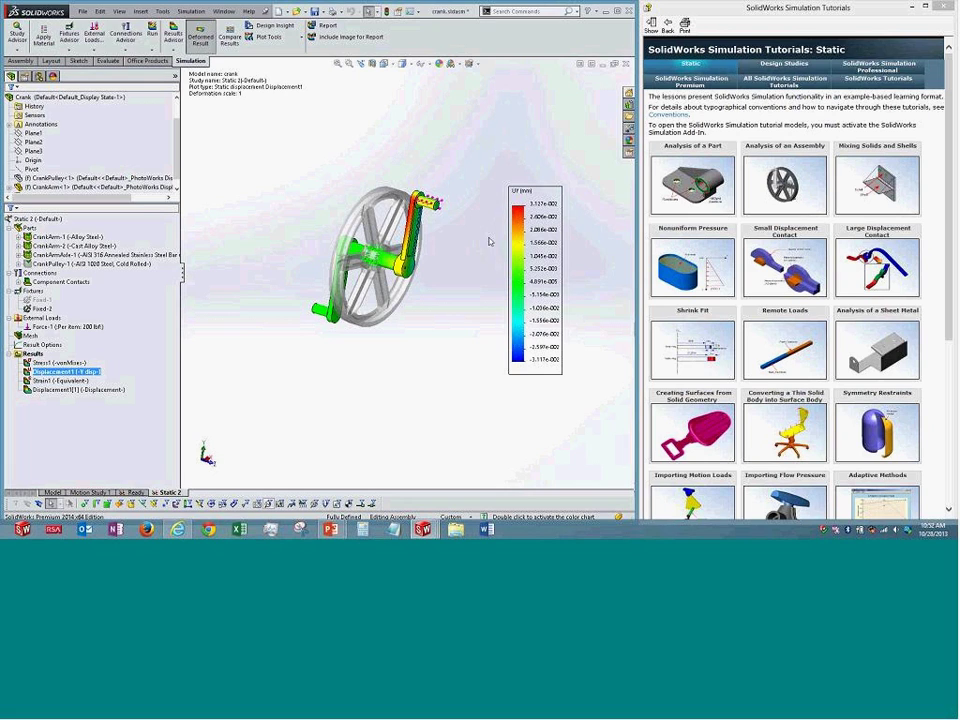
double_click(60, 362)
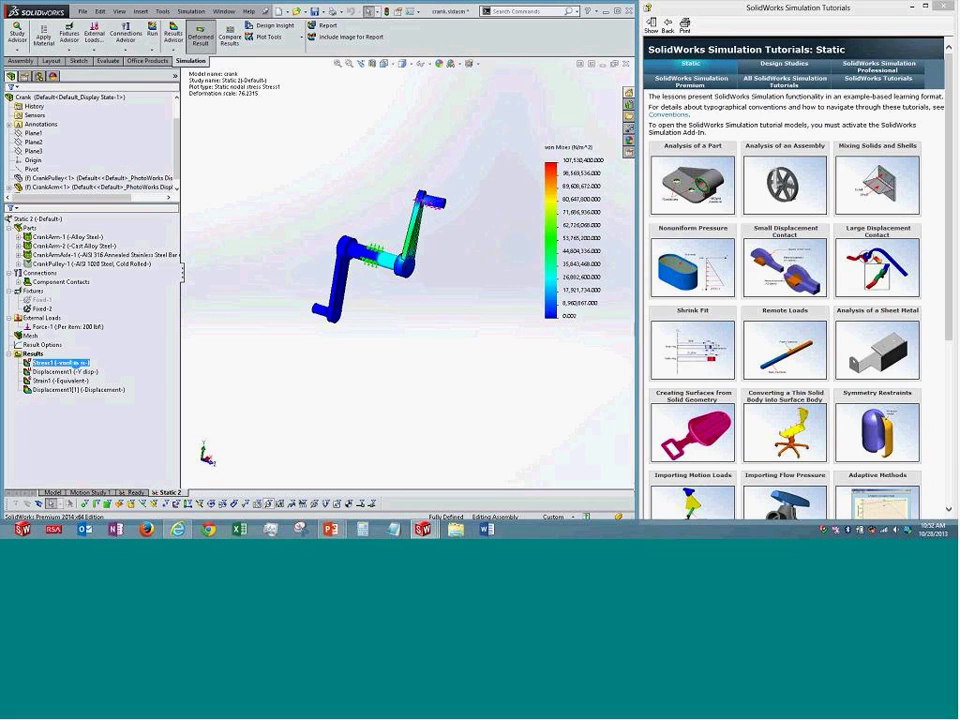
Open the Stress1 plot definition with its advanced options expanded
right_click(60, 362)
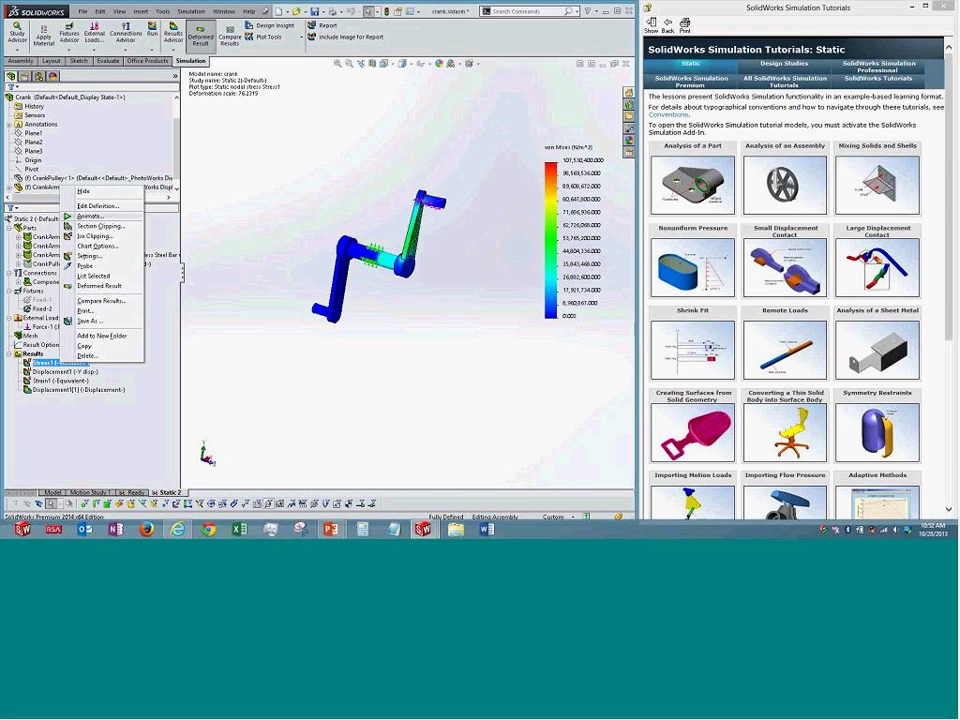
click(104, 207)
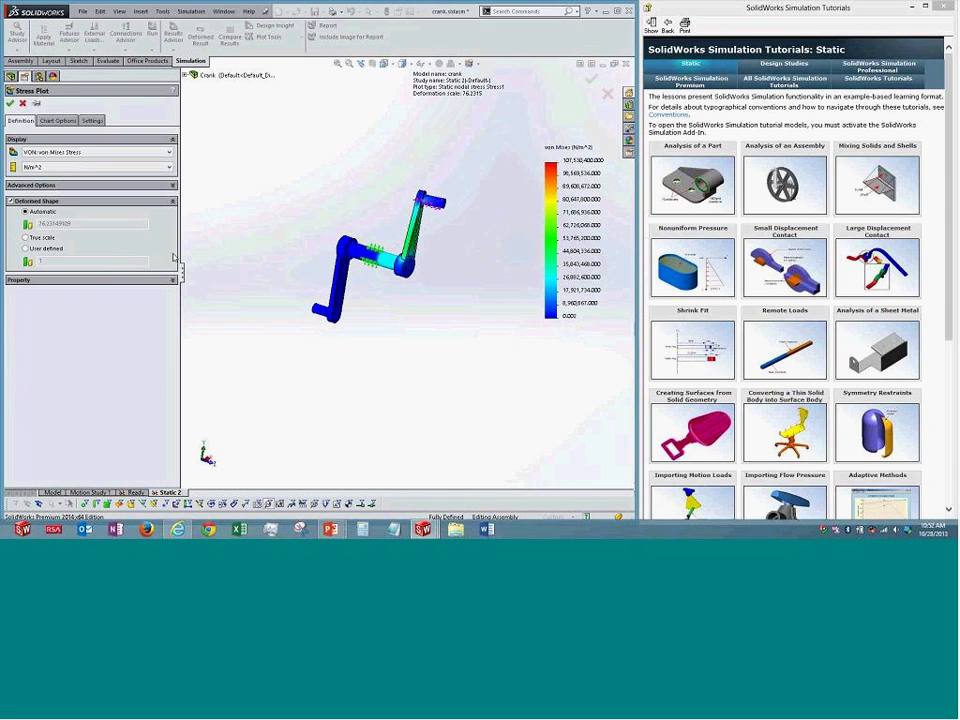
click(67, 186)
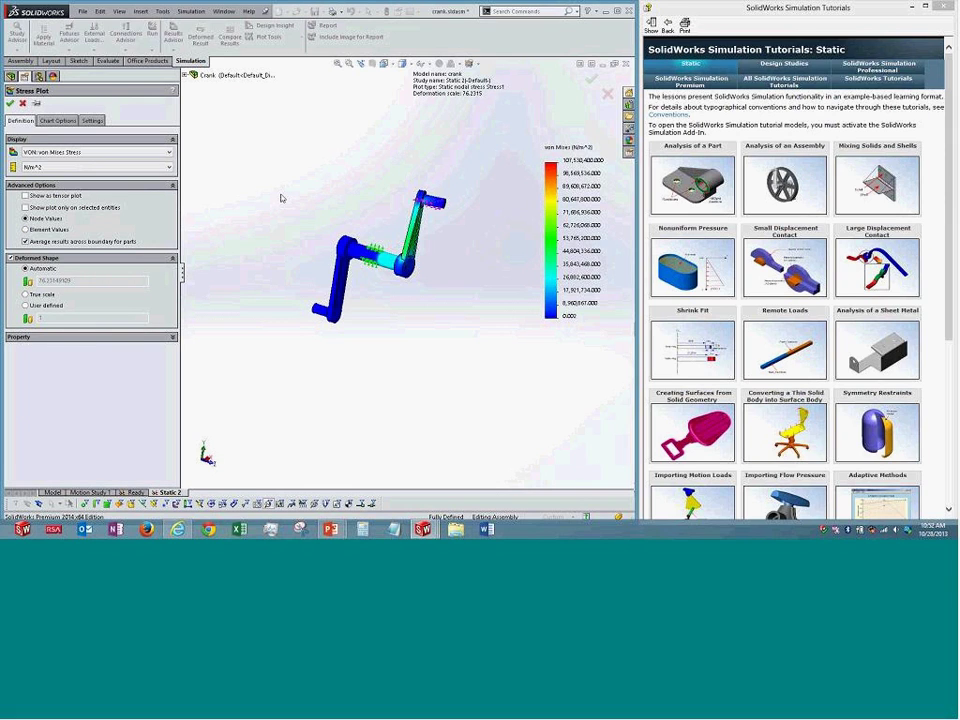
middle_drag(326, 178, 255, 140)
Turn on min and max stress annotations and the min/max range for shown parts
click(57, 120)
click(59, 202)
click(57, 161)
click(57, 150)
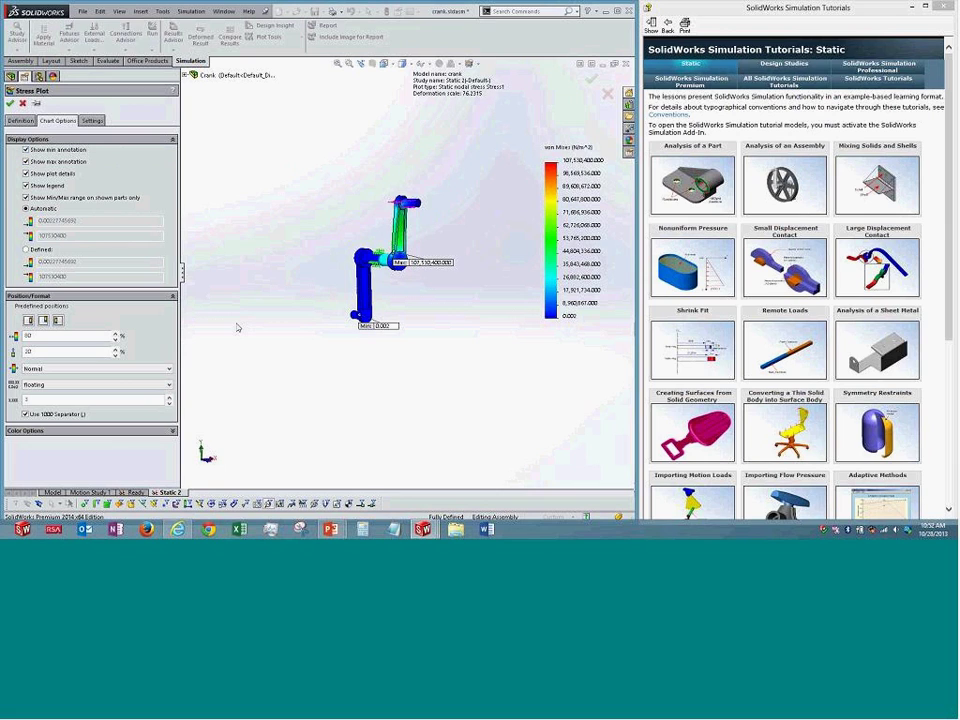
click(20, 120)
click(92, 120)
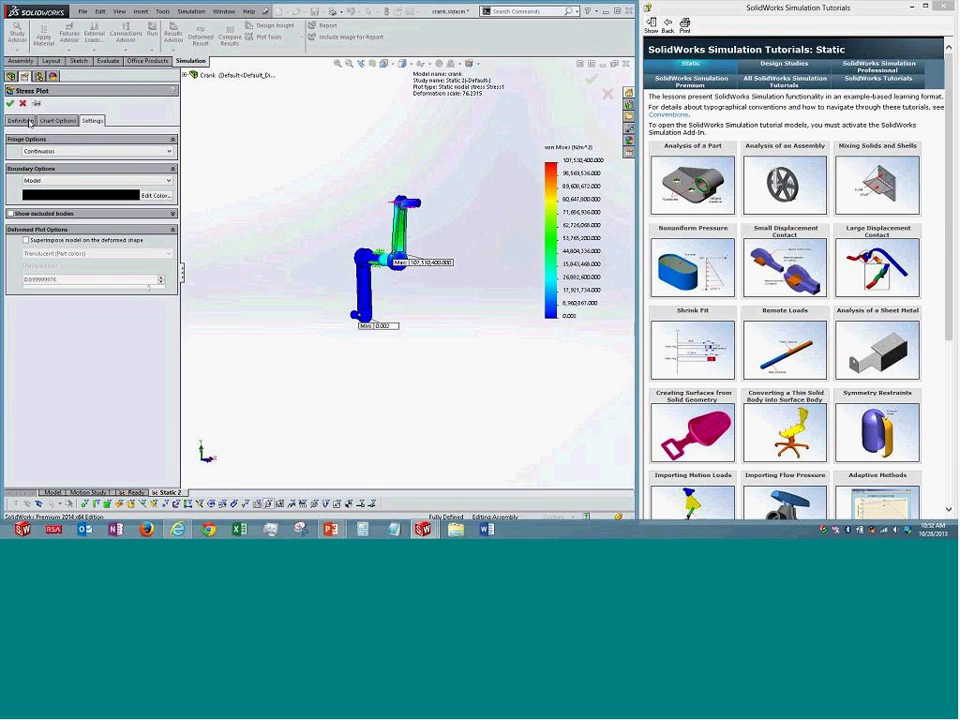
click(30, 121)
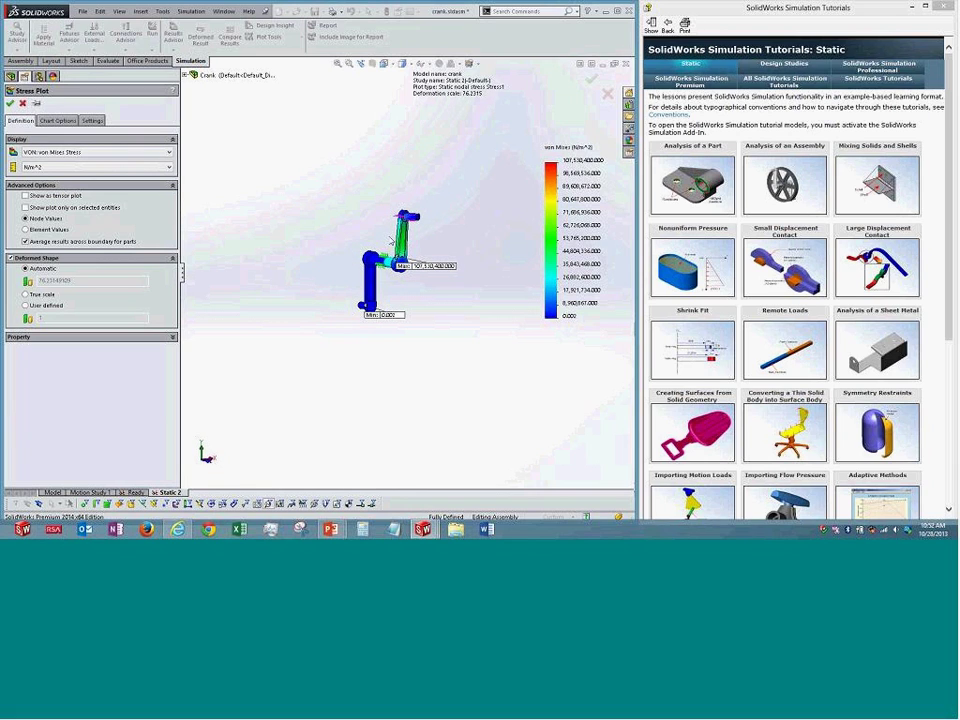
scroll(435, 282, down, 3)
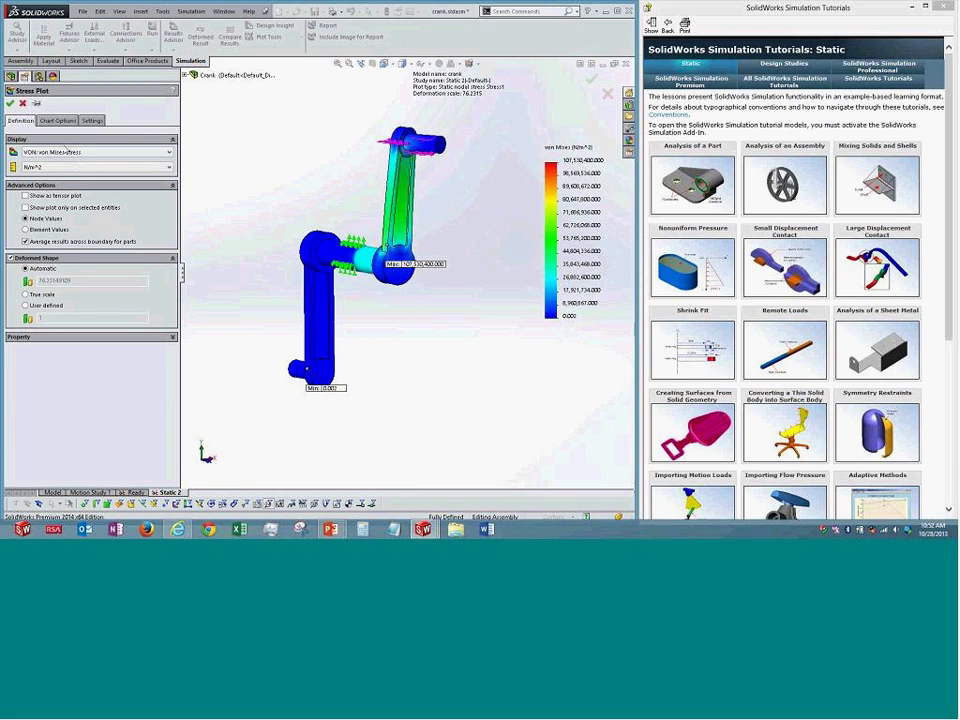
click(63, 167)
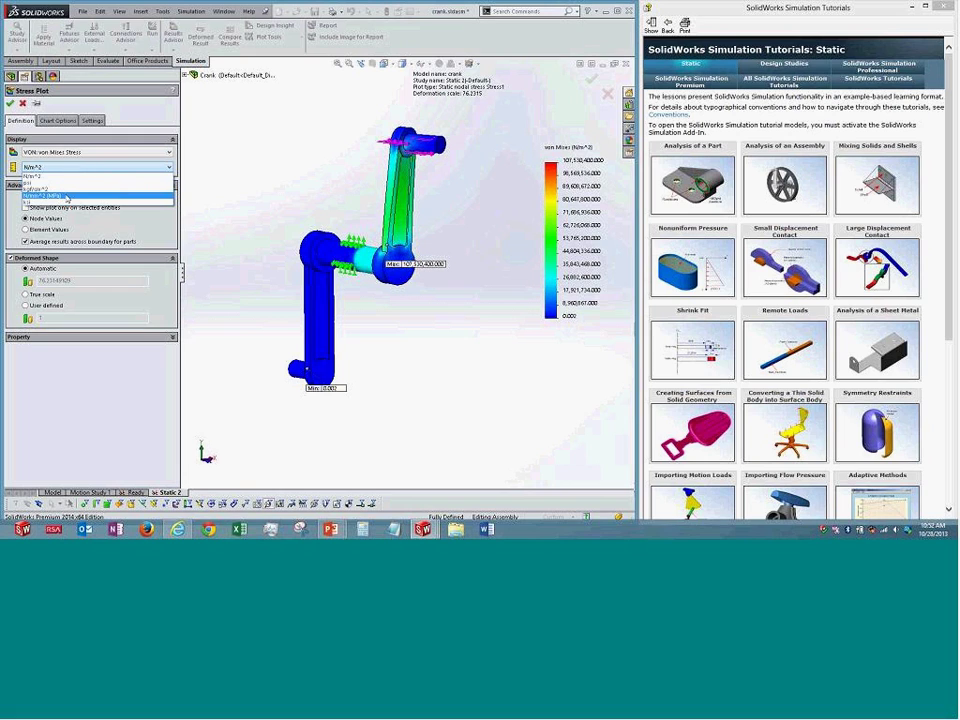
Set the von Mises stress units to N/mm^2 (MPa) and apply the plot
click(66, 197)
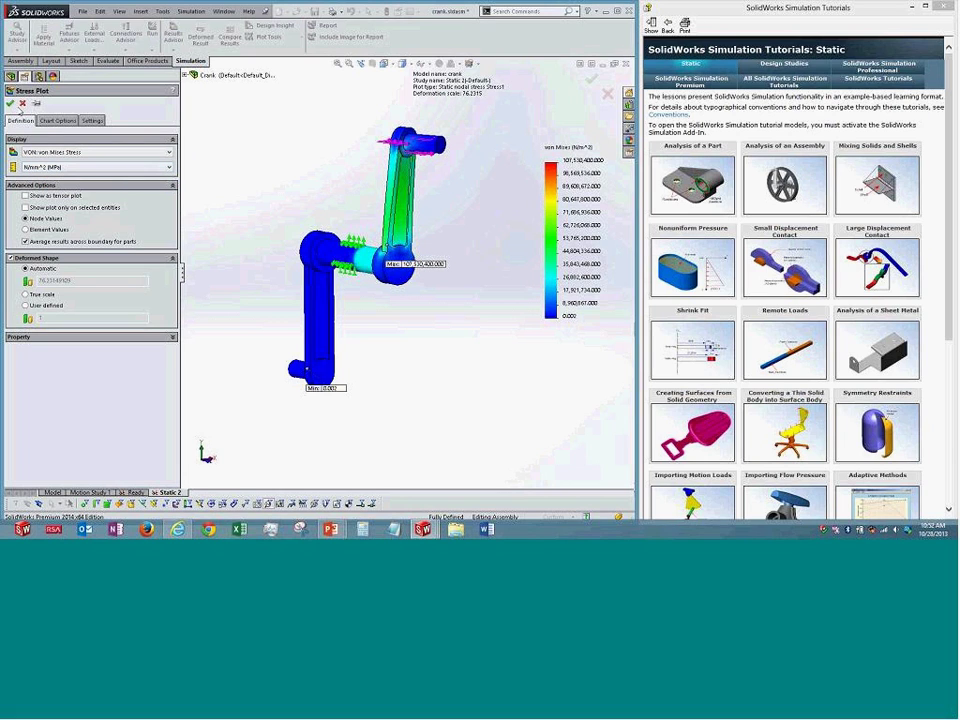
click(58, 153)
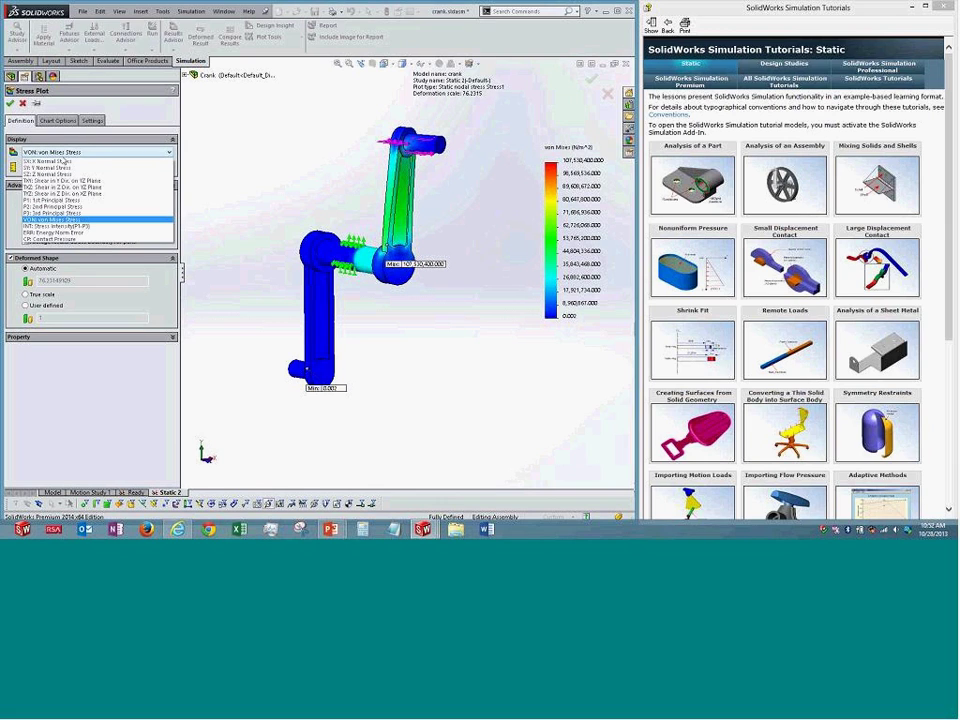
click(60, 153)
click(95, 167)
click(63, 196)
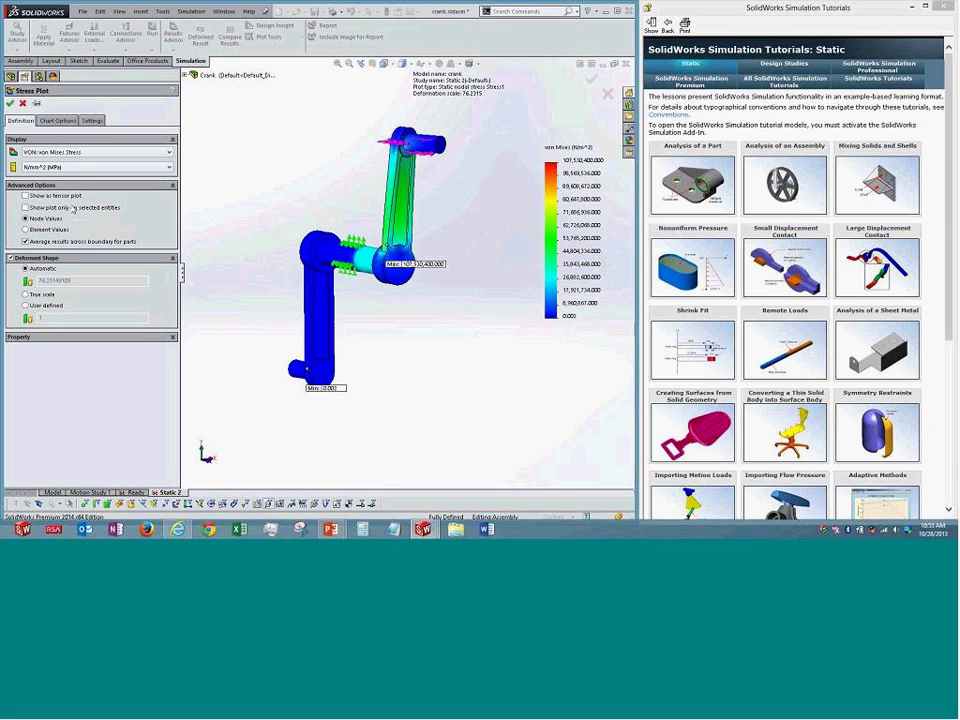
middle_drag(285, 216, 323, 206)
middle_drag(243, 155, 200, 240)
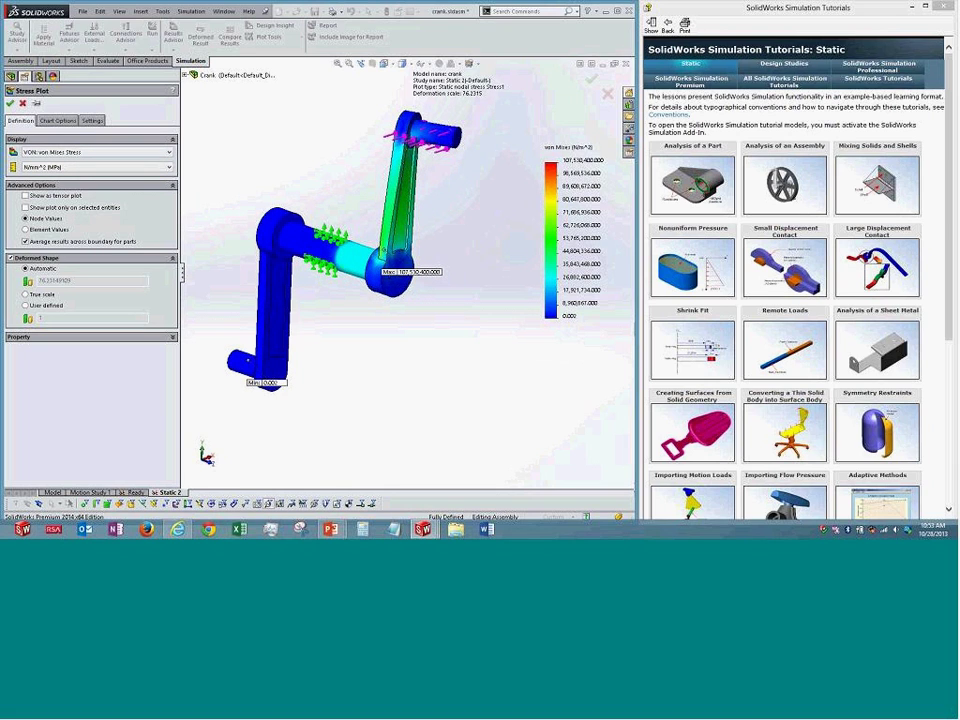
click(10, 103)
Zoom and orbit to inspect the 107.530 MPa max label at the hub–arm joint
scroll(326, 347, down, 2)
scroll(377, 268, down, 3)
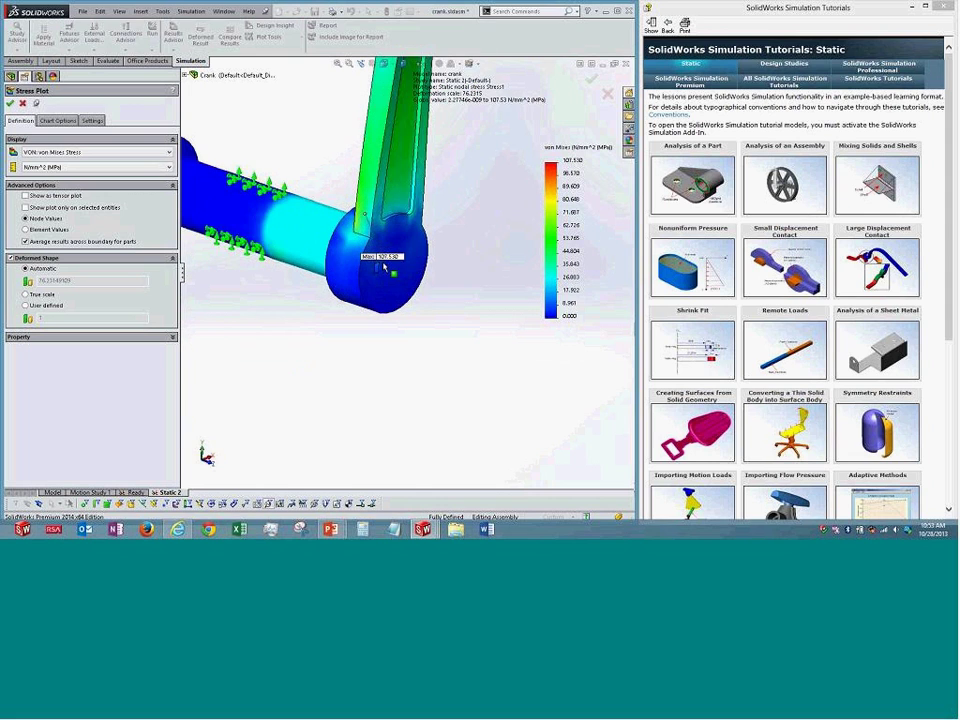
scroll(394, 240, down, 3)
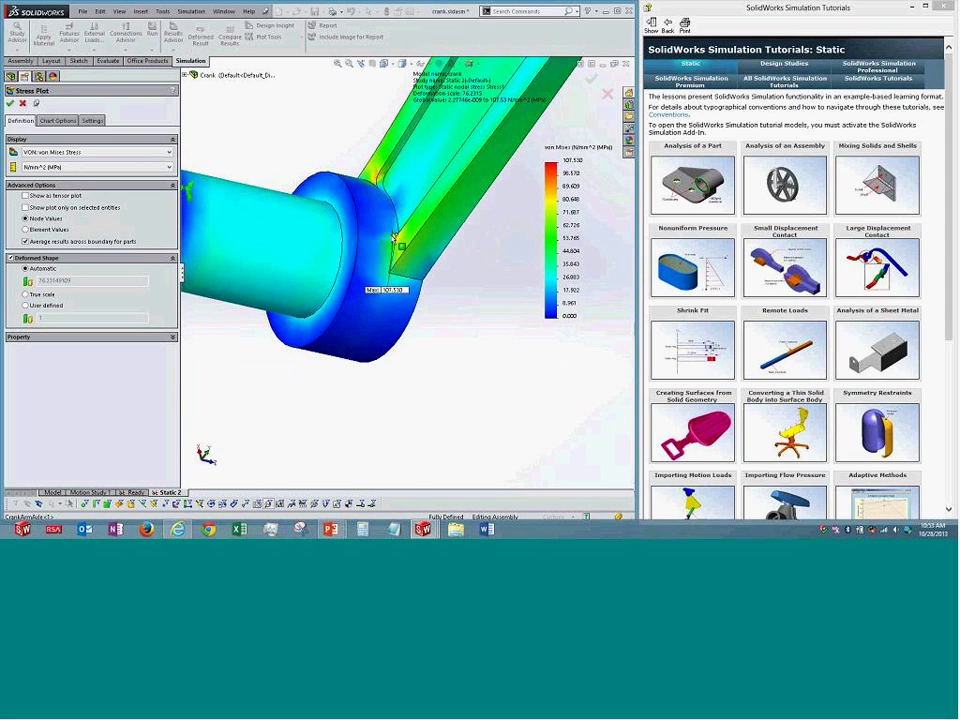
middle_drag(394, 240, 380, 284)
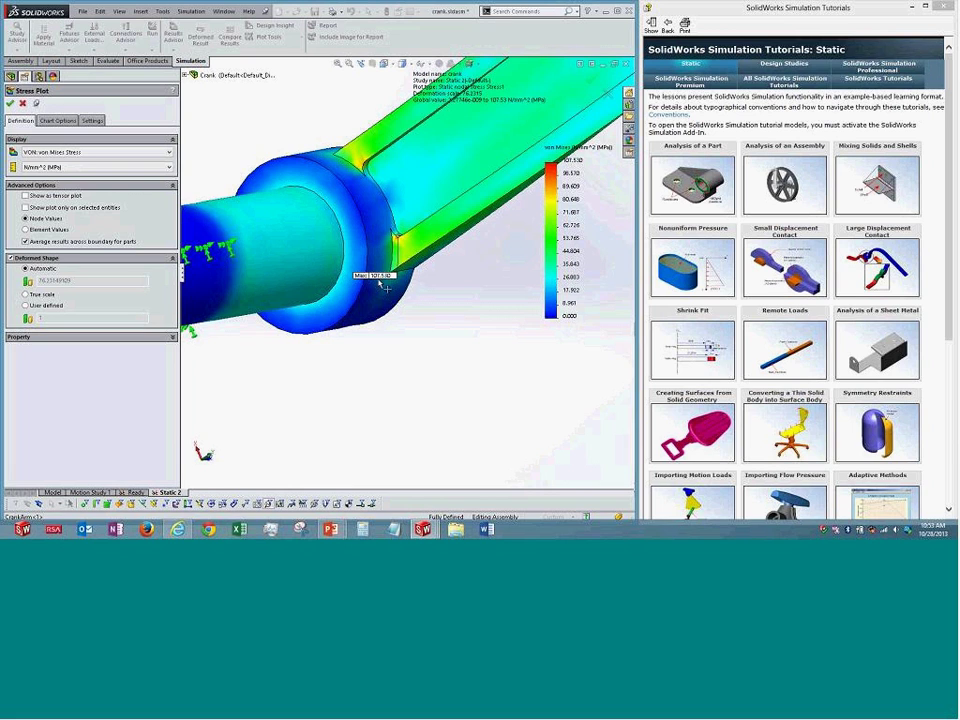
key(f)
middle_drag(386, 288, 390, 341)
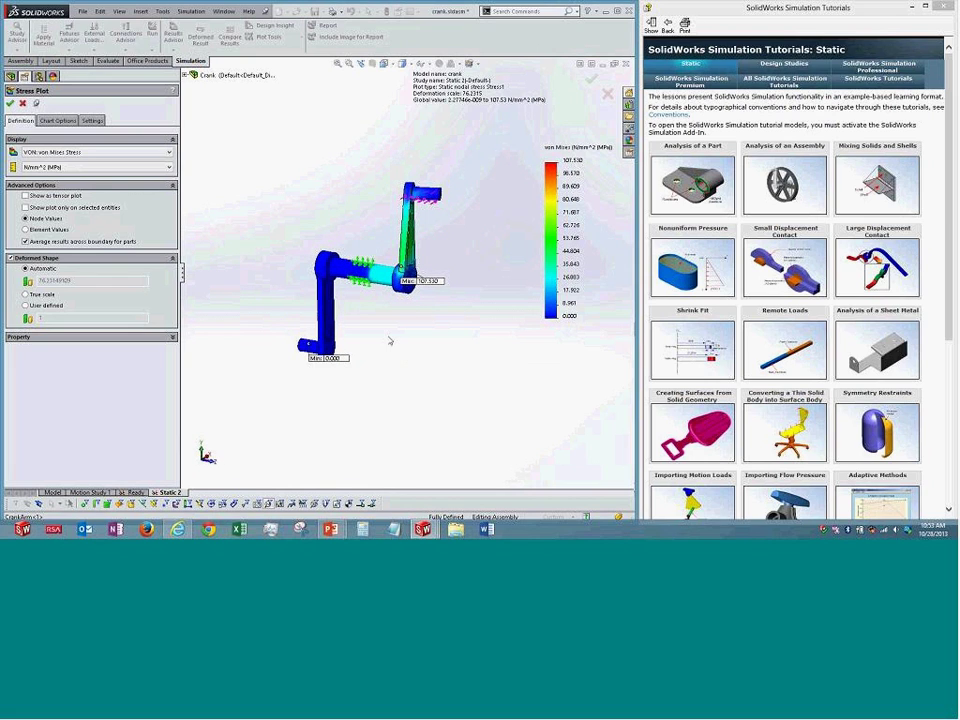
Orbit the crank stress plot into a diagonal view
middle_drag(429, 255, 572, 152)
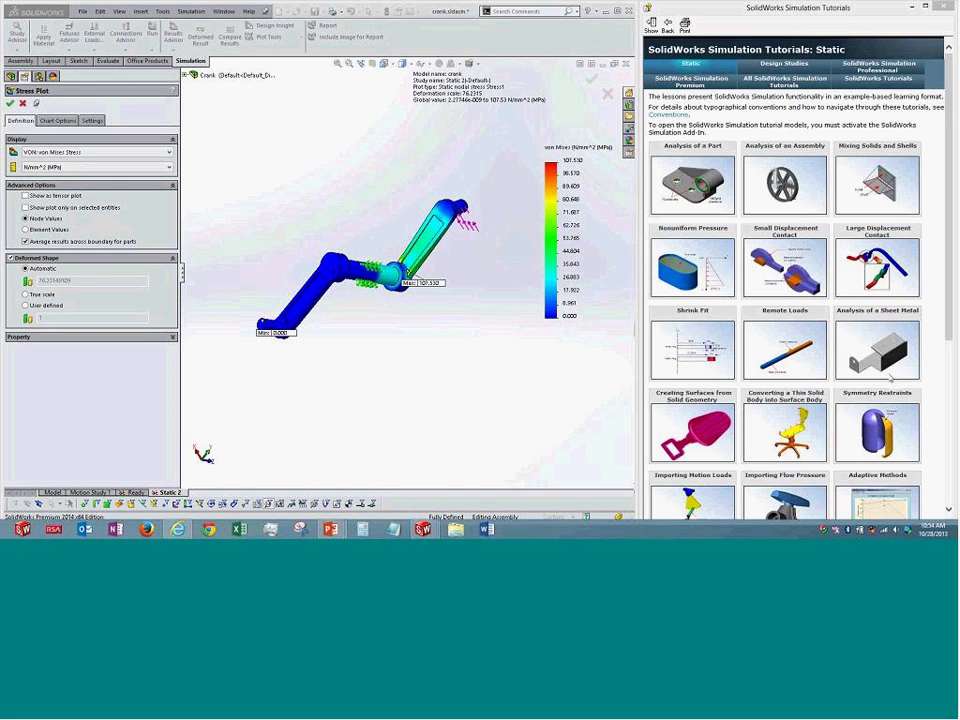
Discard the stress plot edits, close the crank assembly, and return to the slide show
click(607, 93)
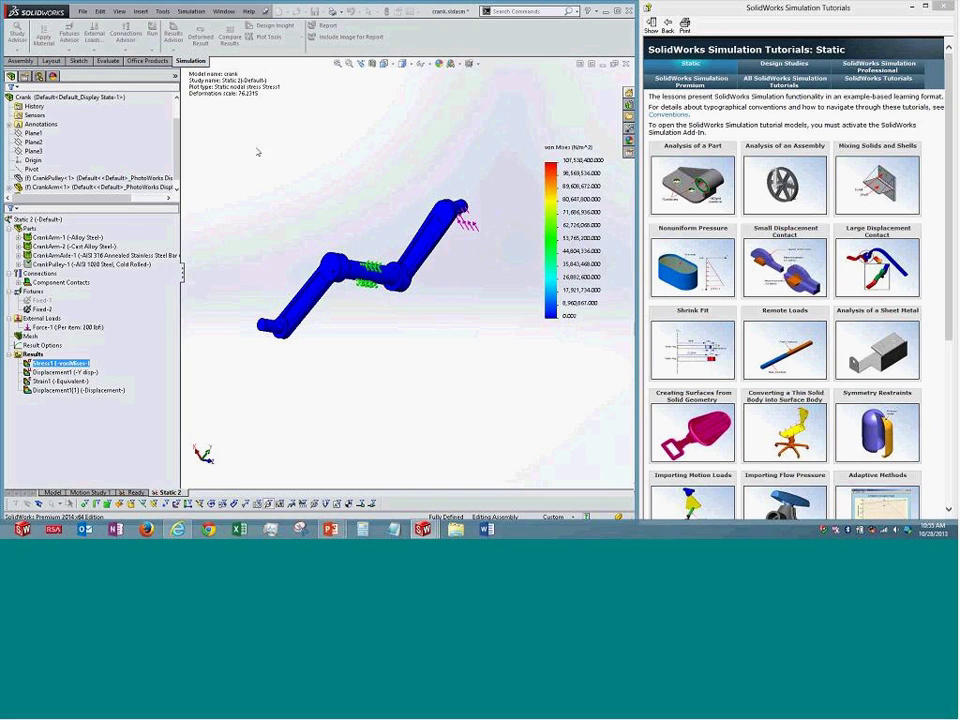
click(626, 63)
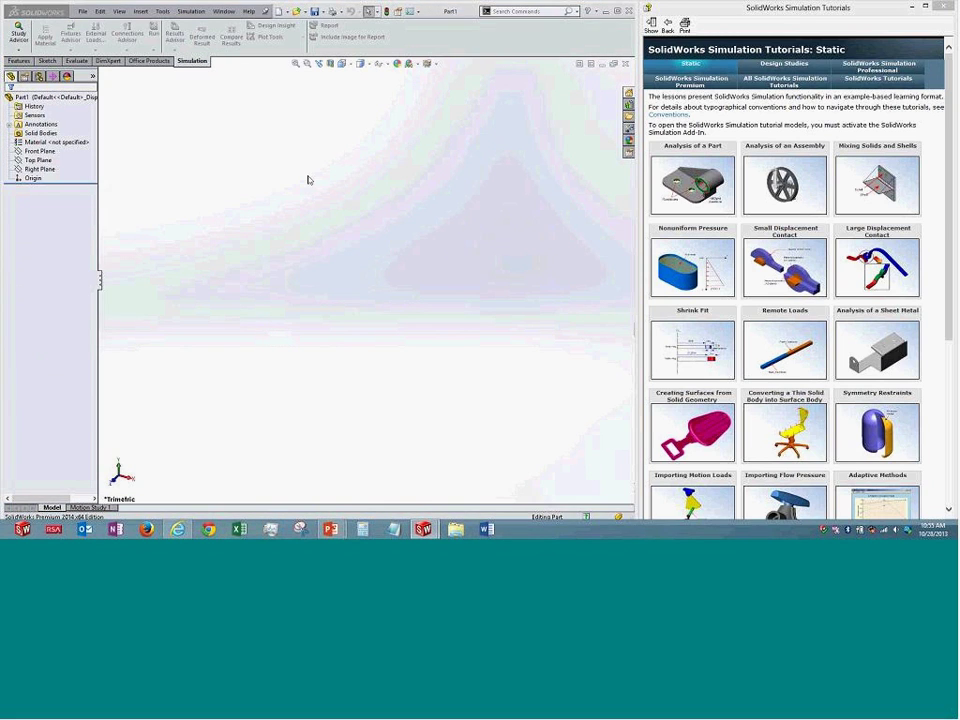
key(alt+Tab)
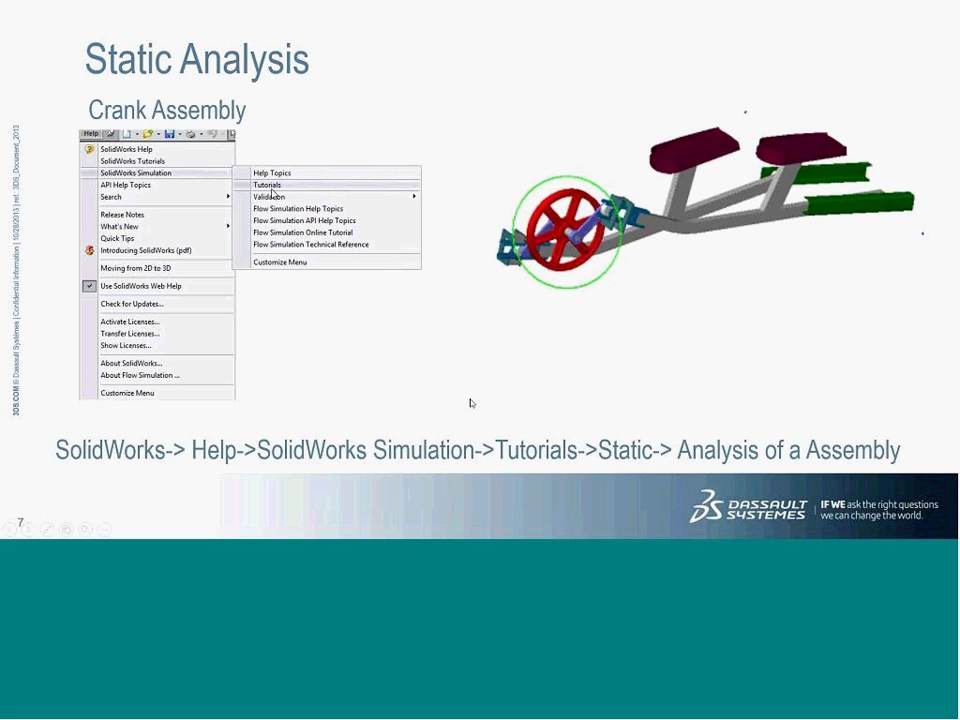
Advance past the questions slide to slide 9, Thermal – Coffee Heater with Thermostat
key(Right)
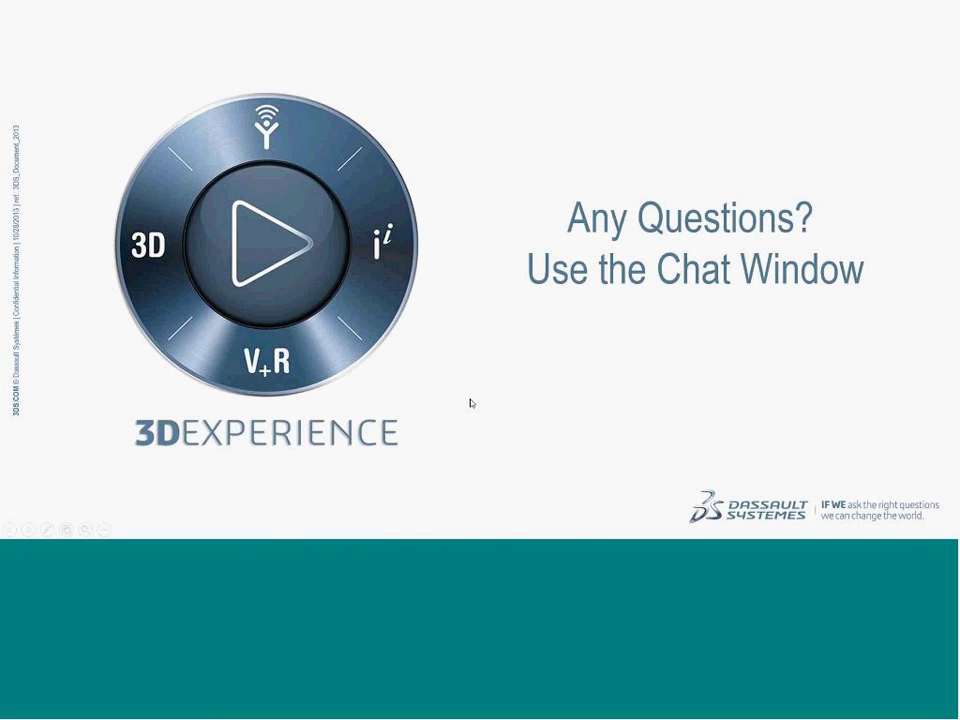
key(Right)
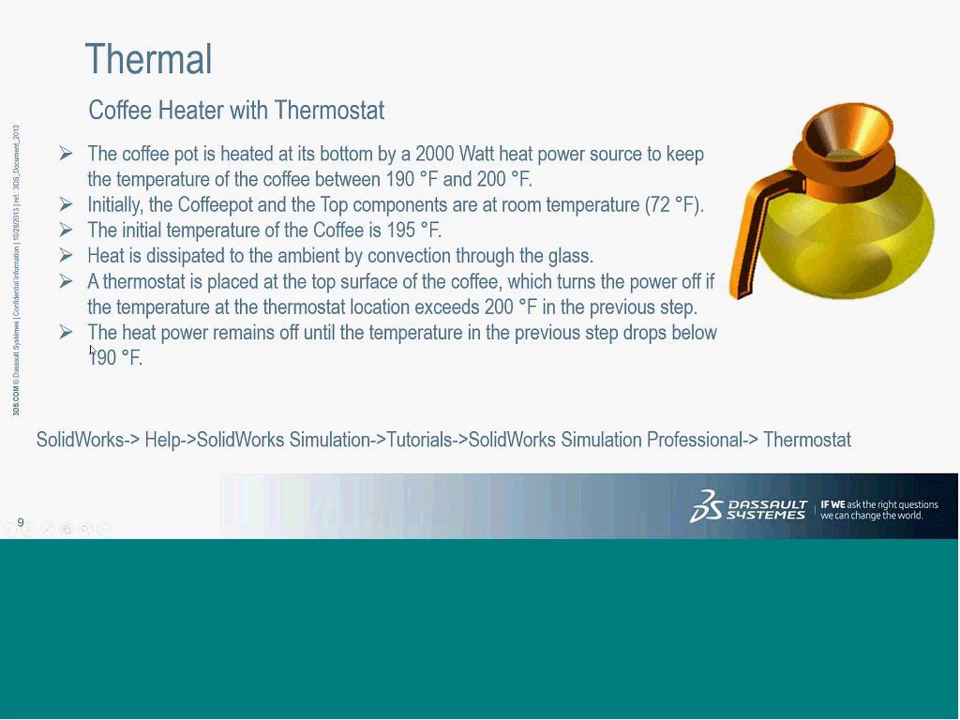
In SolidWorks Help, open the Professional Thermostat tutorial at its Opening the Assembly topic
key(alt+Tab)
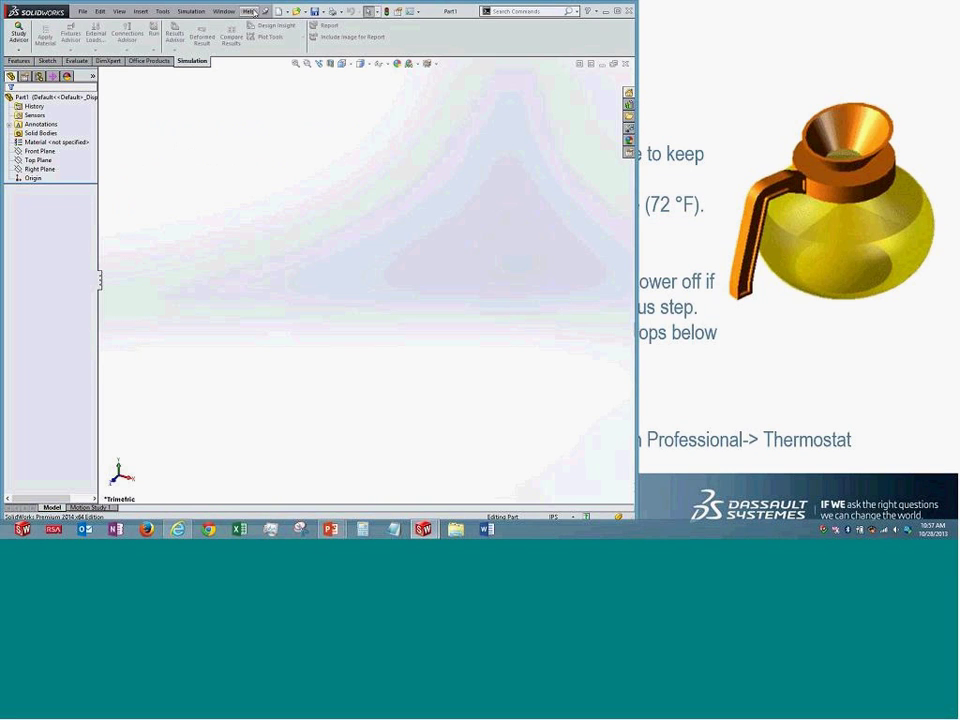
click(249, 11)
mouse_move(290, 44)
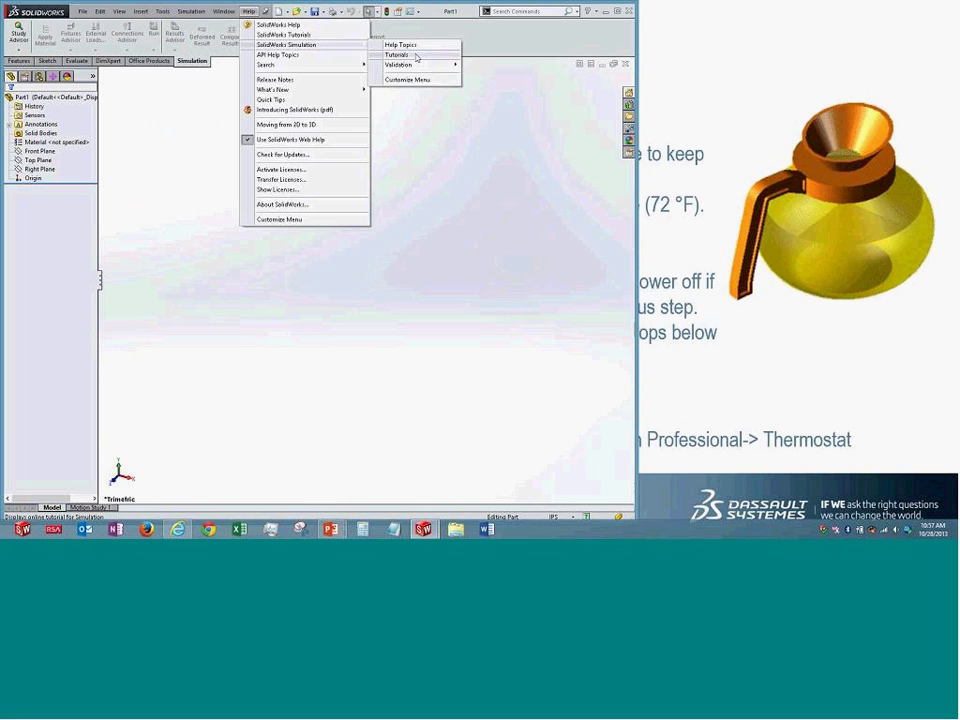
click(405, 55)
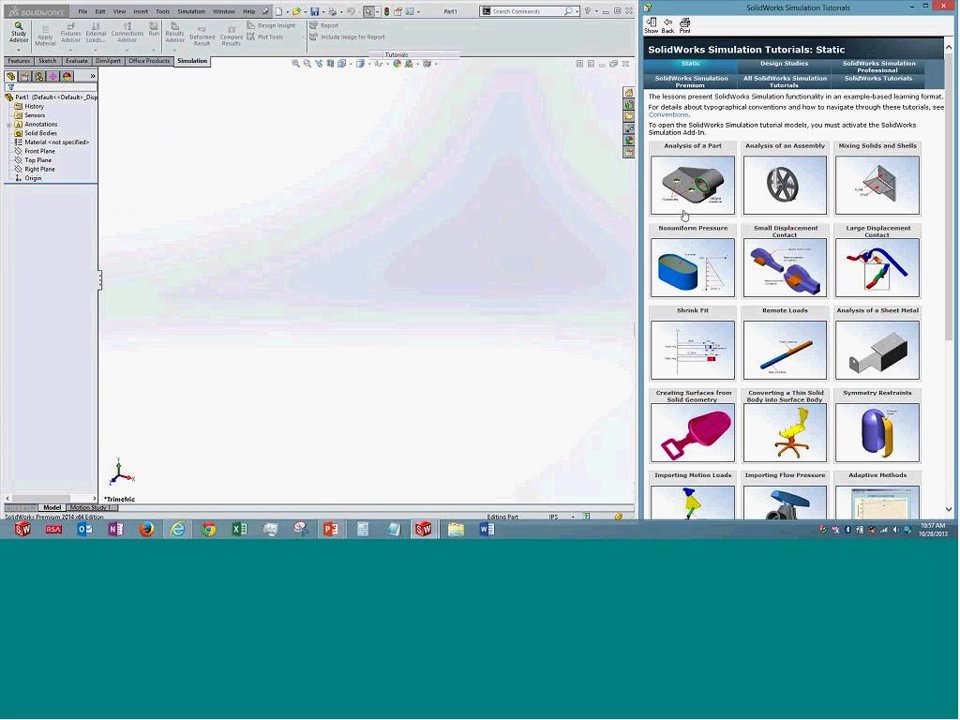
click(859, 68)
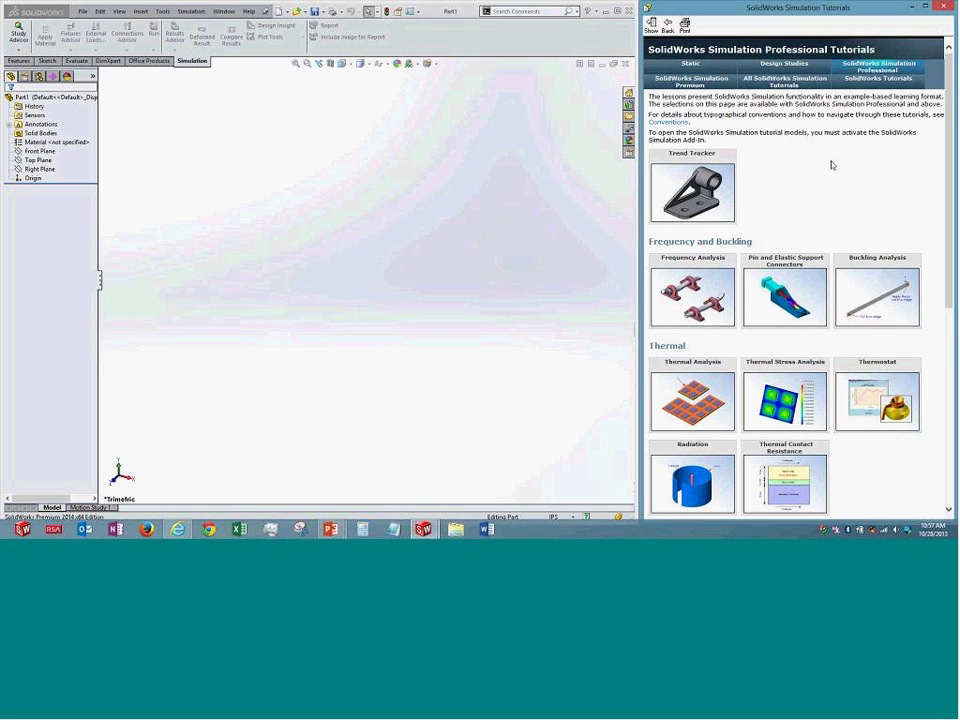
scroll(831, 167, down, 1)
scroll(850, 200, down, 2)
mouse_move(876, 244)
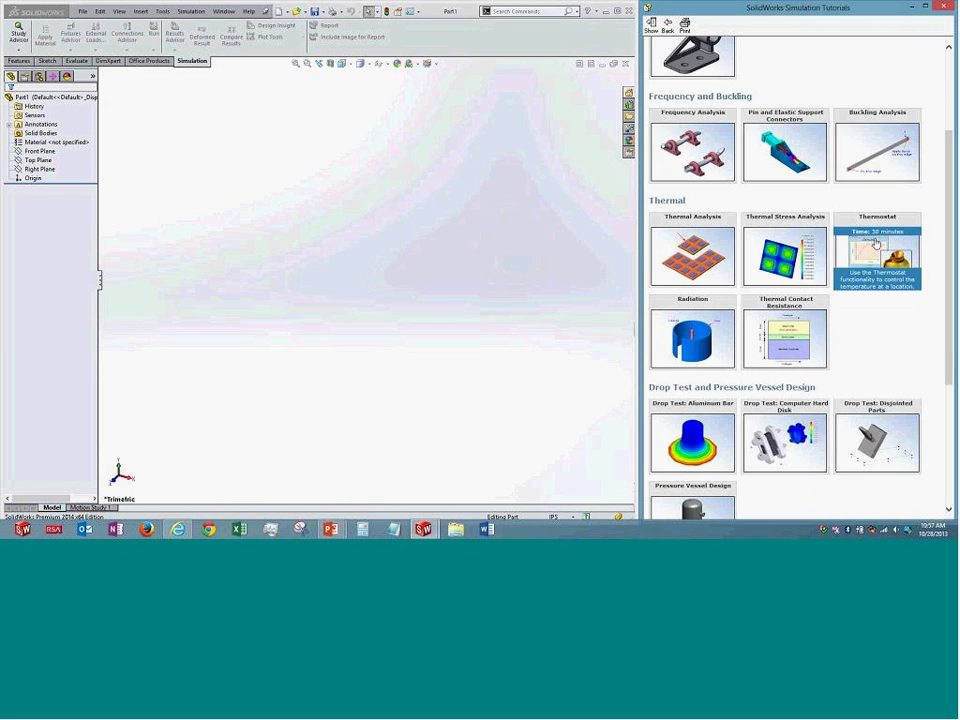
click(876, 244)
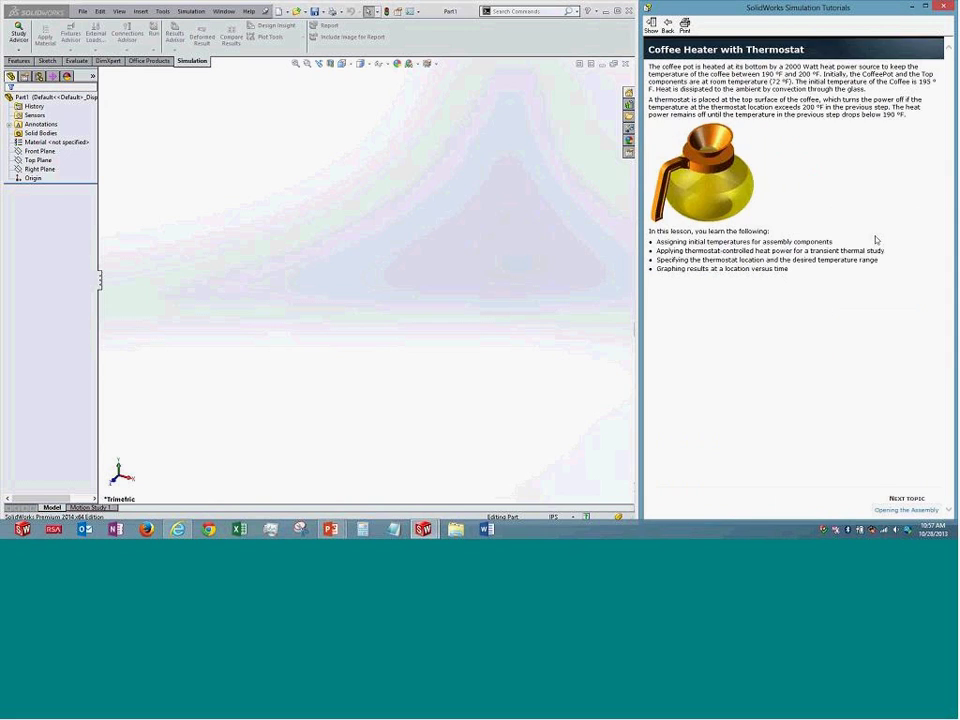
click(905, 510)
Open the CoffeeJar assembly from the tutorial and add a new Static 1 study
click(675, 73)
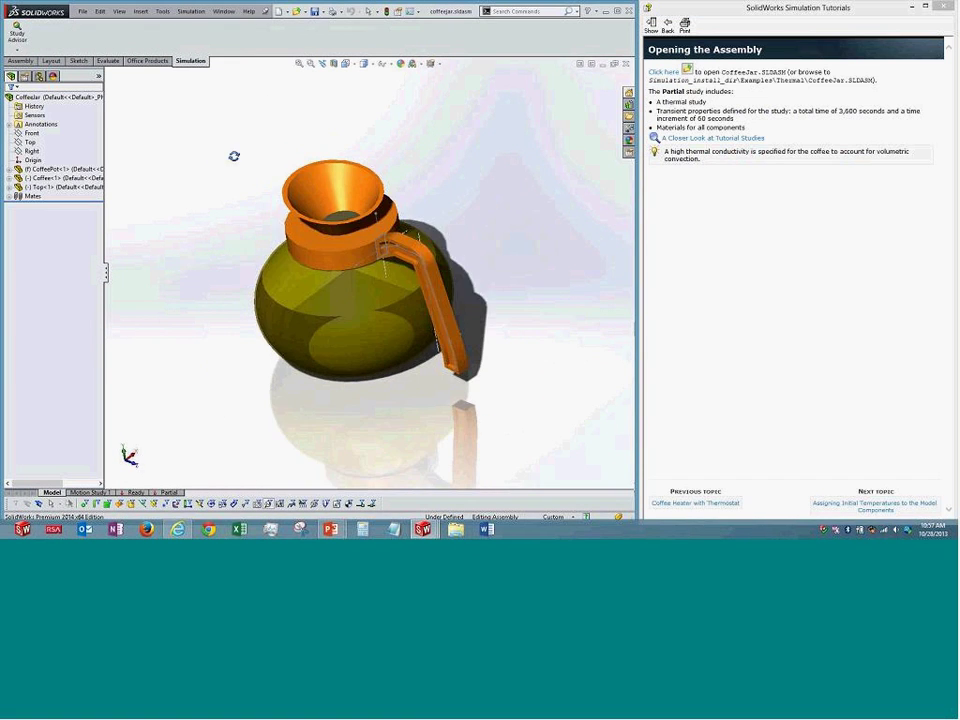
right_click(157, 495)
click(192, 473)
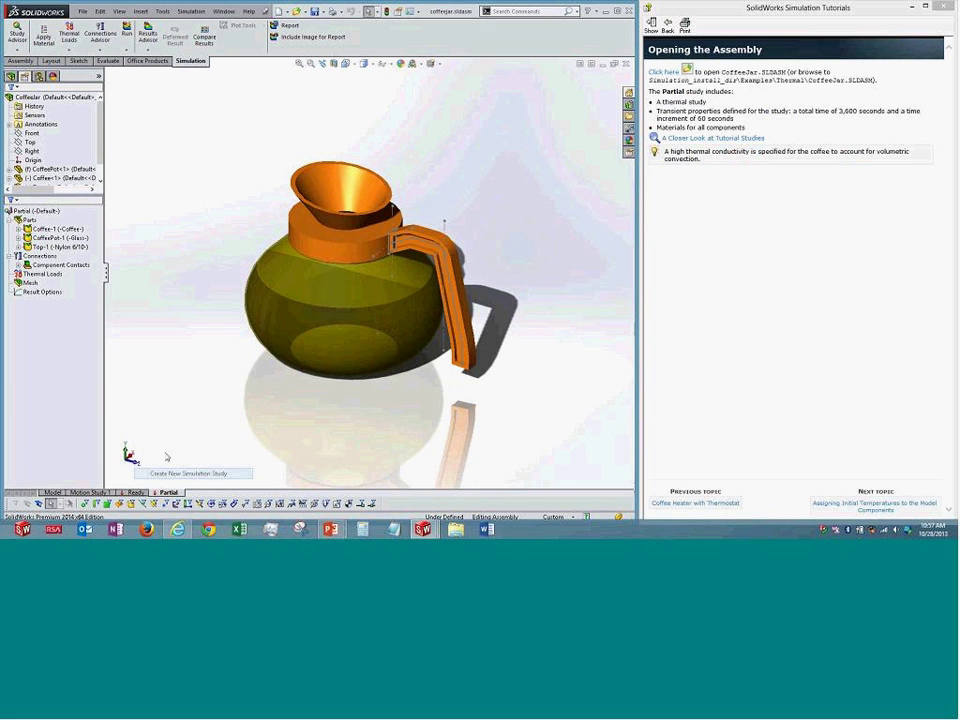
click(10, 103)
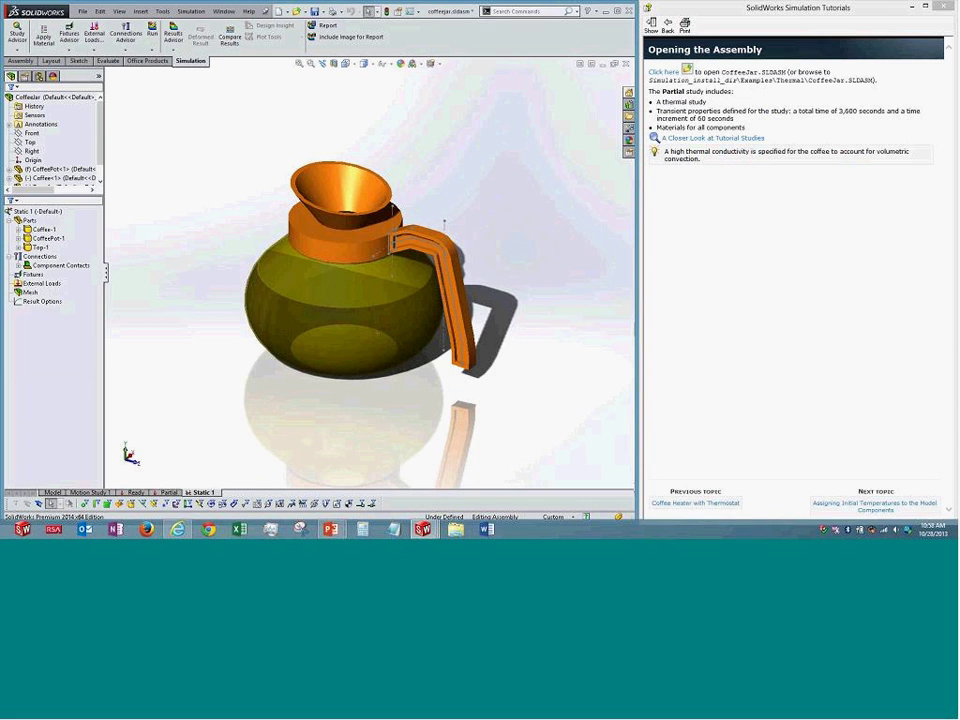
Delete the Static 1 study and confirm the deletion
click(168, 492)
right_click(200, 492)
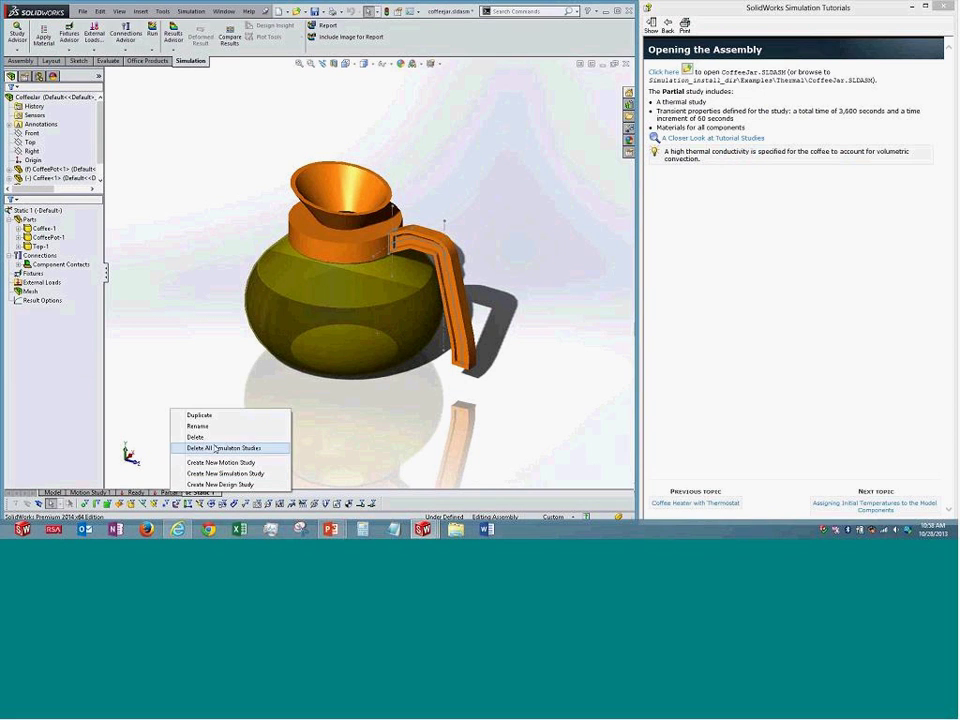
click(195, 437)
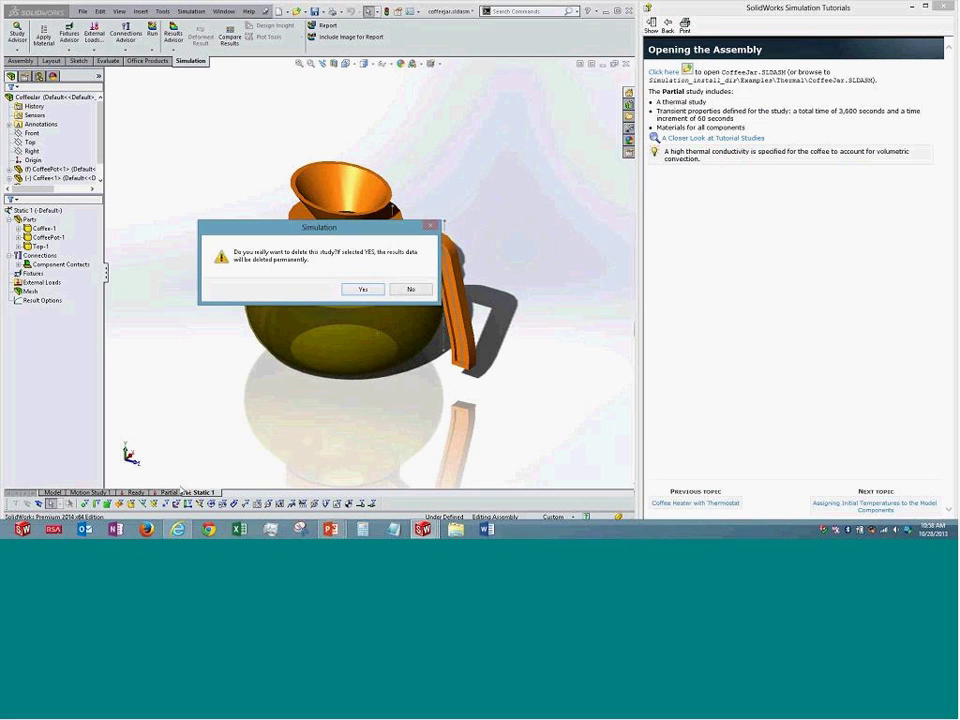
click(364, 289)
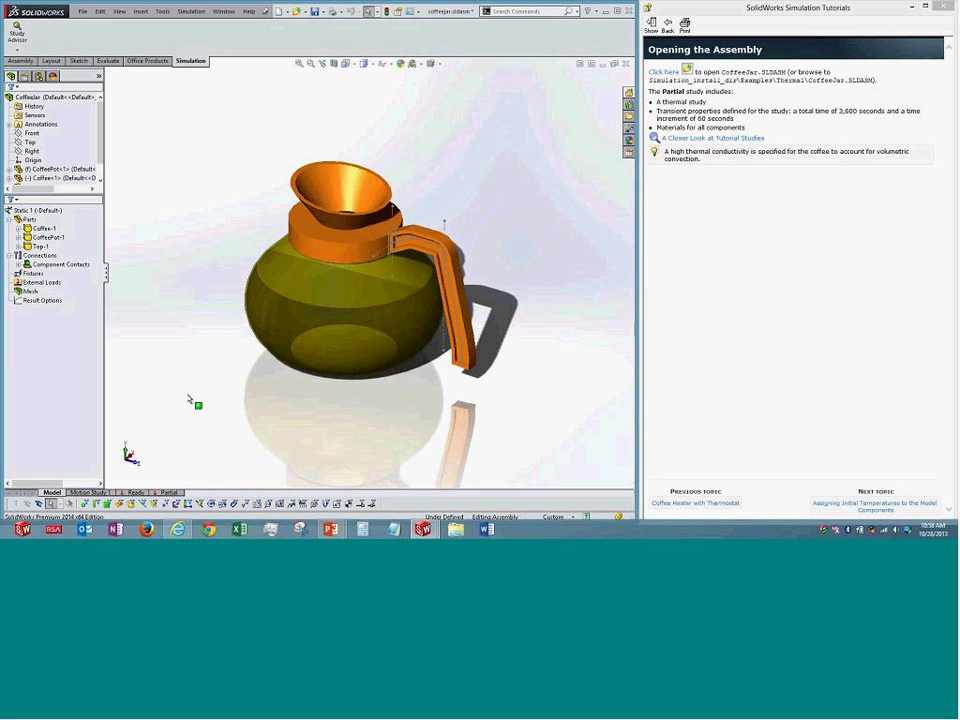
Start a new study, set its type to Thermal, then cancel it
right_click(166, 494)
click(185, 474)
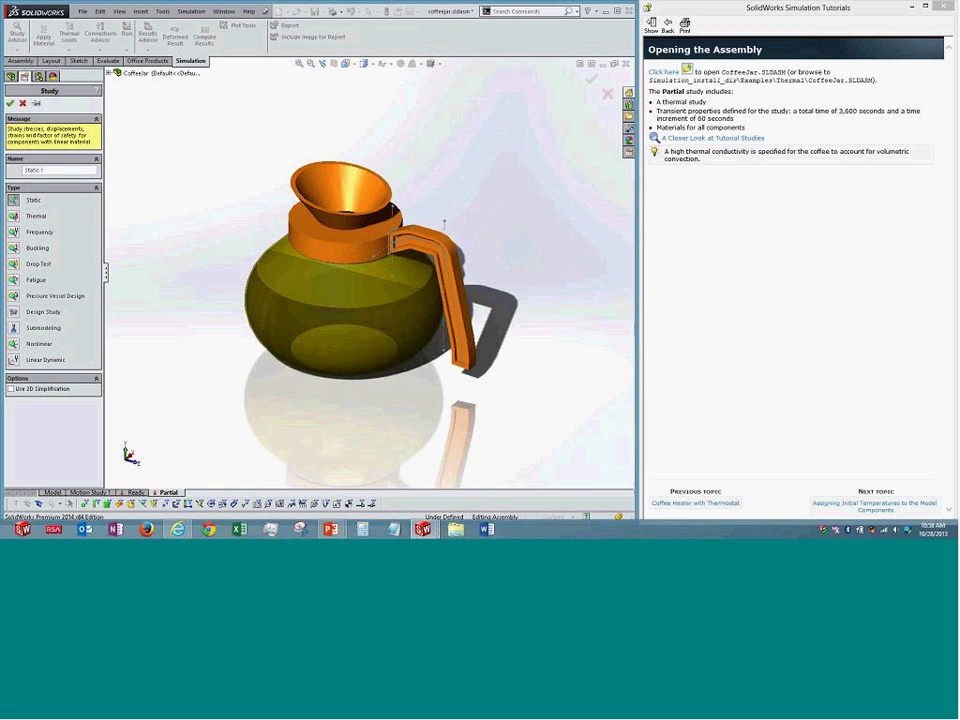
click(13, 217)
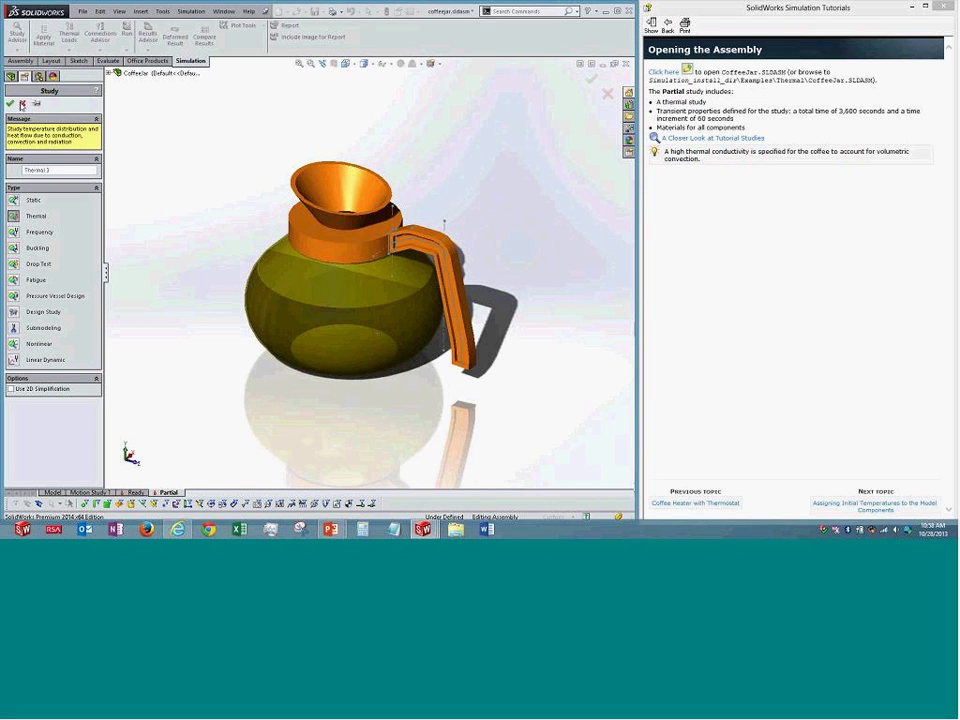
click(22, 104)
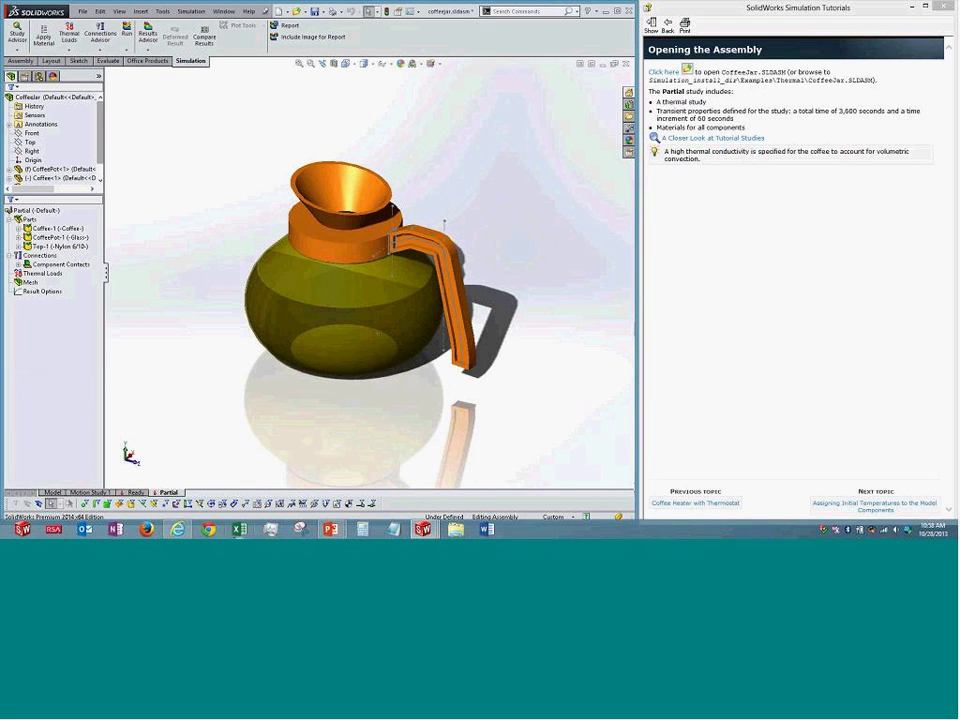
Switch to the Ready study, widen the tree, and inspect Coffee-1's Coffee material
click(140, 493)
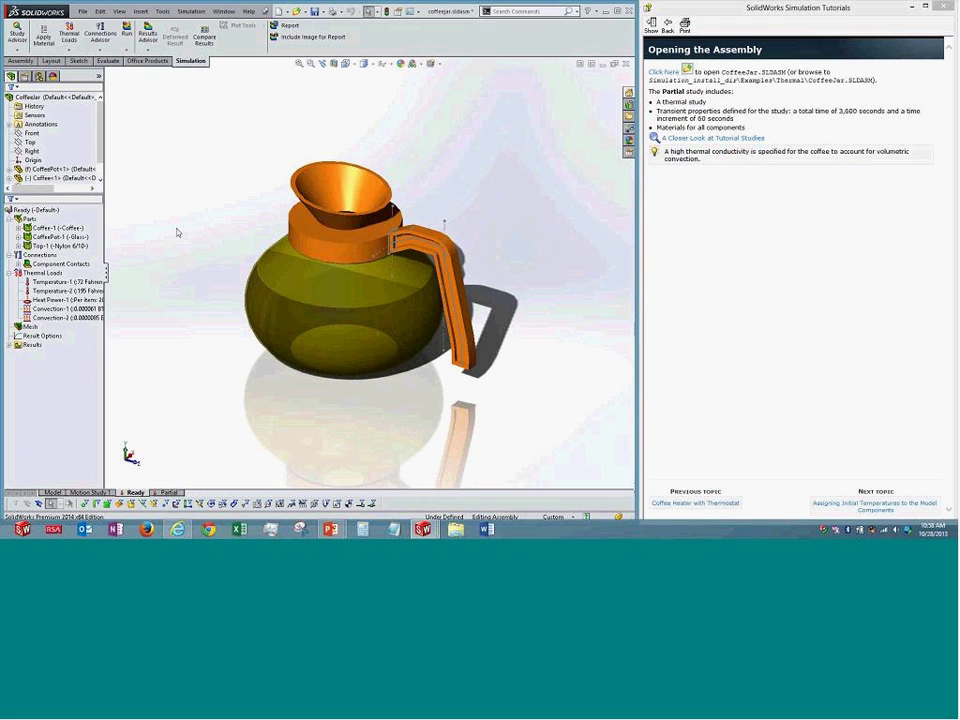
drag(108, 274, 191, 300)
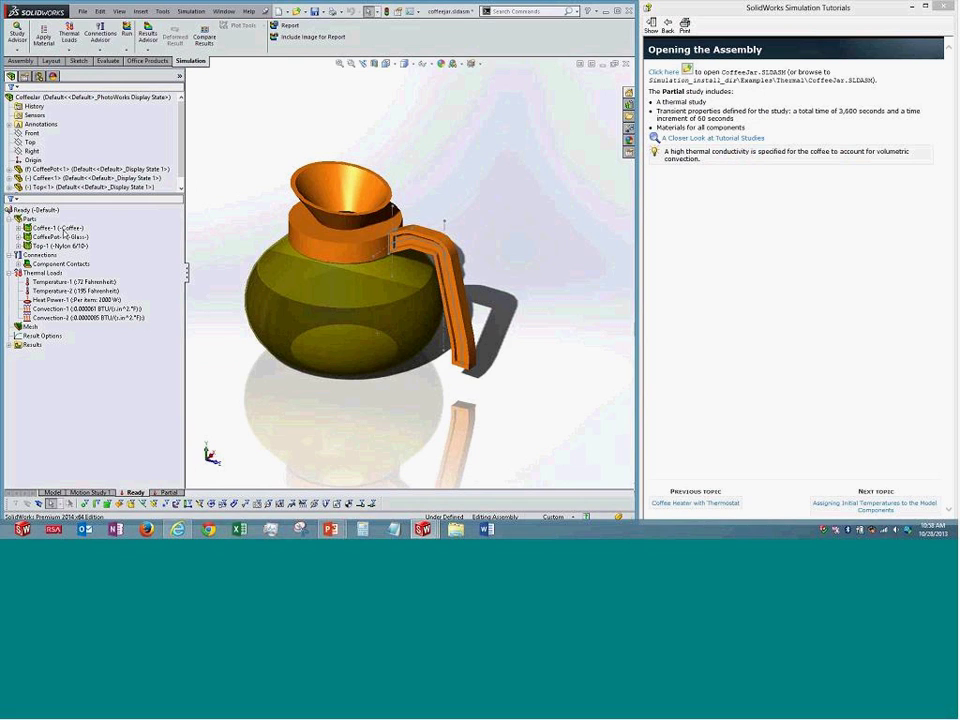
right_click(63, 230)
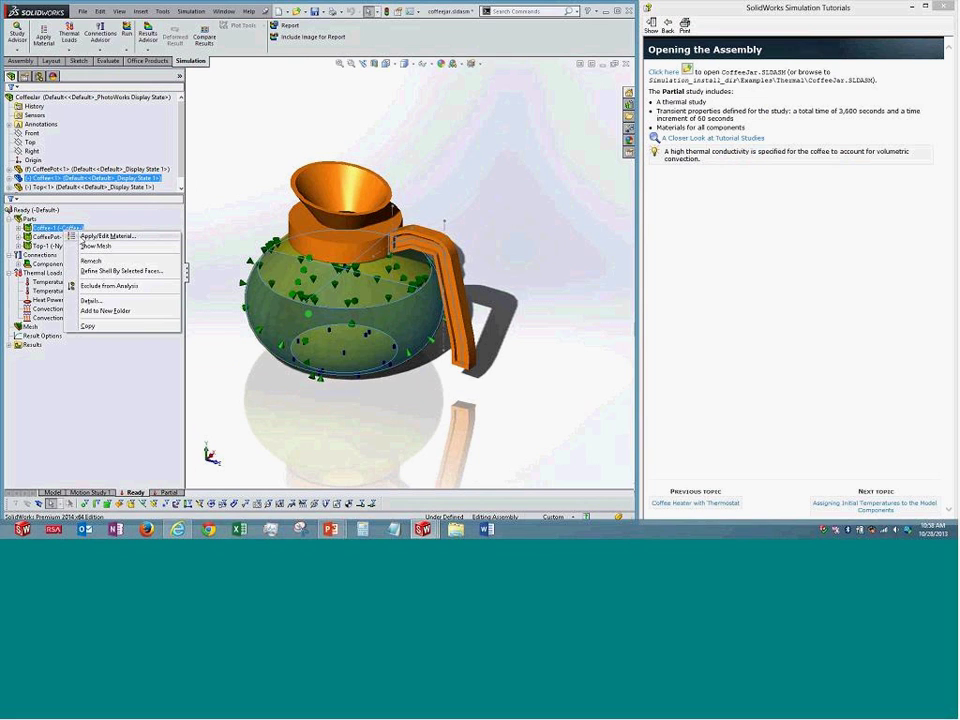
click(107, 236)
drag(230, 8, 506, 121)
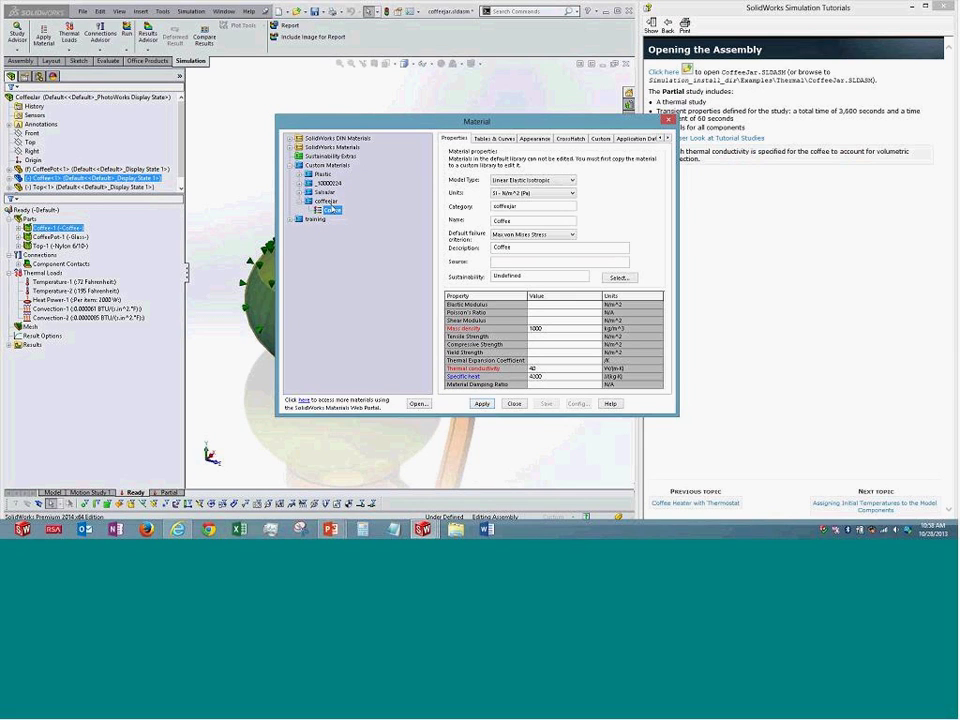
right_click(329, 202)
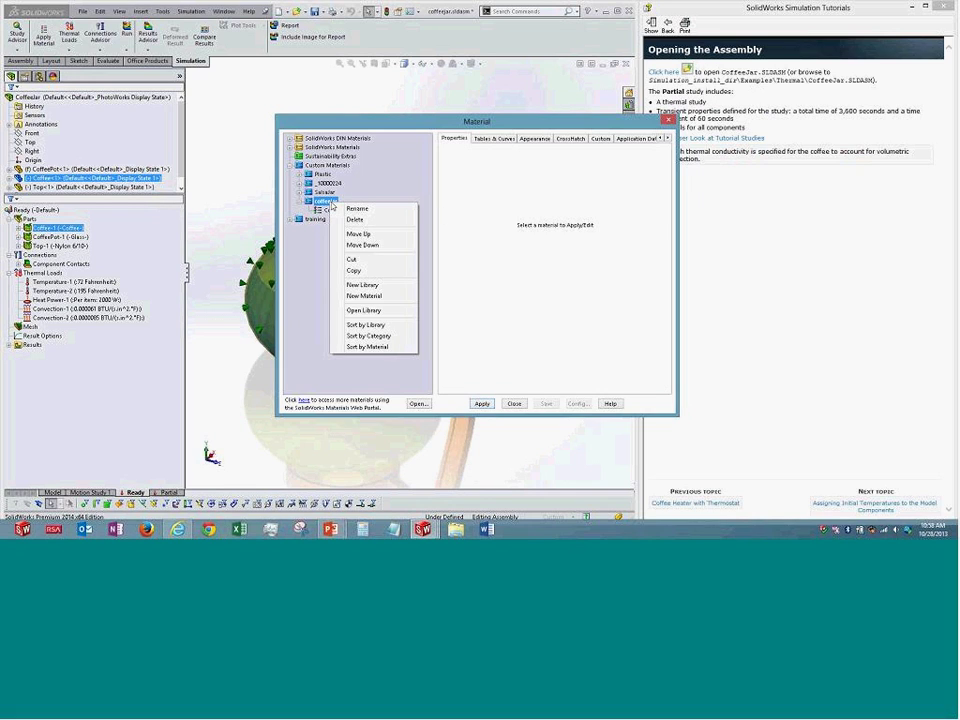
click(364, 297)
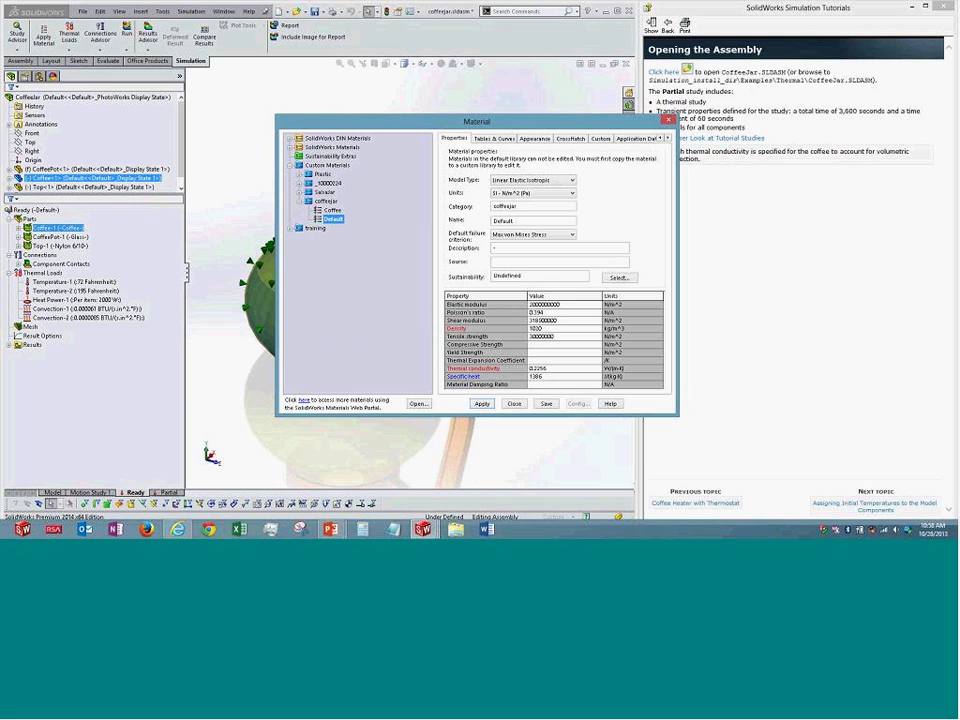
click(332, 210)
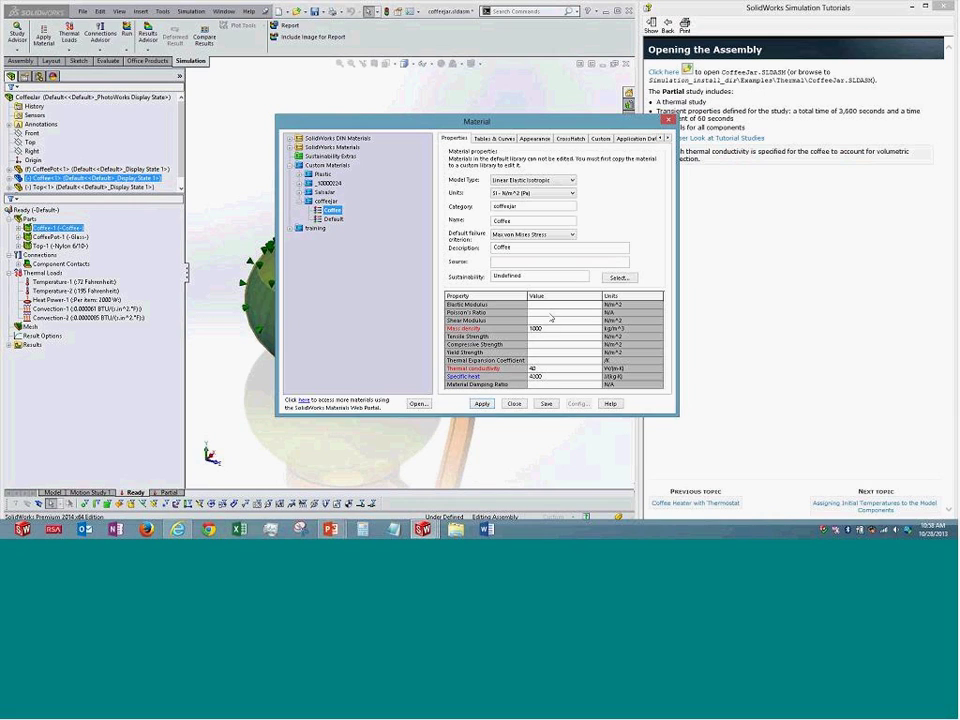
click(514, 403)
Inspect the materials of CoffeePot-1 (Glass) and Top-1 (Nylon 6/10)
click(56, 237)
right_click(56, 237)
click(96, 241)
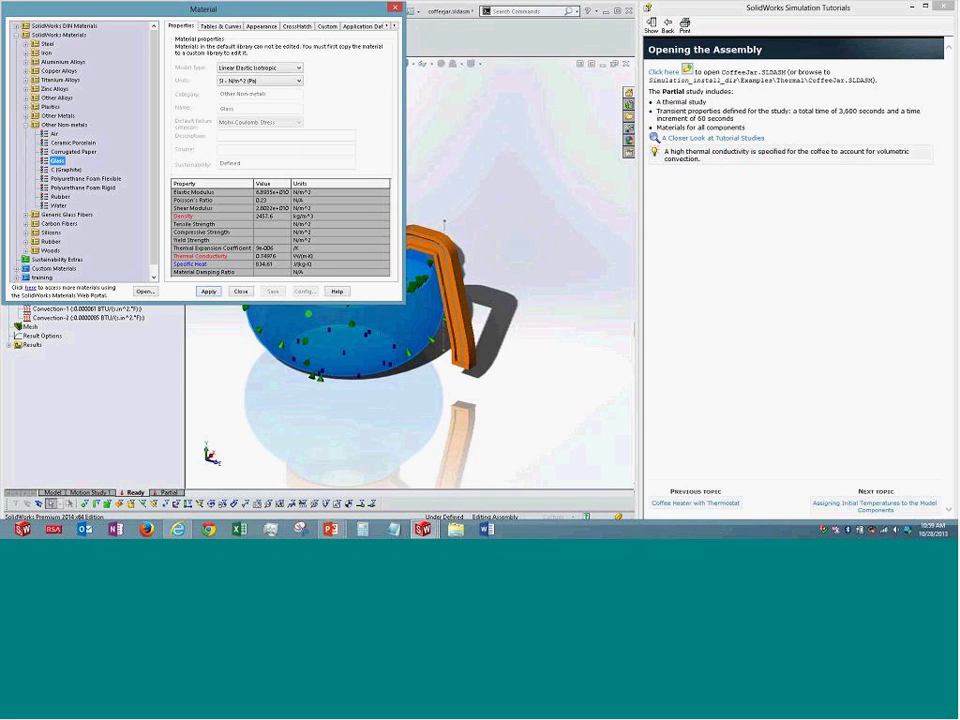
click(240, 291)
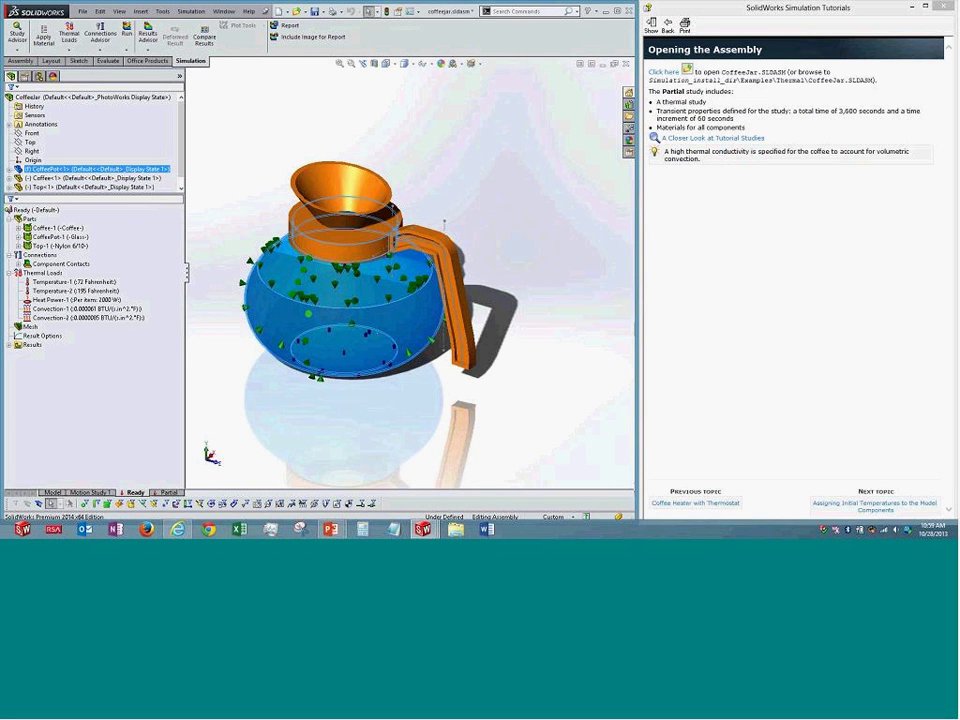
right_click(81, 250)
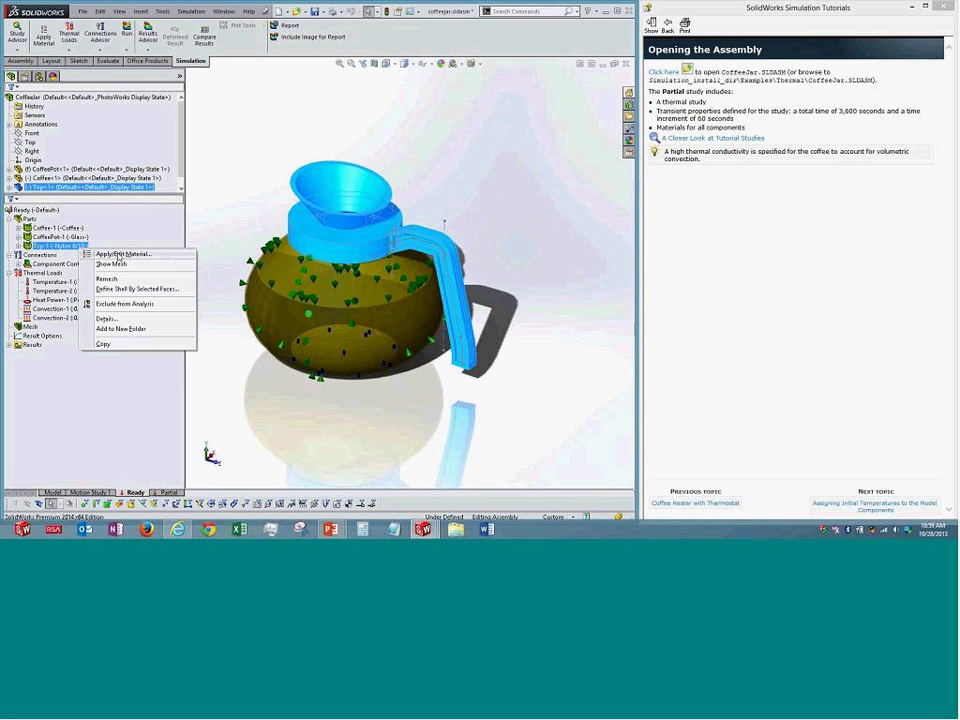
click(118, 256)
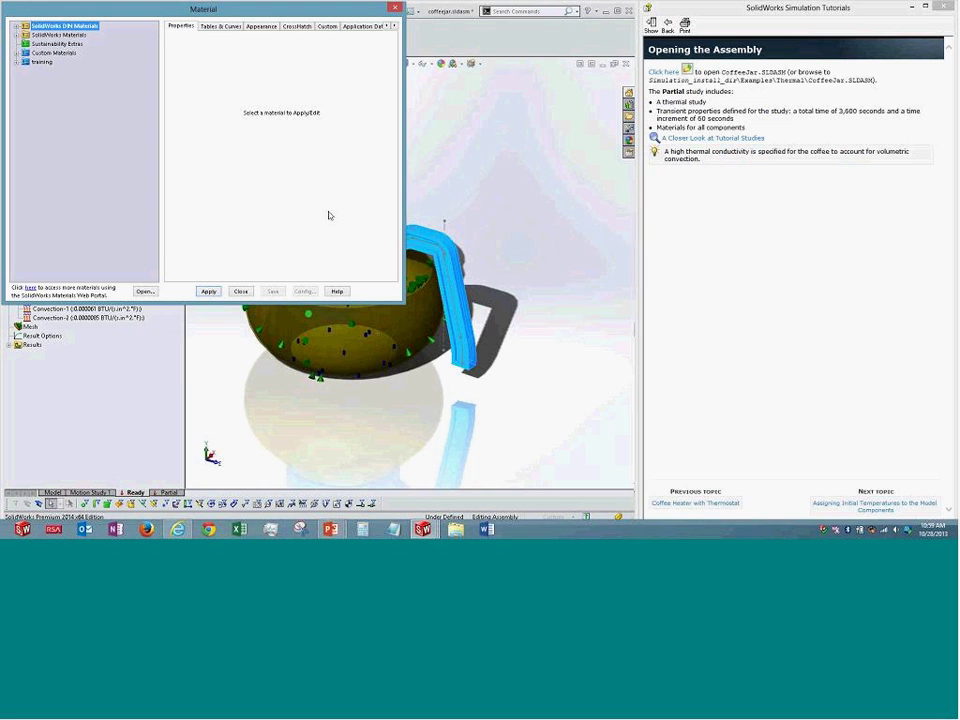
click(242, 291)
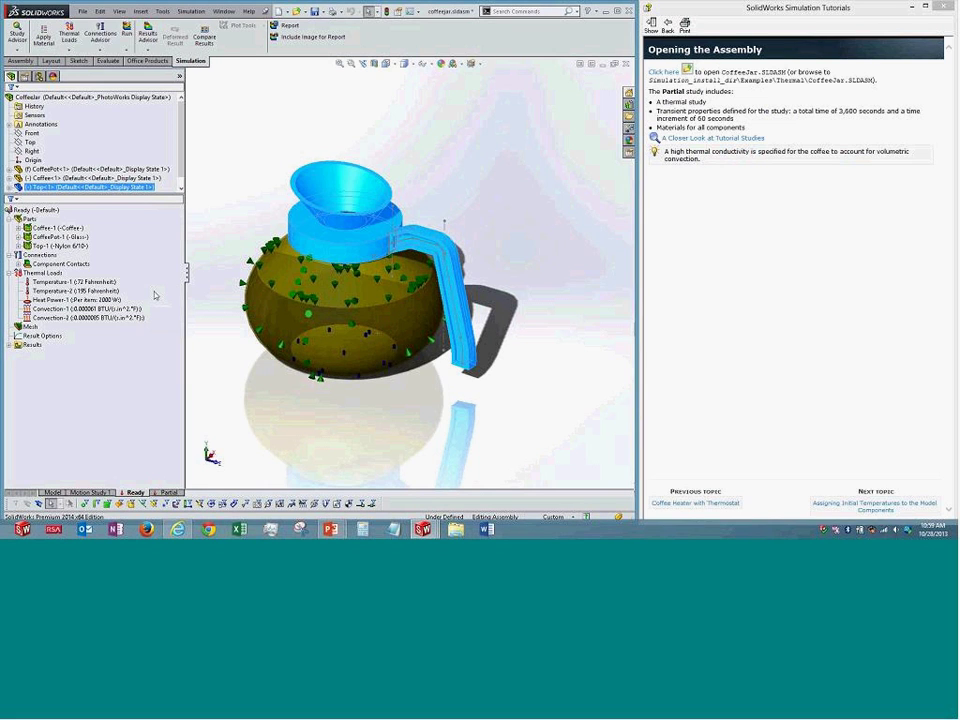
click(11, 220)
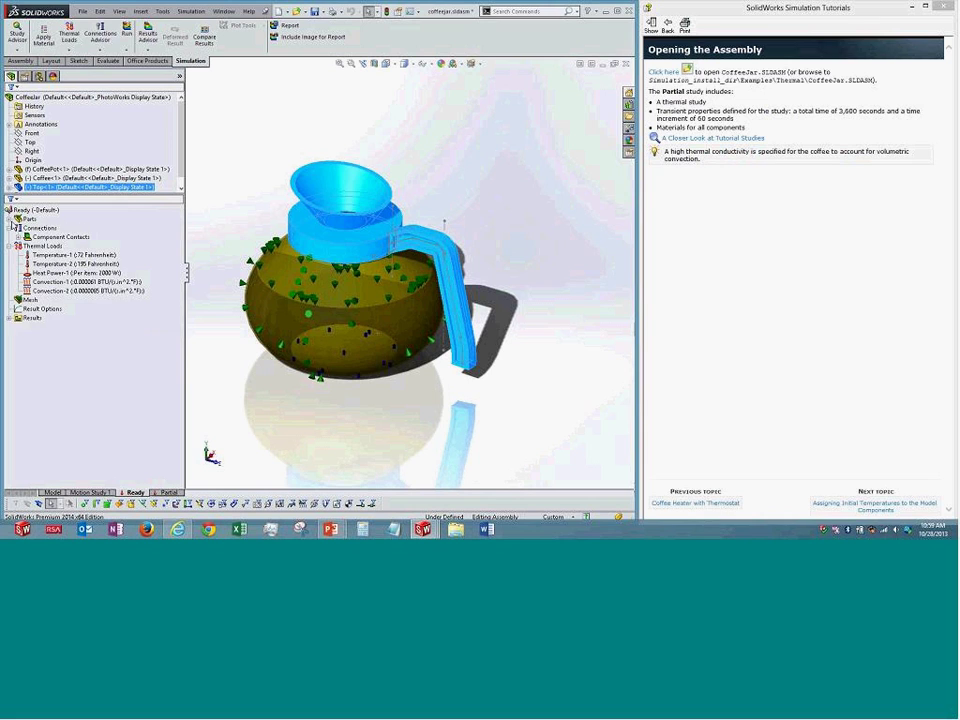
double_click(31, 240)
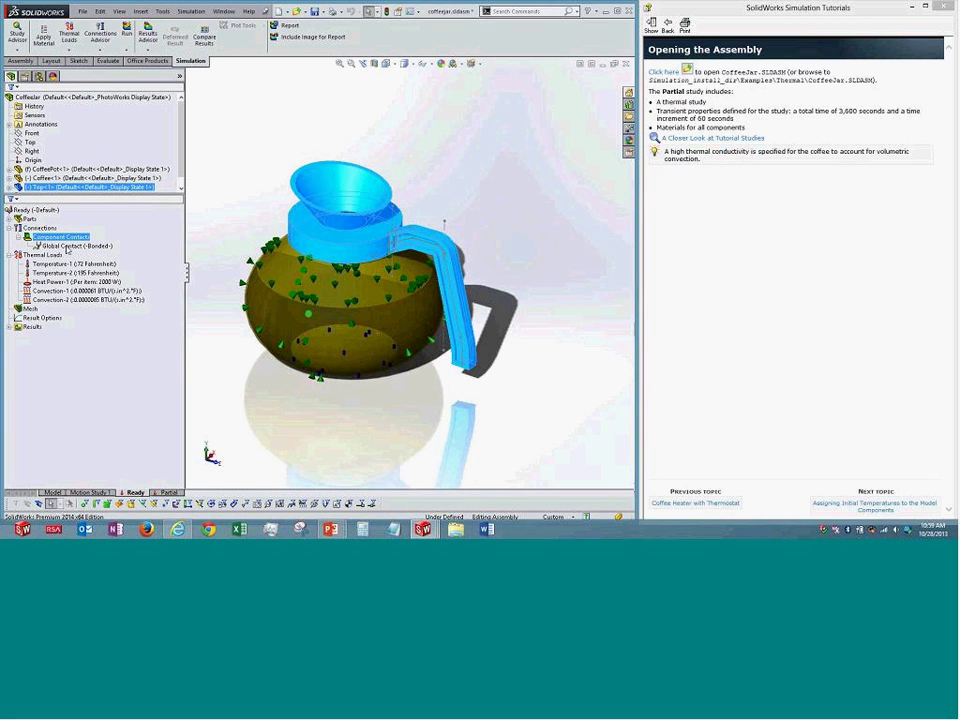
click(18, 183)
click(9, 228)
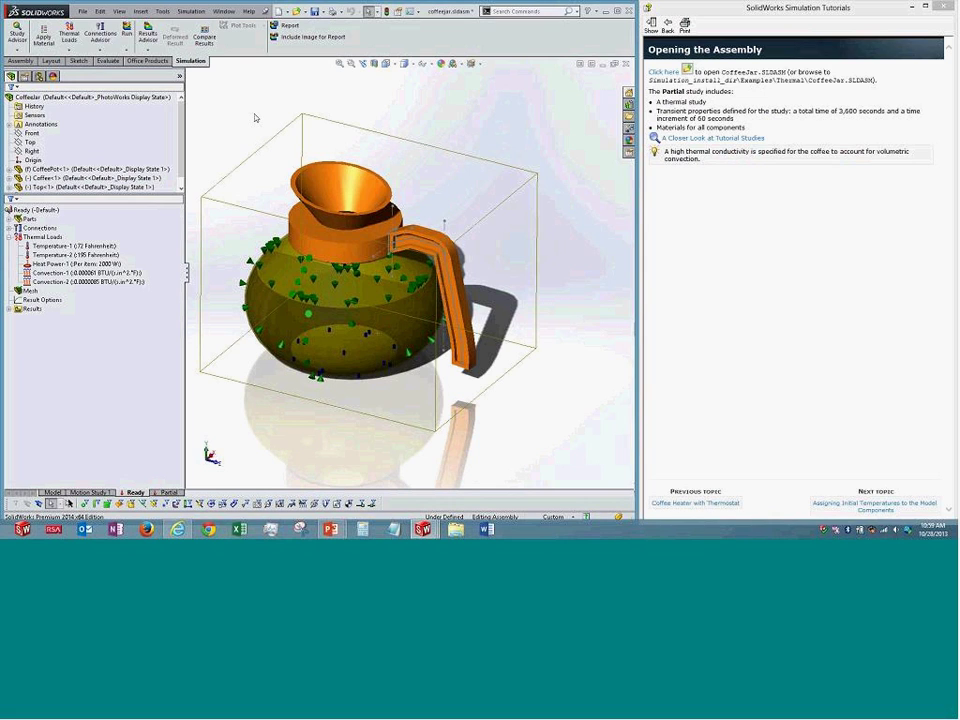
key(z)
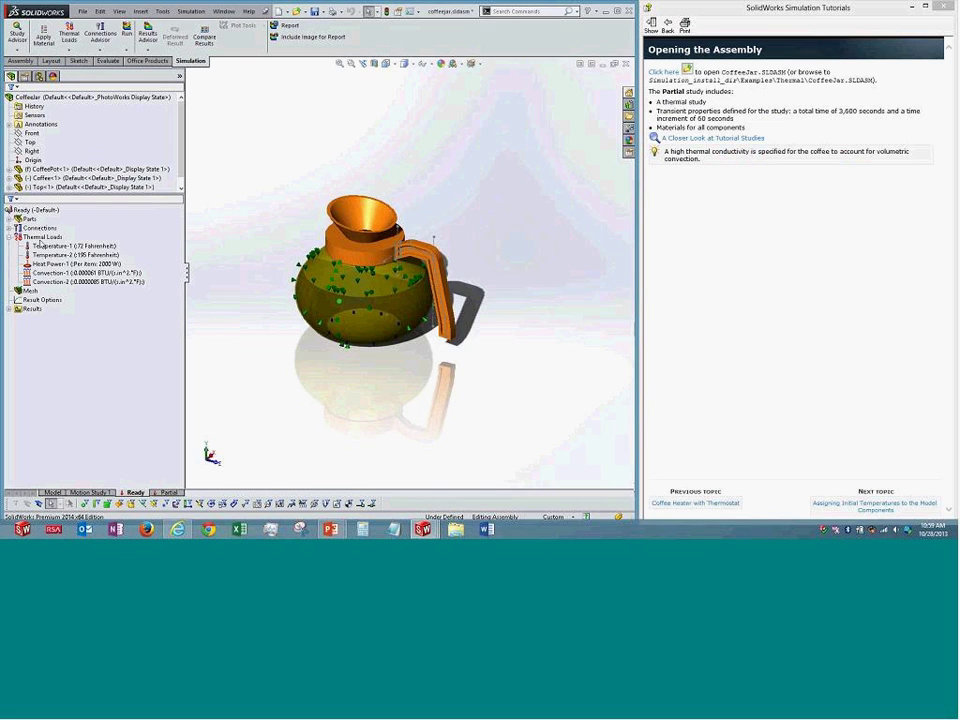
right_click(42, 237)
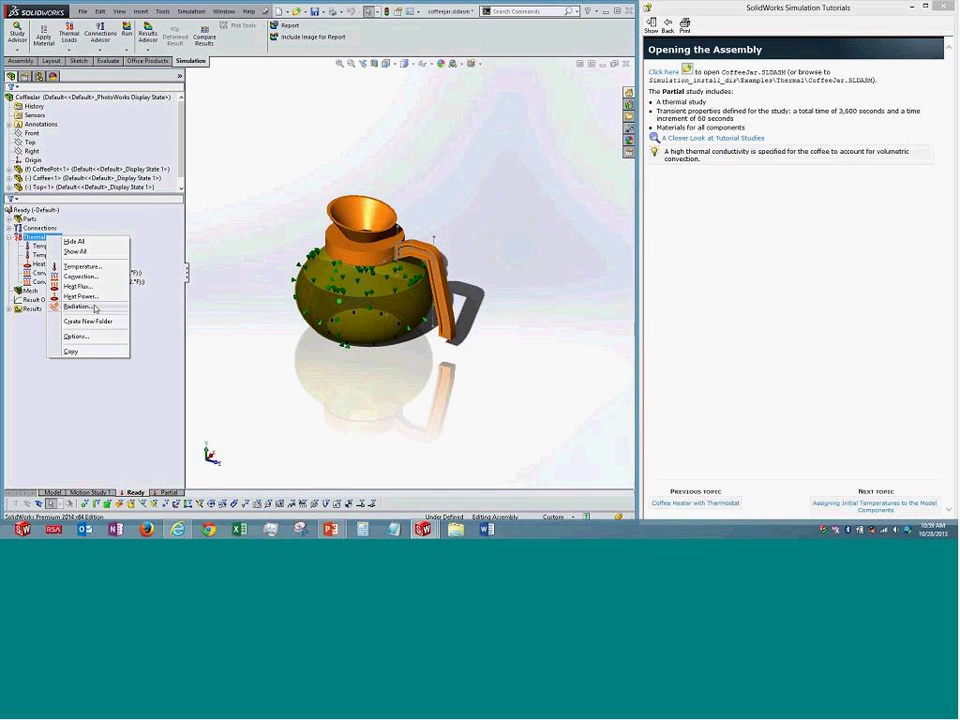
click(86, 421)
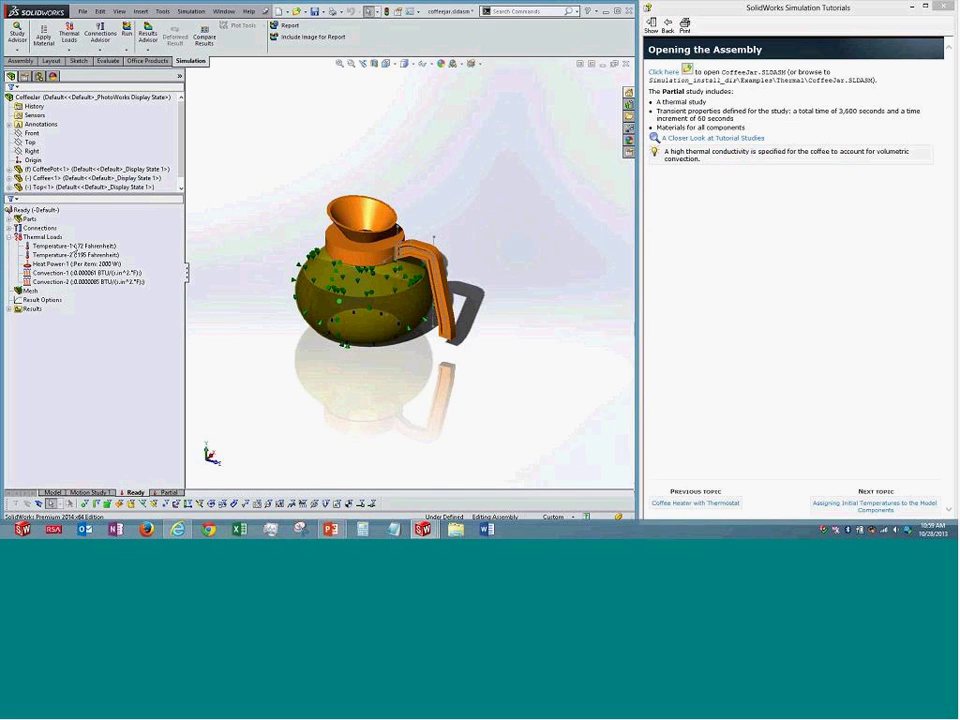
click(55, 246)
right_click(73, 246)
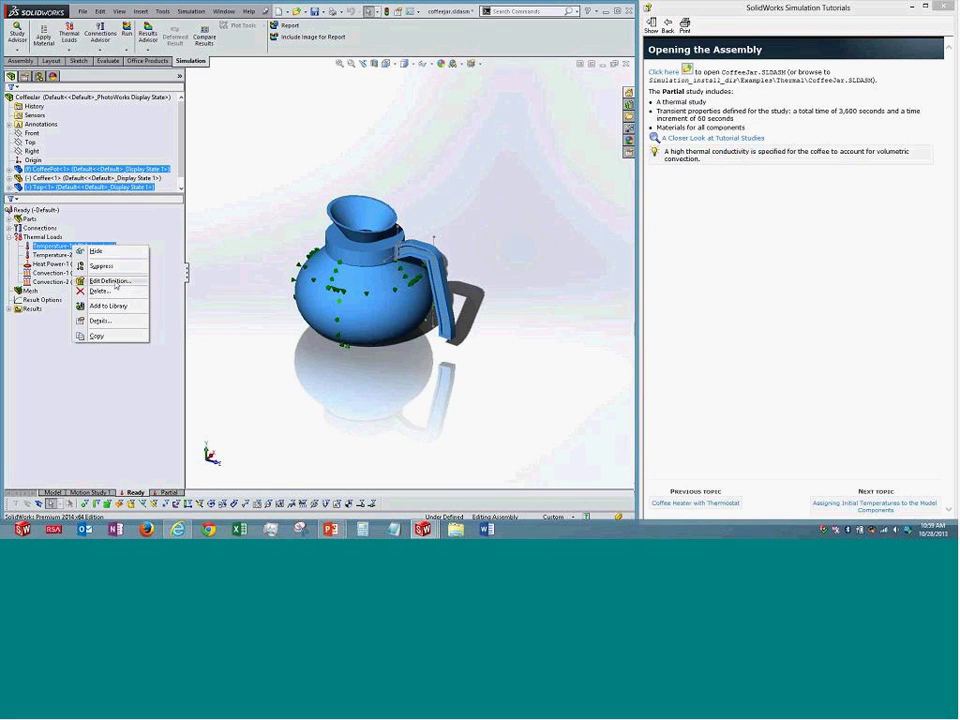
click(115, 283)
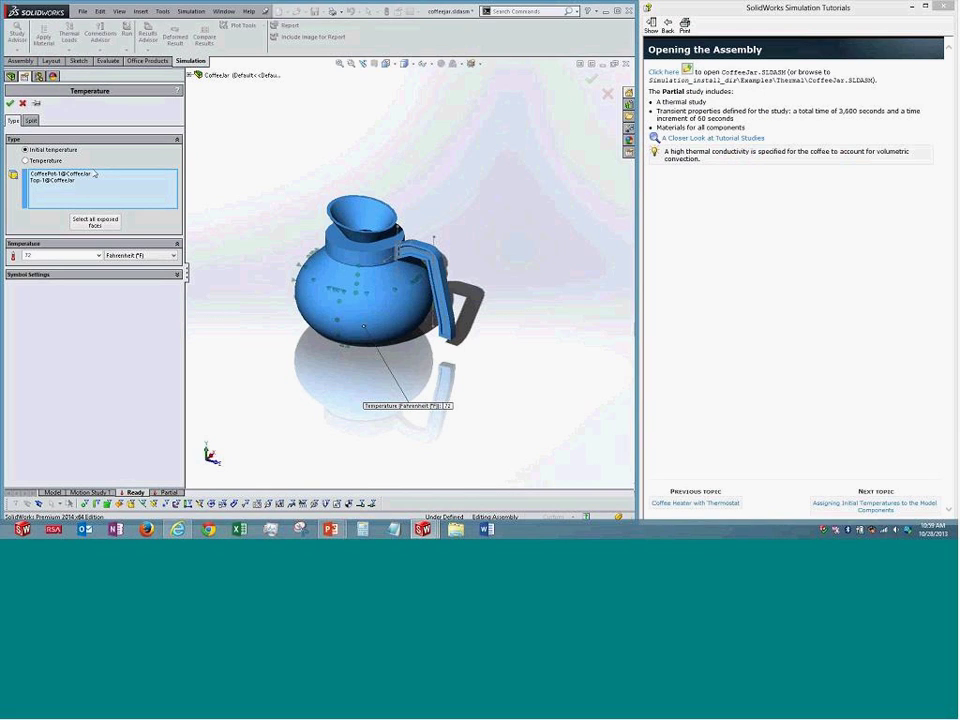
double_click(28, 255)
click(198, 75)
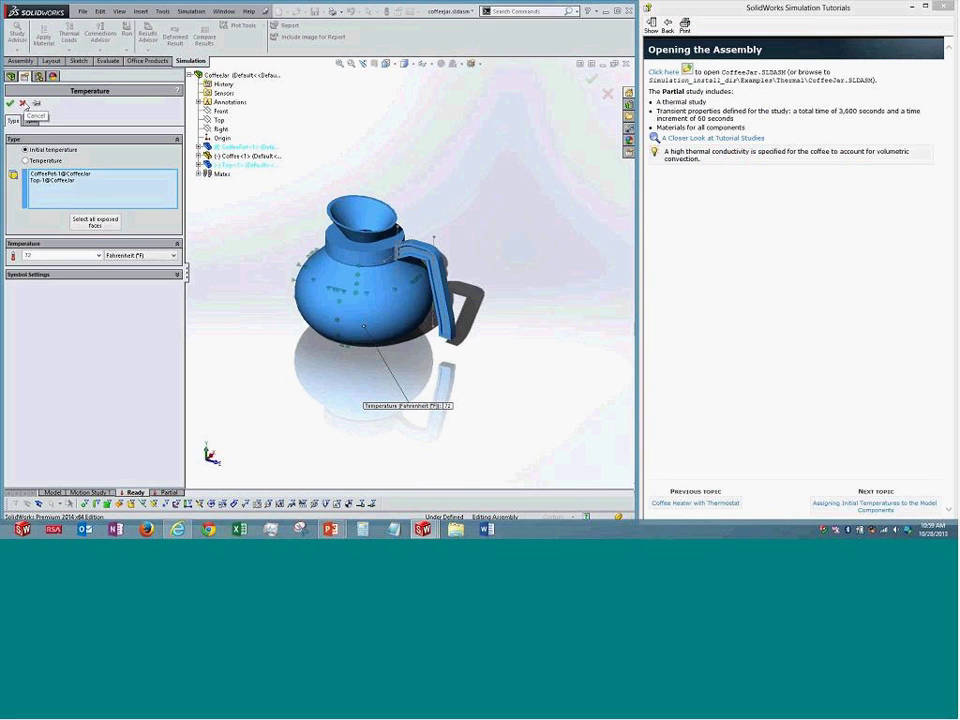
click(23, 103)
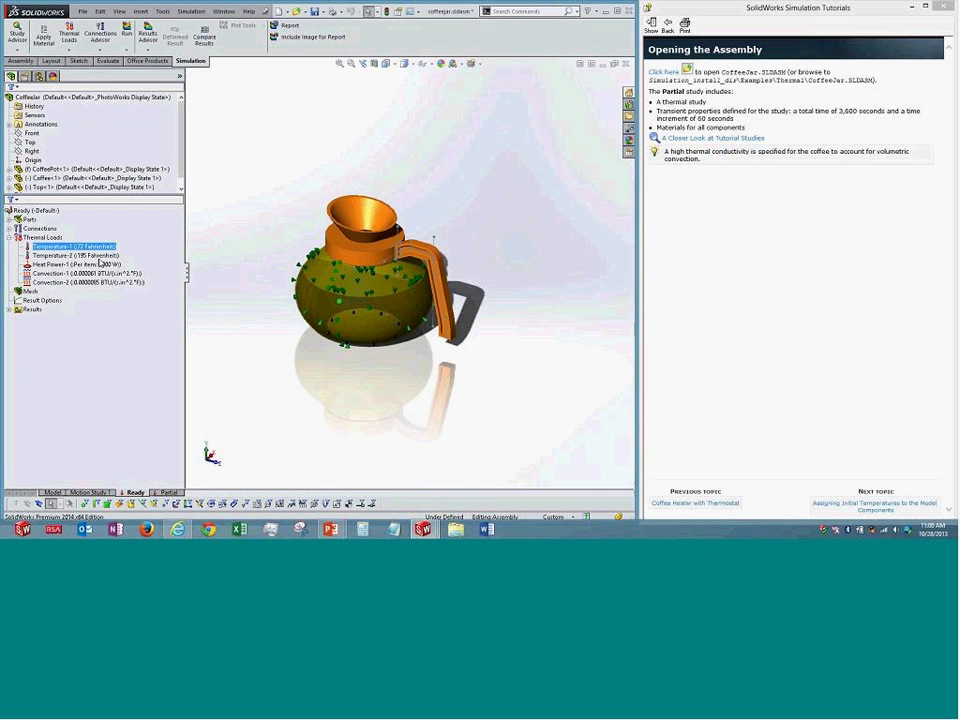
right_click(100, 256)
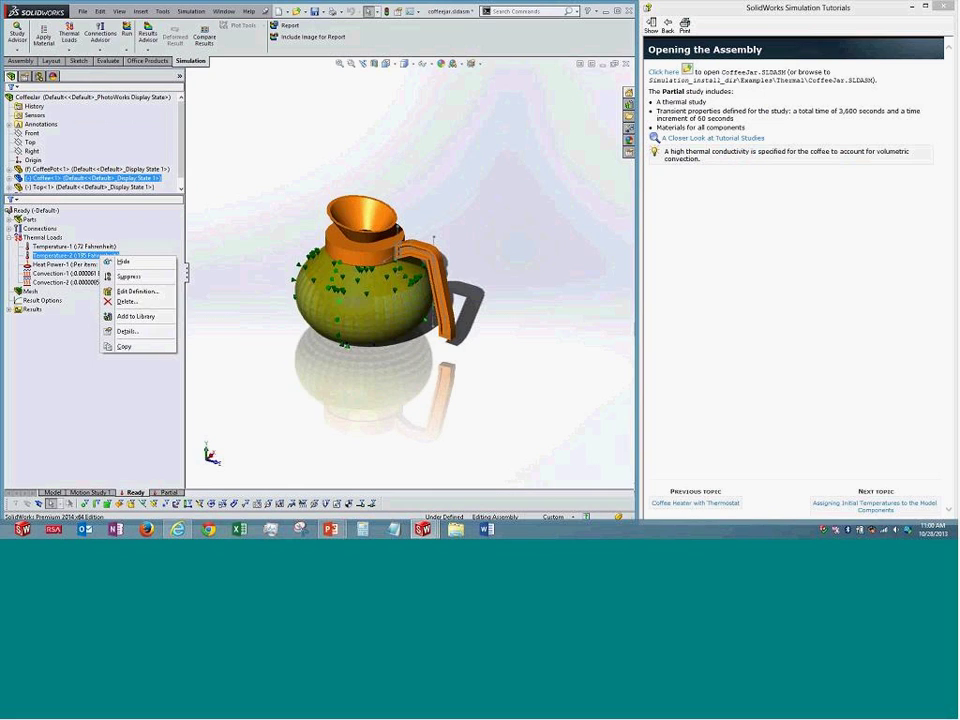
click(133, 293)
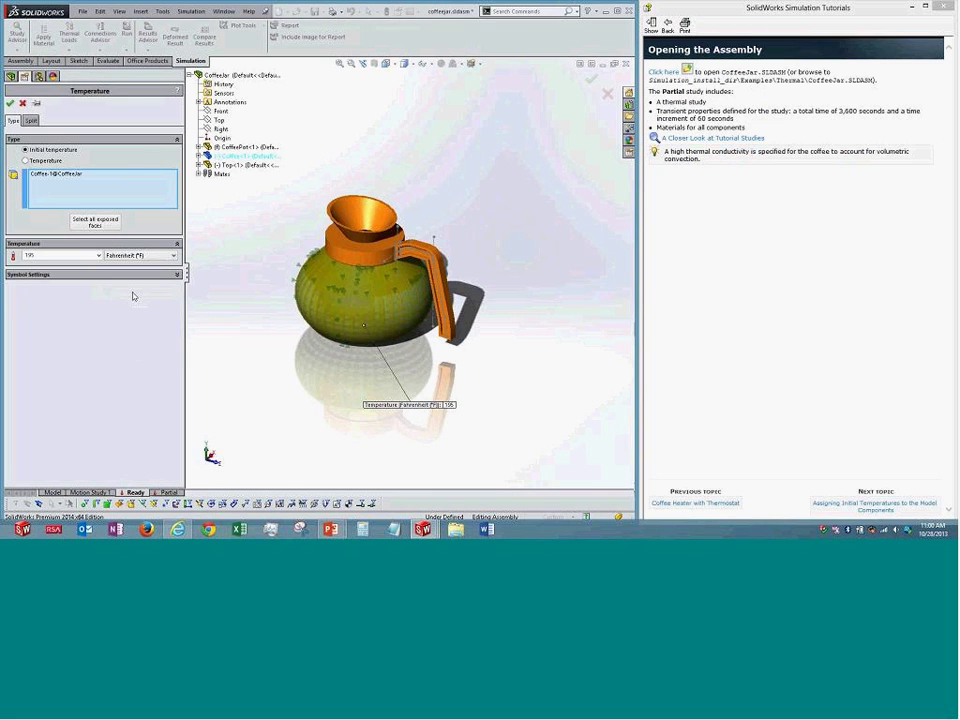
double_click(30, 255)
click(10, 102)
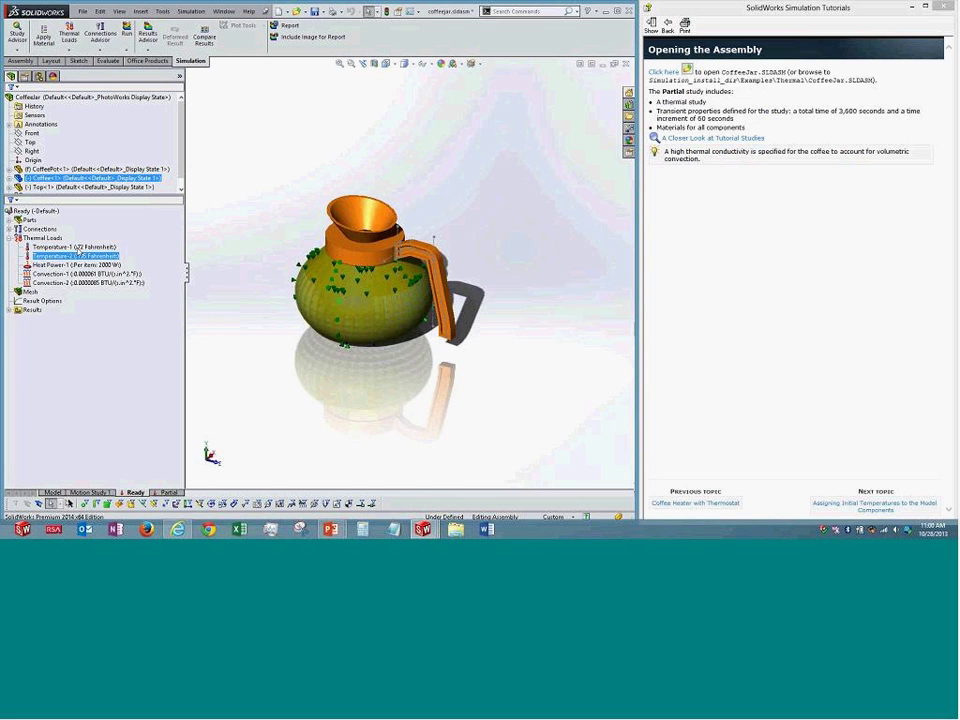
click(76, 247)
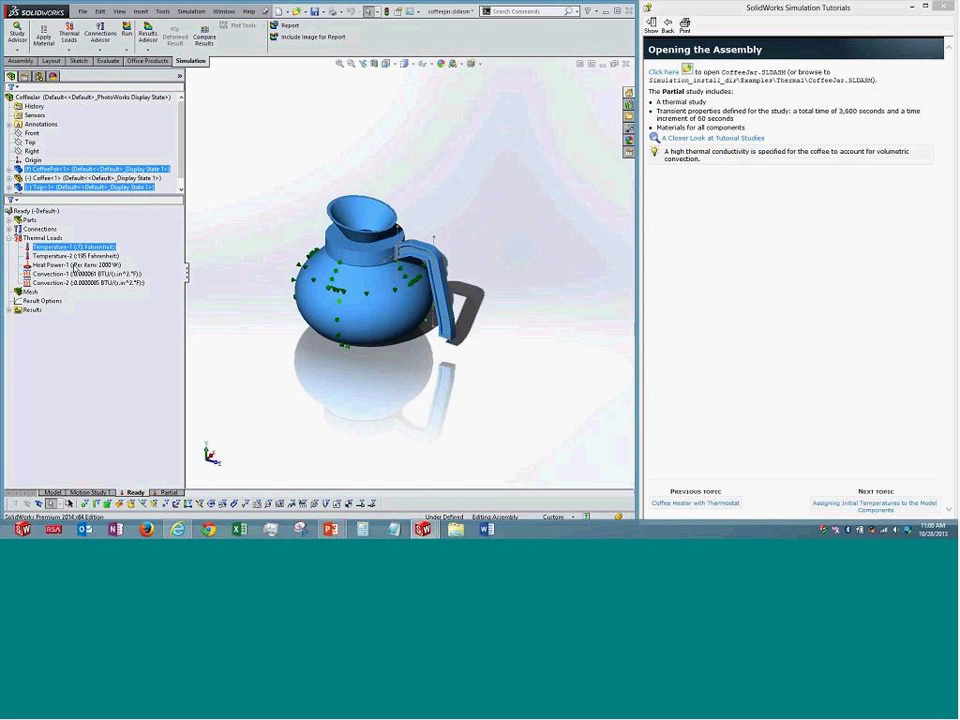
Open the Heat Power-1 definition, view the heated bottom face, and review its 2000 W value
click(76, 266)
right_click(77, 266)
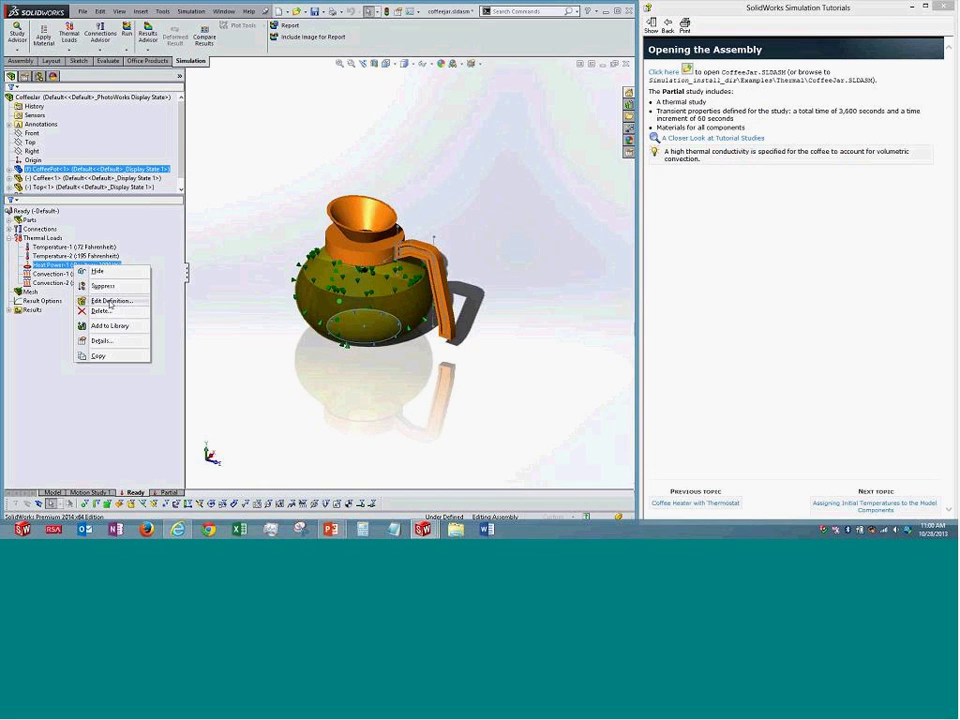
click(110, 301)
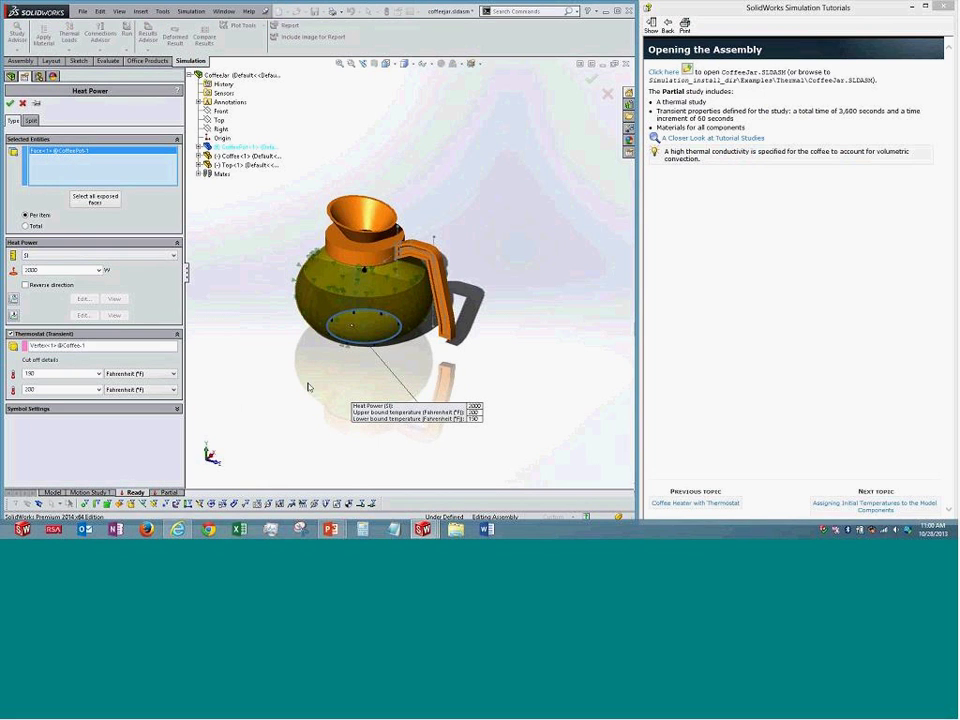
middle_drag(306, 388, 398, 307)
middle_drag(340, 292, 311, 343)
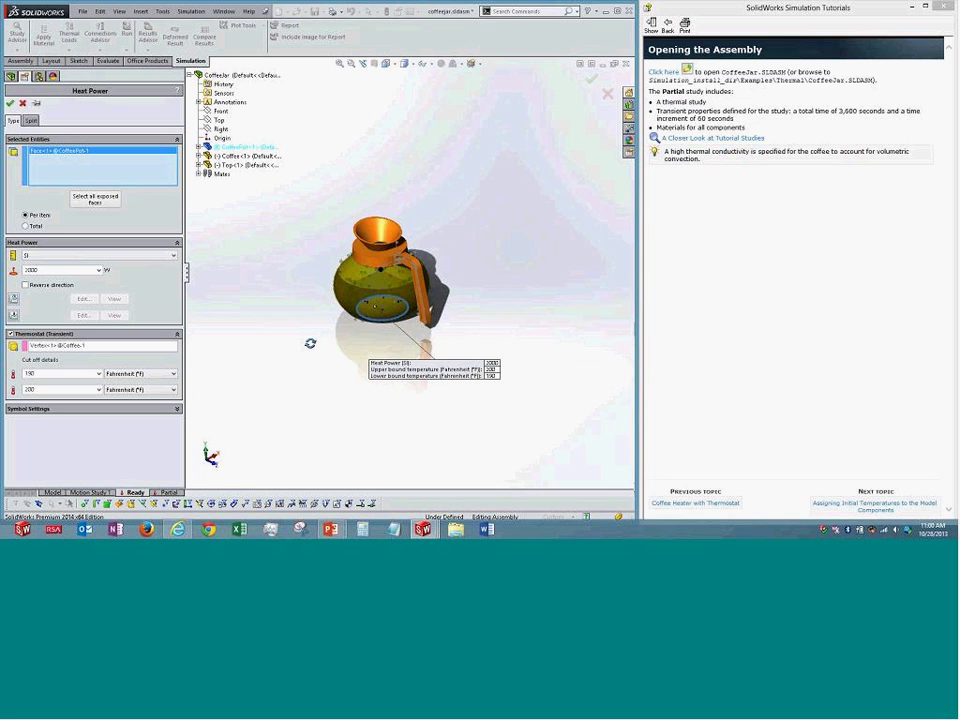
double_click(60, 272)
click(52, 410)
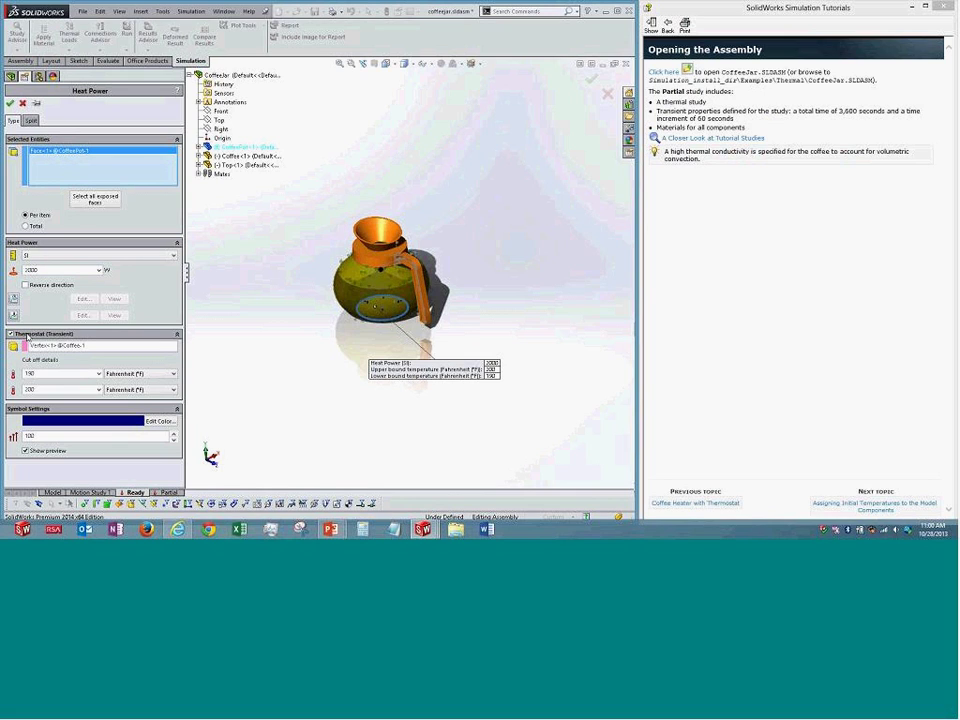
Toggle the thermostat settings and view the pot from the top, then isometric
click(27, 336)
click(27, 336)
key(ctrl+5)
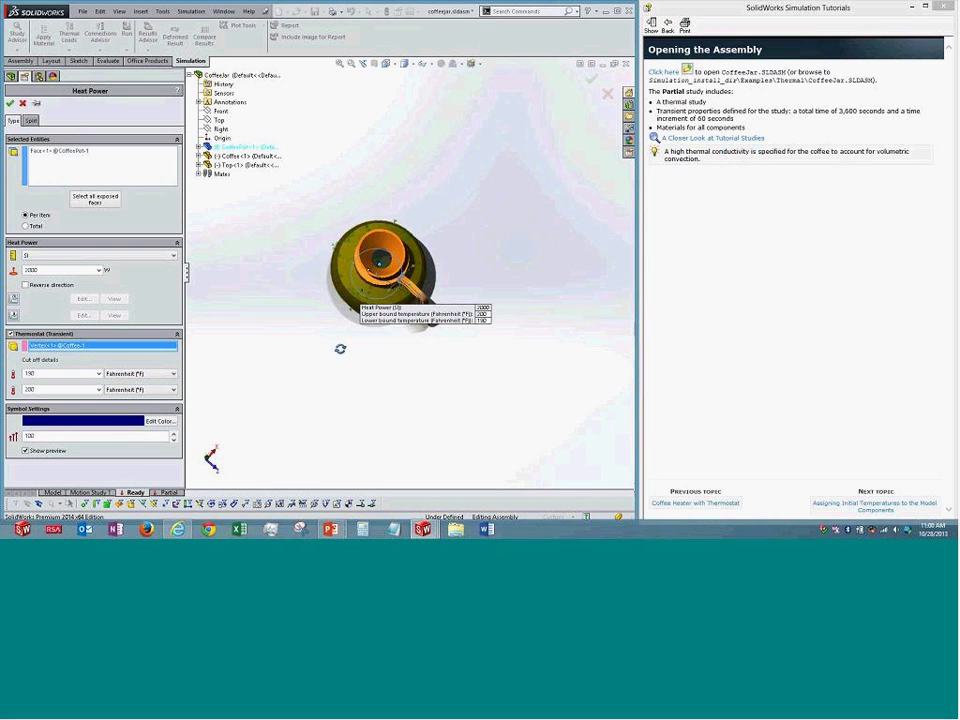
scroll(385, 270, down, 5)
scroll(380, 282, down, 4)
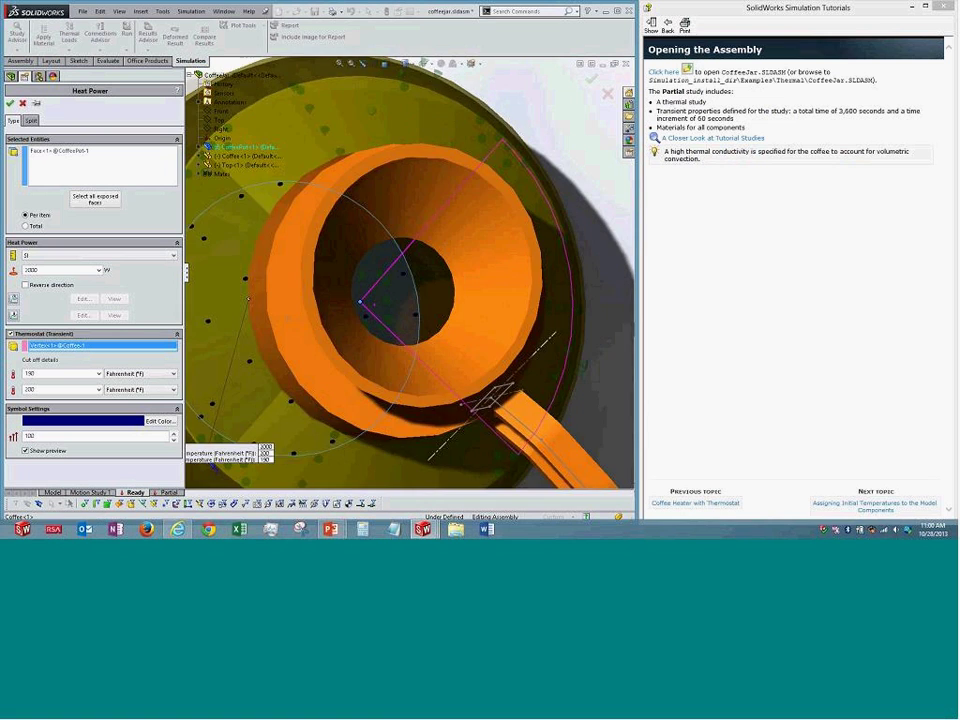
scroll(362, 310, up, 1)
key(ctrl+5)
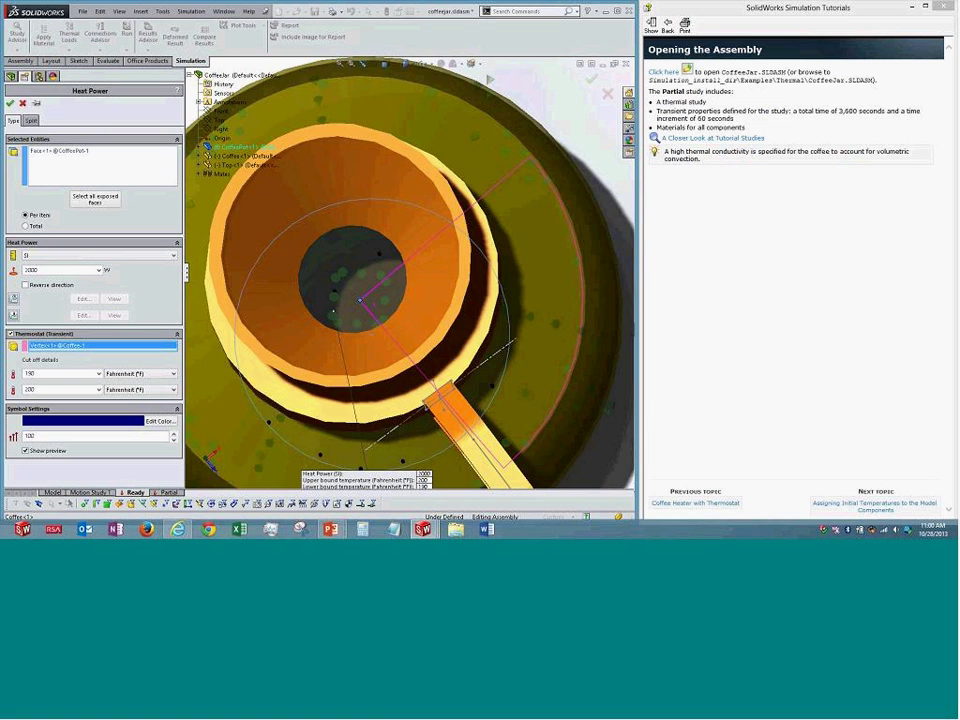
scroll(306, 425, up, 3)
key(ctrl+7)
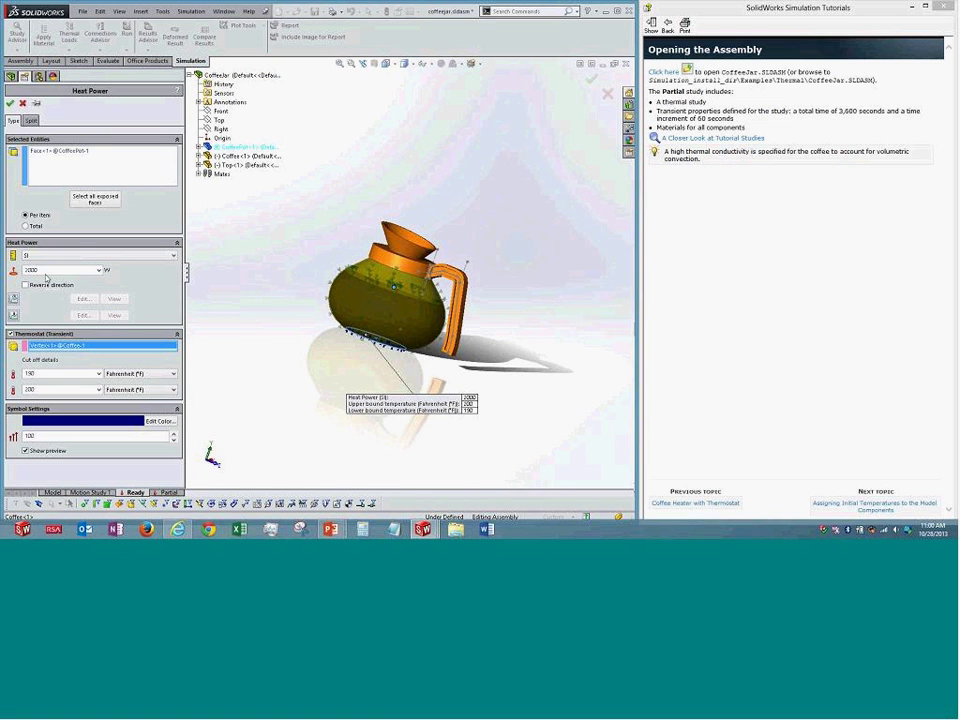
Review the thermostat cut-offs at 190 °F and 200 °F, then close the definition
double_click(37, 373)
double_click(55, 389)
text(200)
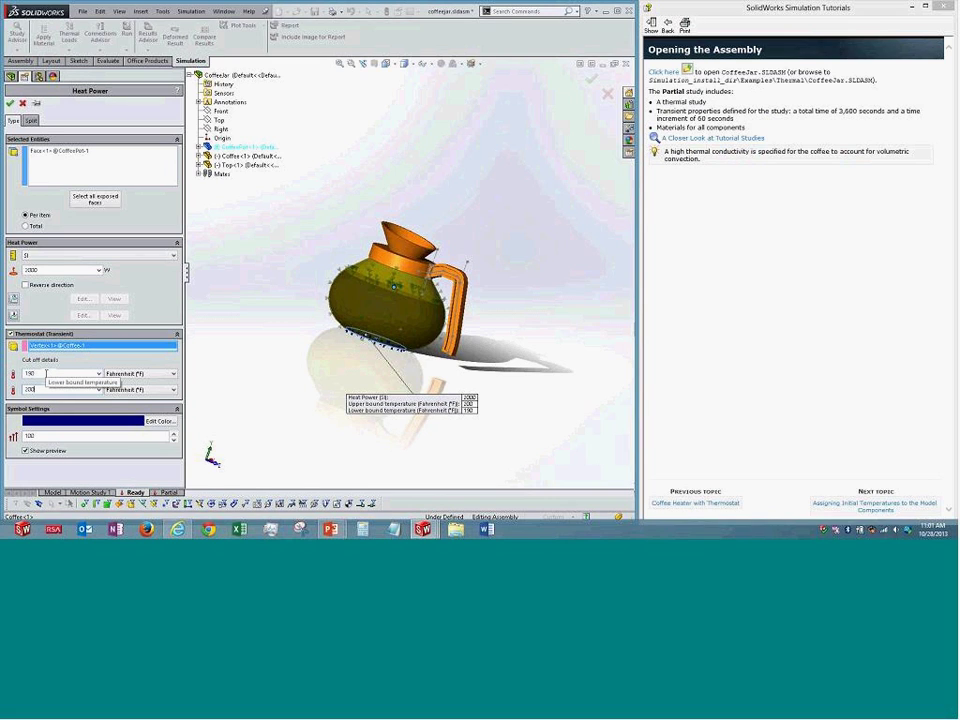
double_click(32, 389)
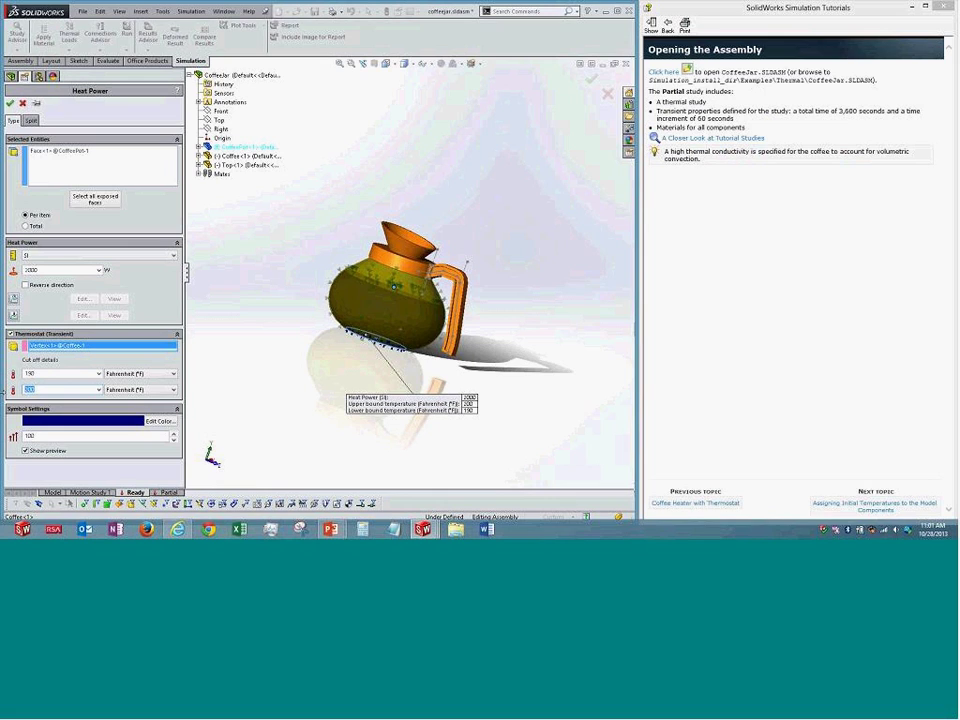
double_click(32, 373)
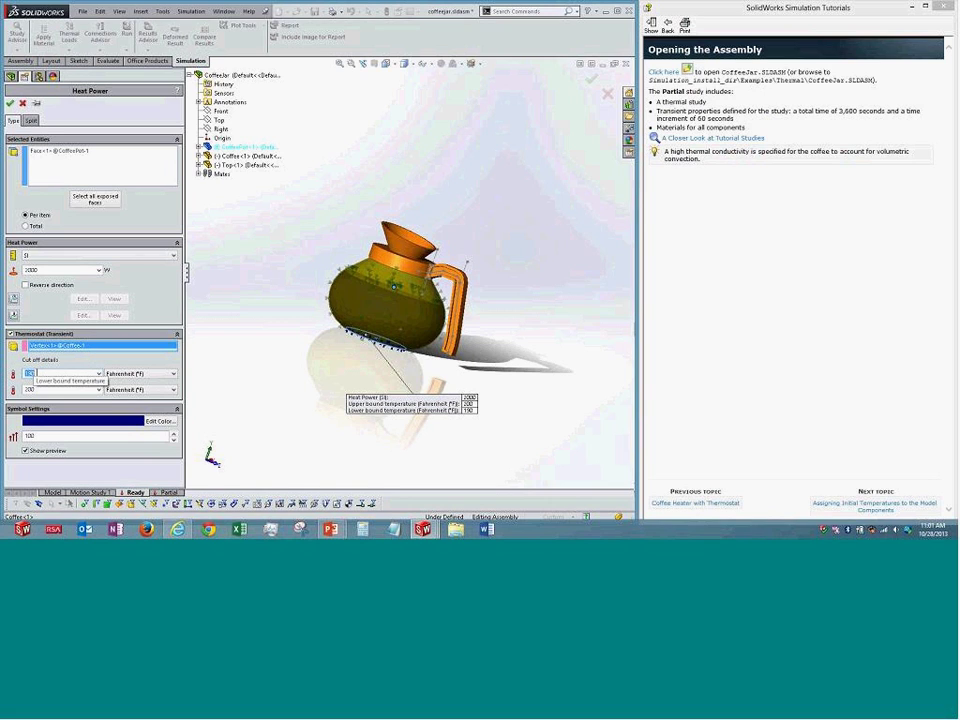
click(36, 373)
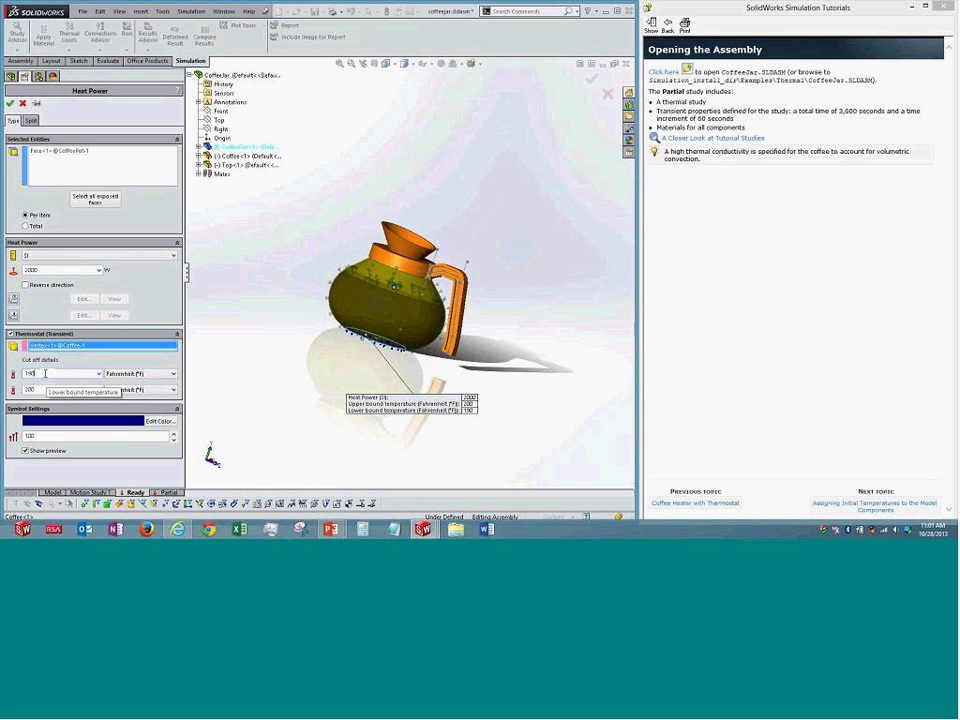
key(Tab)
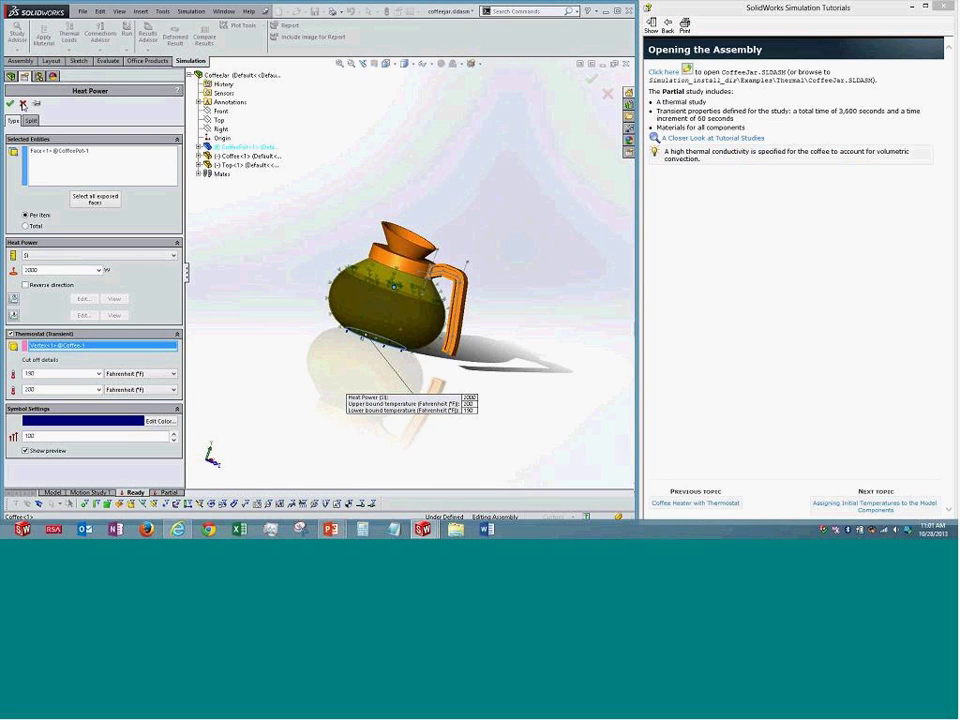
click(23, 104)
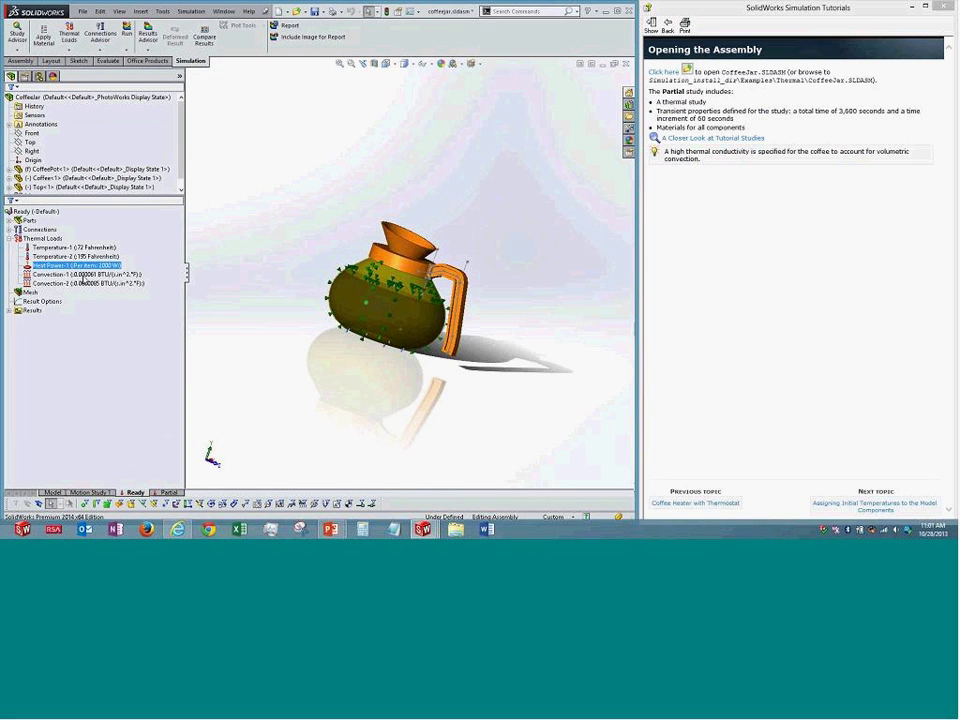
Review the Convection-1 definition with its 72 °F ambient temperature and accept it
right_click(84, 274)
click(112, 312)
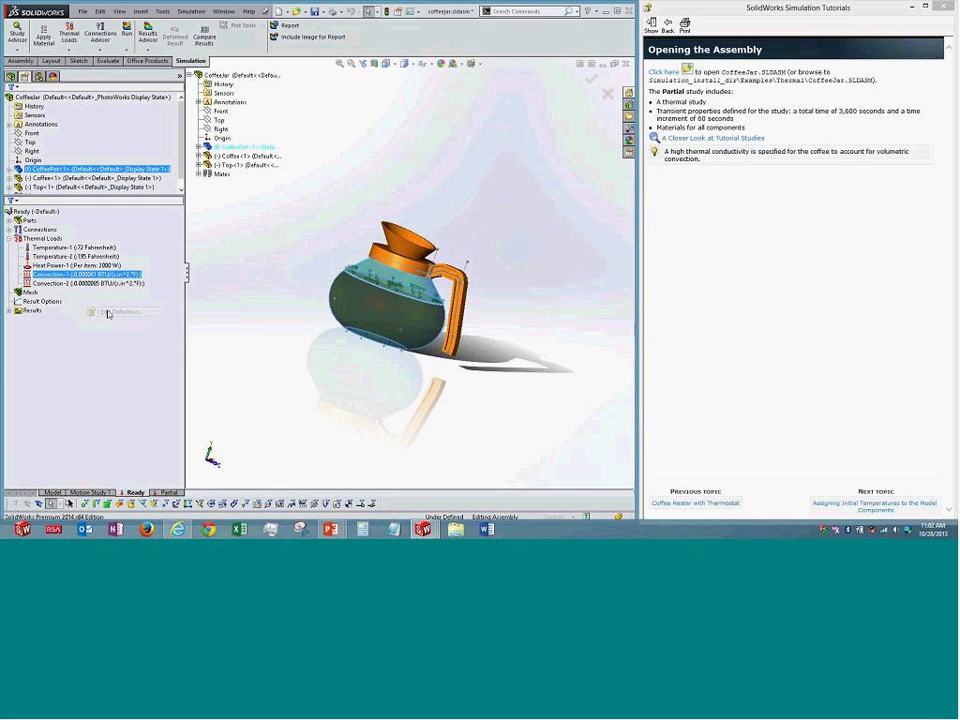
middle_drag(375, 390, 290, 345)
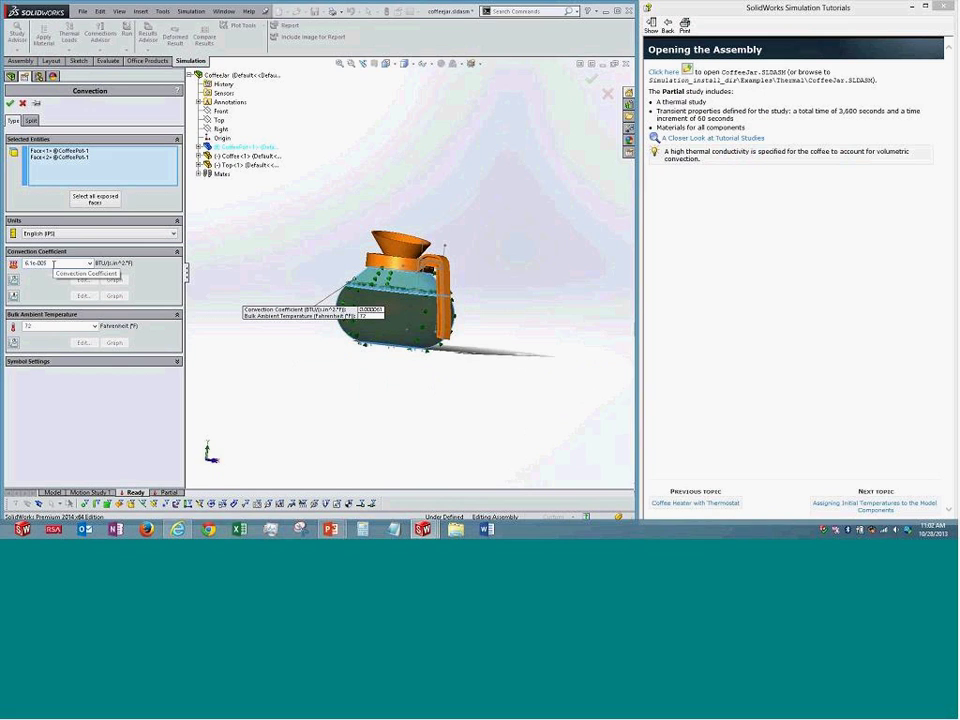
double_click(50, 326)
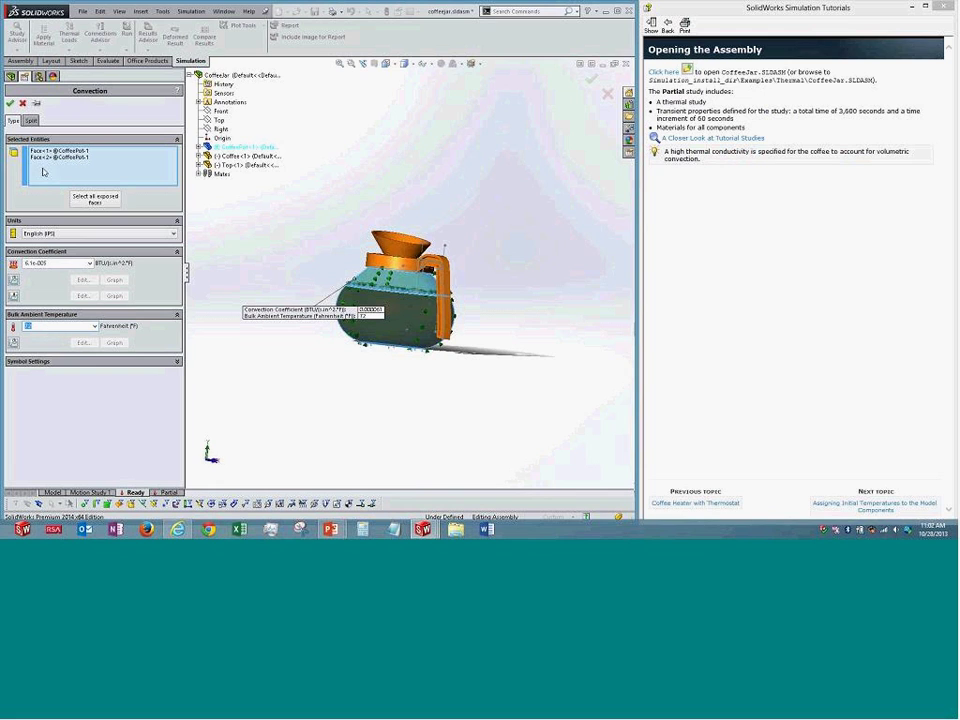
click(10, 103)
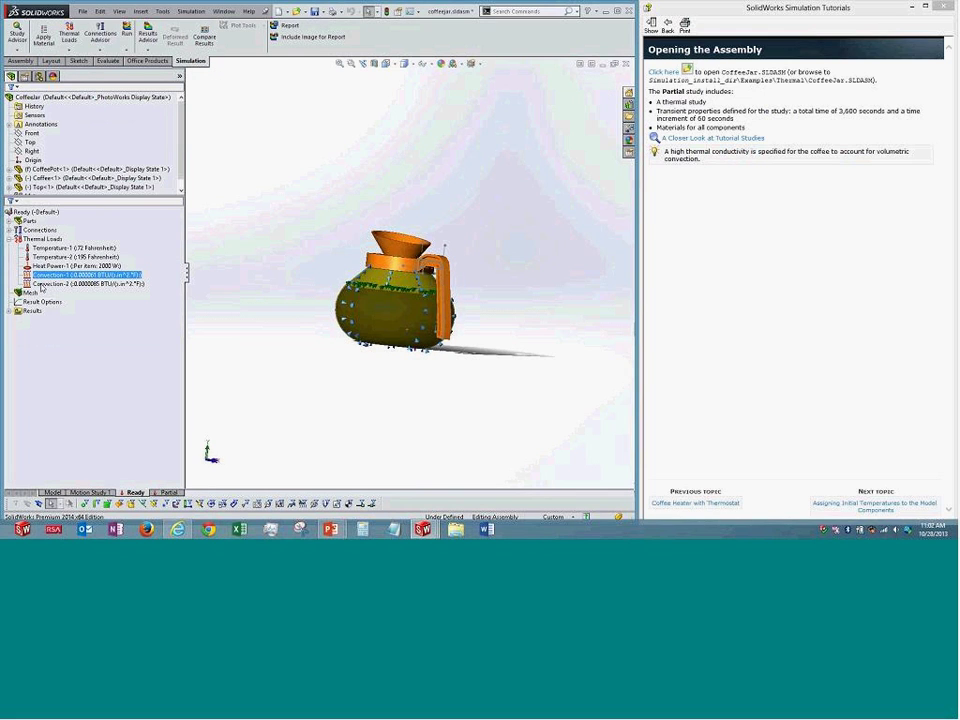
Highlight the Convection-2 faces and orbit the pot to view them
click(42, 285)
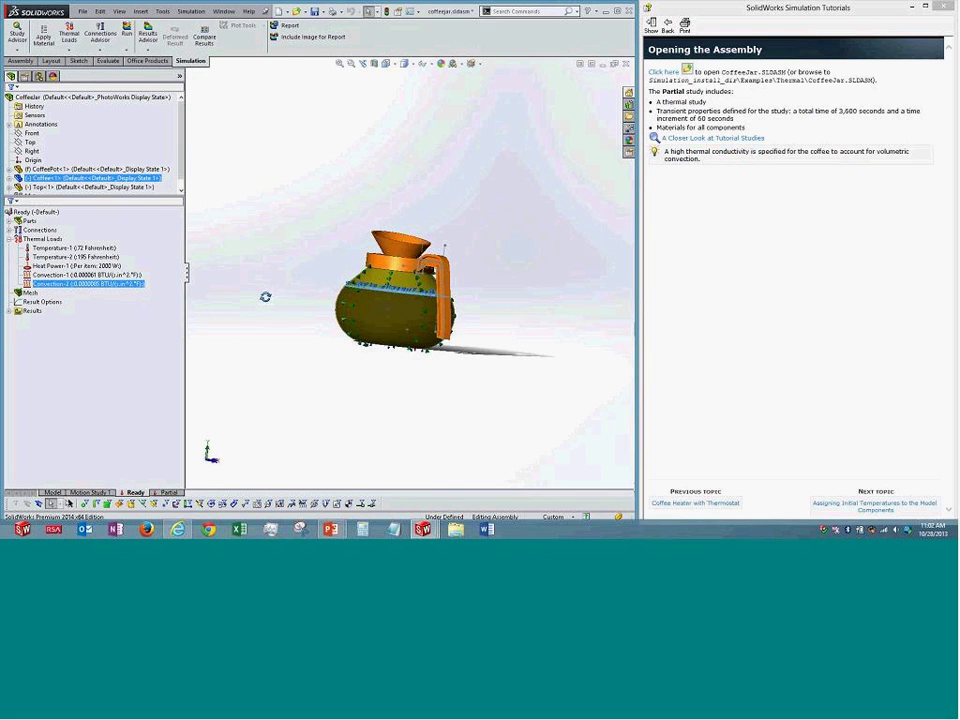
middle_drag(265, 297, 234, 276)
click(234, 276)
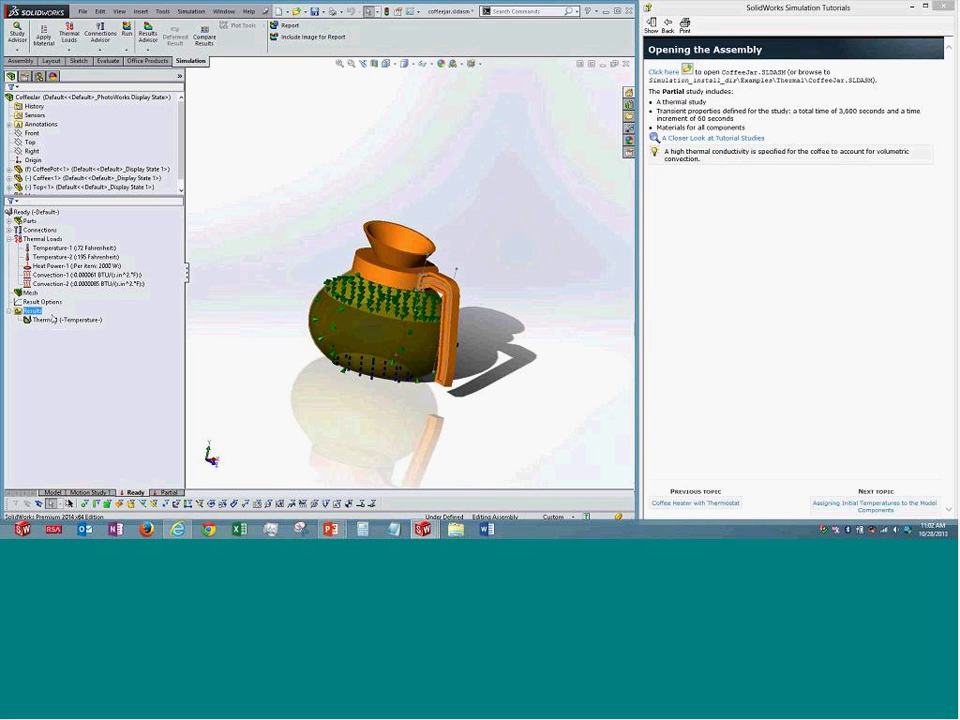
Check the study is transient with 3600 s total time and 60 s increments, then zoom to fit
right_click(40, 212)
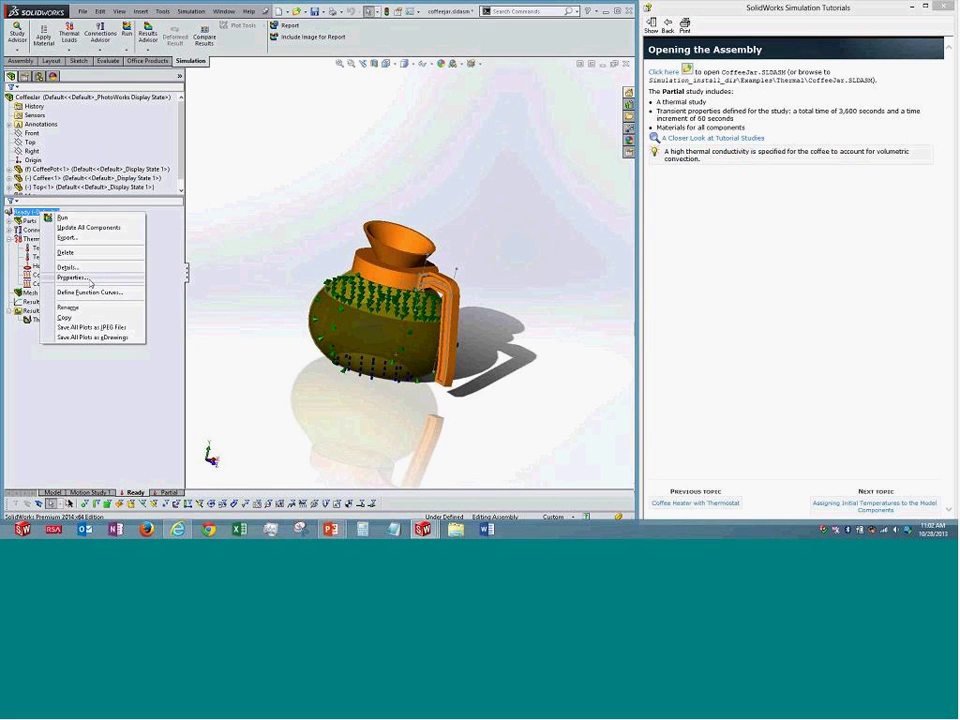
click(90, 279)
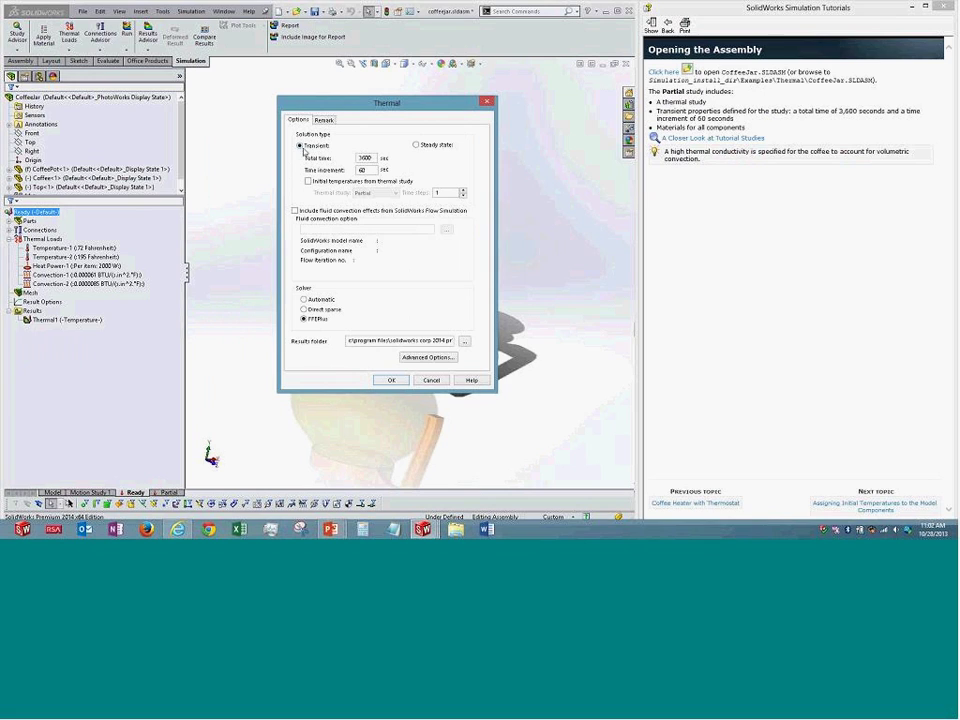
click(416, 145)
click(300, 146)
drag(374, 158, 348, 158)
double_click(370, 170)
click(437, 382)
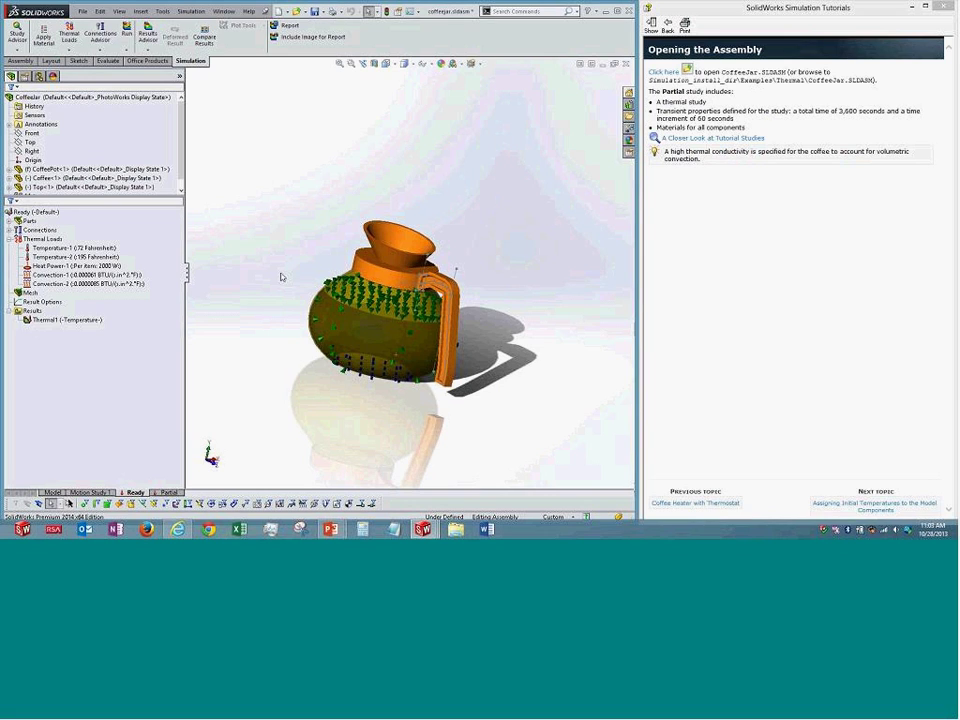
click(339, 63)
middle_drag(363, 121, 400, 120)
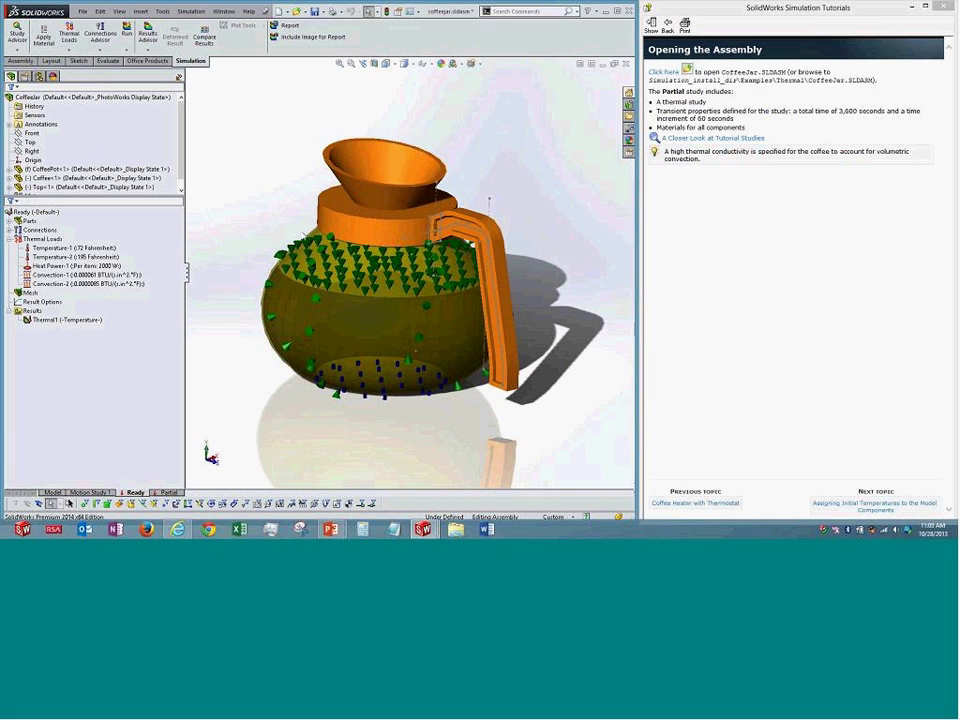
Display the Thermal1 temperature plot and open its definition
double_click(68, 321)
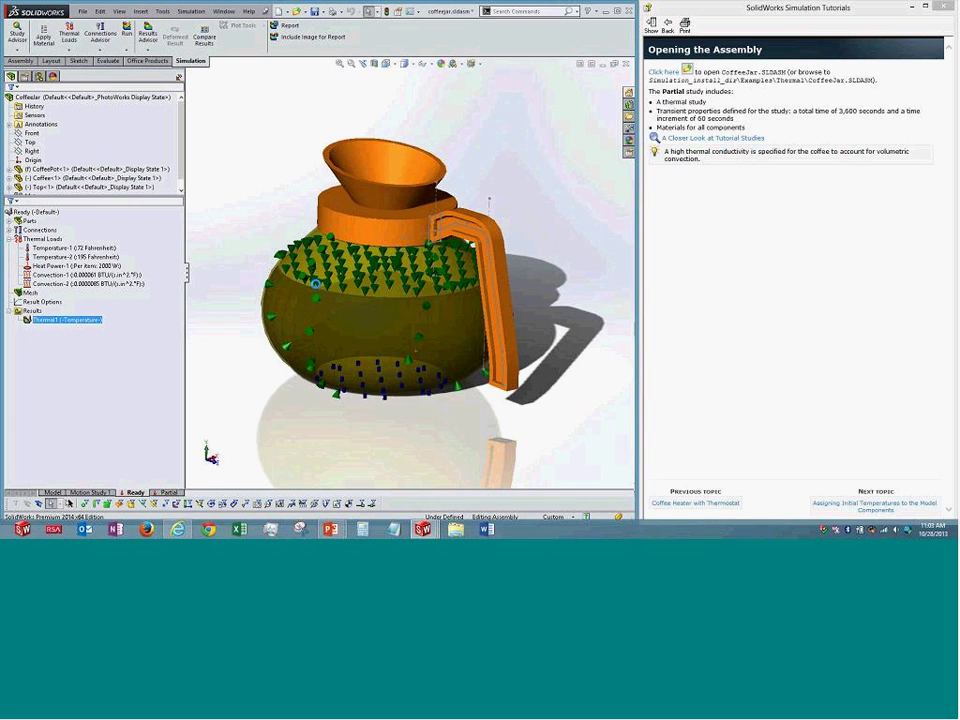
mouse_move(272, 236)
middle_down()
mouse_move(311, 161)
mouse_move(157, 341)
mouse_move(266, 311)
mouse_move(240, 290)
mouse_move(257, 94)
middle_up()
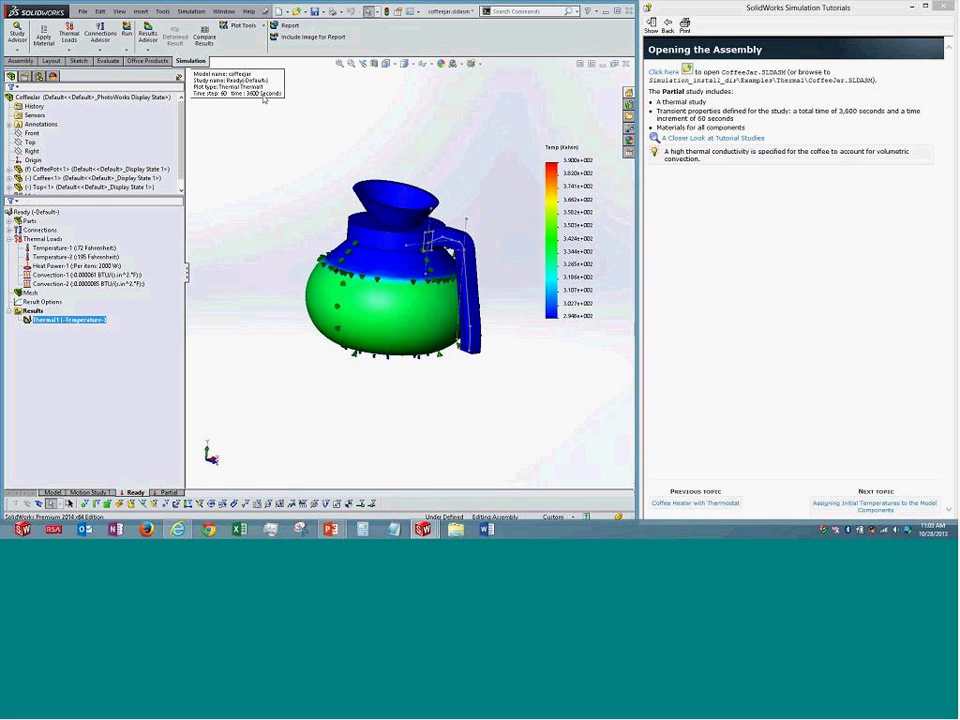
right_click(99, 322)
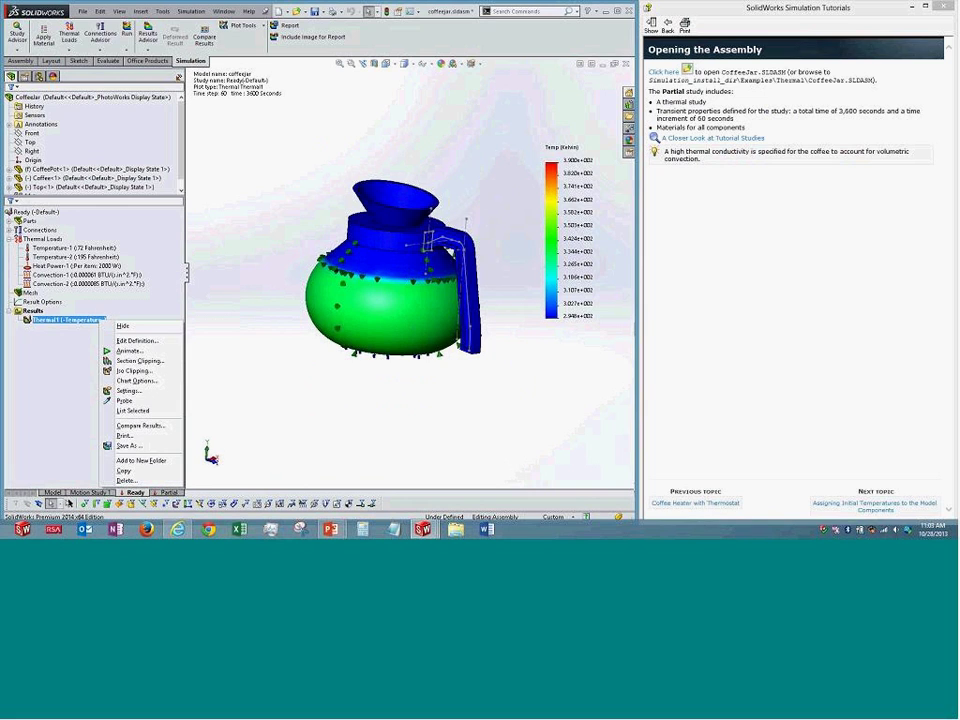
click(120, 342)
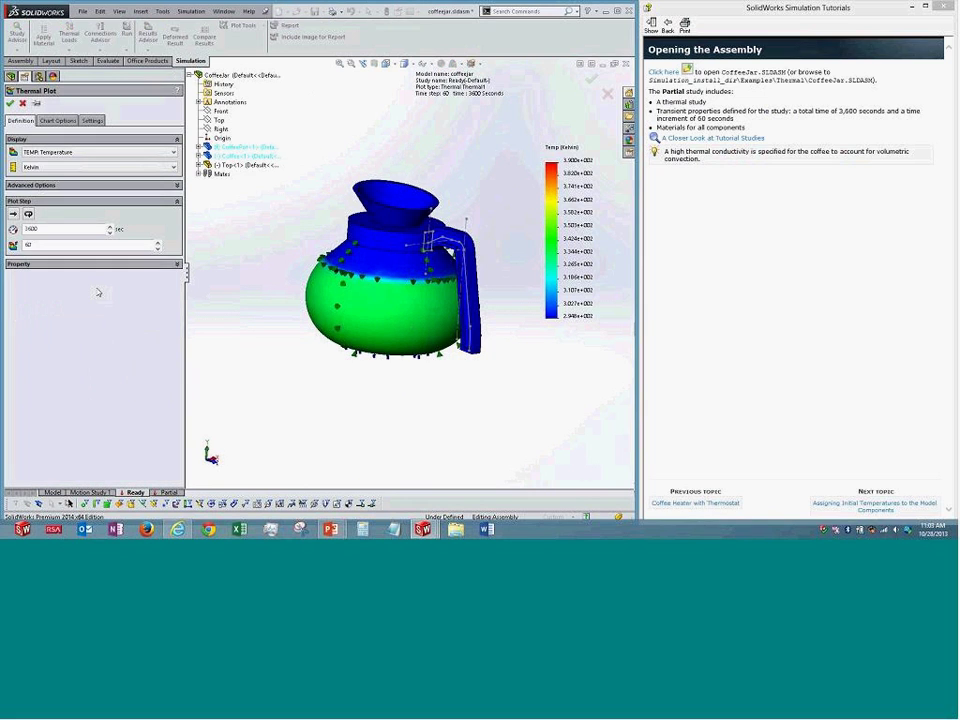
Step the plot time back to step 48 (2880 s) and show it
click(110, 232)
click(110, 232)
click(110, 232)
click(110, 232)
click(110, 232)
click(110, 232)
click(110, 232)
click(110, 232)
click(110, 232)
click(110, 232)
click(110, 232)
click(110, 232)
click(10, 104)
Step the plot forward to the final step 60 (3600 s) and confirm
key(Up)
key(Up)
key(Up)
key(Up)
key(Up)
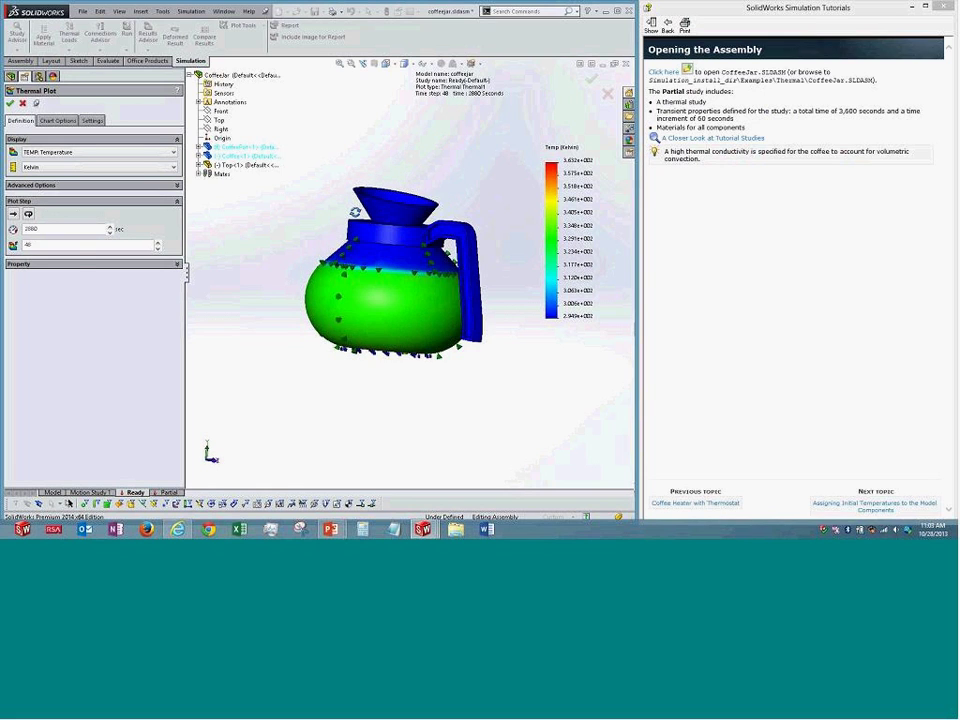
click(110, 228)
click(110, 228)
click(110, 228)
click(110, 228)
click(110, 228)
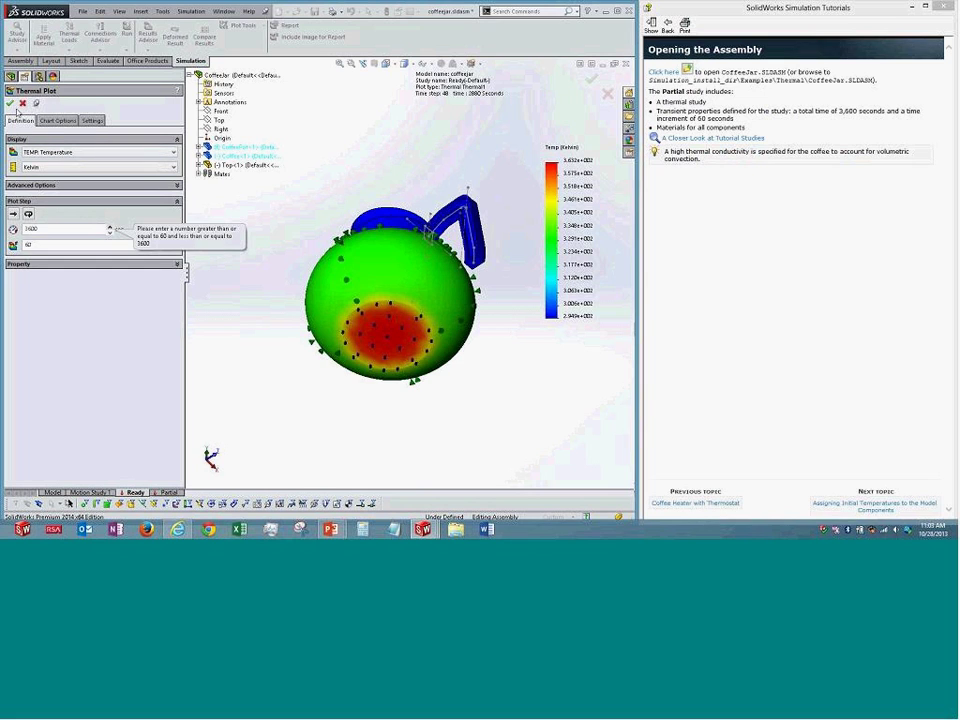
click(9, 103)
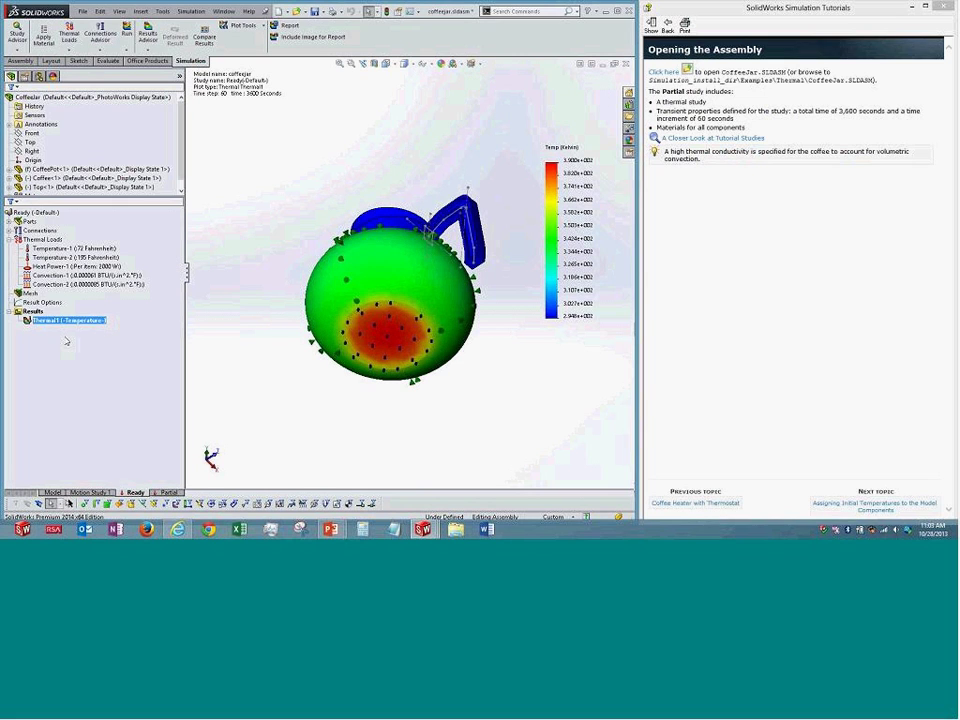
Probe node 259 at the pot's hot centre (369.5 K) and review its response graph
right_click(58, 320)
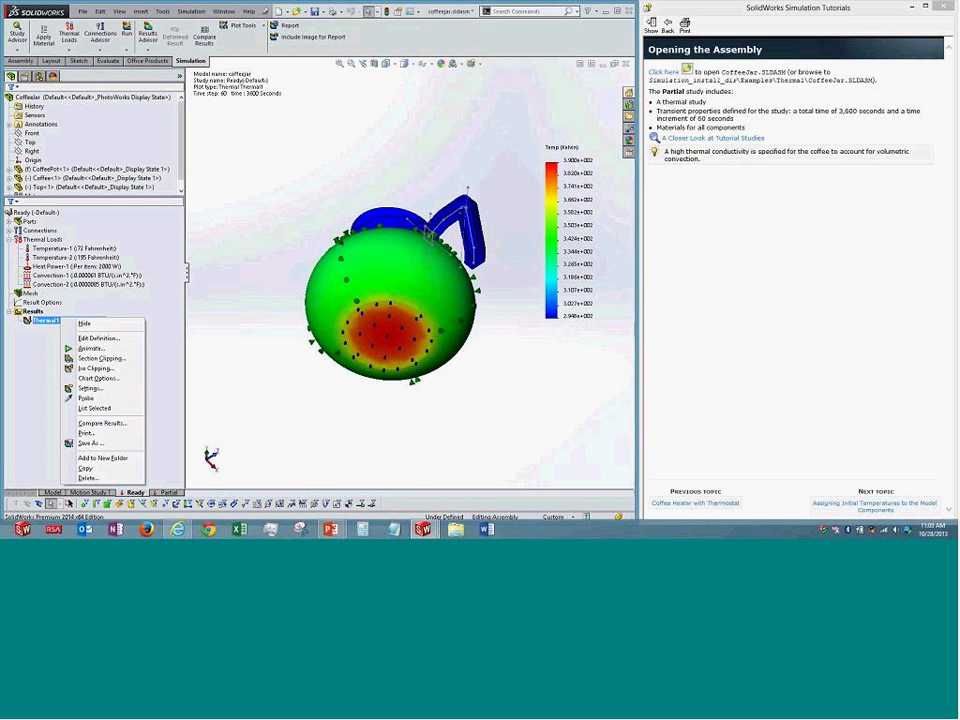
click(86, 398)
middle_drag(304, 180, 409, 302)
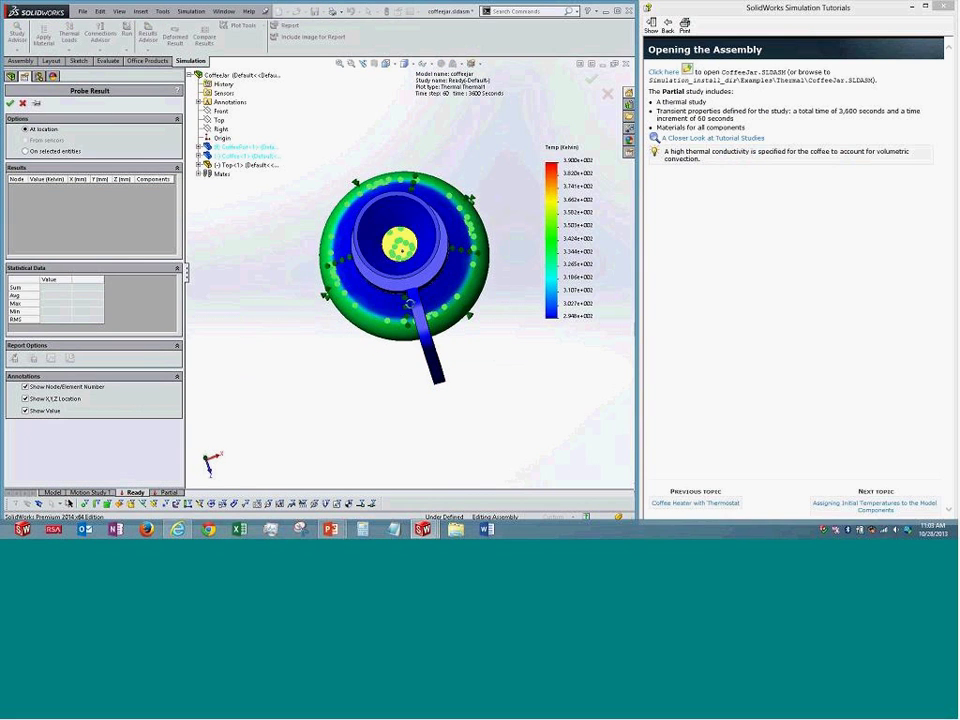
click(401, 250)
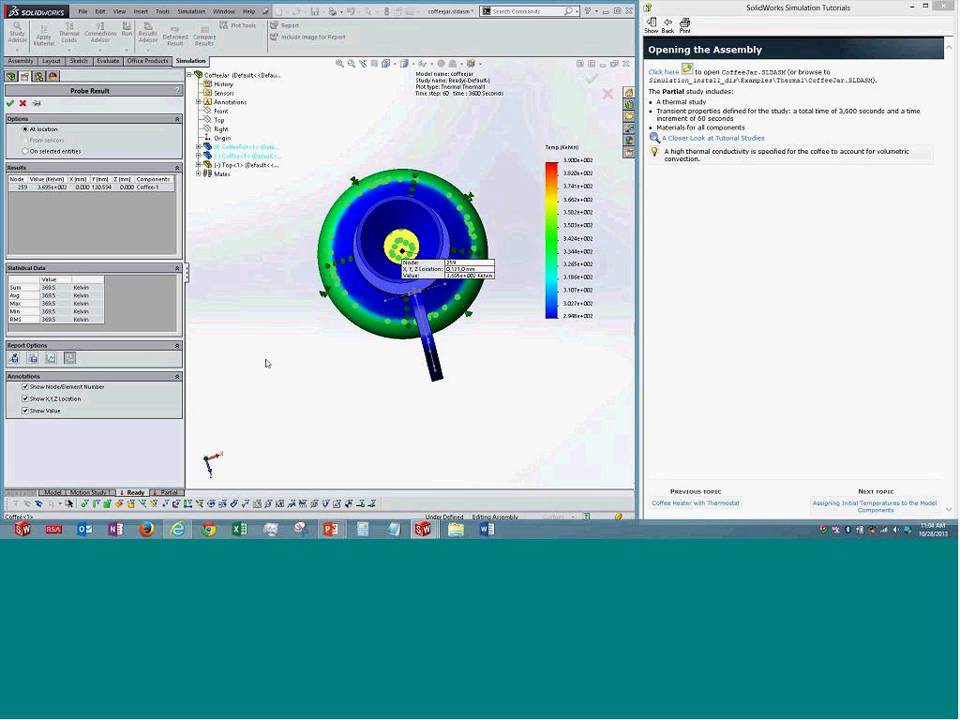
drag(134, 12, 208, 113)
drag(325, 348, 508, 406)
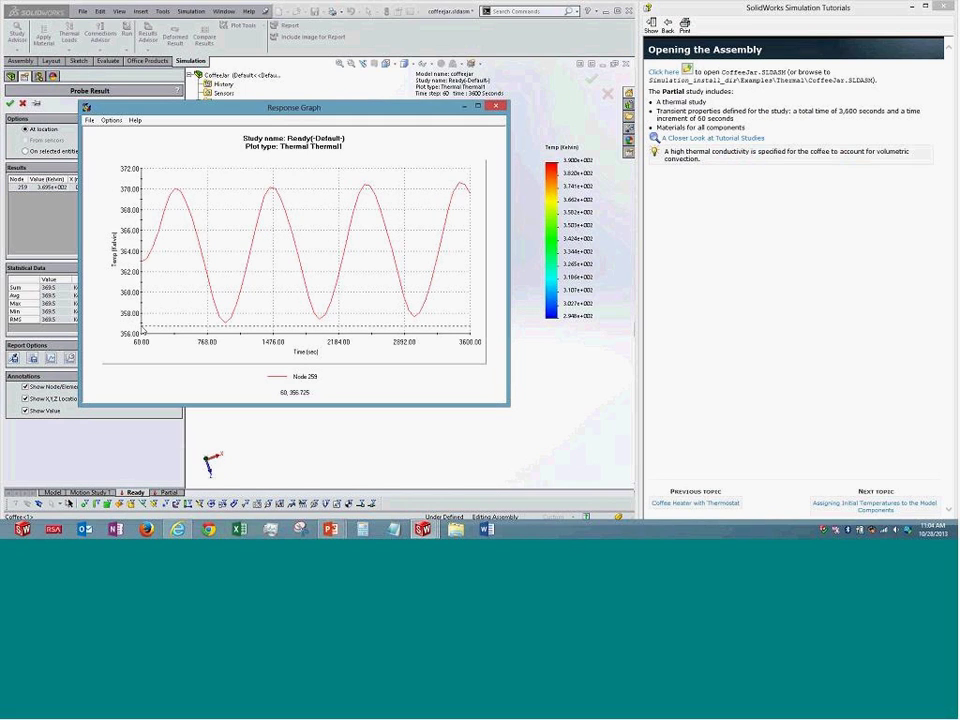
click(495, 110)
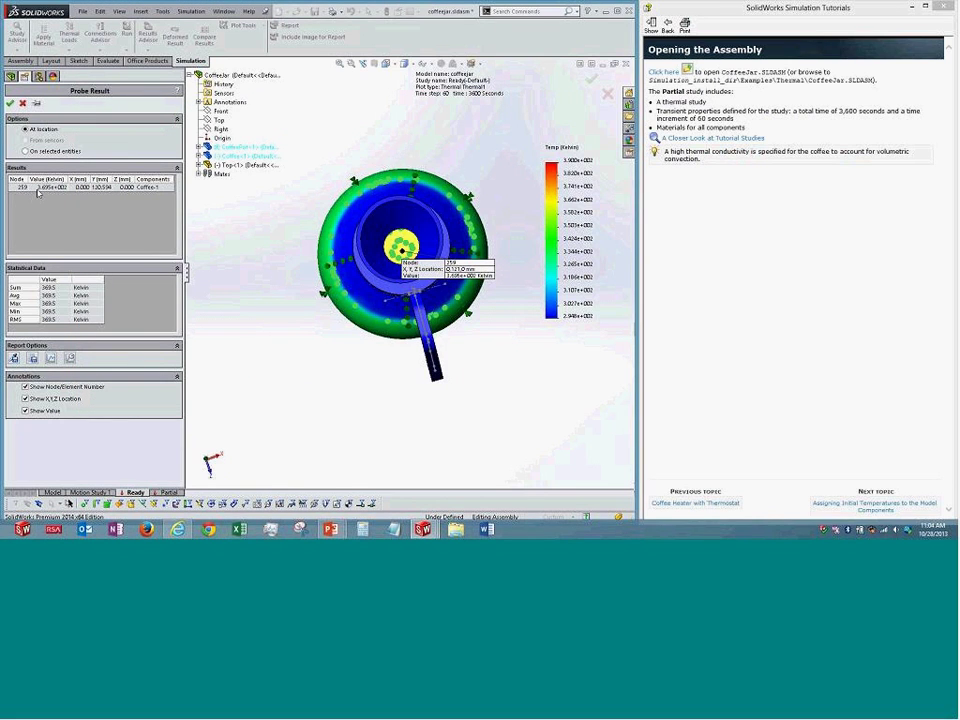
Close the Probe Result panel, leaving the 3600 s Thermal1 temperature plot without probe labels
click(16, 76)
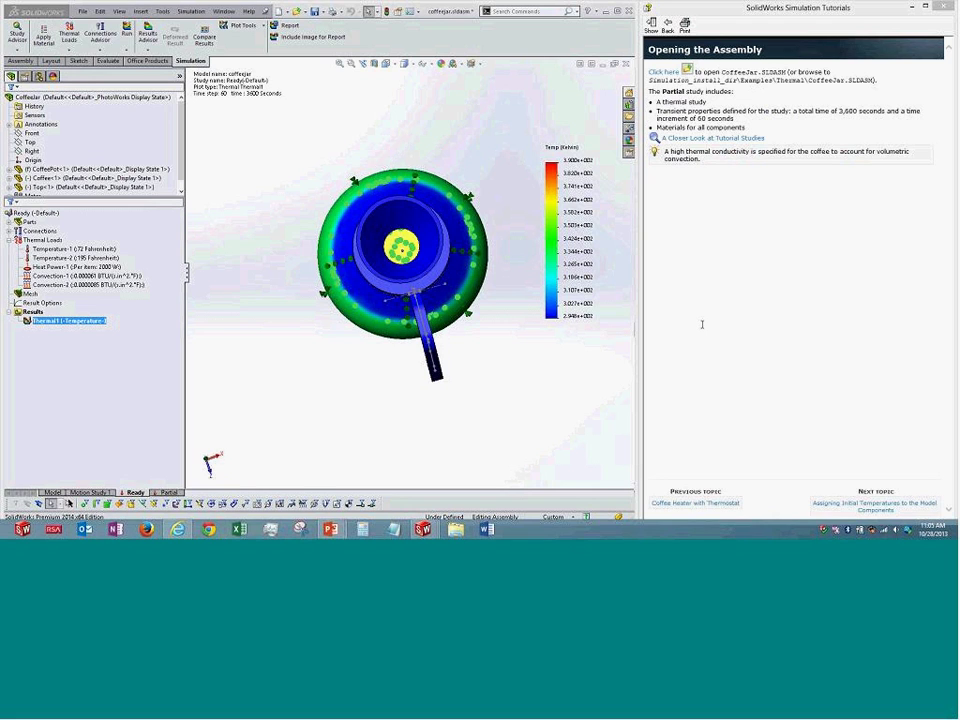
right_click(88, 321)
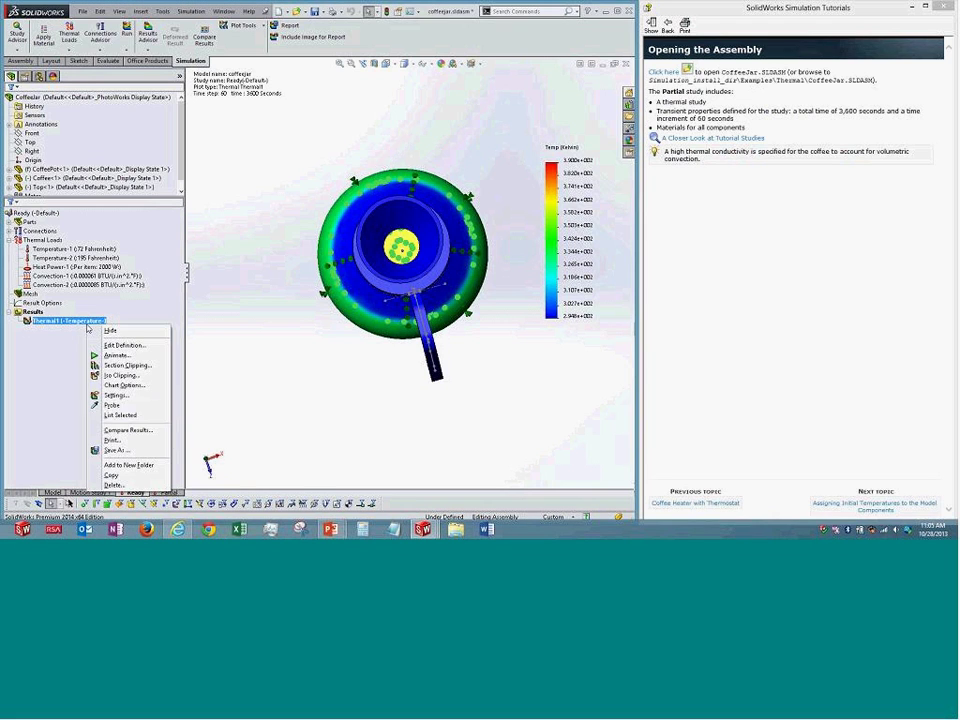
click(112, 405)
click(402, 250)
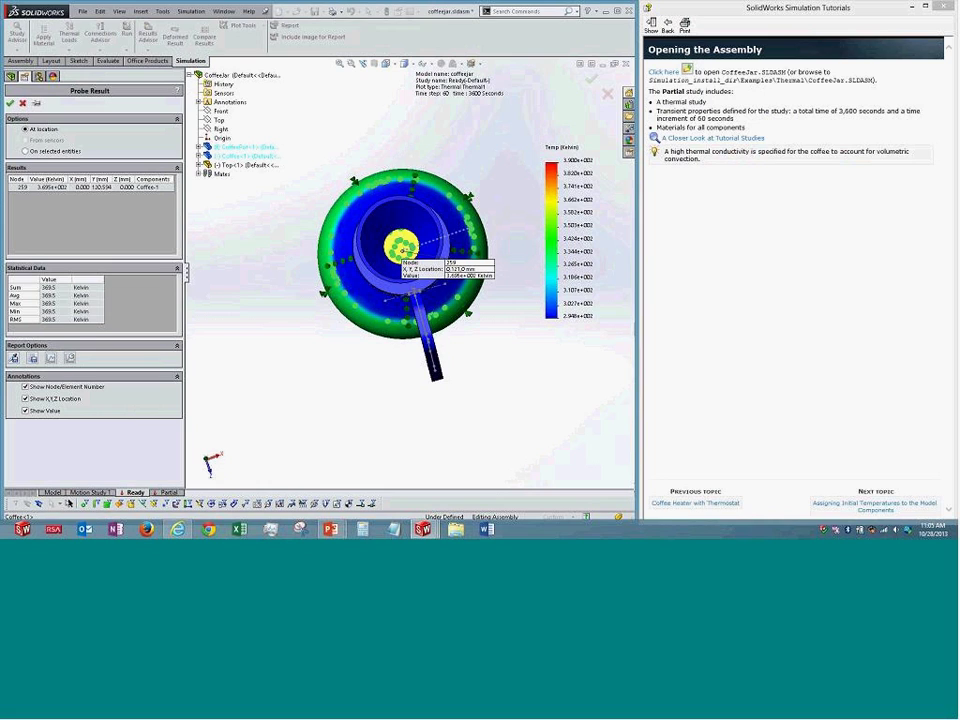
click(52, 187)
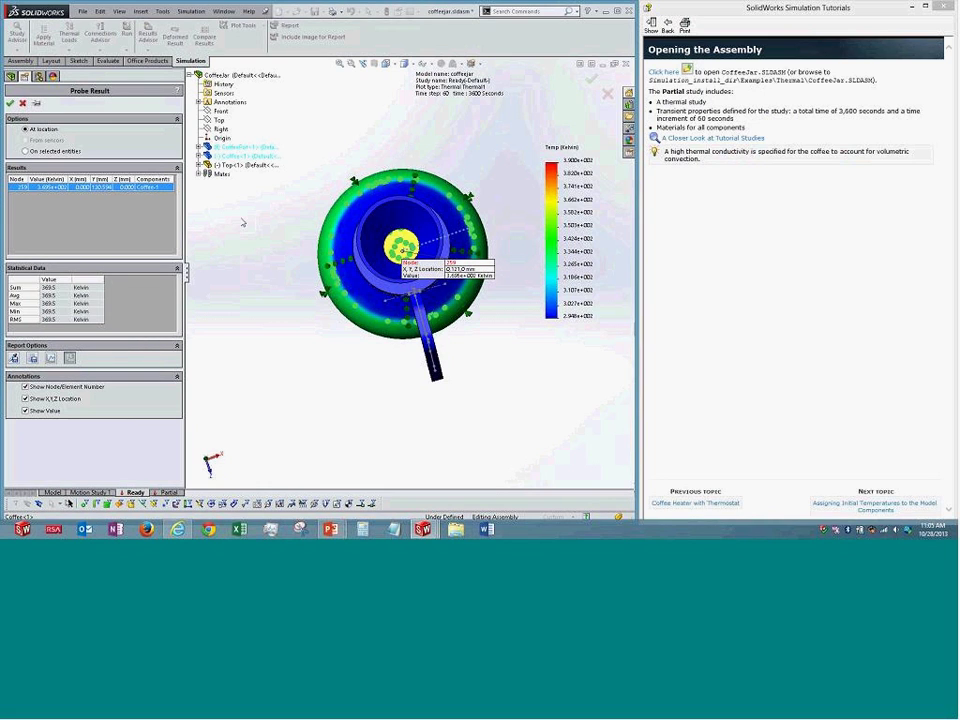
drag(126, 19, 260, 81)
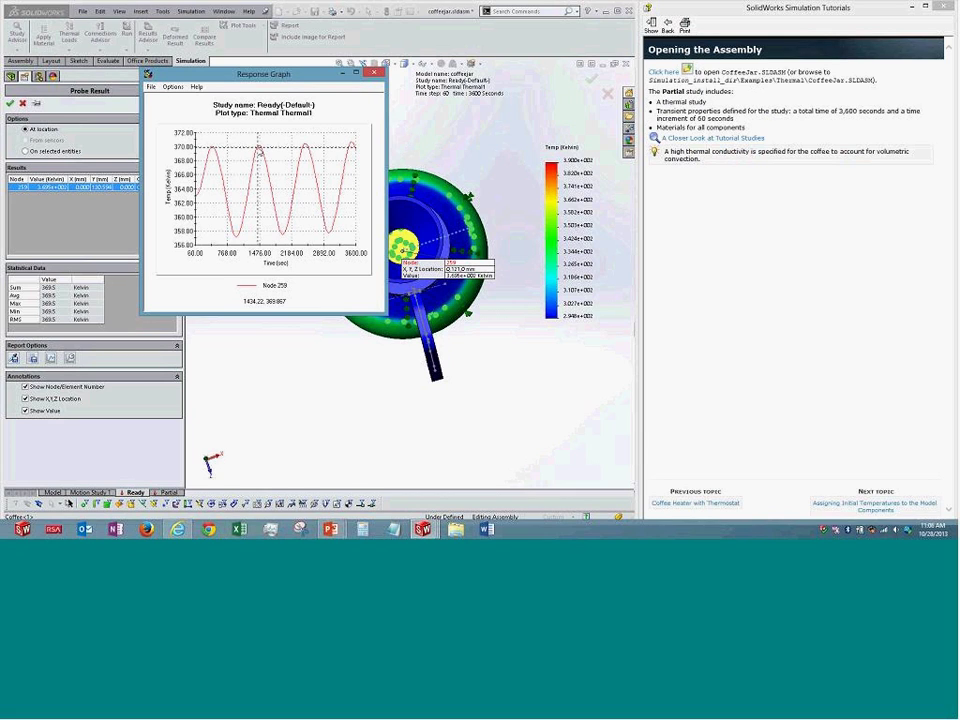
click(375, 74)
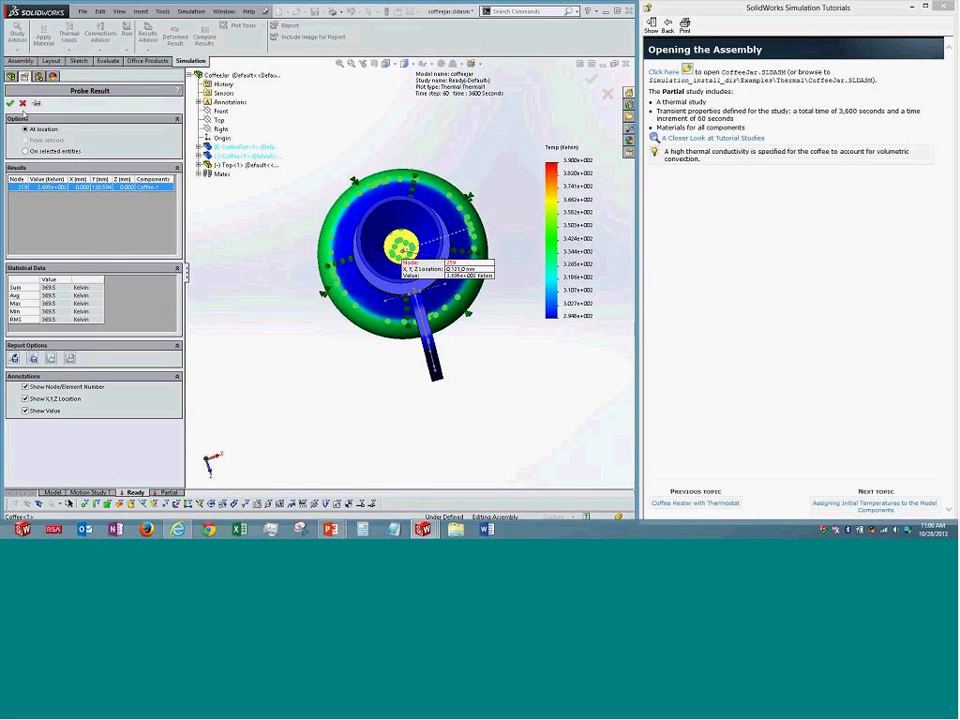
click(22, 103)
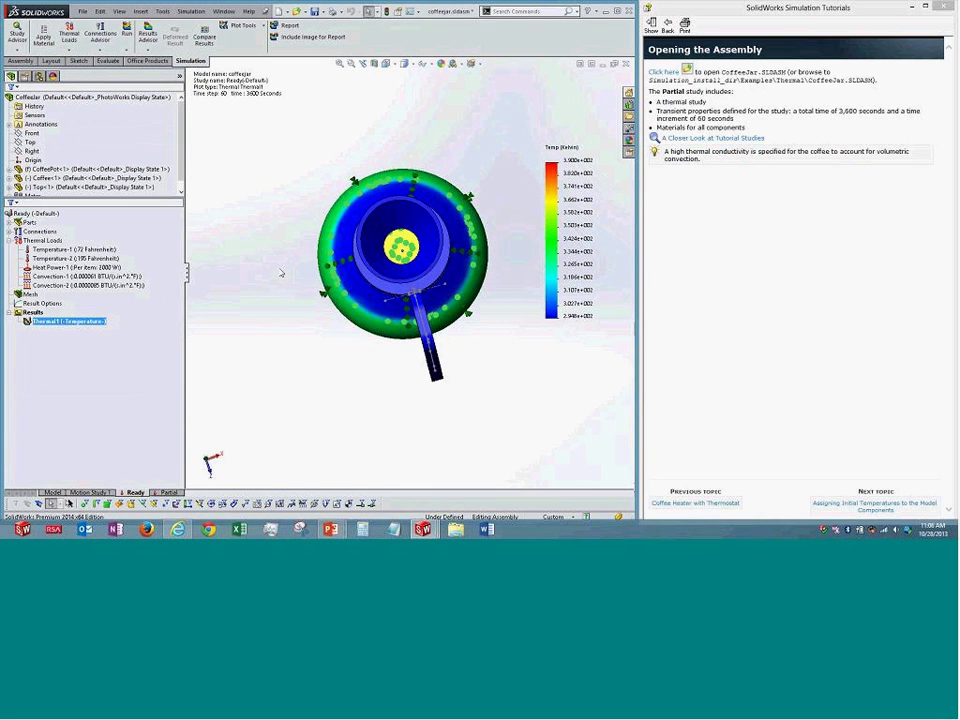
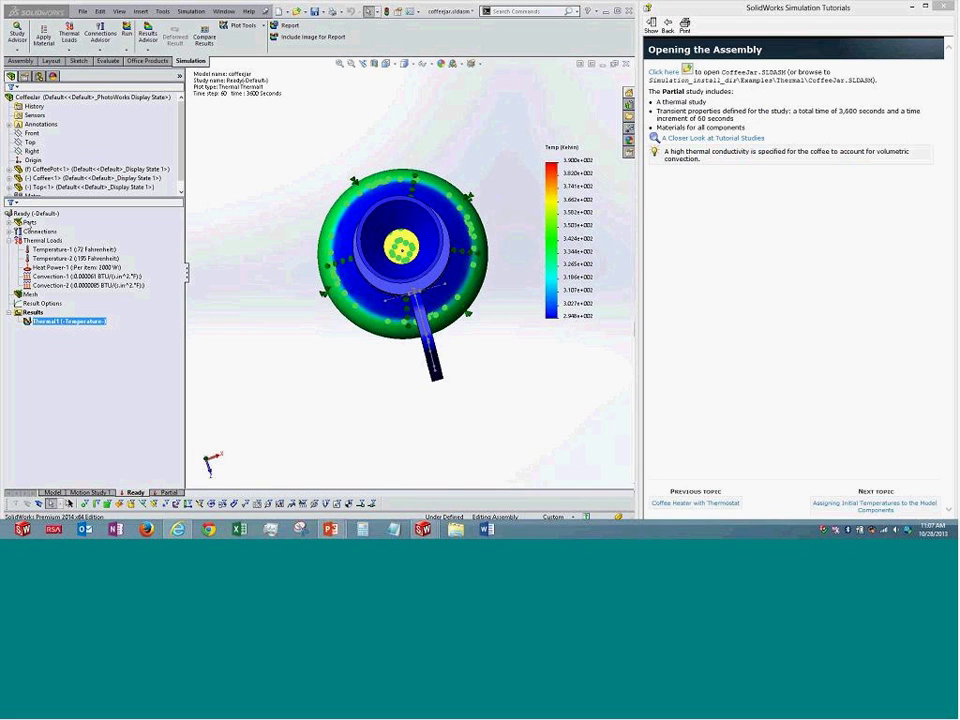
Preview AISI 1010 Steel, hot rolled bar, for the Coffee part, then open CoffeePot-1's Glass material
double_click(30, 222)
right_click(36, 231)
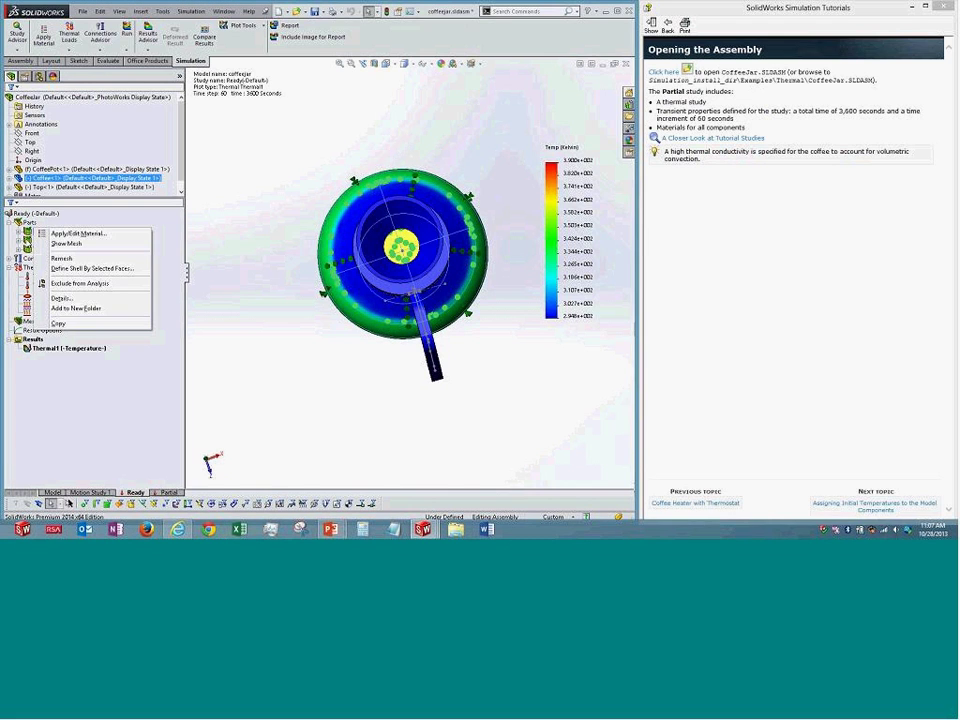
click(78, 233)
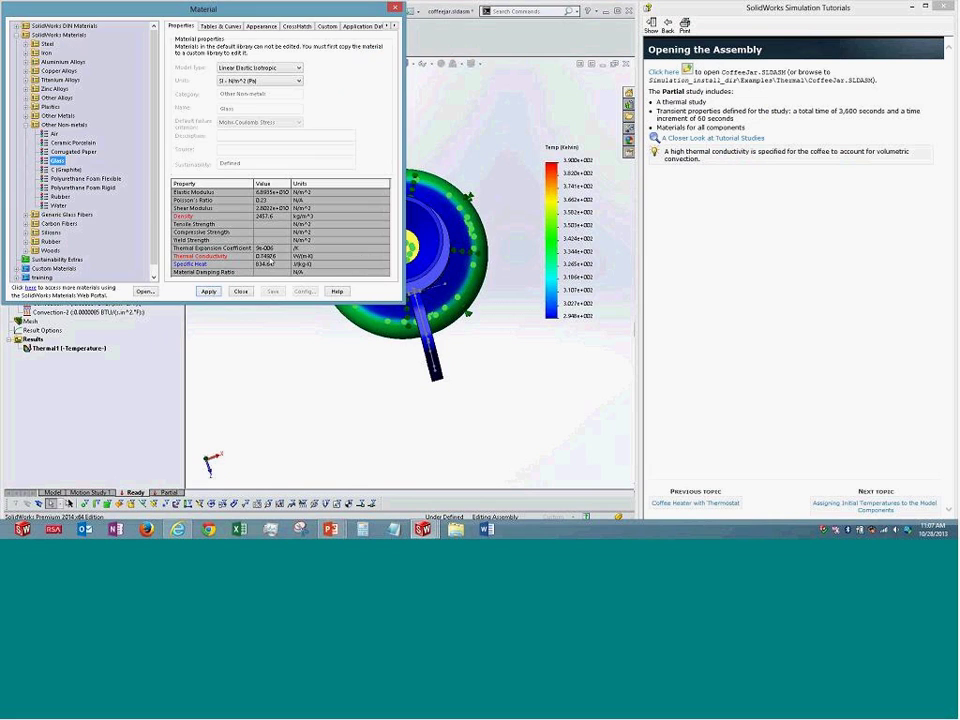
double_click(46, 44)
click(60, 61)
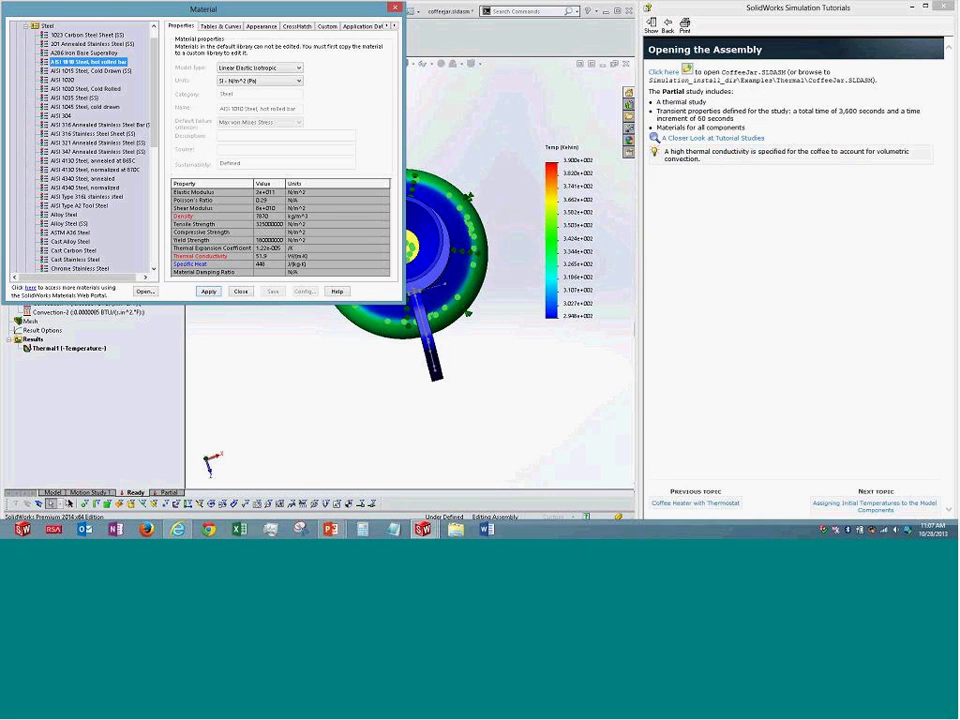
click(240, 292)
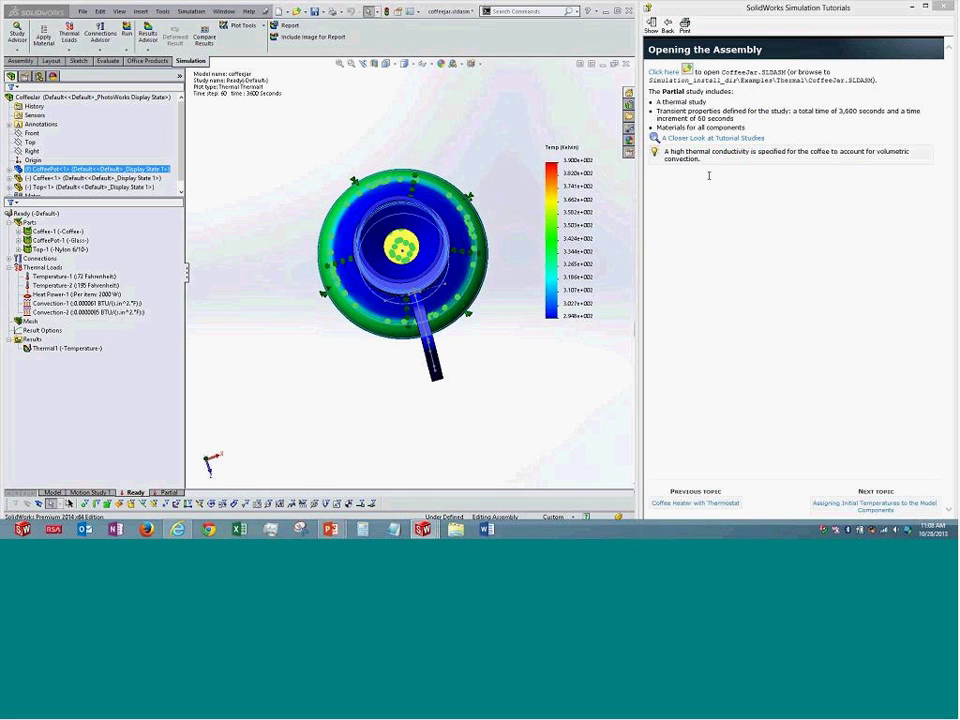
right_click(60, 240)
click(72, 247)
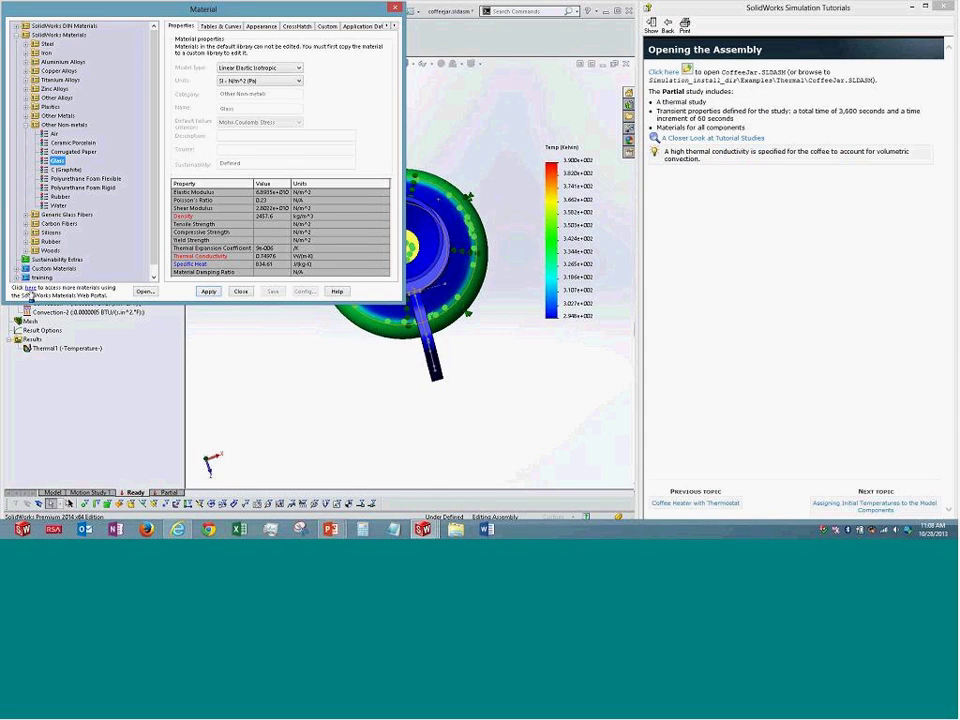
Open the SolidWorks Materials Web Portal from the Material dialog, then return to SolidWorks
click(30, 288)
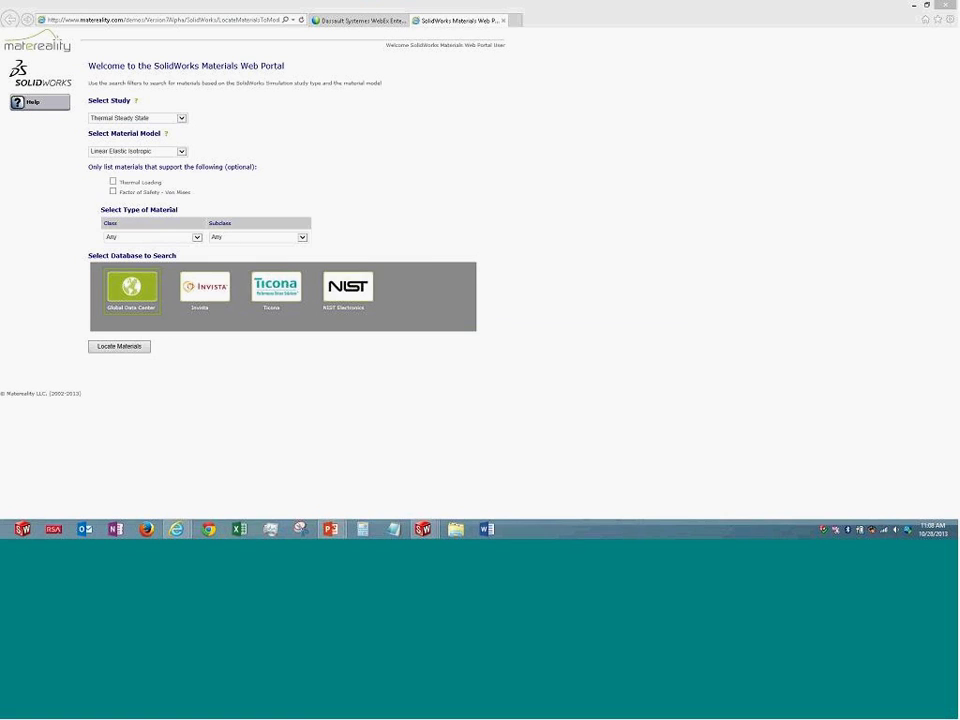
key(alt+Tab)
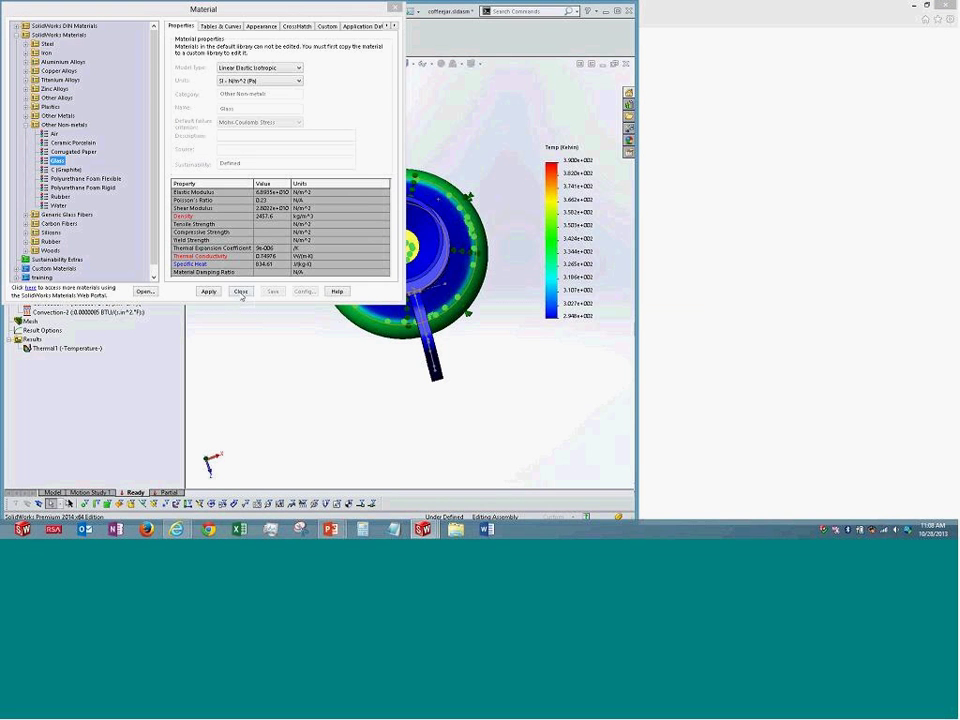
Close the Material dialog, clear the coffee pot selection and check the Thermal1 result options
click(241, 292)
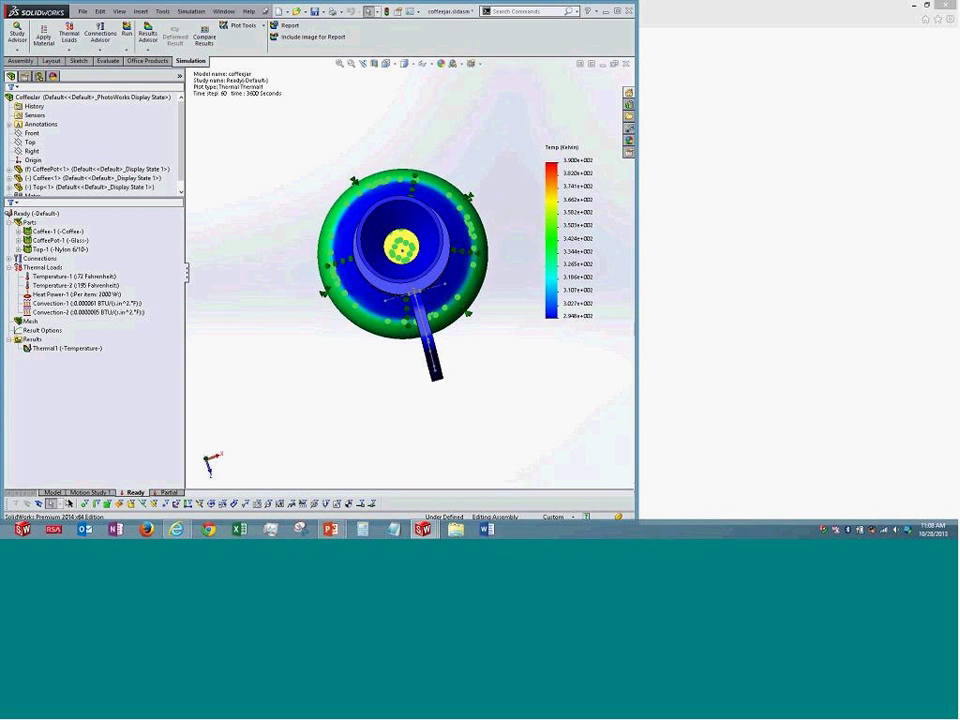
key(Escape)
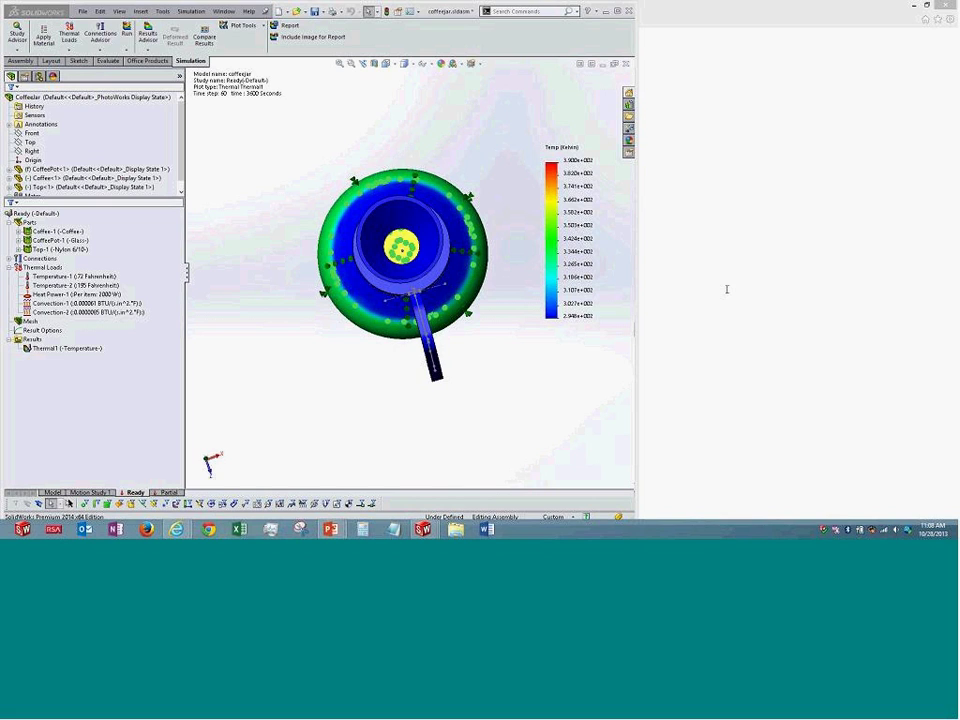
right_click(78, 349)
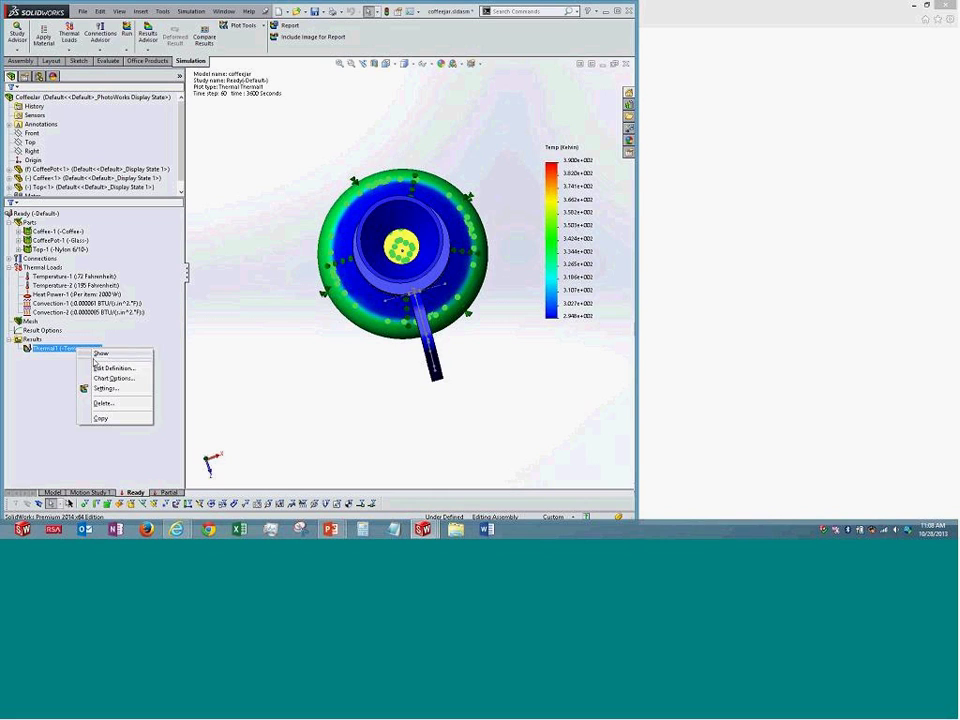
click(68, 352)
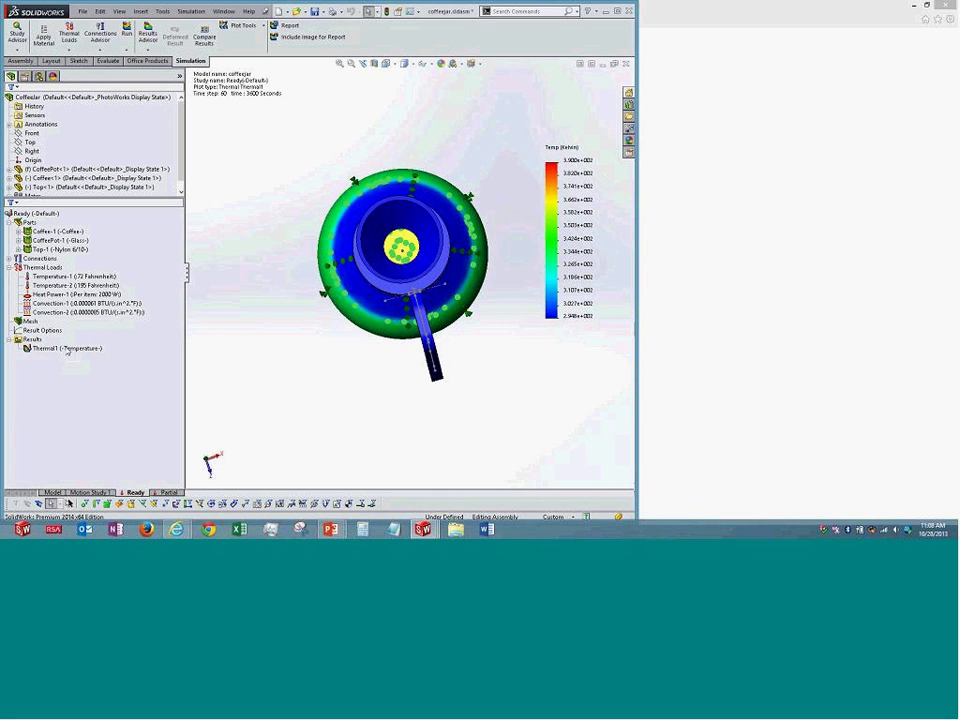
Orbit the coffee pot to a tilted side view and review the thermal loads, connections and Thermal1 options
middle_drag(300, 358, 303, 150)
right_click(42, 268)
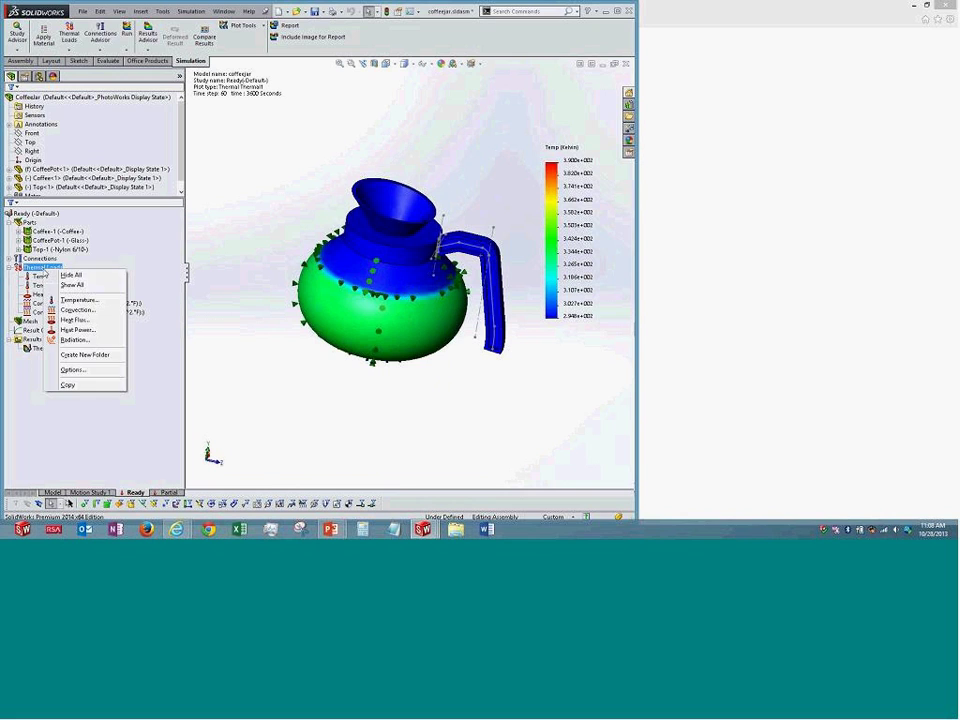
click(40, 258)
right_click(40, 259)
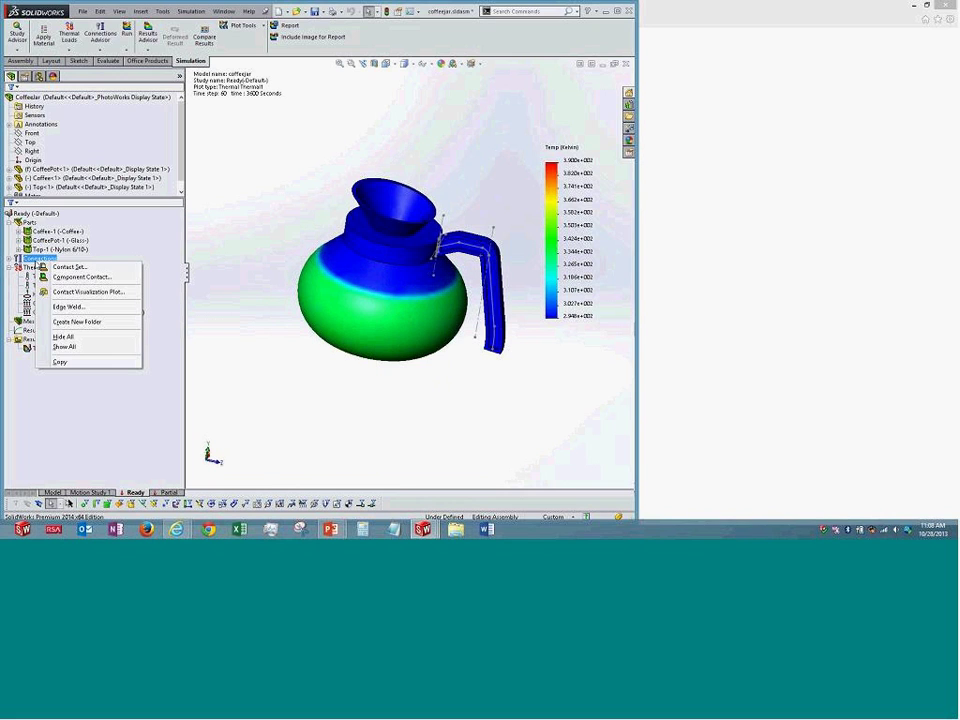
click(224, 404)
right_click(58, 348)
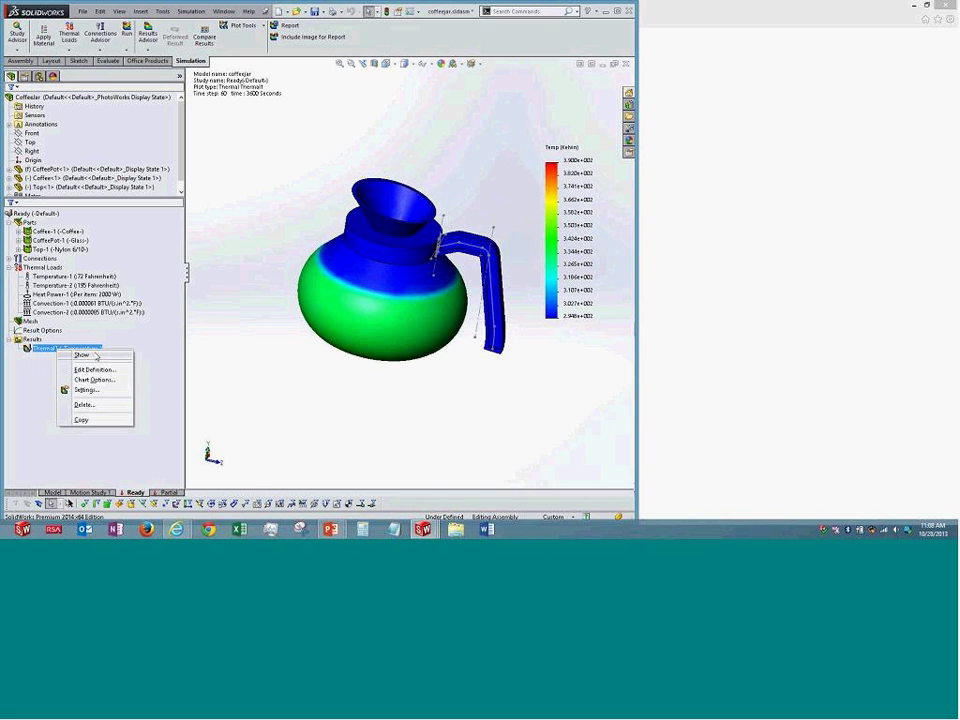
click(88, 355)
right_click(80, 352)
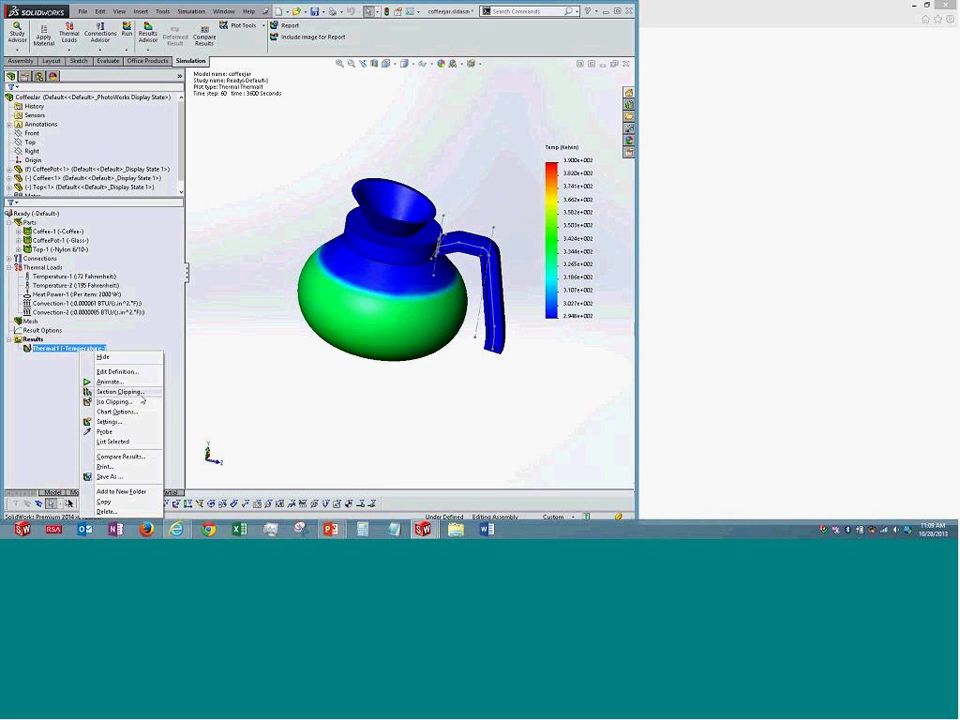
click(140, 393)
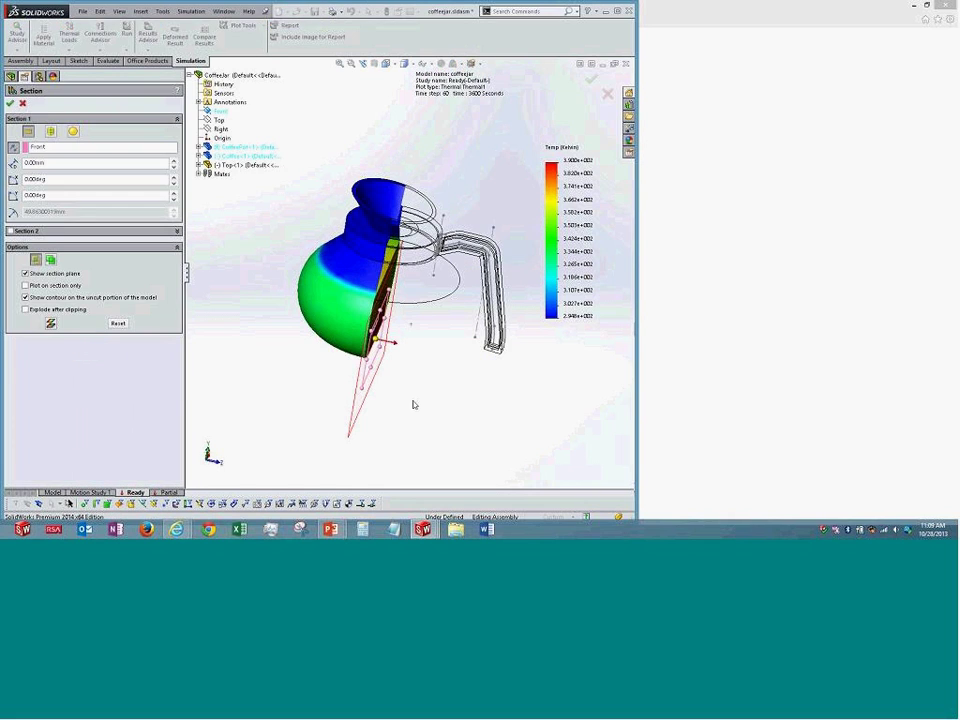
middle_drag(361, 319, 418, 292)
scroll(400, 330, down, 5)
drag(403, 295, 386, 330)
middle_drag(386, 330, 454, 227)
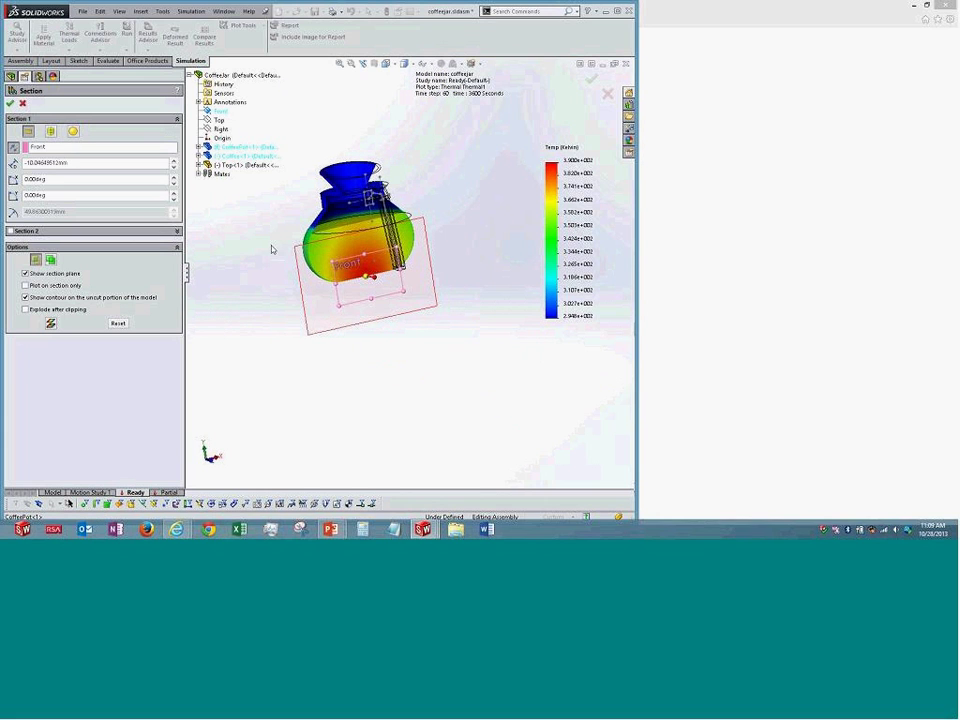
middle_drag(270, 253, 328, 200)
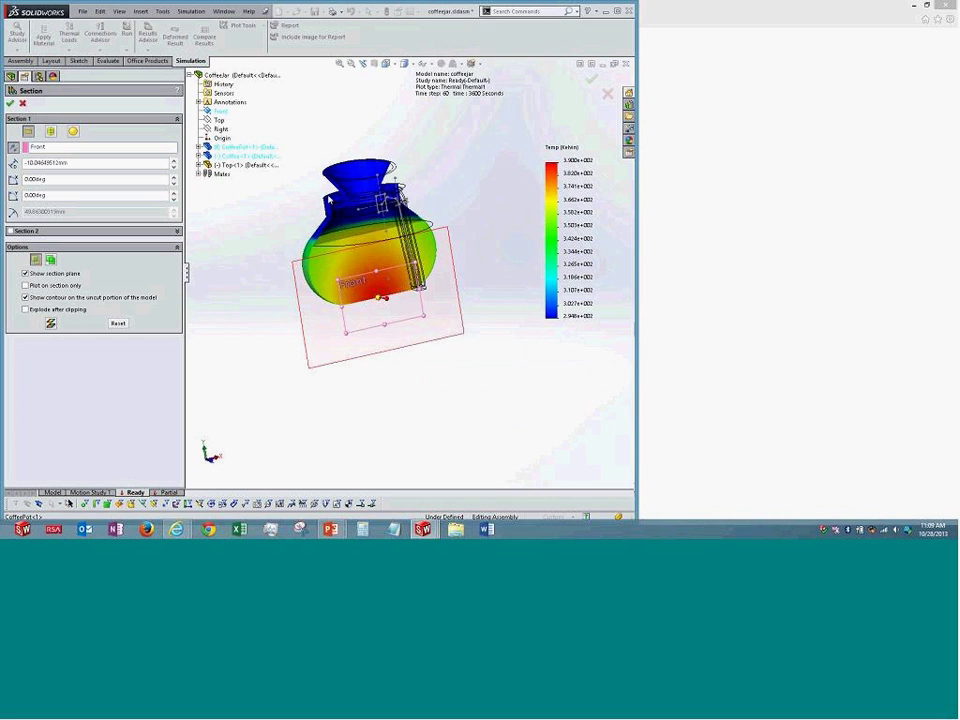
scroll(328, 200, down, 1)
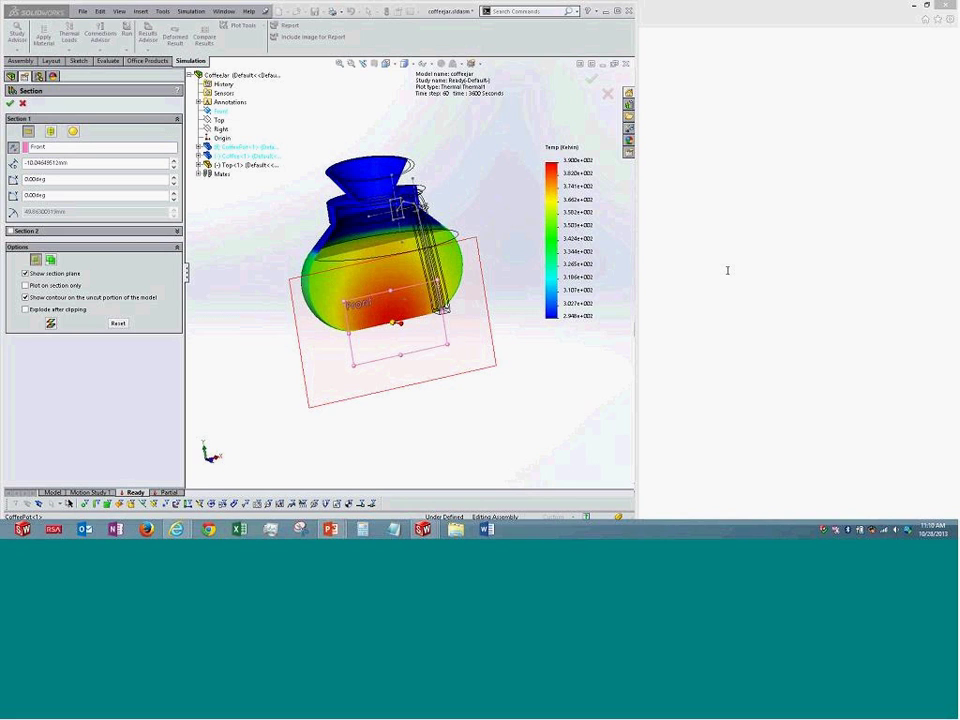
click(23, 103)
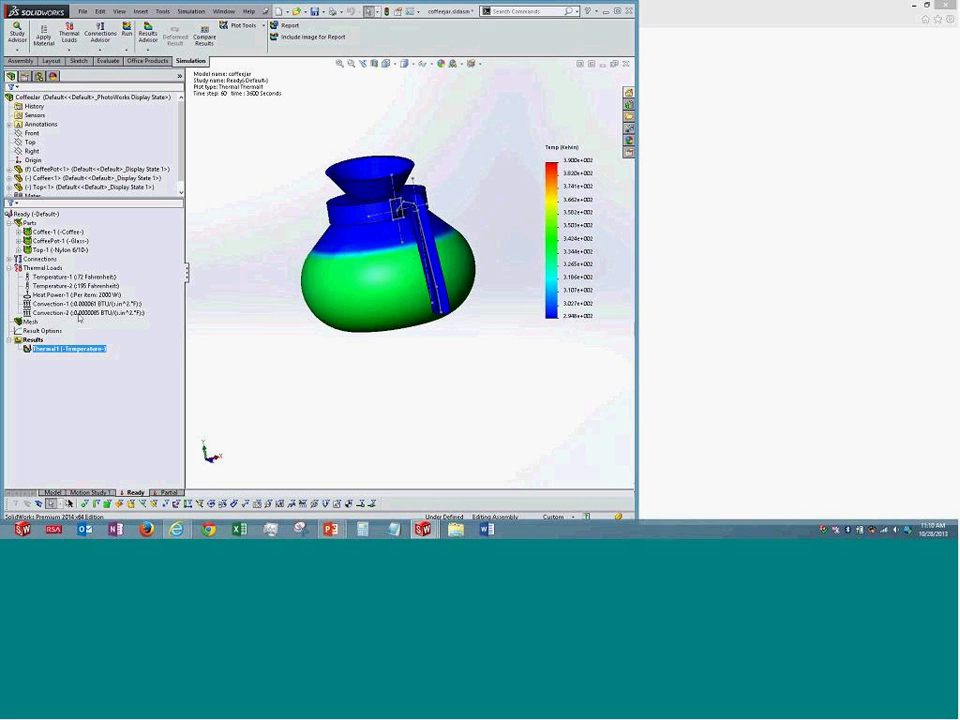
right_click(79, 314)
click(90, 346)
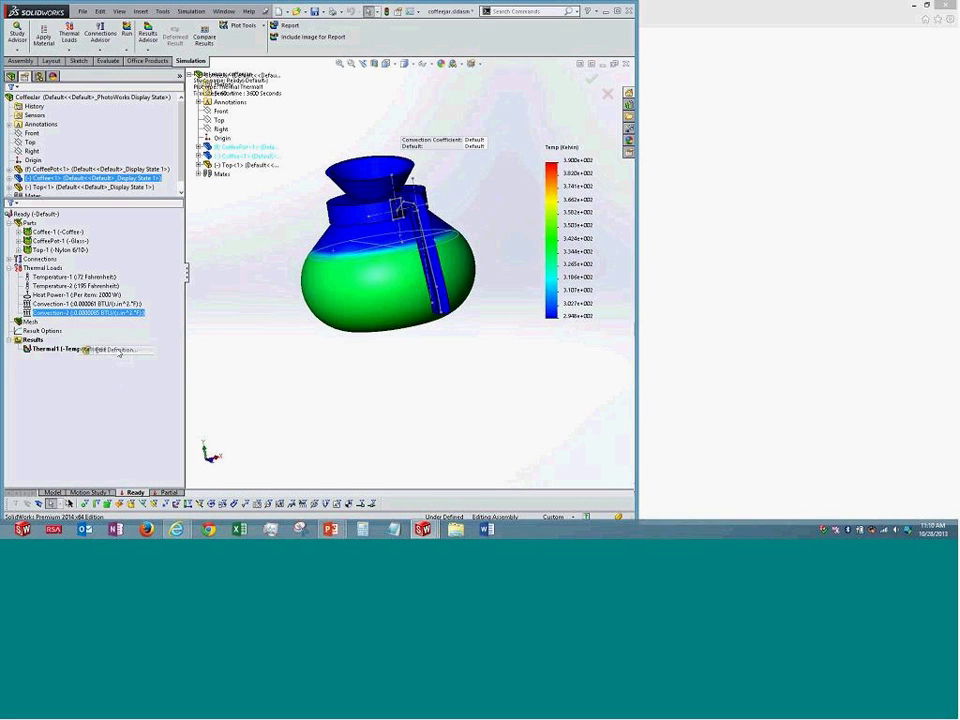
click(10, 103)
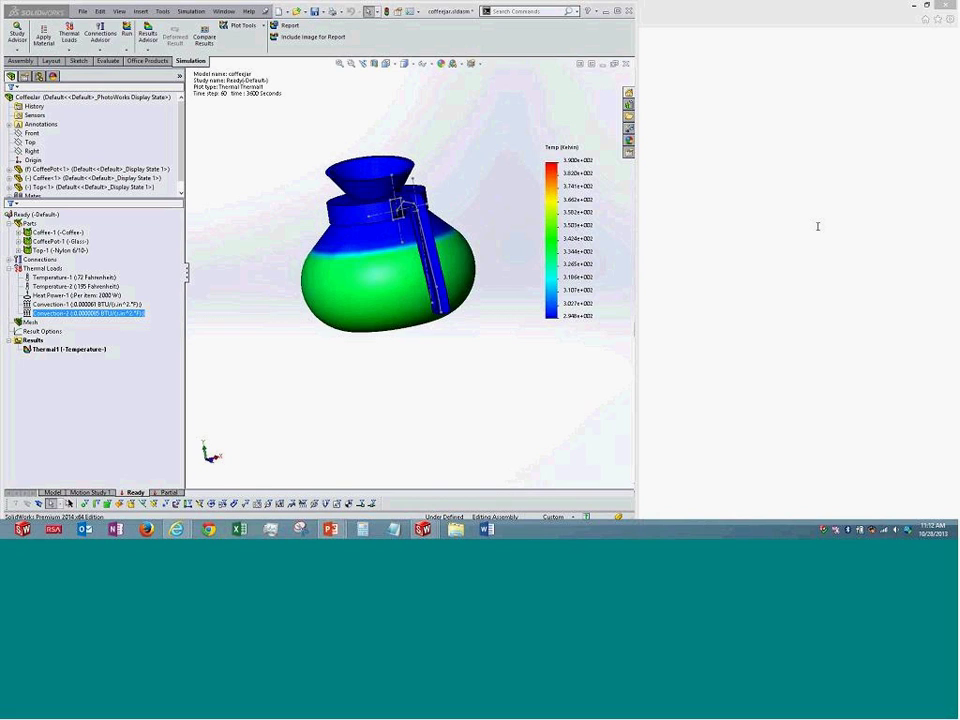
Close the coffee jar assembly and Part1, then create a new empty part, Part2
click(626, 64)
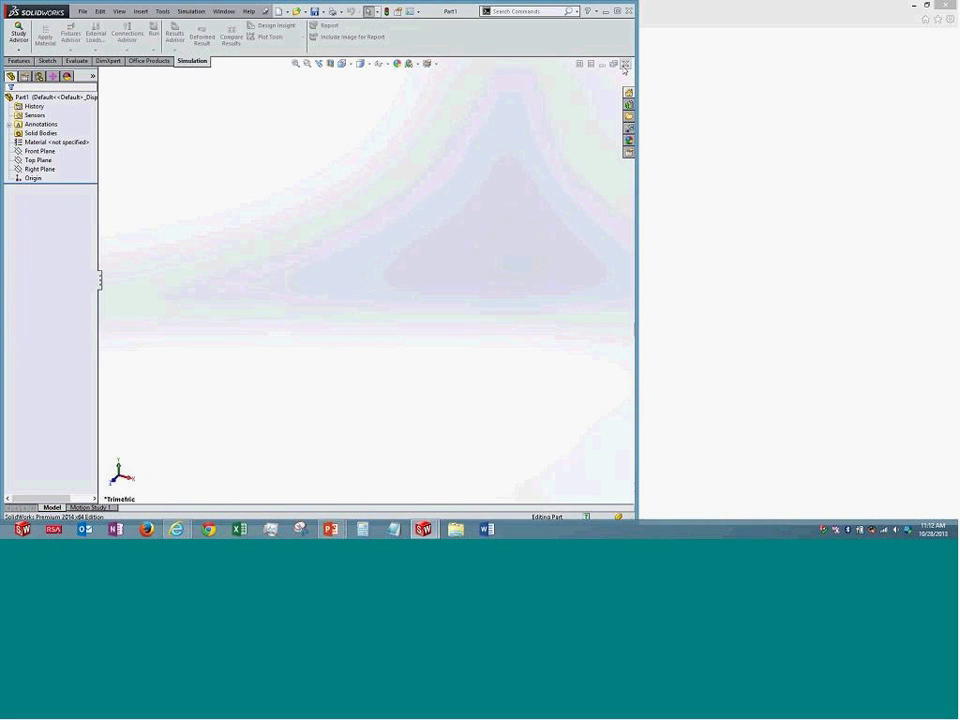
click(625, 65)
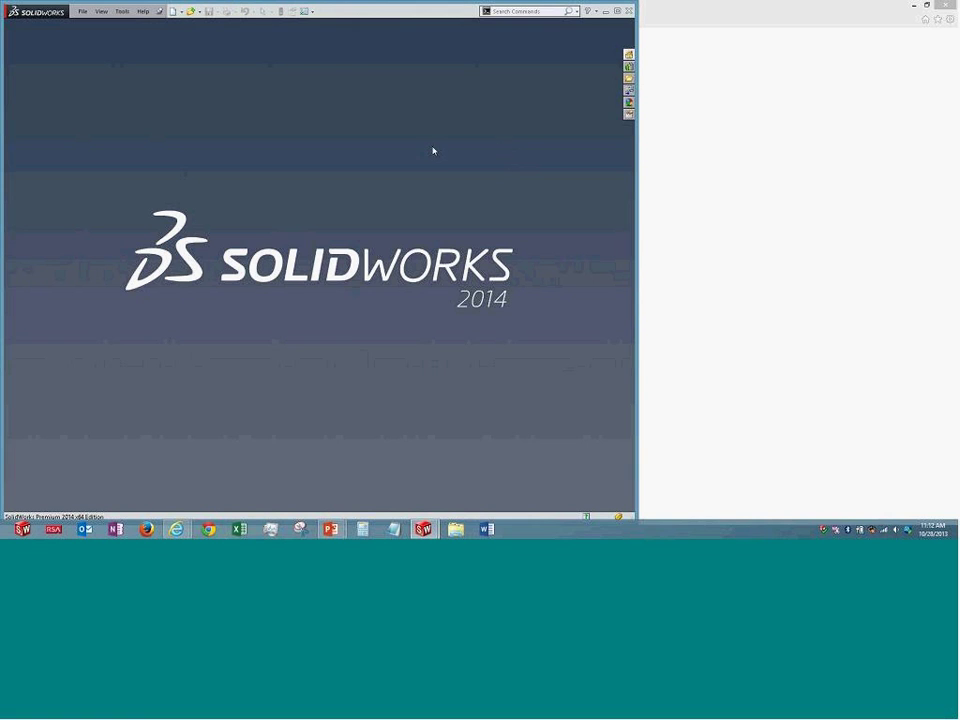
click(329, 529)
click(172, 11)
click(351, 323)
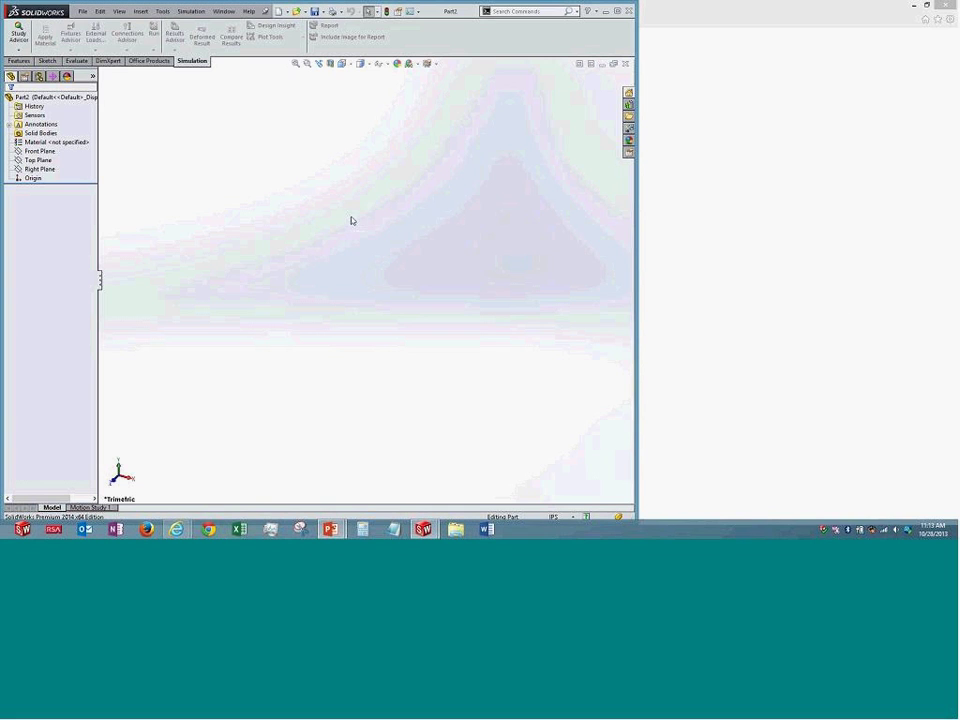
Open the SolidWorks Simulation Tutorials from the Help menu
click(248, 11)
mouse_move(268, 48)
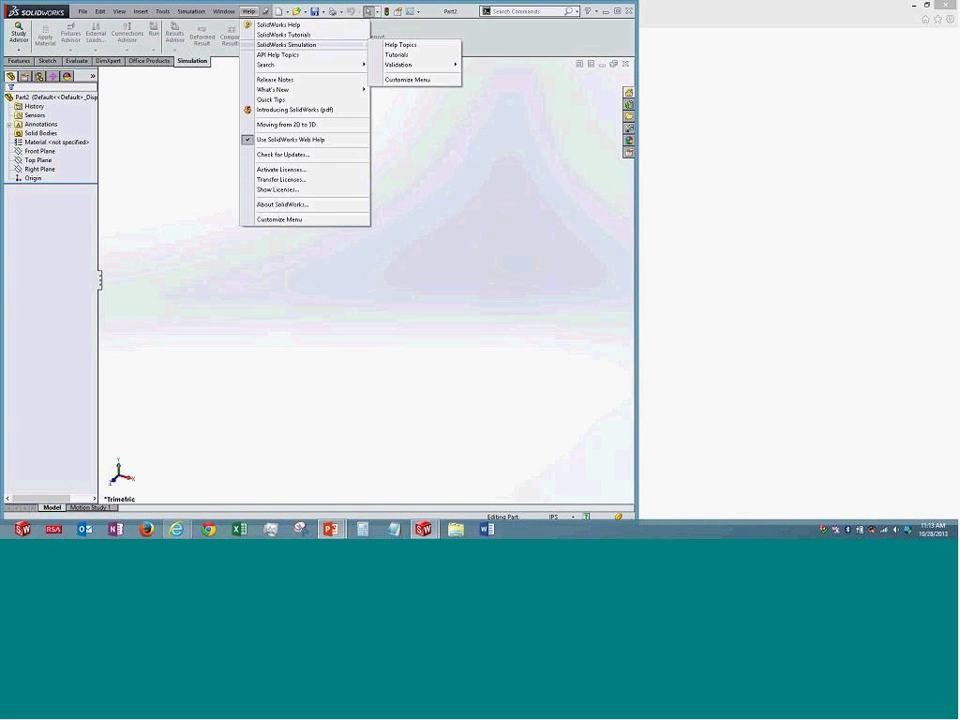
click(398, 54)
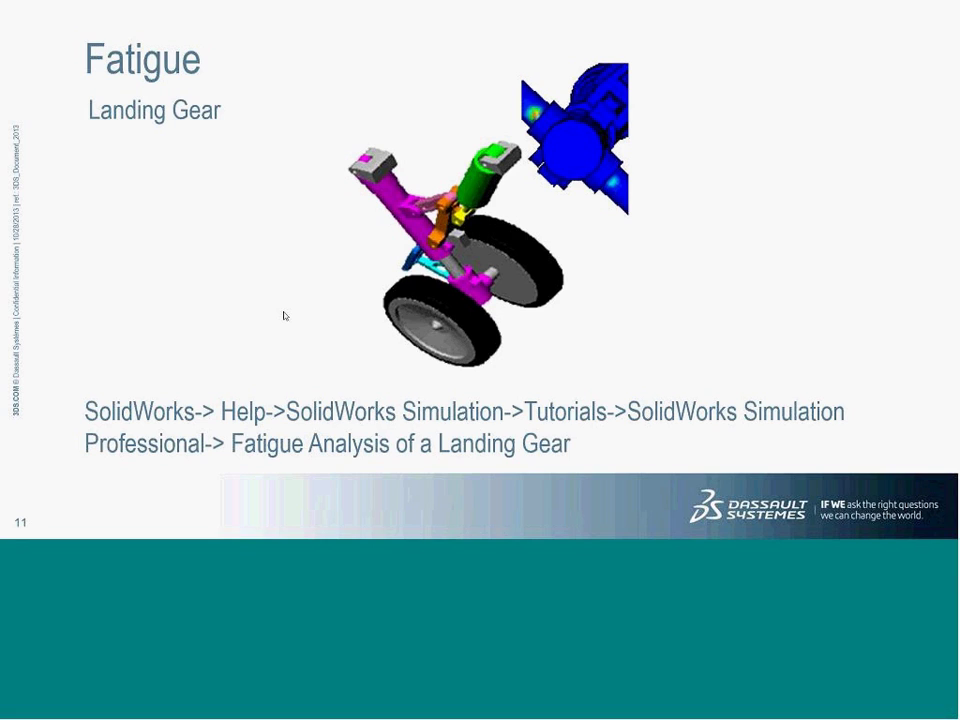
Switch from the slides back to the SolidWorks window with the blank part
key(alt+Tab)
key(alt+Tab)
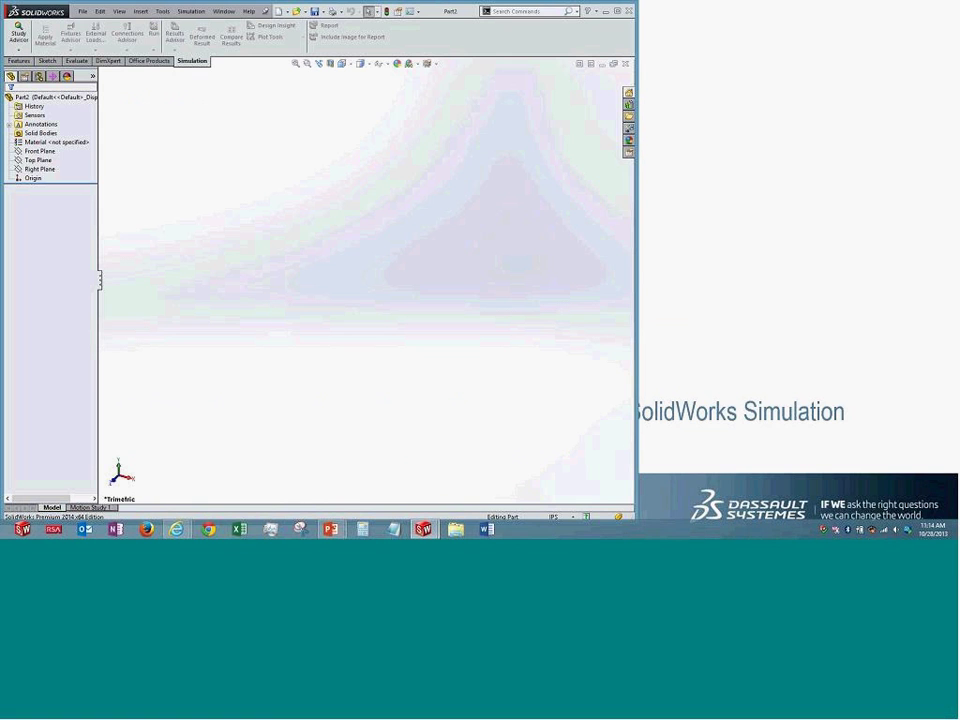
Open the Professional tutorial Fatigue Analysis of a Landing Gear and load its Landing_Gear assembly
click(249, 12)
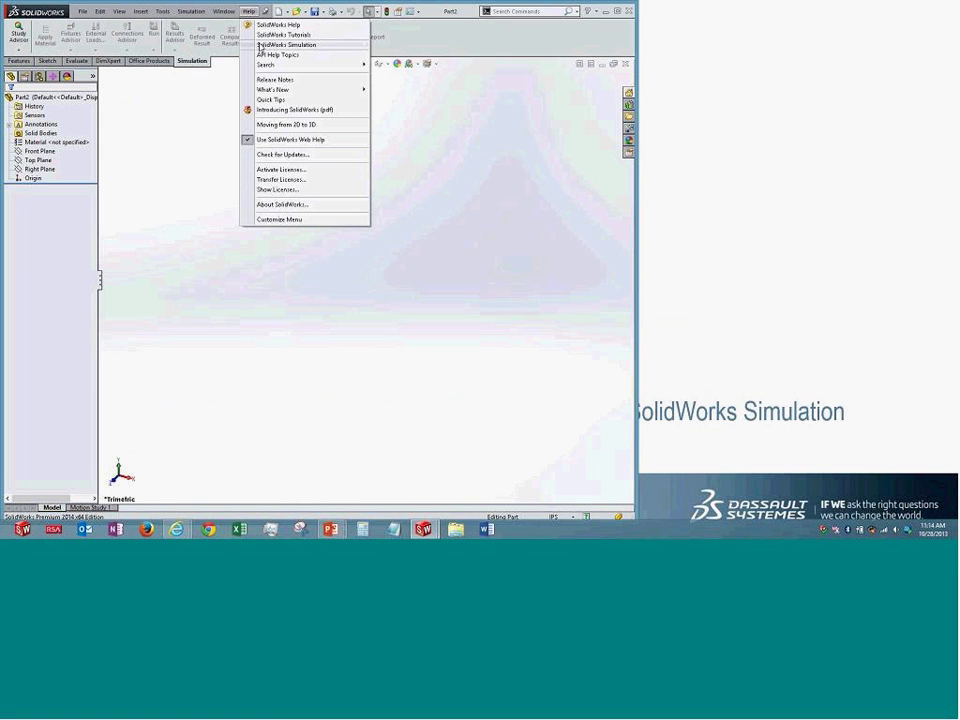
mouse_move(306, 45)
click(392, 58)
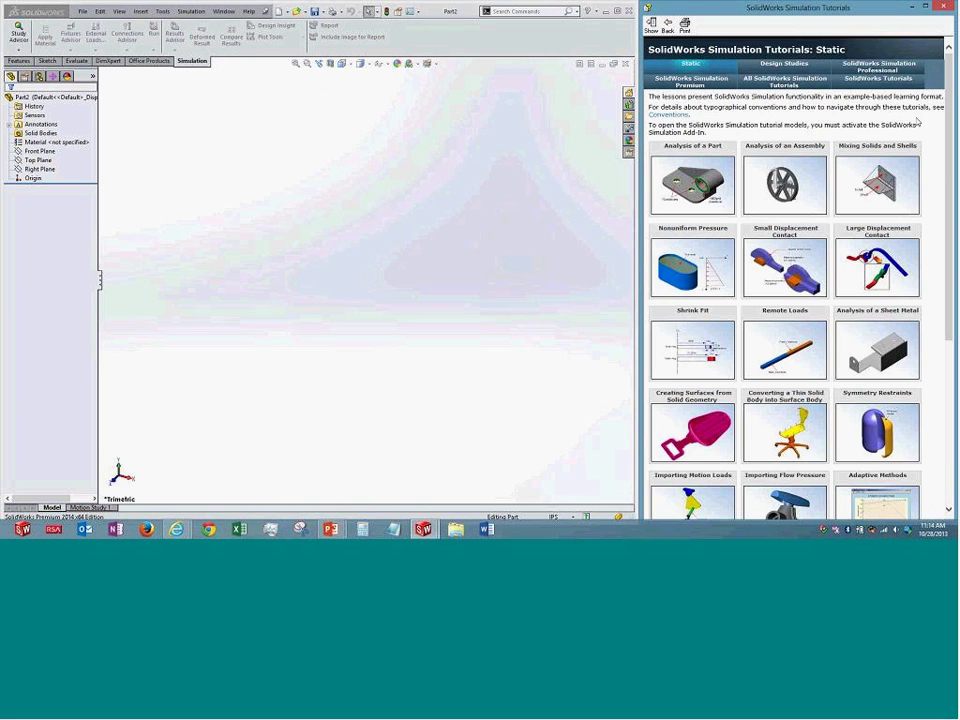
click(880, 68)
scroll(880, 300, down, 6)
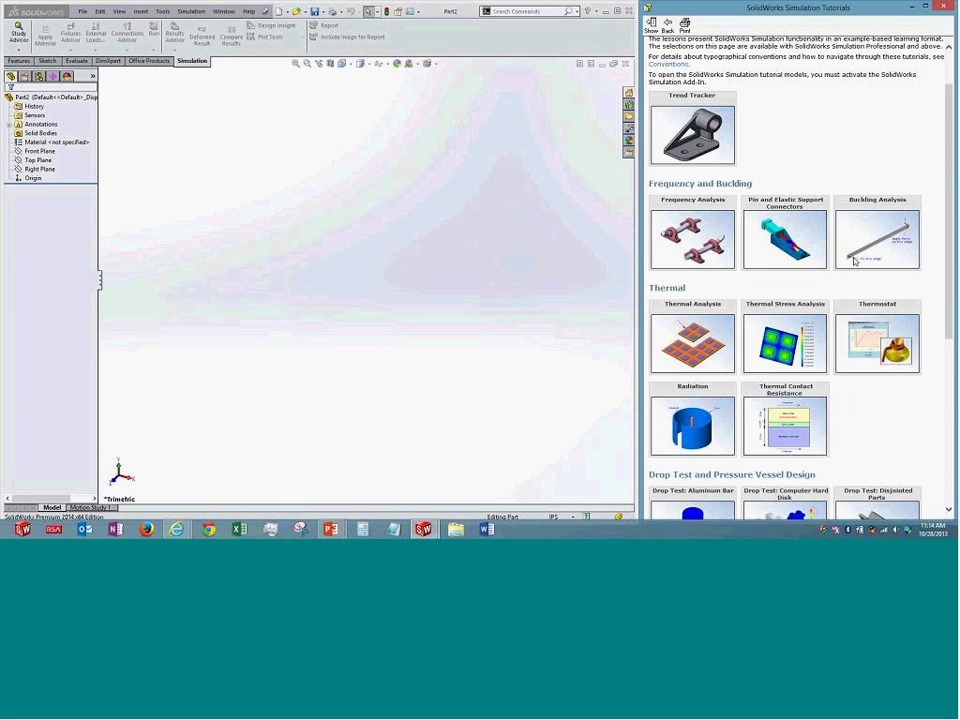
click(874, 395)
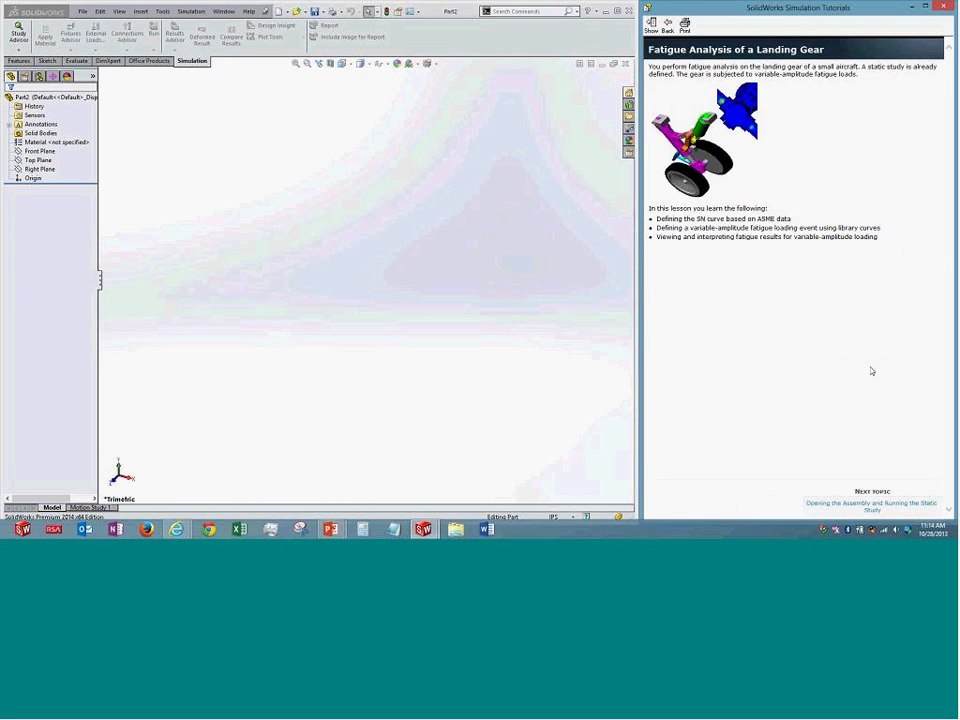
click(865, 507)
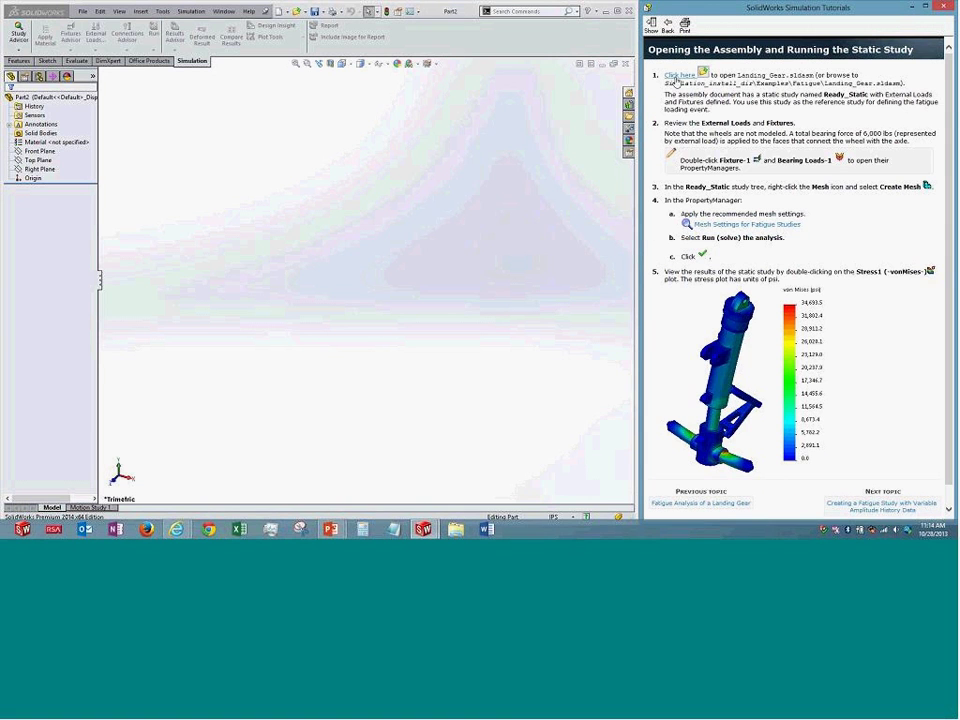
click(678, 76)
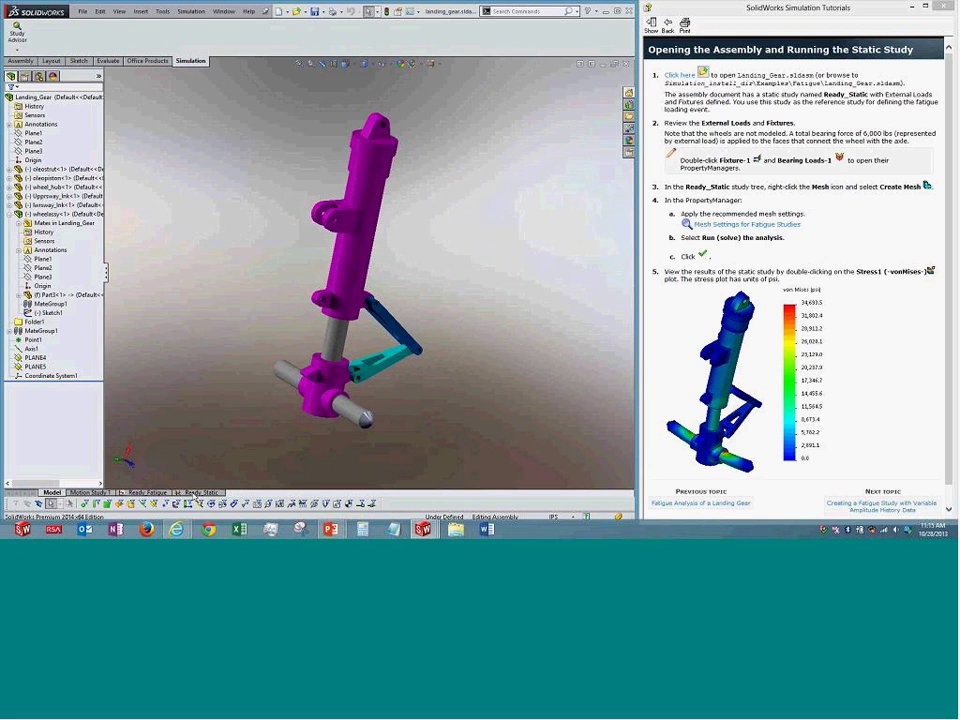
In Ready_Static, compare the Displacement1 and Strain1 plots while orbiting the landing gear
click(195, 493)
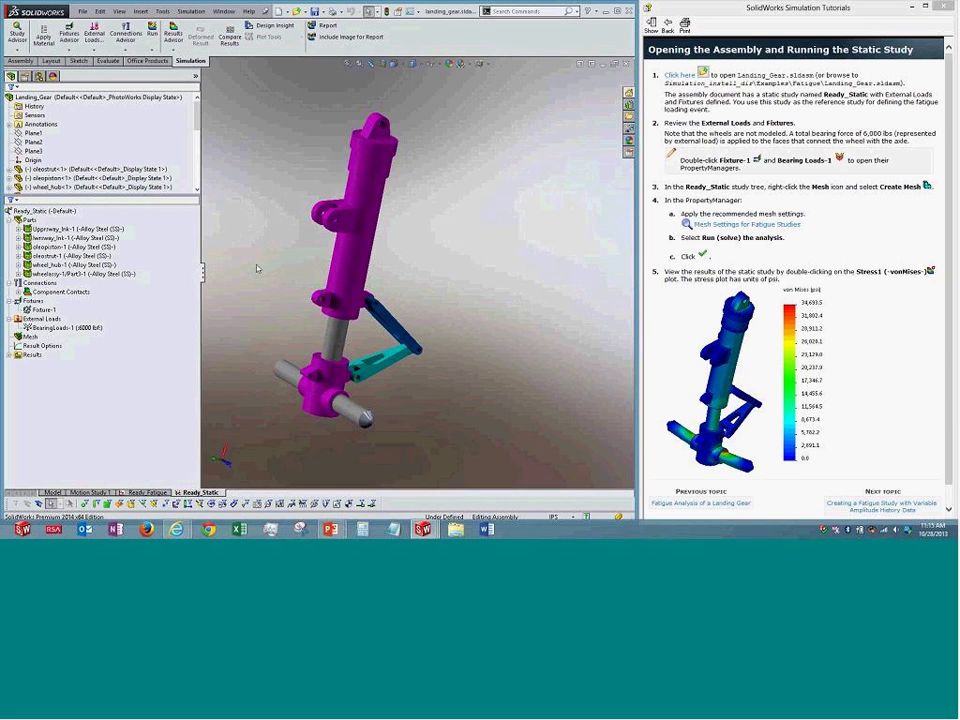
double_click(31, 356)
double_click(58, 373)
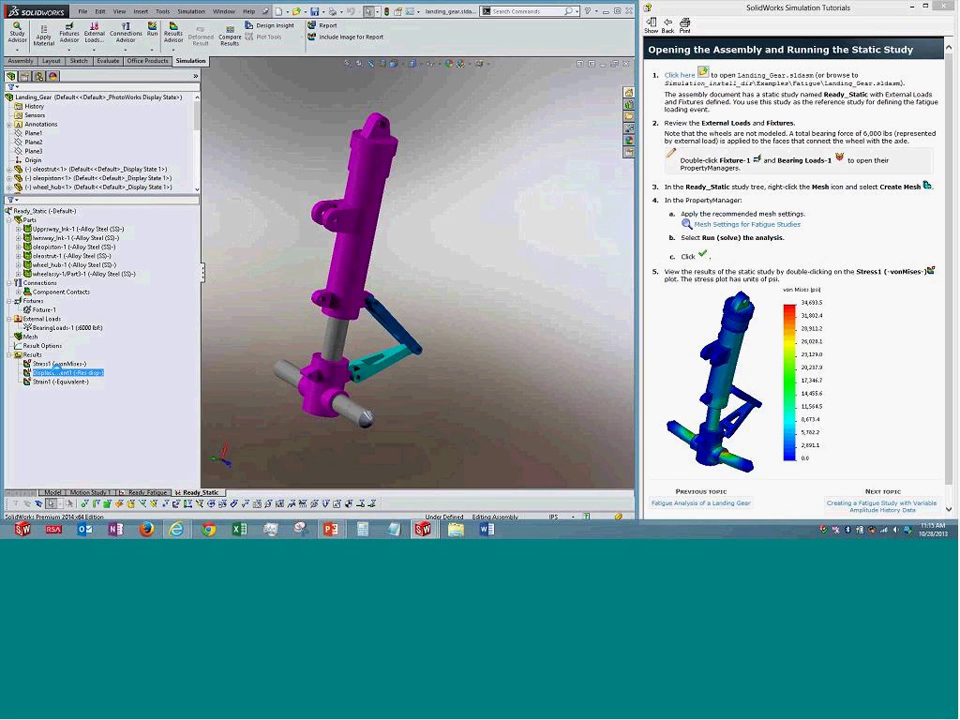
middle_drag(321, 318, 242, 228)
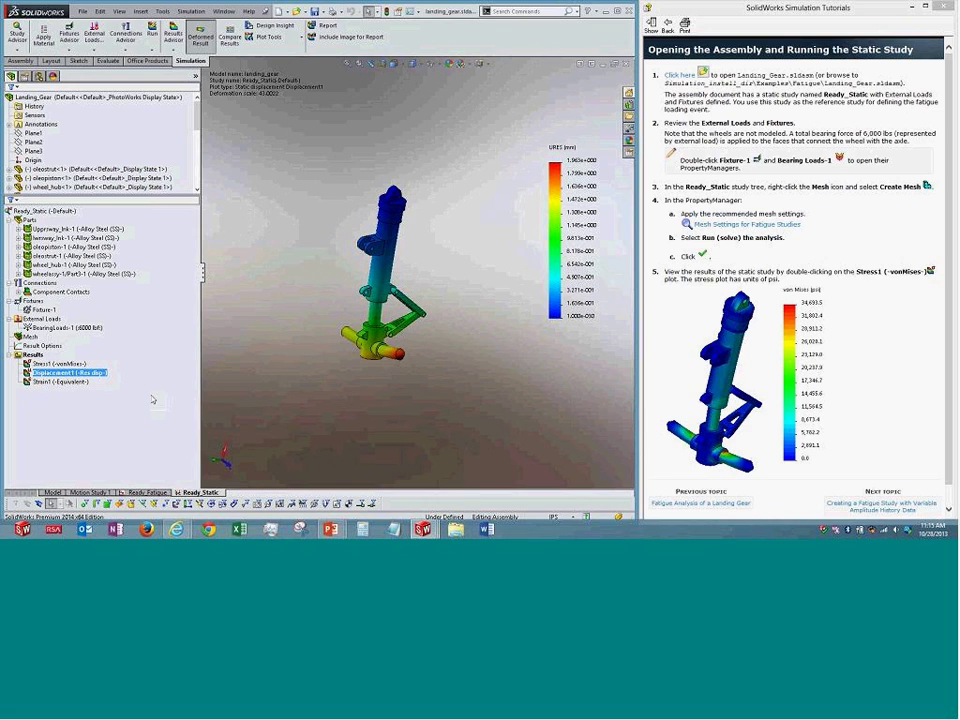
double_click(76, 365)
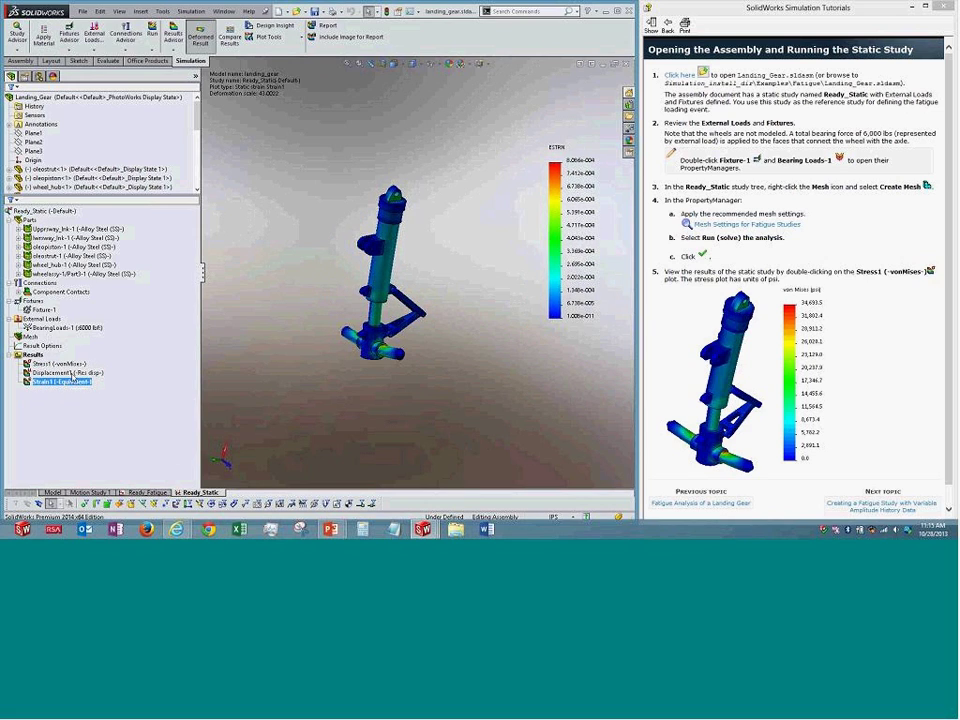
double_click(70, 372)
middle_drag(296, 268, 336, 257)
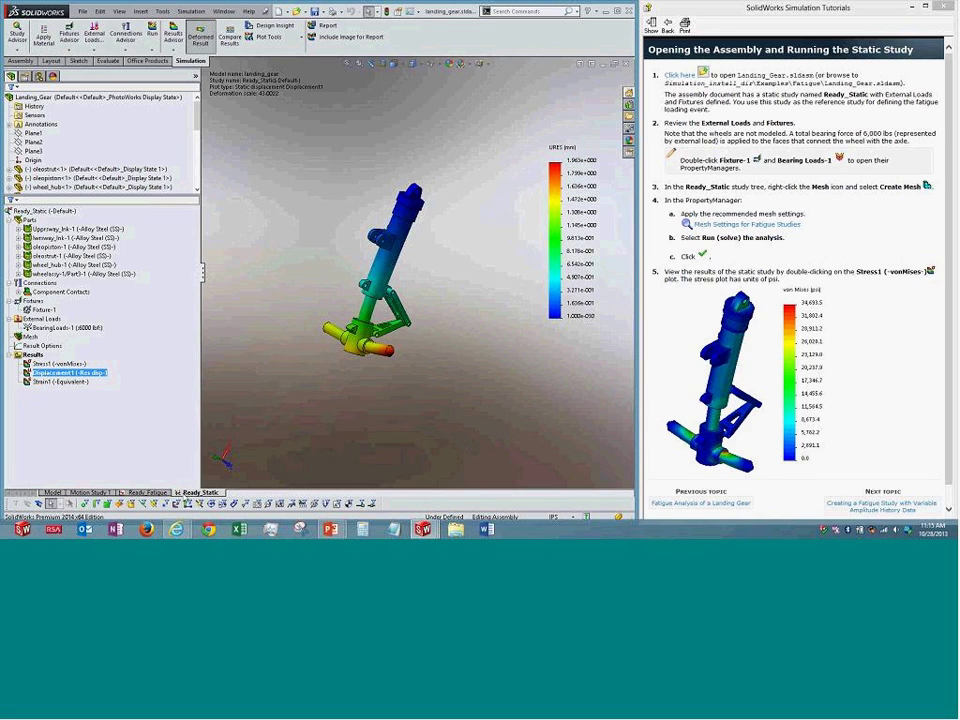
Set up a new Fatigue study using variable amplitude history data, then leave it to view Ready_Fatigue
right_click(152, 492)
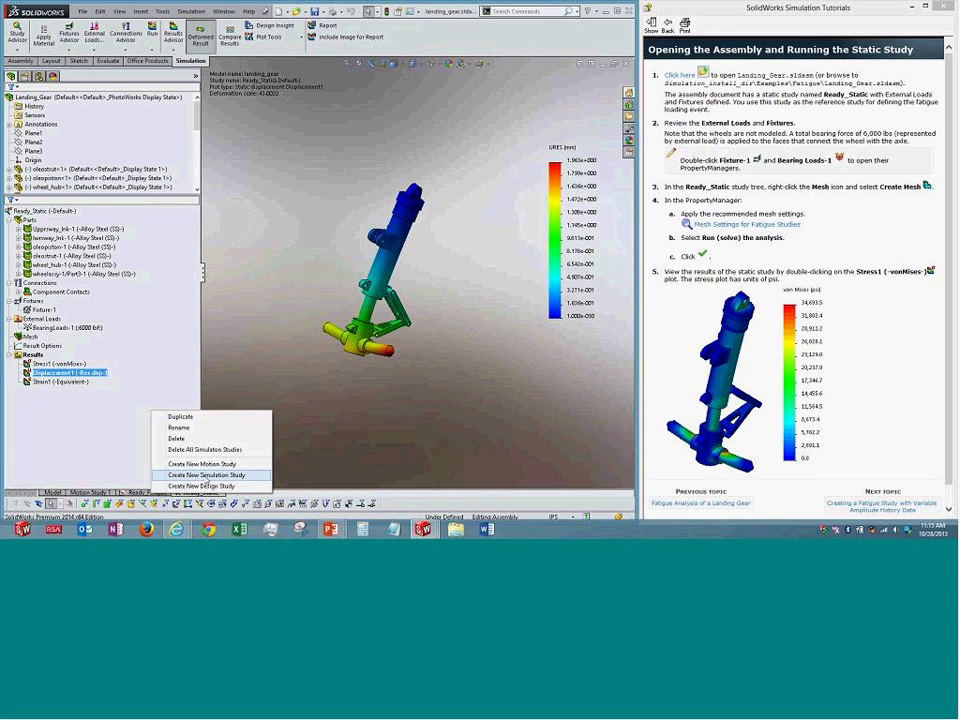
click(205, 476)
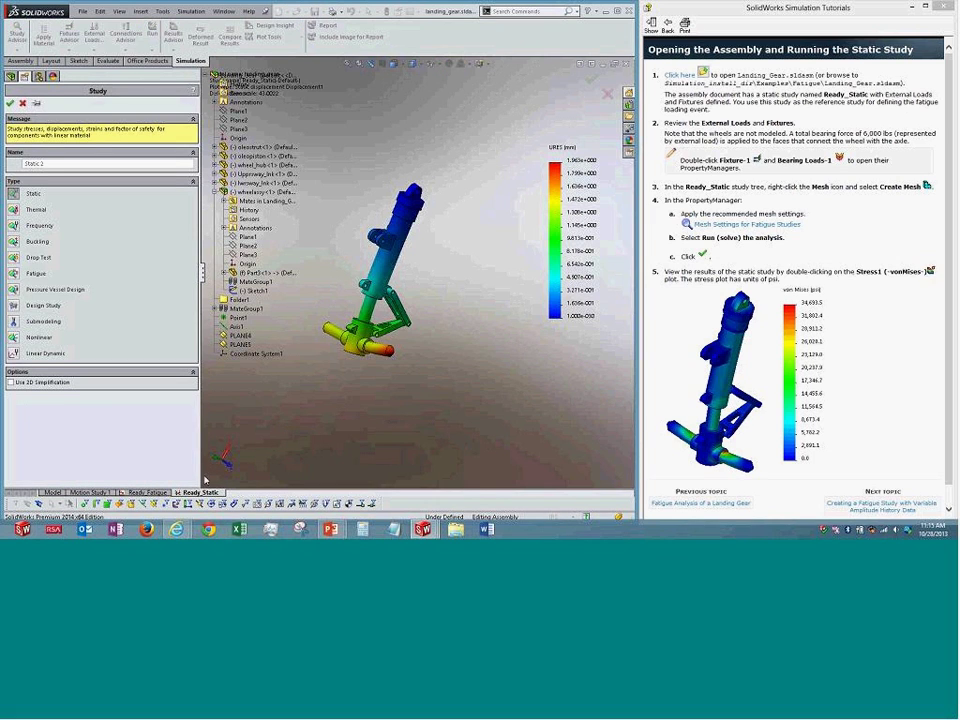
click(14, 277)
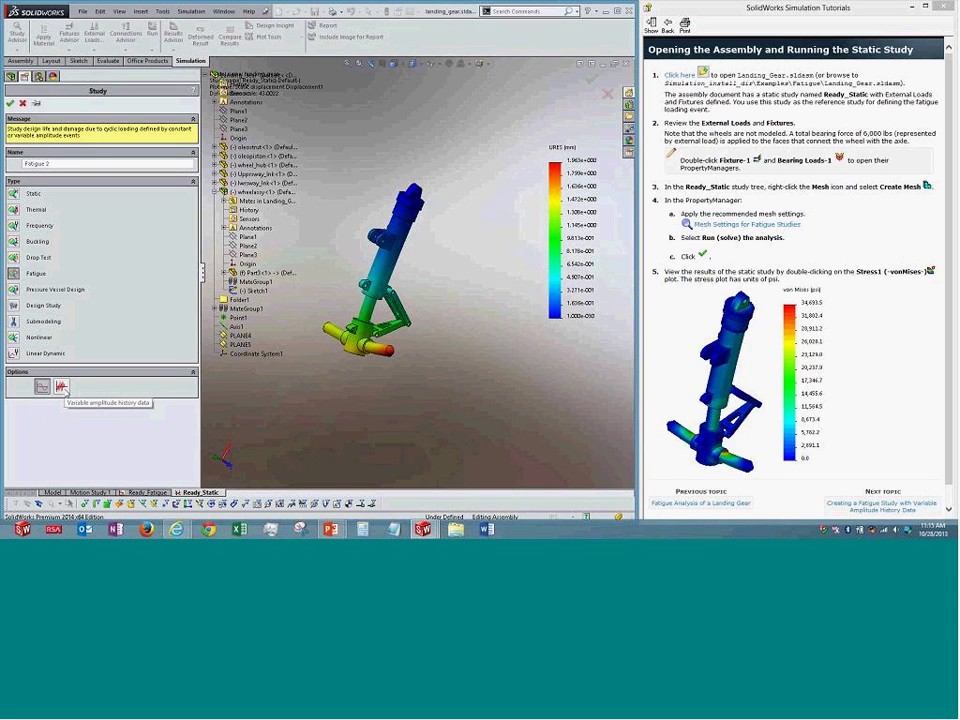
click(61, 387)
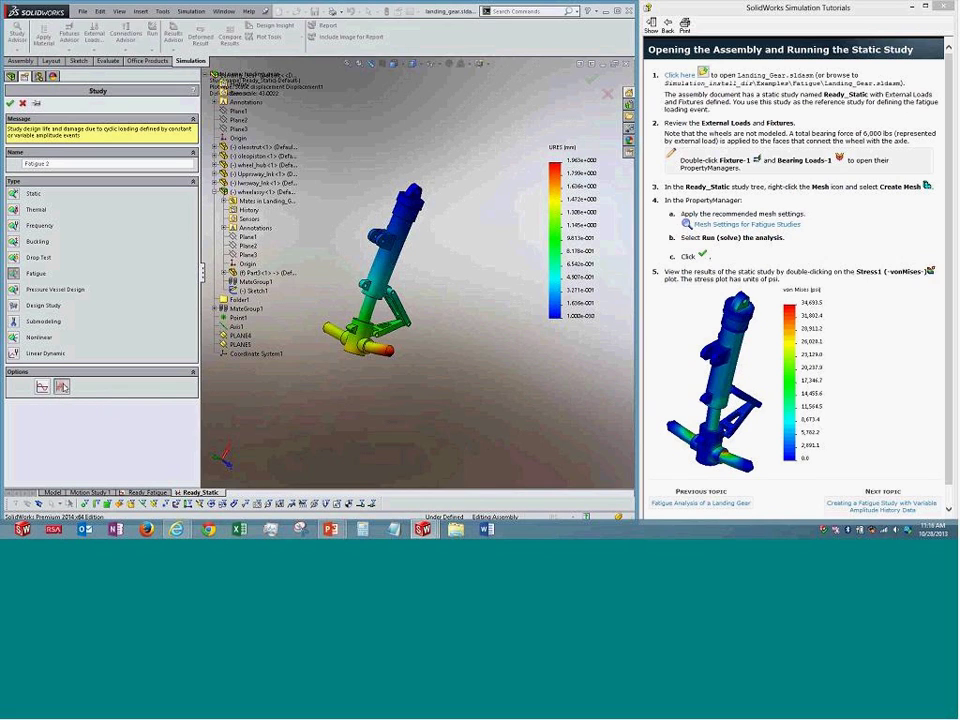
click(10, 103)
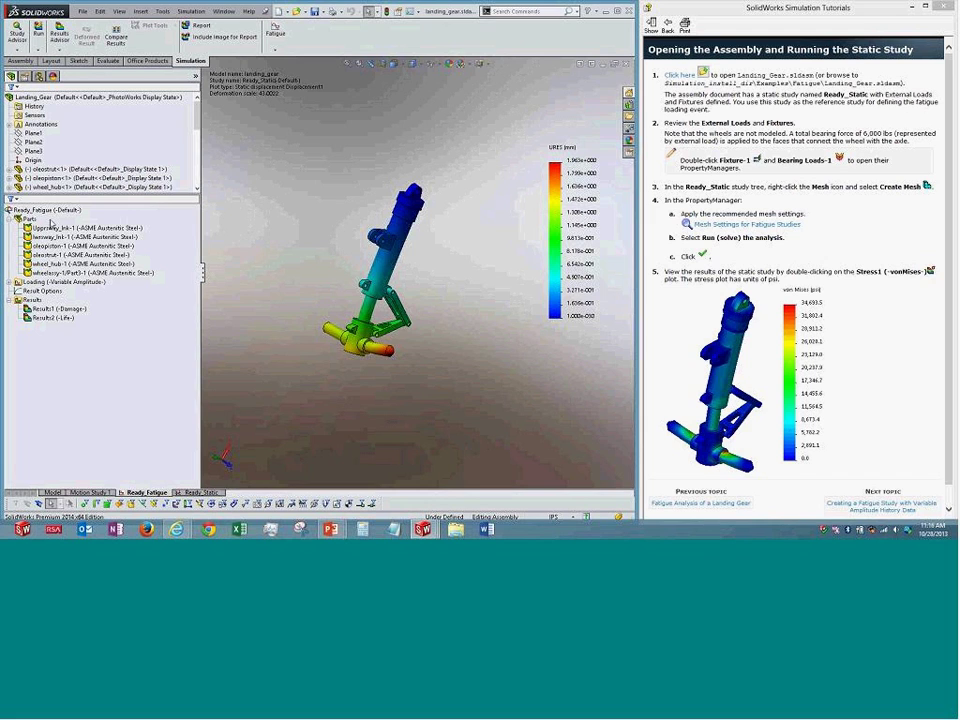
Double-click a landing gear link part to review its assigned material
double_click(52, 236)
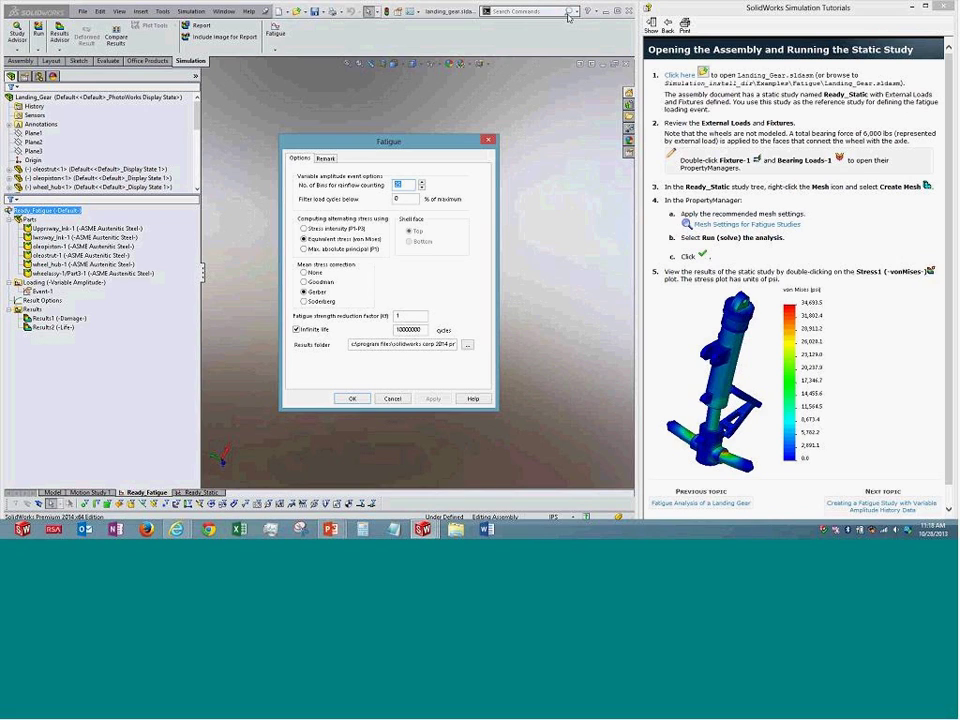
Reopen the Ready_Fatigue study properties, re-enter 25 rainflow counting bins, and confirm
click(645, 177)
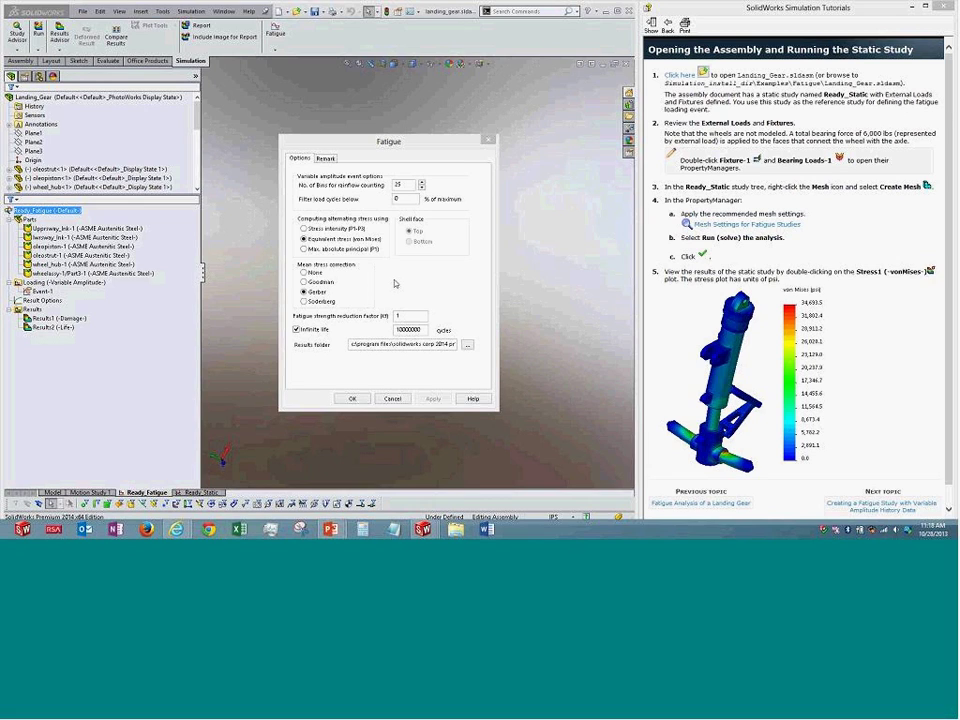
click(352, 398)
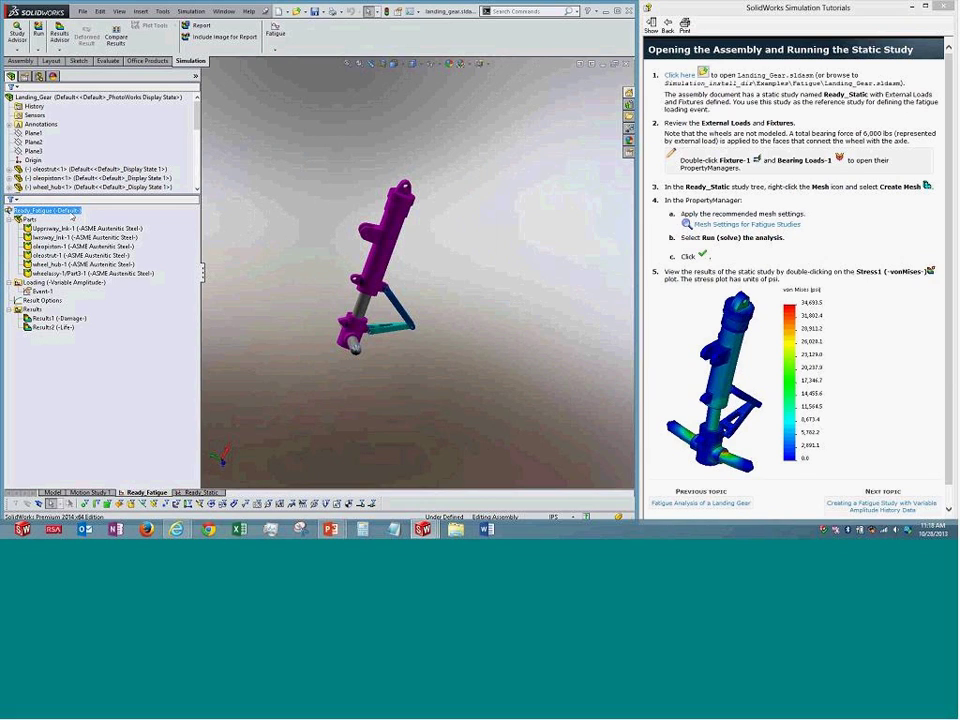
right_click(73, 215)
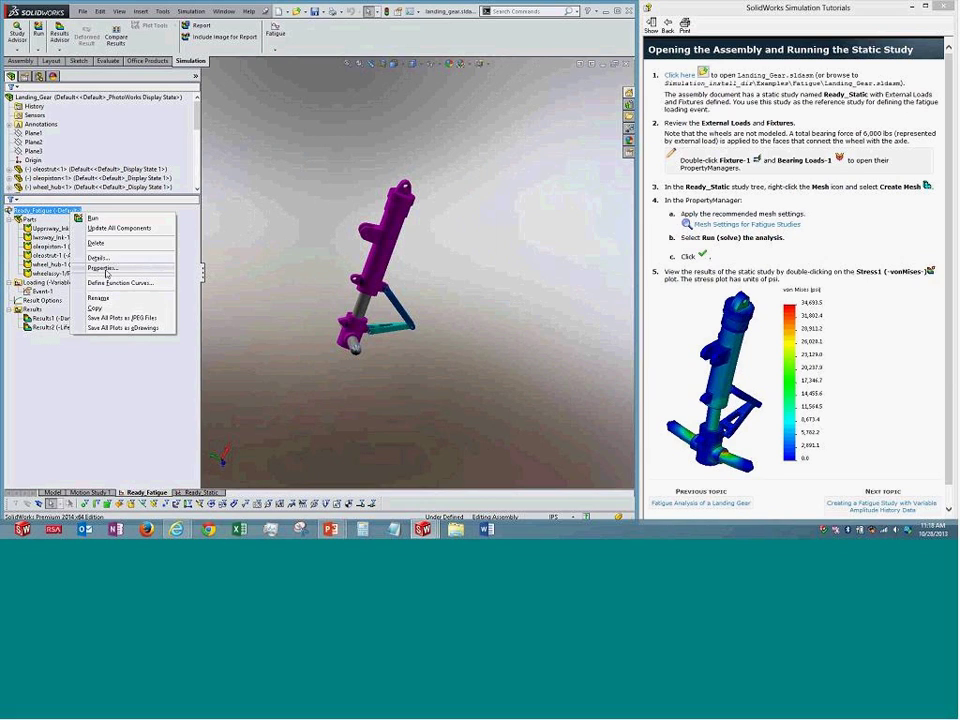
click(104, 269)
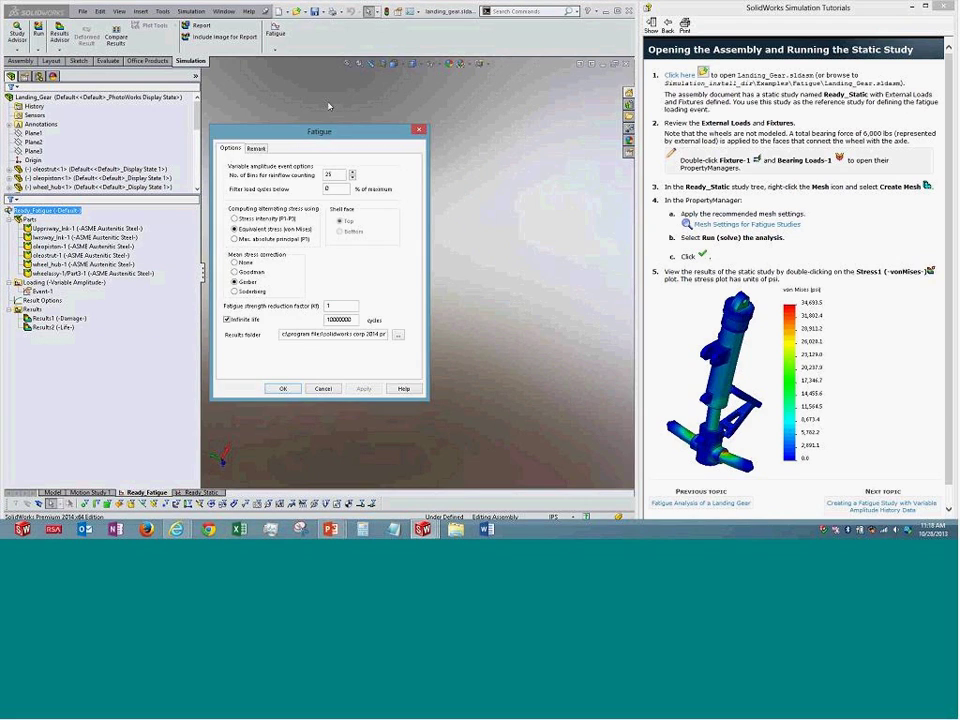
drag(328, 131, 420, 116)
drag(430, 160, 405, 152)
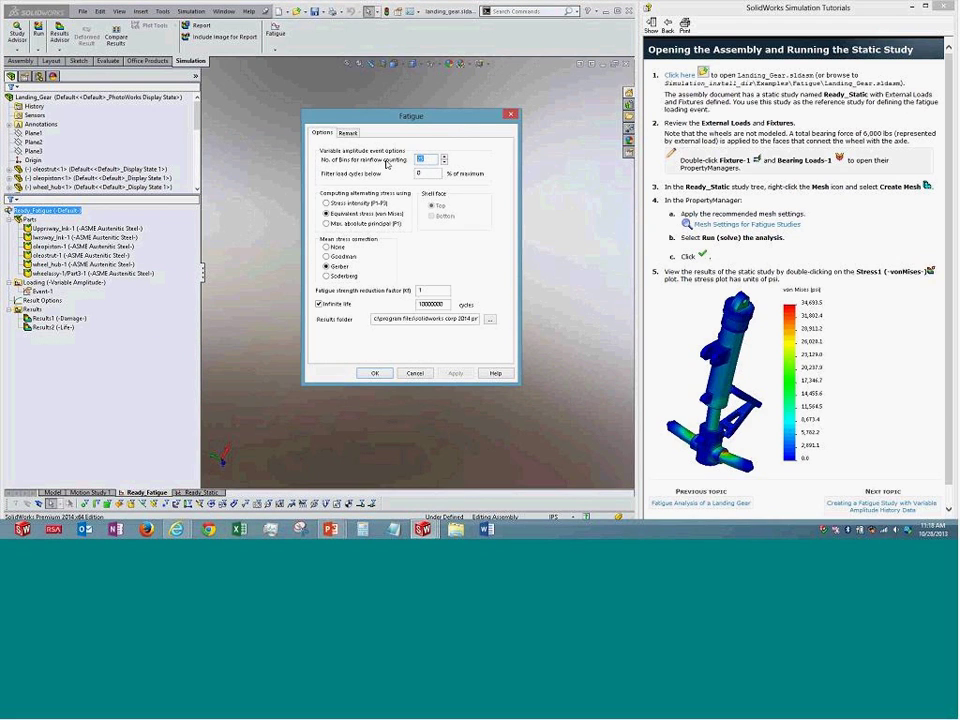
text(25)
click(374, 372)
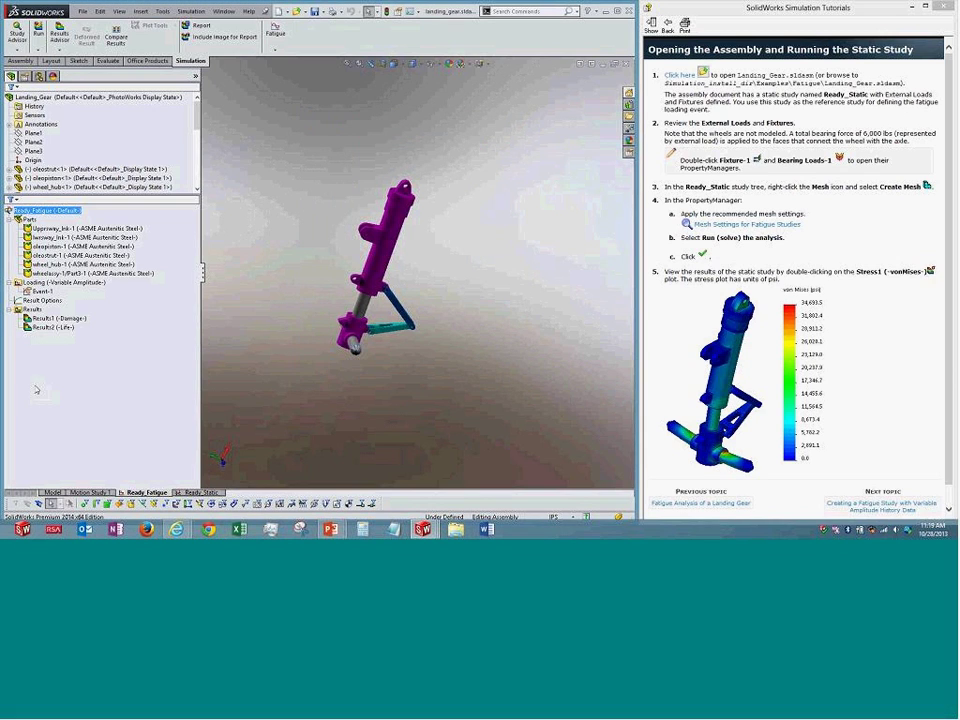
Show the Results1 damage-percentage plot and orbit close around the axle hub
double_click(74, 320)
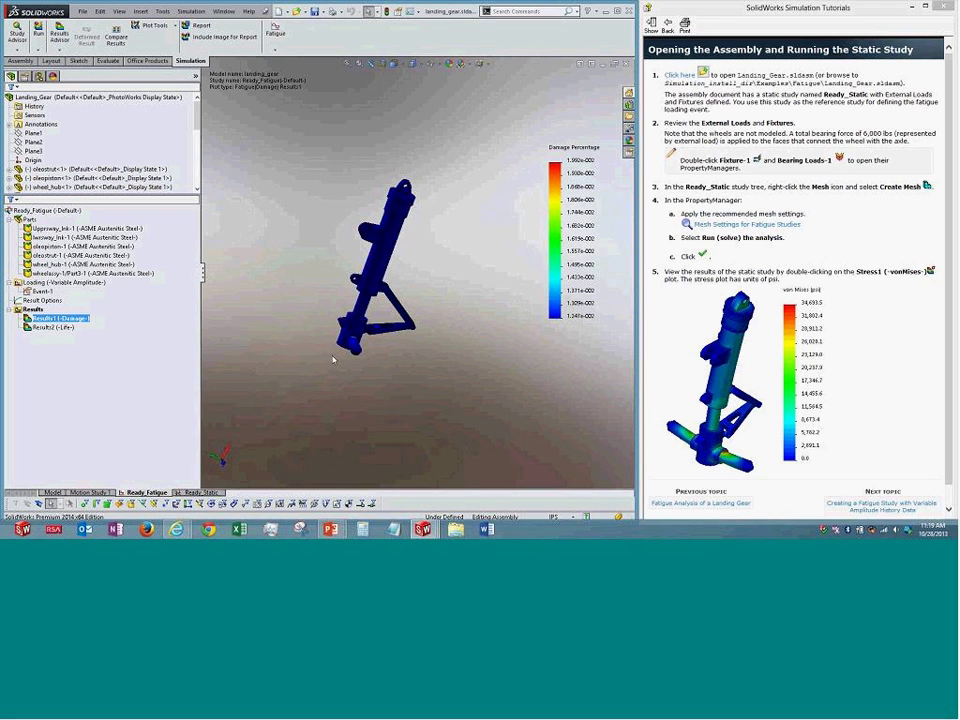
scroll(285, 262, down, 5)
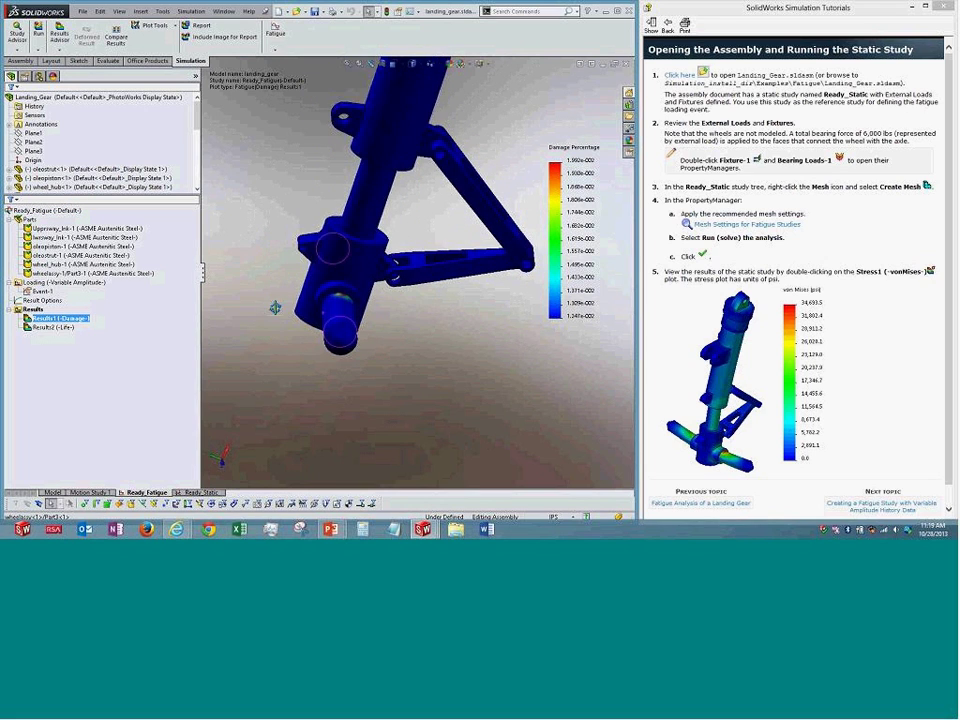
scroll(300, 310, down, 5)
mouse_move(470, 330)
middle_down()
mouse_move(551, 289)
mouse_move(480, 320)
middle_up()
Switch to the Results2 total-life plot and rotate the whole landing gear
click(55, 327)
scroll(343, 353, up, 5)
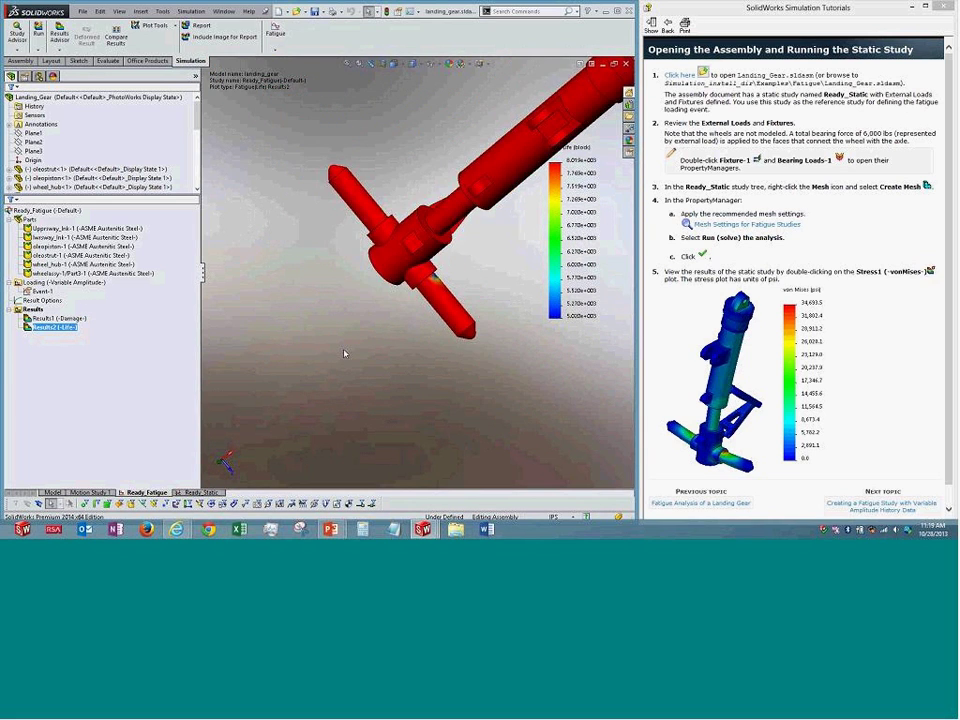
scroll(343, 353, up, 5)
middle_drag(499, 225, 470, 215)
Start a matrix chart for the fatigue results, then cancel it after the selection warning
right_click(35, 309)
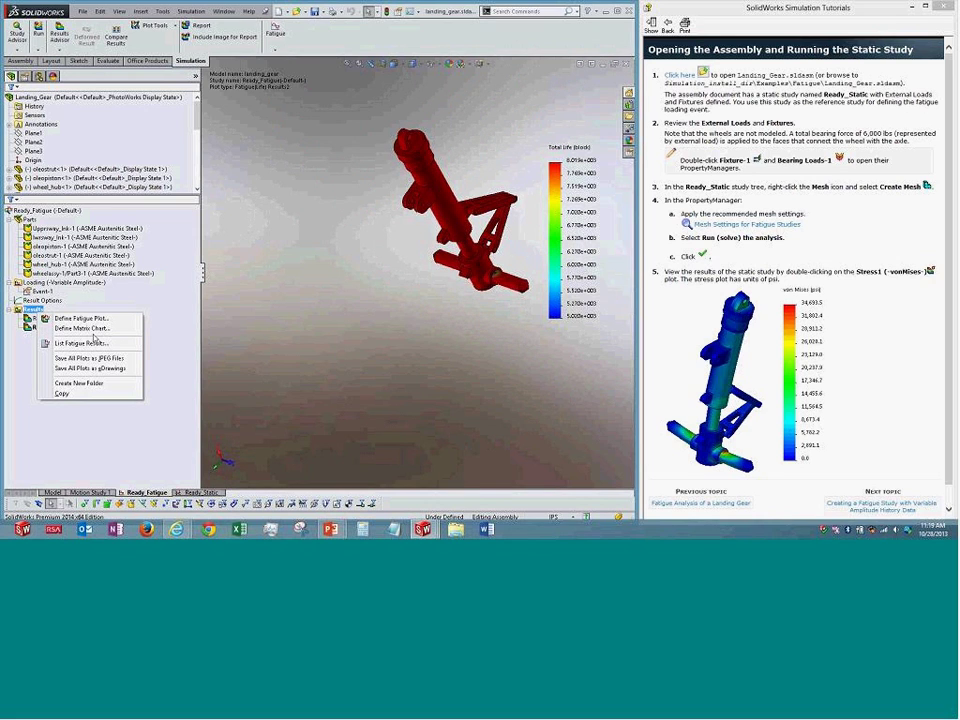
click(94, 331)
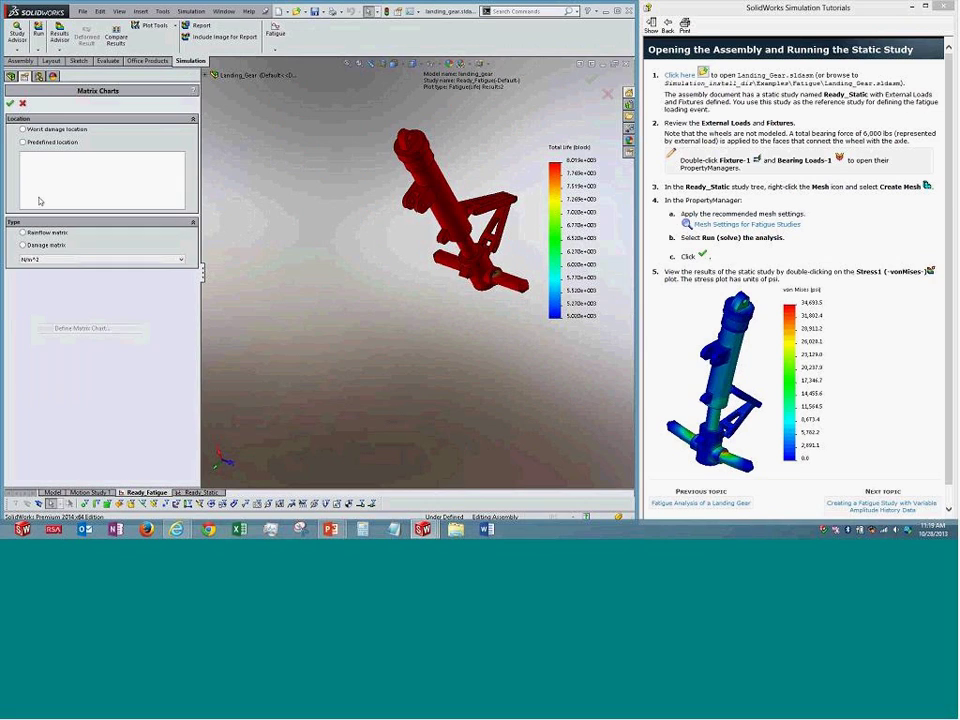
click(10, 103)
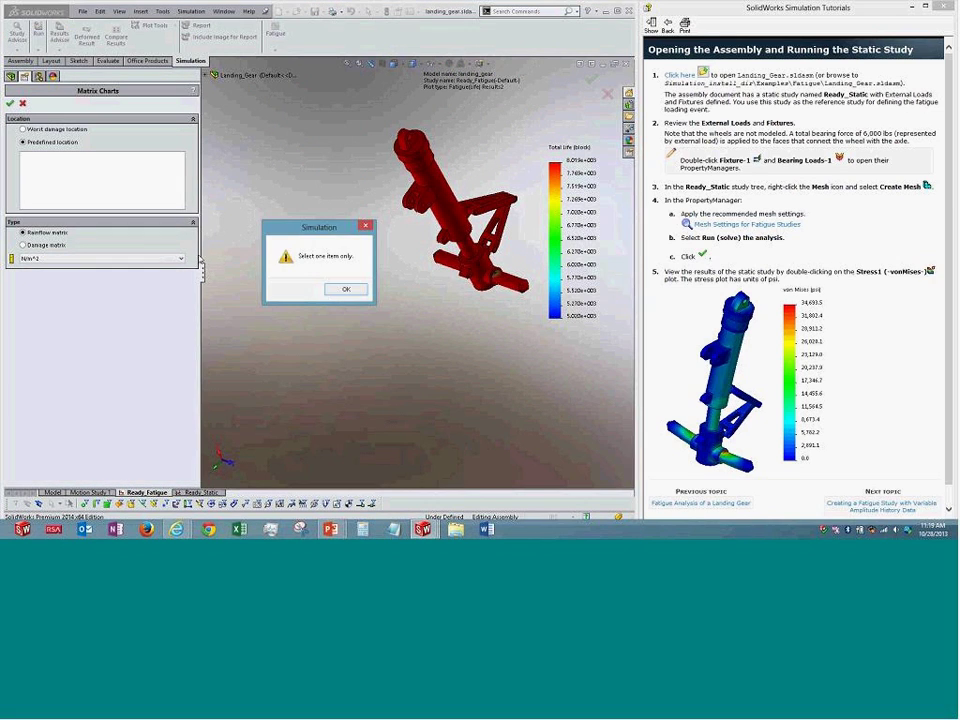
click(339, 288)
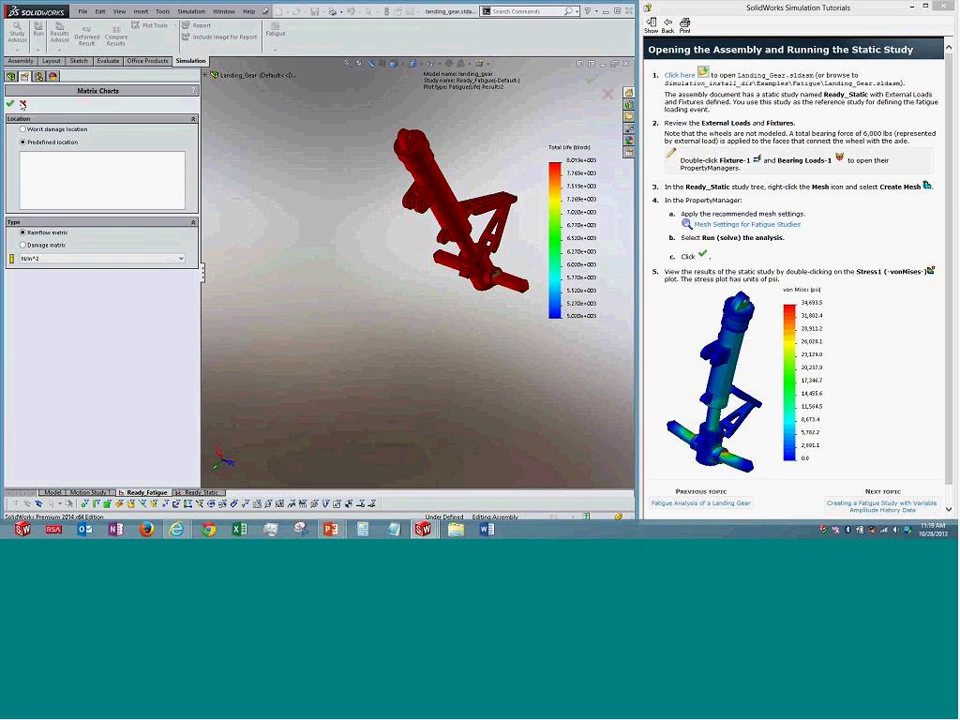
click(15, 76)
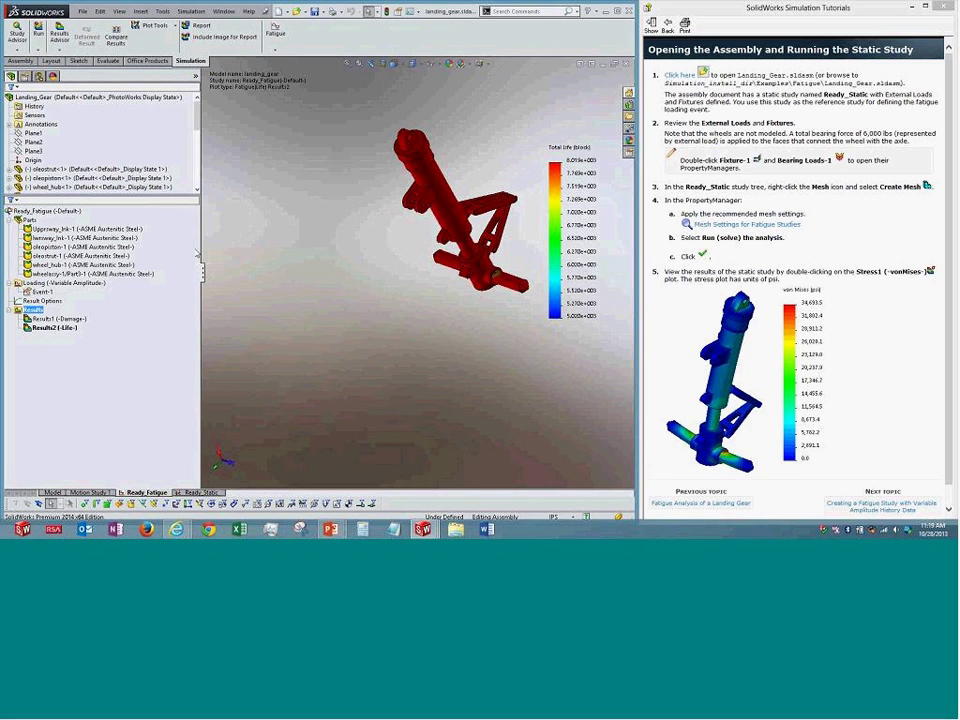
Fit and orbit the landing gear, then close the Landing_Gear document
click(348, 66)
middle_drag(440, 255, 400, 195)
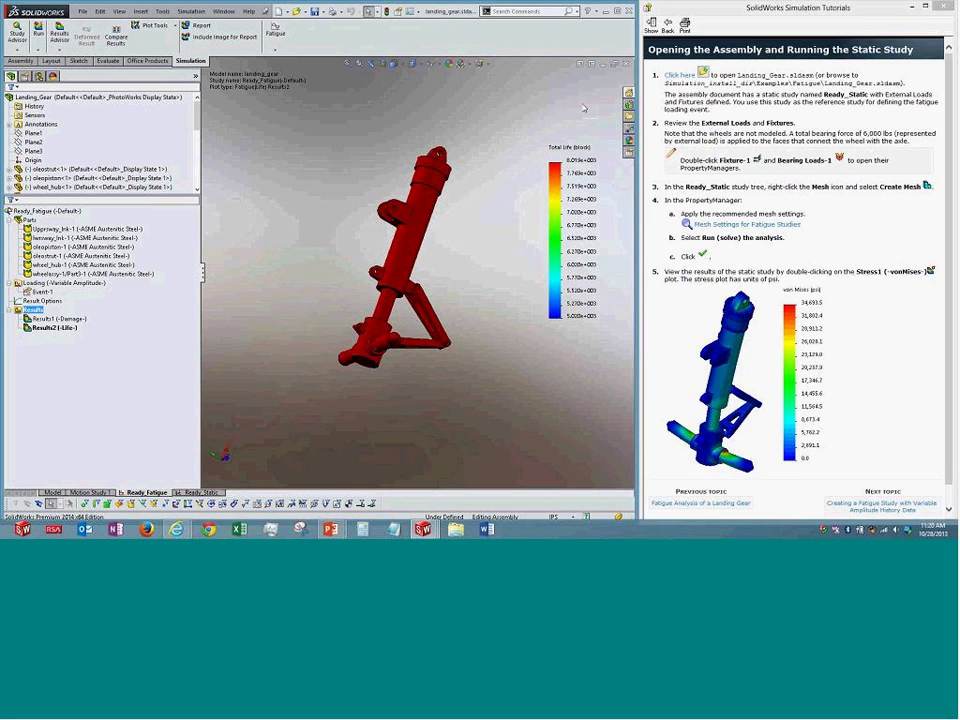
click(626, 64)
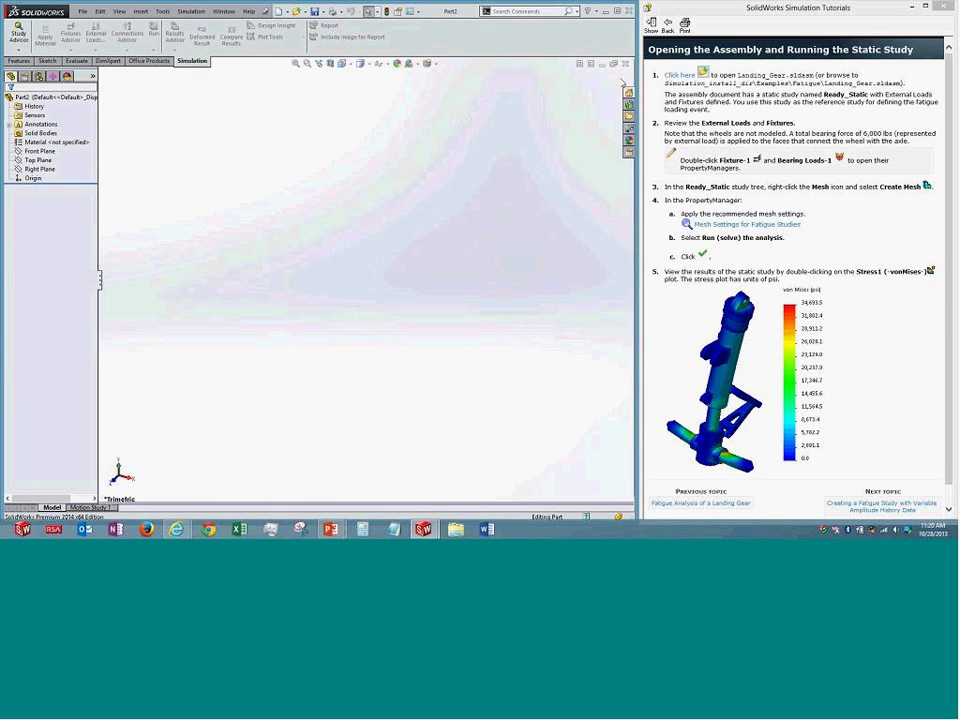
Advance the slide show to slide 13, Design Optimization of a Knob, then return to SolidWorks
mouse_move(330, 528)
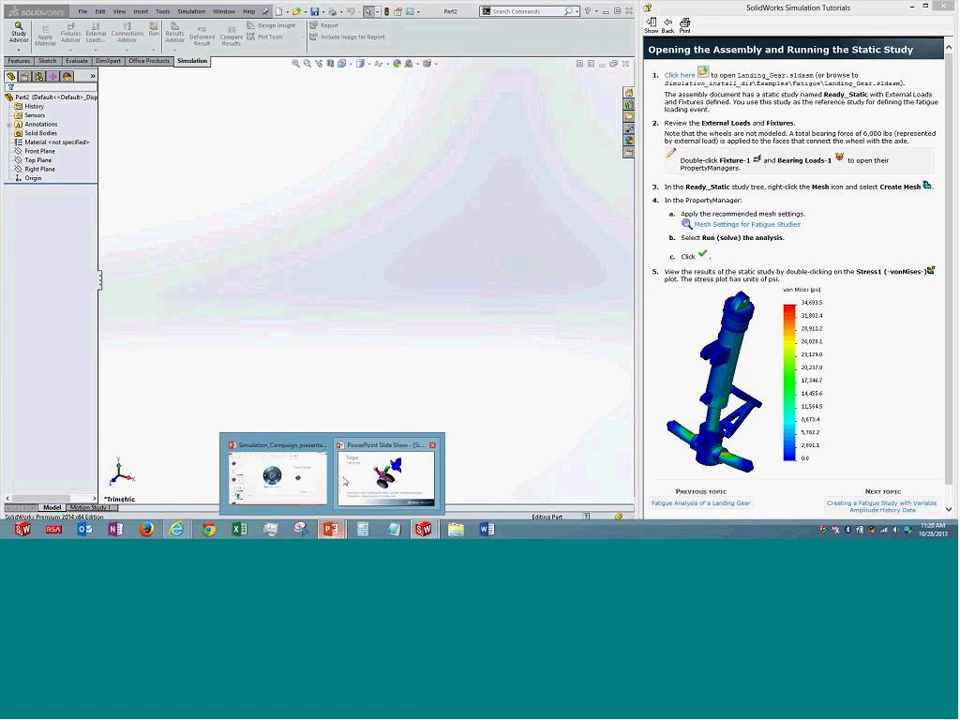
click(343, 481)
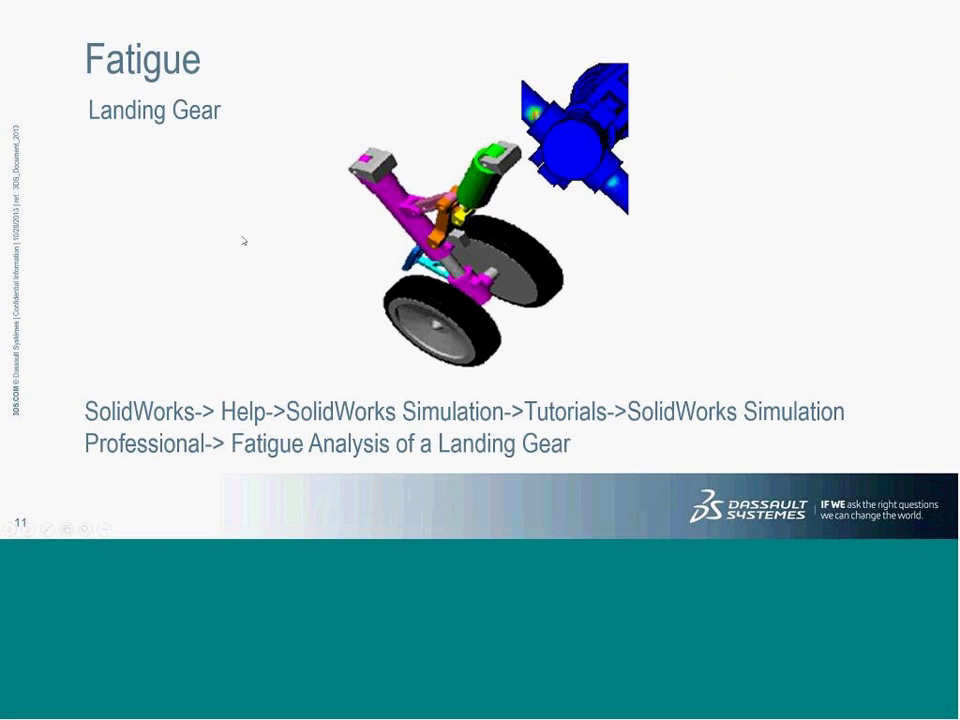
key(Right)
key(Right)
key(alt+Tab)
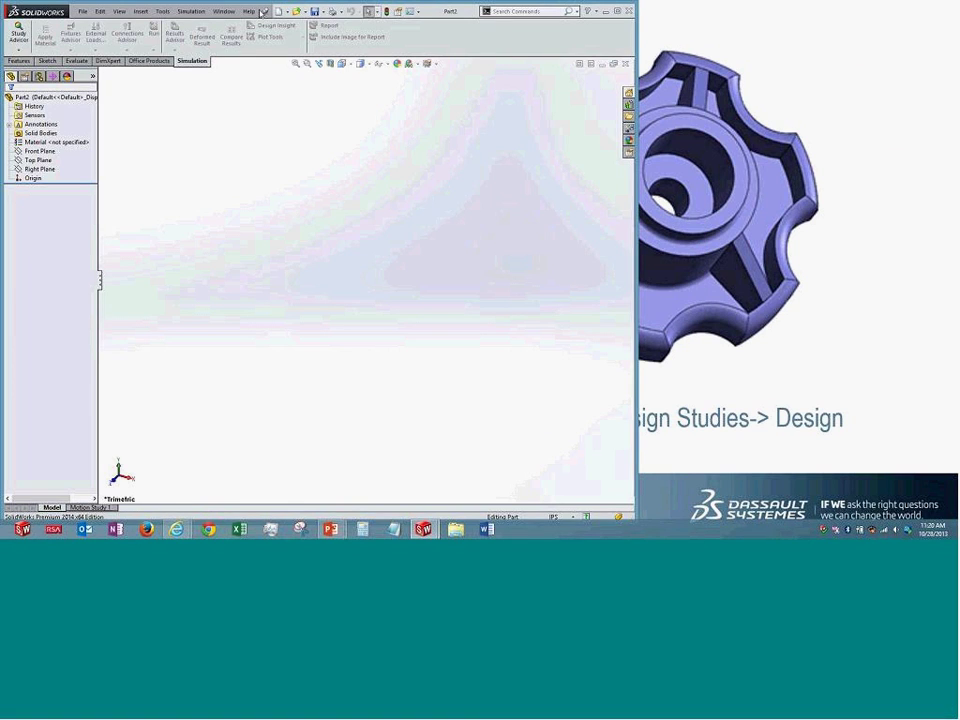
Open knob.sldprt from the Design Studies tutorial Design Optimization of a Knob, Opening the Part
click(250, 11)
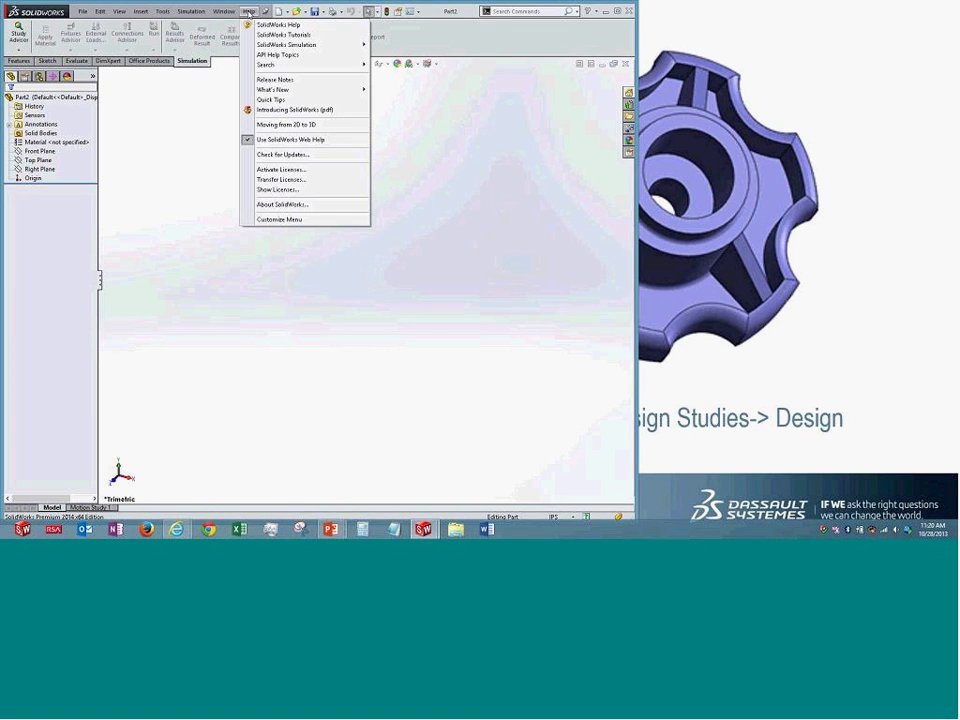
mouse_move(340, 50)
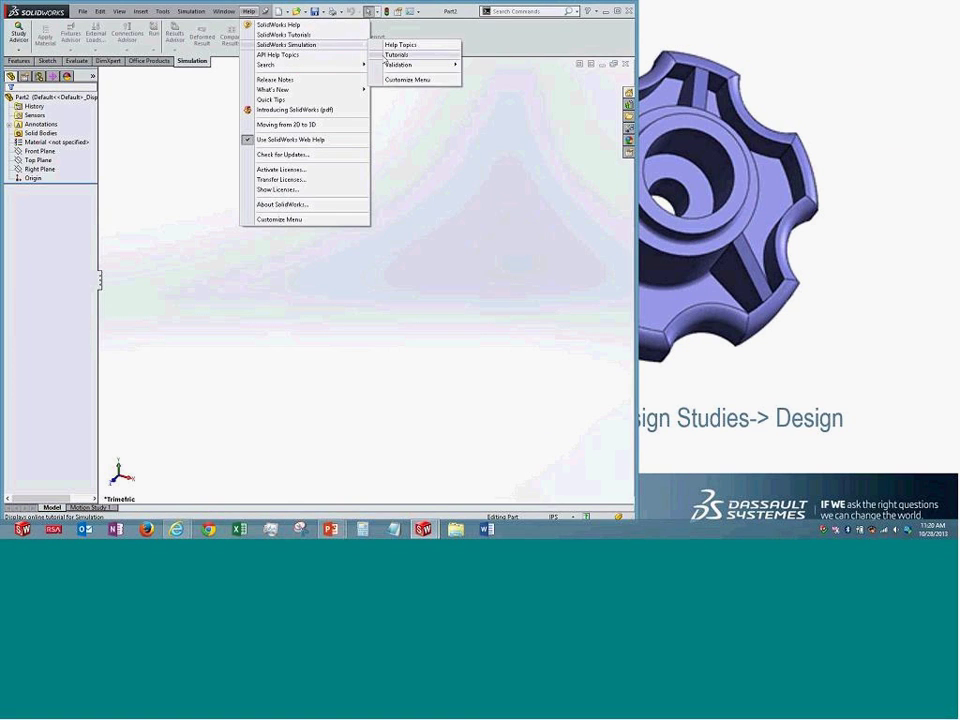
click(397, 54)
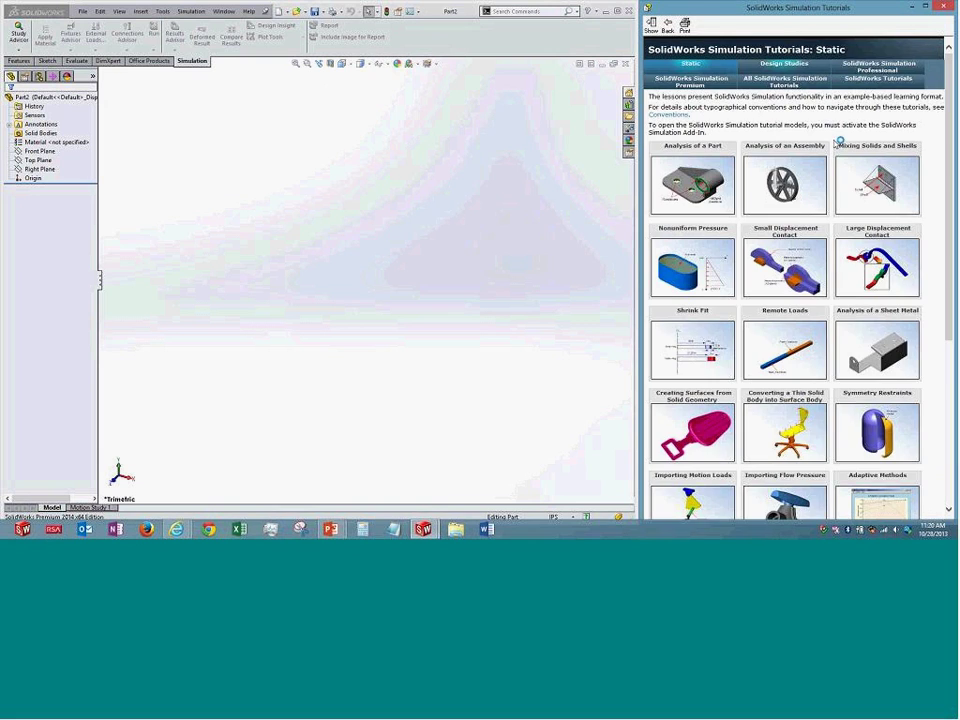
click(784, 63)
click(851, 298)
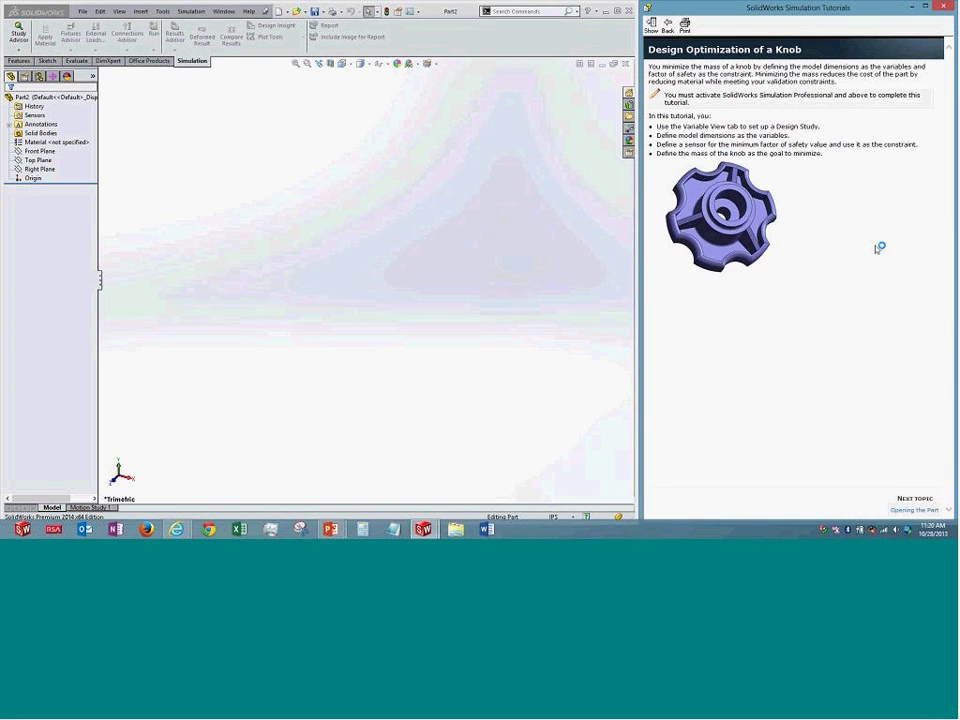
click(914, 510)
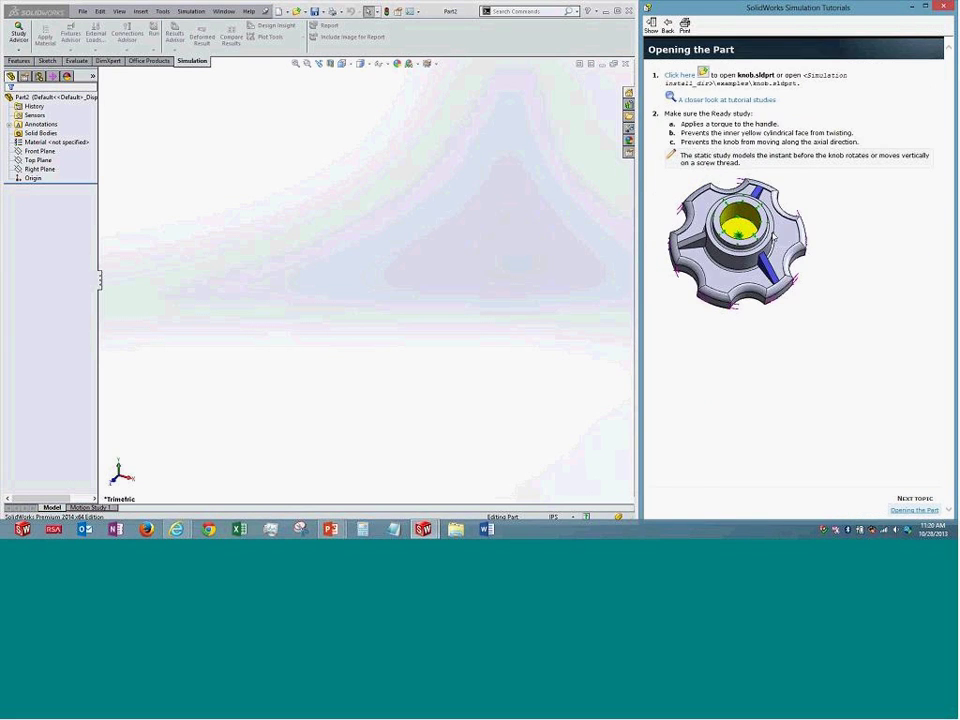
click(681, 76)
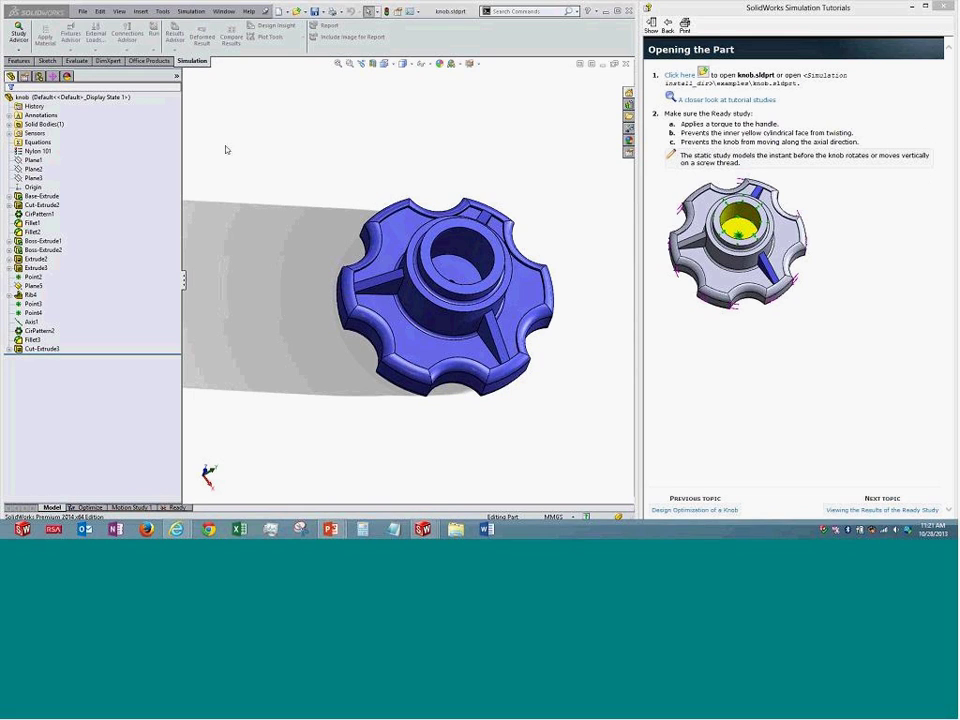
Orbit, zoom and fit the knob to inspect it toward a top view
middle_drag(340, 110, 330, 210)
middle_drag(328, 209, 293, 206)
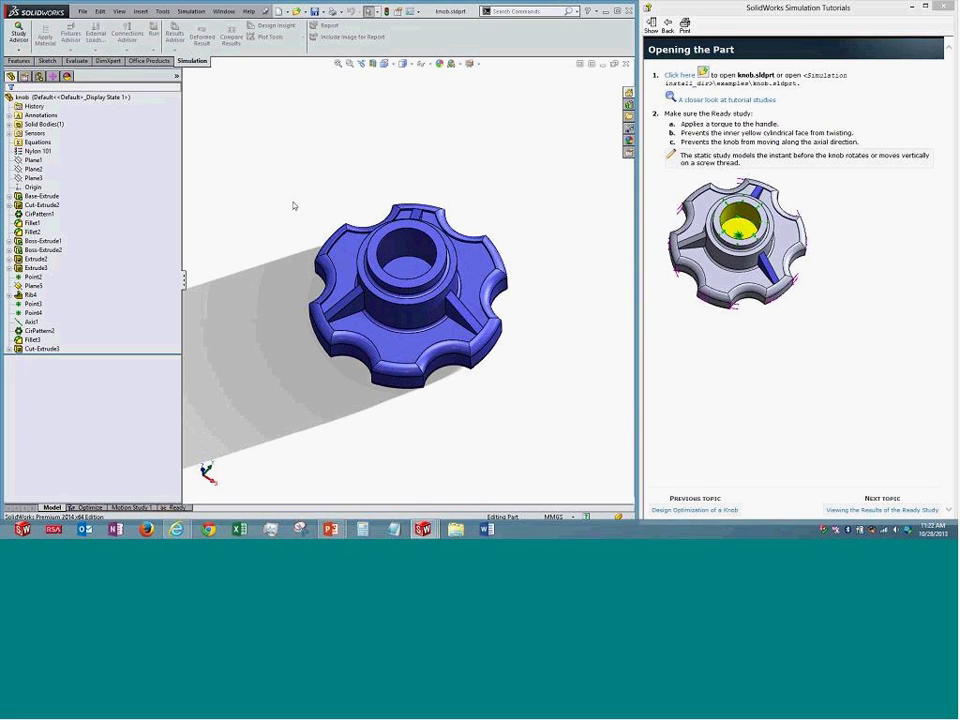
mouse_move(285, 197)
middle_down()
mouse_move(390, 197)
mouse_move(288, 193)
middle_up()
scroll(288, 193, down, 2)
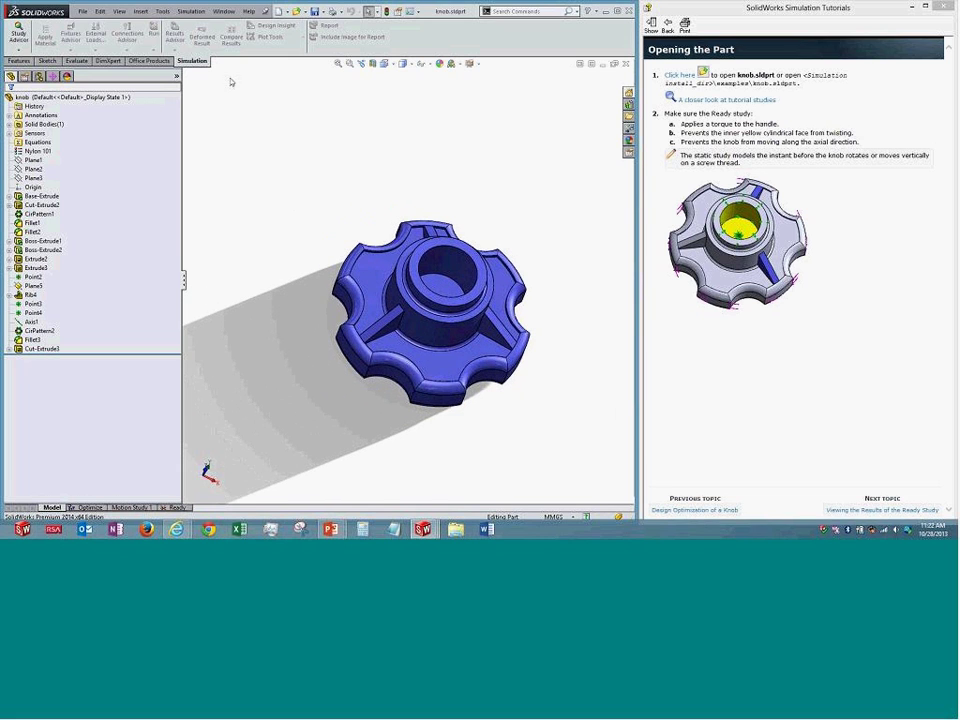
click(340, 64)
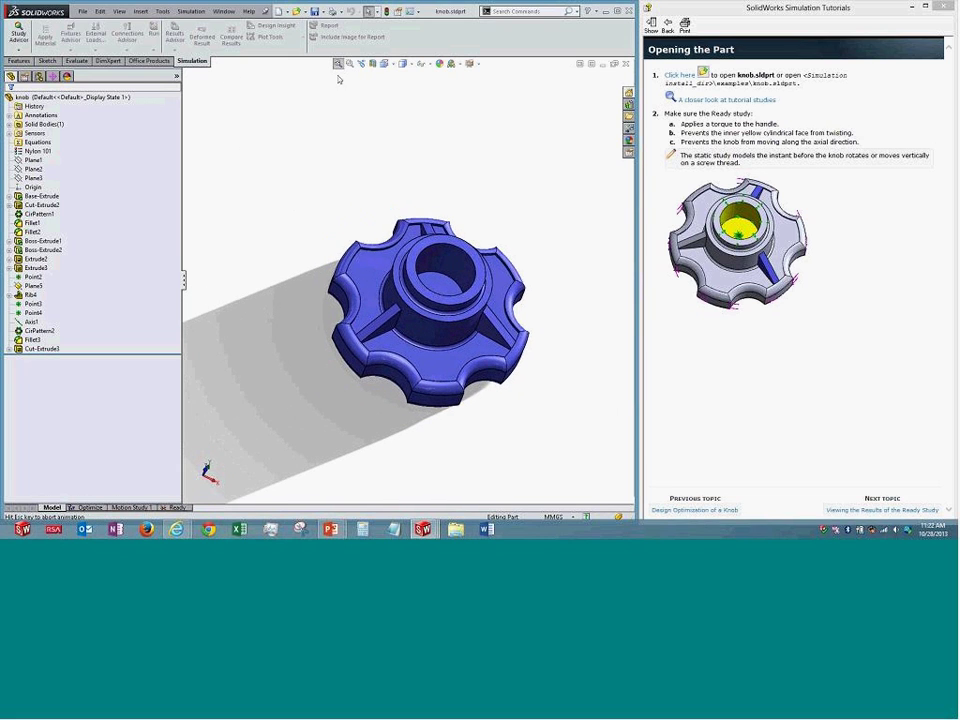
middle_drag(296, 178, 168, 209)
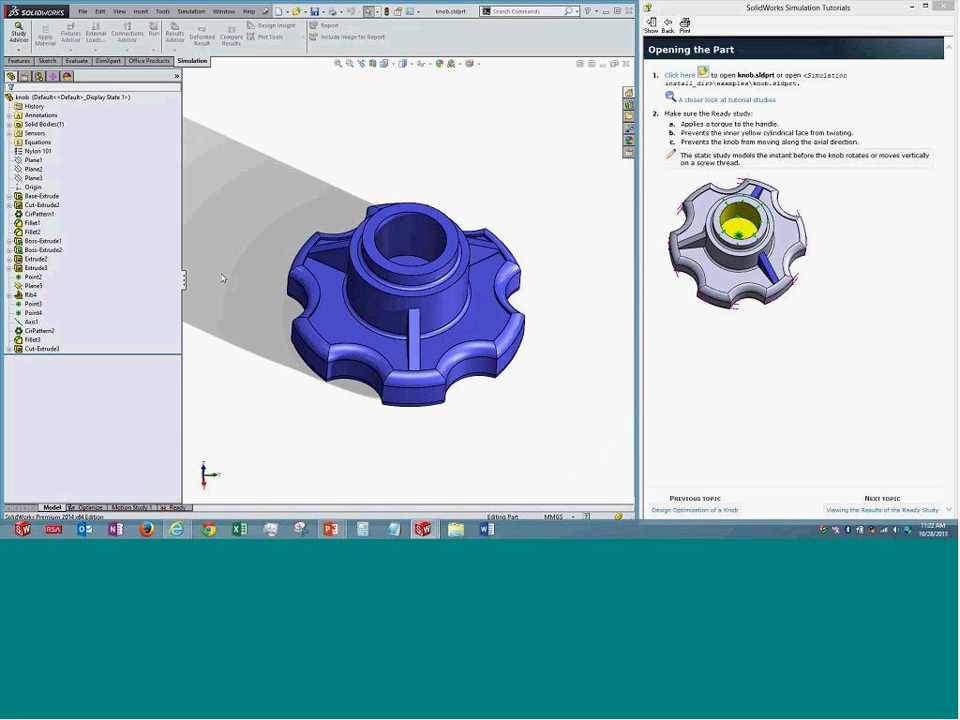
Activate the Ready study, glance at the Optimization slide, and return to SolidWorks
click(176, 508)
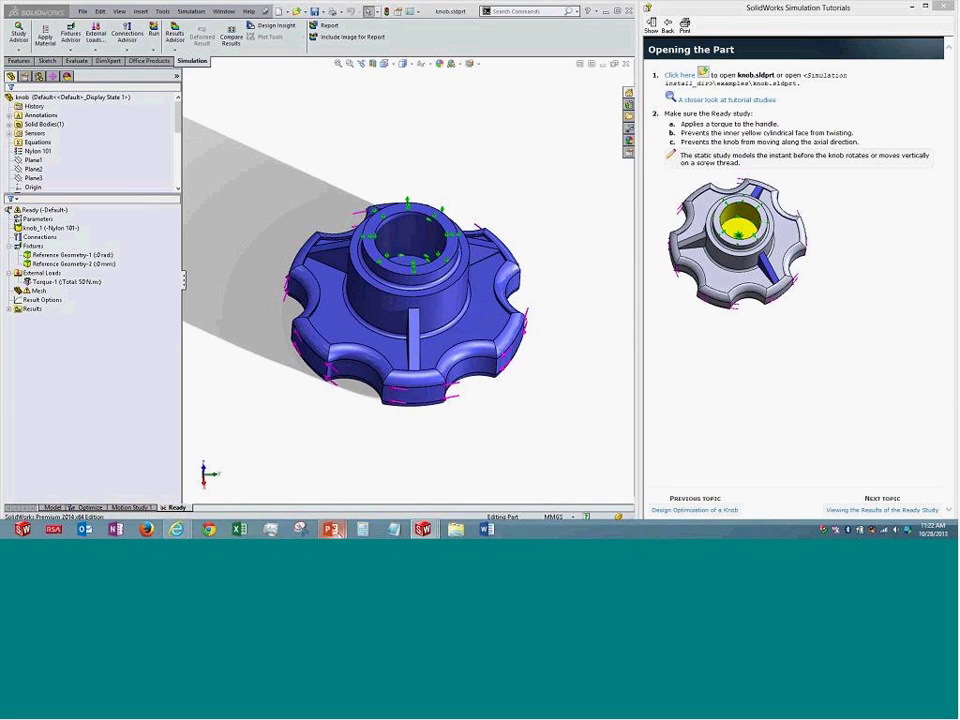
mouse_move(333, 530)
click(364, 500)
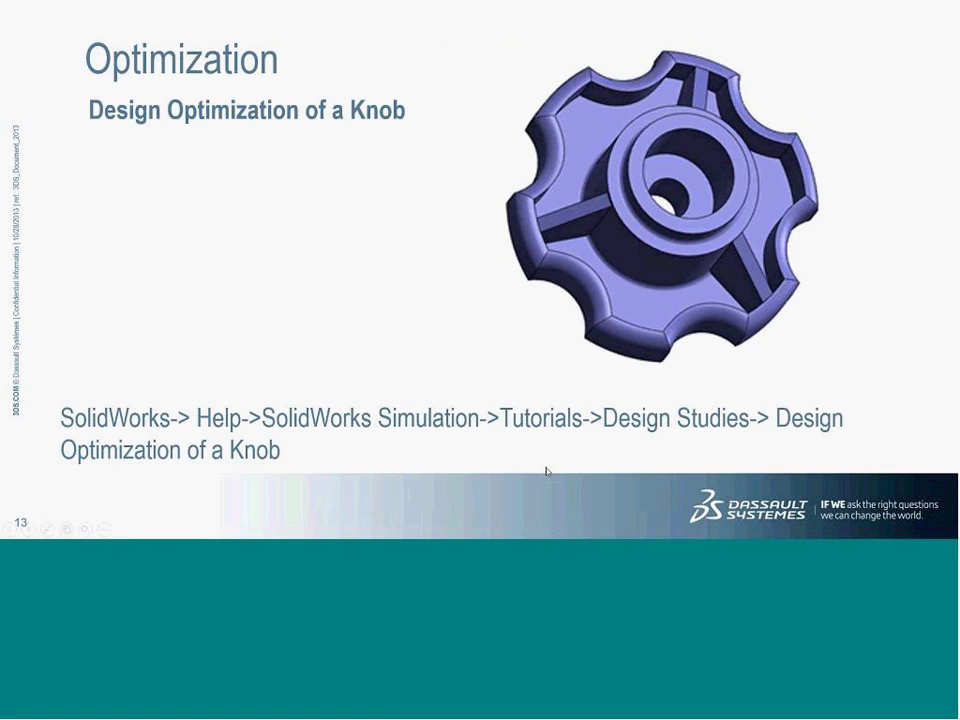
key(alt+Tab)
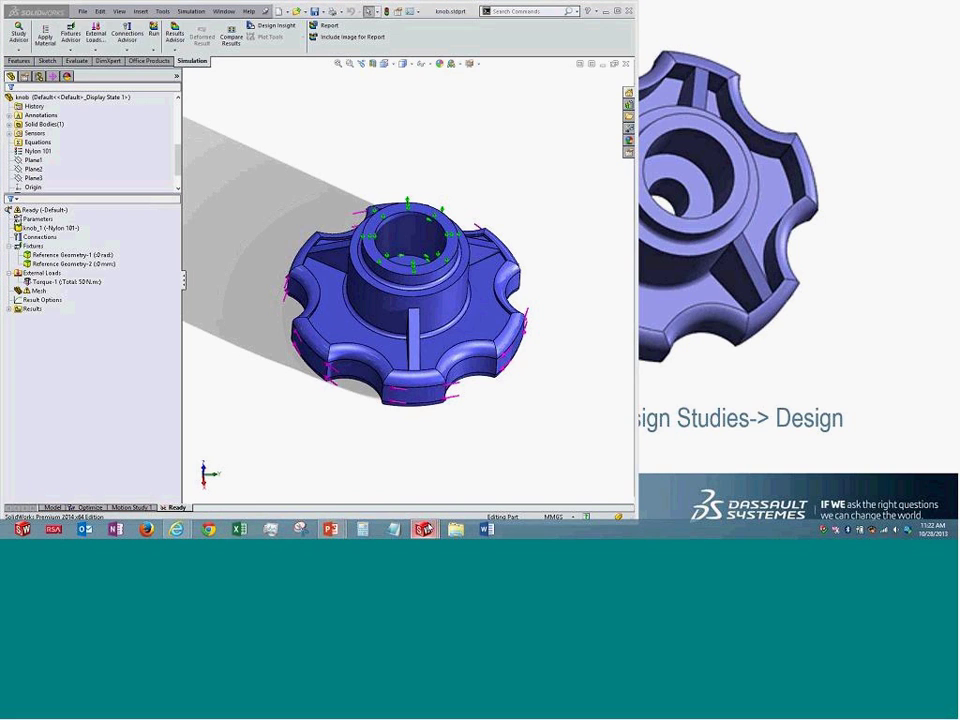
Restore the tutorials window, fit and orbit the knob, and narrow the tree pane
mouse_move(423, 530)
click(537, 470)
click(265, 145)
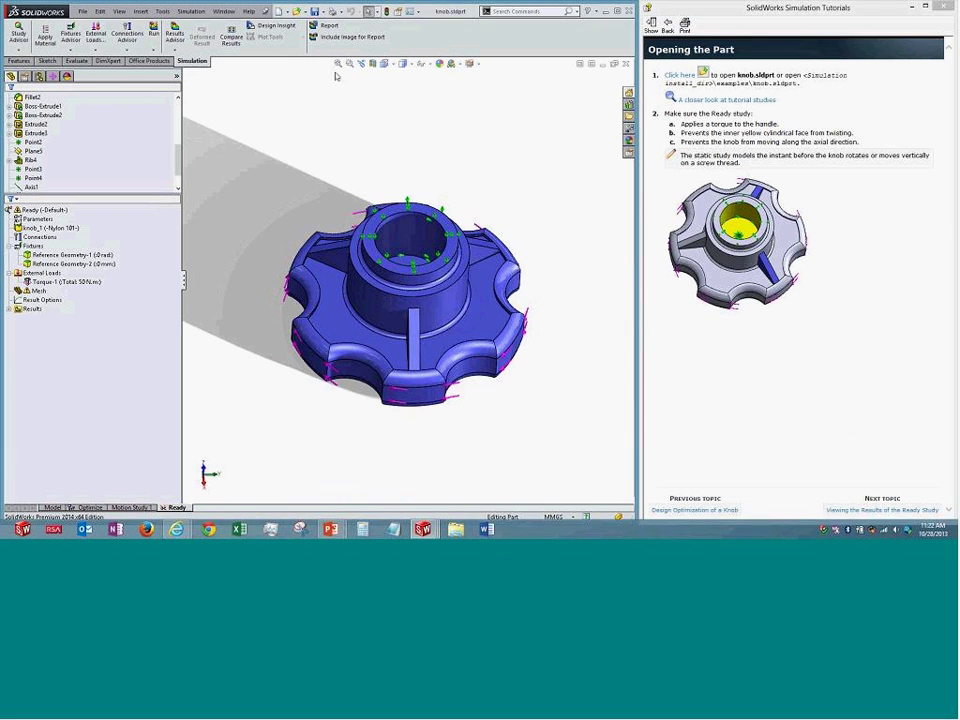
key(f)
middle_drag(288, 153, 188, 290)
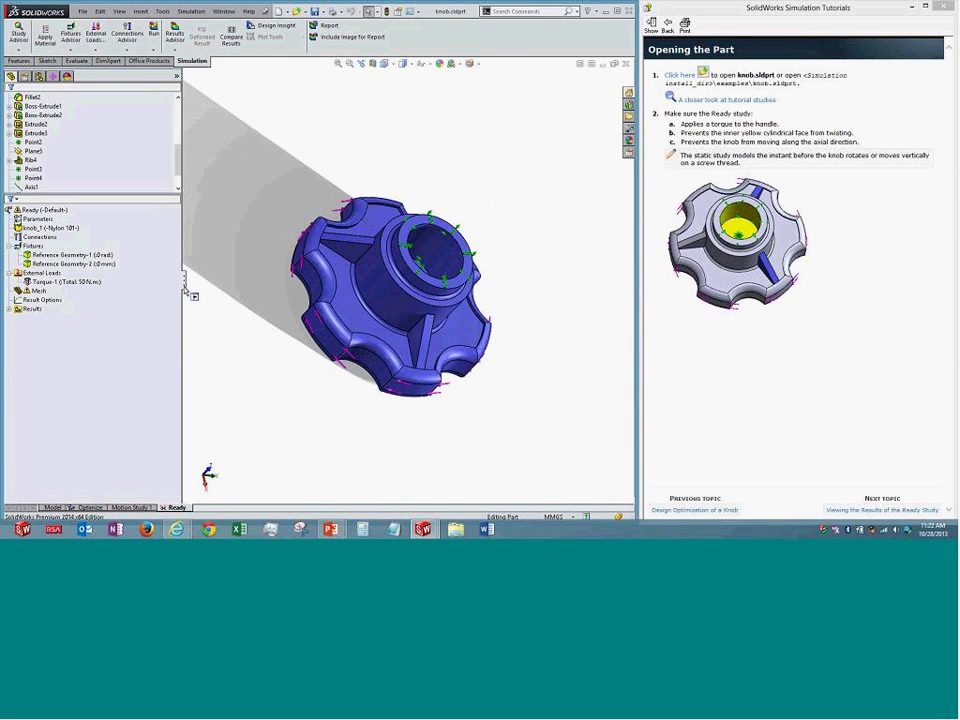
drag(186, 288, 178, 288)
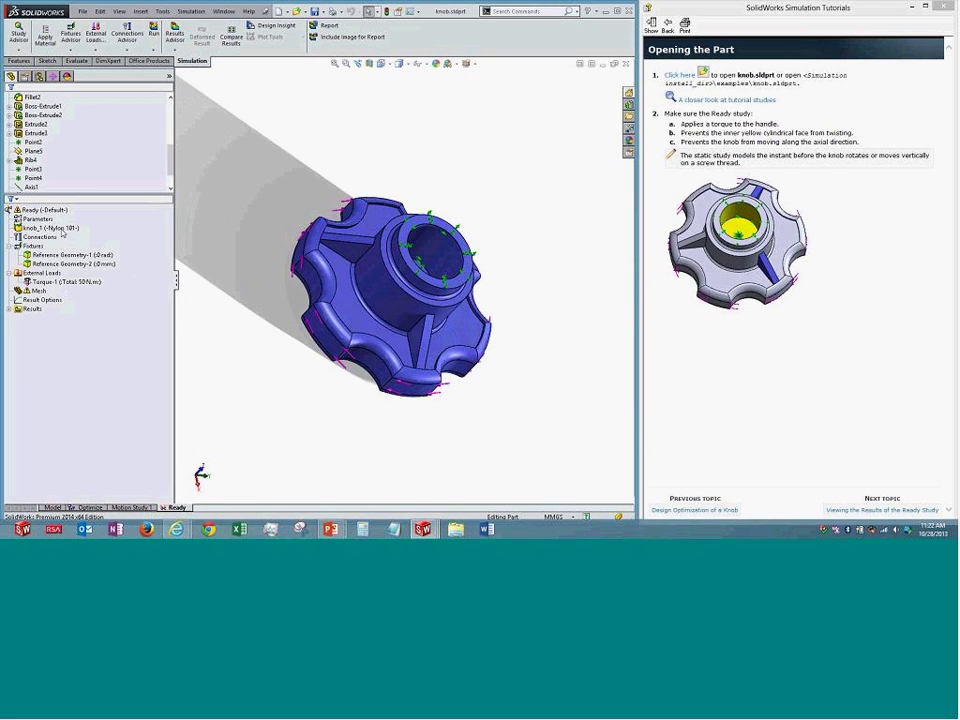
Highlight knob_1, both Reference Geometry fixtures and Torque-1, then expand Results and select Stress1
click(58, 229)
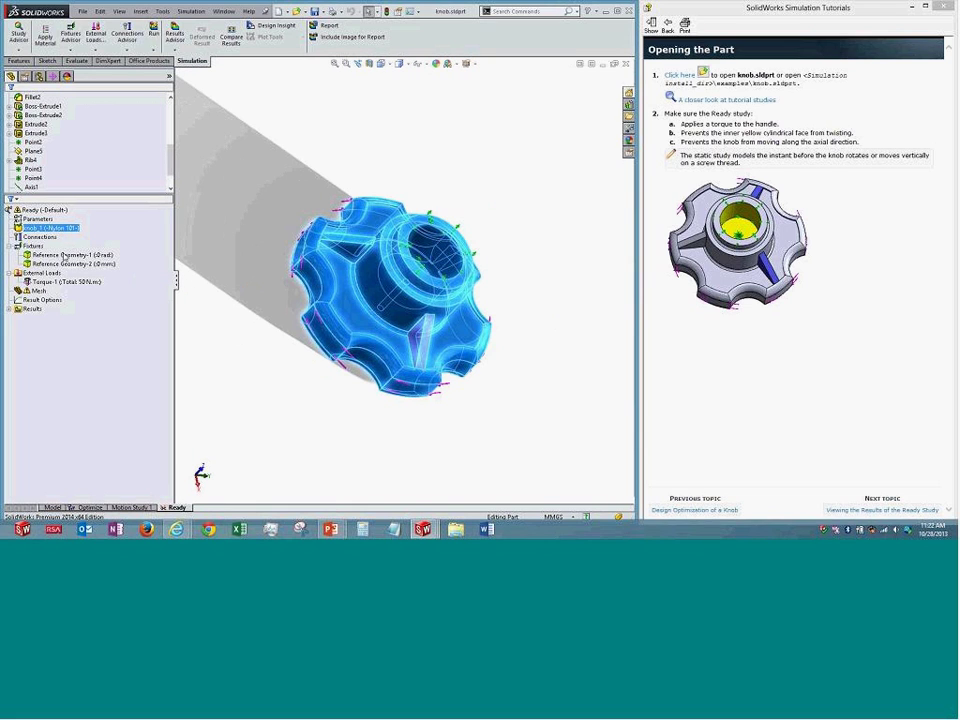
click(64, 256)
click(64, 264)
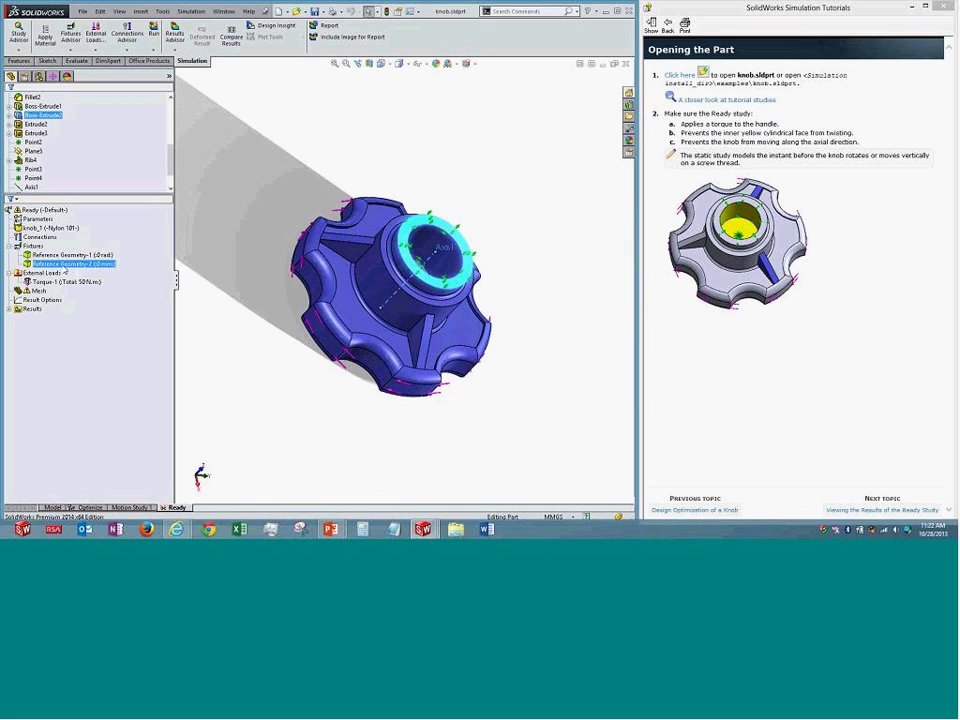
click(70, 282)
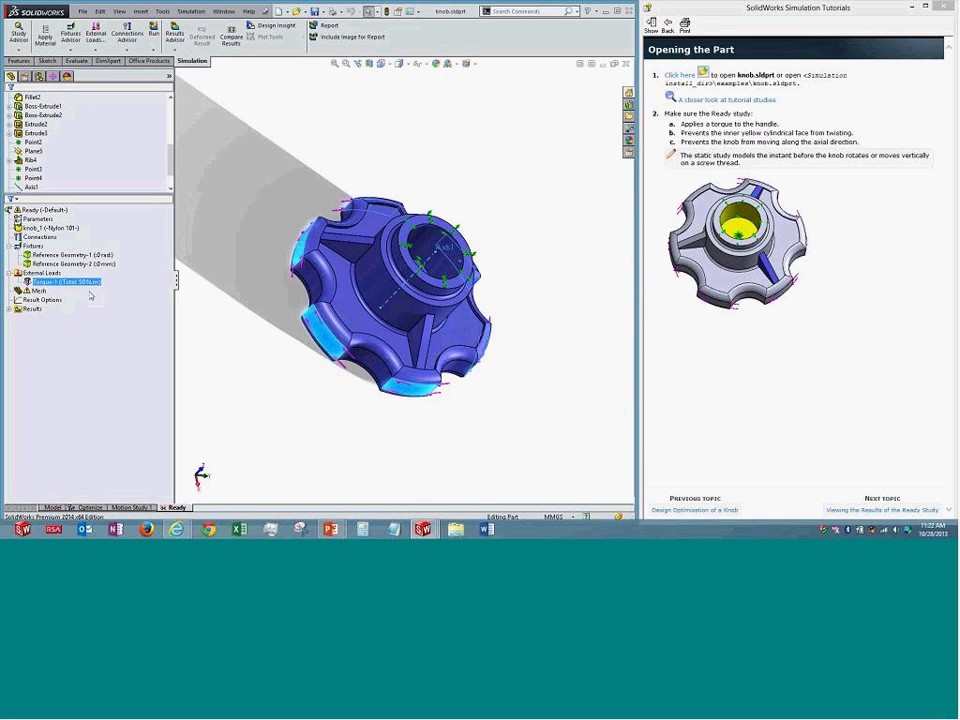
double_click(32, 309)
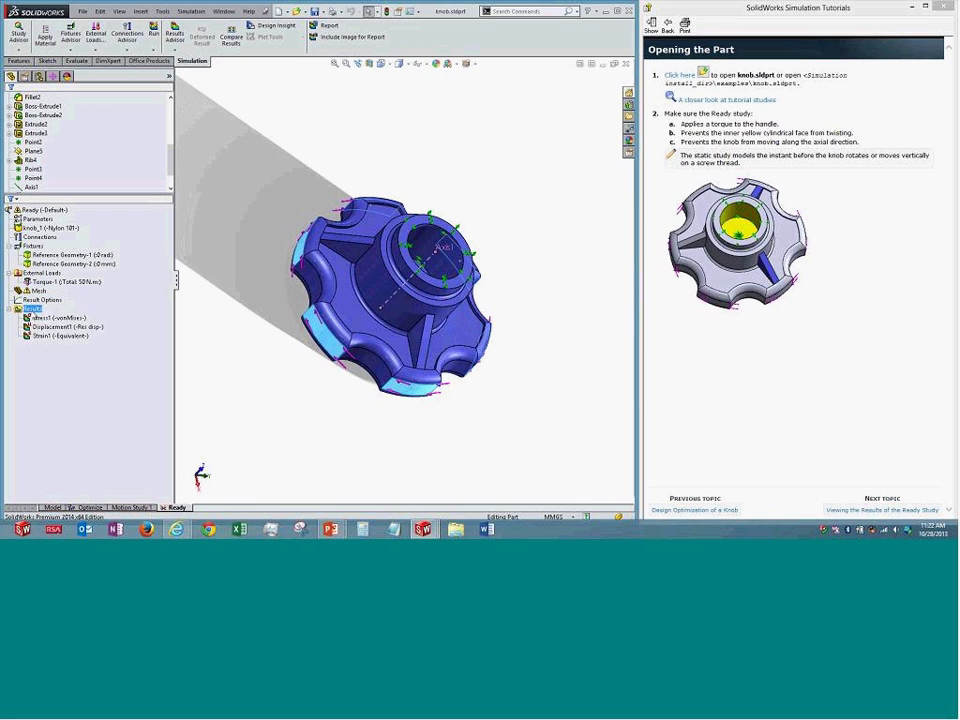
click(51, 318)
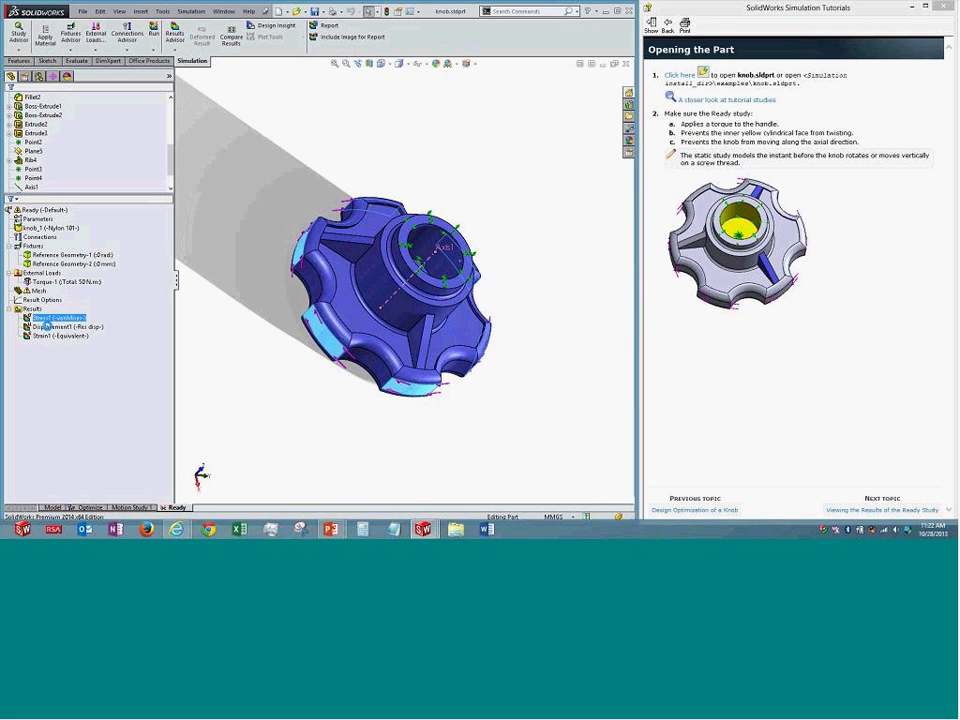
Show the Displacement1 plot on the knob, orbit it, then hide it
double_click(46, 326)
middle_drag(372, 202, 473, 384)
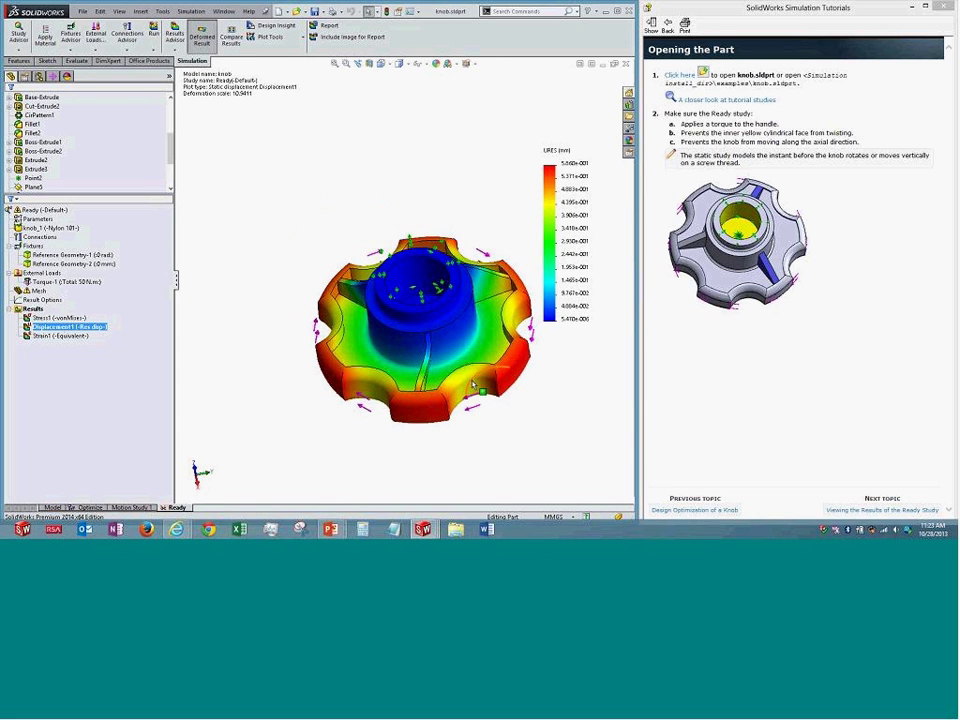
right_click(68, 327)
click(223, 323)
Orbit and zoom around the plain knob from top, side and underside angles
middle_drag(223, 323, 424, 342)
scroll(424, 342, down, 6)
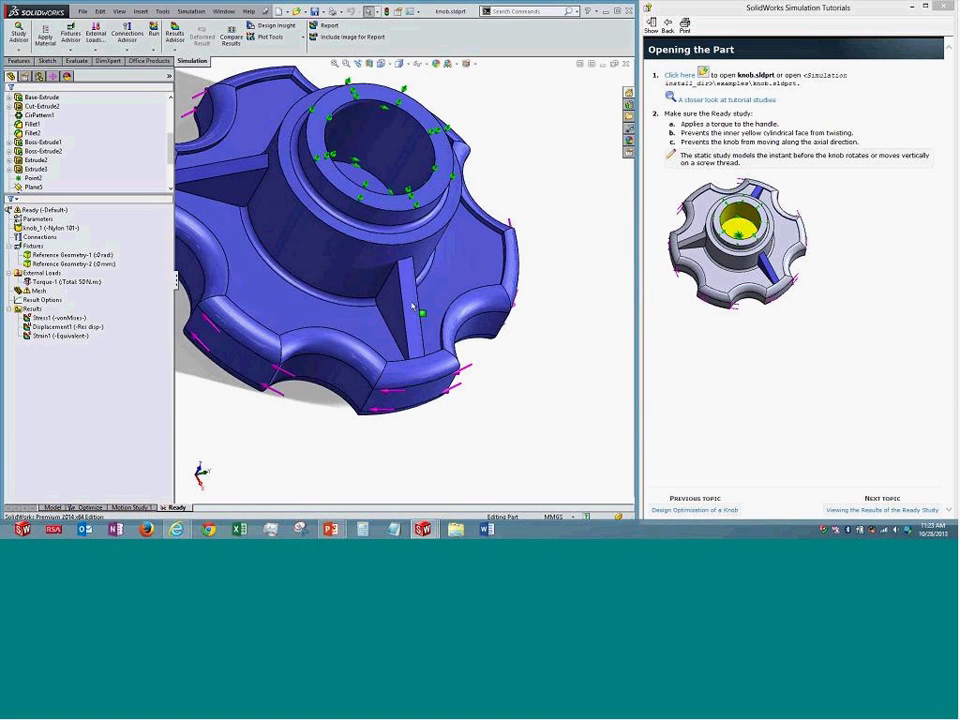
scroll(411, 307, down, 2)
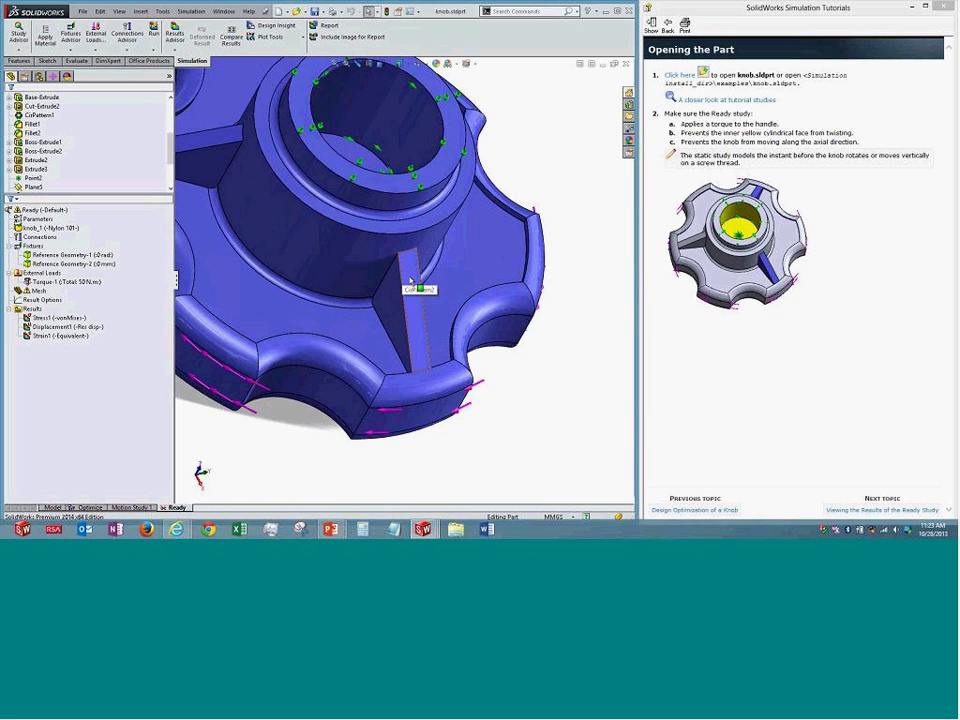
scroll(408, 287, up, 6)
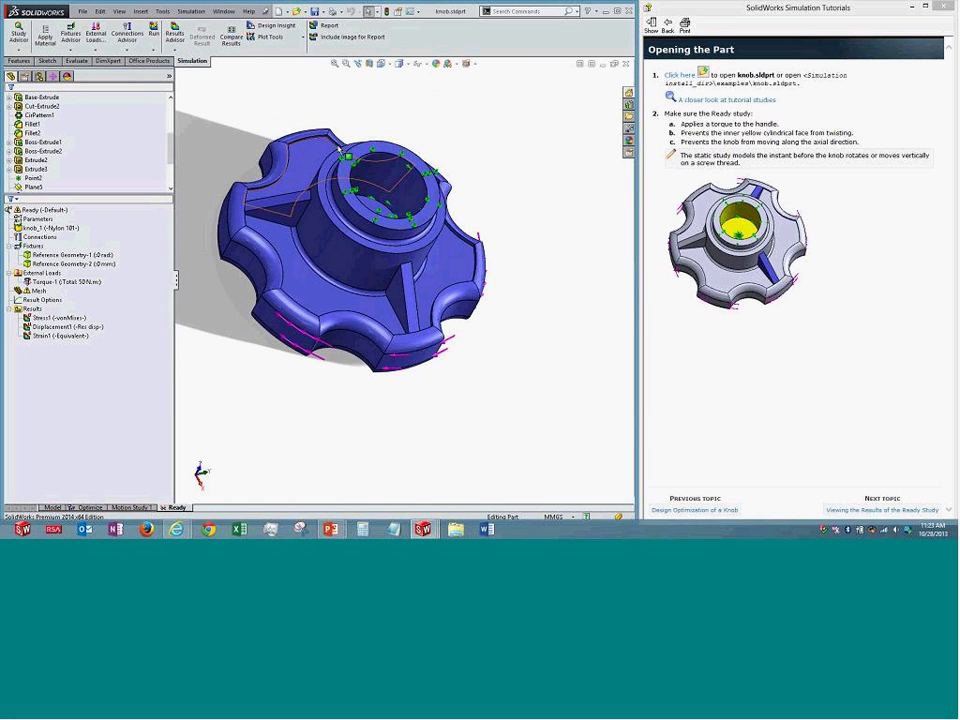
click(359, 236)
middle_drag(359, 236, 315, 163)
middle_drag(496, 295, 395, 390)
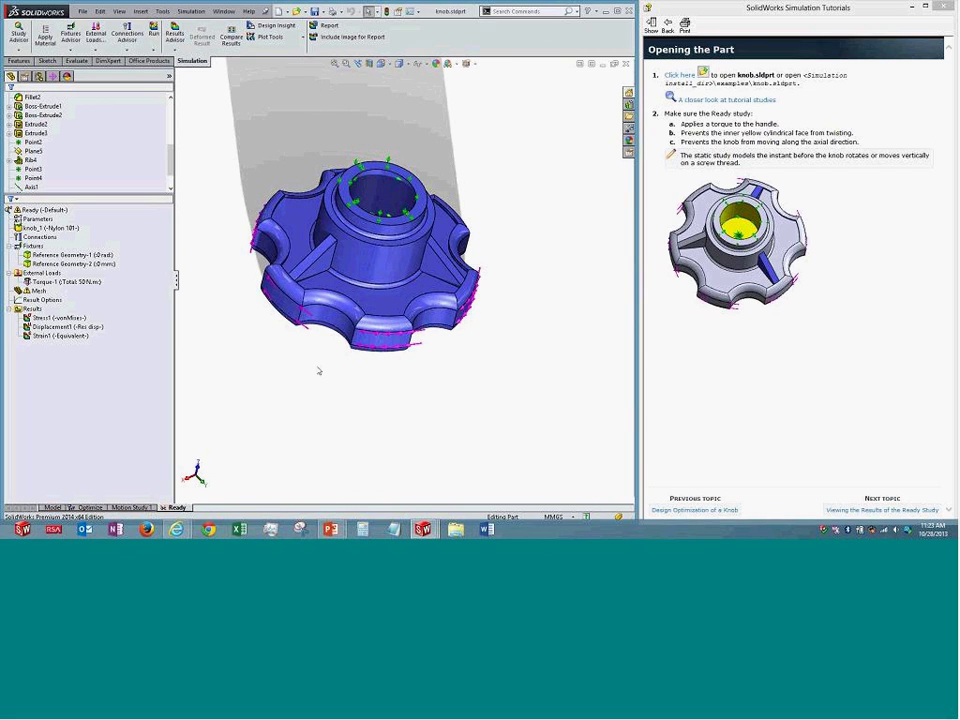
middle_drag(244, 379, 265, 228)
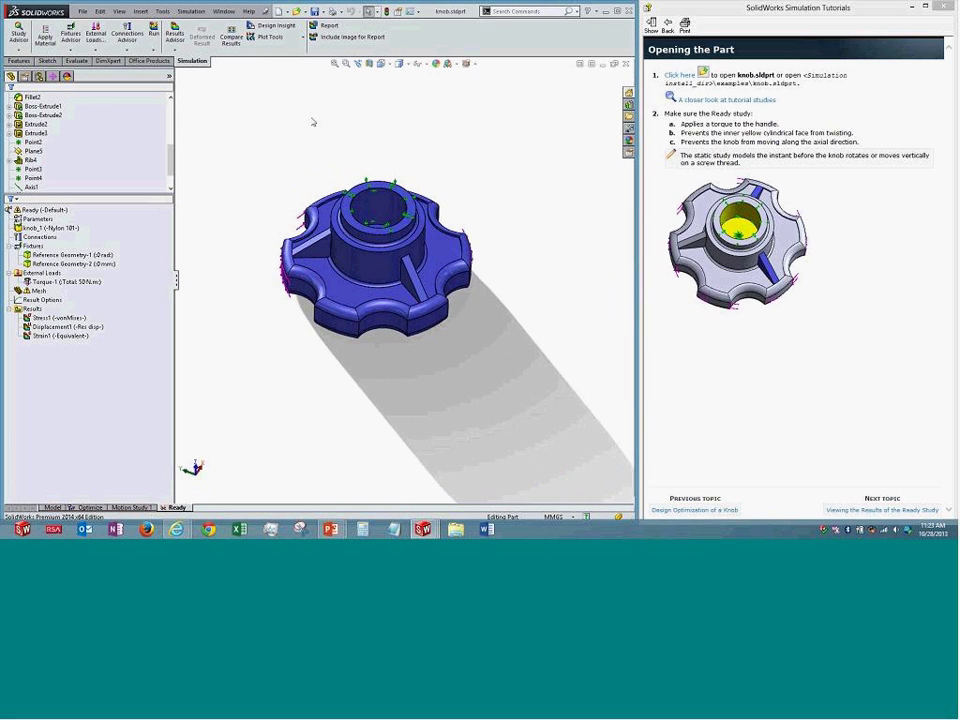
middle_drag(313, 148, 249, 205)
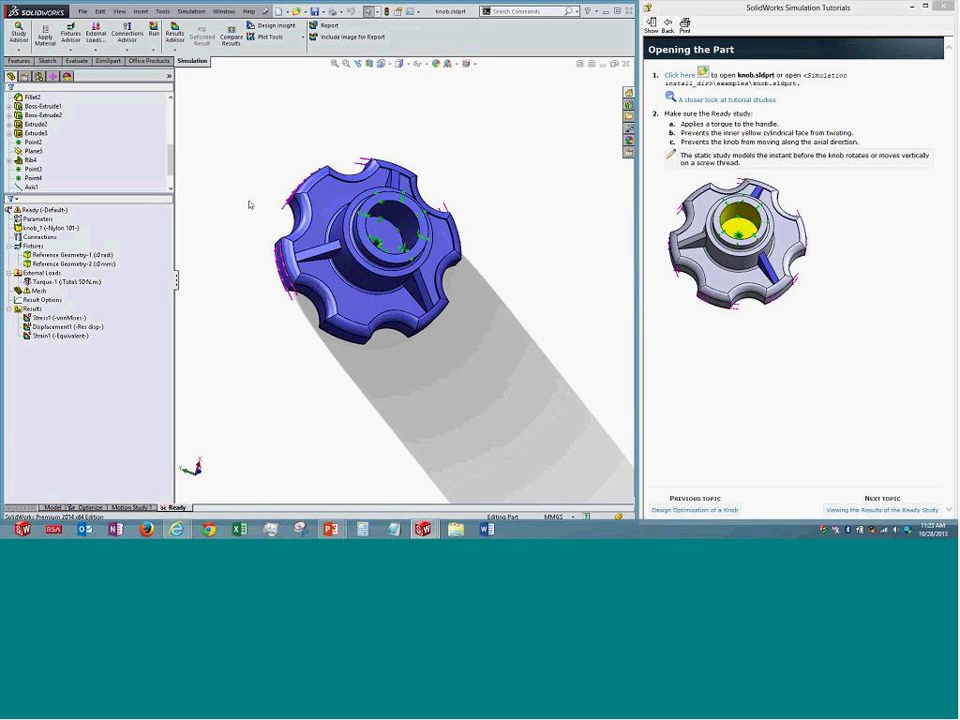
middle_drag(268, 300, 230, 236)
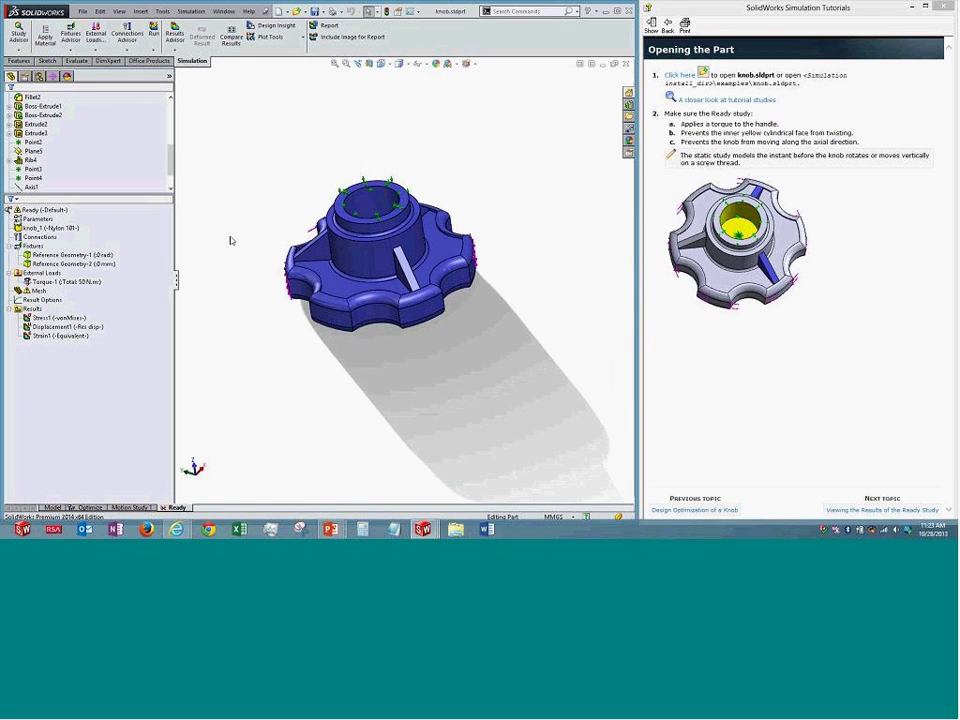
Create a new design study from Ready, delete Design Study 1, and return to Optimize
right_click(184, 510)
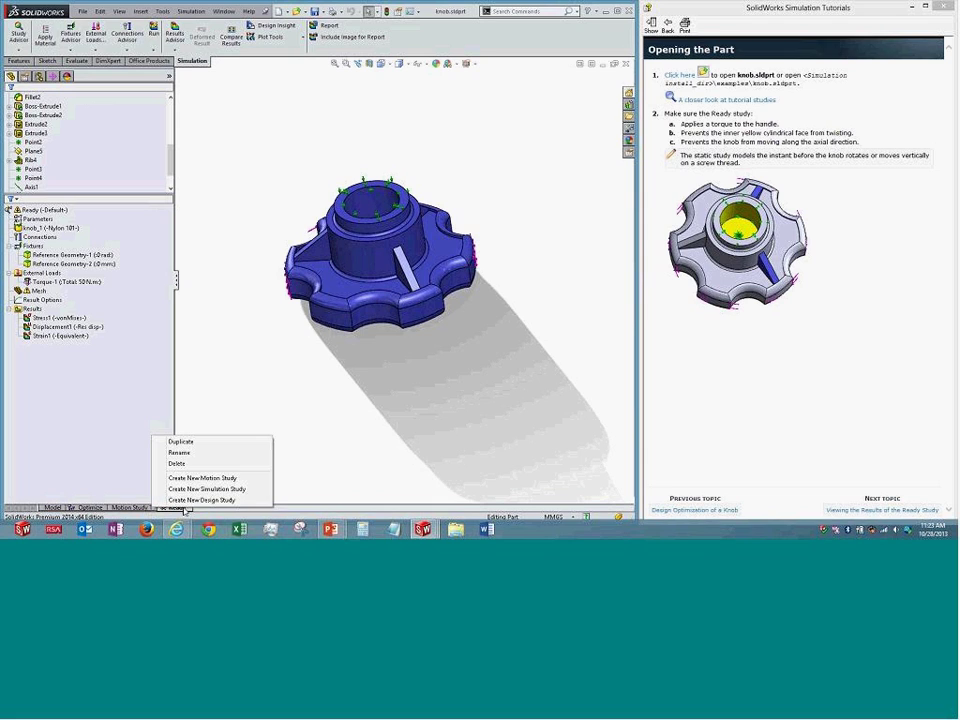
click(238, 500)
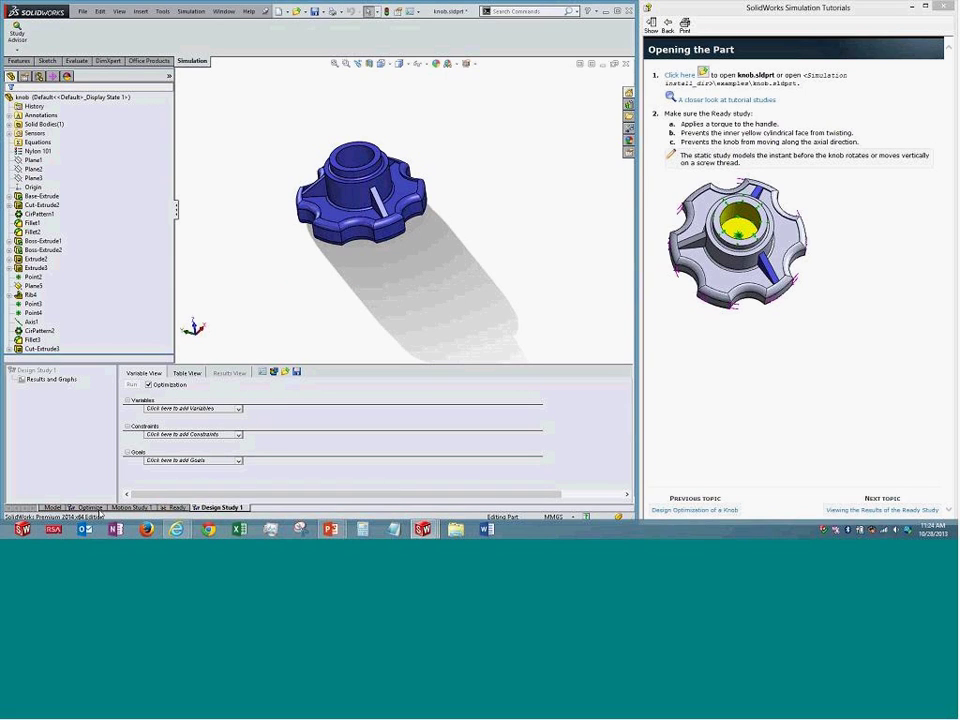
click(90, 507)
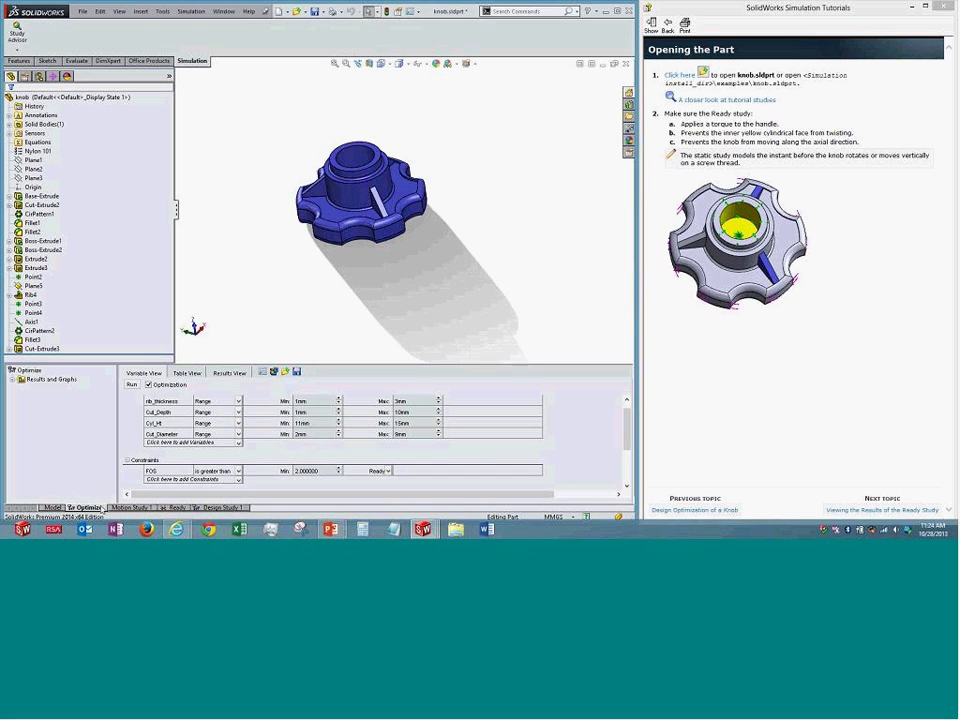
click(236, 509)
right_click(236, 509)
click(230, 455)
click(92, 508)
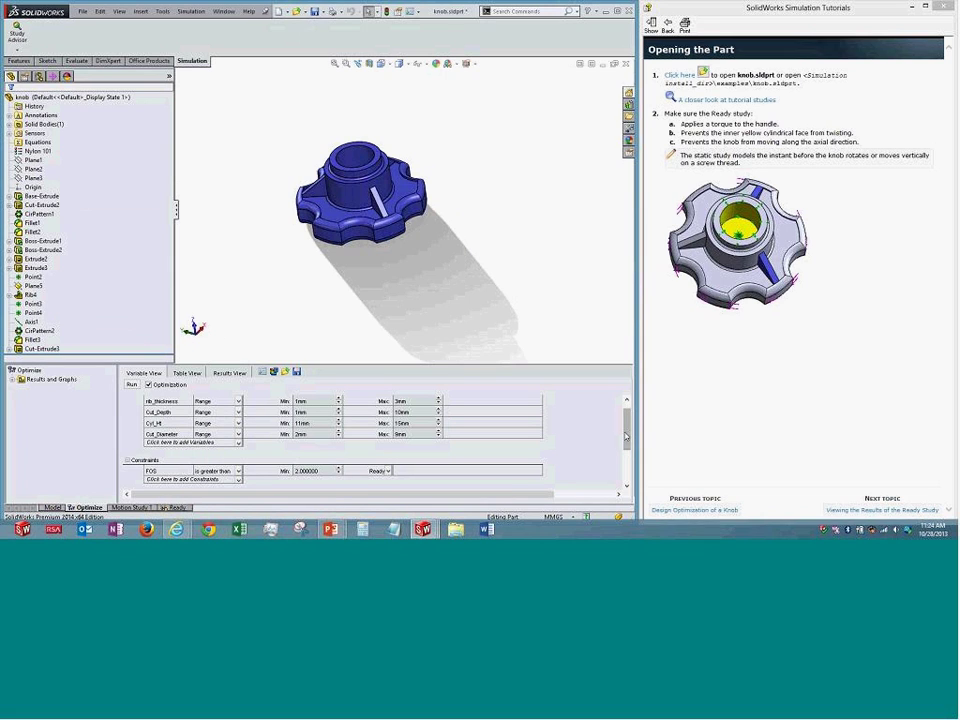
scroll(190, 422, up, 1)
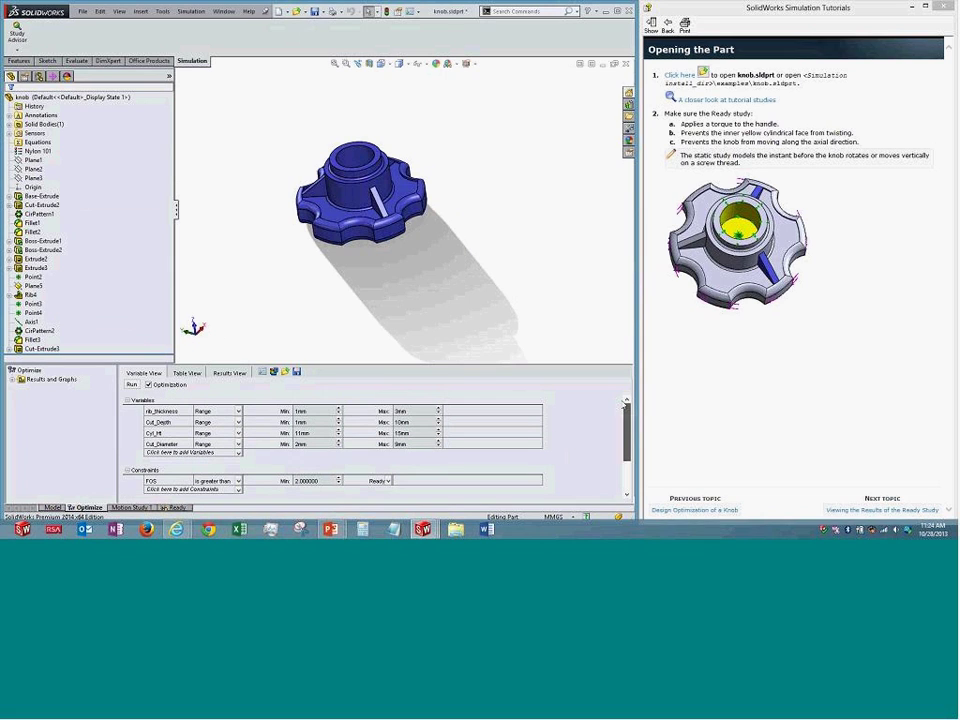
click(176, 454)
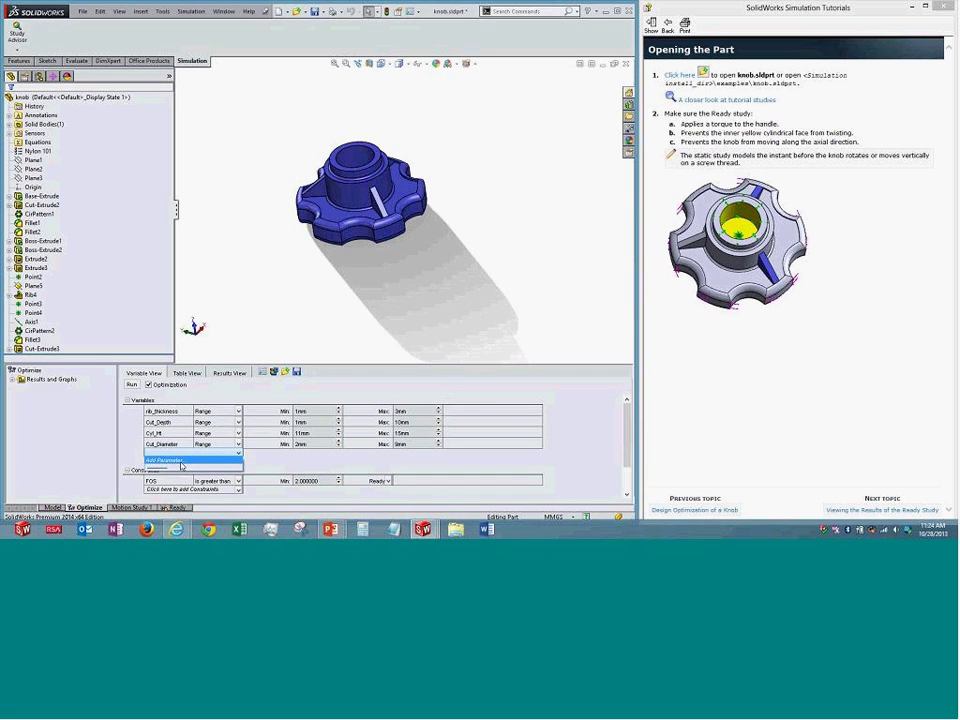
click(165, 460)
drag(150, 11, 647, 139)
middle_drag(266, 137, 462, 161)
scroll(280, 178, down, 4)
scroll(281, 172, up, 2)
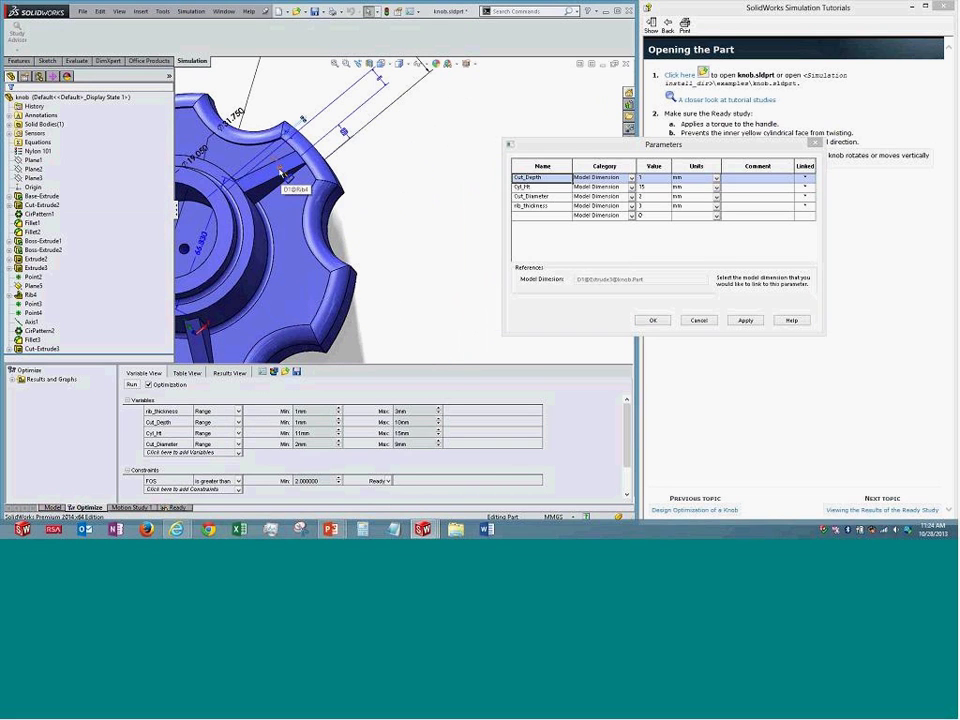
click(281, 172)
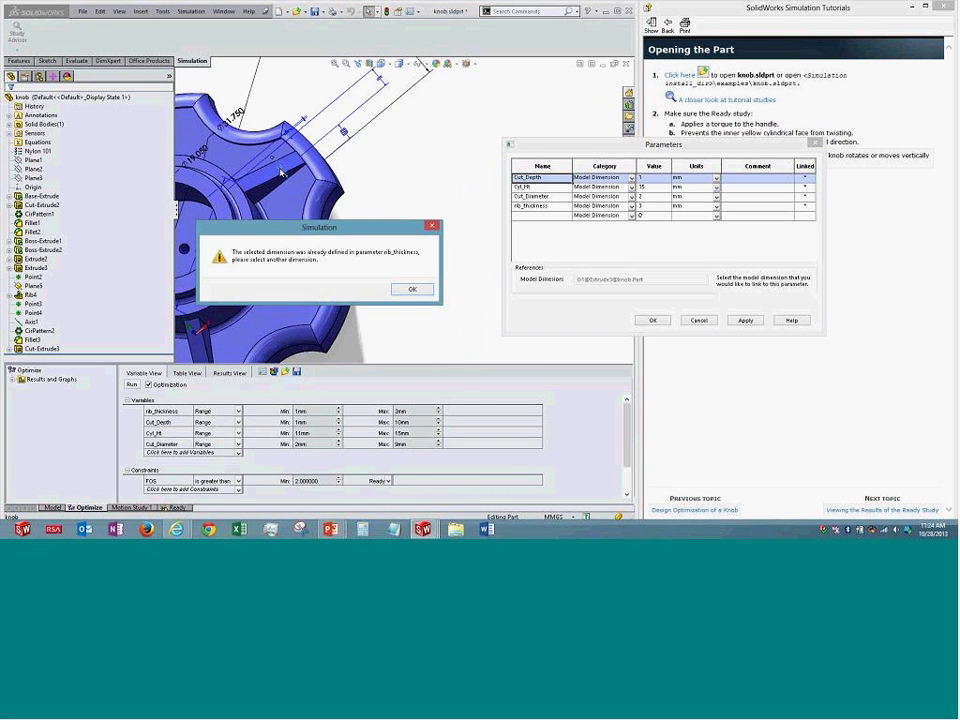
click(414, 288)
text(rib)
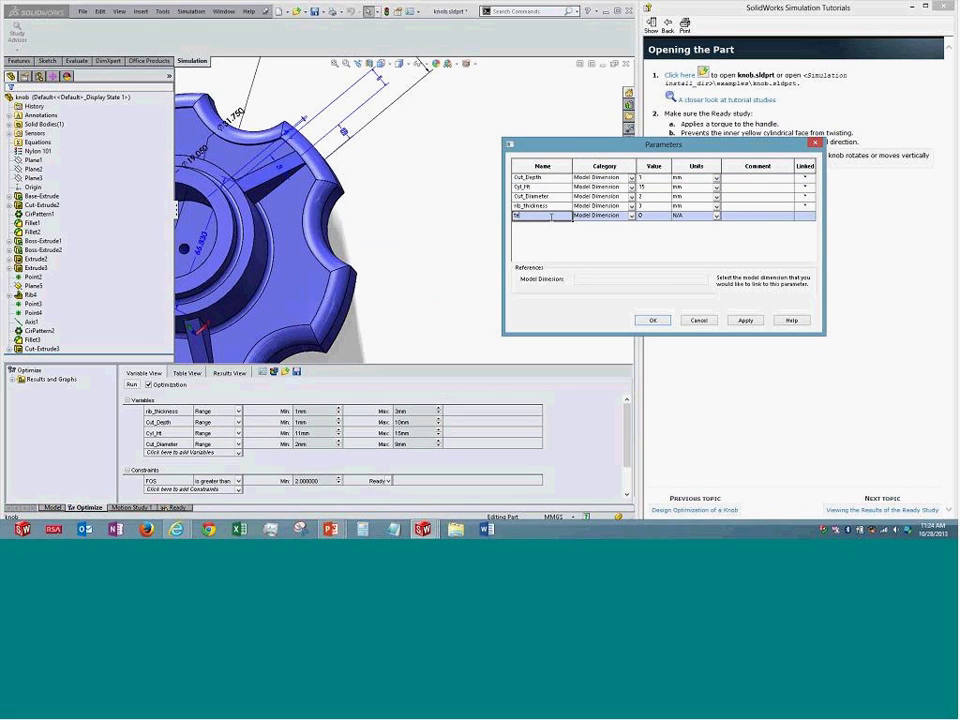
text(t)
click(613, 216)
click(614, 217)
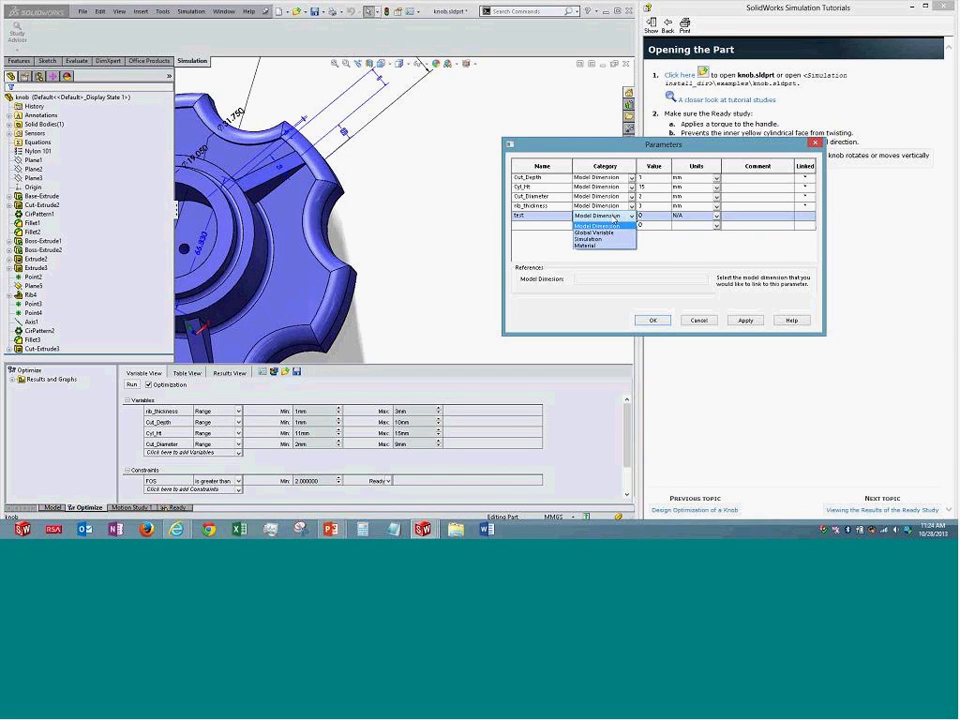
click(615, 219)
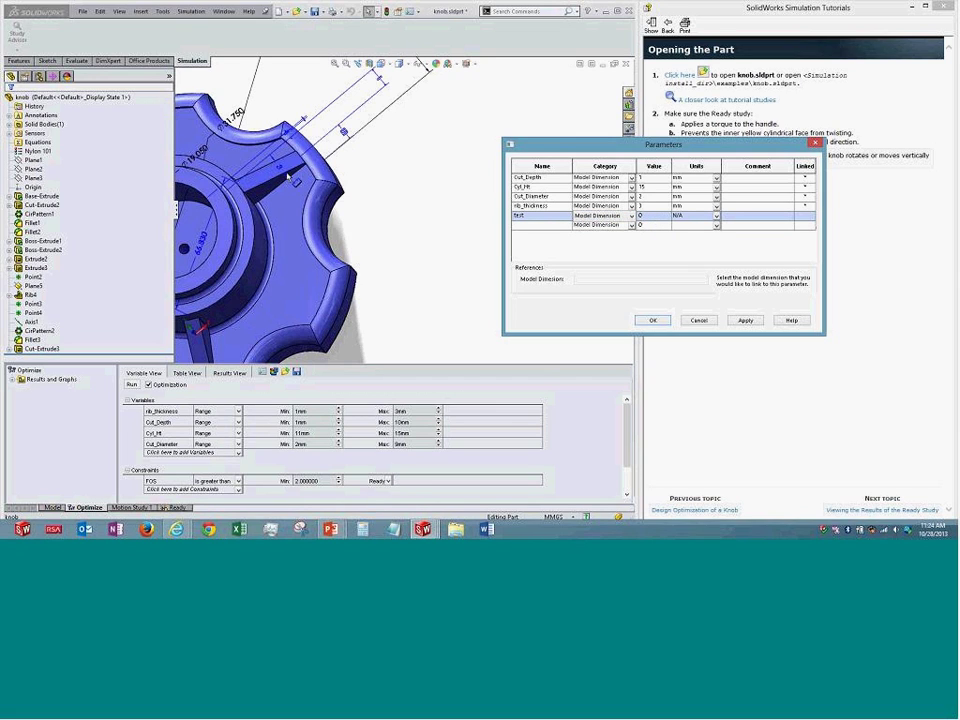
click(346, 134)
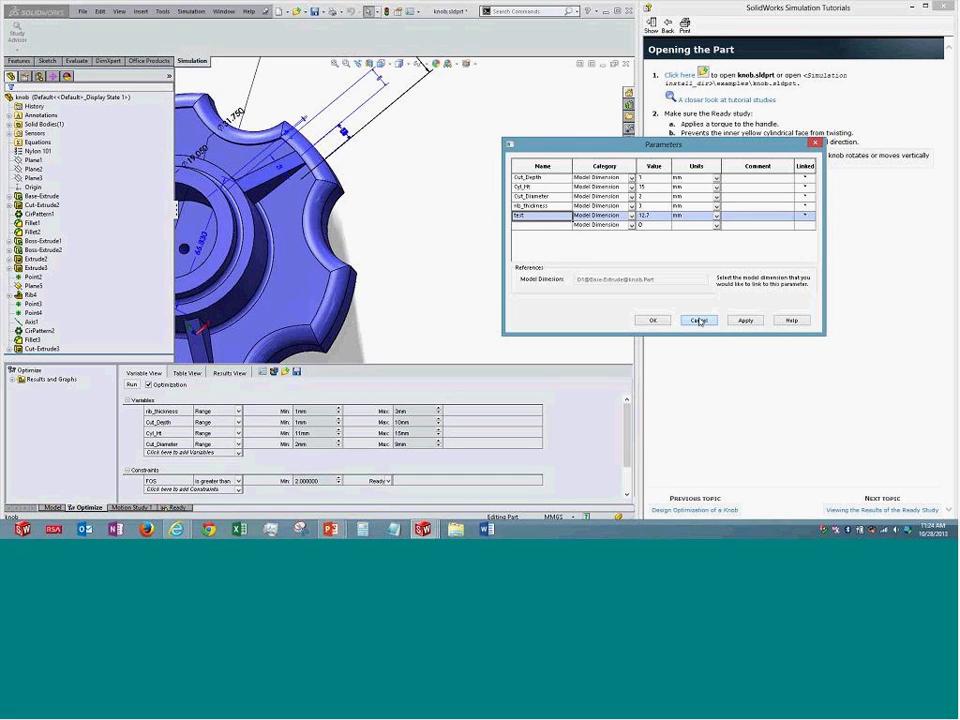
click(699, 321)
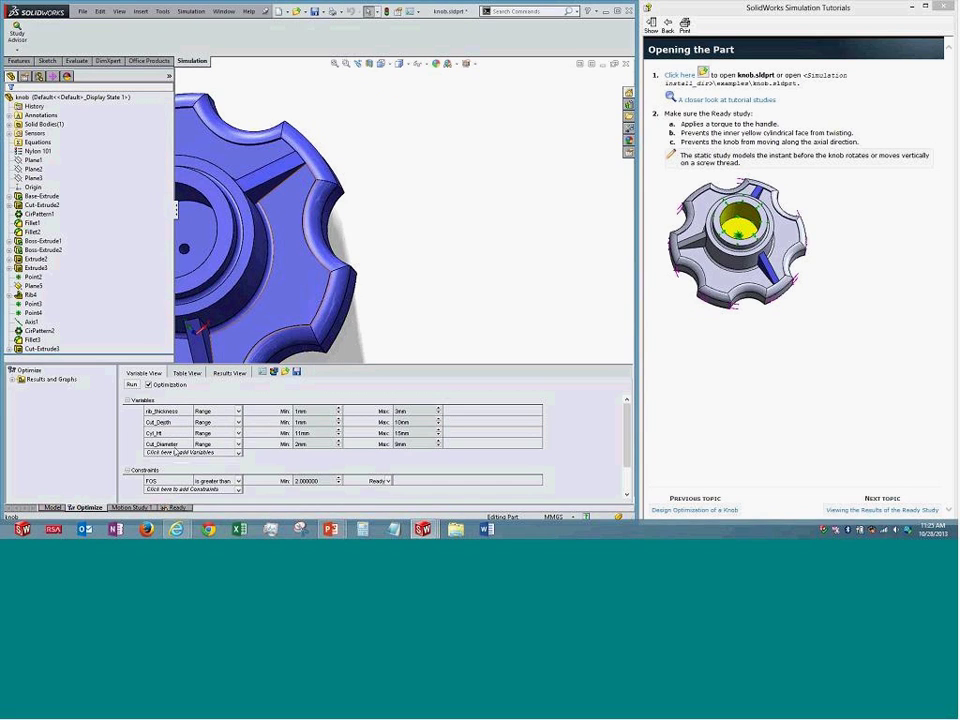
Keep rib_thickness as a Range variable, leaving its minimum and maximum unchanged
click(238, 412)
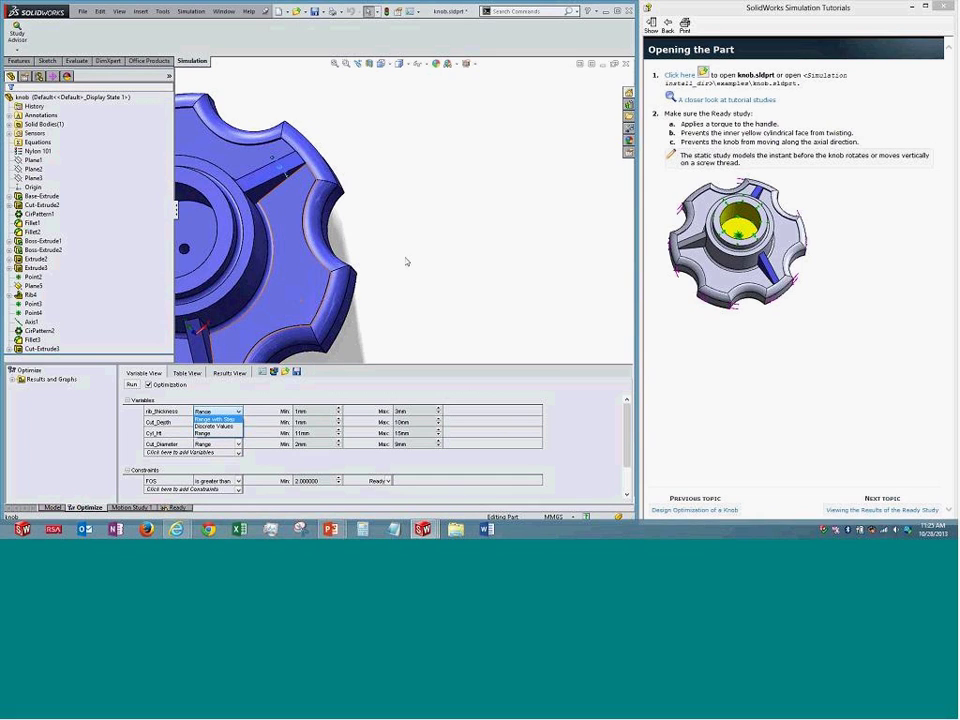
click(246, 420)
click(303, 411)
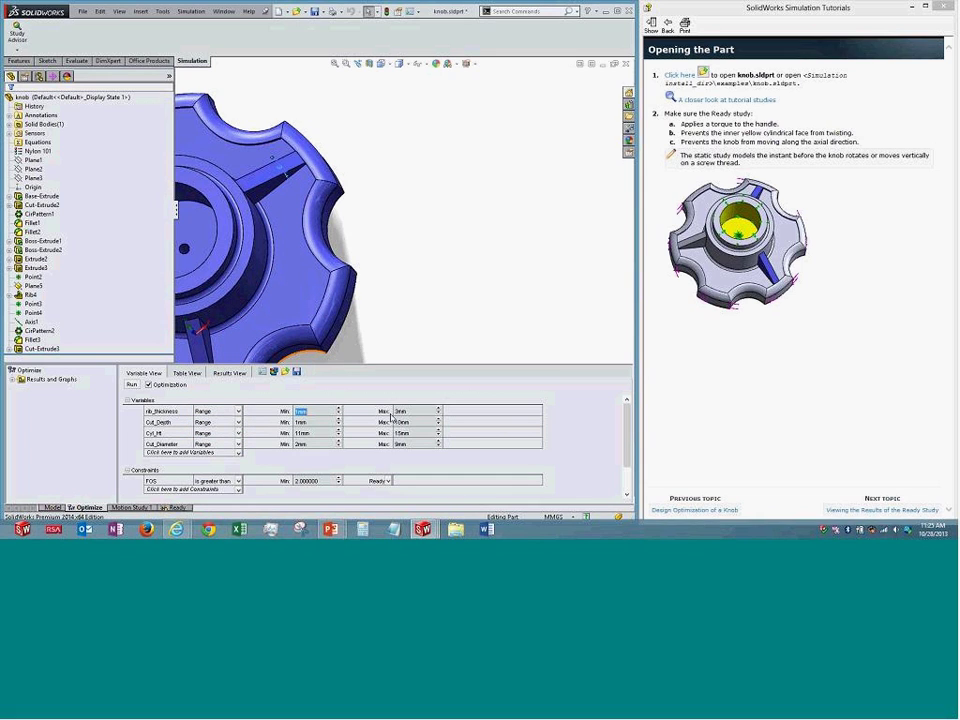
click(406, 413)
click(602, 454)
Fit the knob, expand Sensors to pick Mass1, and show the design study in Table View
scroll(610, 445, down, 3)
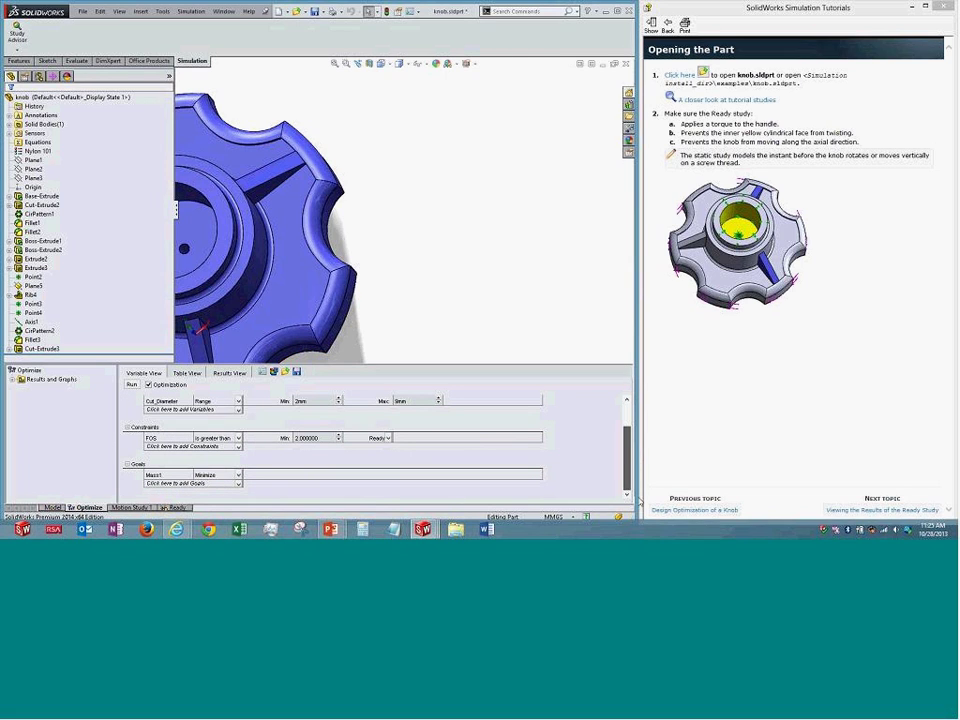
click(335, 64)
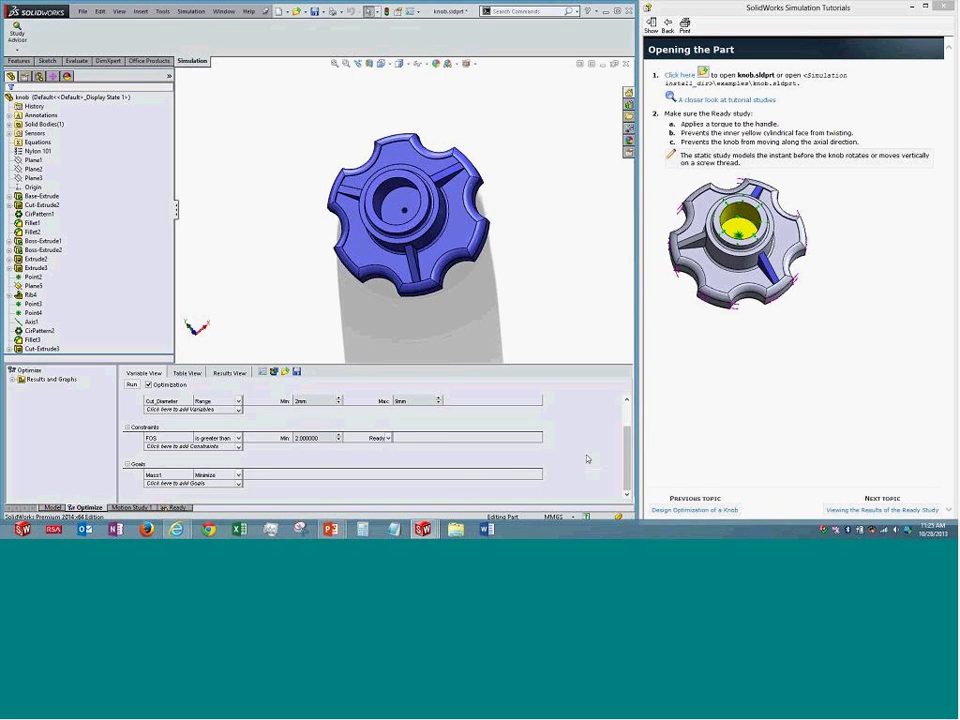
scroll(330, 440, up, 2)
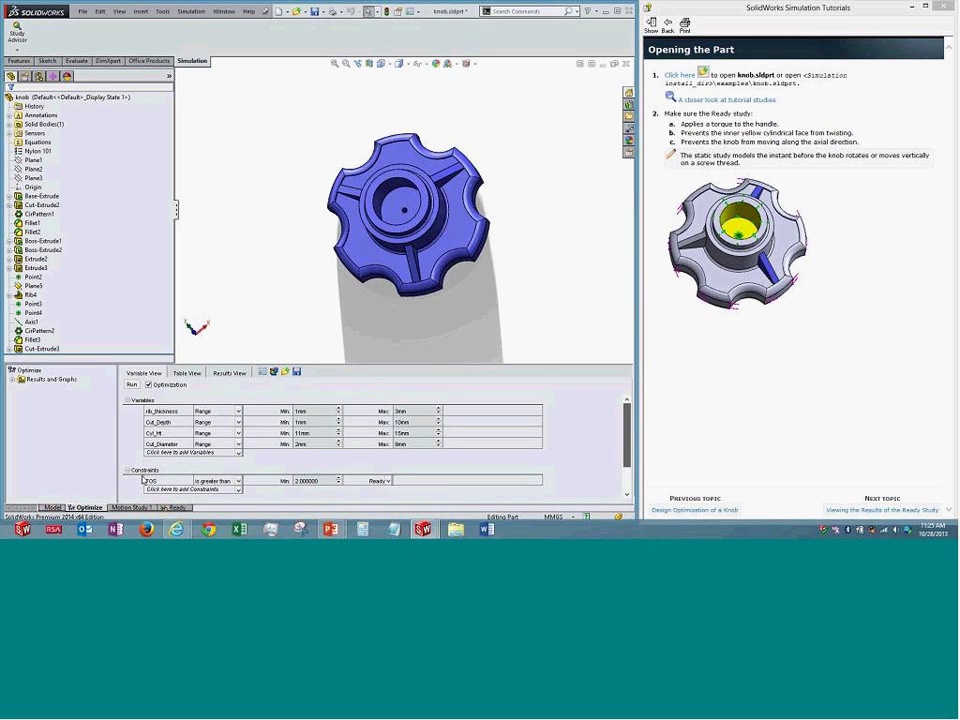
click(39, 134)
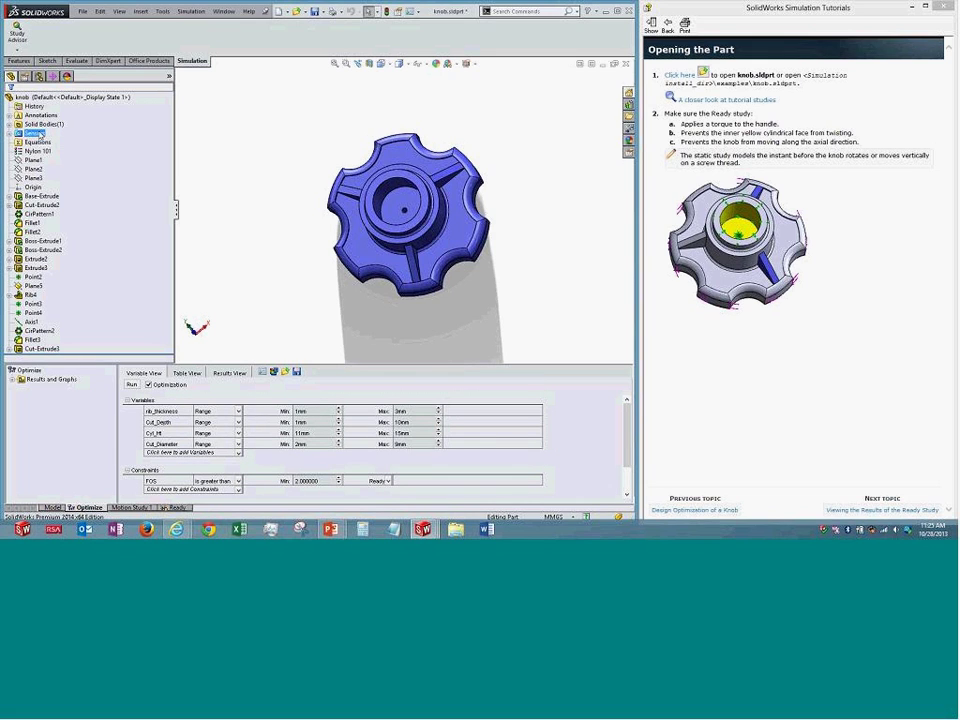
double_click(39, 134)
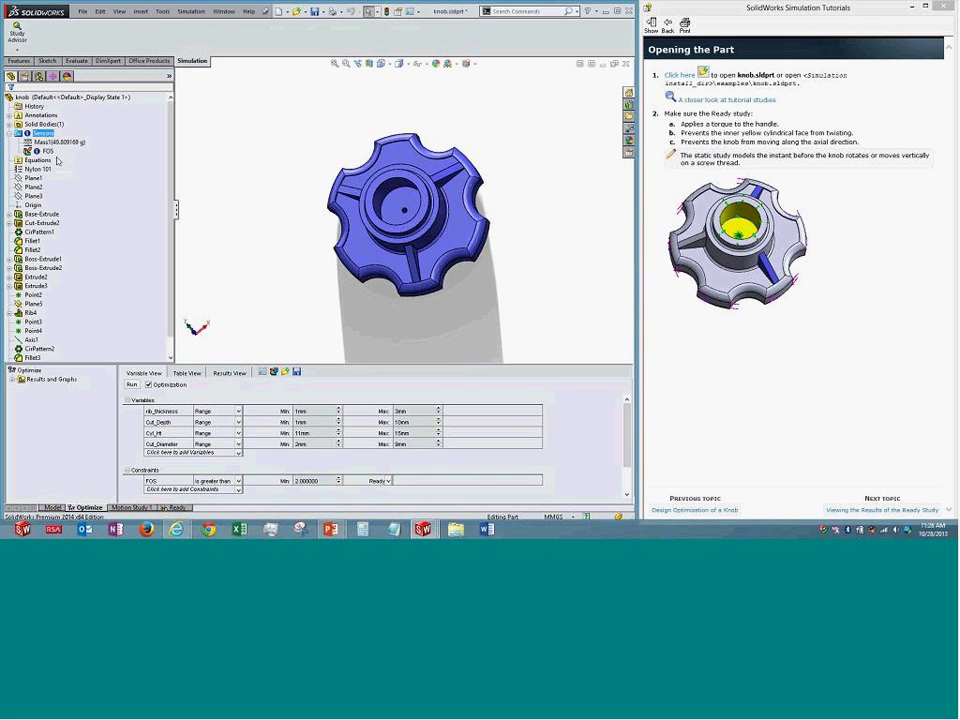
click(58, 143)
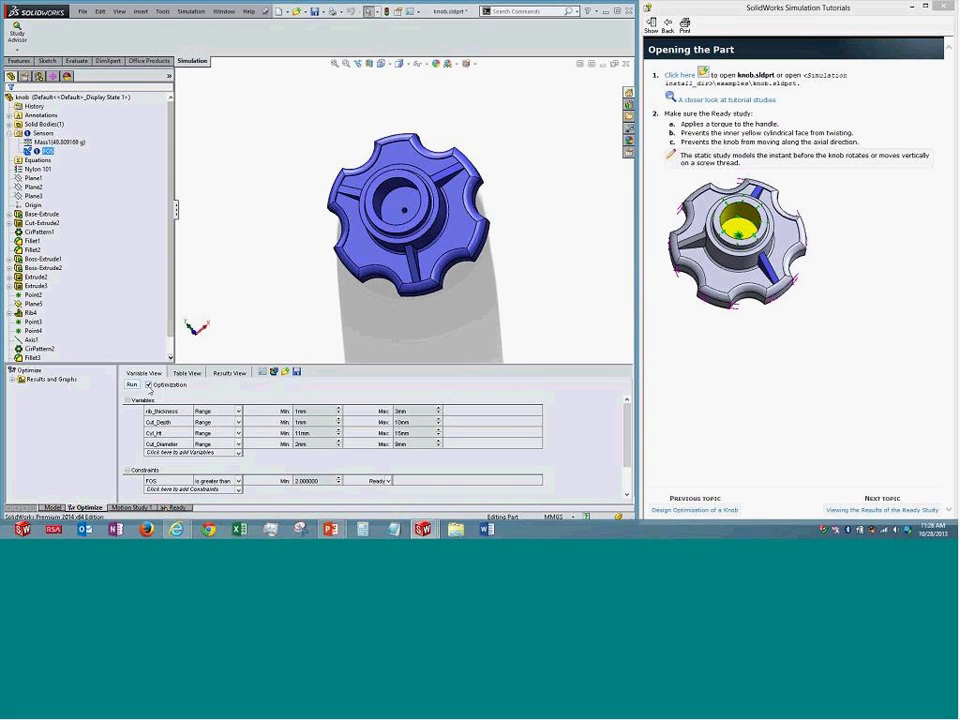
click(187, 373)
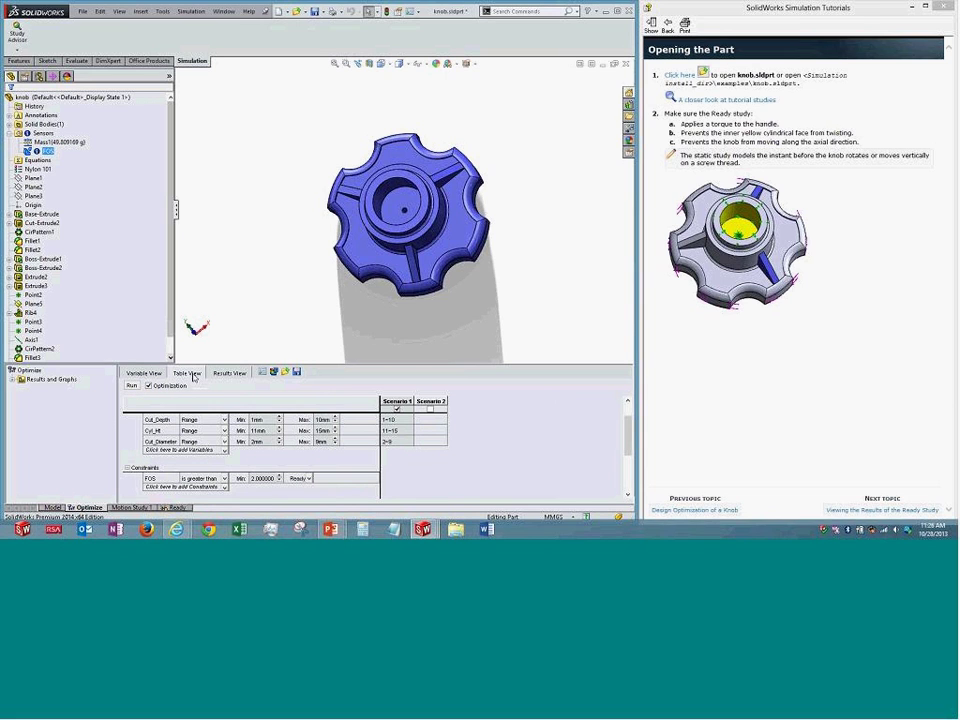
In Results View, switch between the knob's Initial and Optimal designs to compare them
click(230, 374)
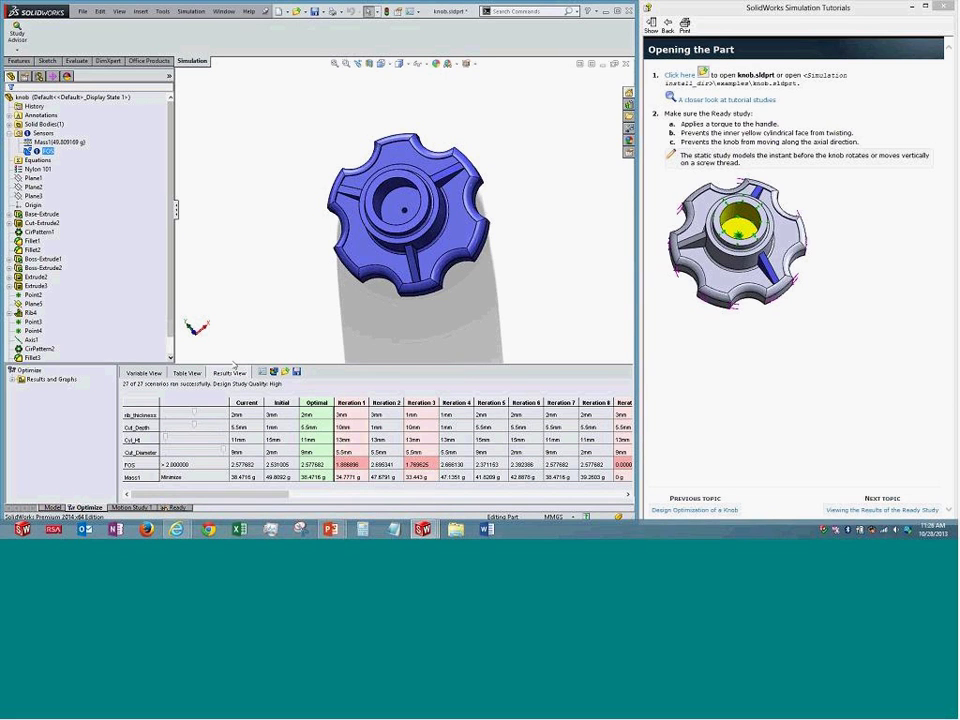
mouse_move(230, 494)
mouse_down()
mouse_move(431, 519)
mouse_move(246, 481)
mouse_up()
click(281, 402)
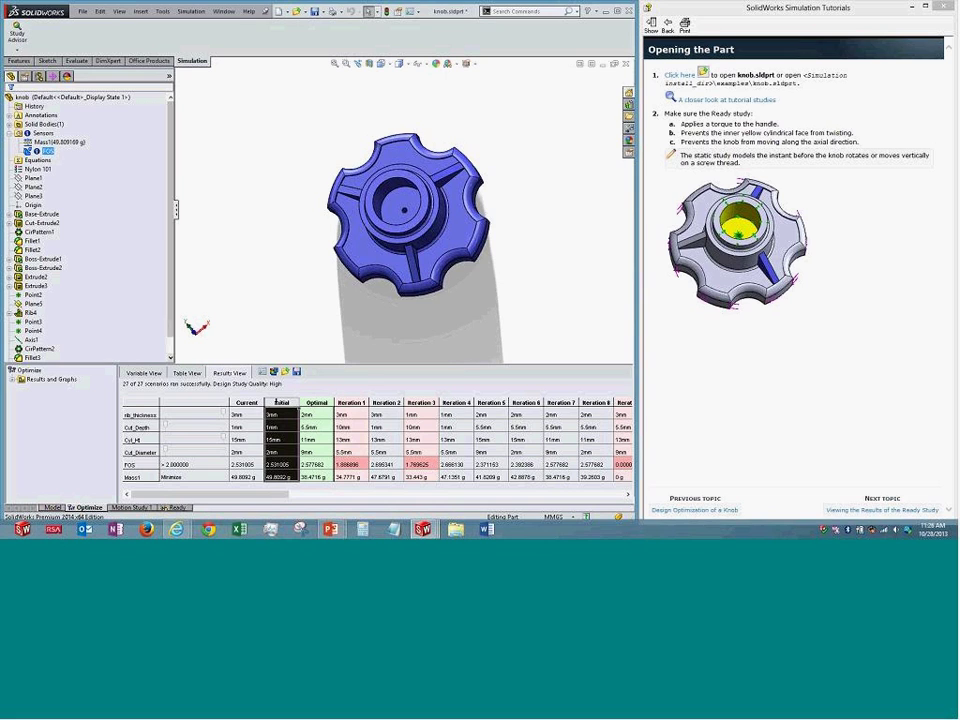
middle_drag(325, 200, 438, 137)
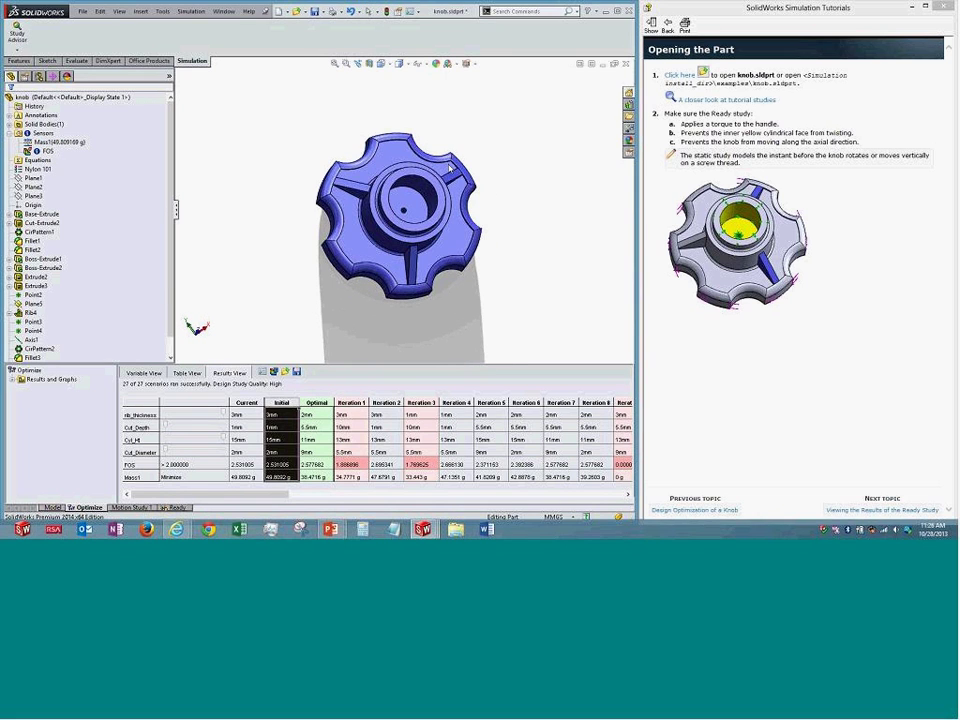
click(315, 402)
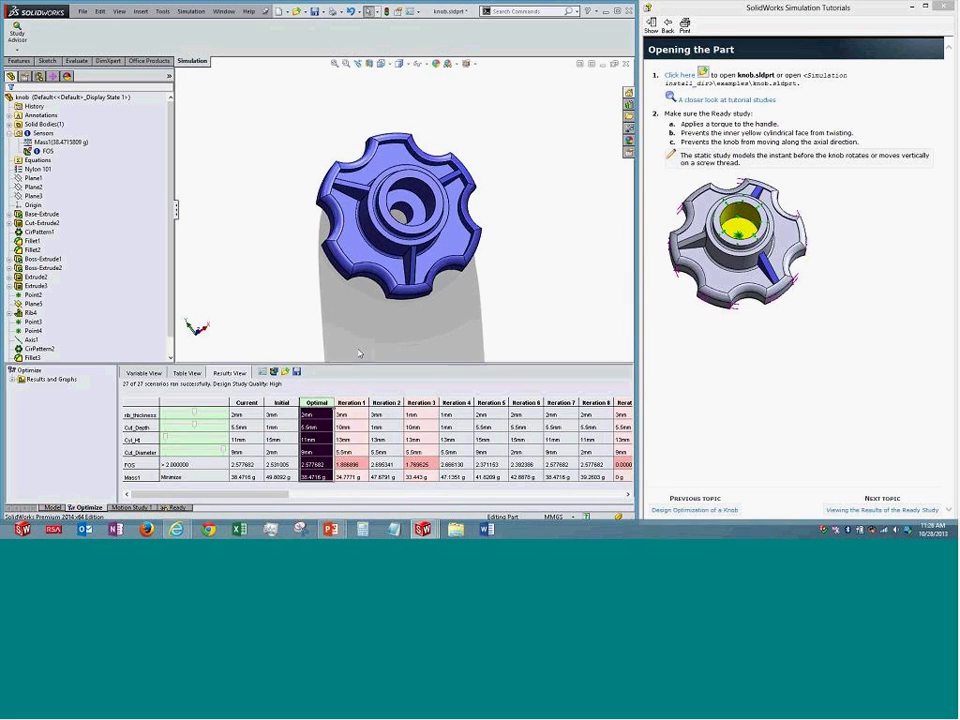
middle_drag(383, 218, 425, 247)
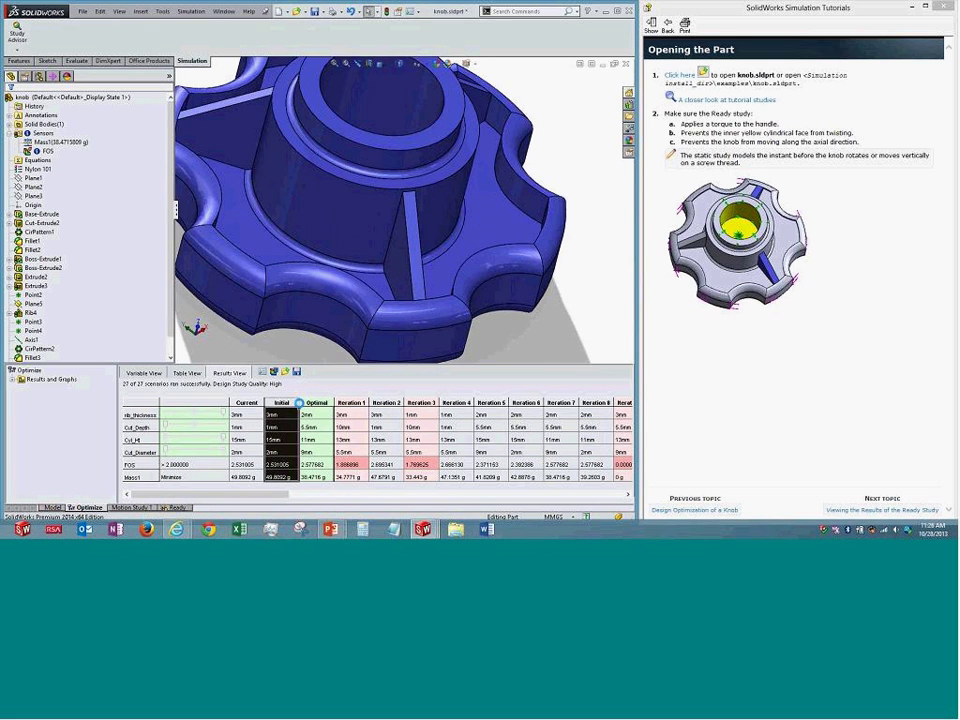
click(316, 402)
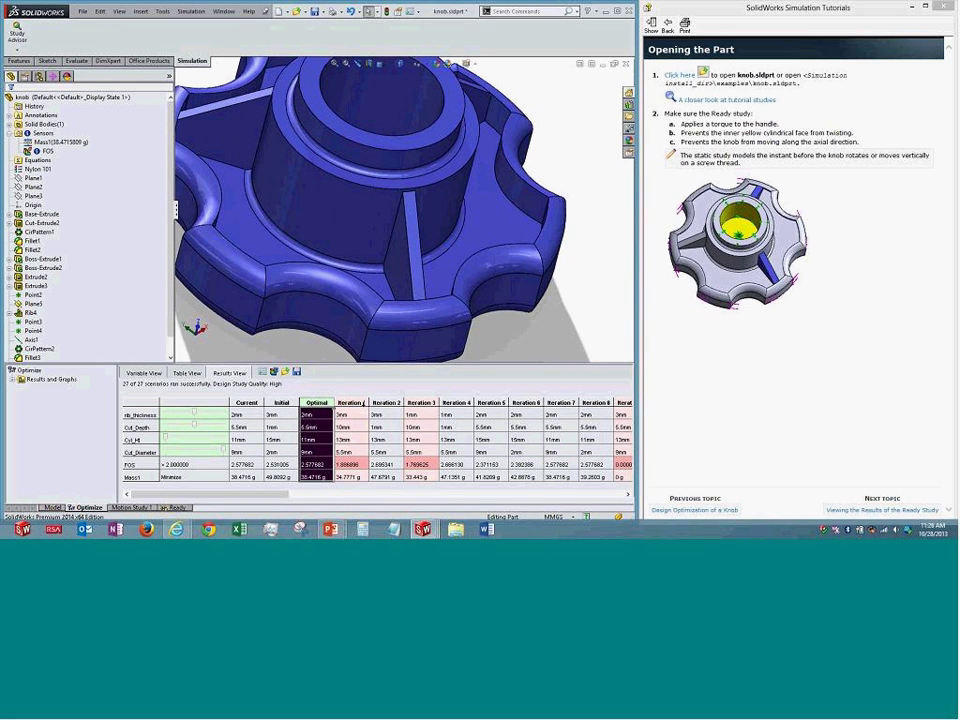
click(281, 402)
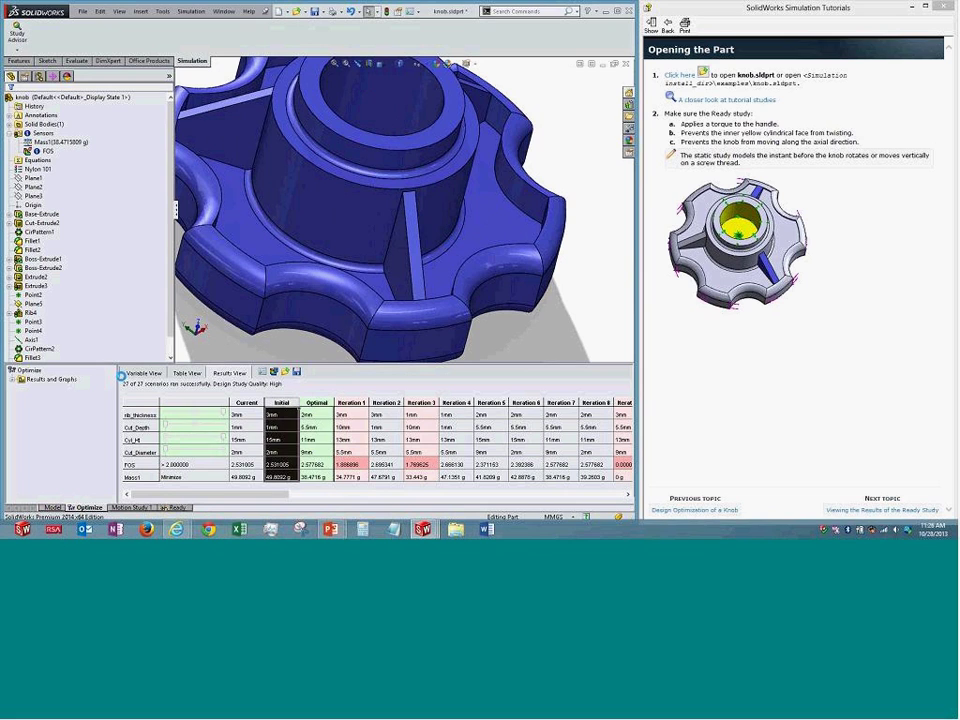
Return to Variable View, fit the knob in view, and close knob.sldprt
click(143, 373)
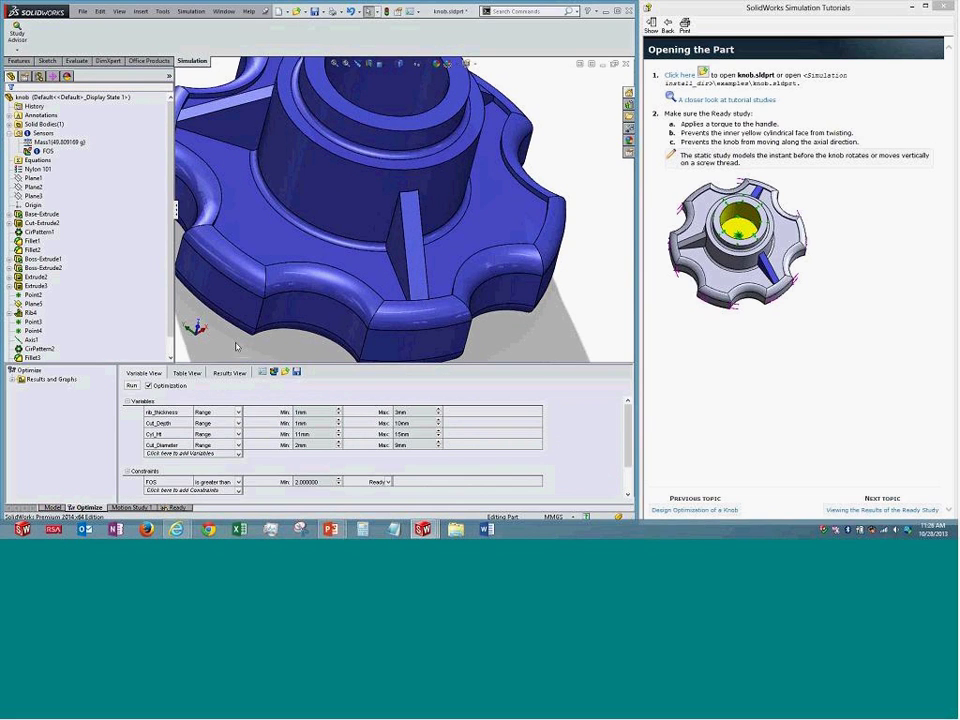
key(f)
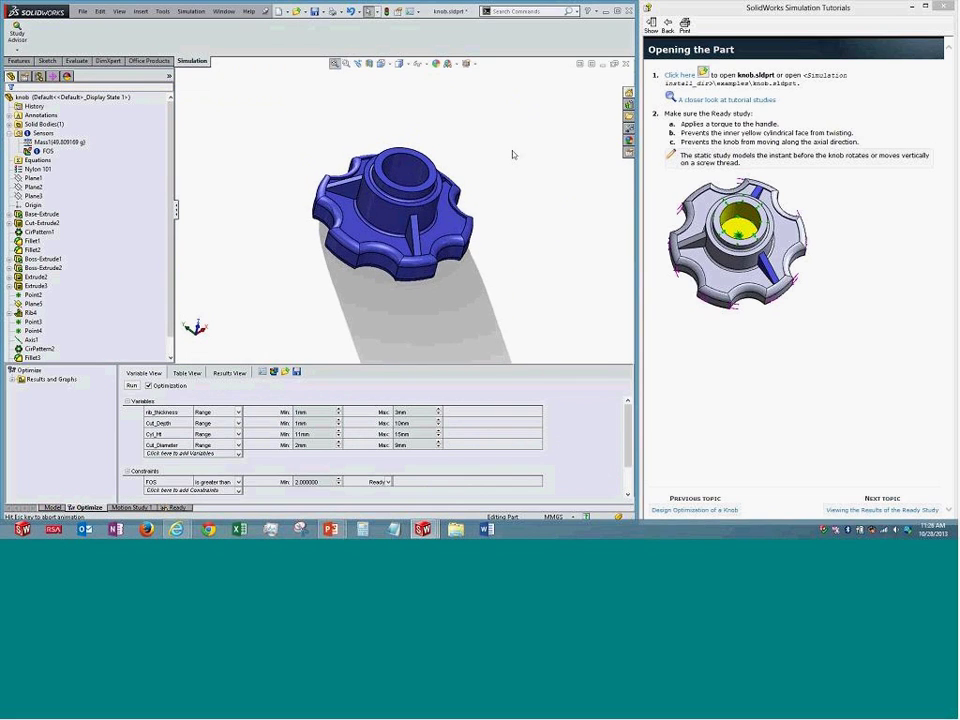
key(ctrl+w)
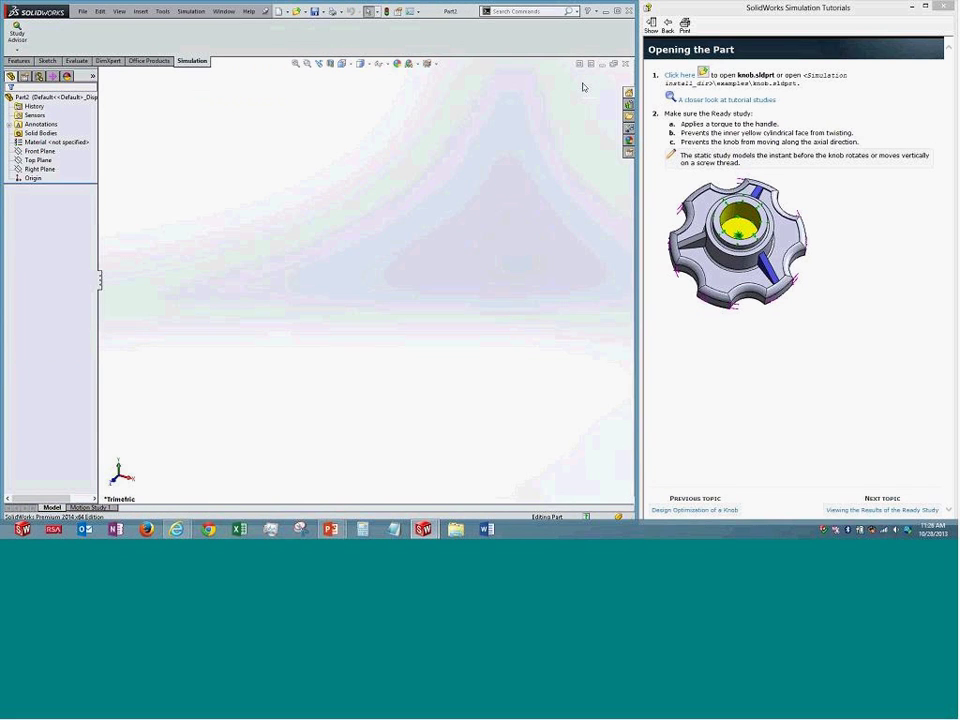
Bring up the PowerPoint slide show and advance to slide 17, Dynamic – Quick
mouse_move(343, 533)
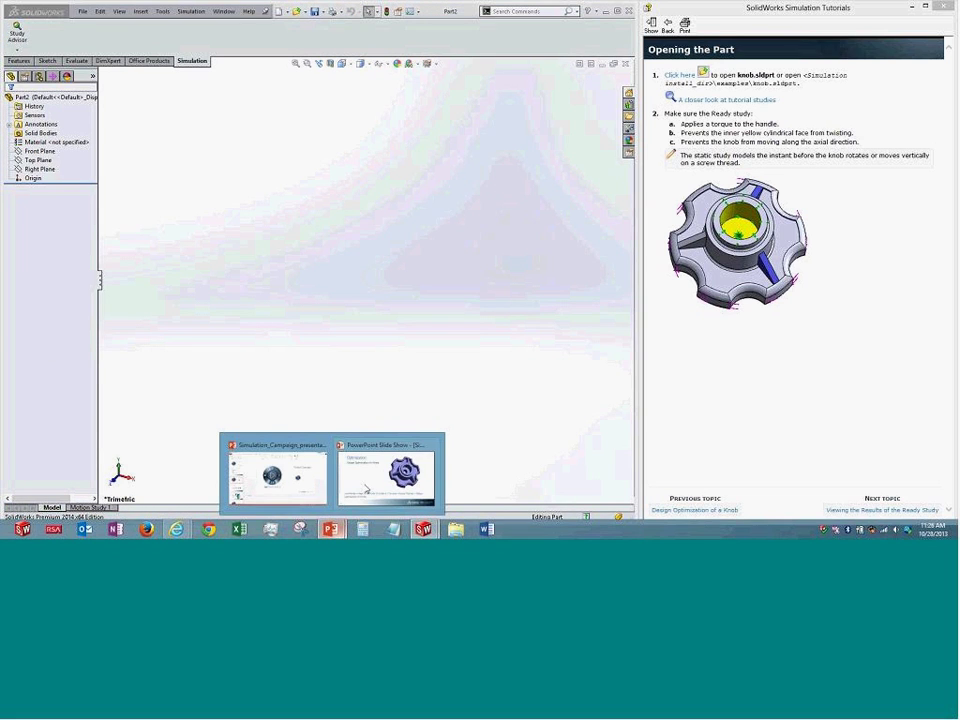
click(367, 491)
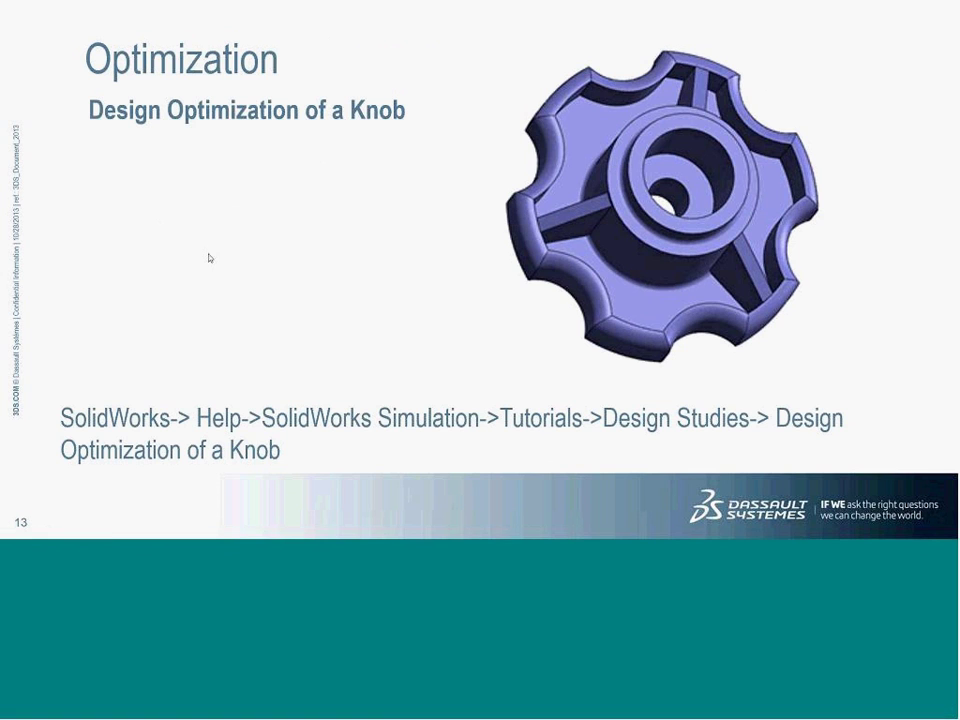
key(Right)
key(Right)
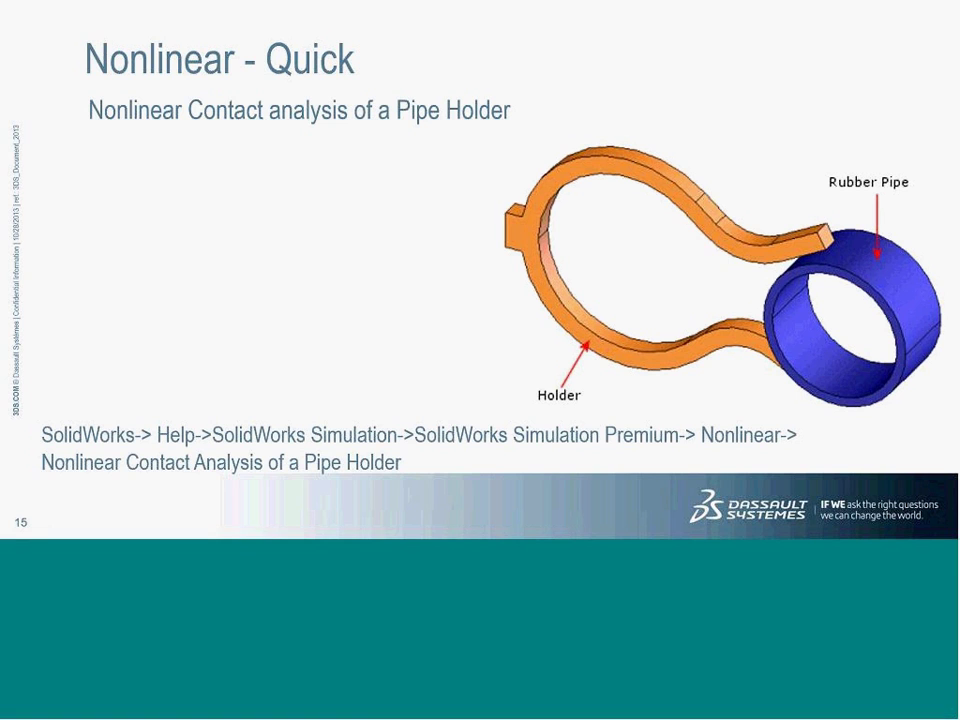
key(Right)
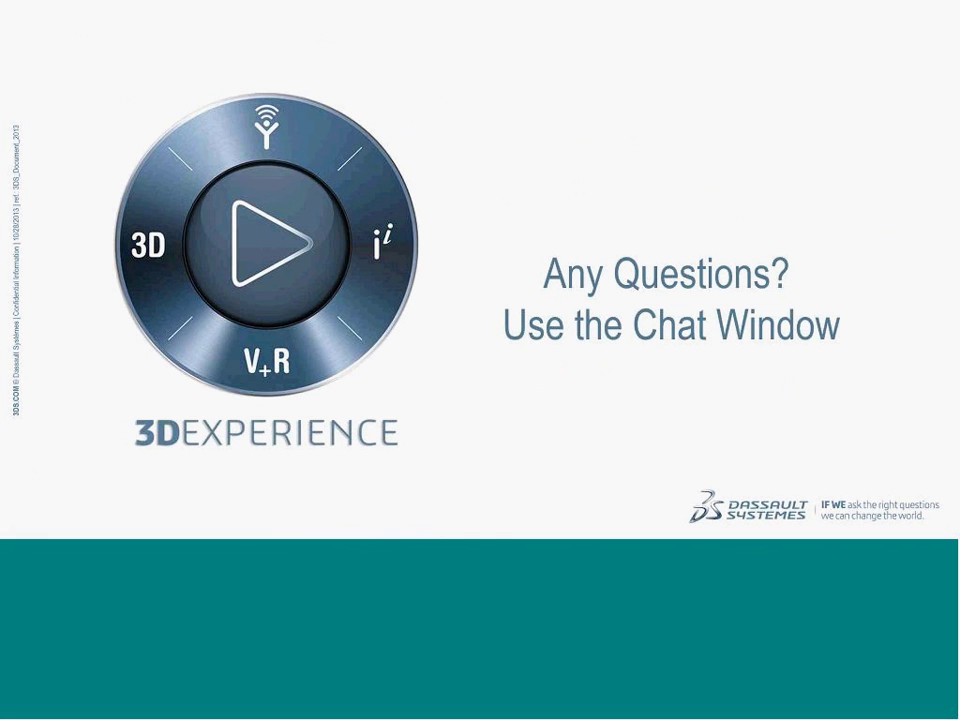
key(Right)
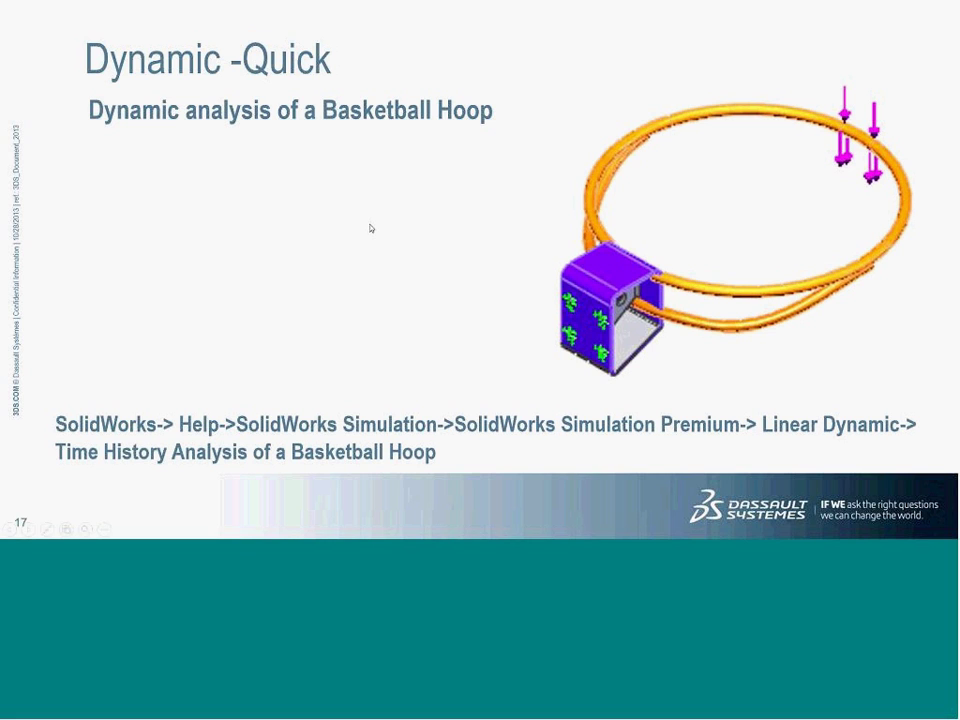
key(alt+Tab)
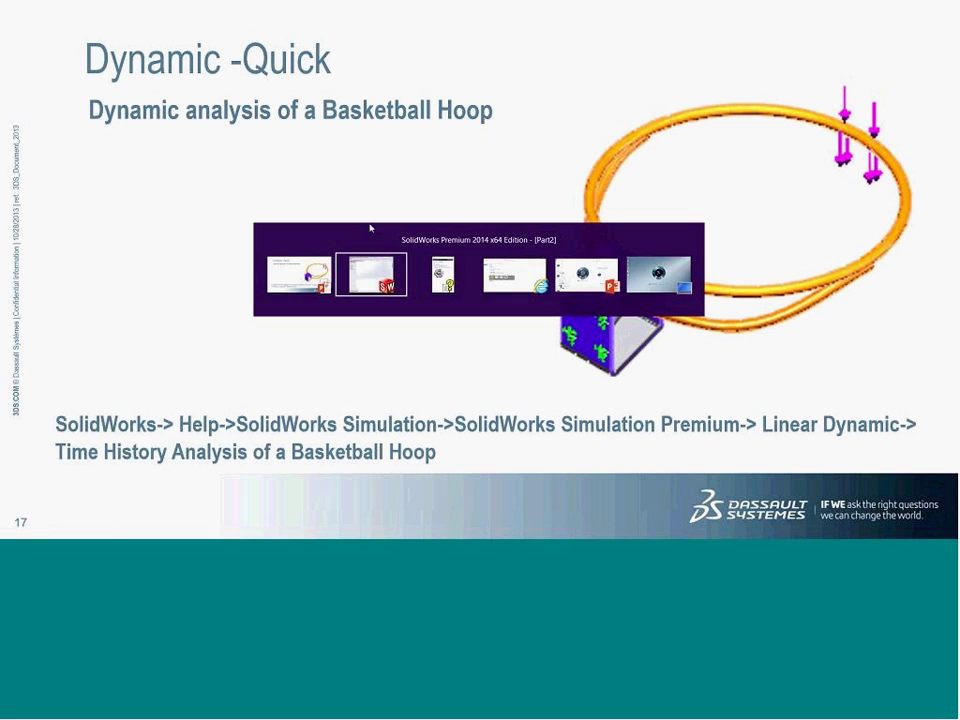
From Help, open the Simulation Premium Pipe Holder nonlinear contact tutorial and go to its next topic
click(248, 11)
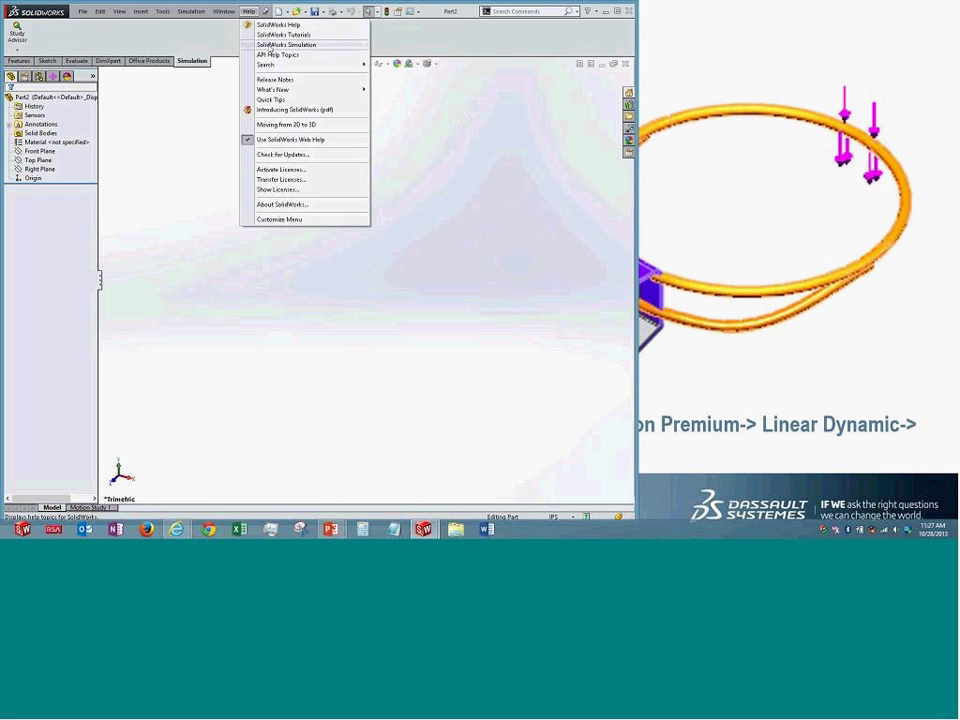
mouse_move(300, 44)
click(400, 55)
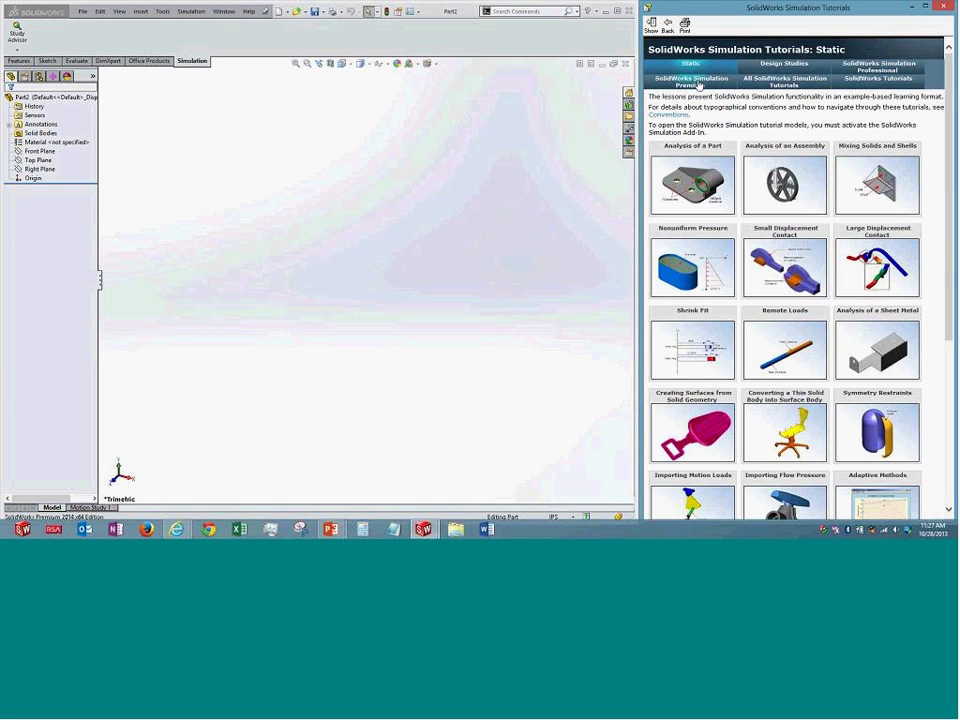
click(698, 84)
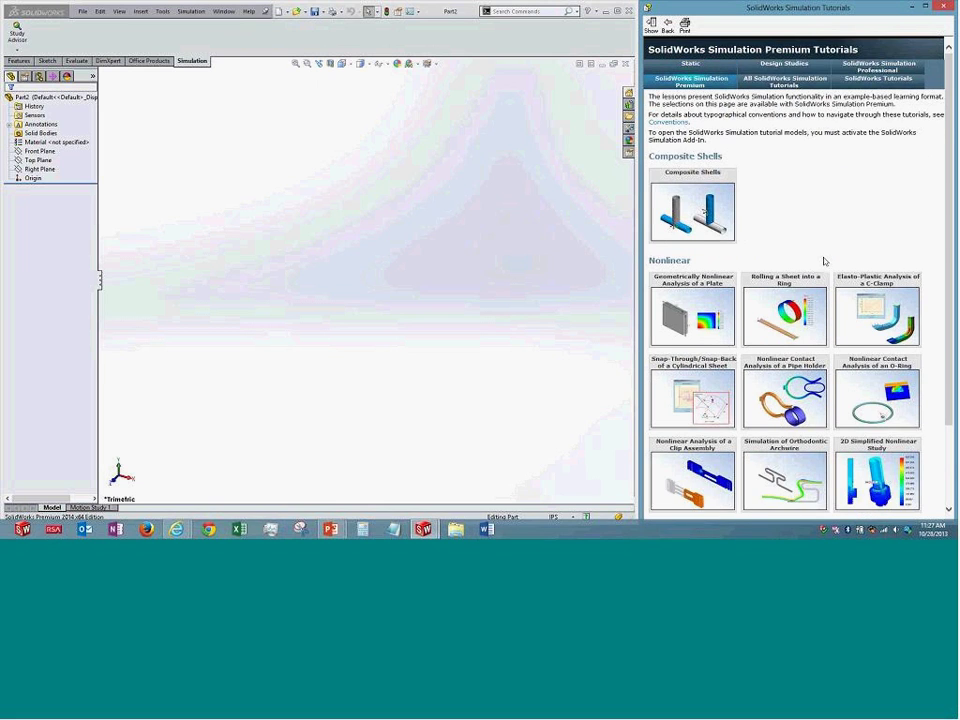
scroll(825, 262, down, 1)
scroll(825, 262, down, 1)
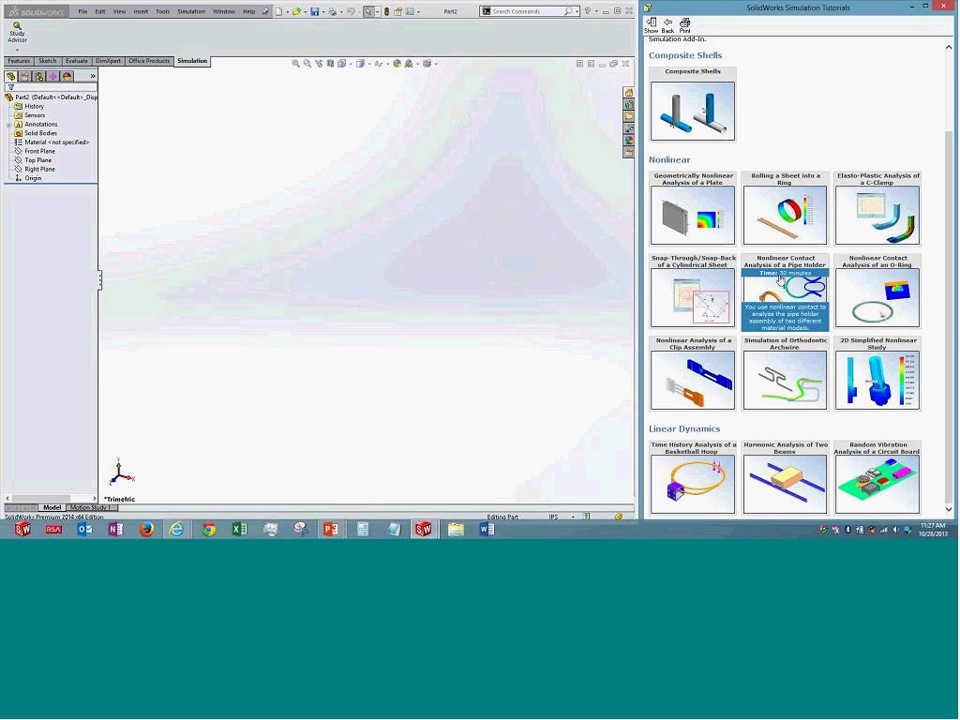
click(784, 280)
click(876, 506)
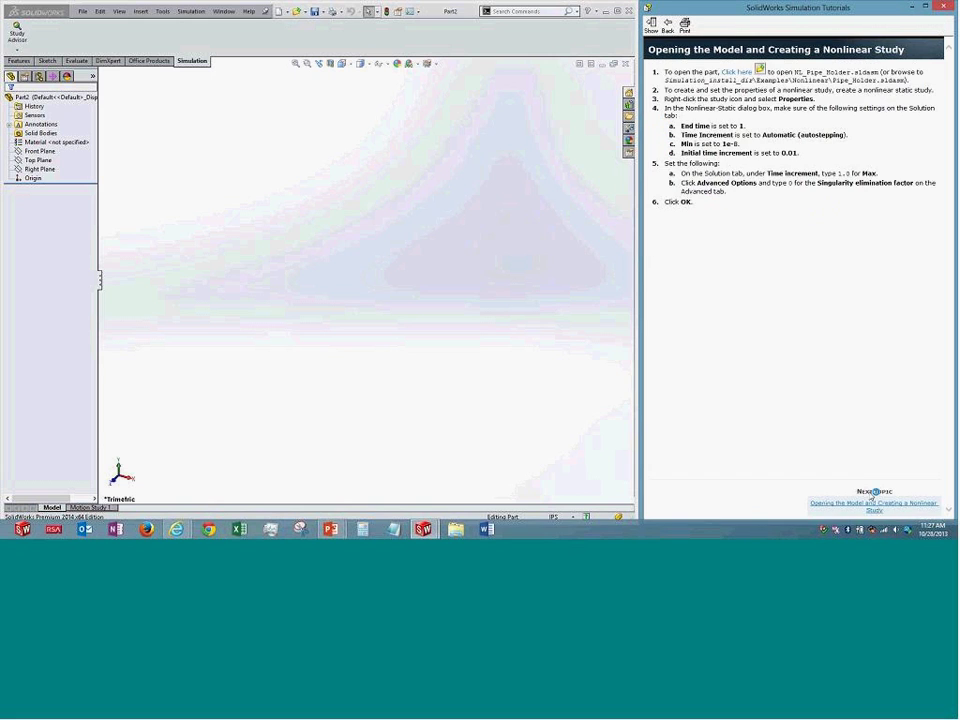
Open NL_Pipe_Holder from the tutorial link, show its Ready study, and widen the tree panel
click(741, 75)
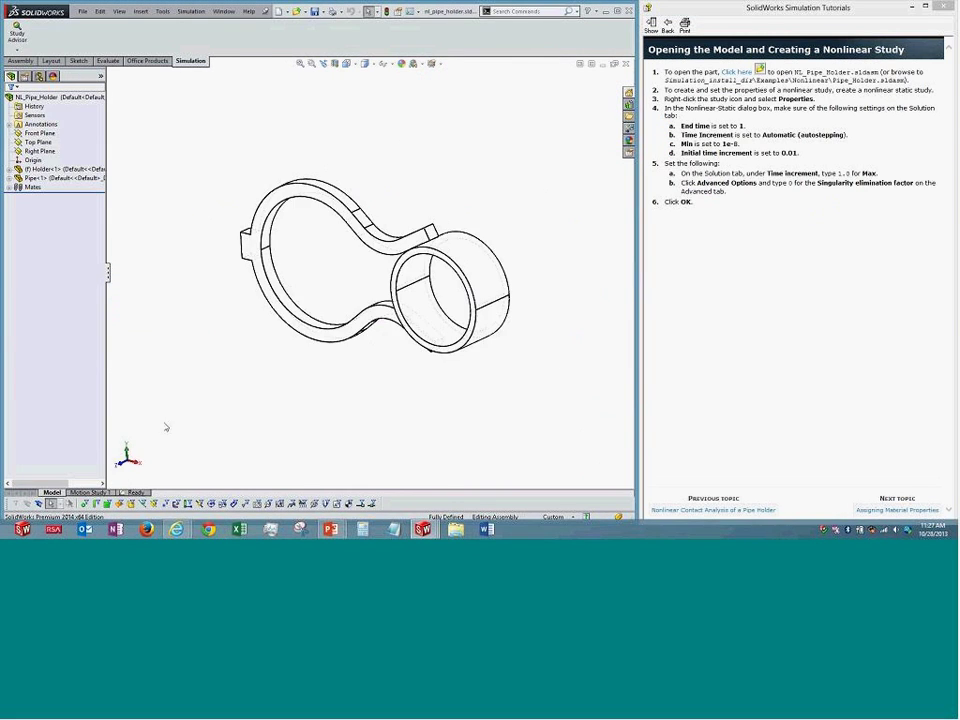
click(136, 492)
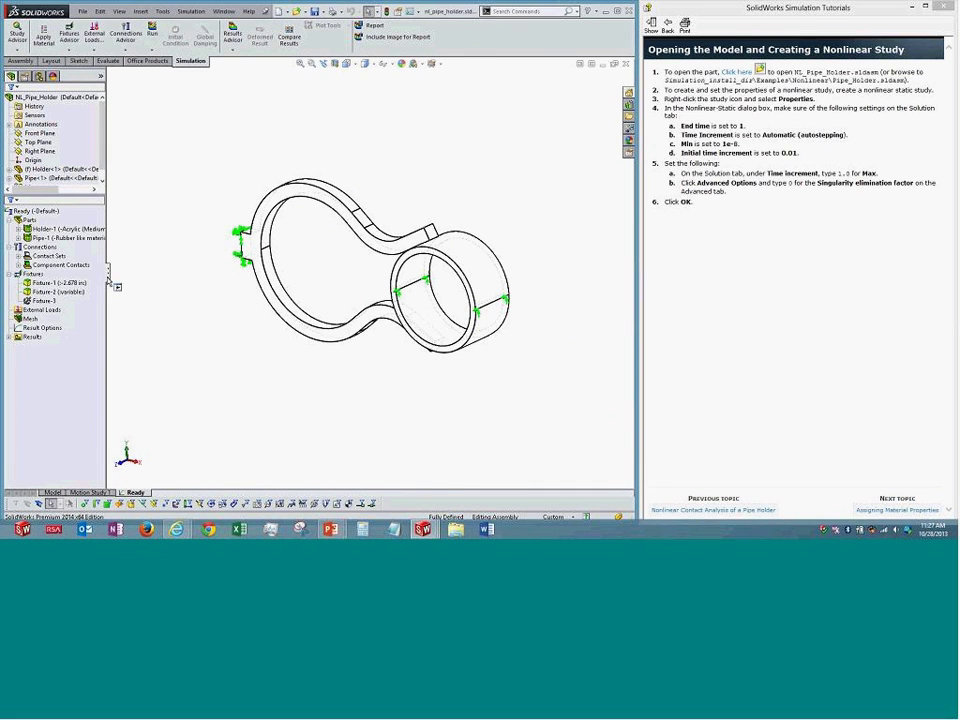
drag(108, 283, 203, 283)
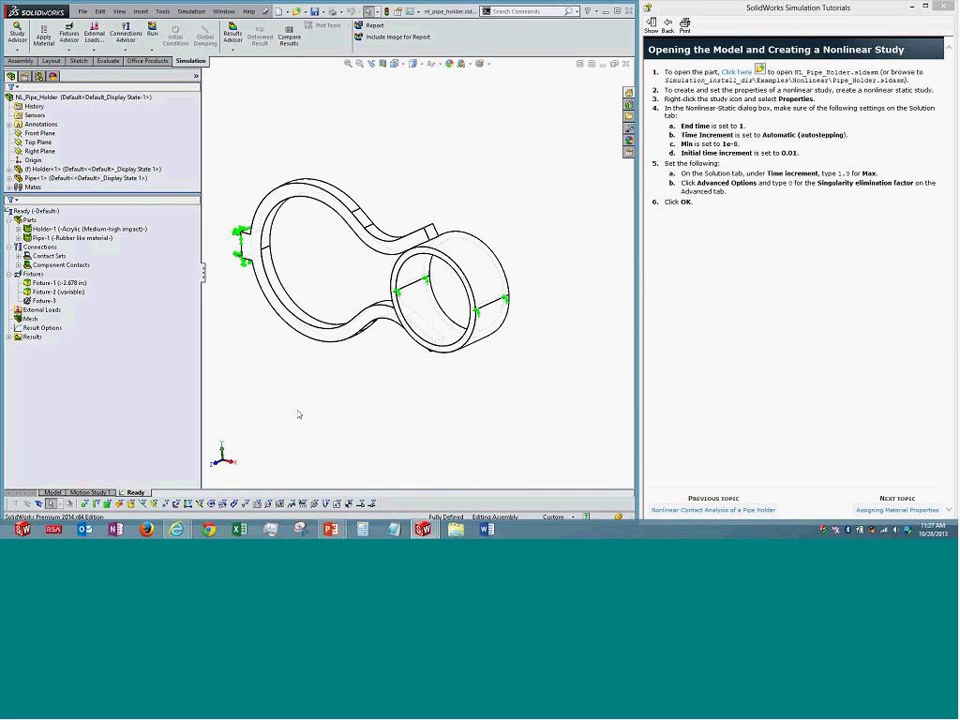
Edit Pipe-1's material, keep the Hyperelastic - Mooney Rivlin model type, and close the dialog
right_click(92, 239)
click(120, 244)
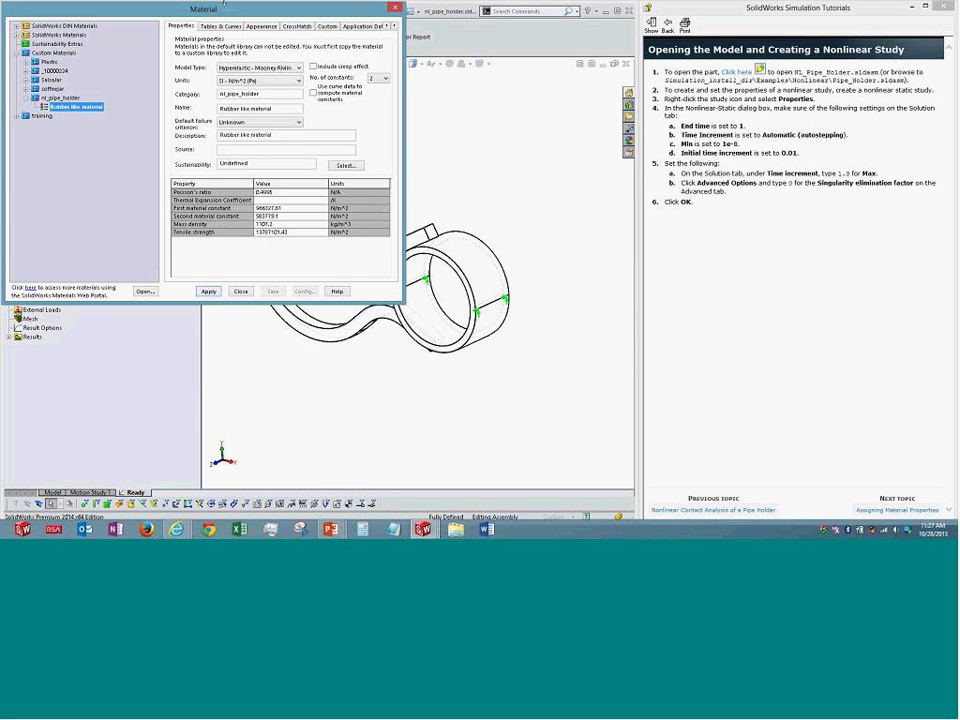
drag(223, 10, 744, 104)
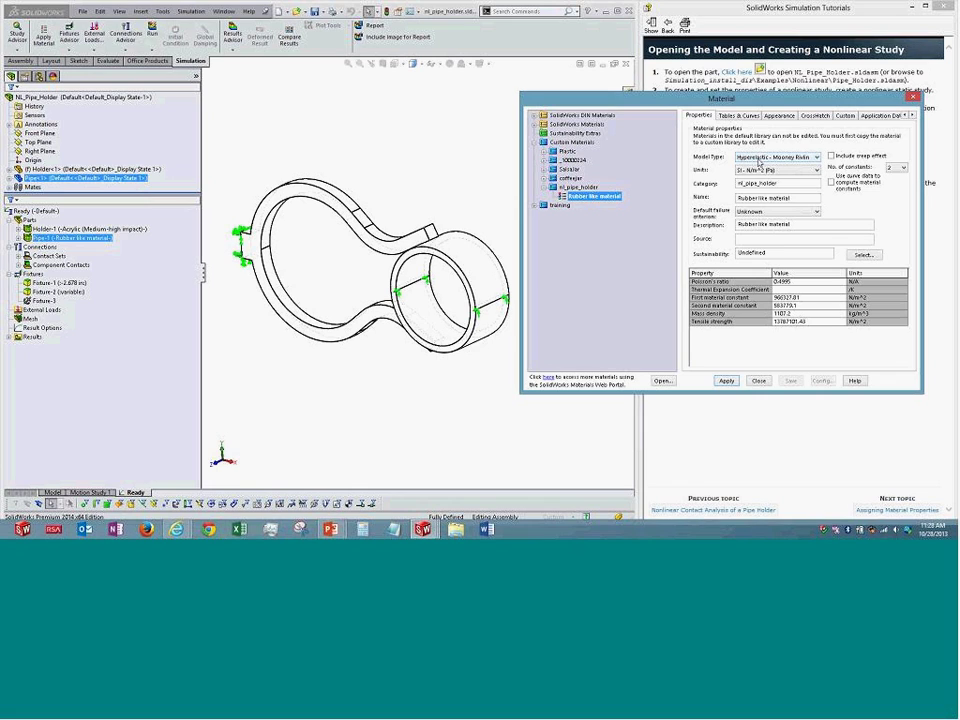
click(759, 160)
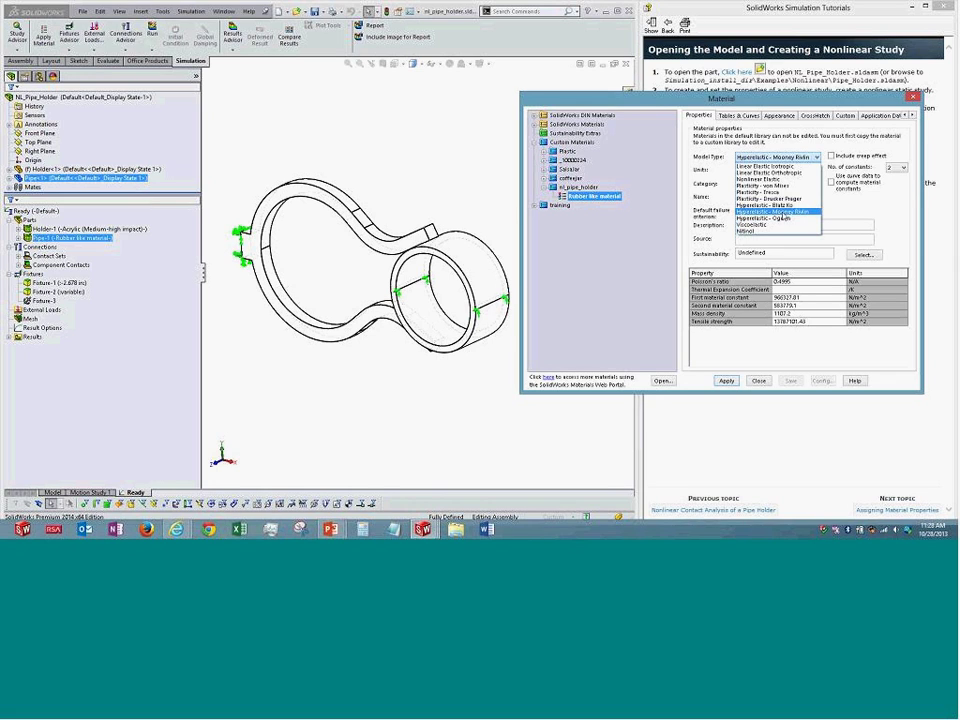
click(784, 212)
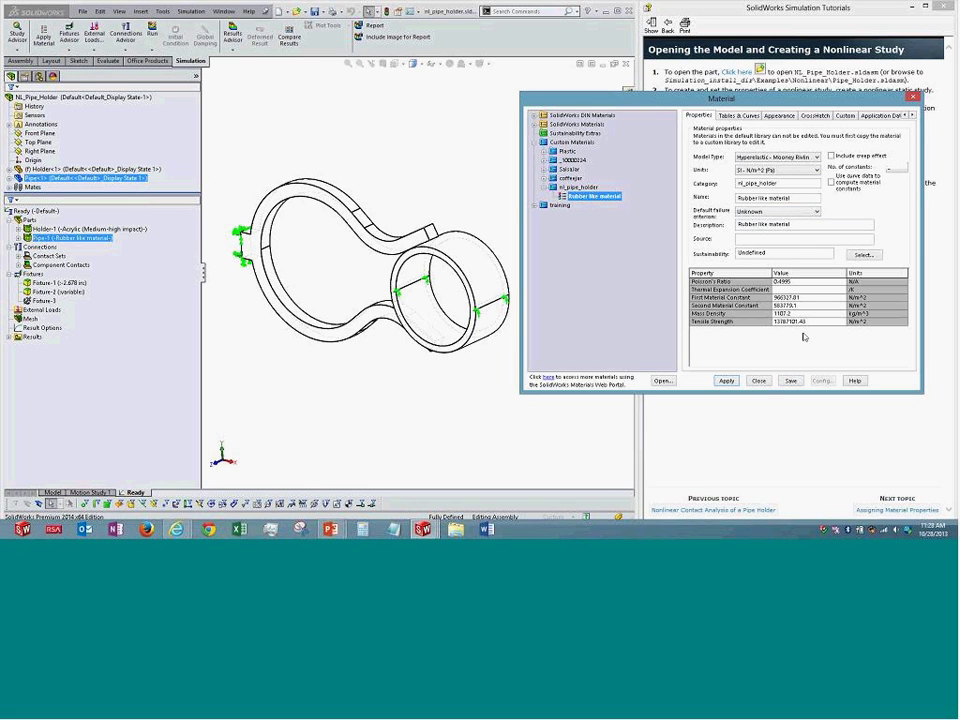
click(758, 382)
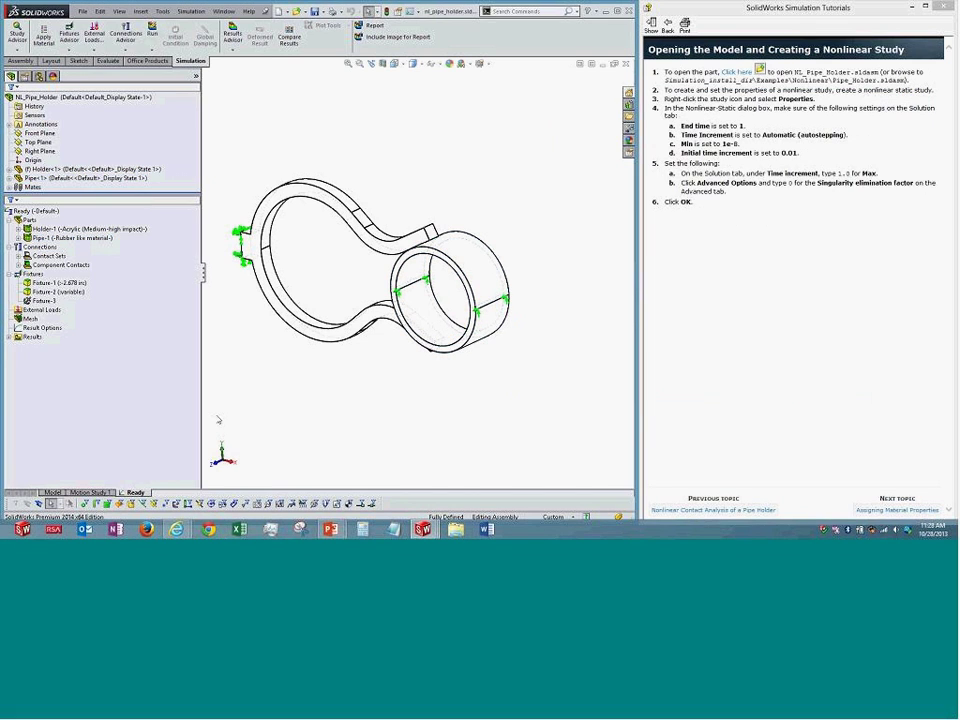
Show the pipe holder's Displacement1 plot in Front view
double_click(29, 339)
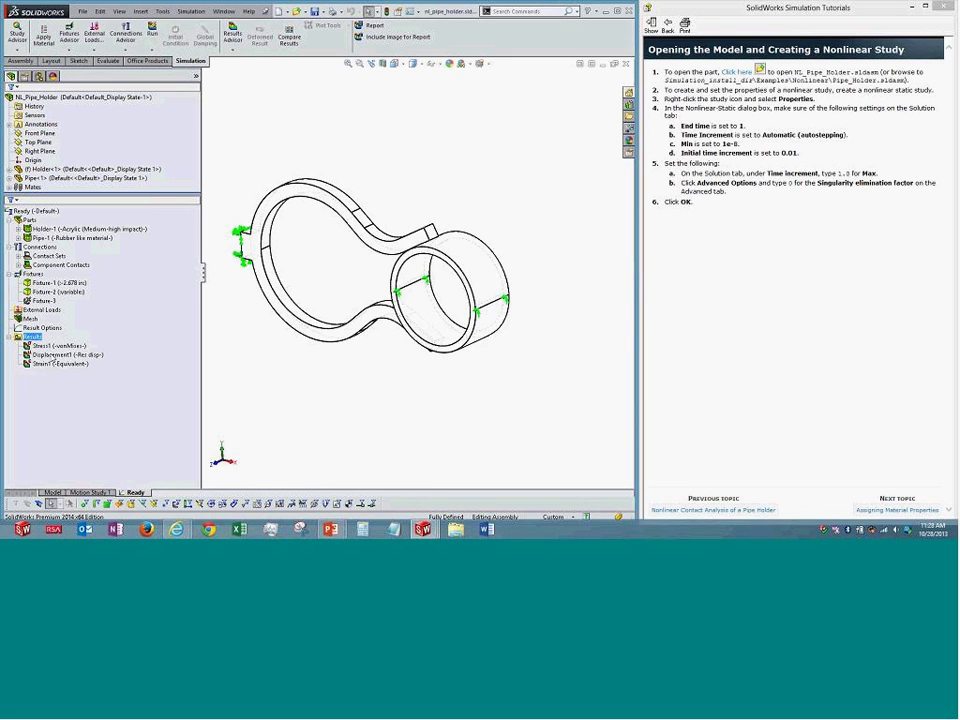
click(50, 355)
double_click(50, 355)
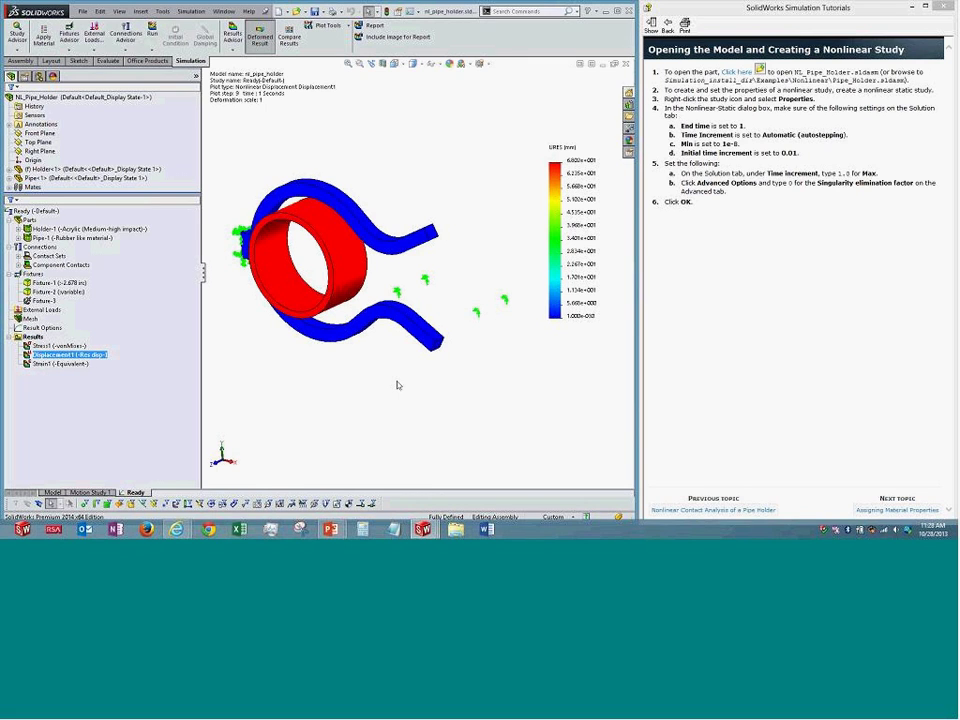
key(ctrl+1)
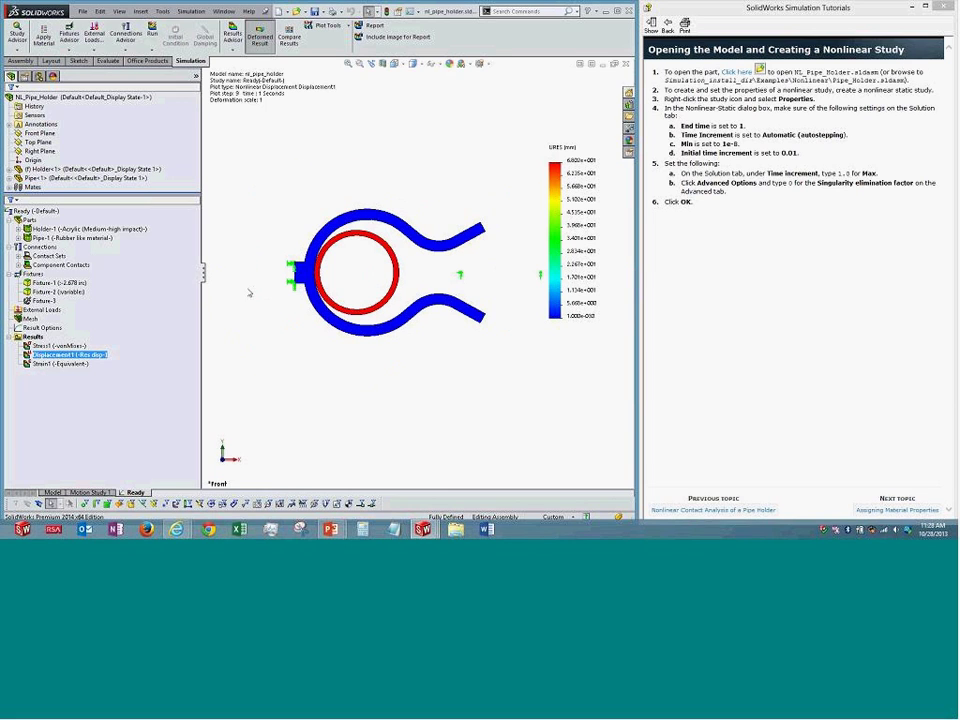
drag(202, 282, 166, 280)
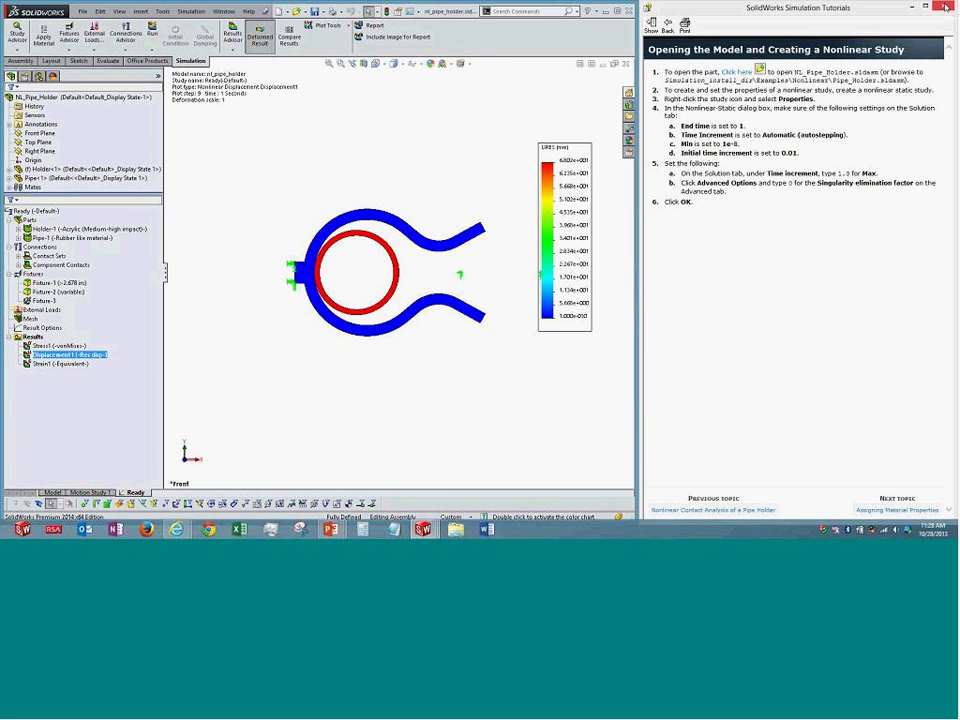
Close the Tutorials window and maximize SolidWorks
click(944, 7)
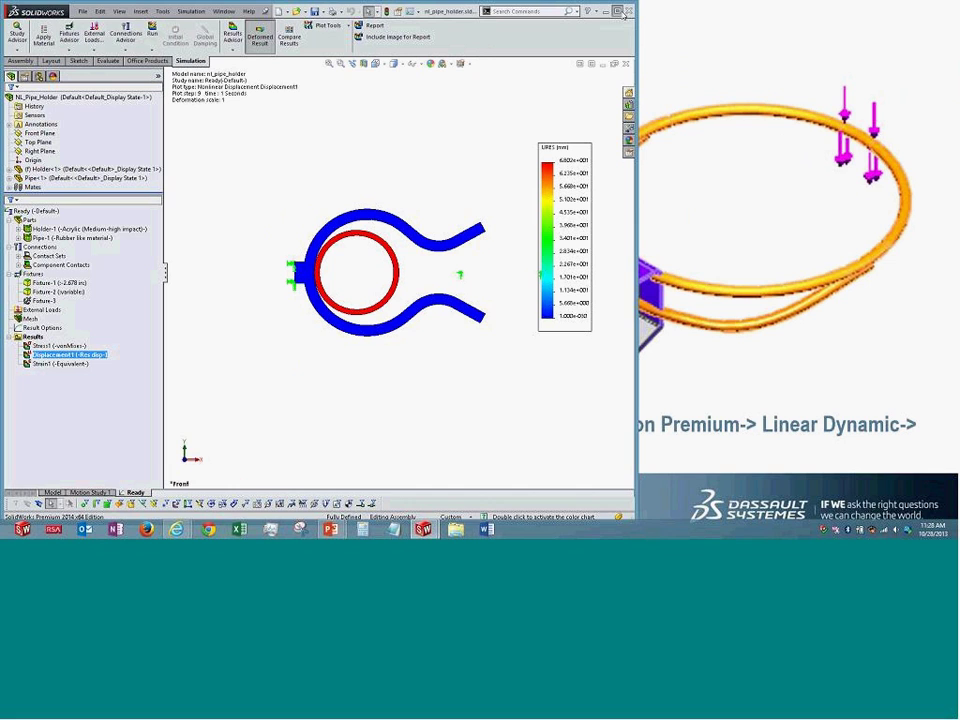
drag(622, 13, 618, 9)
key(super+Up)
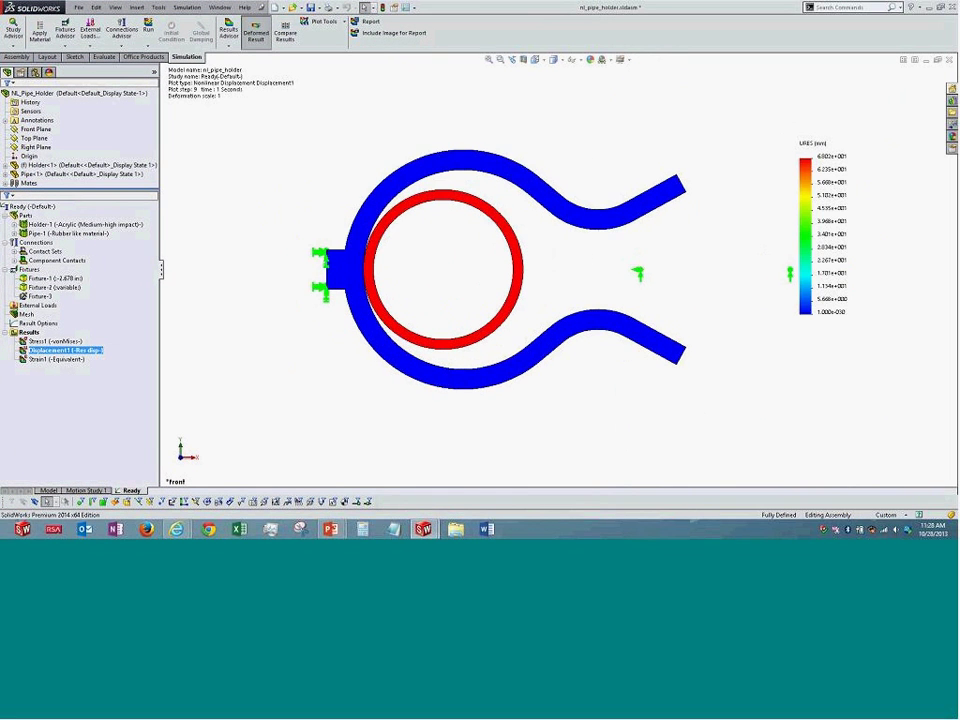
right_click(84, 349)
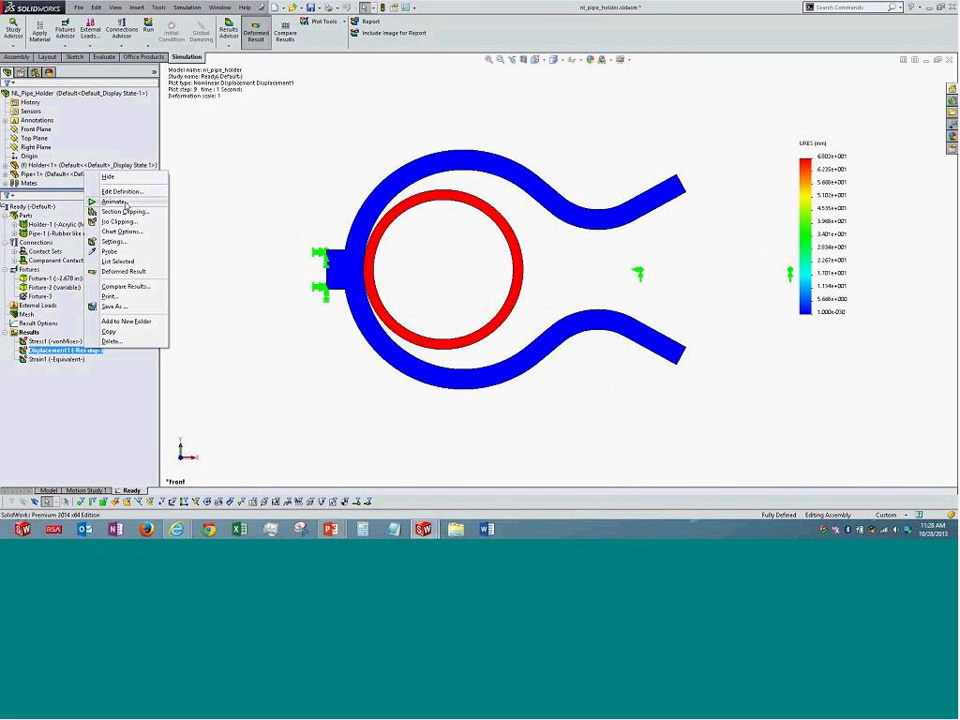
click(116, 201)
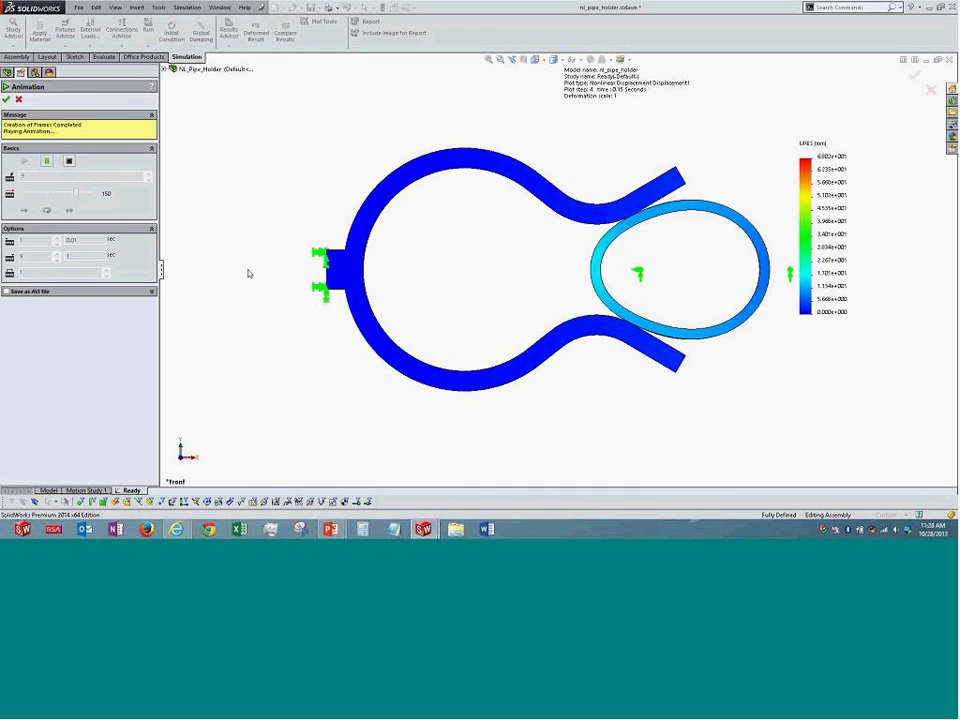
click(18, 100)
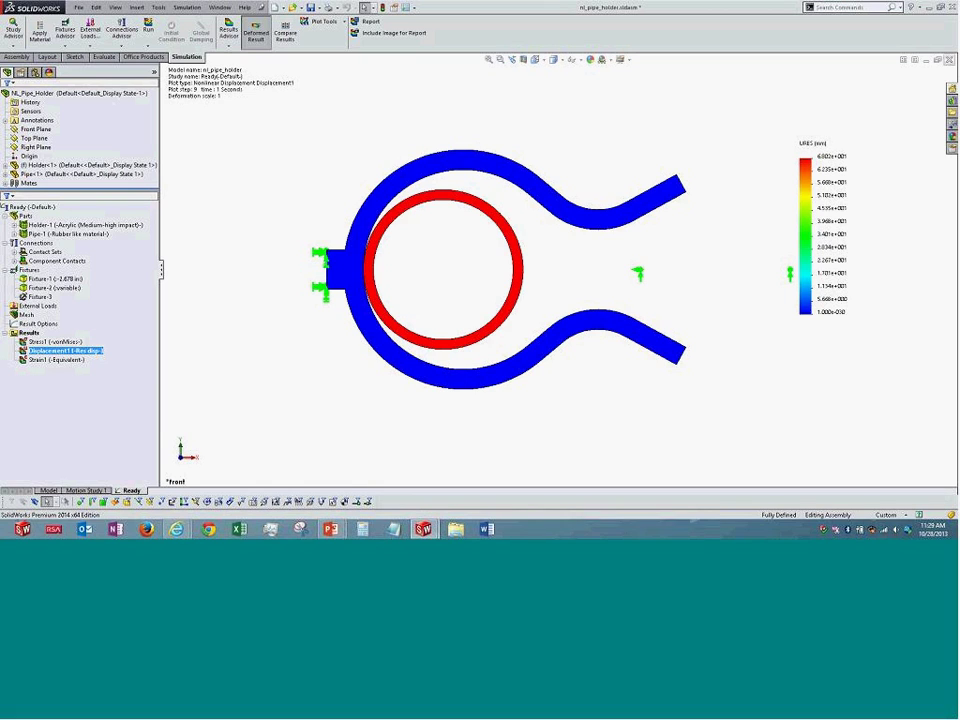
Close the pipe holder and go to the Basketball Hoop tutorial's Creating a Time History Study page
click(949, 61)
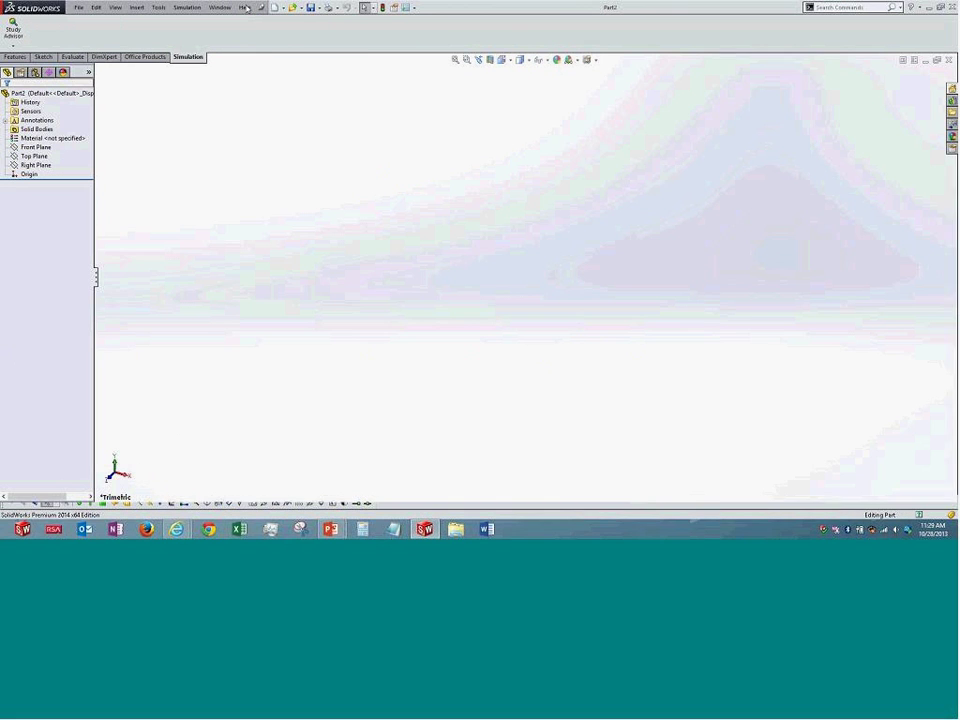
click(244, 7)
mouse_move(300, 40)
click(408, 51)
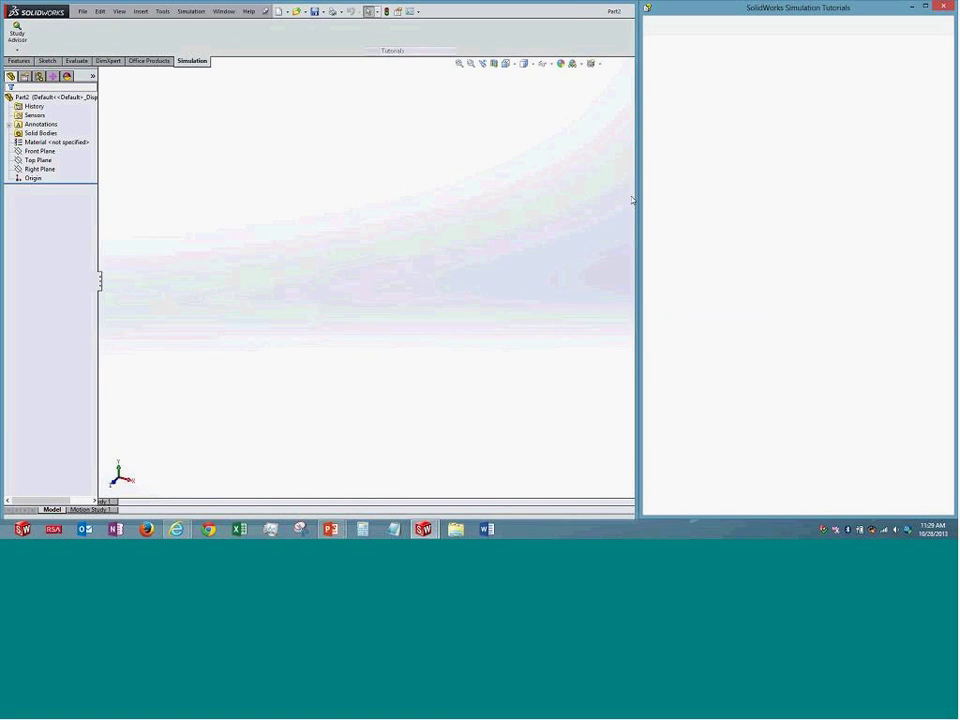
scroll(800, 350, down, 10)
click(697, 490)
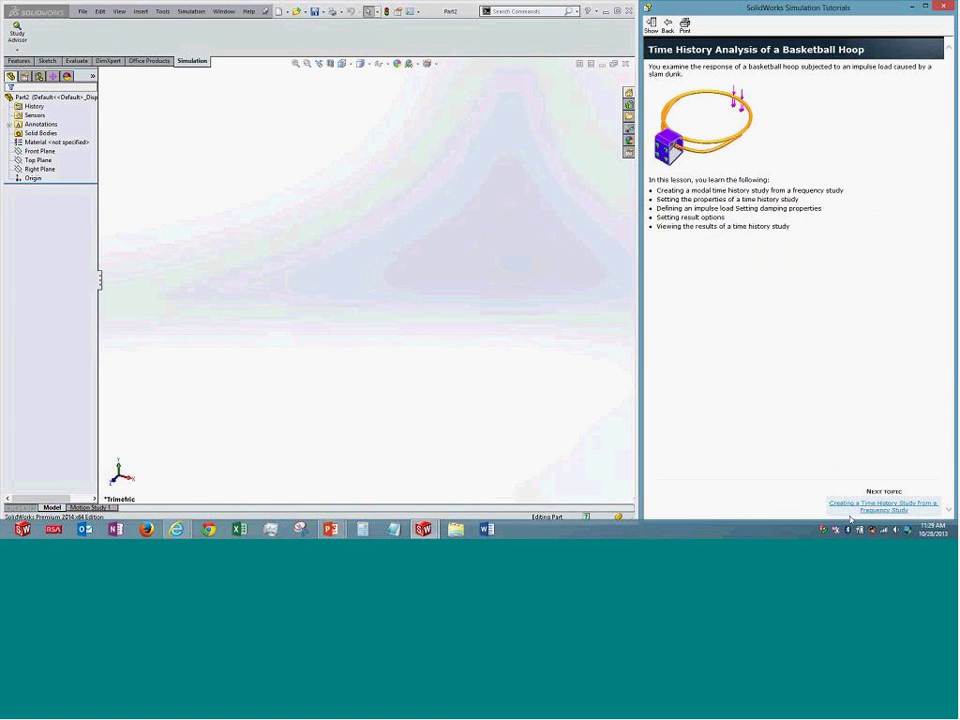
click(864, 507)
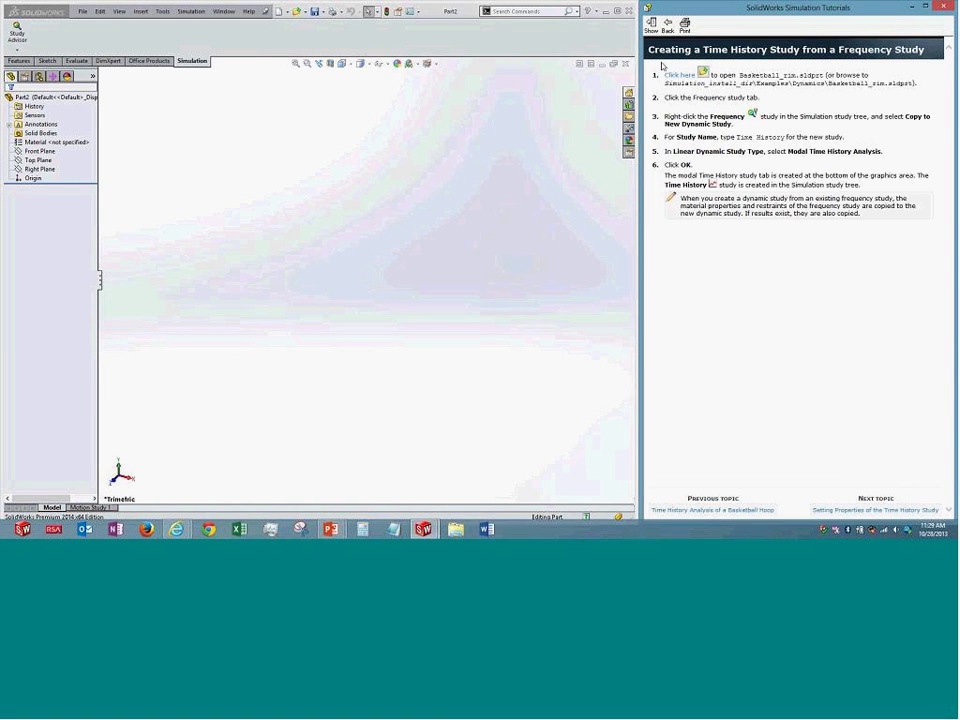
Open the basketball rim model and activate its Sample_TimeHistory study
click(681, 76)
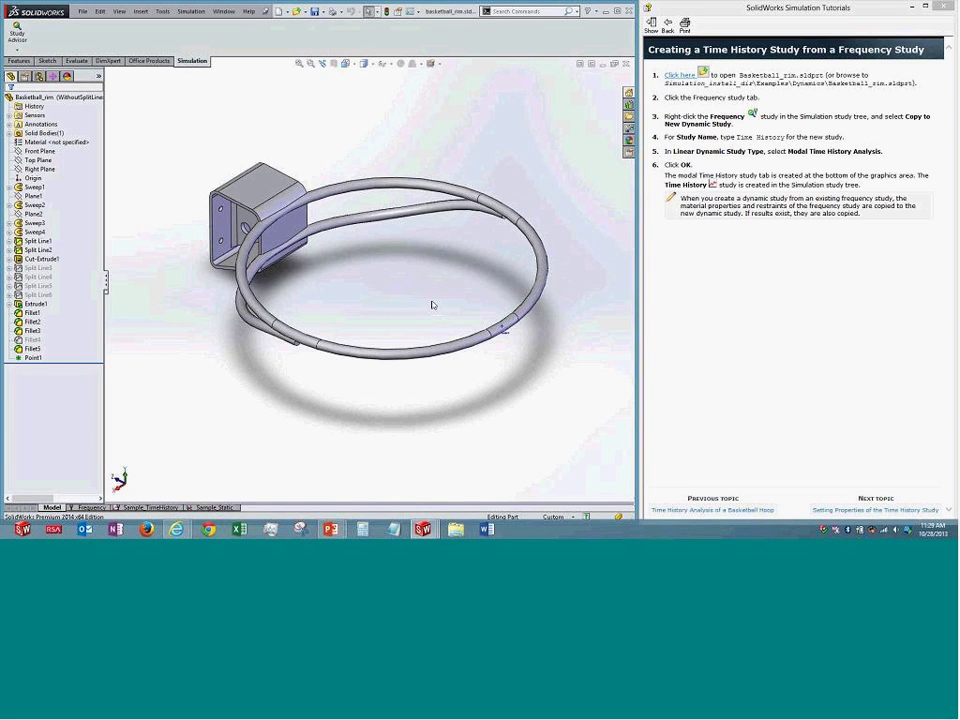
click(508, 322)
click(166, 388)
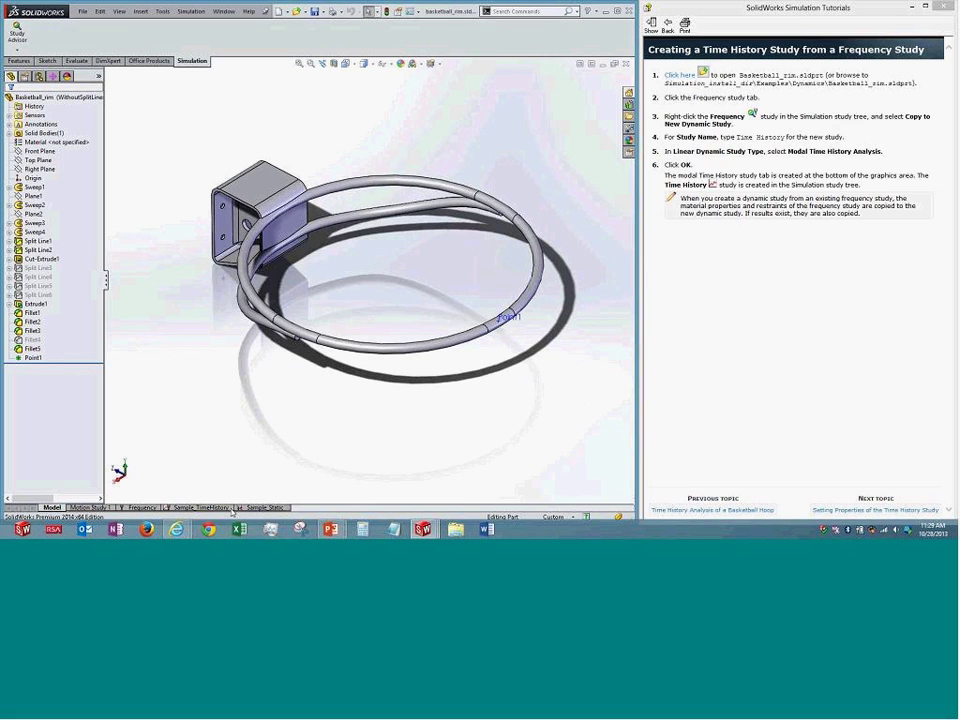
click(260, 508)
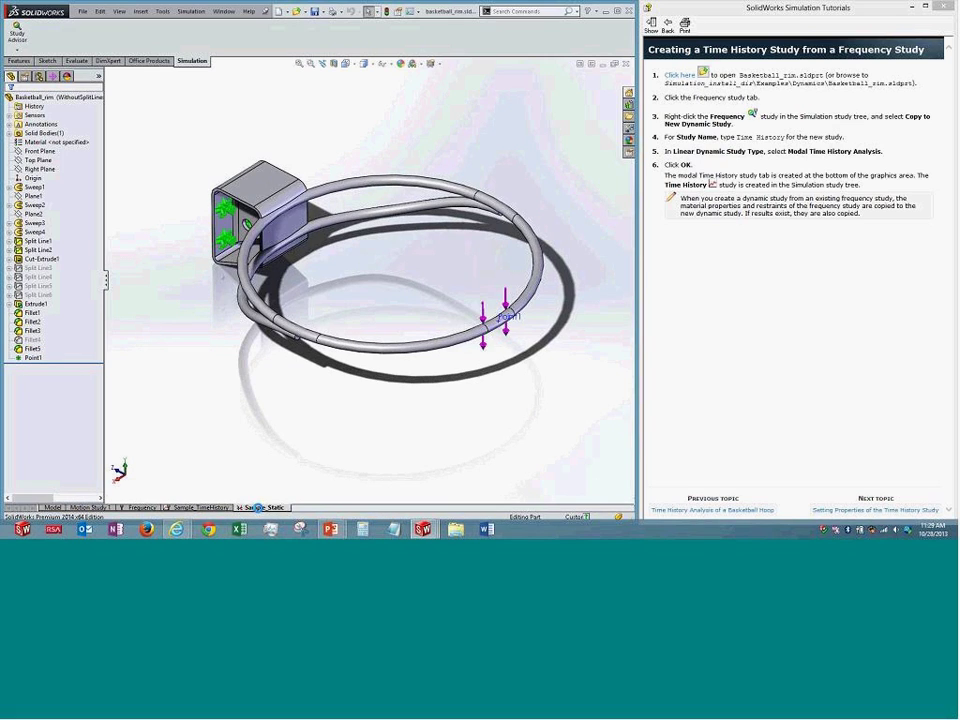
drag(105, 287, 168, 300)
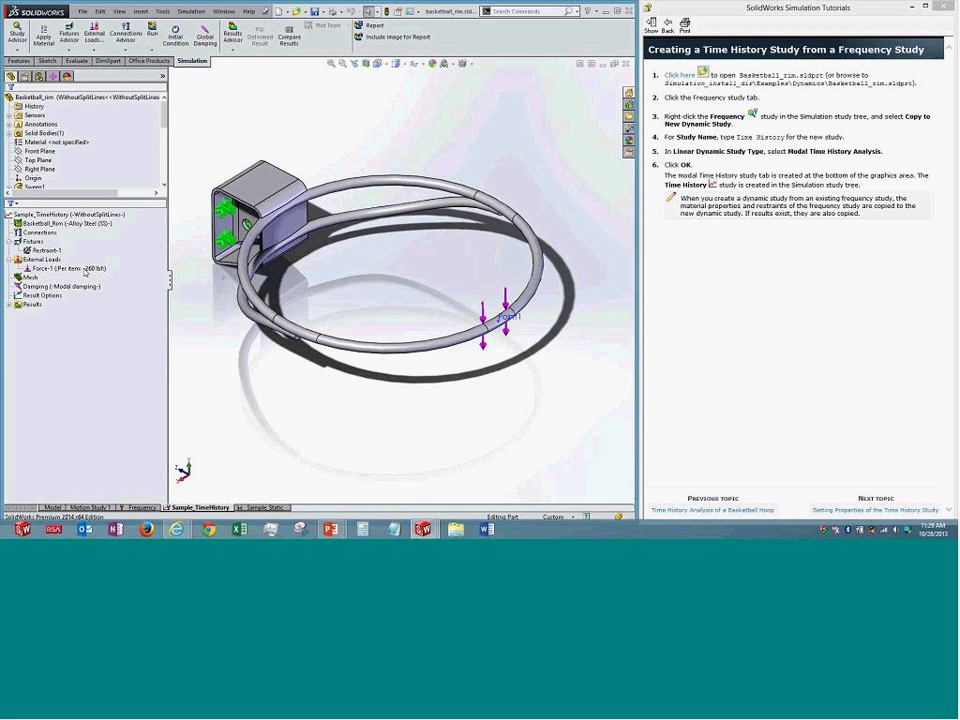
Review Force-1's −260 lbf load and its time curve: full load to 0.5 s, zero to 10 s
right_click(86, 270)
click(121, 304)
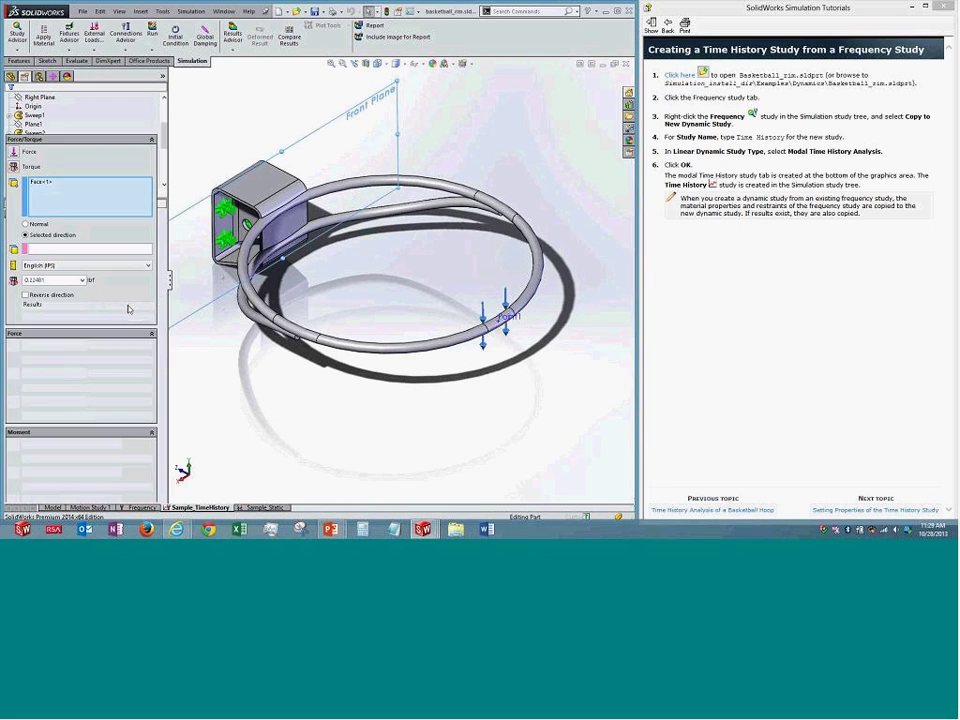
click(46, 183)
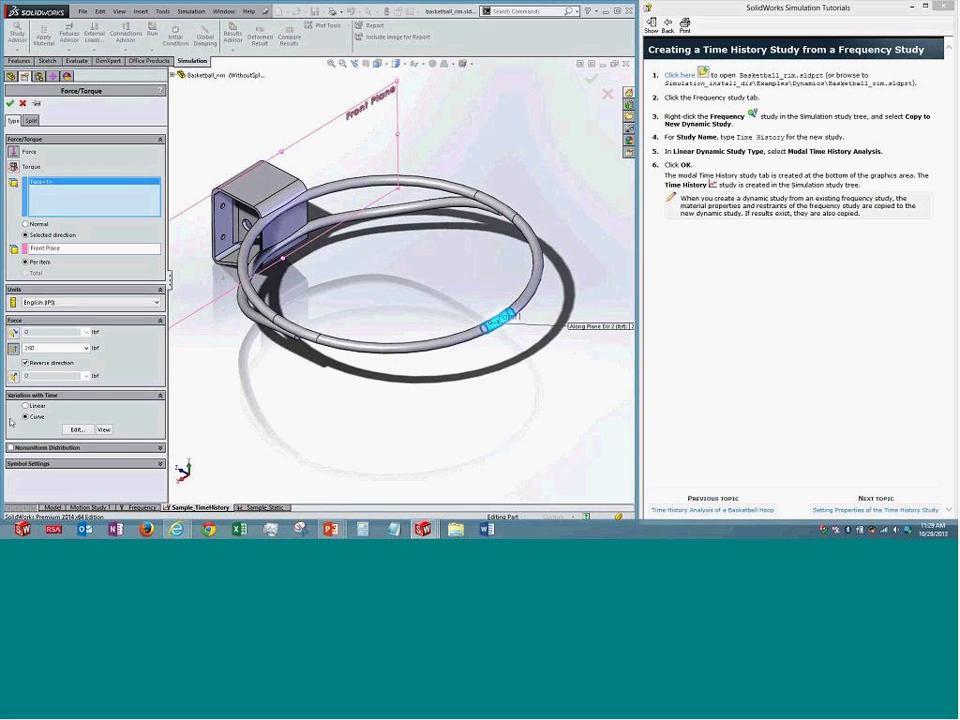
click(80, 430)
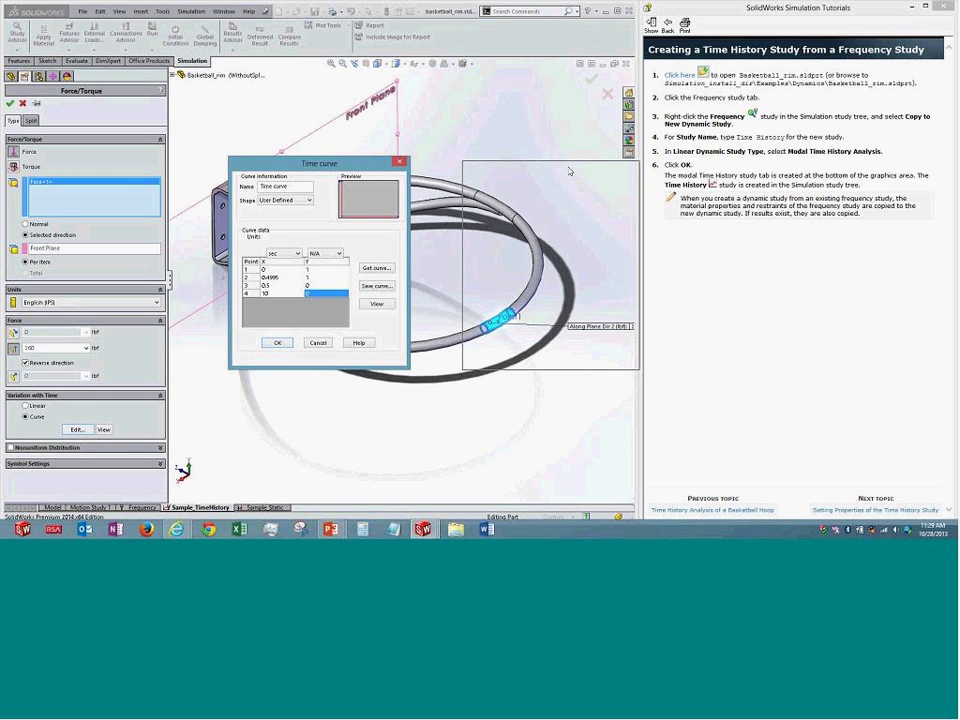
drag(569, 172, 662, 160)
click(703, 296)
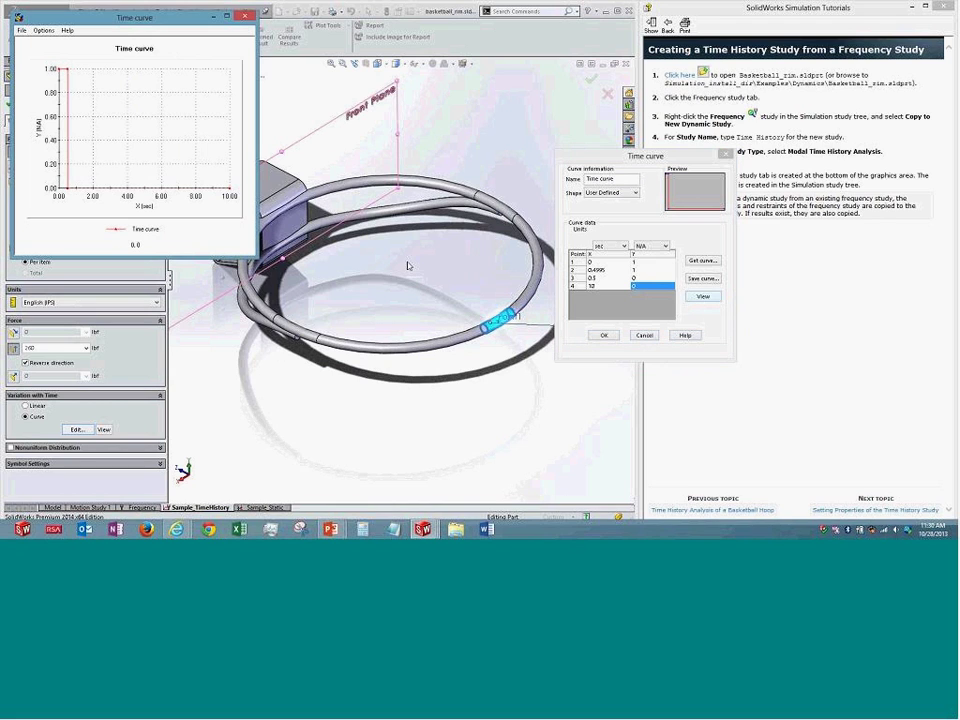
drag(79, 17, 759, 131)
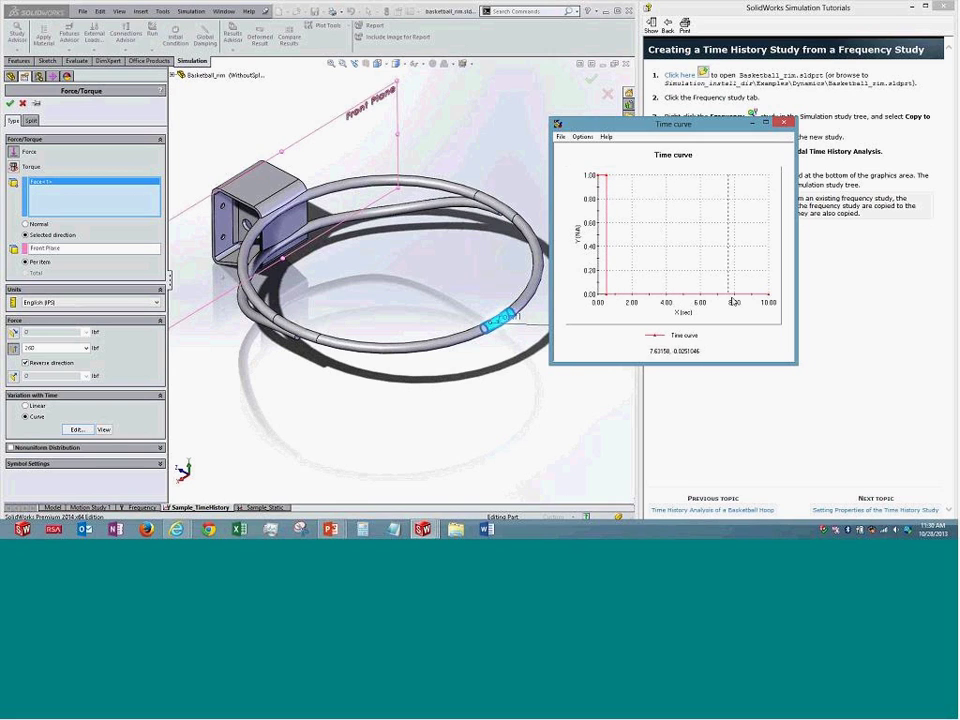
click(786, 123)
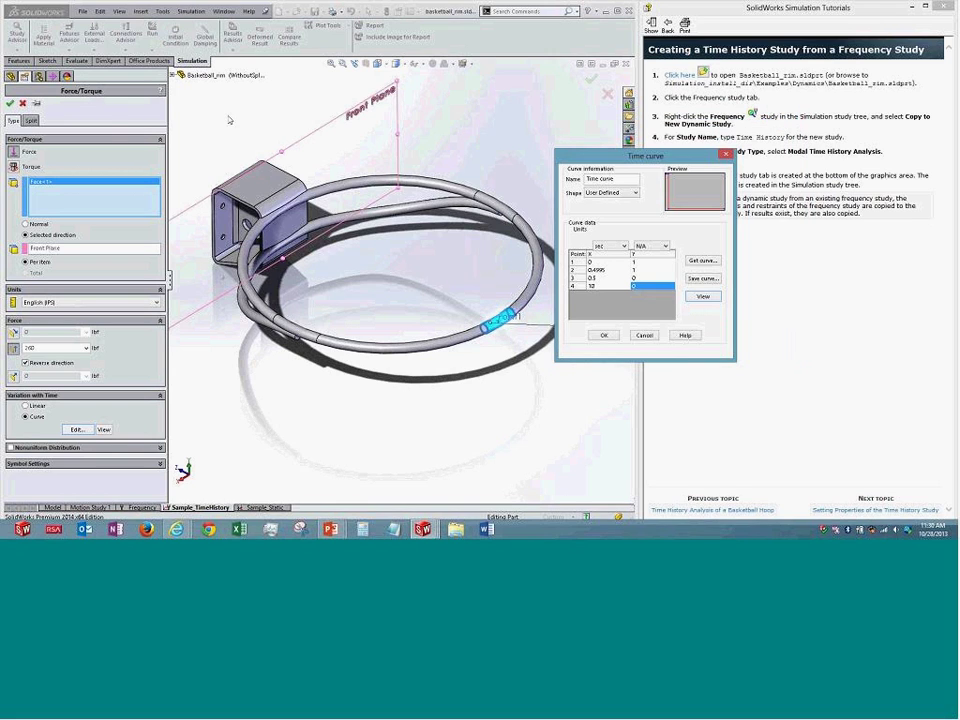
click(724, 155)
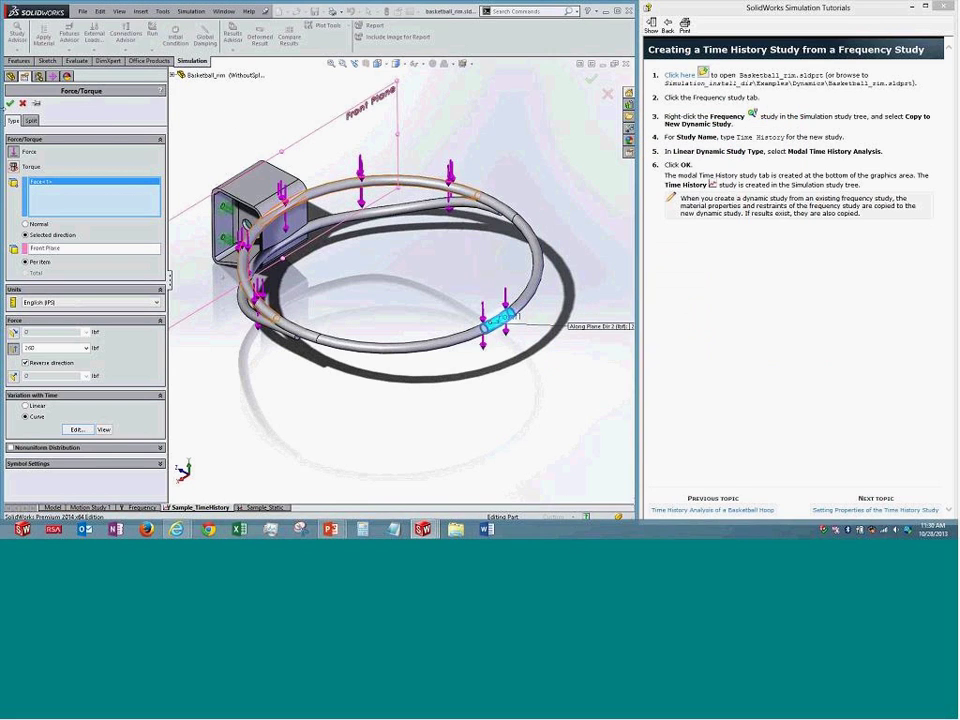
click(10, 103)
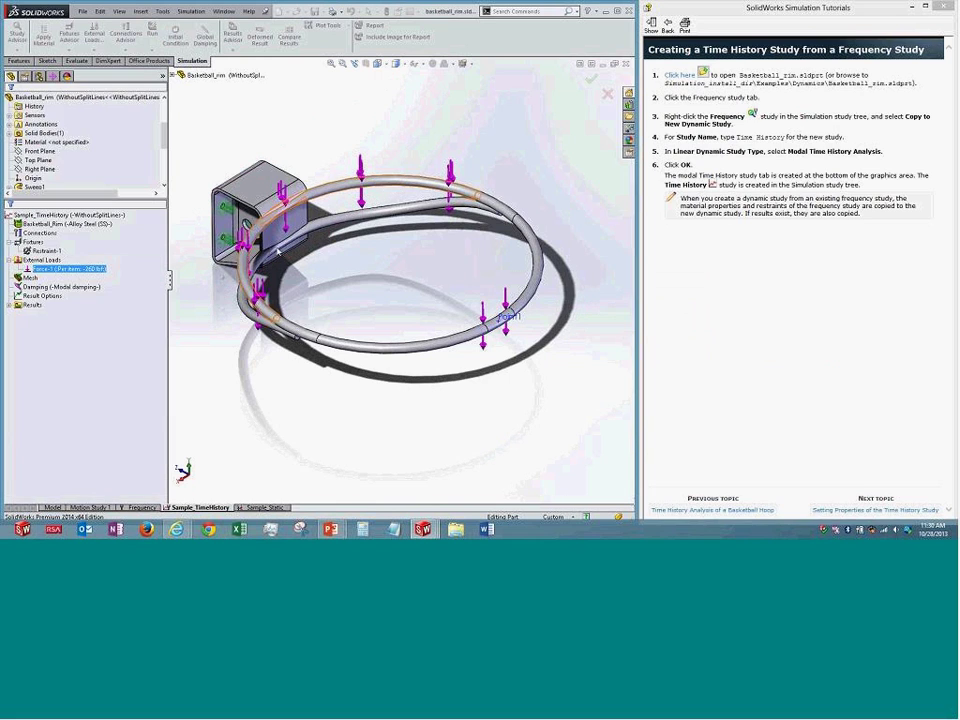
Show the Displacement1 plot and graph node 5897's response over time using the sensor probe
double_click(32, 305)
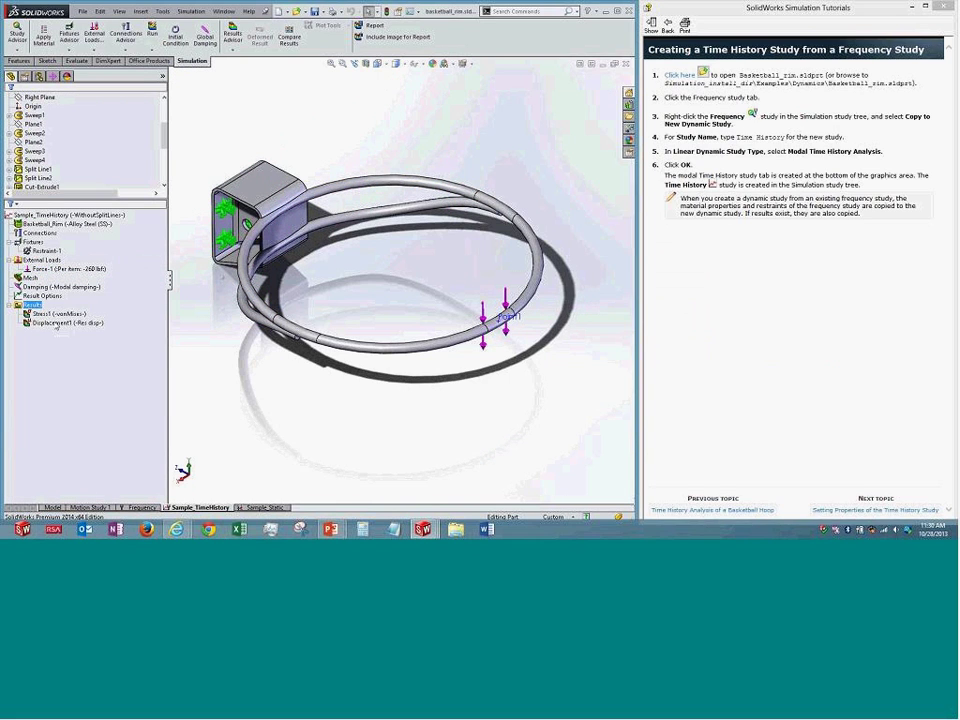
double_click(67, 322)
right_click(67, 322)
click(86, 424)
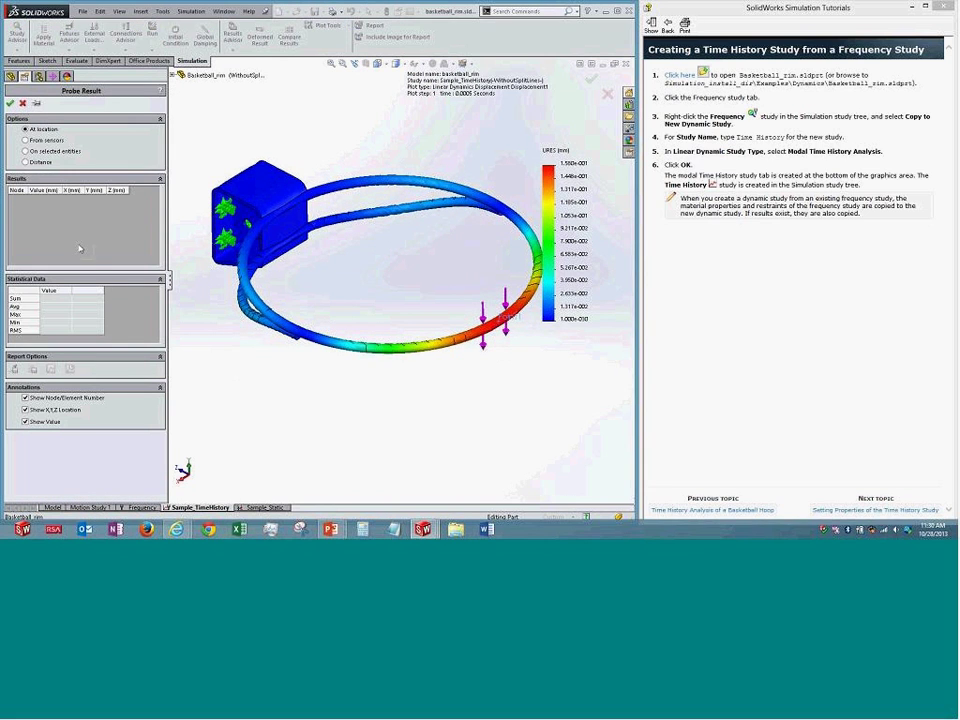
click(44, 142)
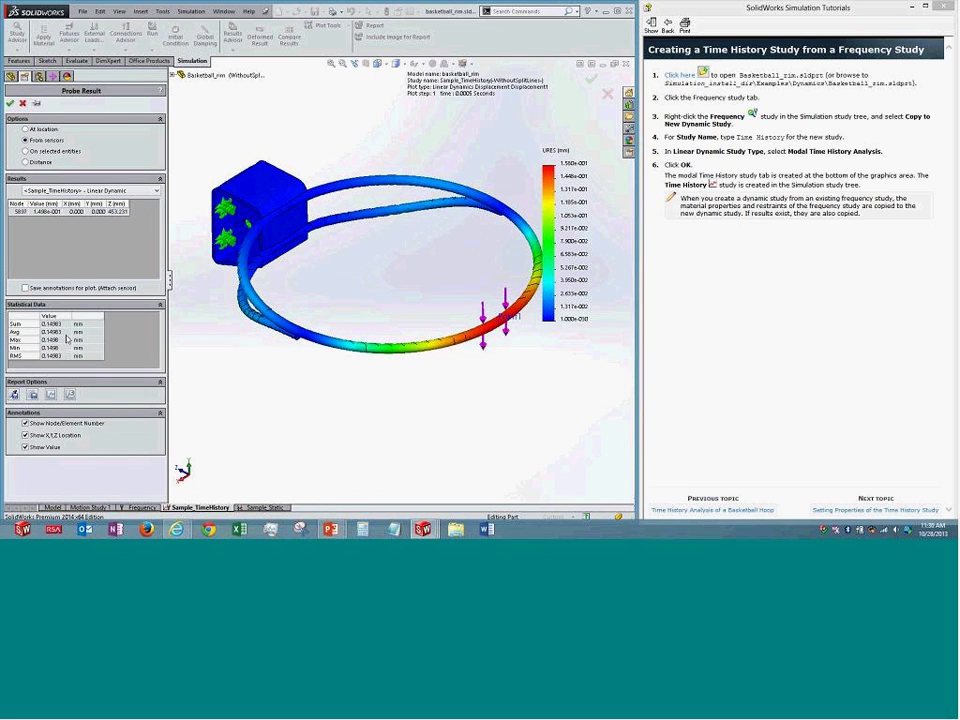
click(70, 395)
drag(152, 25, 378, 155)
drag(490, 388, 573, 468)
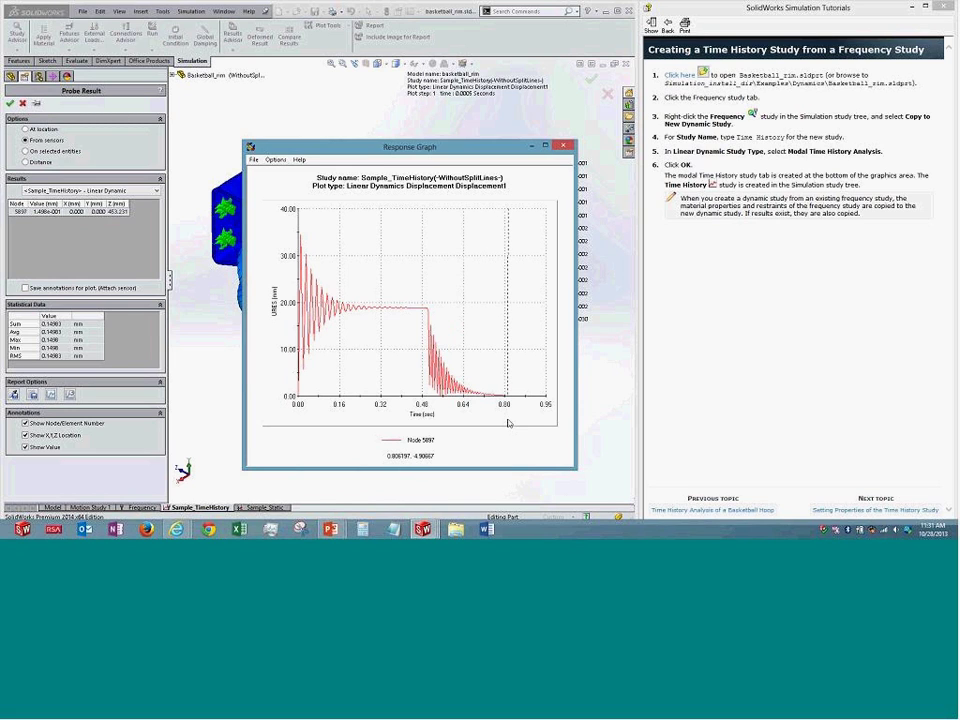
click(563, 145)
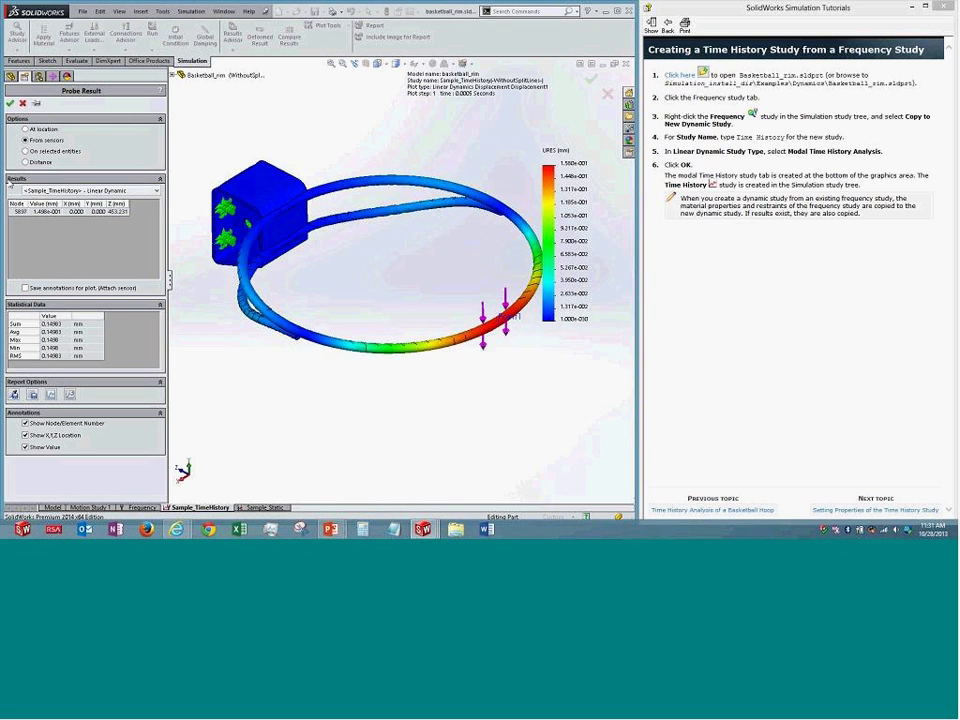
click(23, 103)
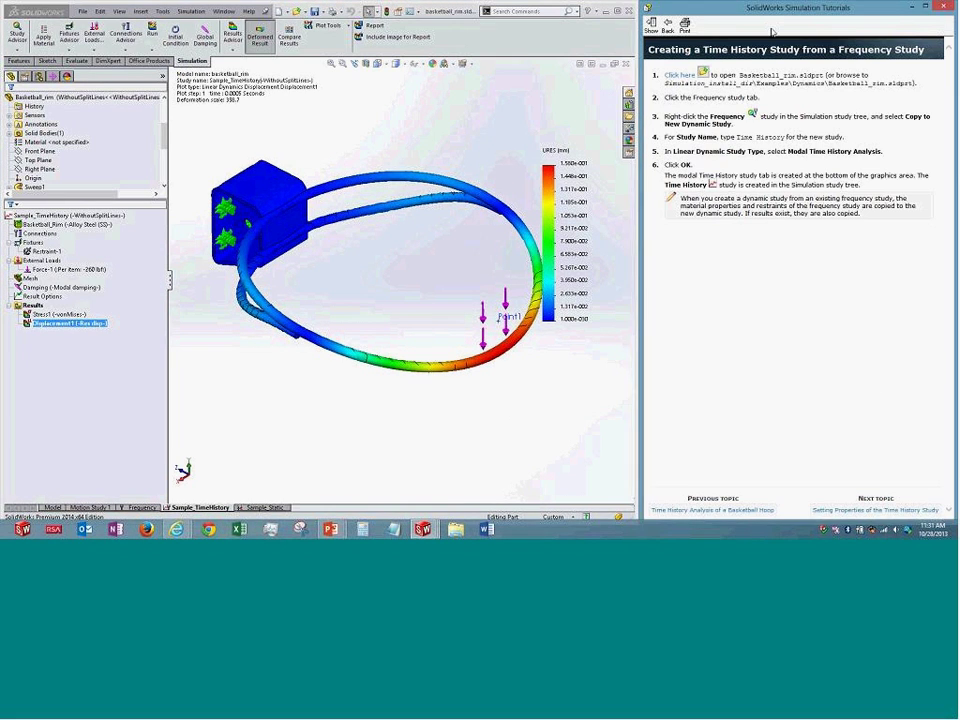
Go back twice to the tutorials index and open the Static tutorials list
click(667, 25)
click(667, 25)
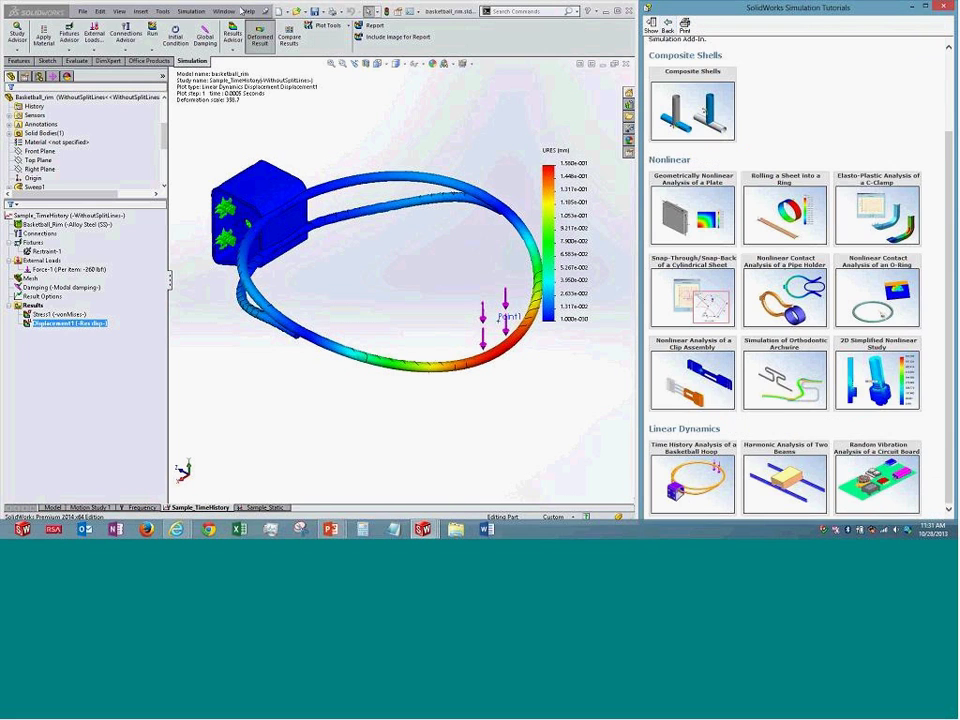
scroll(849, 129, up, 3)
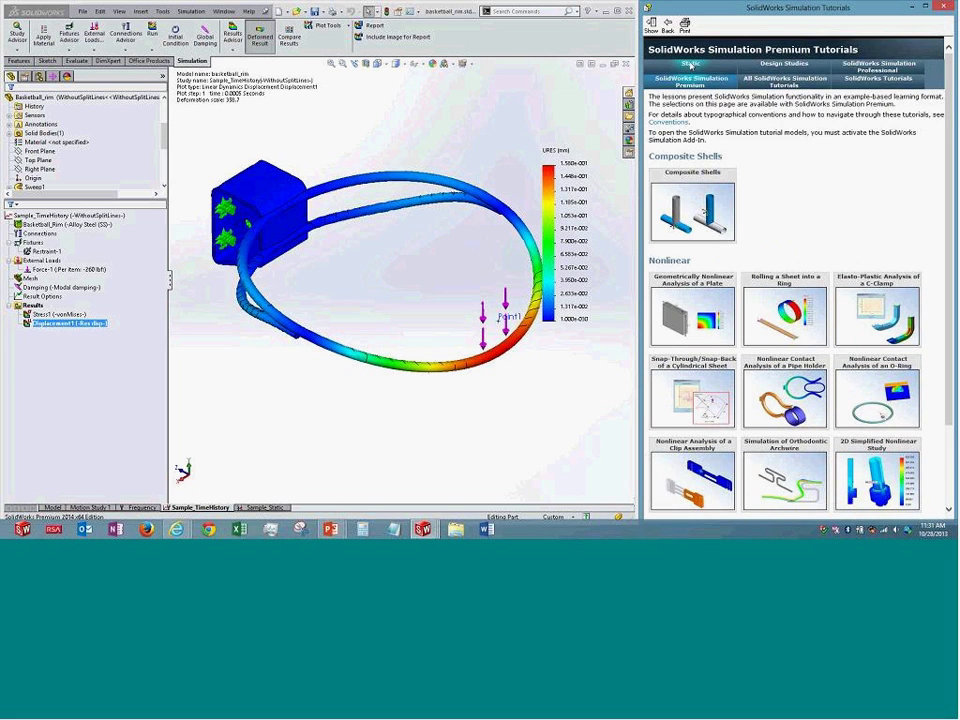
click(690, 64)
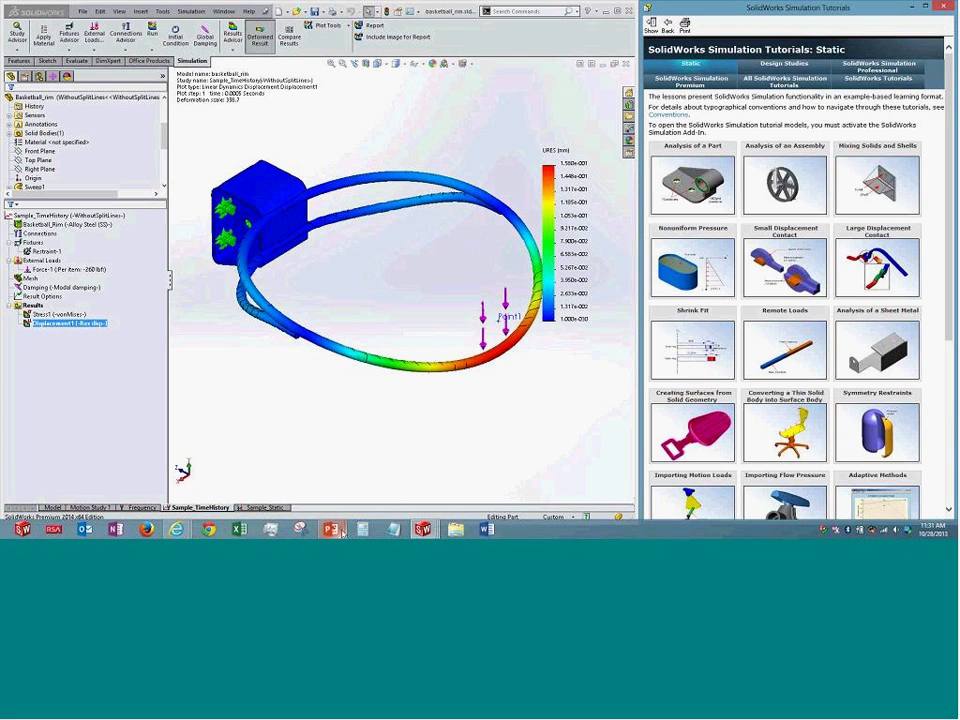
mouse_move(342, 524)
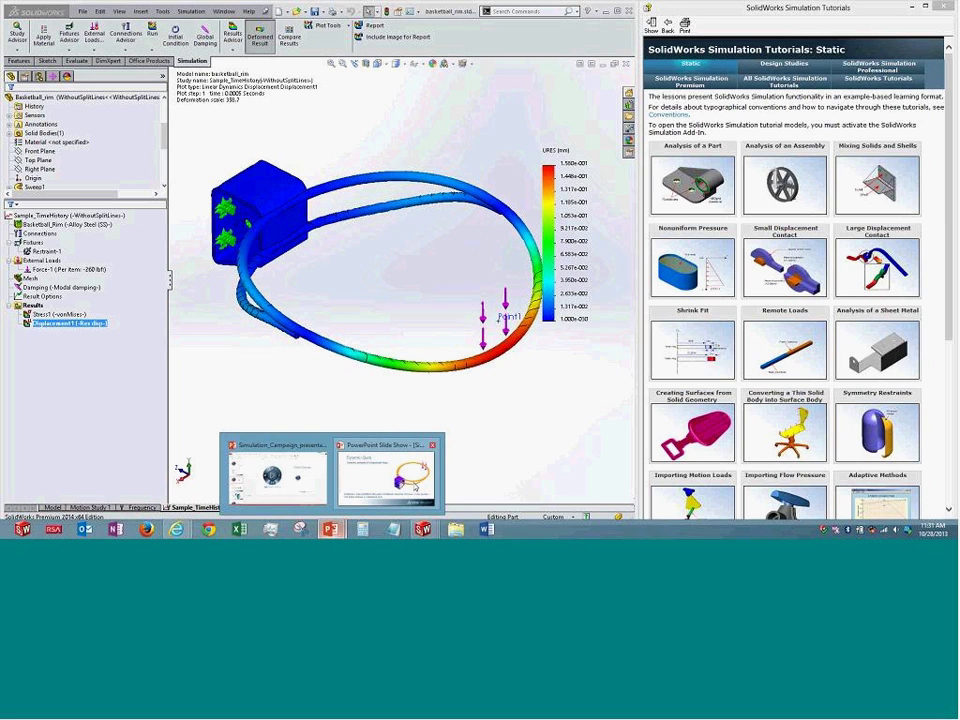
Return to the slide show and move from the basketball hoop slide to slide 18, Future Course of Action
click(388, 472)
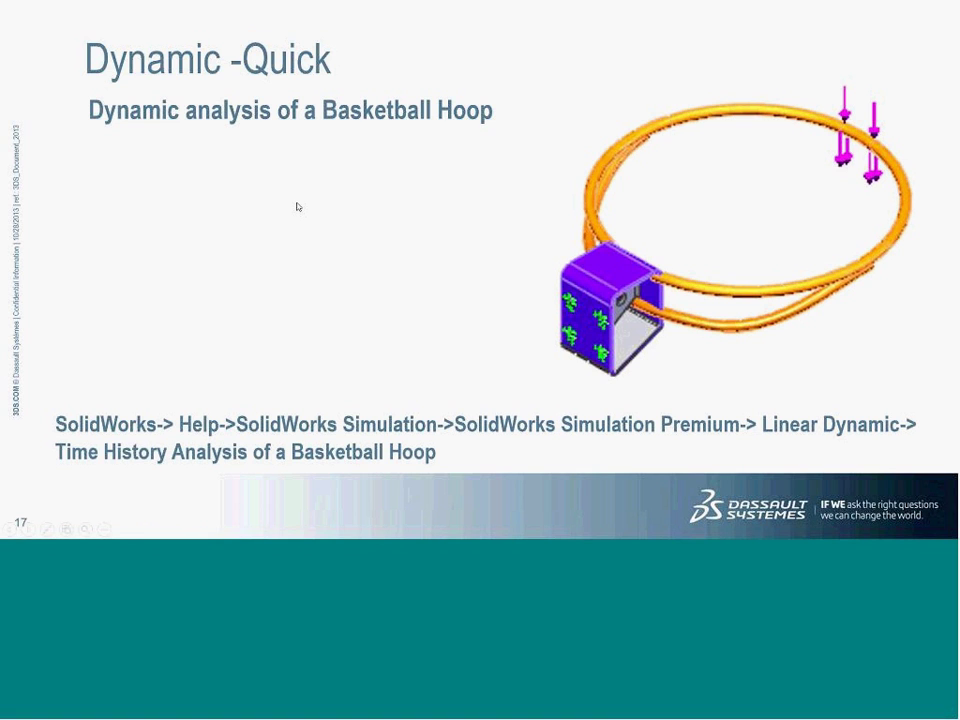
key(Right)
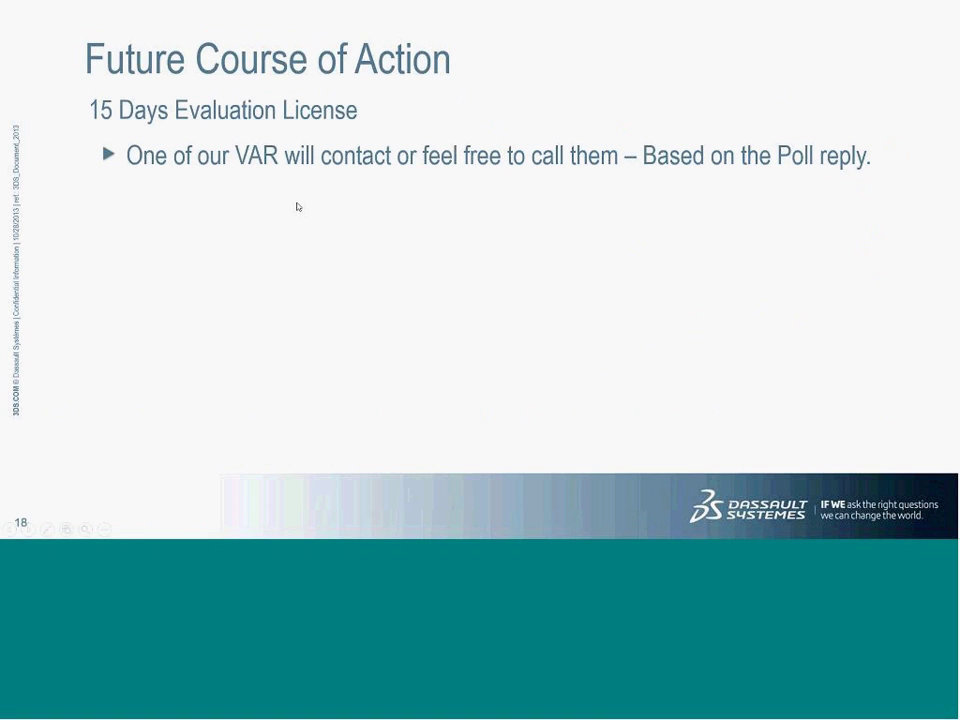
key(Page_Up)
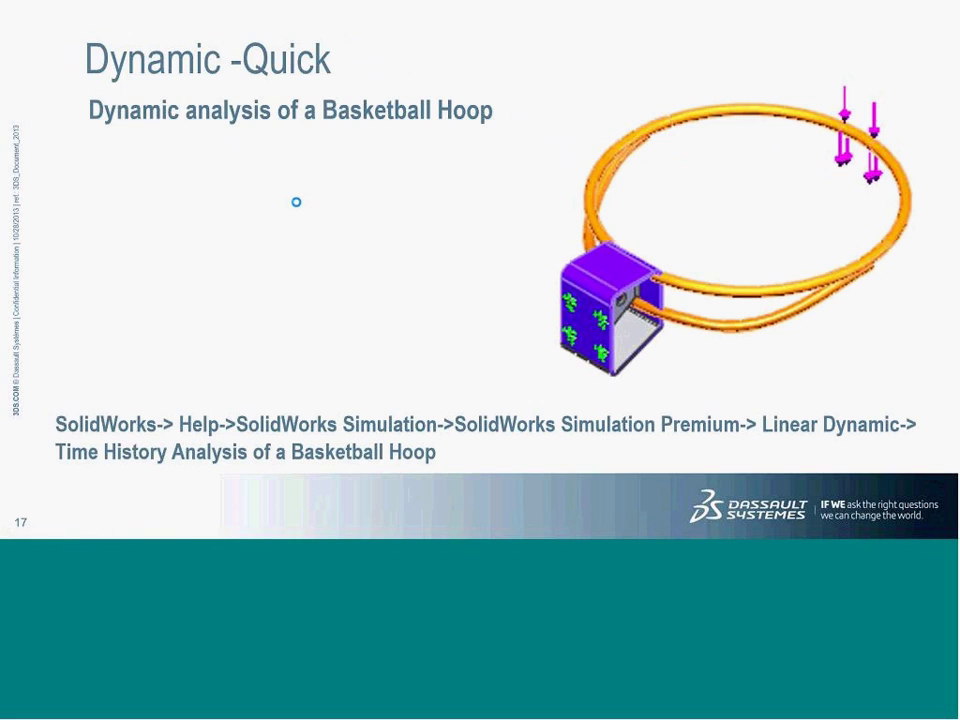
key(Page_Down)
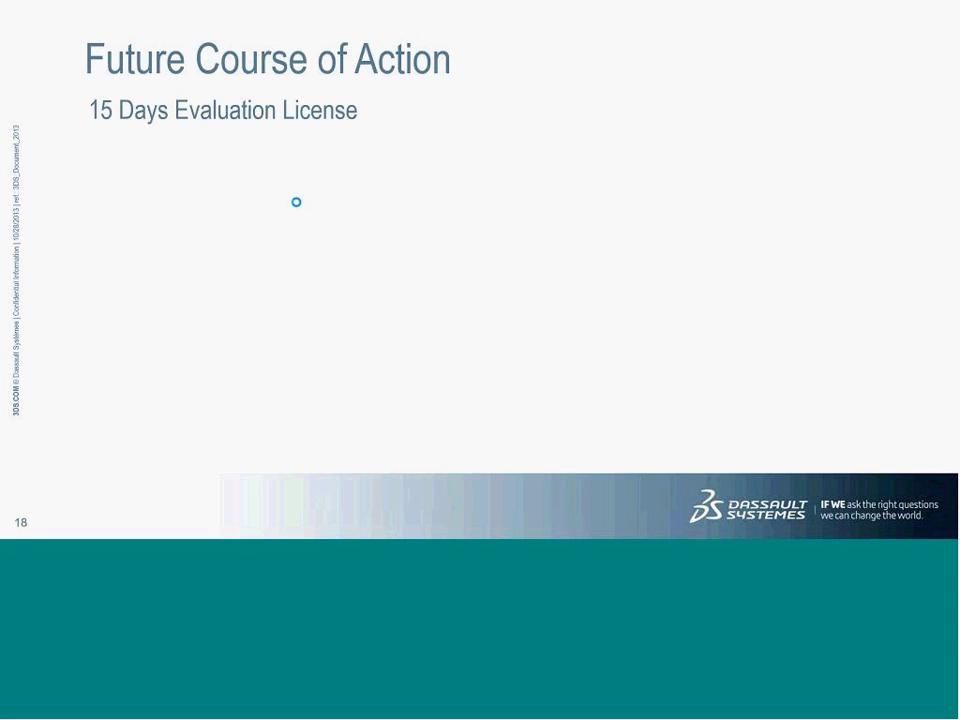
Reveal the VAR contact and evaluation license bullets on slide 18
key(Right)
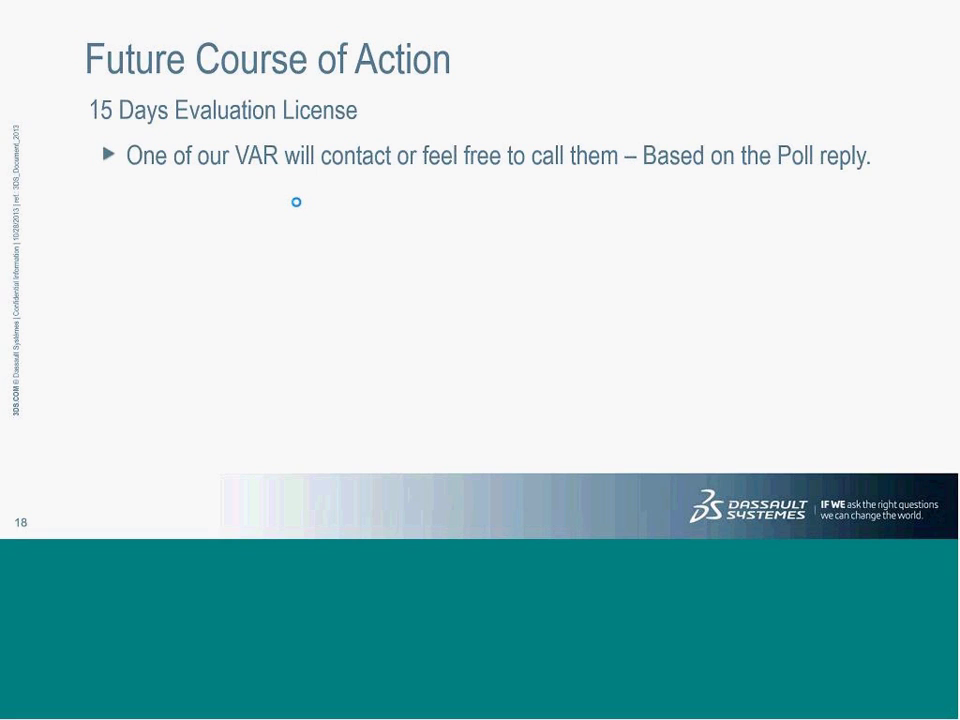
click(296, 202)
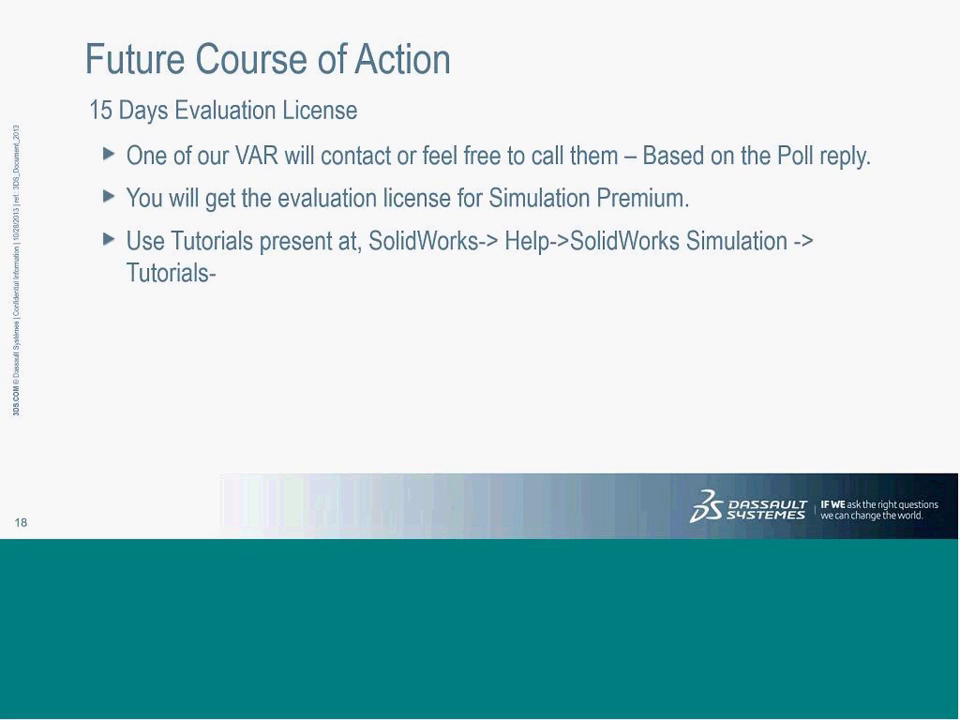
Reveal the tutorial, own-examples, VAR and investing bullets, then advance past the poll to the Thank you slide
key(Right)
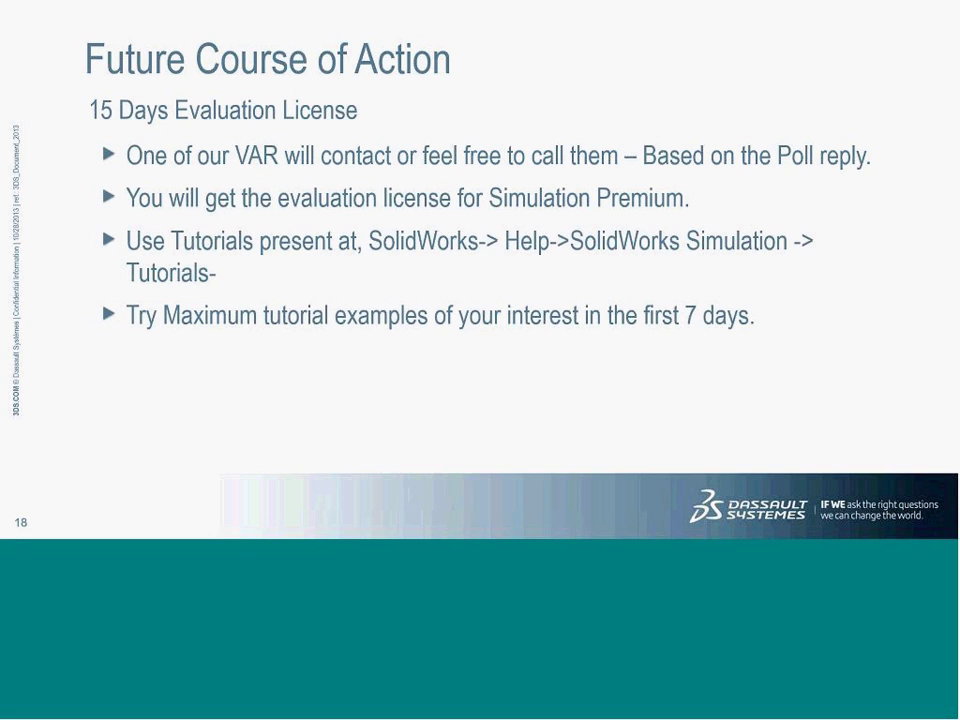
key(Right)
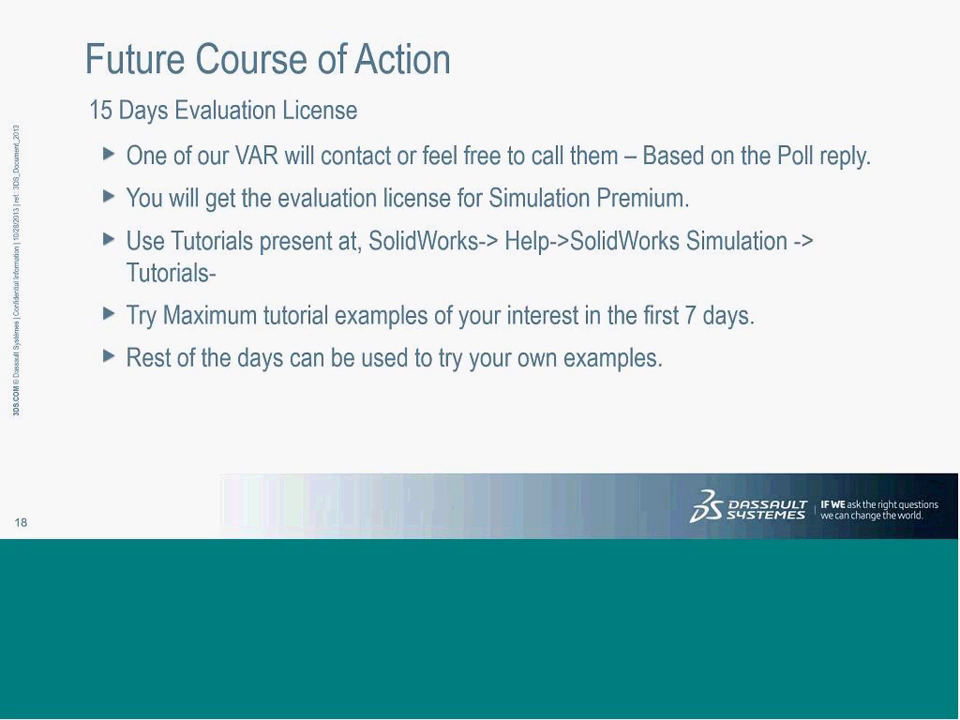
key(Right)
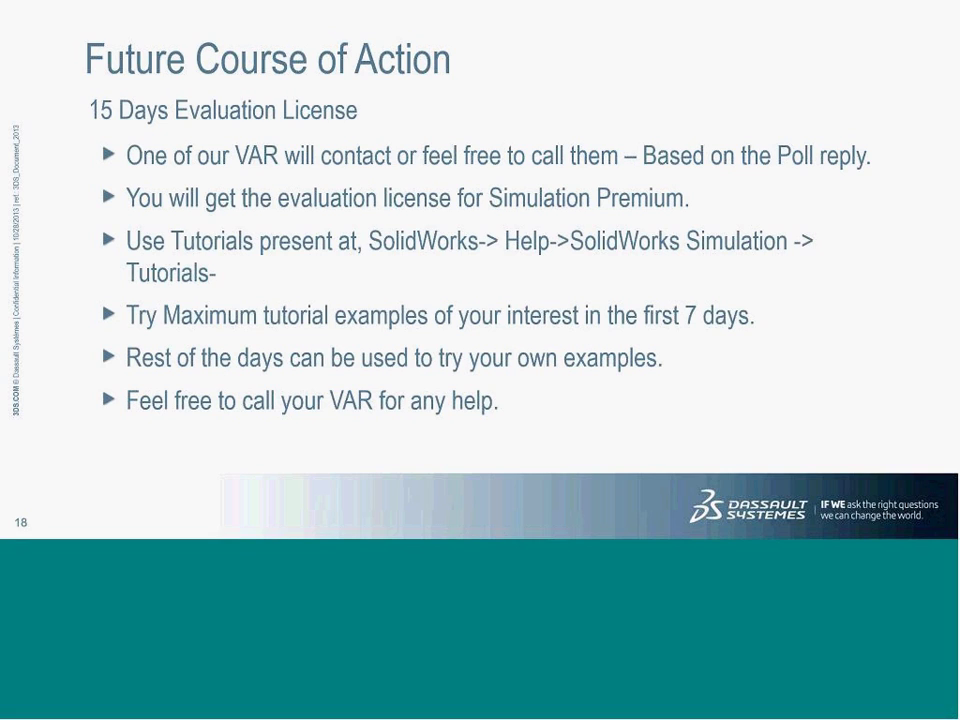
key(Right)
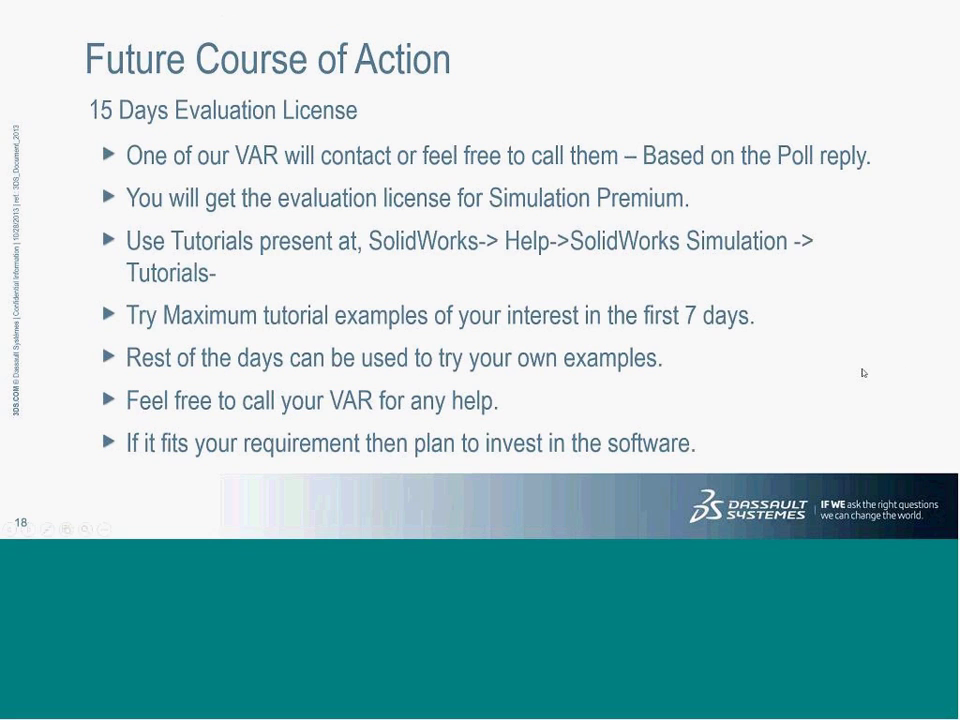
key(Right)
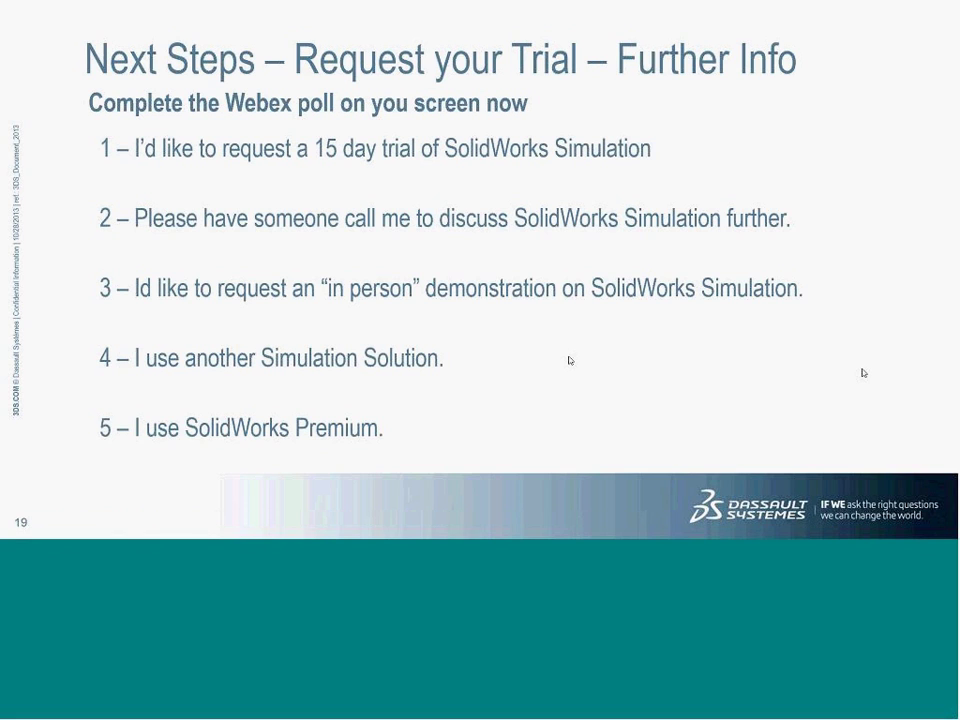
key(Right)
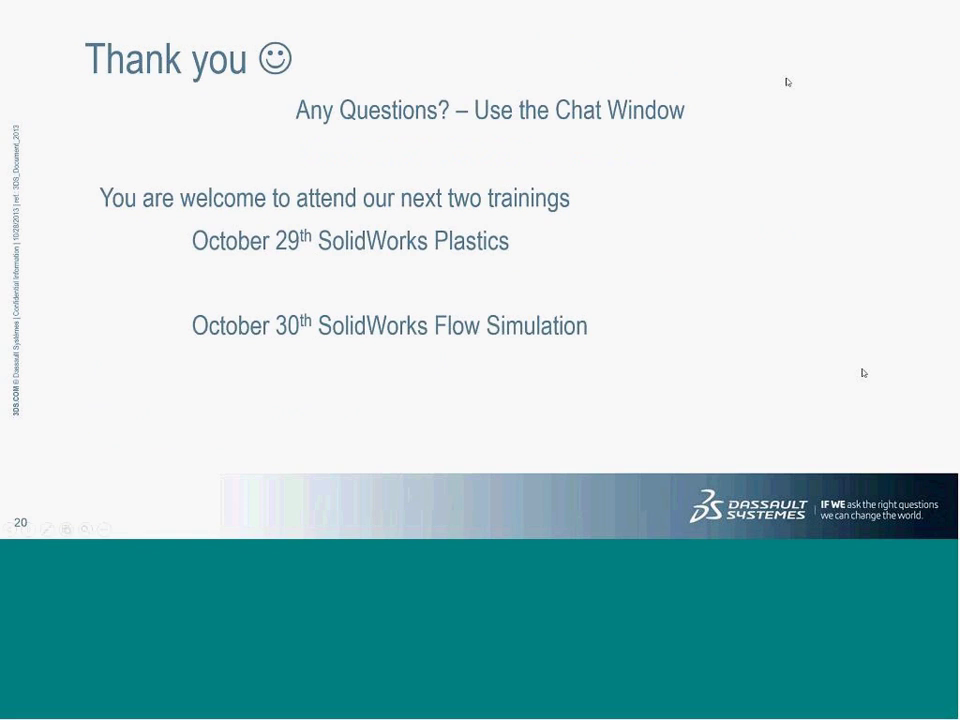